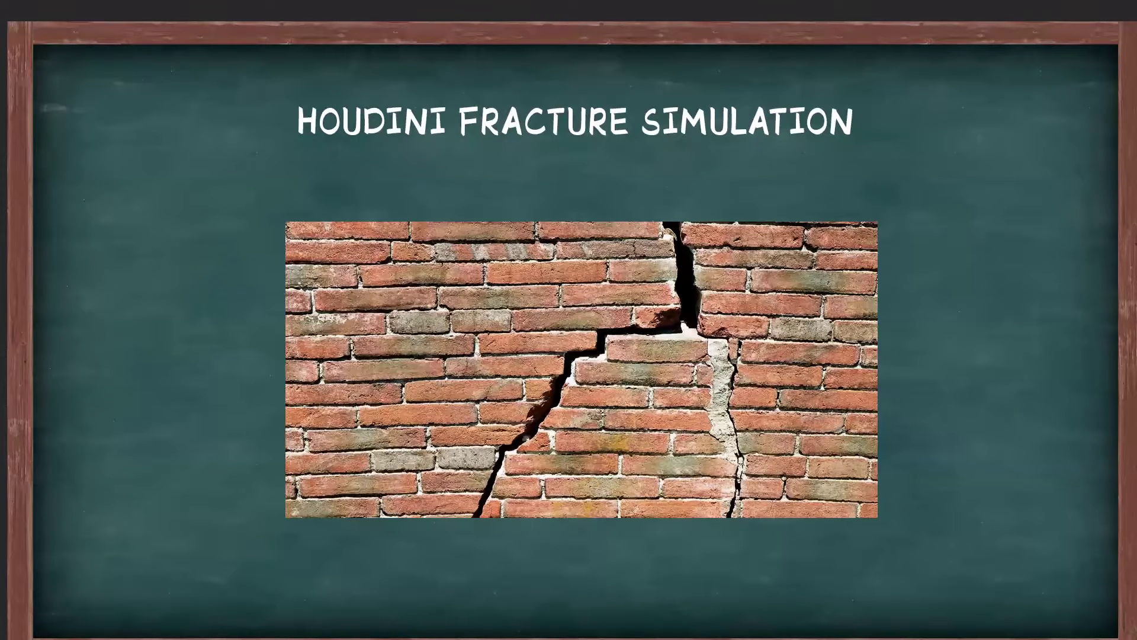
- Bring the MPlay flipbook window to the front and move it over the slide
{"action": "key", "text": "alt+Tab"}
{"action": "key", "text": "alt+Tab"}
{"action": "left_click", "coordinate": [278, 430]}
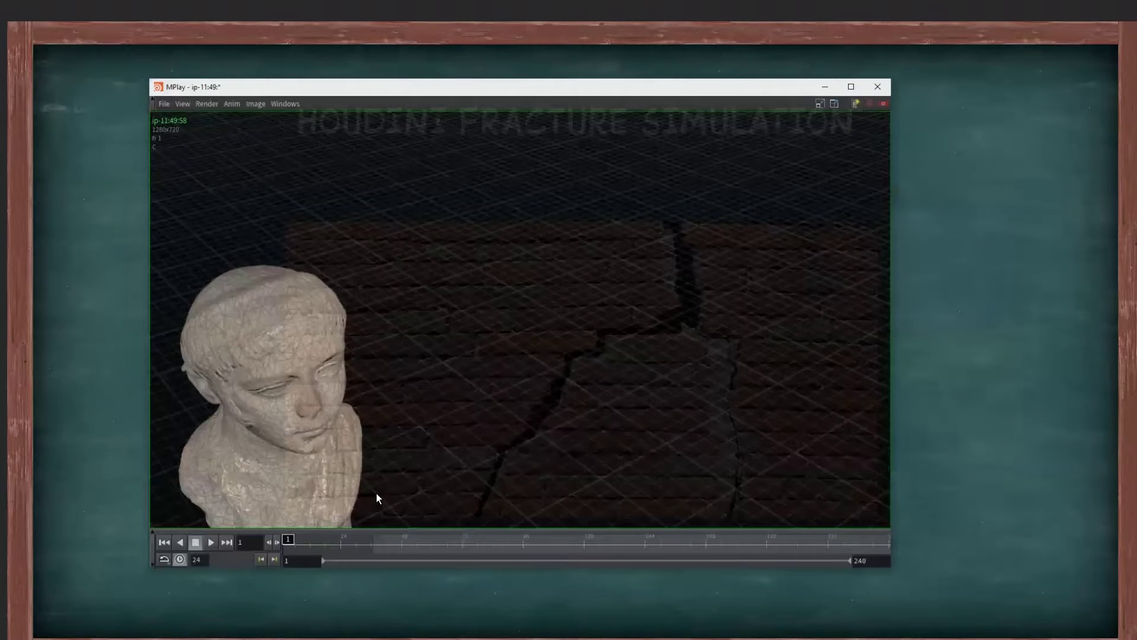
{"action": "left_click_drag", "start_coordinate": [487, 70], "coordinate": [486, 99]}
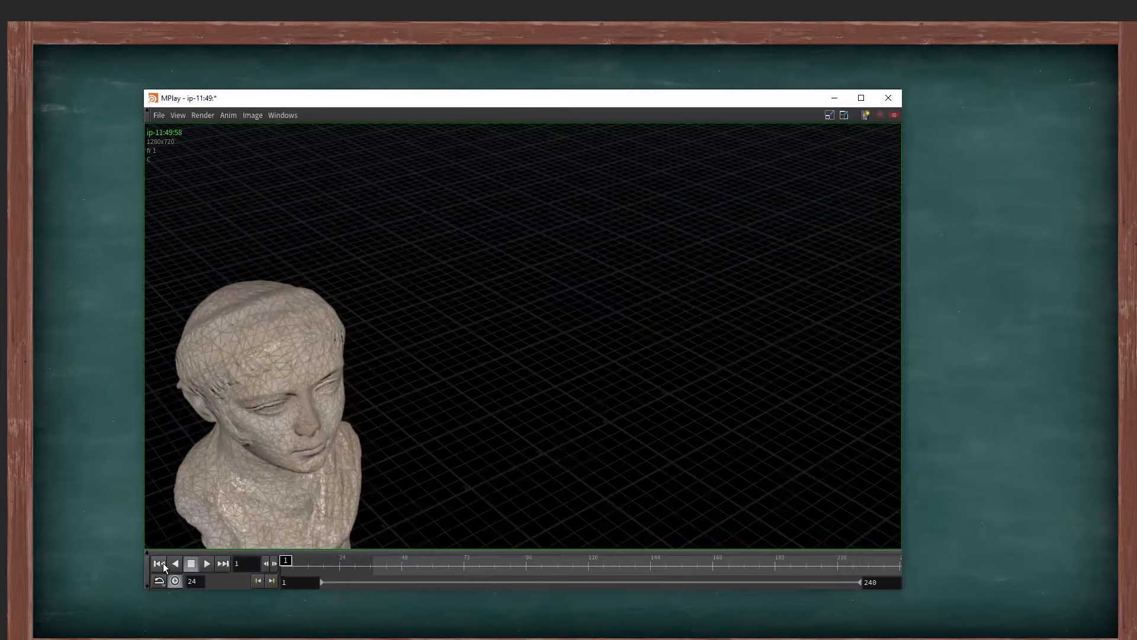
- Preview the fracture flipbook with play, pause, reverse and stop, then scrub back toward the intact bust
{"action": "left_click", "coordinate": [206, 564]}
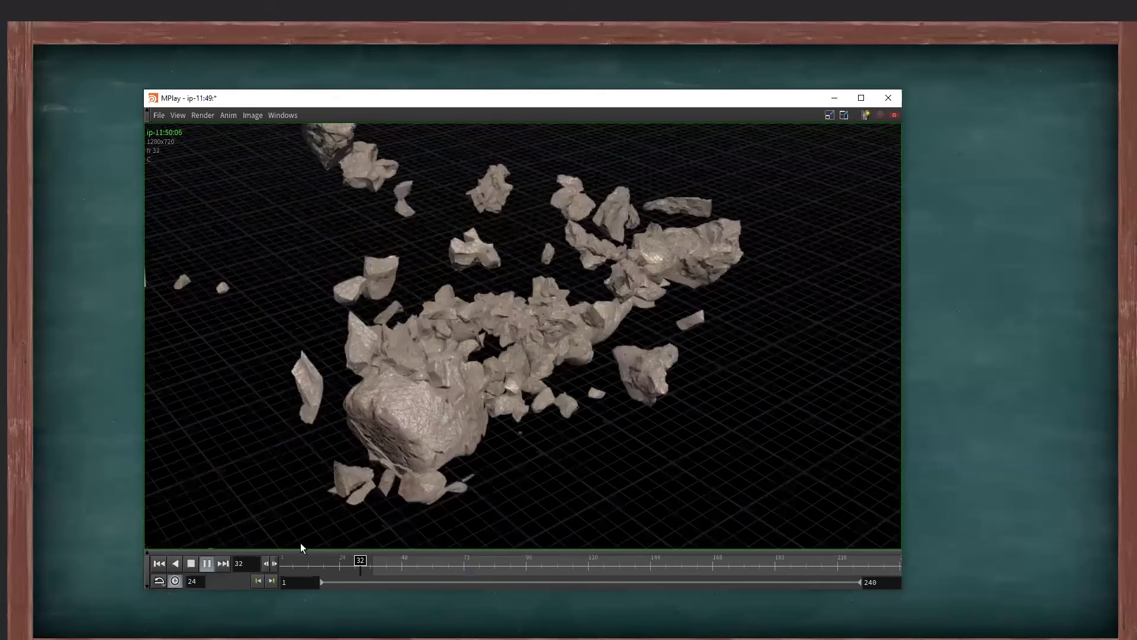
{"action": "left_click", "coordinate": [207, 563]}
{"action": "left_click", "coordinate": [154, 564]}
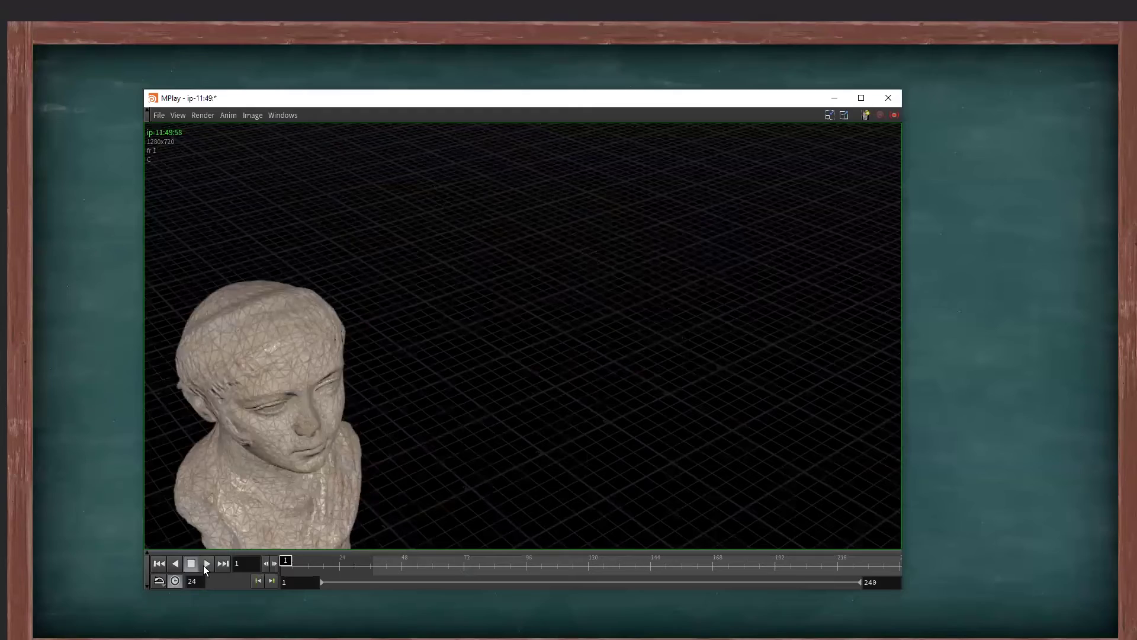
{"action": "left_click", "coordinate": [204, 565]}
{"action": "left_click", "coordinate": [175, 563]}
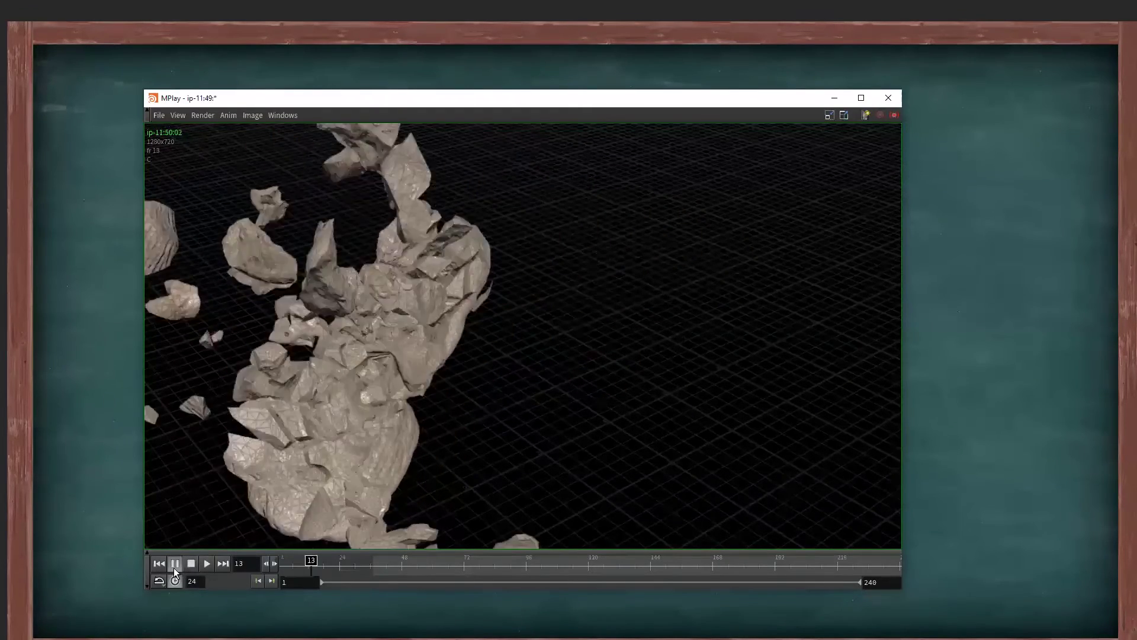
{"action": "left_click", "coordinate": [158, 565]}
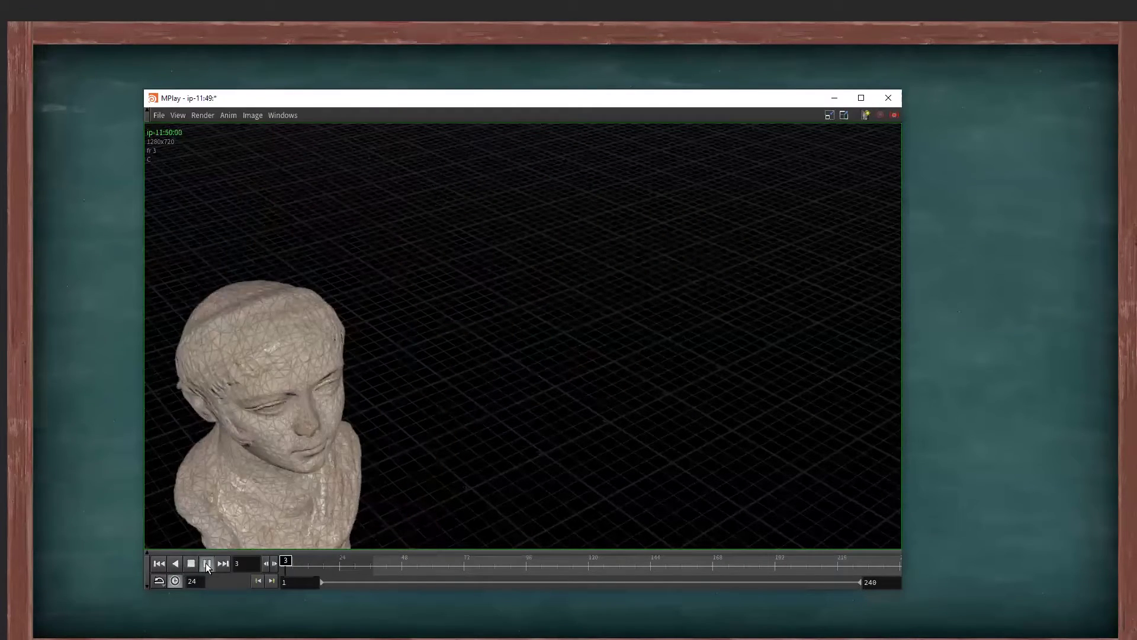
{"action": "left_click", "coordinate": [205, 563]}
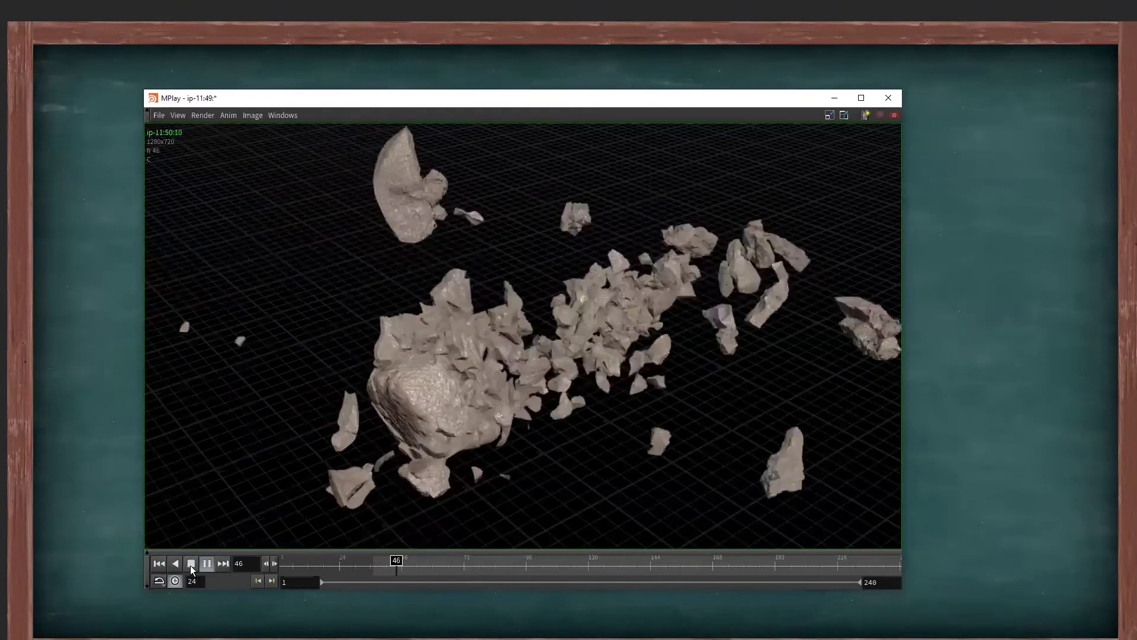
{"action": "left_click", "coordinate": [191, 567]}
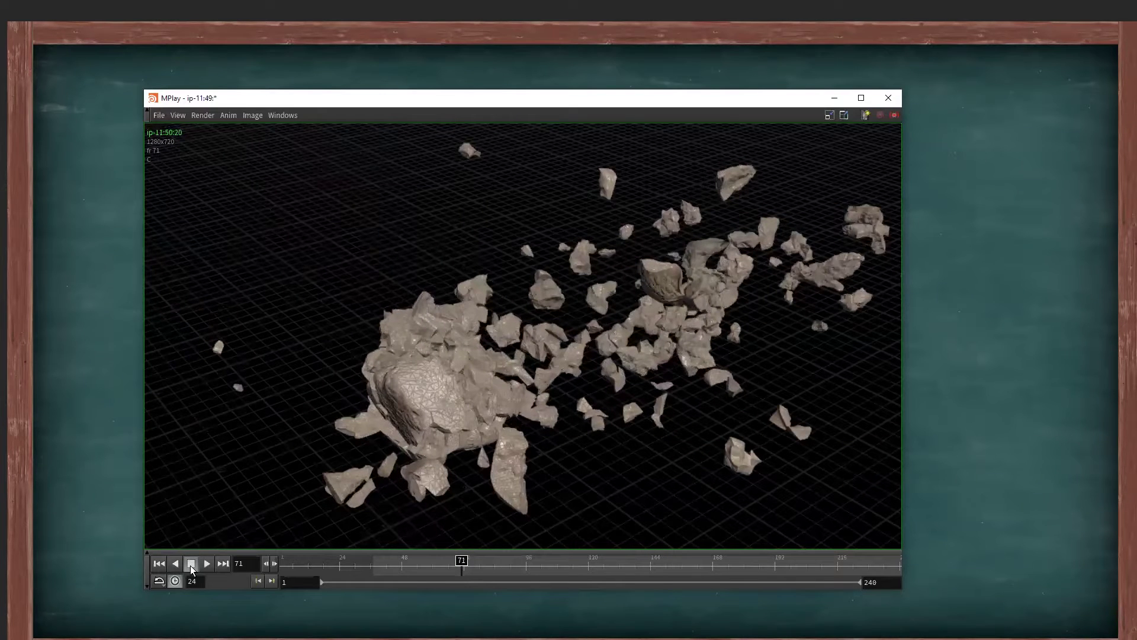
{"action": "mouse_move", "coordinate": [305, 566]}
{"action": "left_mouse_down"}
{"action": "mouse_move", "coordinate": [290, 569]}
{"action": "mouse_move", "coordinate": [548, 559]}
{"action": "mouse_move", "coordinate": [368, 559]}
{"action": "mouse_move", "coordinate": [434, 560]}
{"action": "left_mouse_up"}
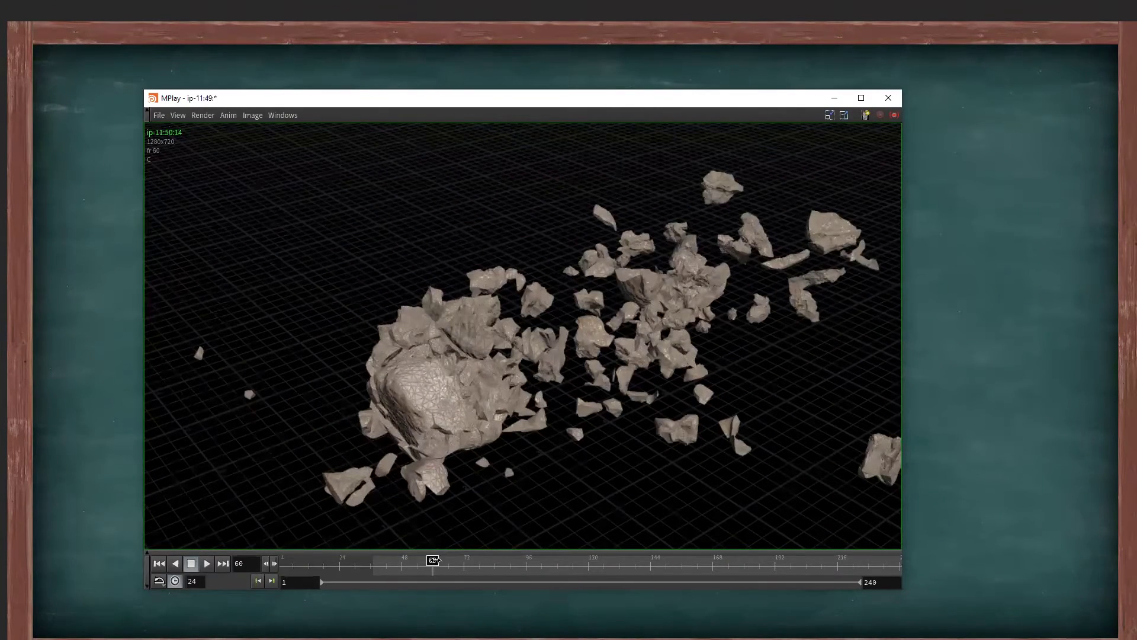
- Scrub the MPlay timeline through the shattering frames, then minimize the flipbook window
{"action": "mouse_move", "coordinate": [426, 563]}
{"action": "left_mouse_down"}
{"action": "mouse_move", "coordinate": [309, 564]}
{"action": "mouse_move", "coordinate": [681, 565]}
{"action": "mouse_move", "coordinate": [659, 561]}
{"action": "left_mouse_up"}
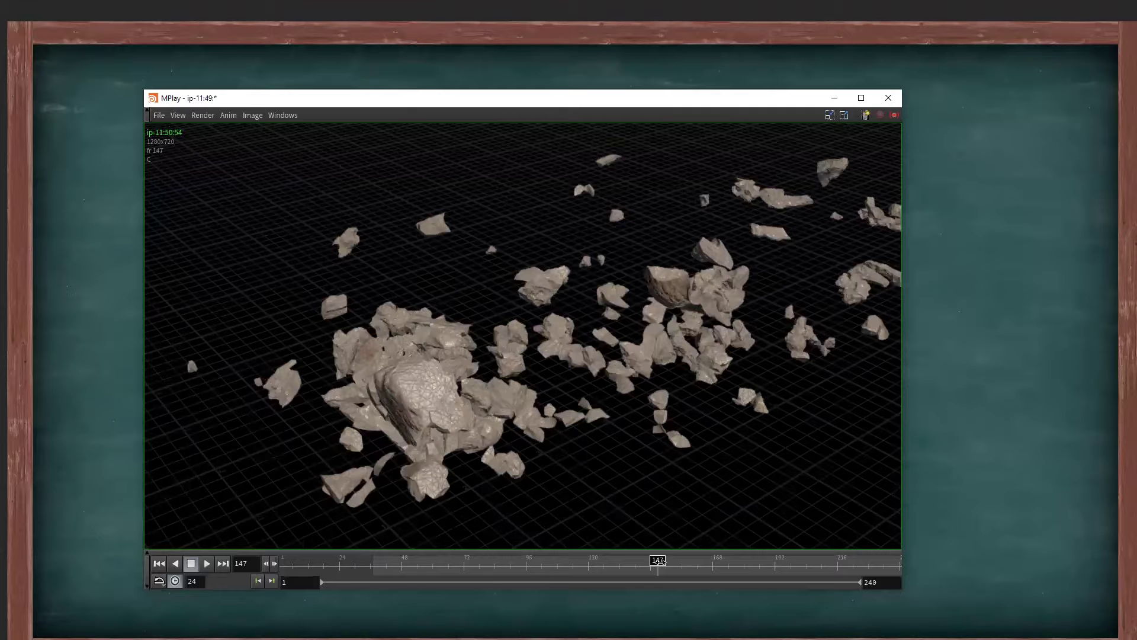
{"action": "mouse_move", "coordinate": [659, 562]}
{"action": "left_mouse_down"}
{"action": "mouse_move", "coordinate": [286, 567]}
{"action": "mouse_move", "coordinate": [495, 585]}
{"action": "left_mouse_up"}
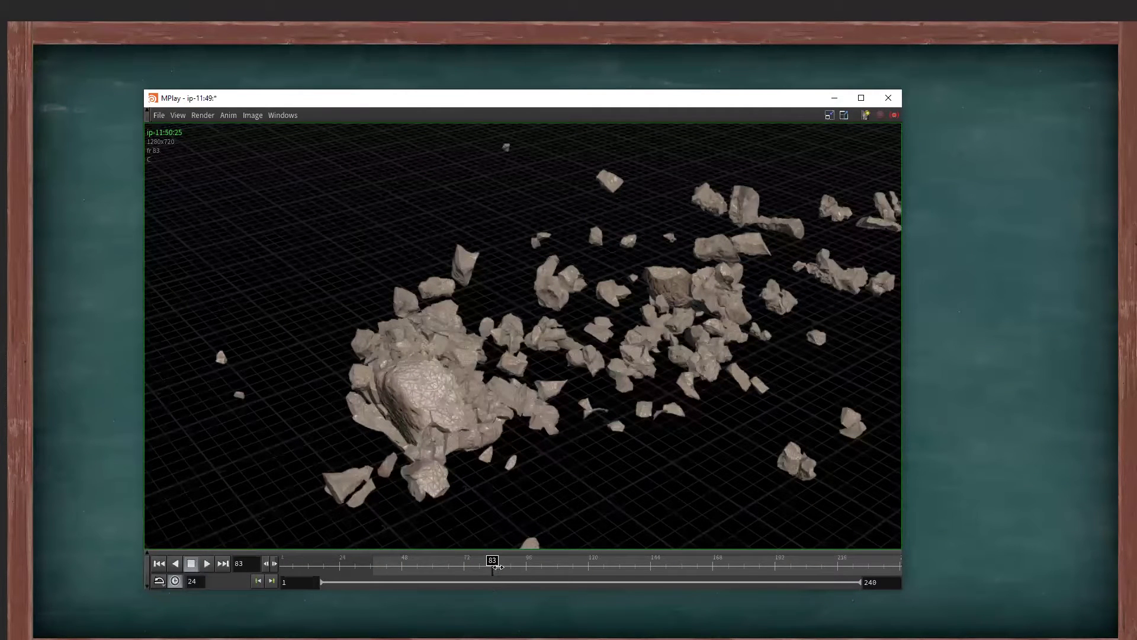
{"action": "left_click", "coordinate": [836, 102]}
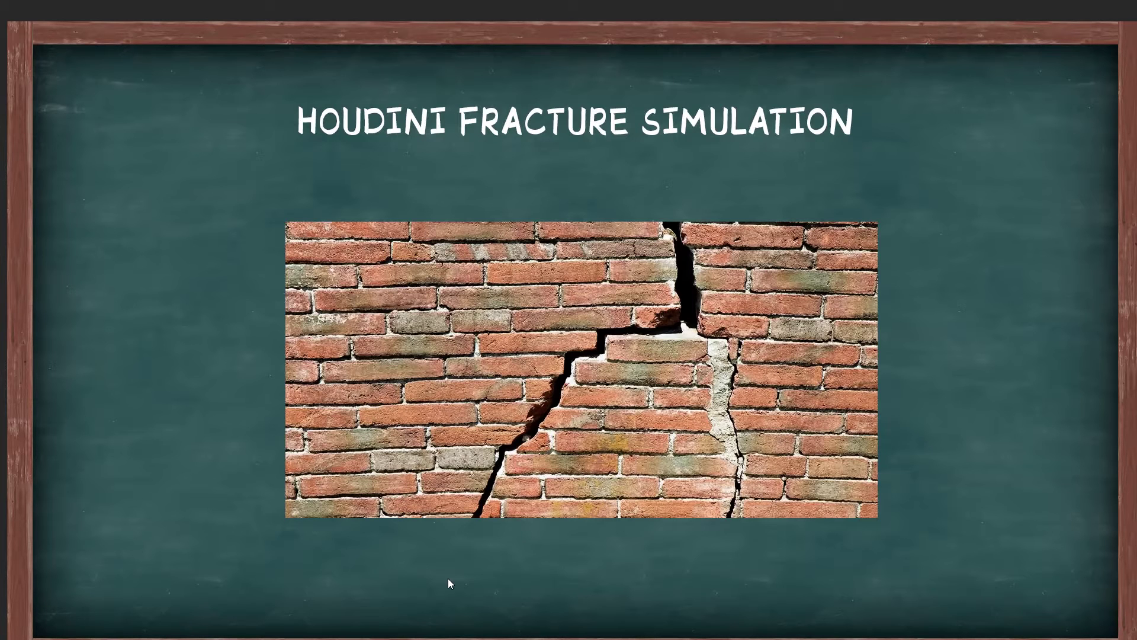
- Switch with Alt+Tab toward the Chrome window showing the SideFX Houdini Store page
{"action": "key", "text": "alt+Tab"}
{"action": "key", "text": "alt+Tab"}
{"action": "key", "text": "alt+Tab"}
{"action": "key", "text": "alt+Tab"}
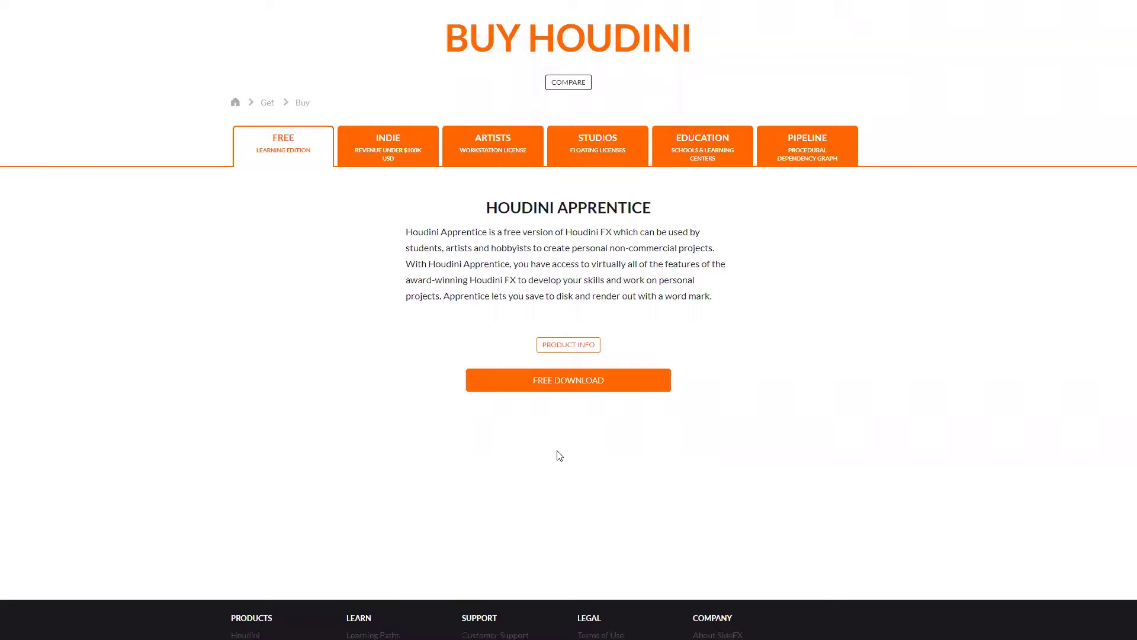
- Switch to the untitled.hip Houdini scene from the Alt+Tab window switcher
{"action": "key", "text": "alt+Tab"}
{"action": "key", "text": "alt+Tab"}
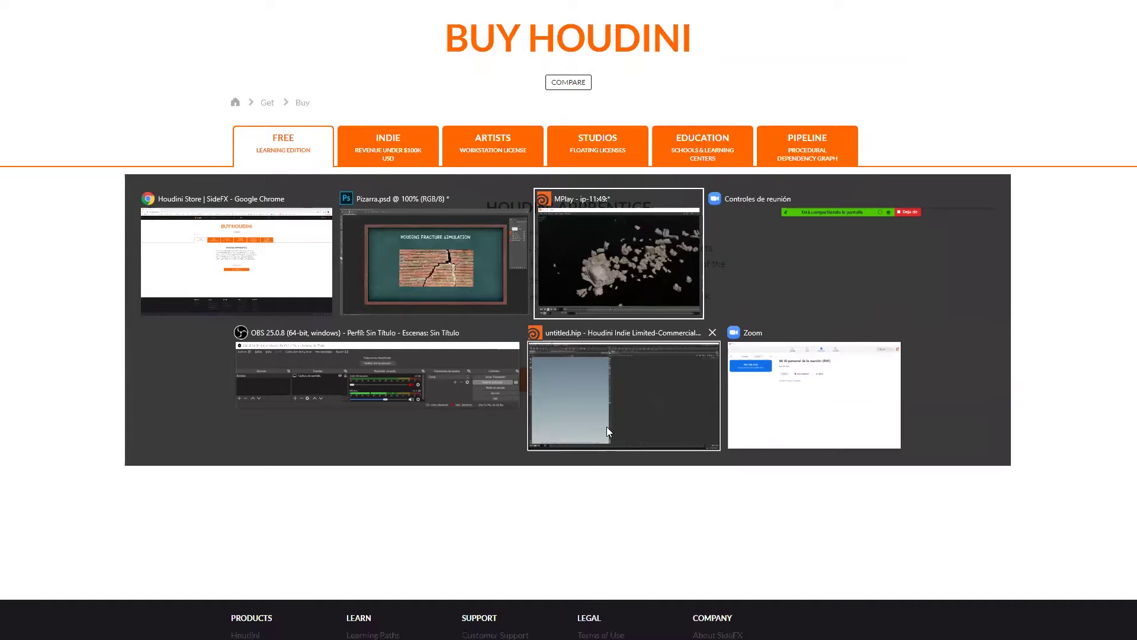
{"action": "left_click", "coordinate": [606, 427]}
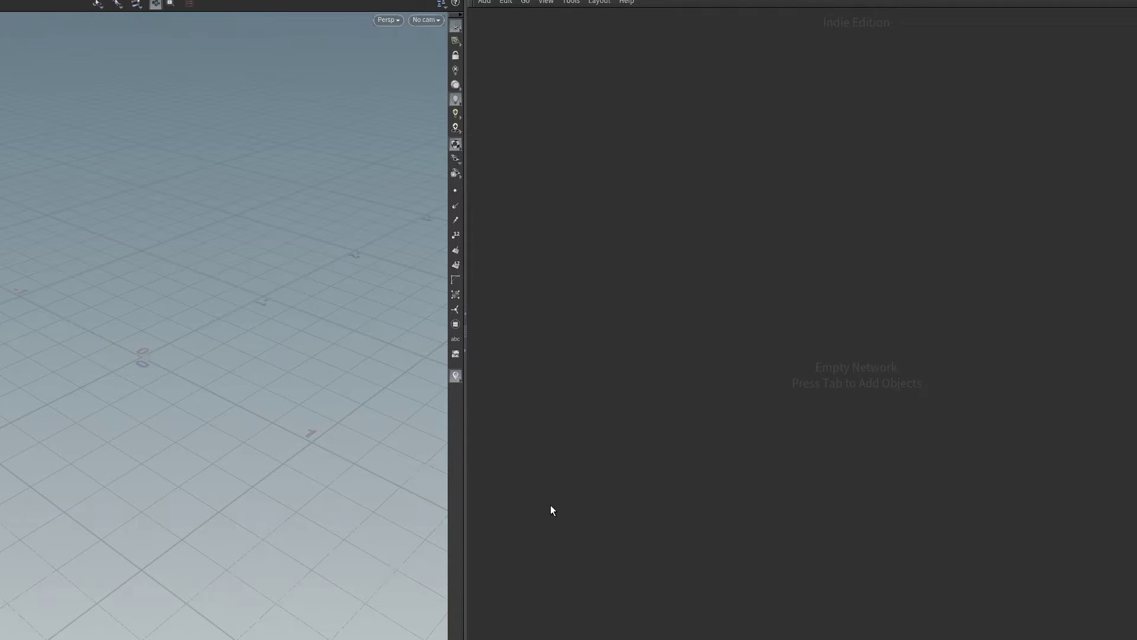
- Drag the Scene View divider left twice to widen the parameter and network panes
{"action": "left_click", "coordinate": [456, 354]}
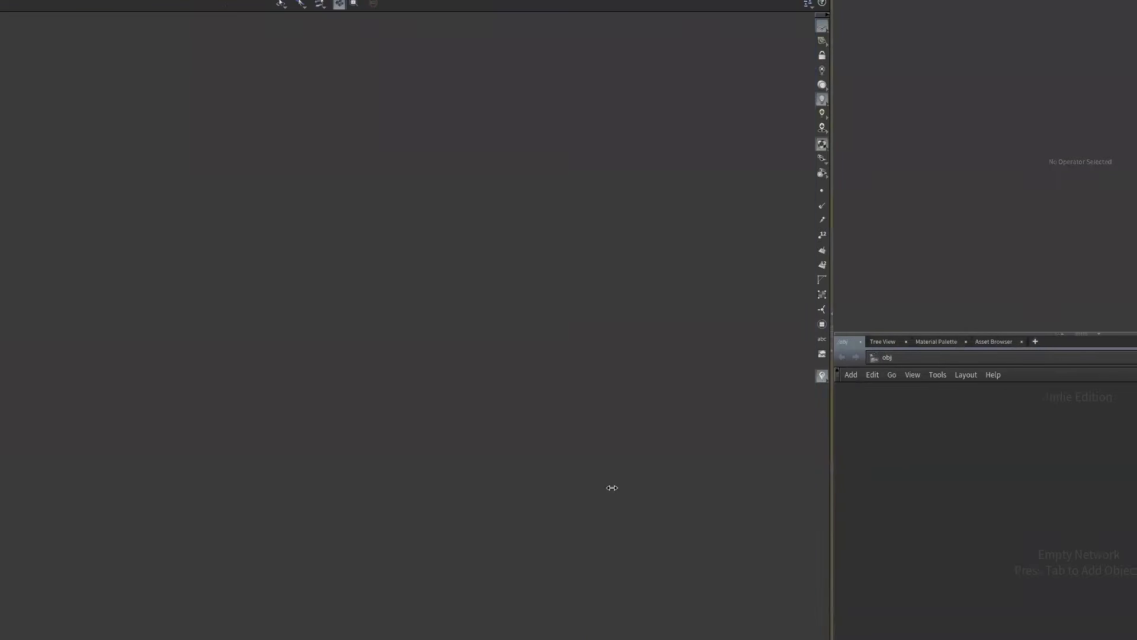
{"action": "left_click_drag", "start_coordinate": [838, 494], "coordinate": [588, 491]}
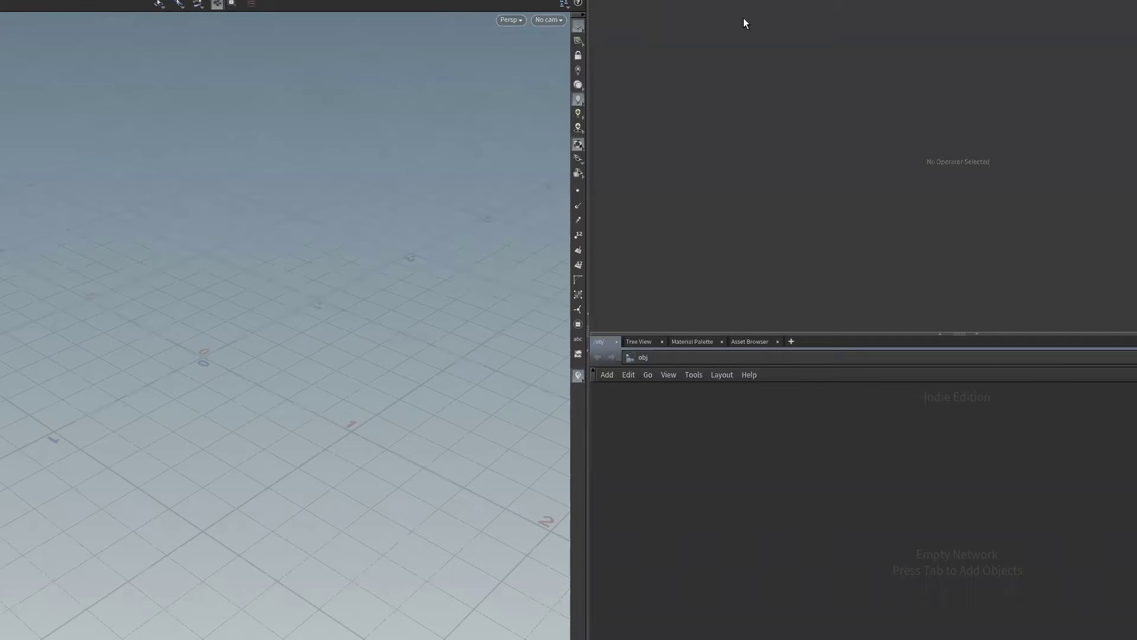
{"action": "left_click_drag", "start_coordinate": [585, 522], "coordinate": [505, 526]}
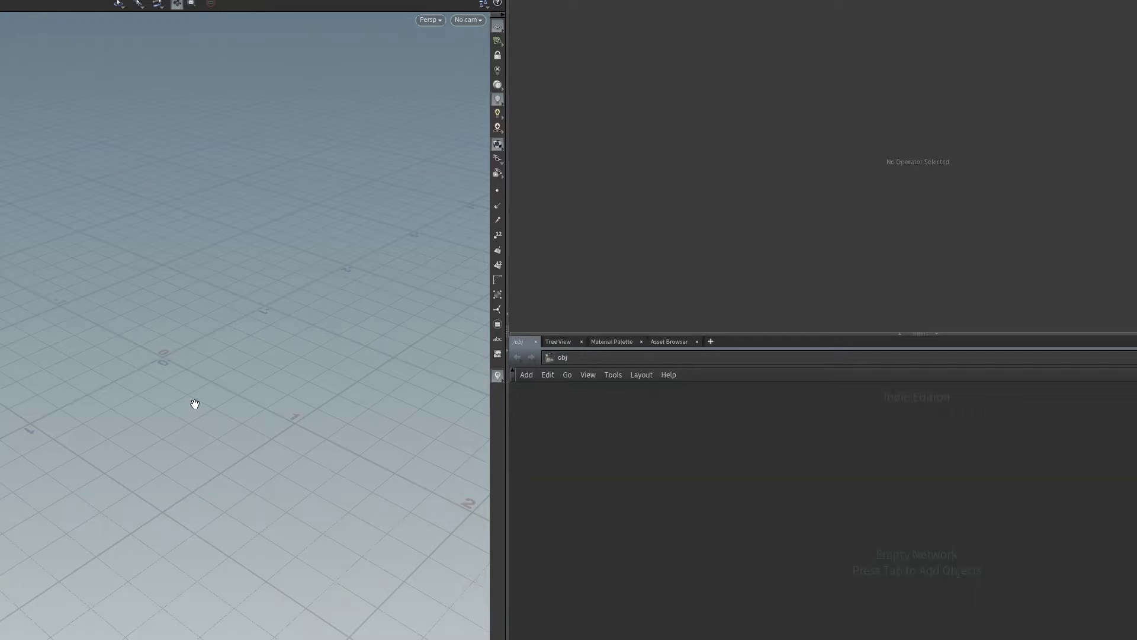
{"action": "left_click_drag", "start_coordinate": [508, 530], "coordinate": [525, 528]}
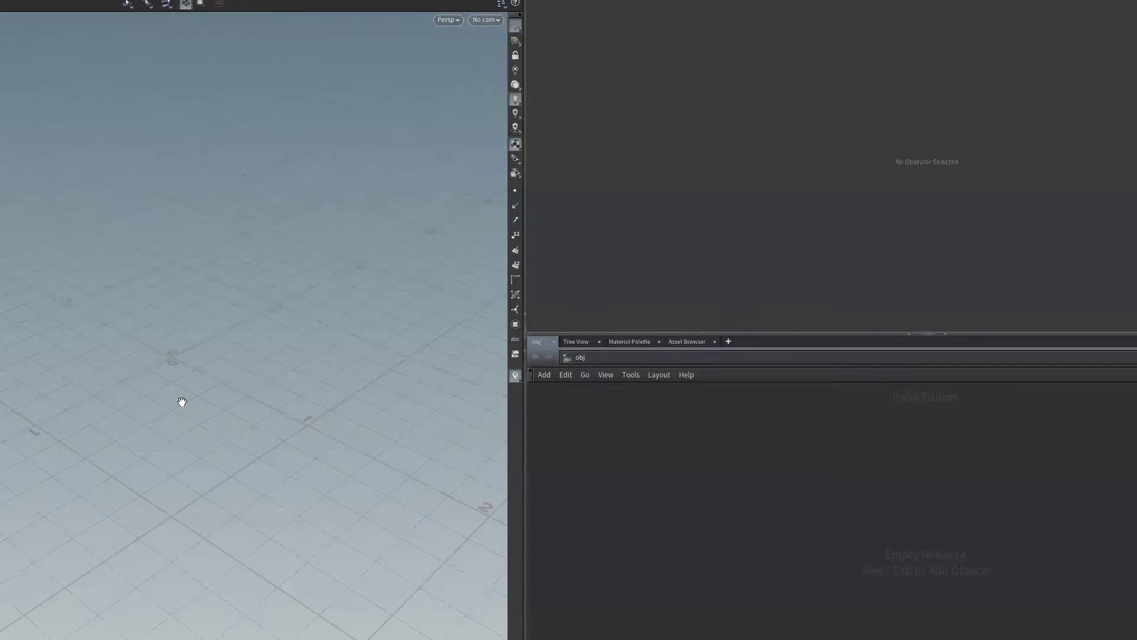
{"action": "mouse_move", "coordinate": [190, 432]}
{"action": "left_mouse_down"}
{"action": "mouse_move", "coordinate": [183, 406]}
{"action": "mouse_move", "coordinate": [152, 417]}
{"action": "left_mouse_up"}
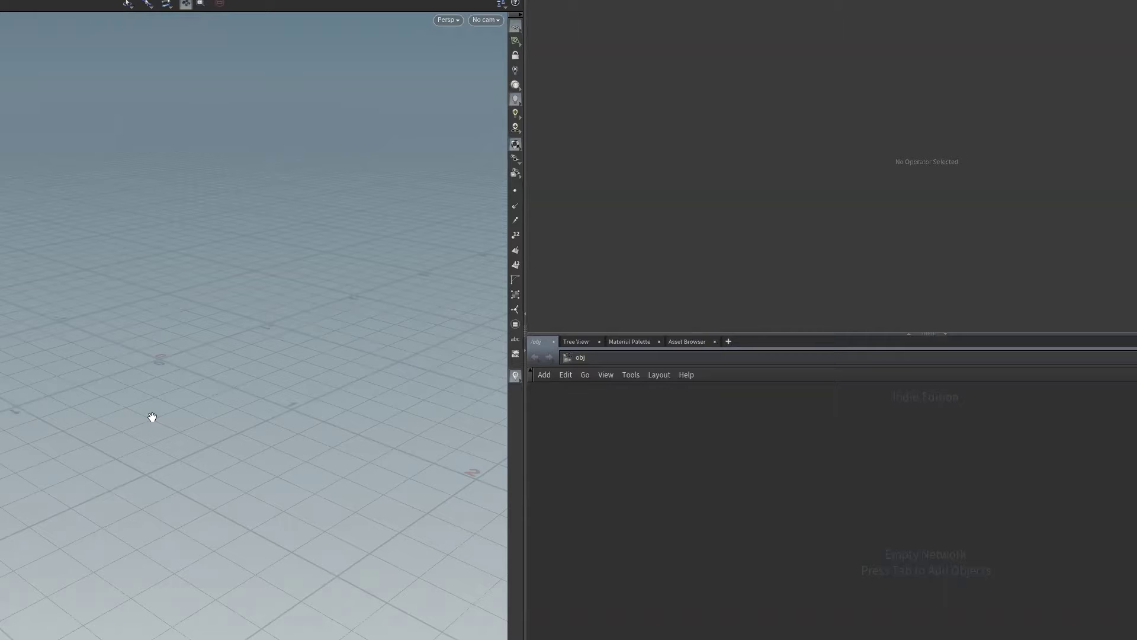
{"action": "left_click_drag", "start_coordinate": [155, 421], "coordinate": [172, 414]}
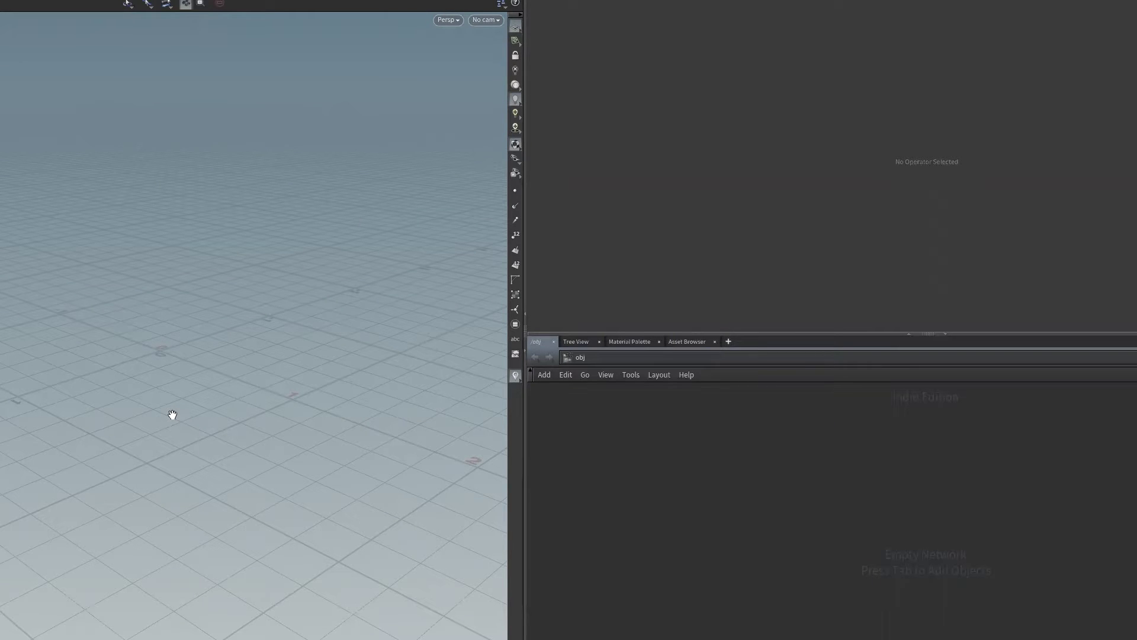
{"action": "mouse_move", "coordinate": [170, 406]}
{"action": "left_mouse_down"}
{"action": "mouse_move", "coordinate": [154, 379]}
{"action": "mouse_move", "coordinate": [188, 401]}
{"action": "mouse_move", "coordinate": [187, 385]}
{"action": "left_mouse_up"}
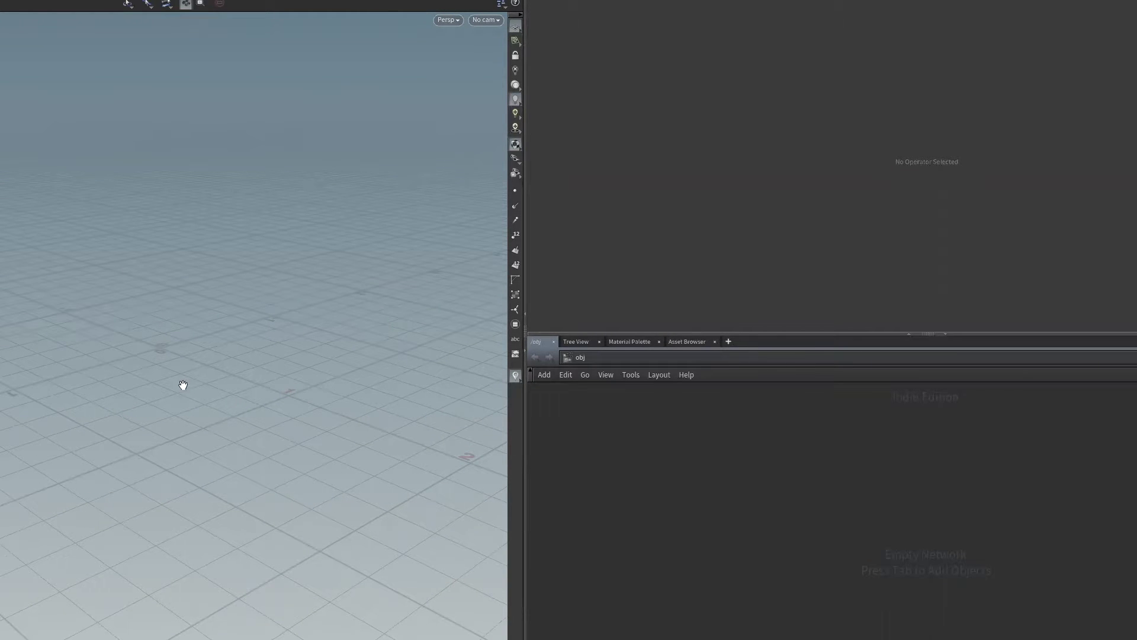
{"action": "mouse_move", "coordinate": [160, 372]}
{"action": "left_mouse_down"}
{"action": "mouse_move", "coordinate": [178, 355]}
{"action": "mouse_move", "coordinate": [165, 361]}
{"action": "mouse_move", "coordinate": [169, 378]}
{"action": "mouse_move", "coordinate": [159, 363]}
{"action": "left_mouse_up"}
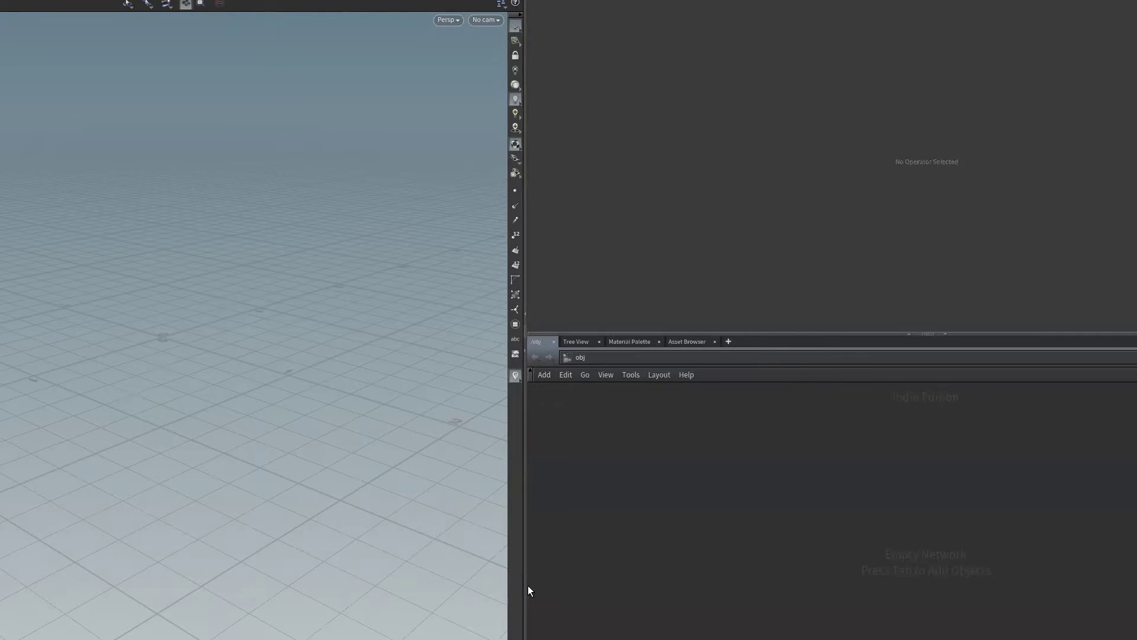
{"action": "left_click_drag", "start_coordinate": [526, 586], "coordinate": [610, 636]}
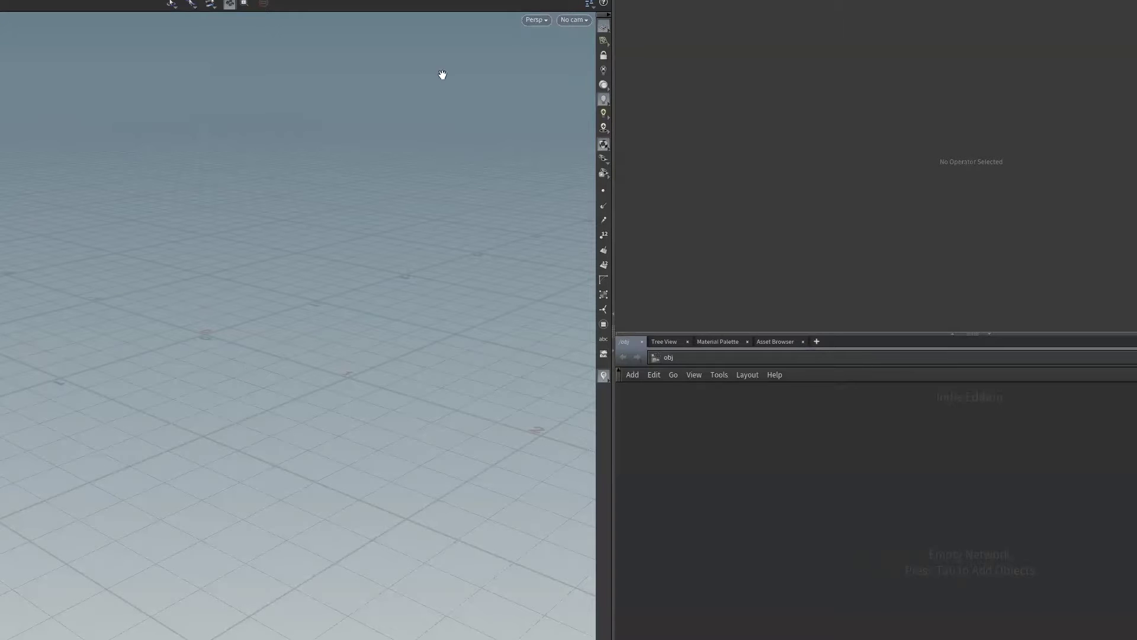
- Open and close the Persp view menu, returning to the empty perspective viewport
{"action": "left_click", "coordinate": [536, 22]}
{"action": "mouse_move", "coordinate": [540, 44]}
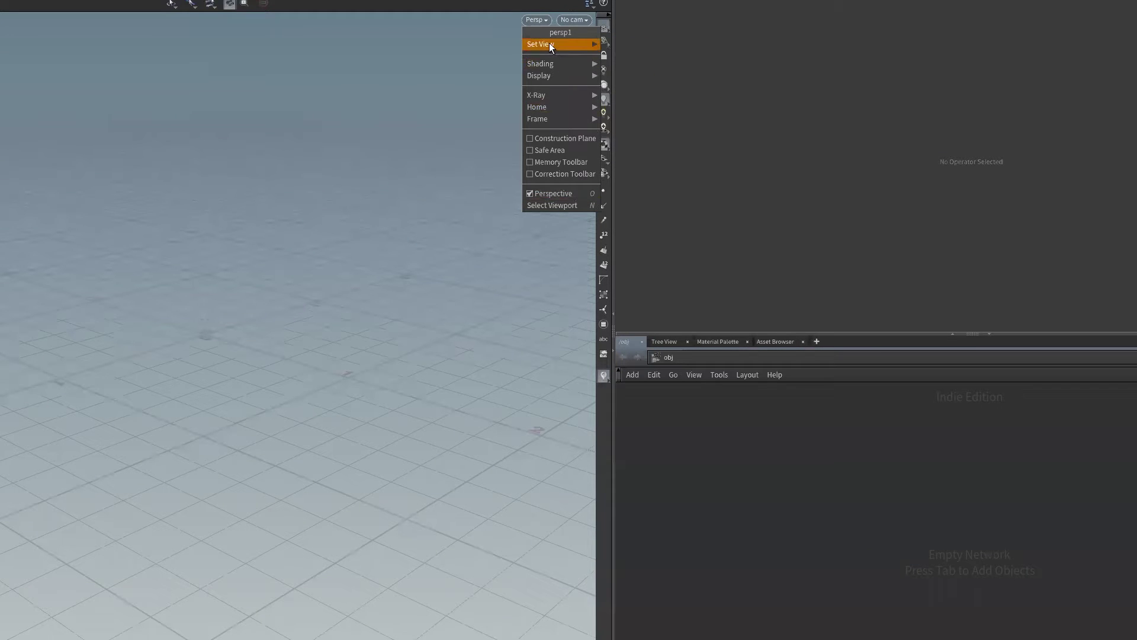
{"action": "left_click", "coordinate": [542, 21]}
{"action": "left_click", "coordinate": [364, 347]}
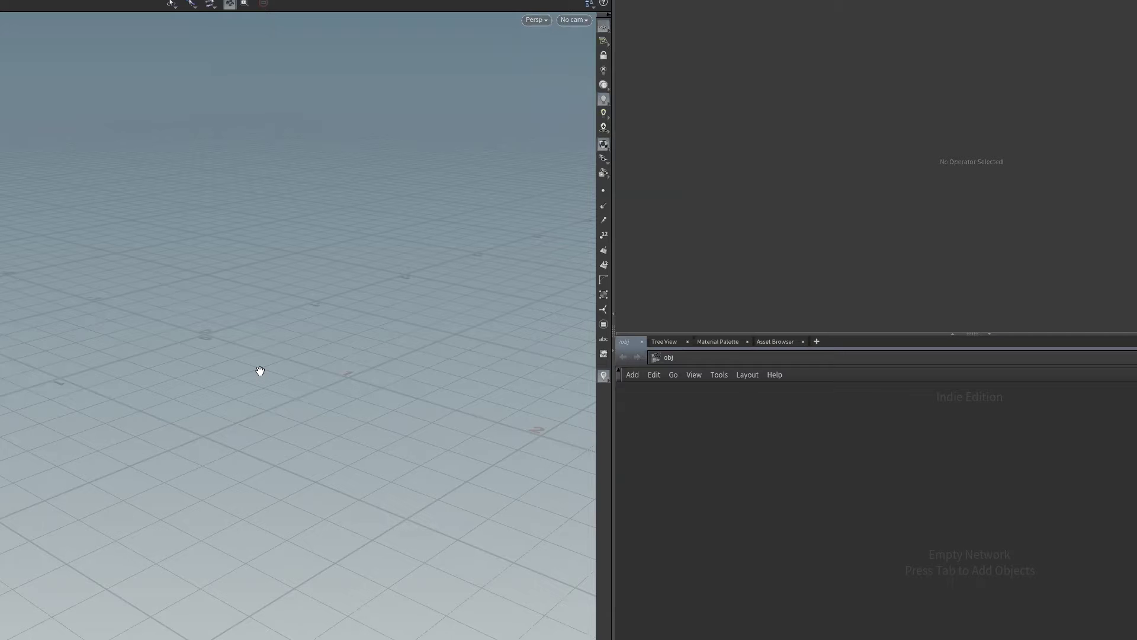
{"action": "key", "text": "space+2"}
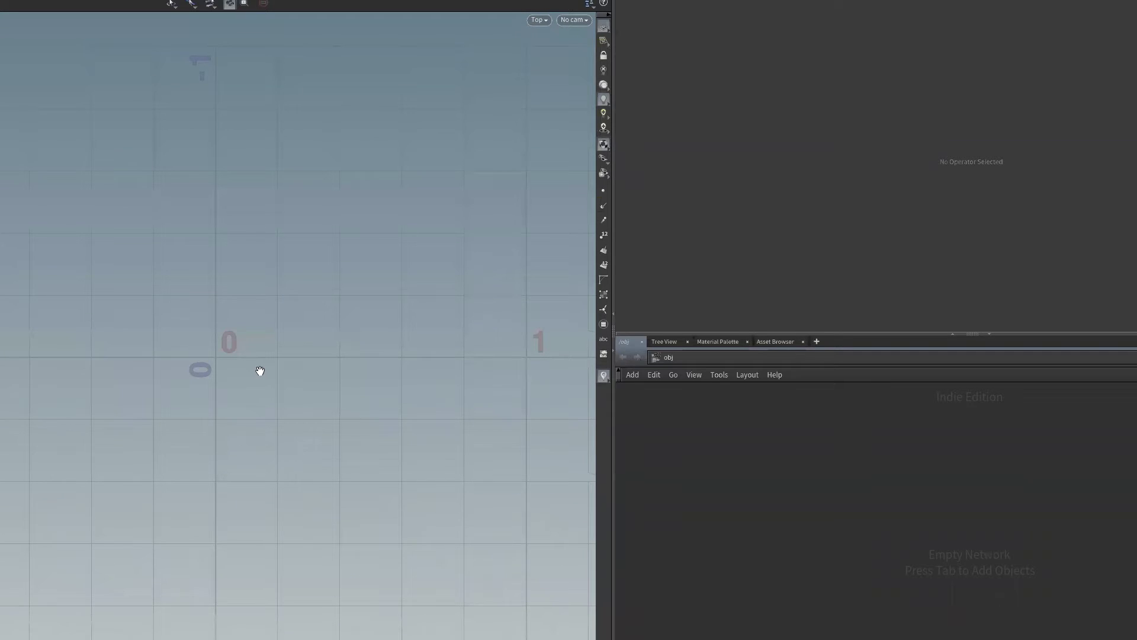
{"action": "key", "text": "space+2"}
{"action": "key", "text": "space+3"}
{"action": "key", "text": "space+3"}
{"action": "key", "text": "space+4"}
{"action": "key", "text": "space+5"}
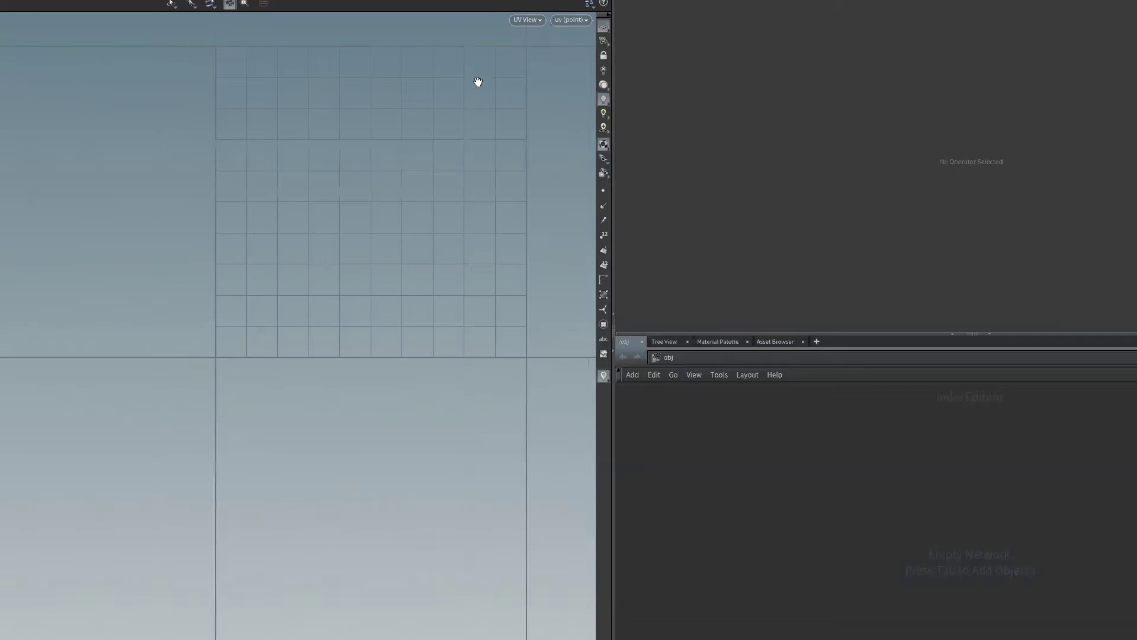
{"action": "left_click", "coordinate": [527, 23]}
{"action": "key", "text": "space+1"}
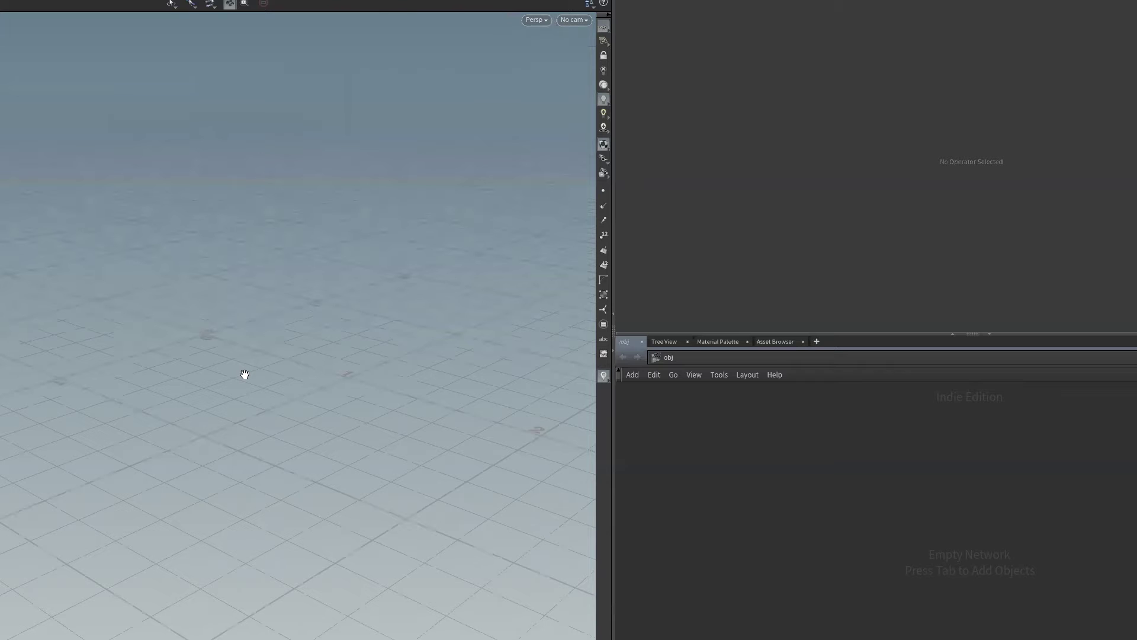
{"action": "left_click", "coordinate": [534, 21]}
{"action": "mouse_move", "coordinate": [541, 45]}
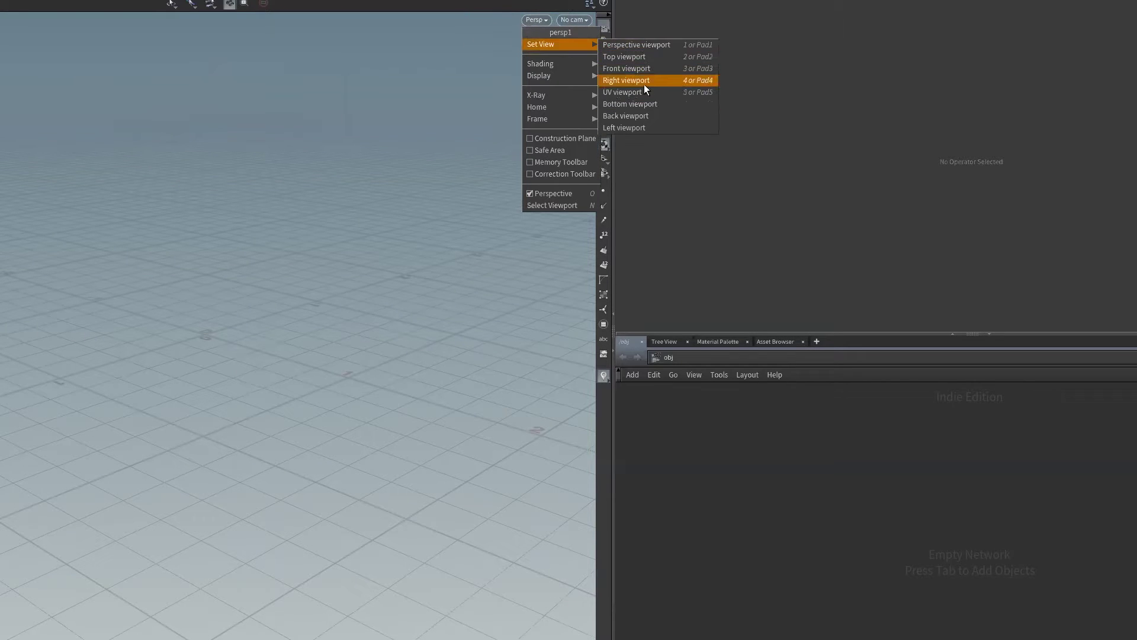
{"action": "left_click", "coordinate": [344, 292]}
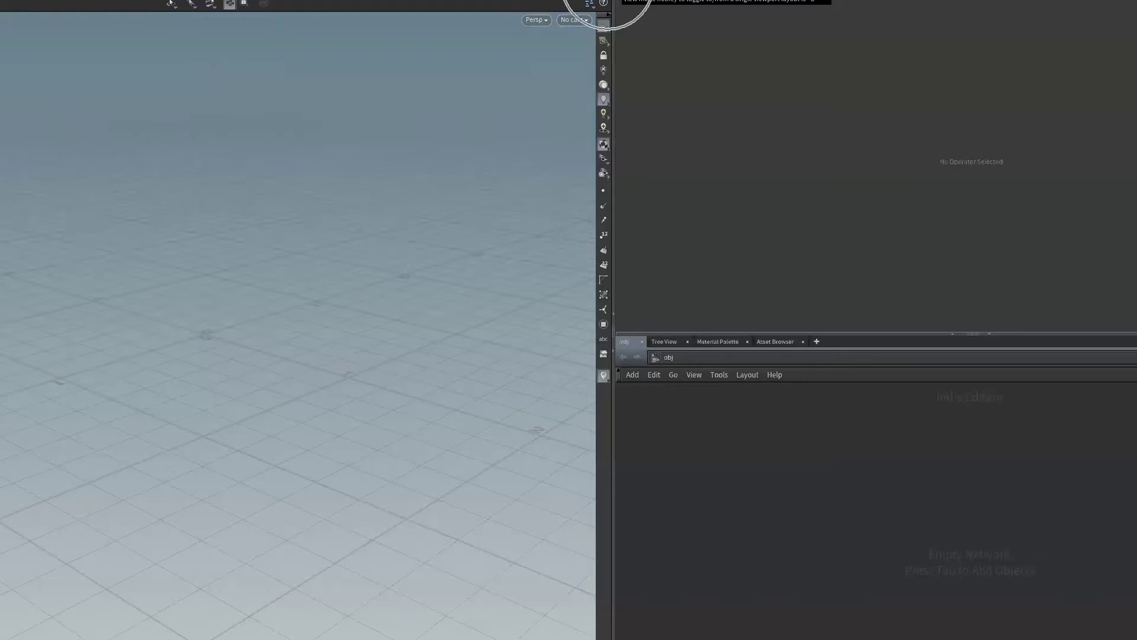
{"action": "left_click", "coordinate": [589, 3]}
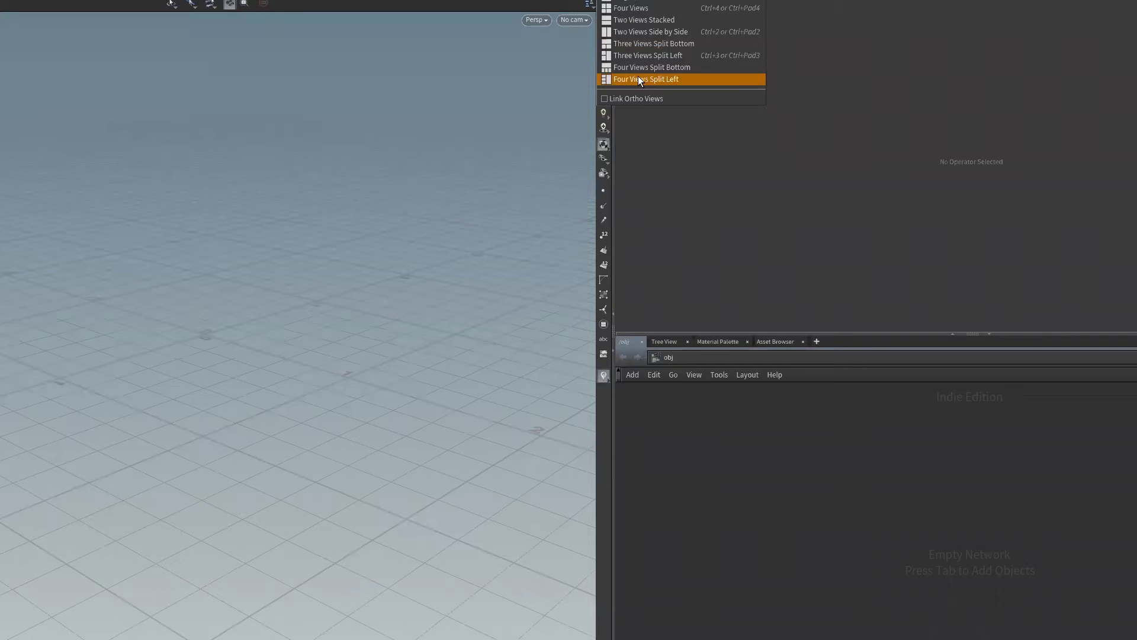
{"action": "left_click", "coordinate": [641, 19]}
{"action": "left_click", "coordinate": [589, 3]}
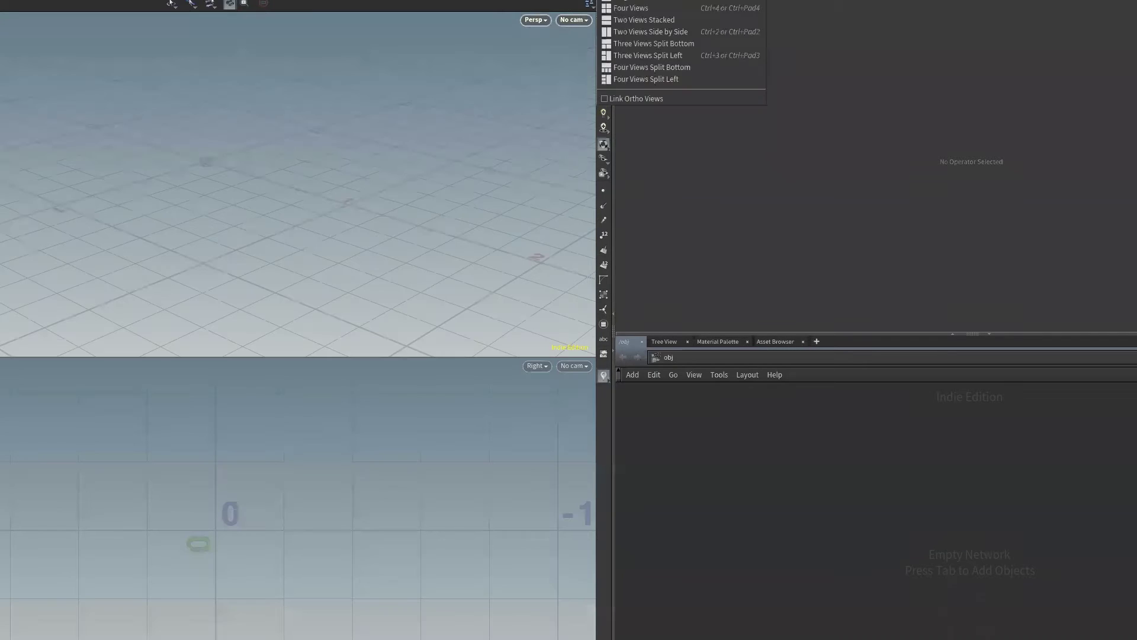
{"action": "left_click", "coordinate": [624, 9]}
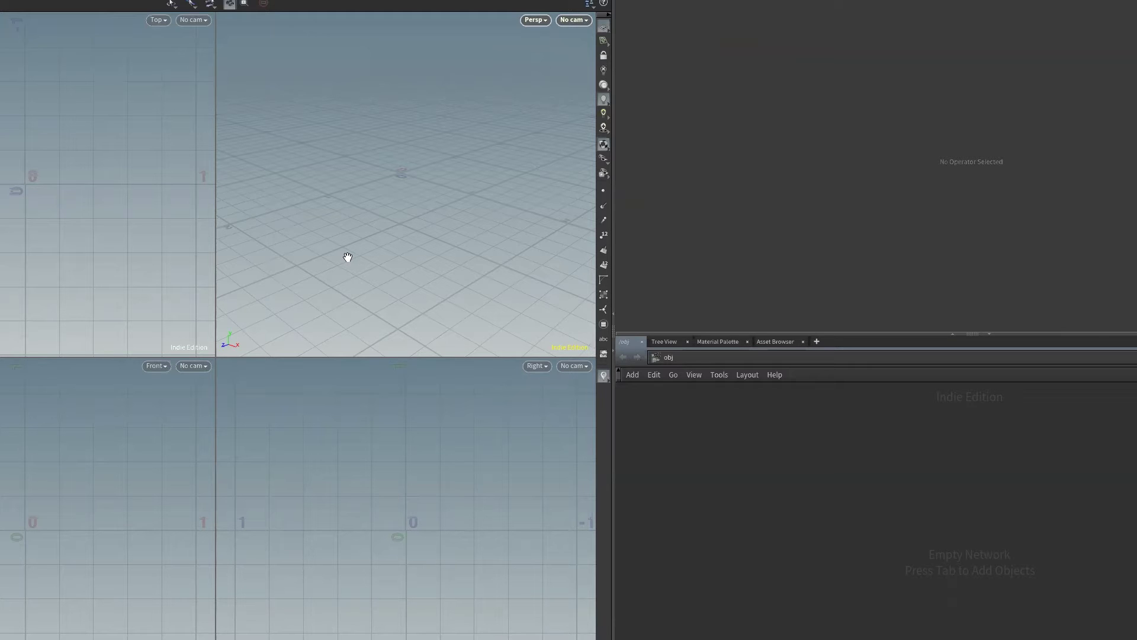
{"action": "key", "text": "space+b"}
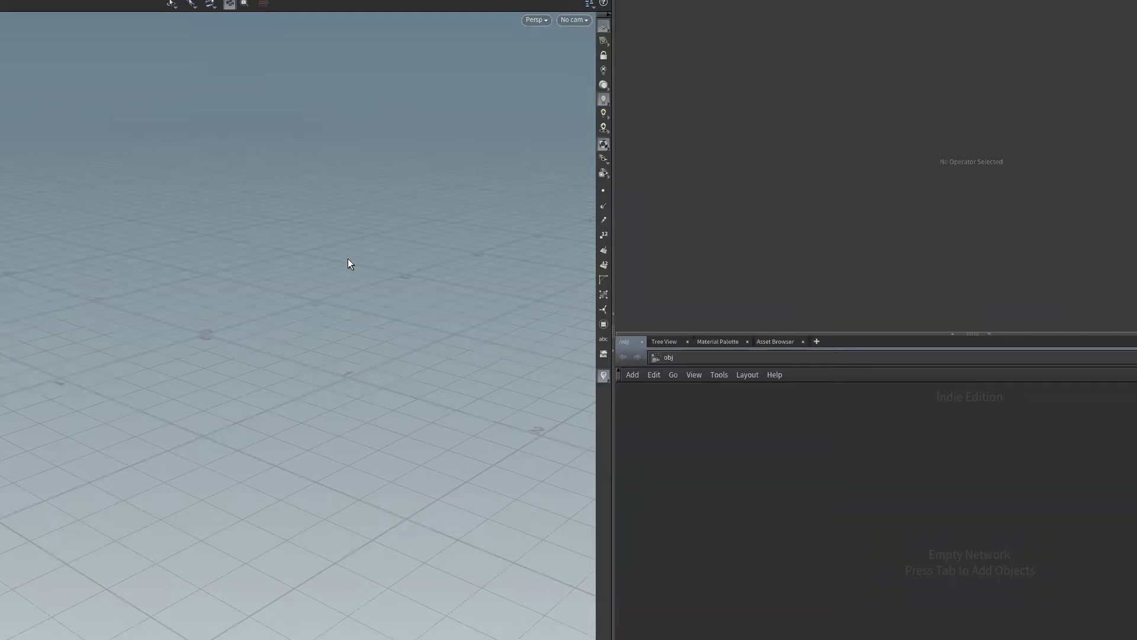
{"action": "key", "text": "space+b"}
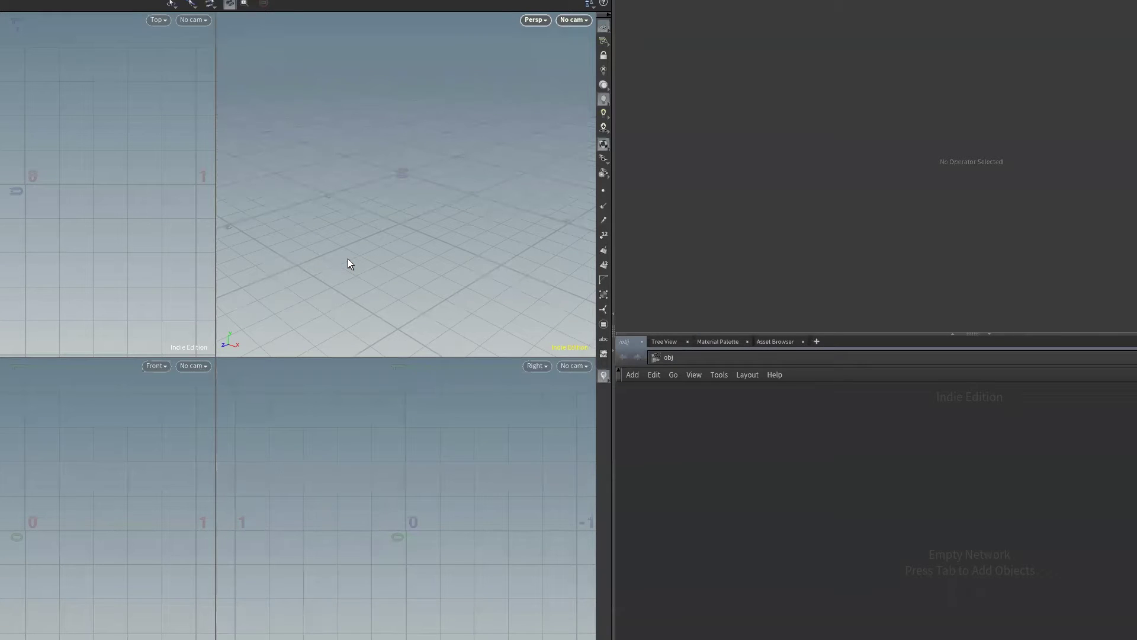
{"action": "key", "text": "space+b"}
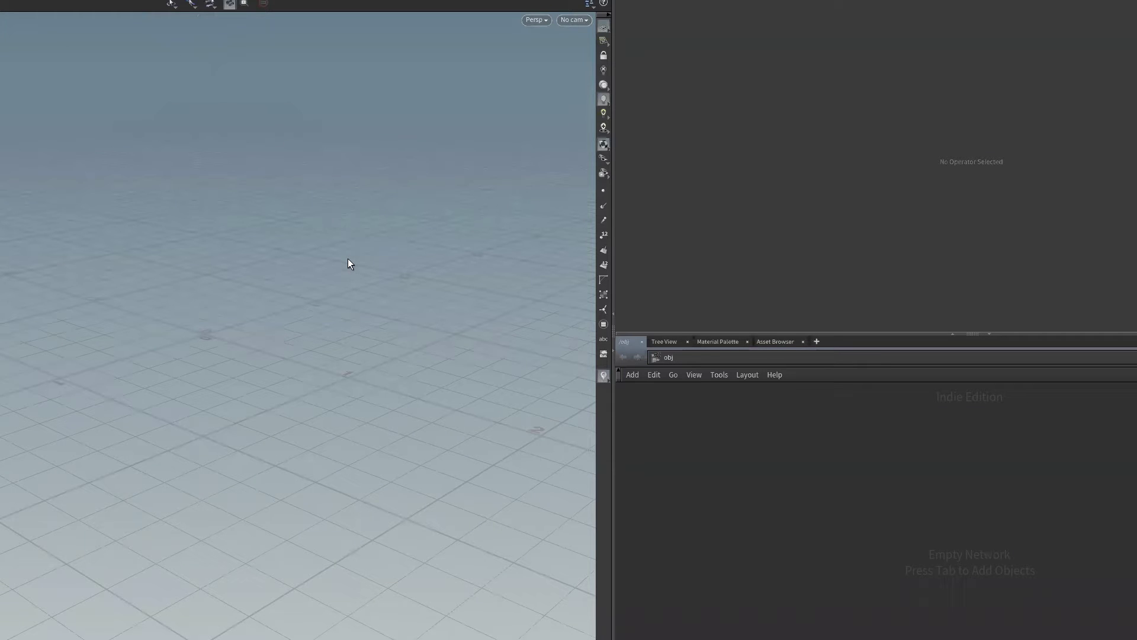
{"action": "left_click", "coordinate": [589, 3]}
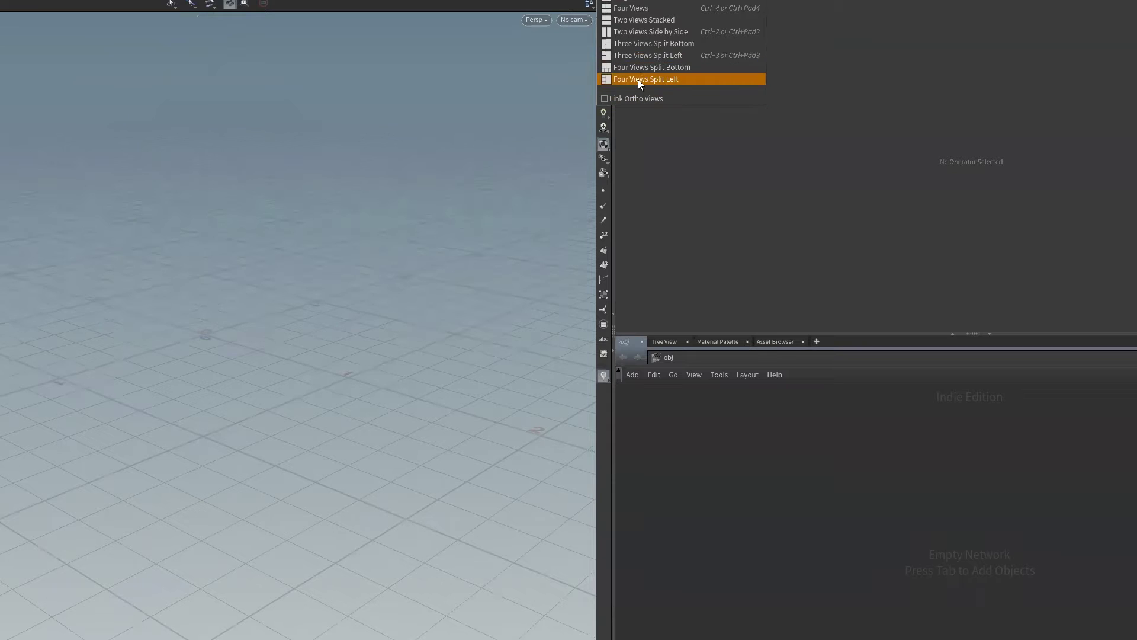
{"action": "left_click", "coordinate": [393, 287]}
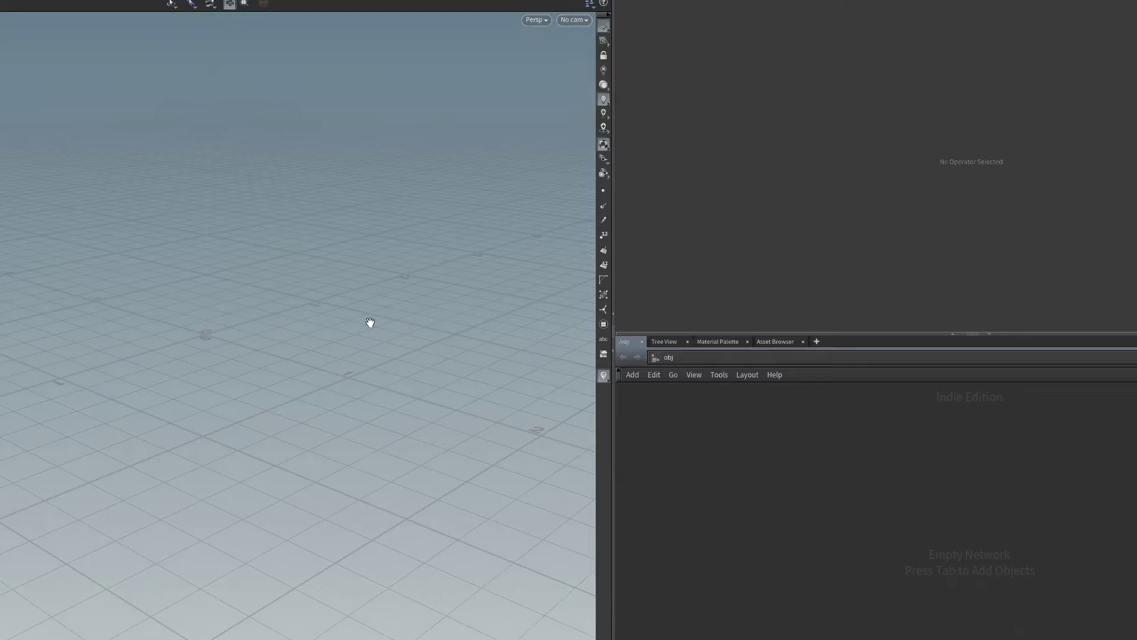
- Shrink the viewport slightly and show the Other Networks list from the obj path bar
{"action": "left_click_drag", "start_coordinate": [612, 480], "coordinate": [563, 479]}
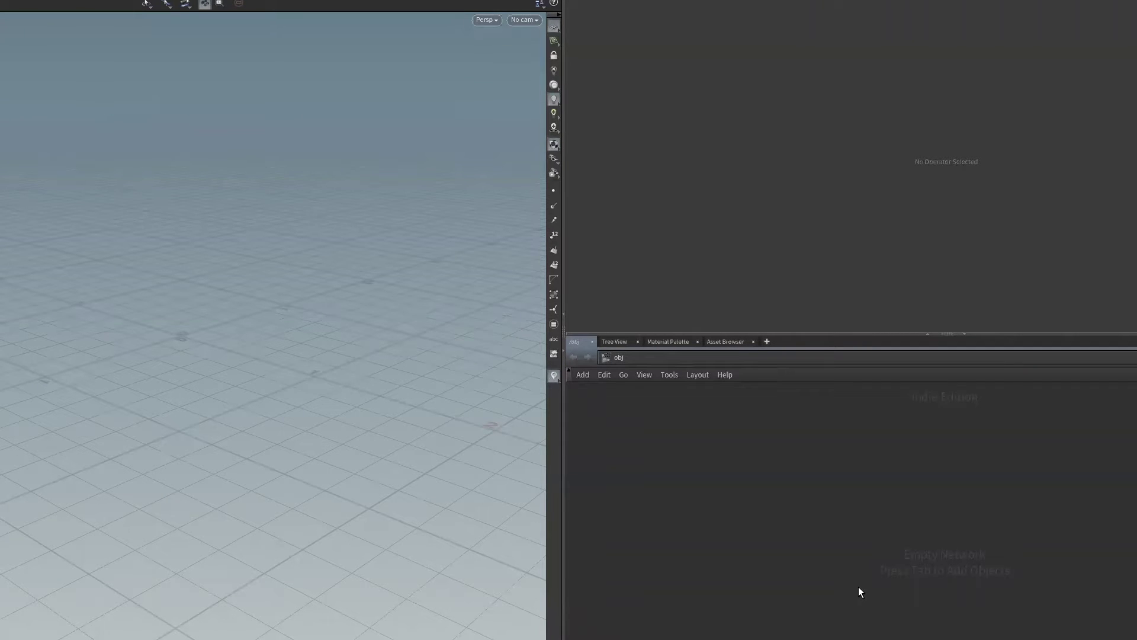
{"action": "left_click", "coordinate": [638, 357]}
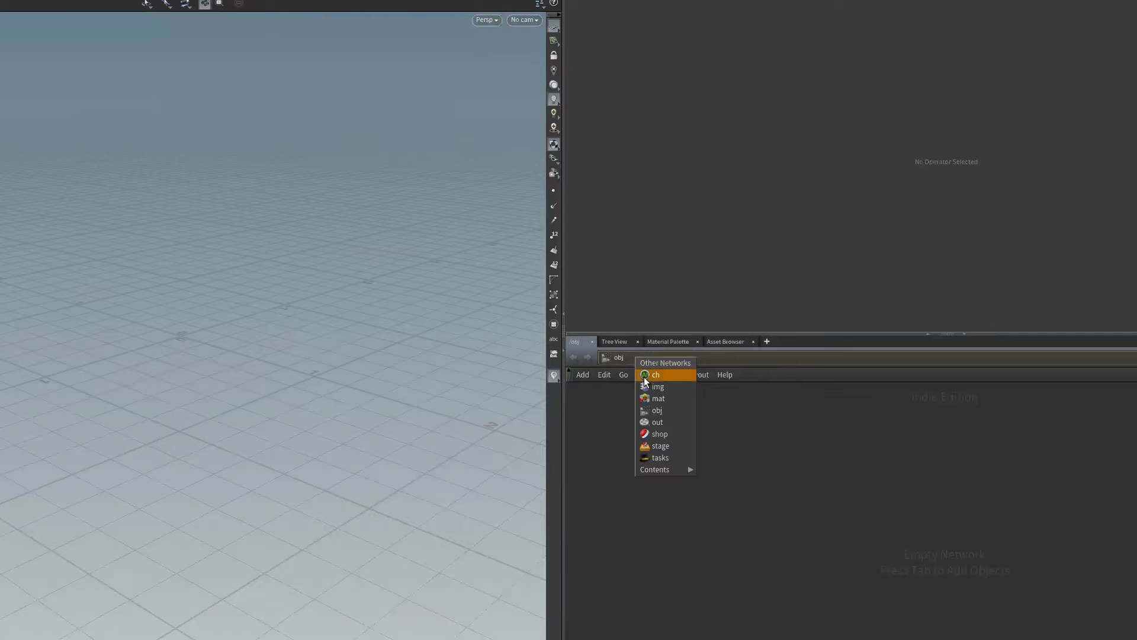
- Reopen the Other Networks list from the obj path bar, then dismiss it
{"action": "left_click", "coordinate": [588, 425]}
{"action": "left_click", "coordinate": [631, 359]}
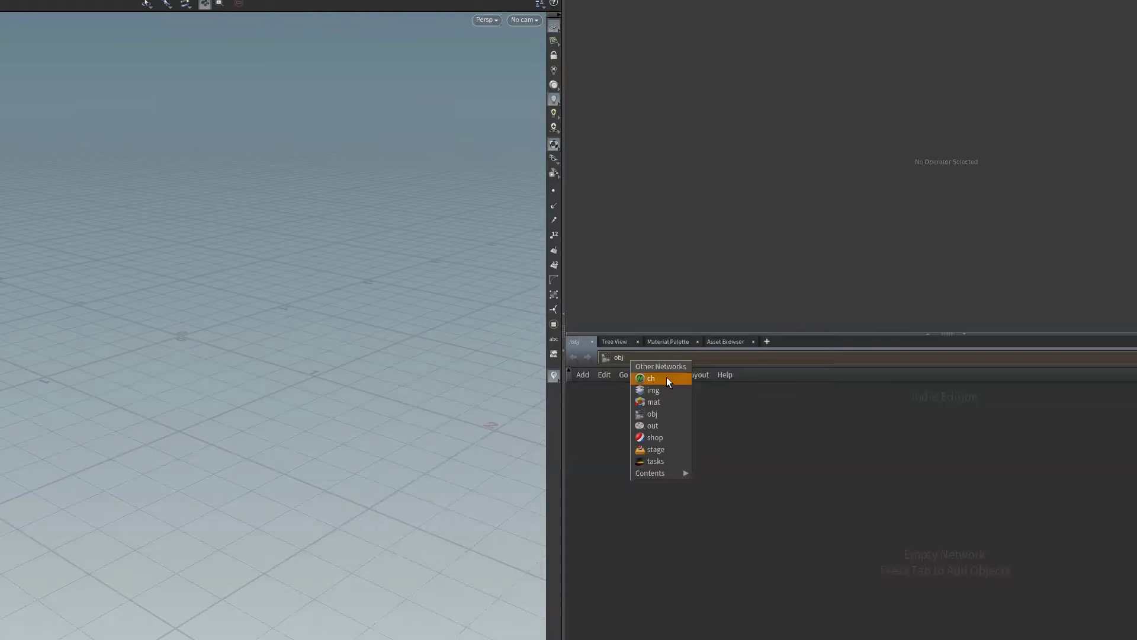
{"action": "left_click", "coordinate": [758, 521]}
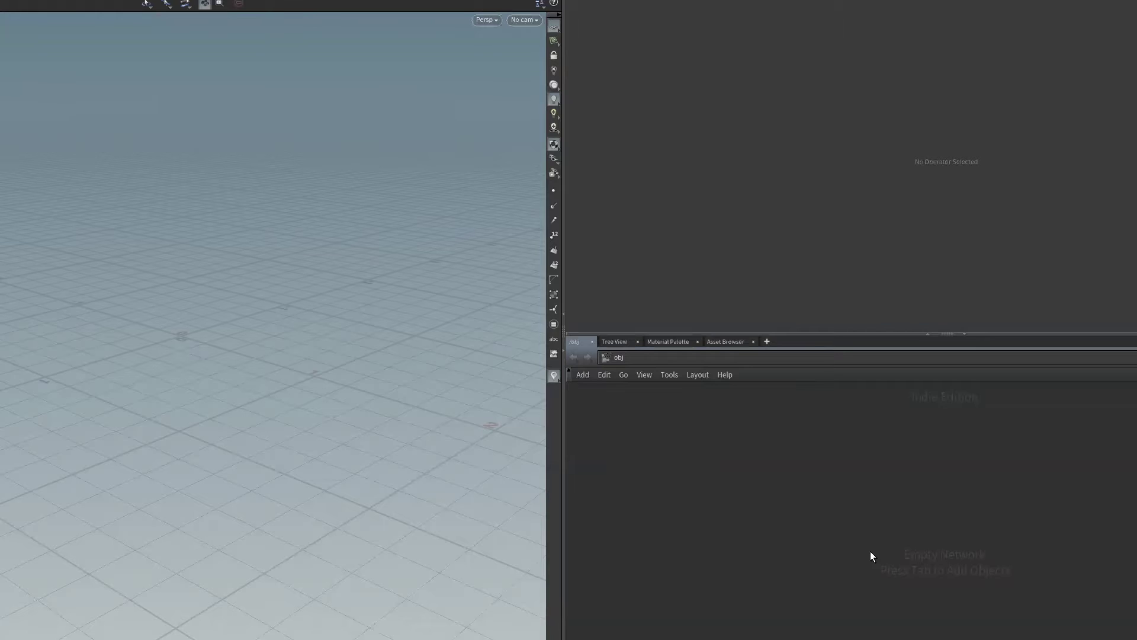
- Switch the network editor to the /ch network, then back to /obj
{"action": "left_click", "coordinate": [630, 362]}
{"action": "left_click", "coordinate": [644, 417]}
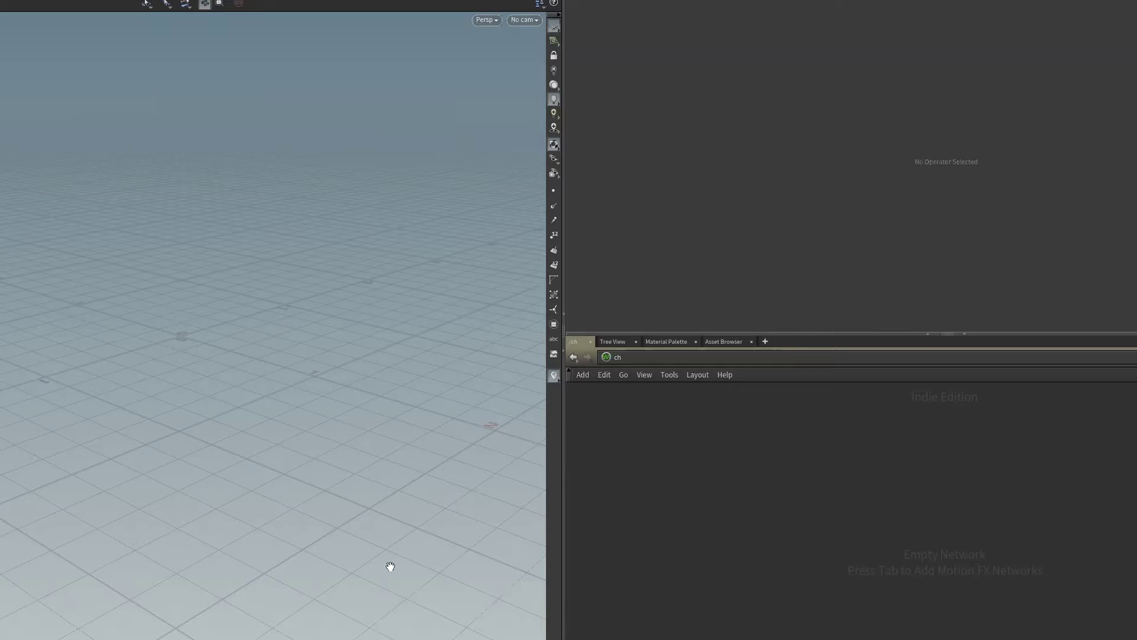
{"action": "left_click", "coordinate": [633, 361]}
{"action": "left_click", "coordinate": [652, 416]}
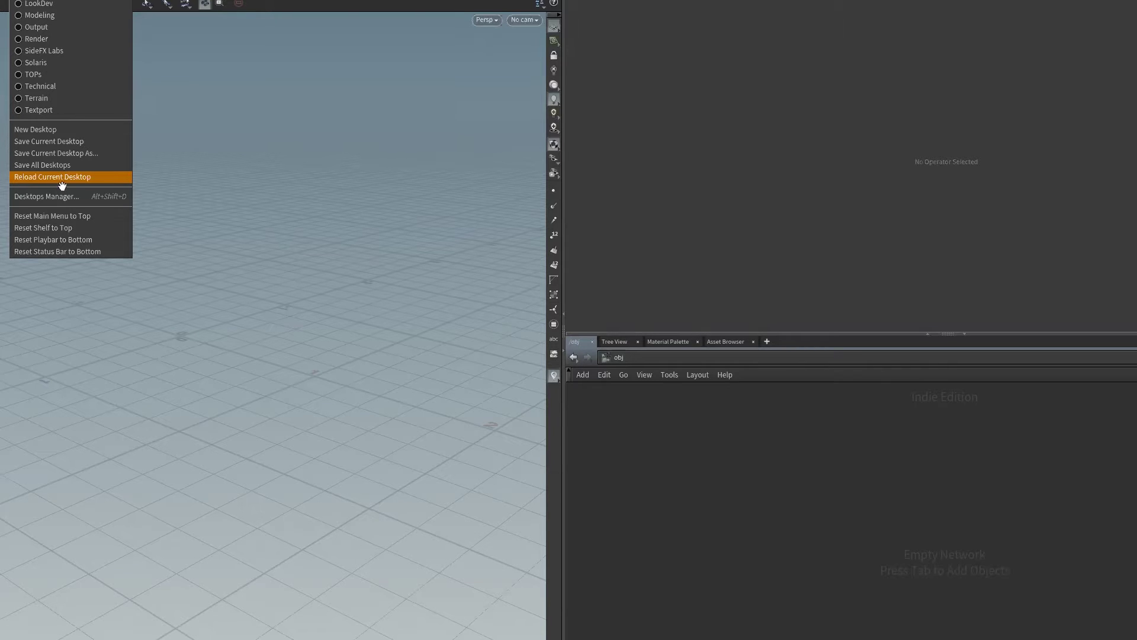
- Choose Reload Current Desktop from the Desktop menu to restore the saved layout
{"action": "left_click", "coordinate": [58, 178]}
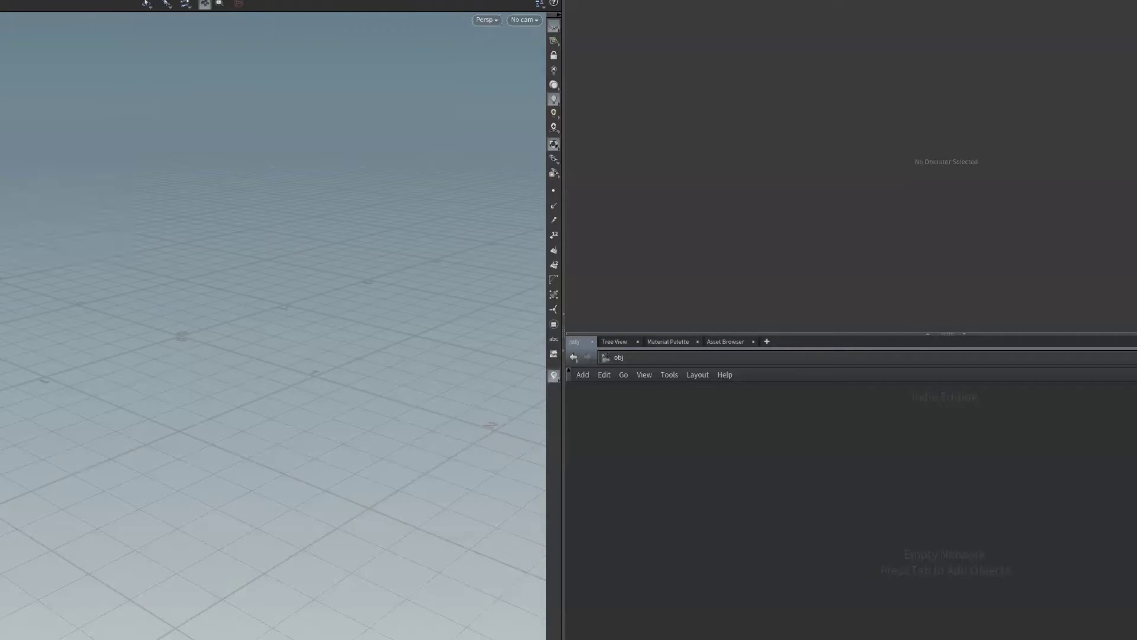
- Collapse the parameter pane into the network editor and shrink the in-network parameter panel
{"action": "left_click_drag", "start_coordinate": [703, 399], "coordinate": [514, 396]}
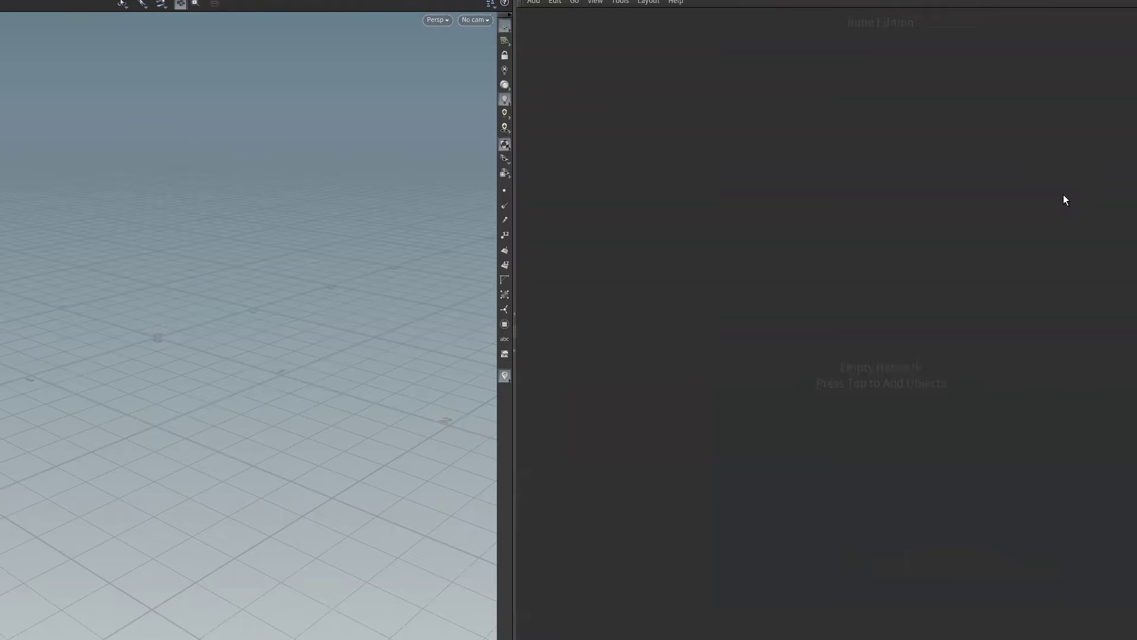
{"action": "key", "text": "p"}
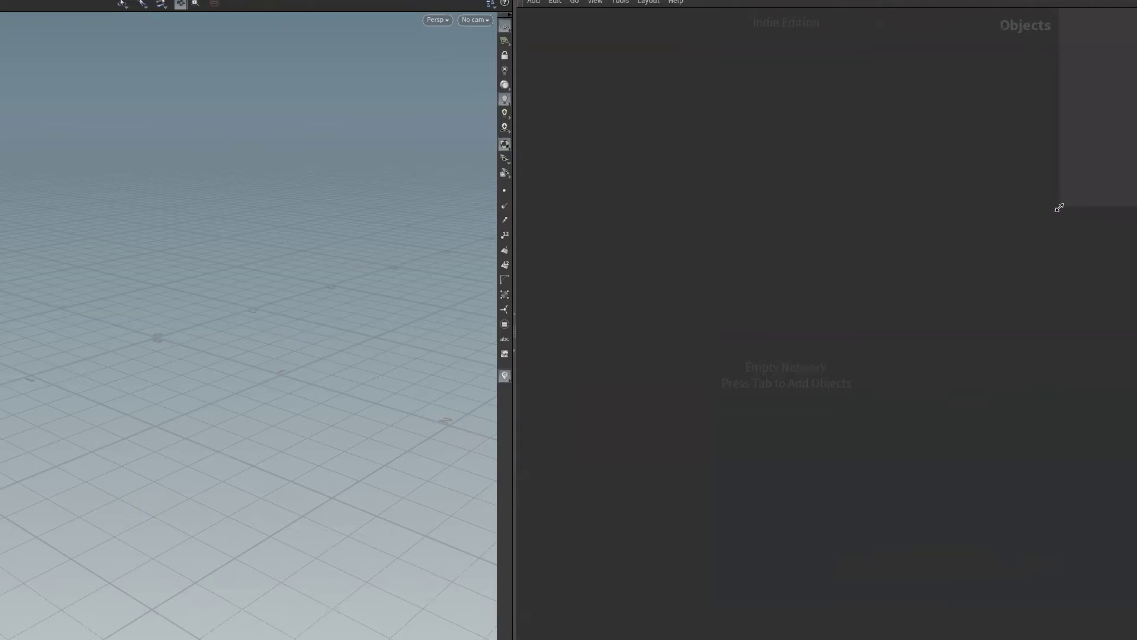
{"action": "left_click_drag", "start_coordinate": [1065, 207], "coordinate": [1081, 195]}
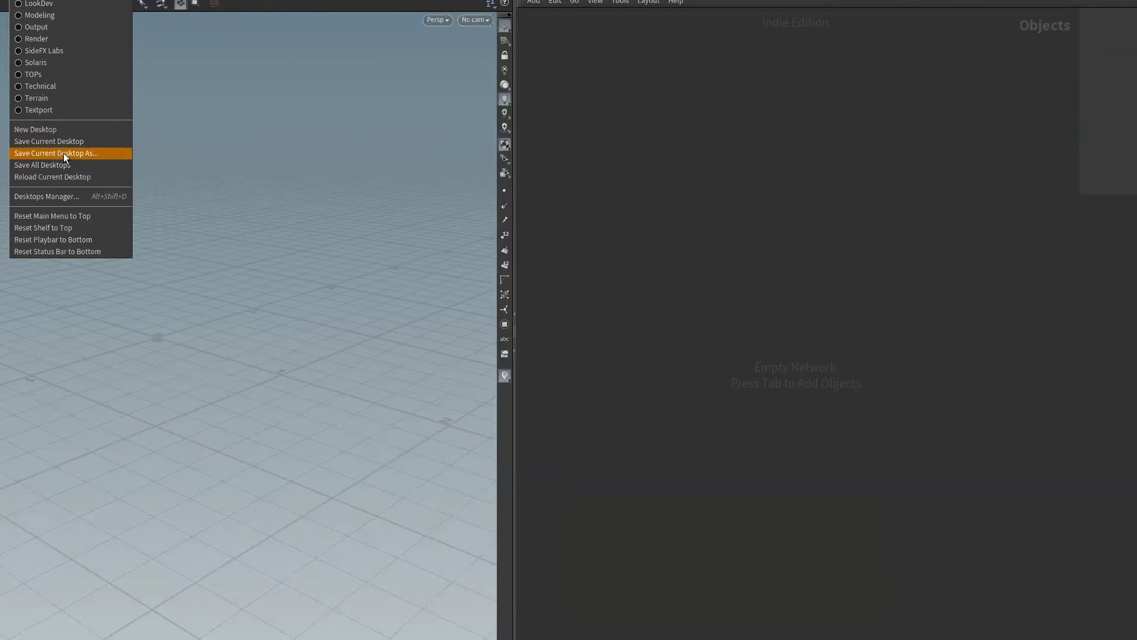
- Save the current desktop as WORKSHOP.desk and acknowledge the confirmation message
{"action": "left_click", "coordinate": [64, 155]}
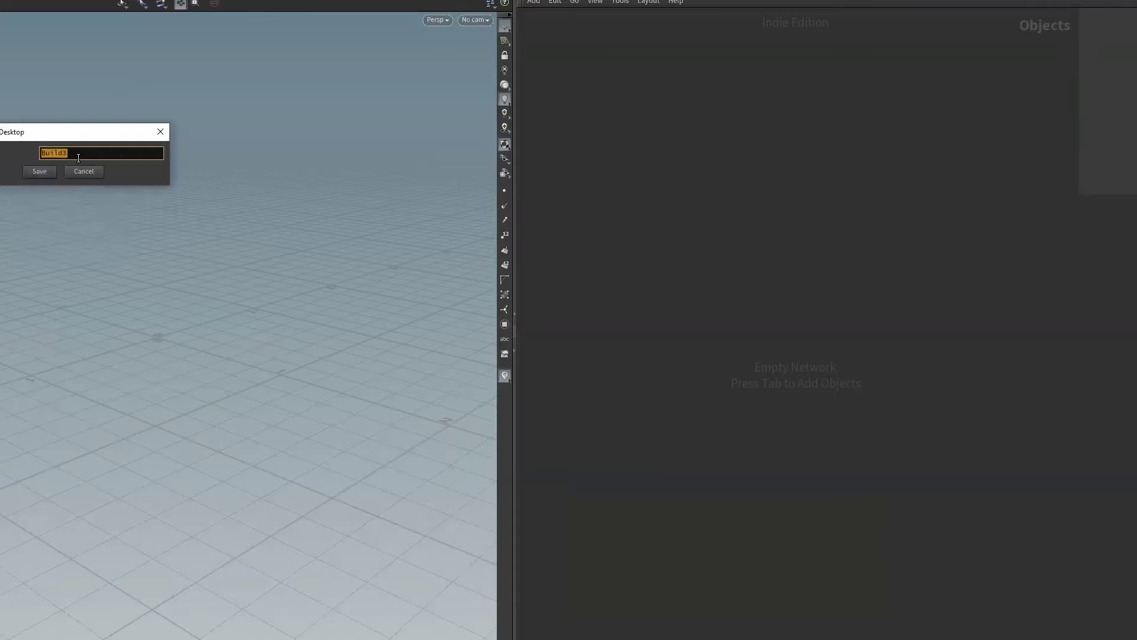
{"action": "type", "text": "w"}
{"action": "key", "text": "BackSpace"}
{"action": "type", "text": "WORKSHOP"}
{"action": "key", "text": "Return"}
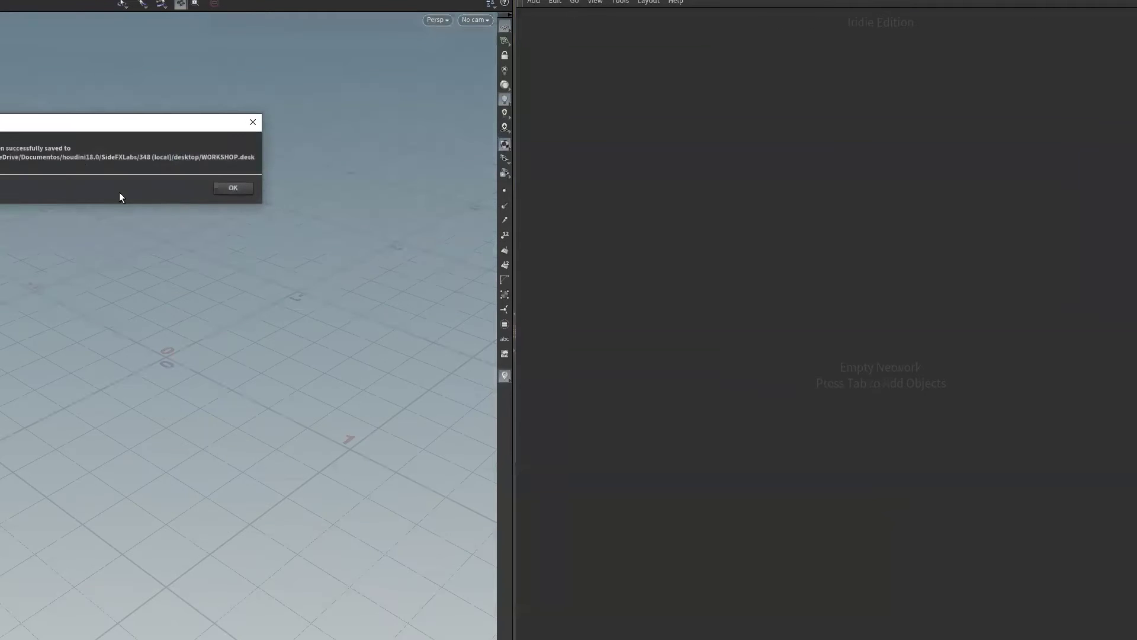
{"action": "left_click", "coordinate": [228, 190]}
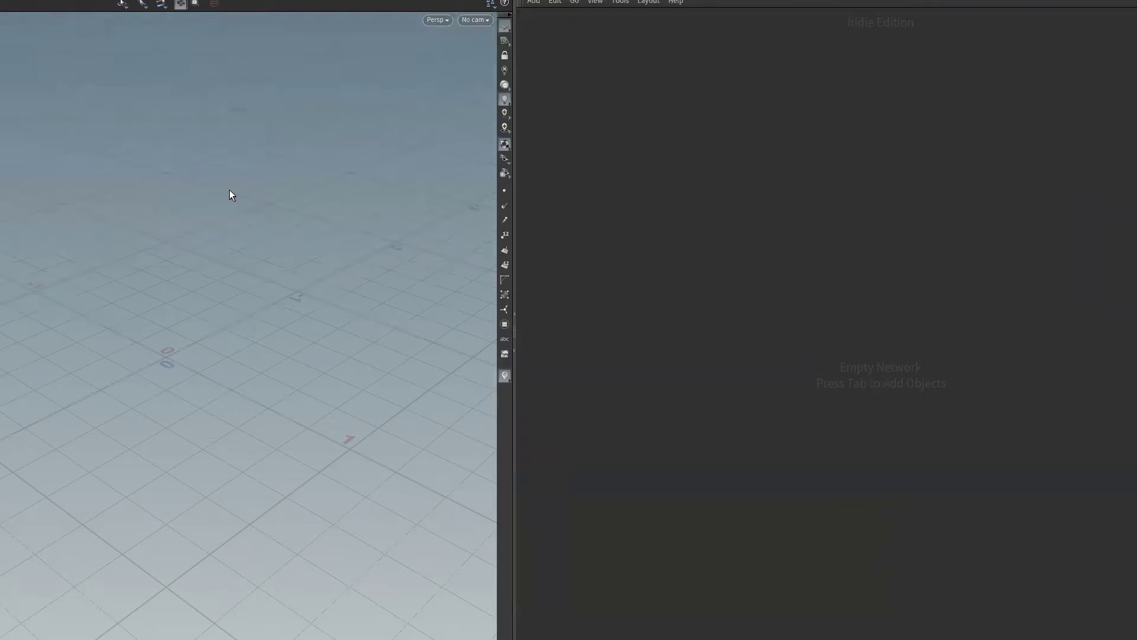
- Switch to the WORKSHOP desktop and narrow the viewport to widen the network pane
{"action": "left_click", "coordinate": [53, 2]}
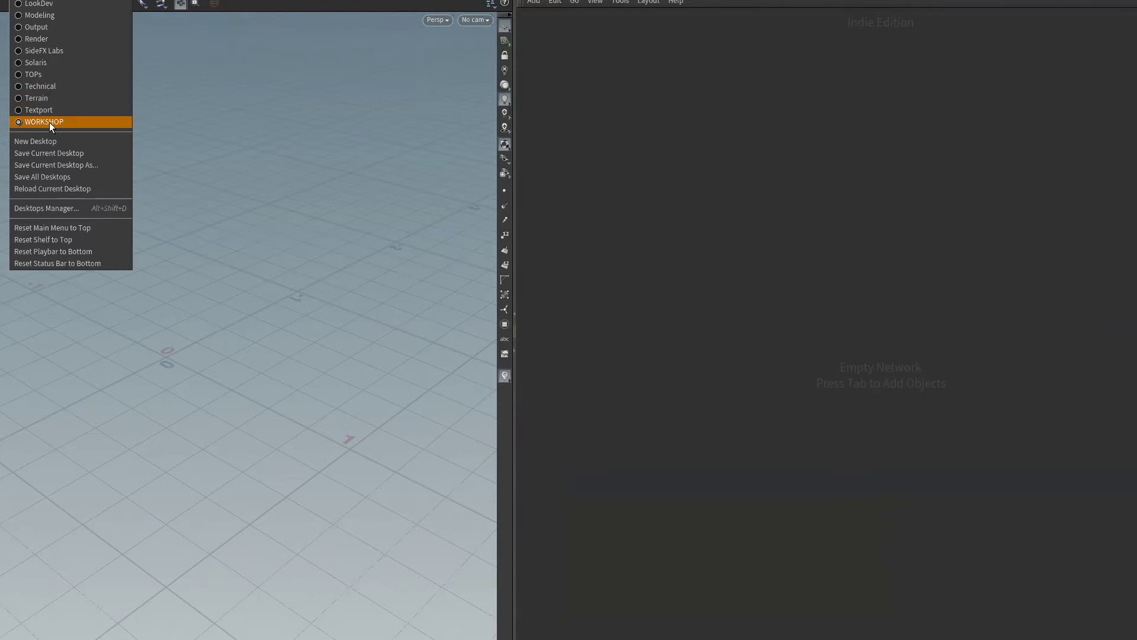
{"action": "left_click", "coordinate": [592, 519]}
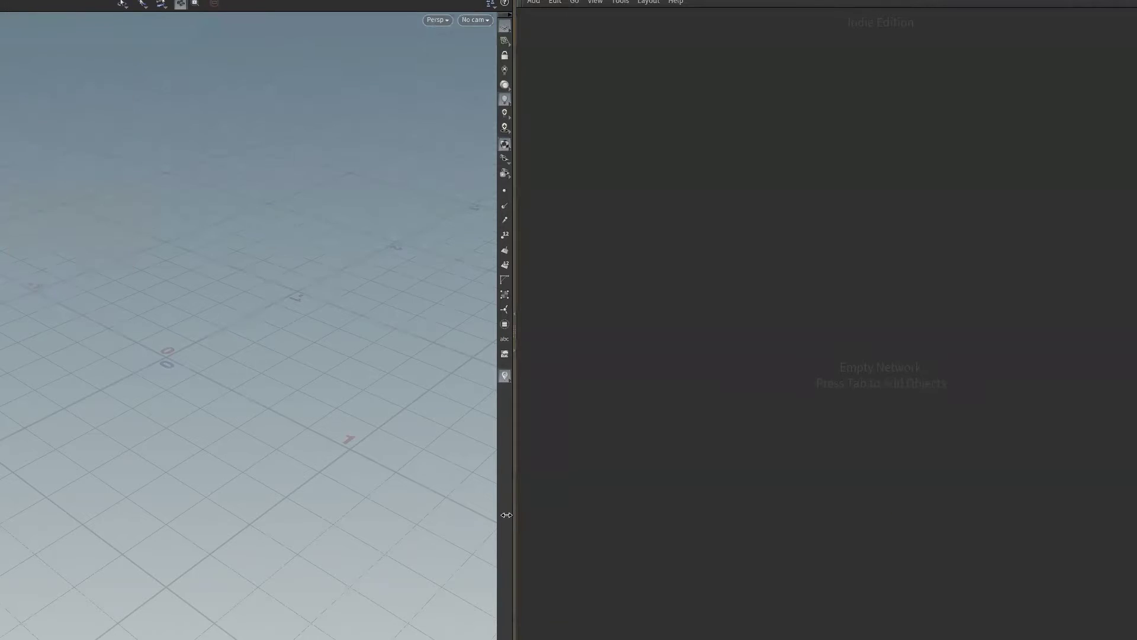
{"action": "left_click_drag", "start_coordinate": [506, 515], "coordinate": [502, 514]}
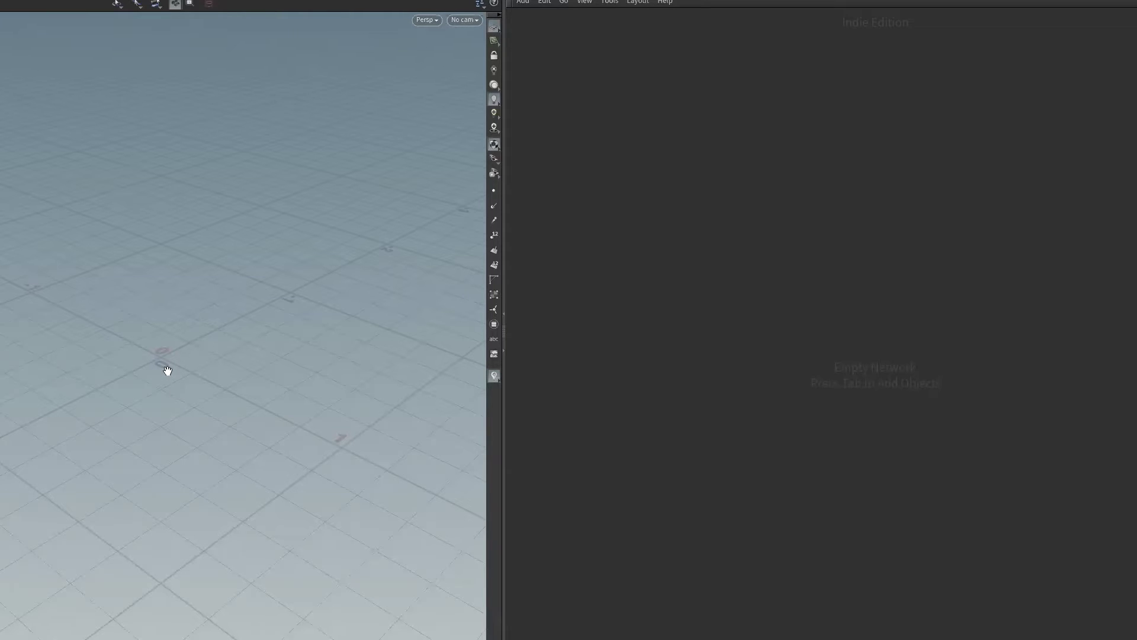
{"action": "scroll", "coordinate": [136, 411], "scroll_direction": "down", "scroll_amount": 1}
{"action": "key", "text": "Tab"}
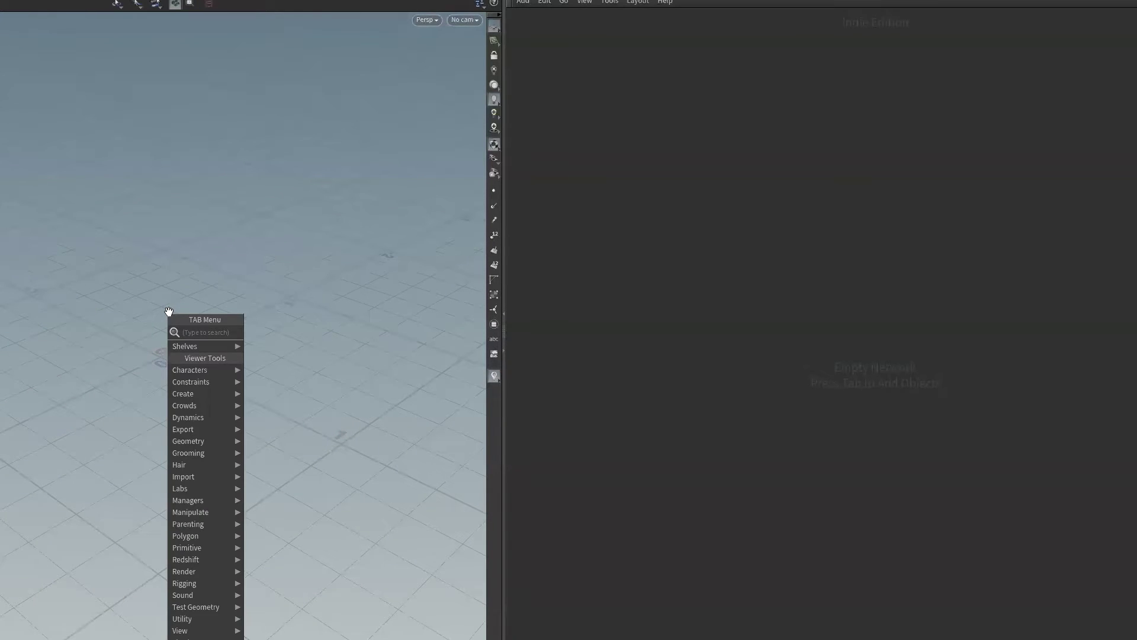
{"action": "key", "text": "Tab"}
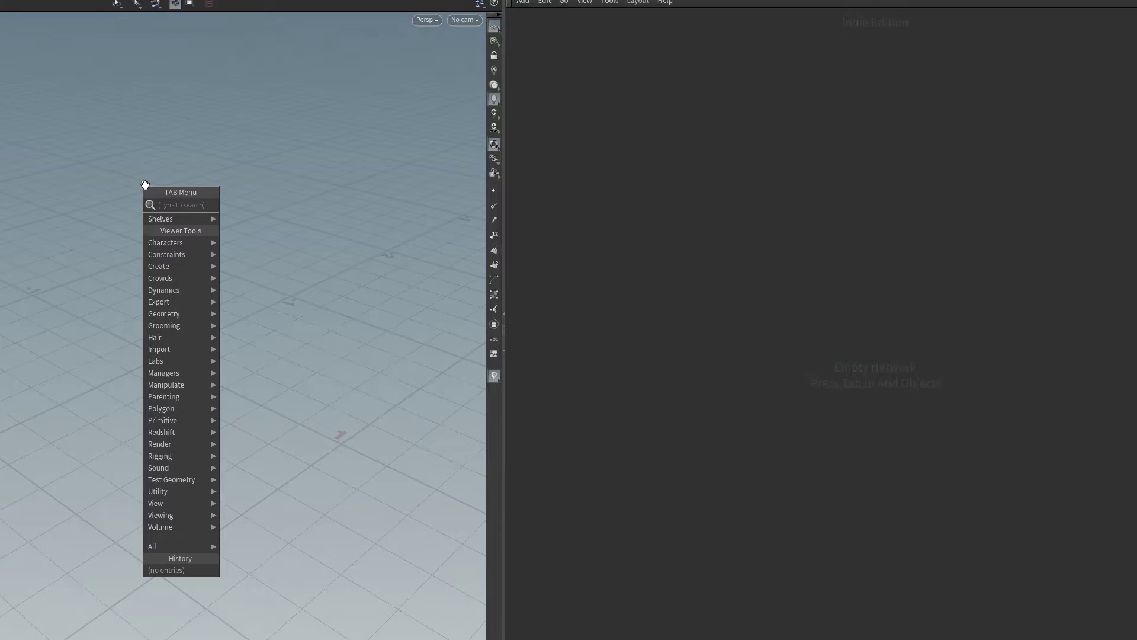
{"action": "key", "text": "Escape"}
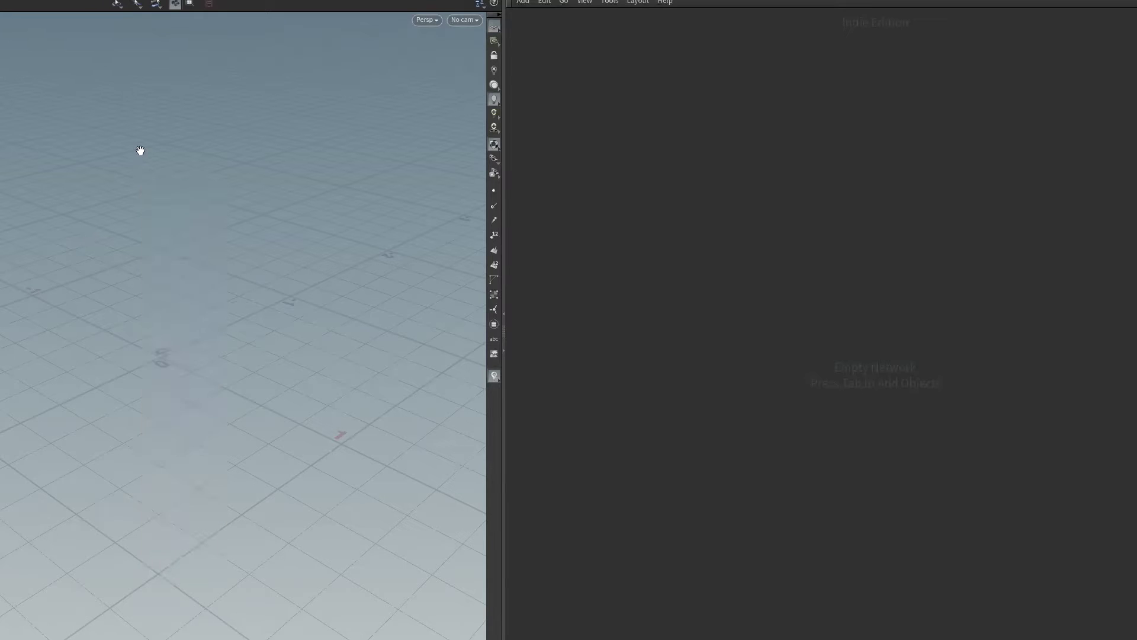
{"action": "key", "text": "Tab"}
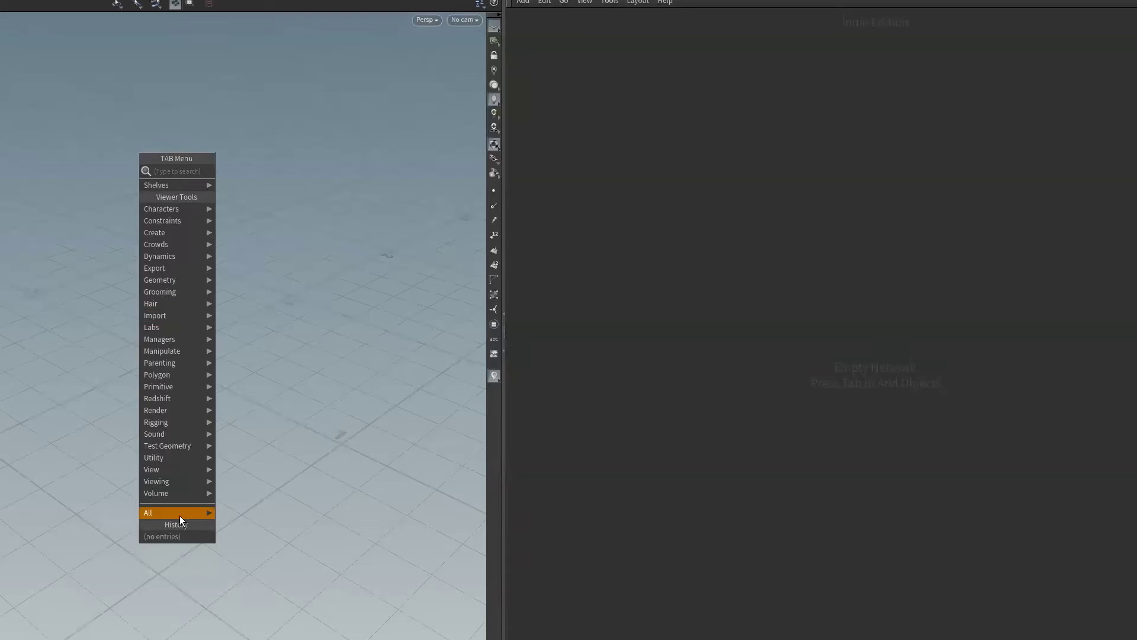
{"action": "mouse_move", "coordinate": [176, 513]}
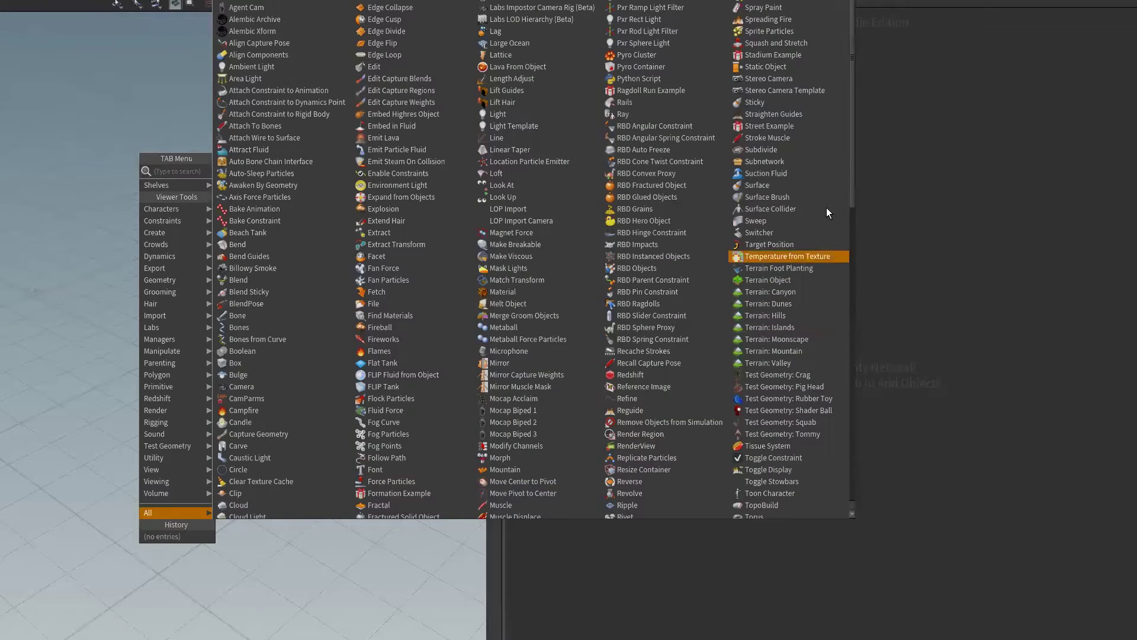
{"action": "left_click_drag", "start_coordinate": [852, 200], "coordinate": [827, 518]}
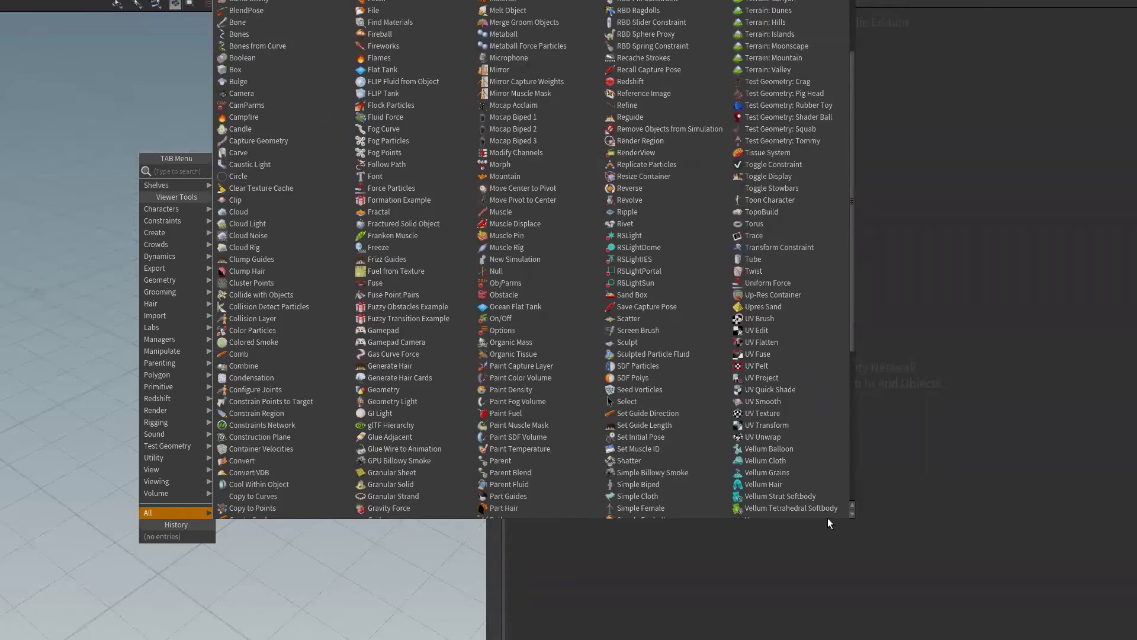
{"action": "scroll", "coordinate": [830, 56], "scroll_direction": "up", "scroll_amount": 5}
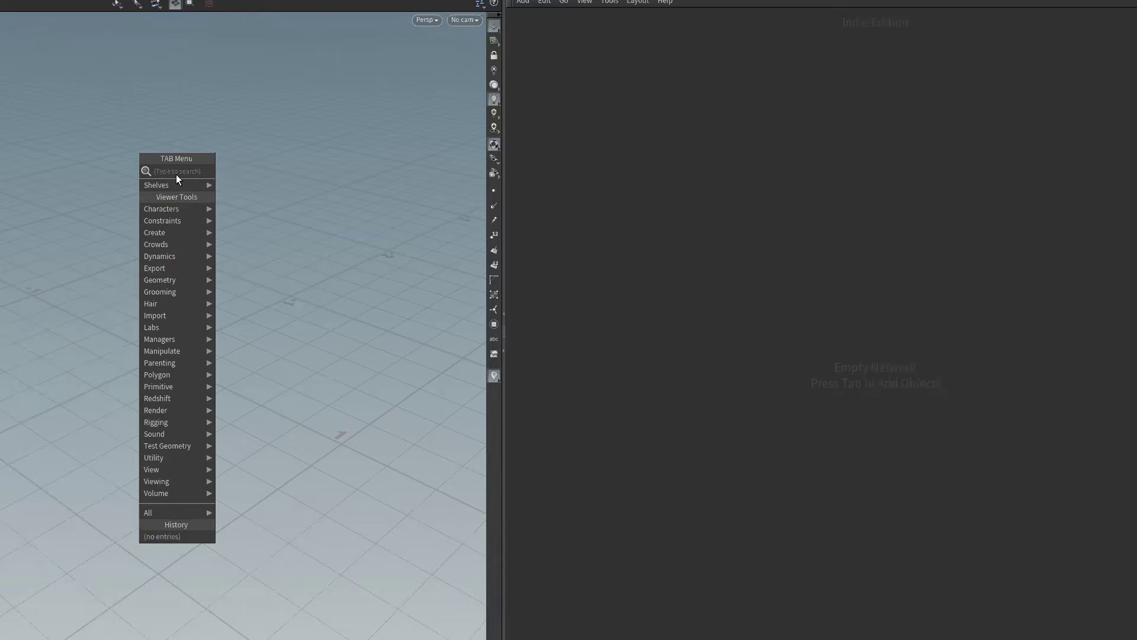
{"action": "key", "text": "Escape"}
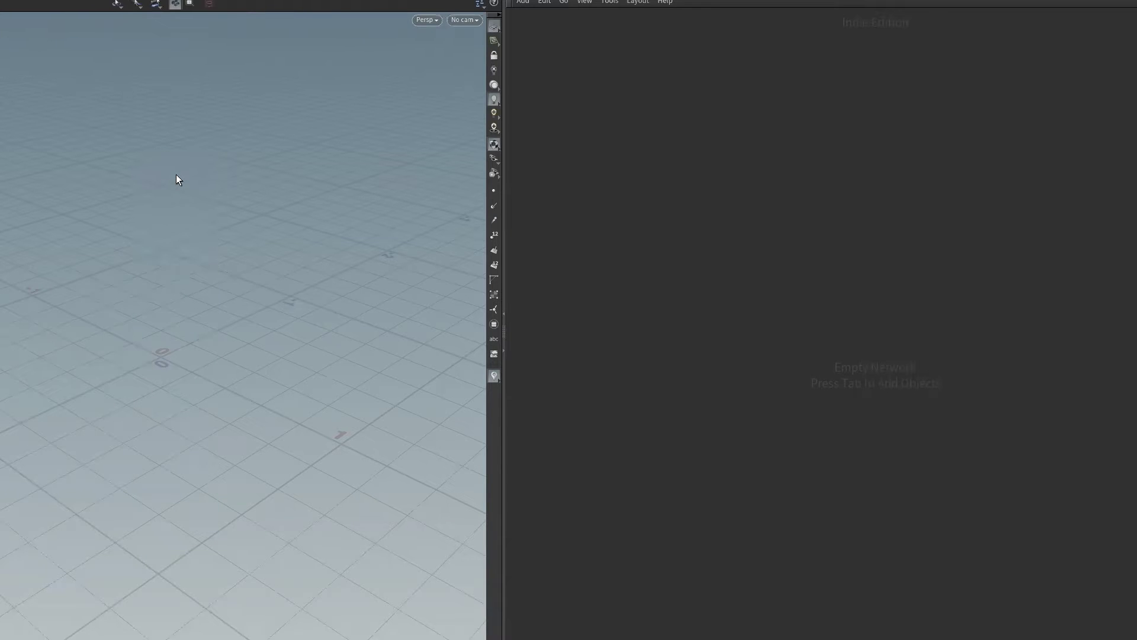
{"action": "key", "text": "Tab"}
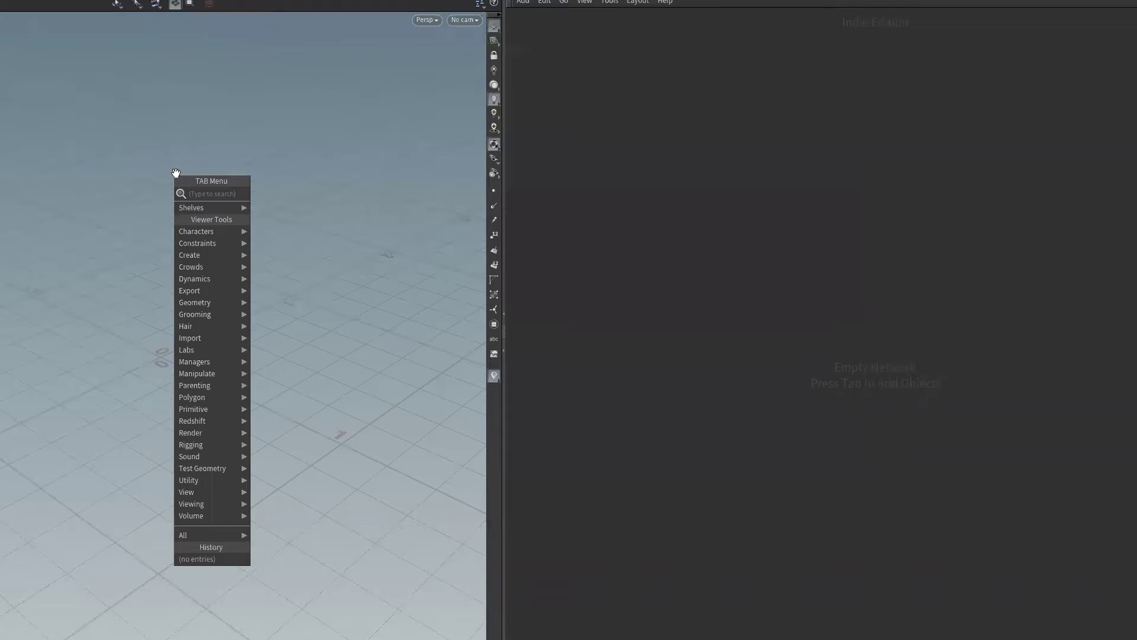
{"action": "type", "text": "BOX"}
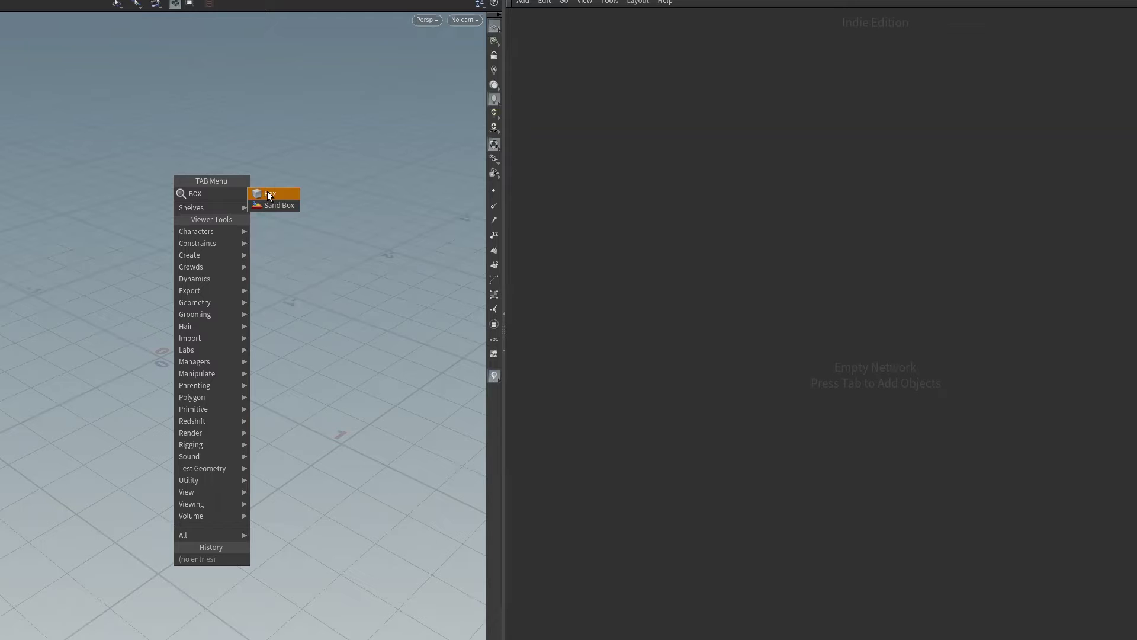
{"action": "left_click", "coordinate": [268, 193]}
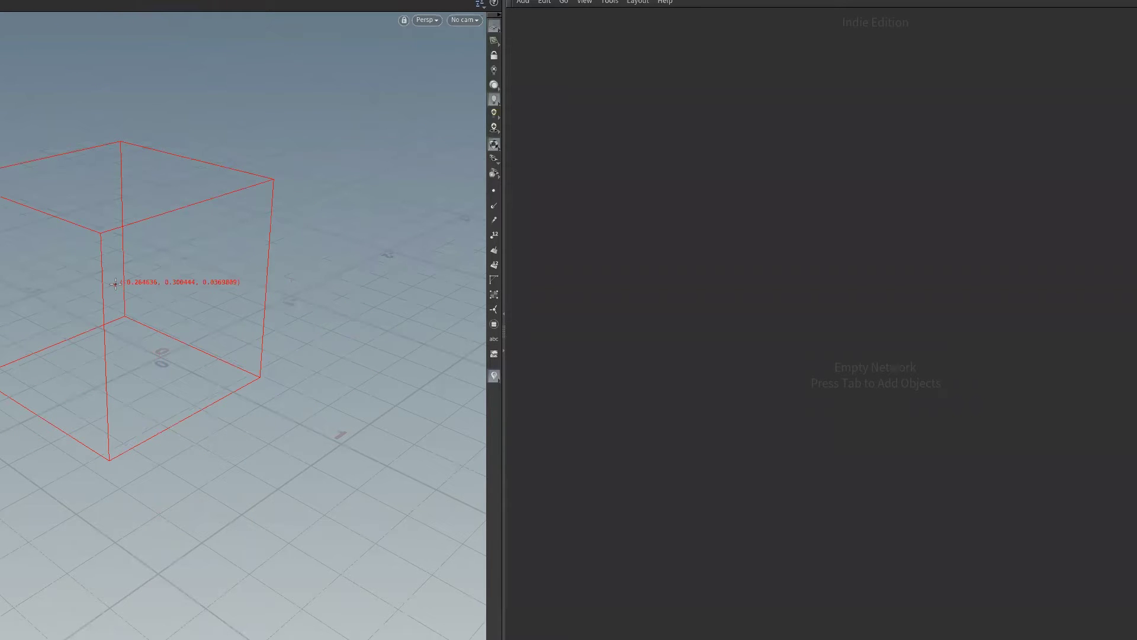
{"action": "key", "text": "Return"}
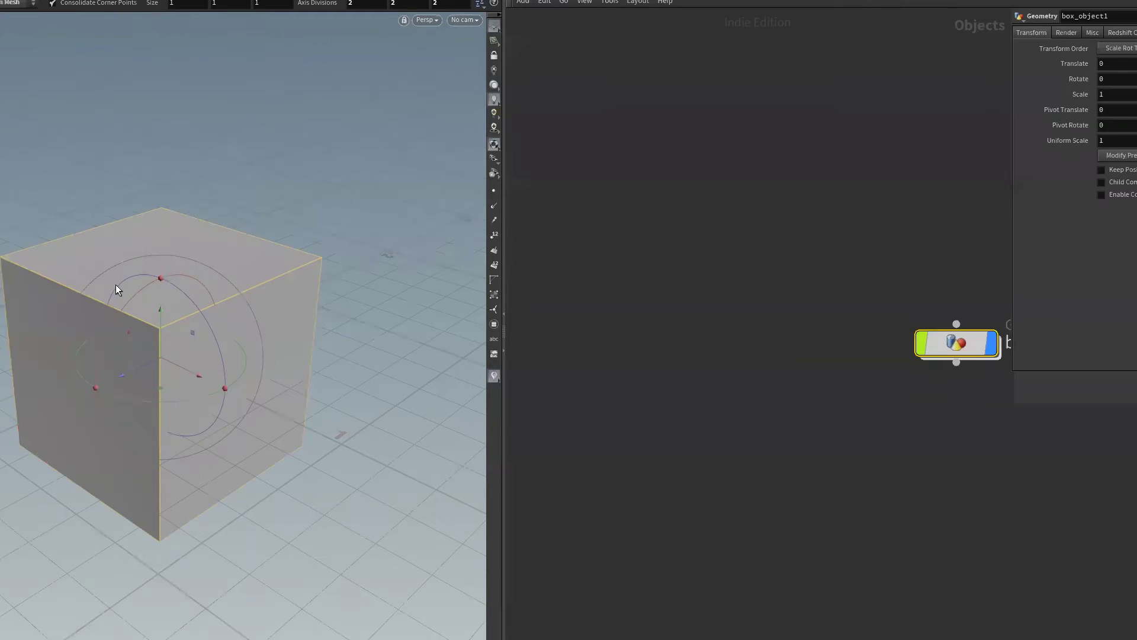
{"action": "key", "text": "h"}
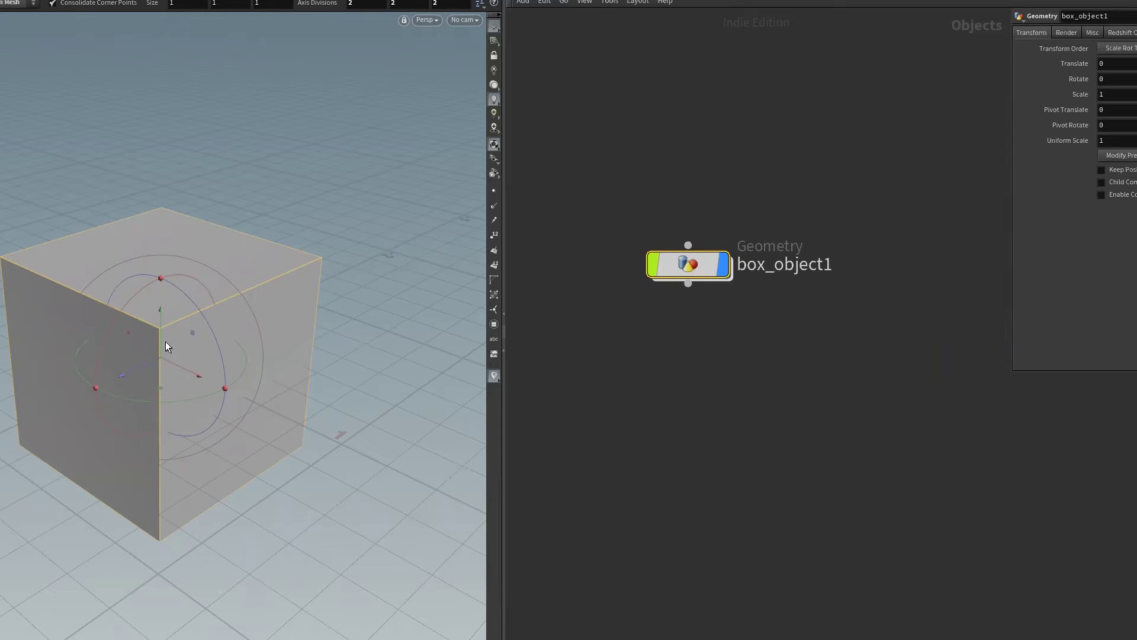
{"action": "left_click_drag", "start_coordinate": [684, 266], "coordinate": [677, 254]}
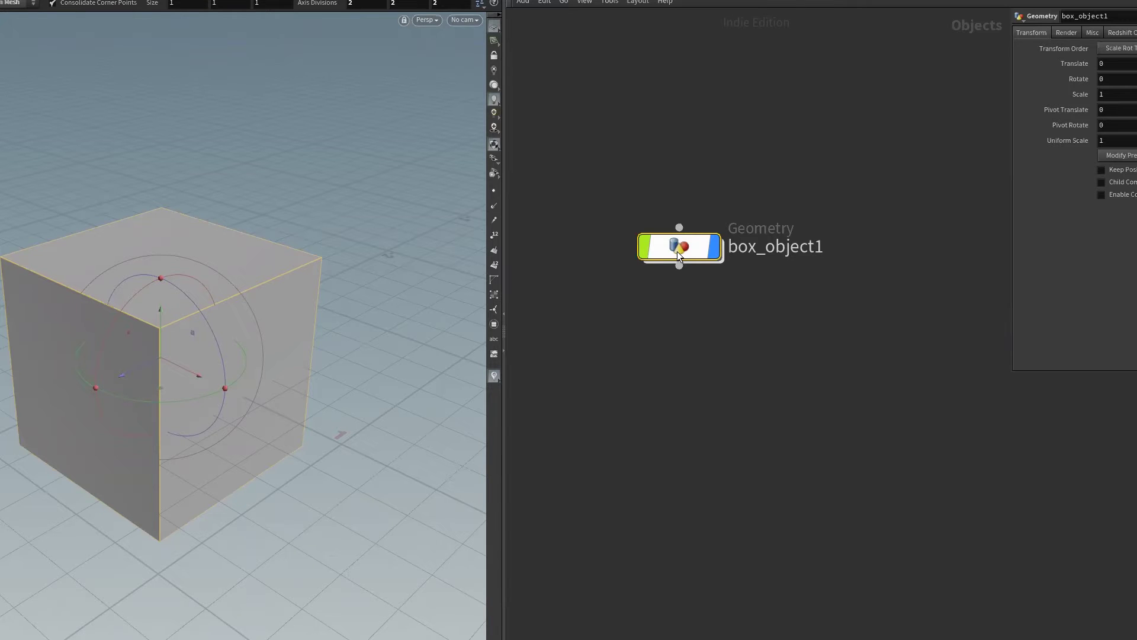
{"action": "middle_click_drag", "start_coordinate": [672, 371], "coordinate": [671, 380]}
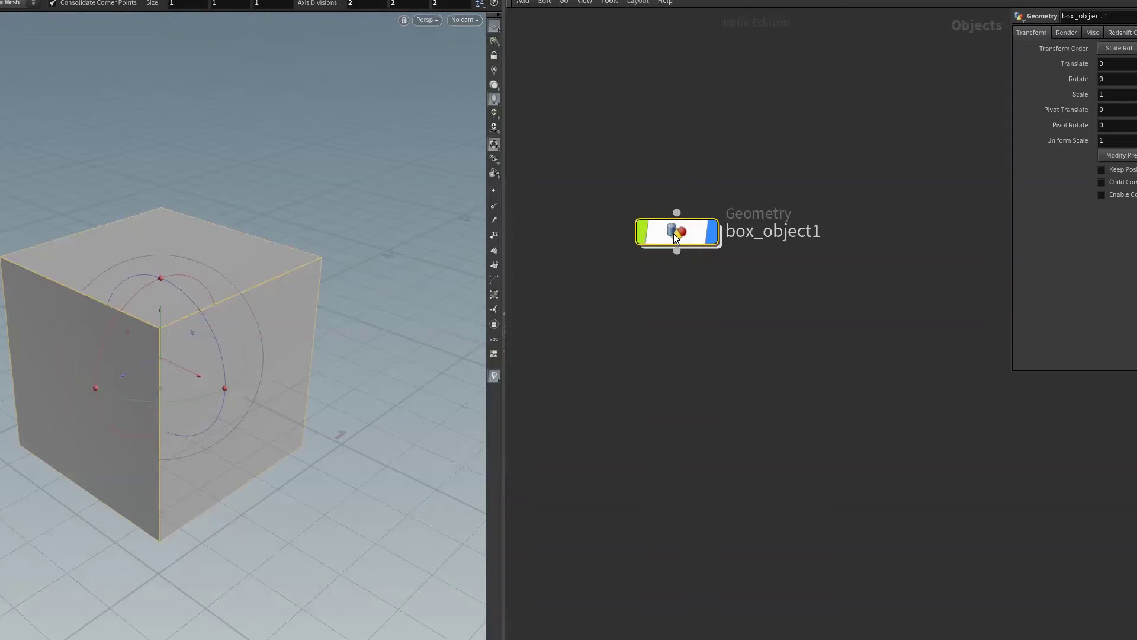
{"action": "key", "text": "Delete"}
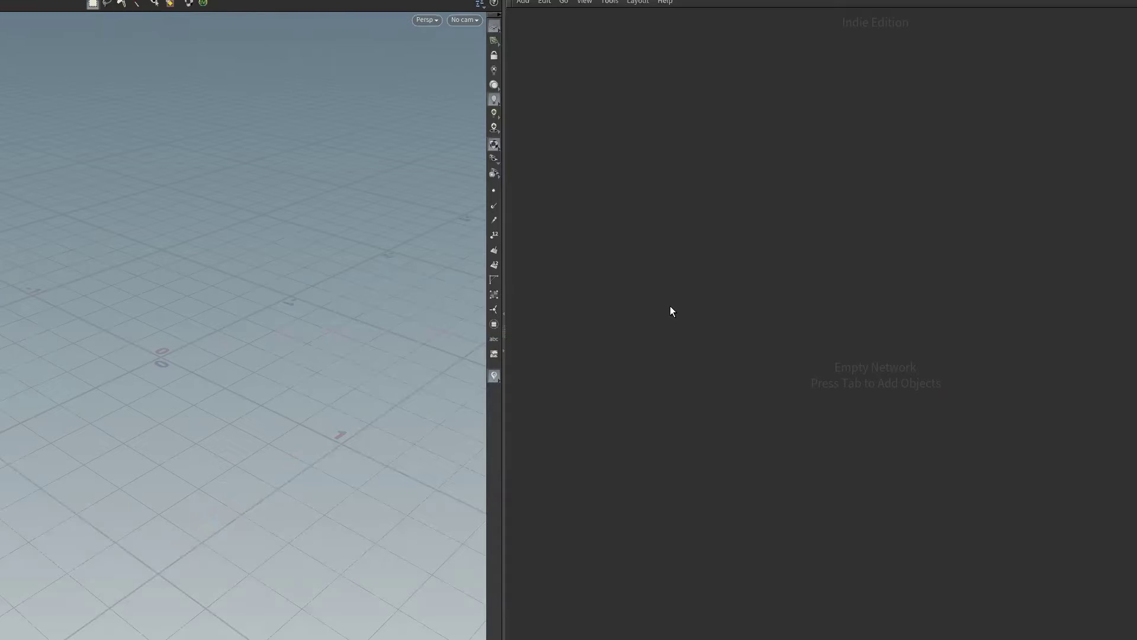
{"action": "key", "text": "Tab"}
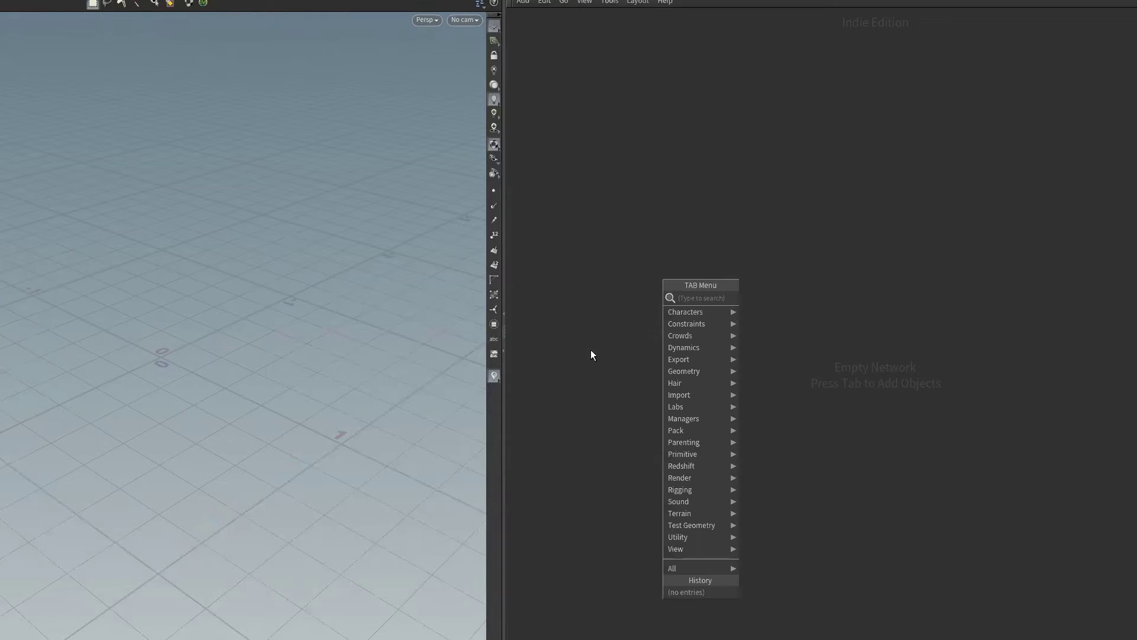
{"action": "key", "text": "Escape"}
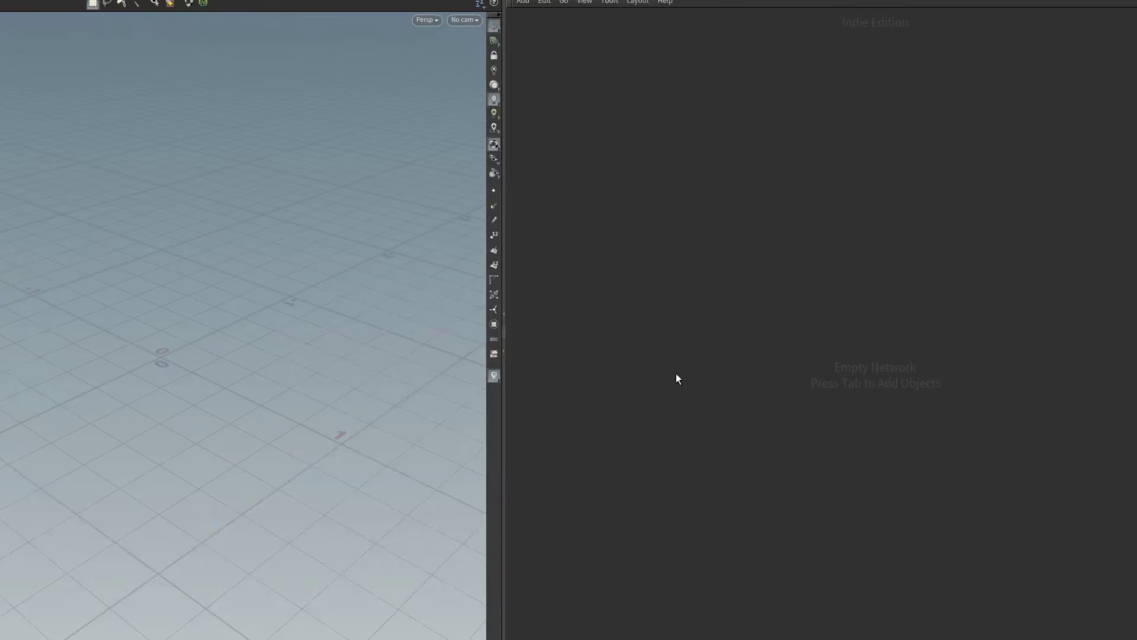
{"action": "key", "text": "Tab"}
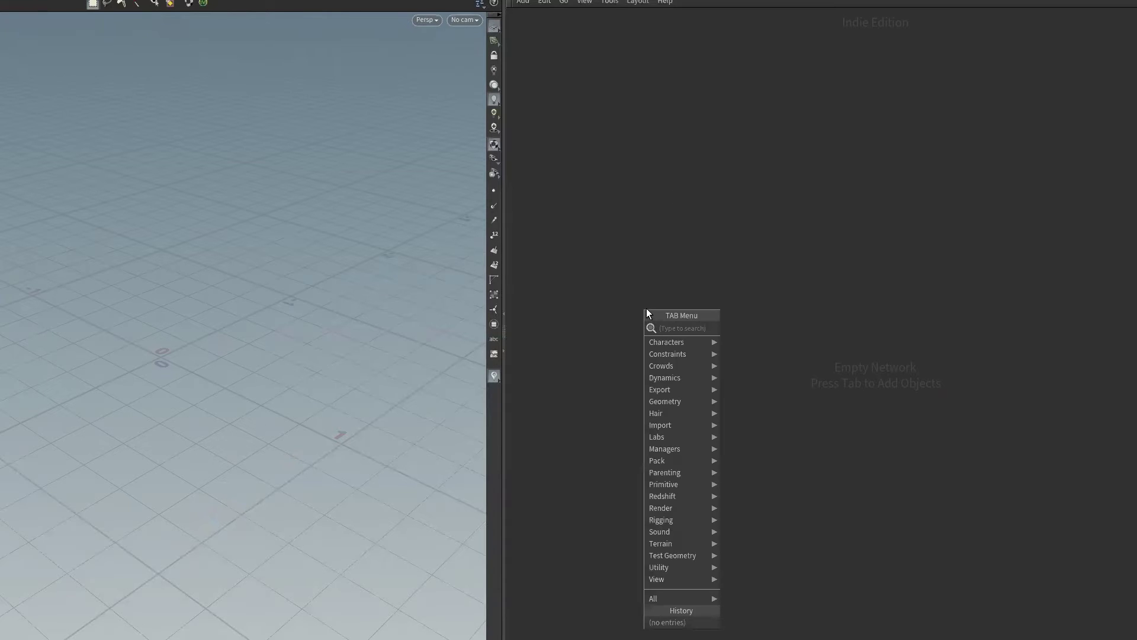
{"action": "mouse_move", "coordinate": [668, 598]}
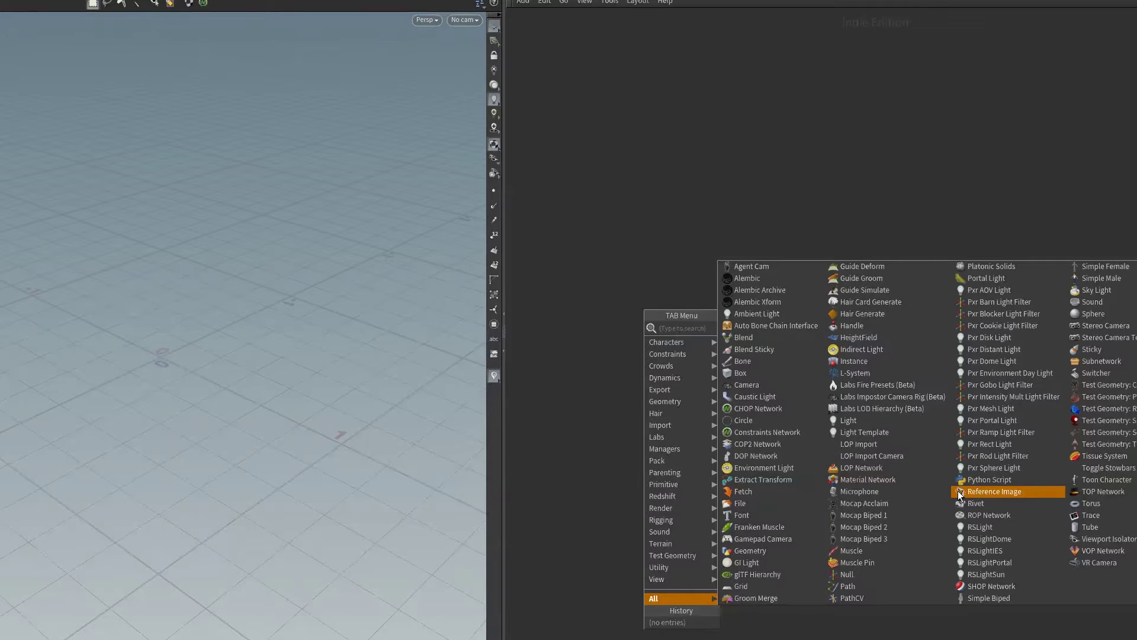
{"action": "left_click", "coordinate": [587, 505]}
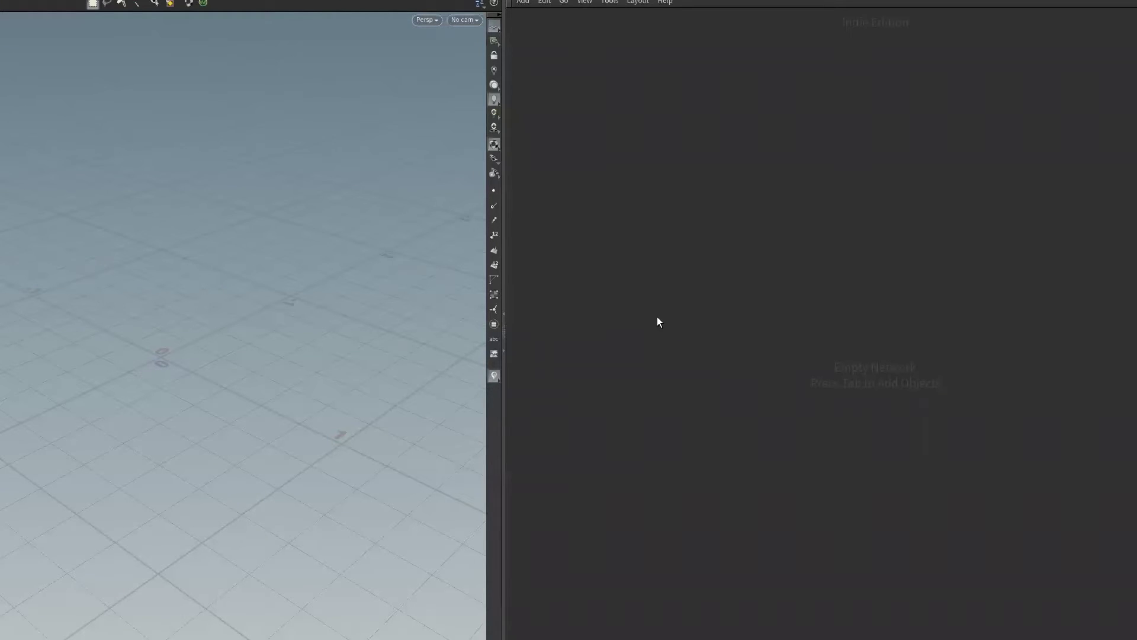
- Create a Box geometry object named box1 at the origin and nudge its node
{"action": "key", "text": "Tab"}
{"action": "type", "text": "box"}
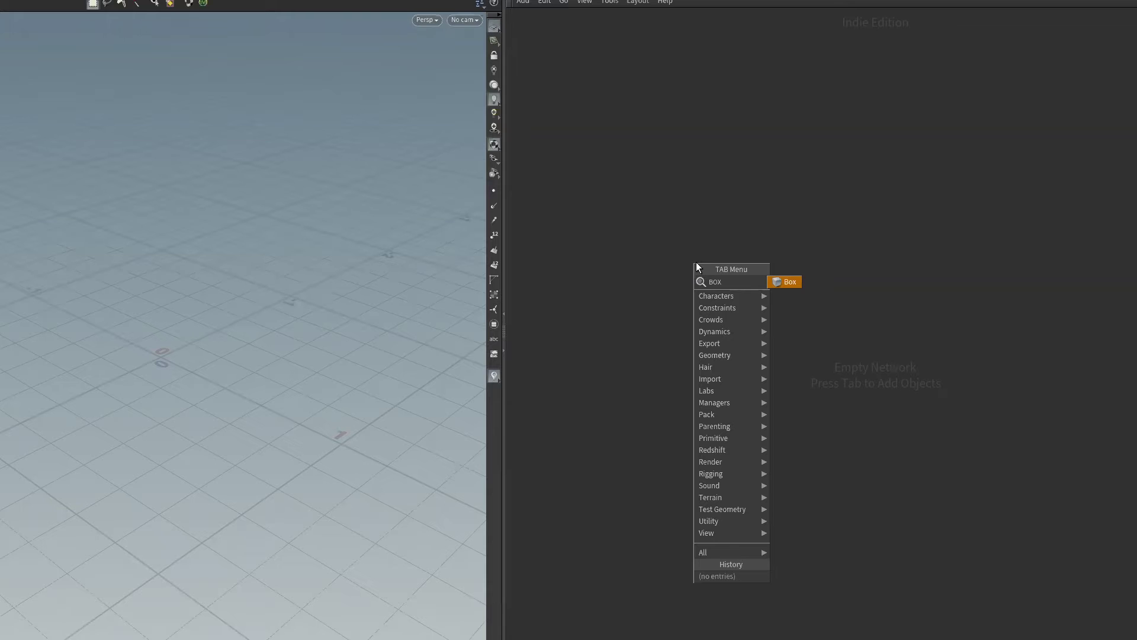
{"action": "left_click", "coordinate": [786, 283]}
{"action": "left_click", "coordinate": [690, 363]}
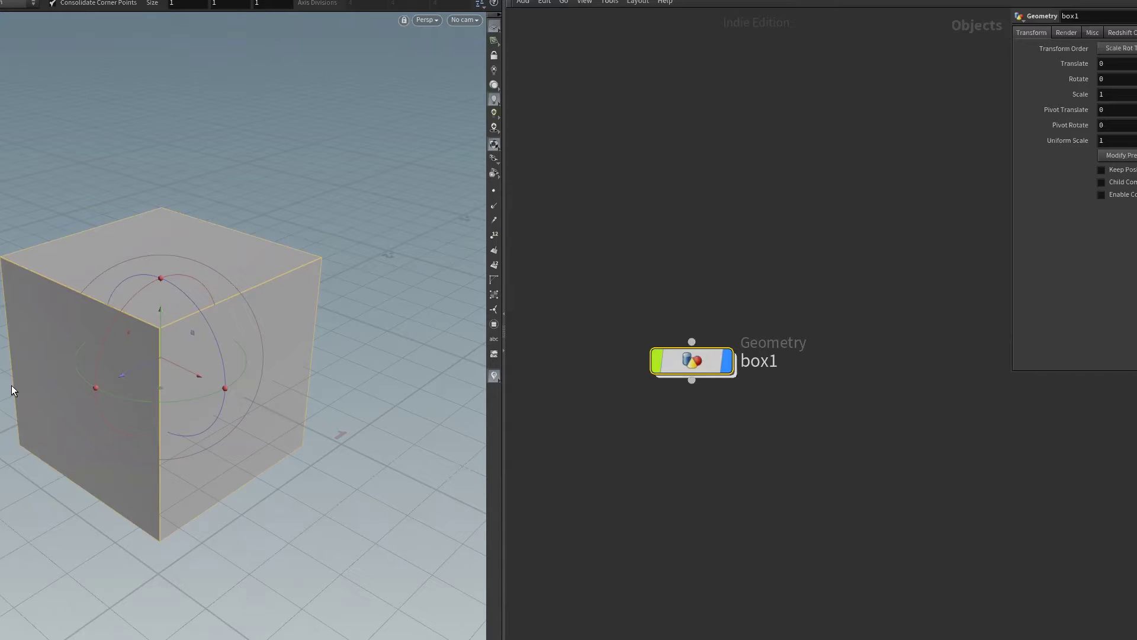
{"action": "left_click_drag", "start_coordinate": [687, 369], "coordinate": [684, 379]}
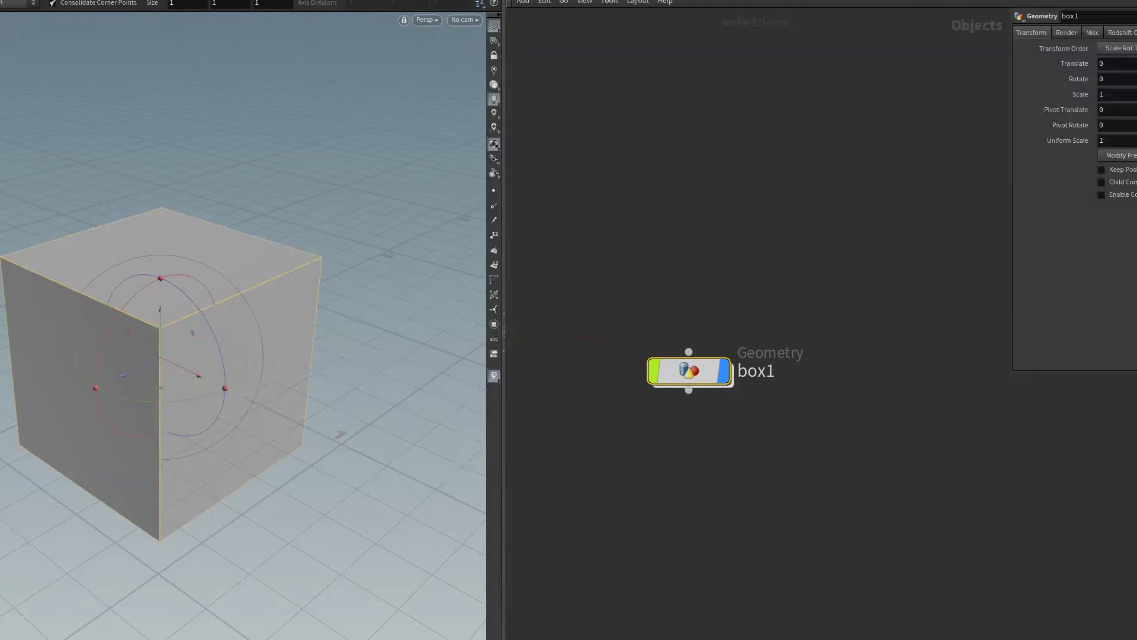
{"action": "left_click", "coordinate": [1118, 78]}
{"action": "left_click", "coordinate": [160, 358]}
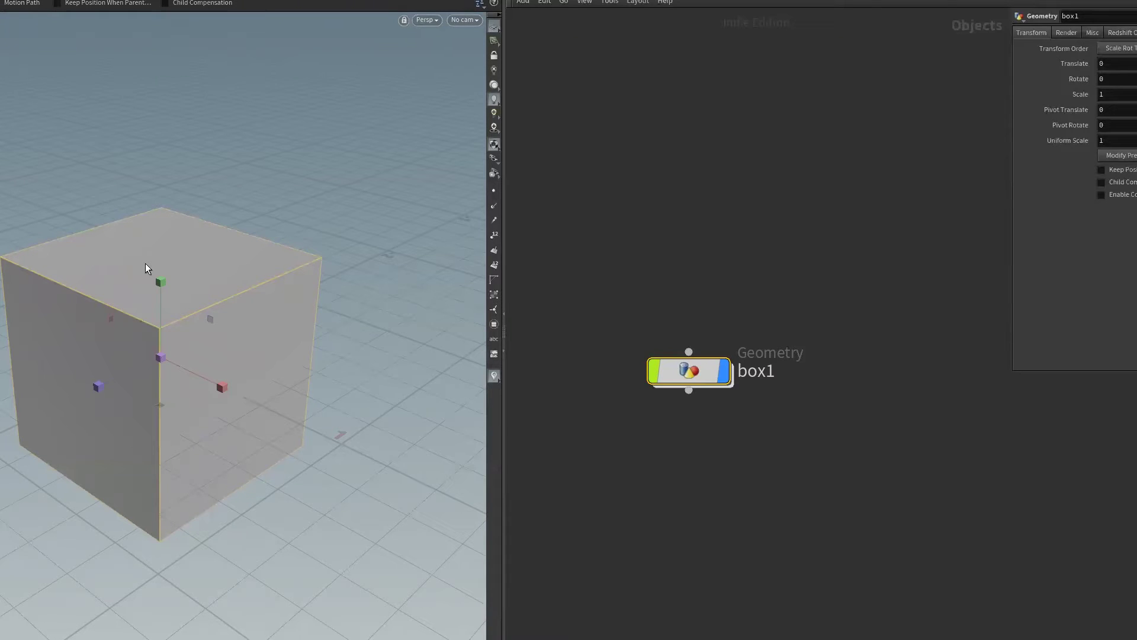
{"action": "key", "text": "t"}
{"action": "key", "text": "r"}
{"action": "key", "text": "e"}
{"action": "key", "text": "s"}
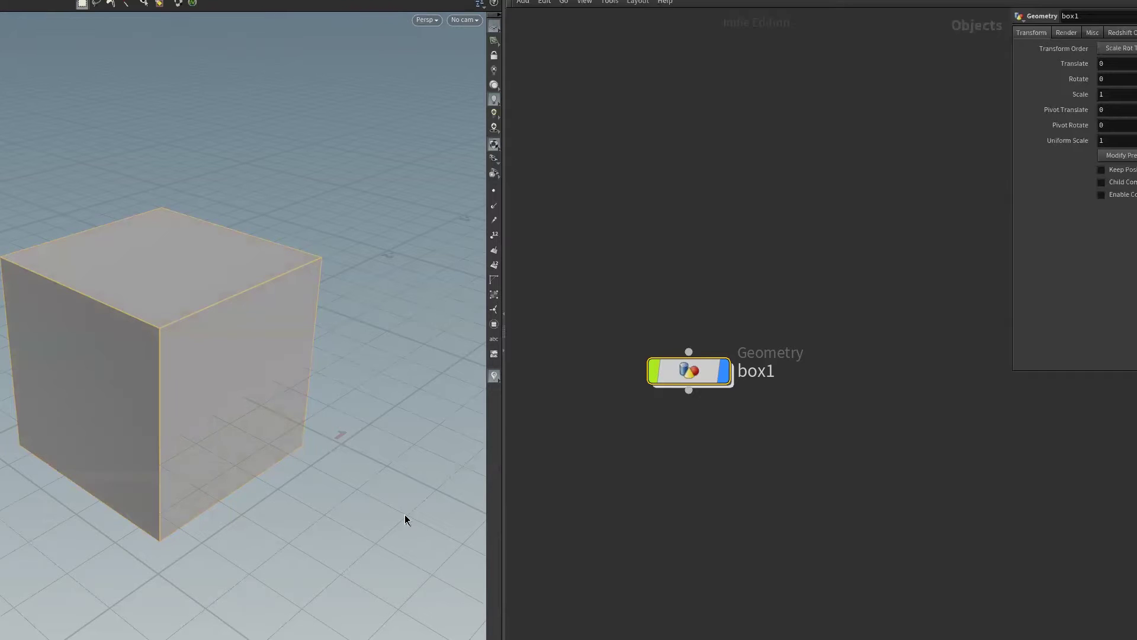
{"action": "key", "text": "t"}
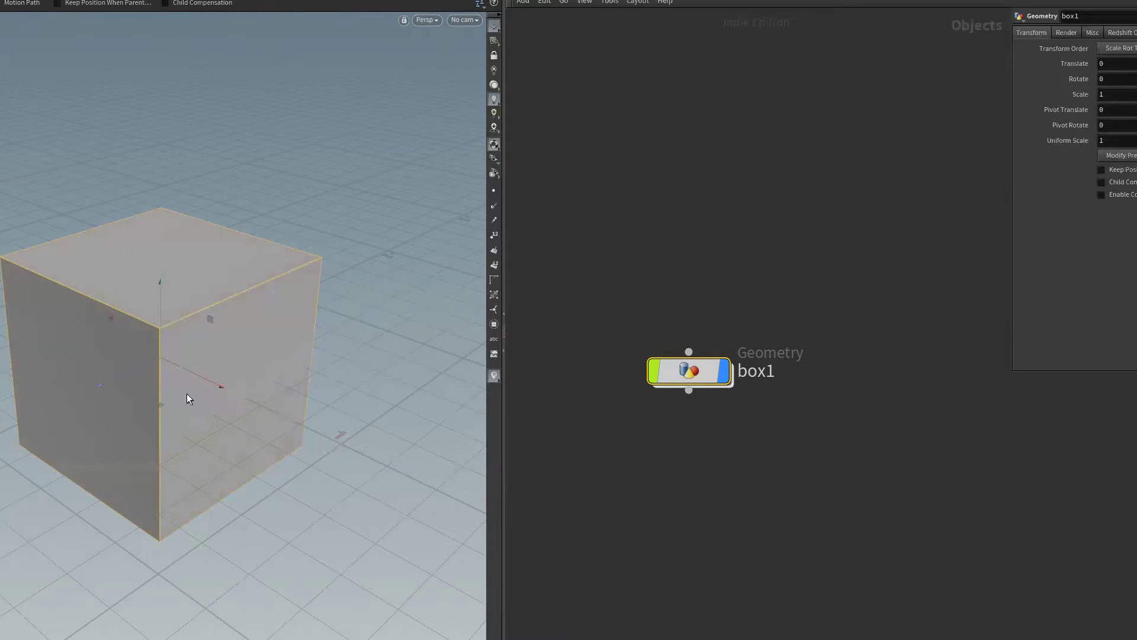
{"action": "left_click_drag", "start_coordinate": [143, 357], "coordinate": [113, 391]}
{"action": "key", "text": "ctrl+z"}
{"action": "scroll", "coordinate": [716, 424], "scroll_direction": "up", "scroll_amount": 2}
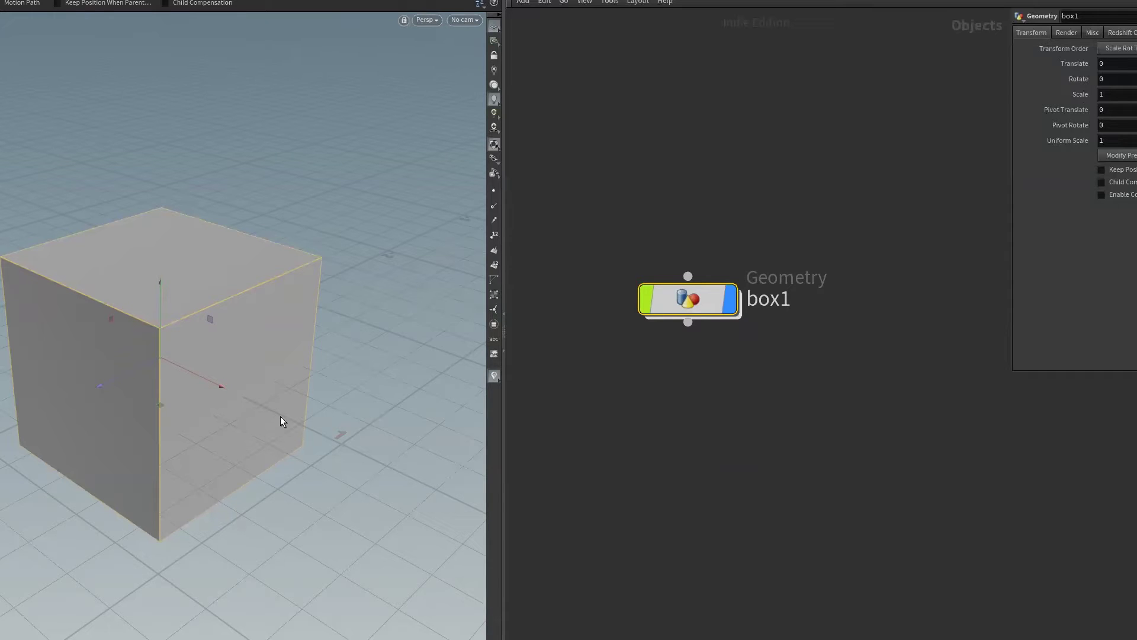
{"action": "left_click", "coordinate": [1104, 65]}
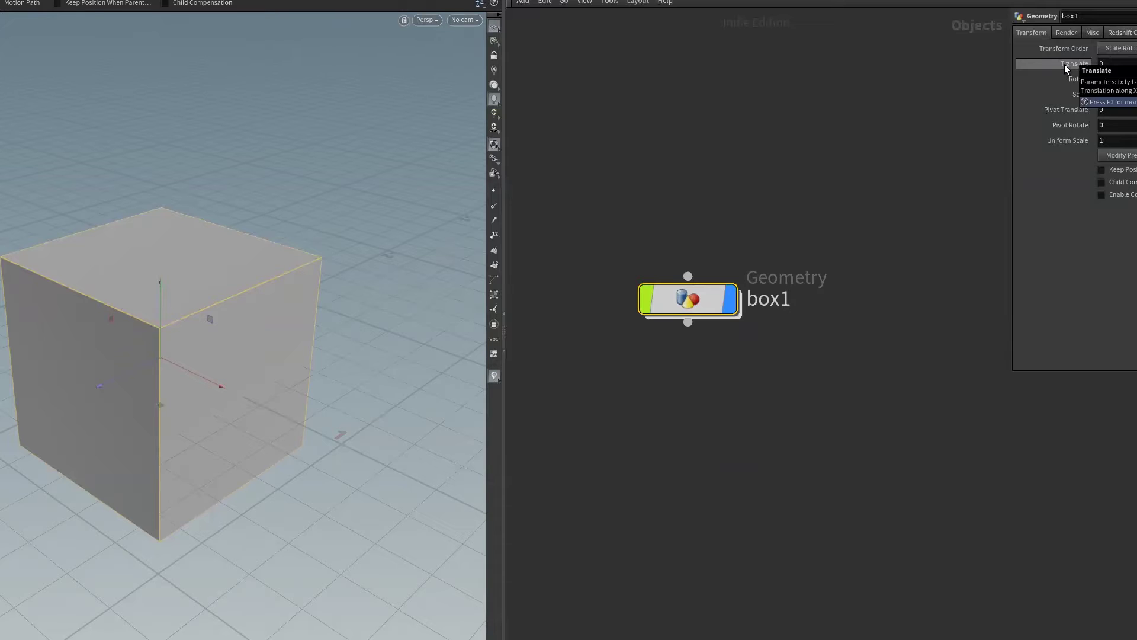
{"action": "middle_click", "coordinate": [1113, 65]}
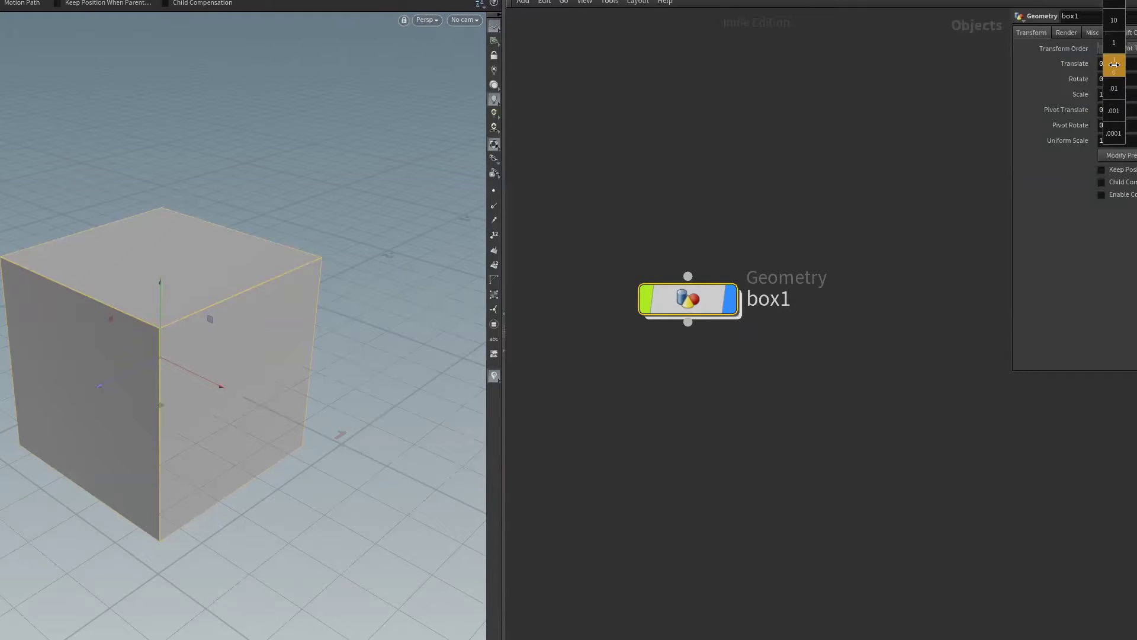
{"action": "middle_click_drag", "start_coordinate": [1114, 64], "coordinate": [1113, 71]}
{"action": "mouse_move", "coordinate": [1113, 70]}
{"action": "middle_mouse_down"}
{"action": "mouse_move", "coordinate": [1114, 5]}
{"action": "mouse_move", "coordinate": [1114, 132]}
{"action": "mouse_move", "coordinate": [1111, 91]}
{"action": "middle_mouse_up"}
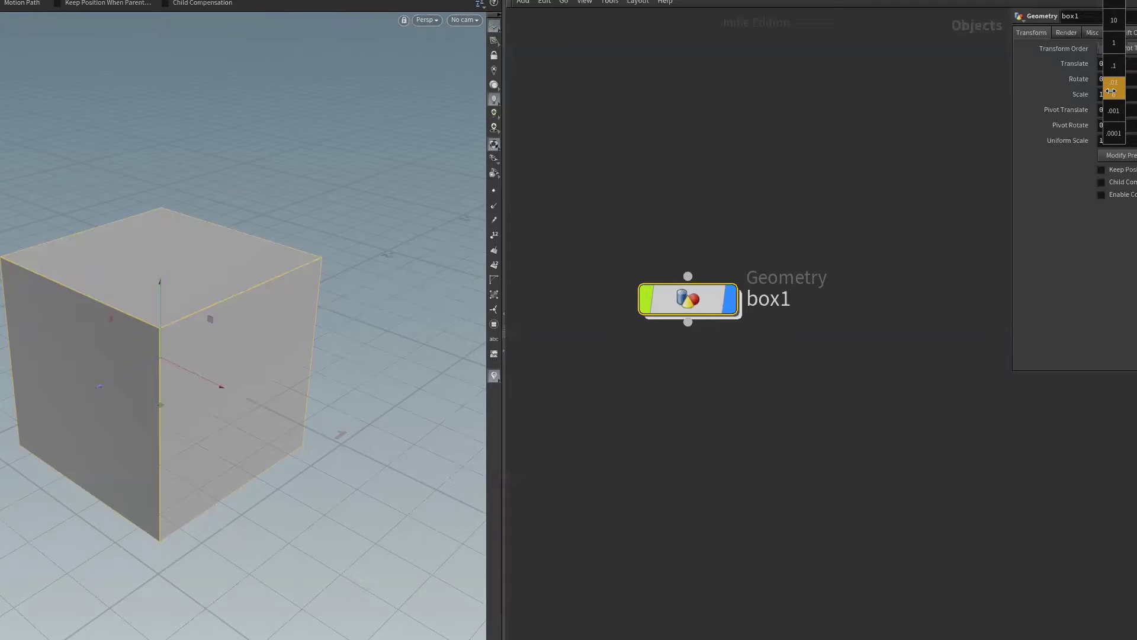
{"action": "mouse_move", "coordinate": [1111, 91]}
{"action": "middle_mouse_down"}
{"action": "mouse_move", "coordinate": [1111, 72]}
{"action": "mouse_move", "coordinate": [1111, 133]}
{"action": "mouse_move", "coordinate": [1111, 88]}
{"action": "mouse_move", "coordinate": [1073, 94]}
{"action": "mouse_move", "coordinate": [1130, 83]}
{"action": "mouse_move", "coordinate": [1112, 87]}
{"action": "middle_mouse_up"}
{"action": "mouse_move", "coordinate": [1113, 88]}
{"action": "middle_mouse_down"}
{"action": "mouse_move", "coordinate": [1131, 43]}
{"action": "mouse_move", "coordinate": [1096, 46]}
{"action": "middle_mouse_up"}
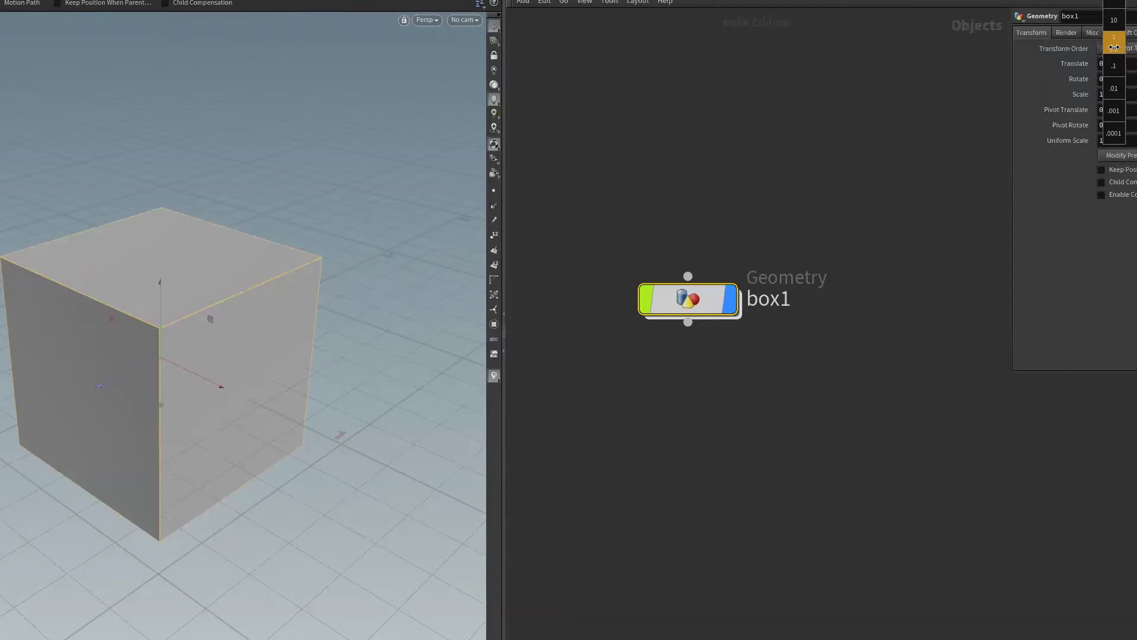
{"action": "middle_click_drag", "start_coordinate": [1097, 46], "coordinate": [1103, 47]}
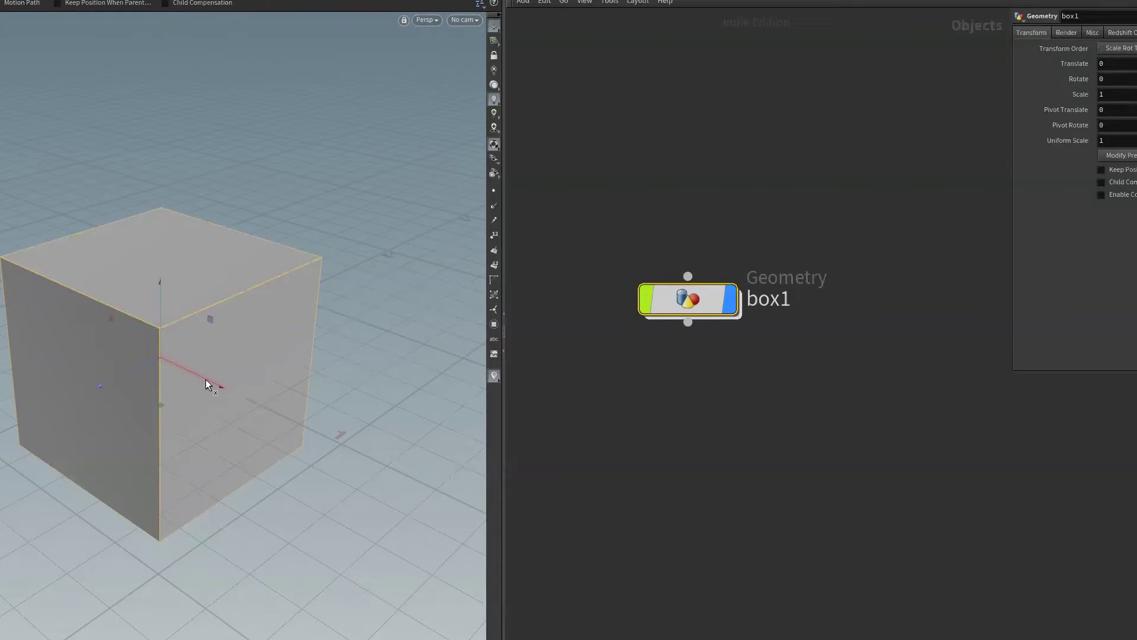
{"action": "left_click_drag", "start_coordinate": [204, 377], "coordinate": [194, 374]}
{"action": "middle_click_drag", "start_coordinate": [194, 374], "coordinate": [352, 408]}
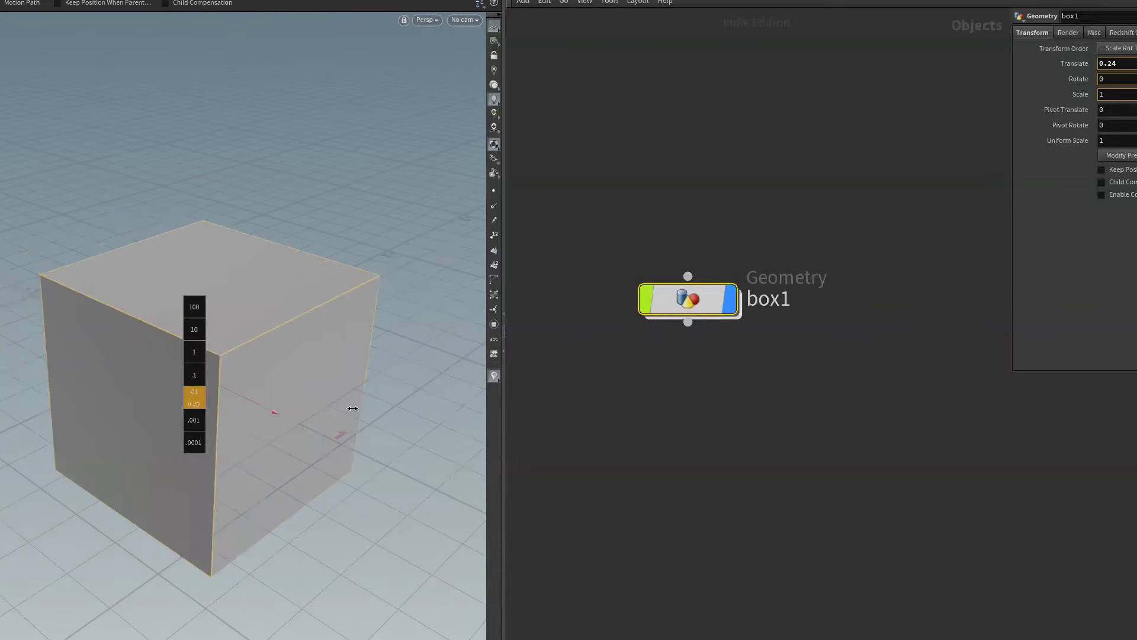
{"action": "middle_click_drag", "start_coordinate": [352, 408], "coordinate": [273, 369]}
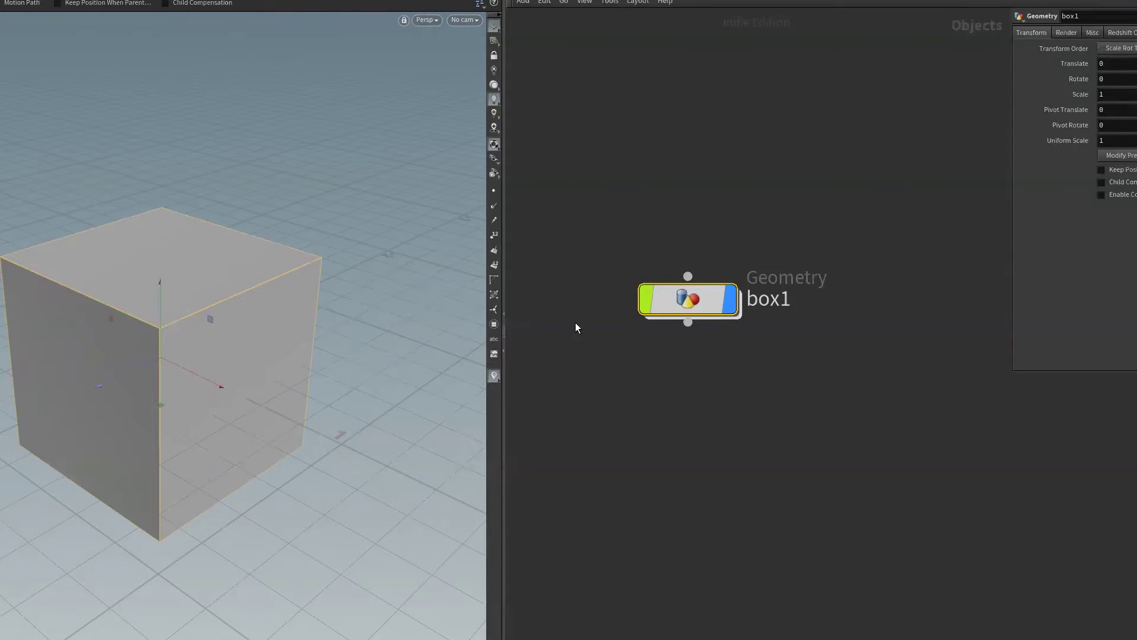
{"action": "middle_click_drag", "start_coordinate": [523, 325], "coordinate": [517, 325]}
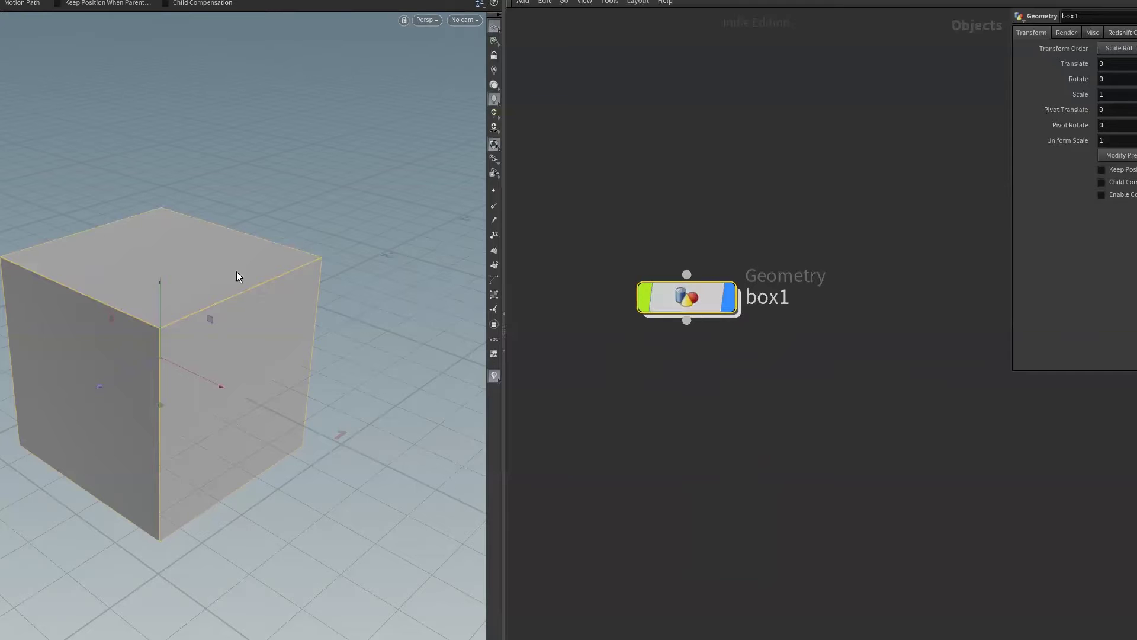
- Toggle box1's display and selectable flags off and on
{"action": "mouse_move", "coordinate": [686, 298]}
{"action": "left_click", "coordinate": [728, 302]}
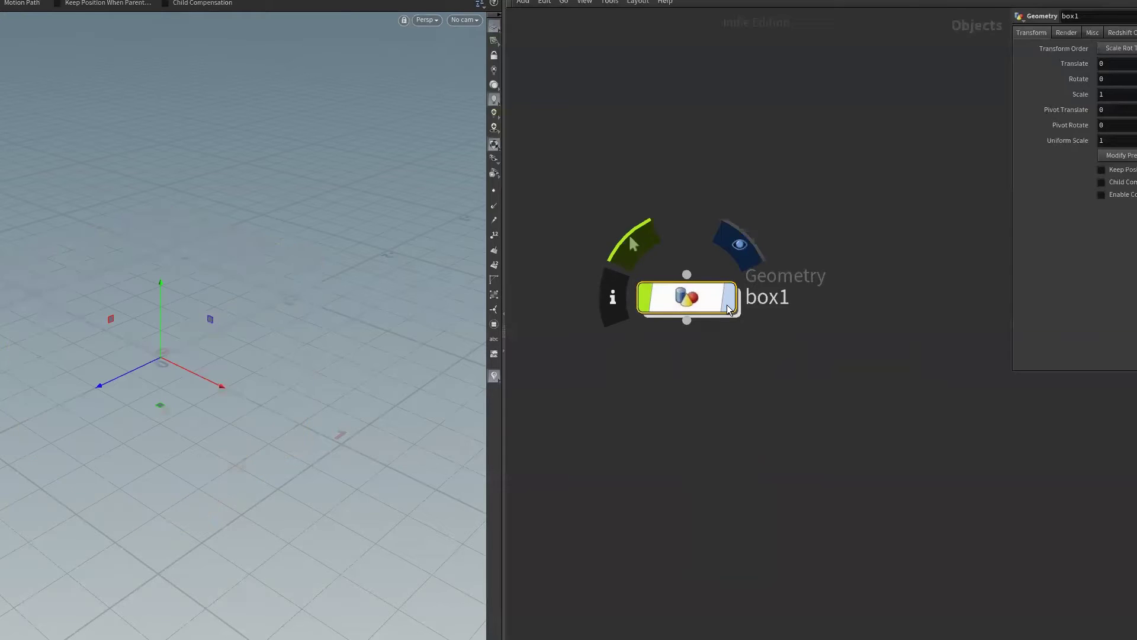
{"action": "left_click", "coordinate": [727, 305]}
{"action": "left_click", "coordinate": [728, 305]}
{"action": "left_click", "coordinate": [728, 305]}
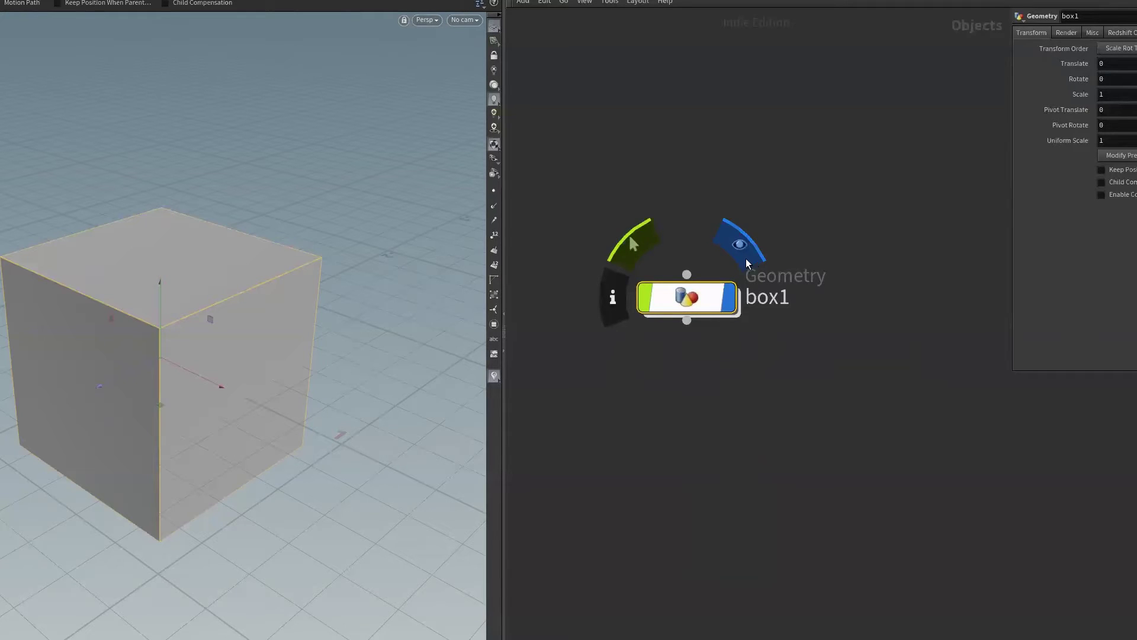
{"action": "left_click", "coordinate": [645, 299]}
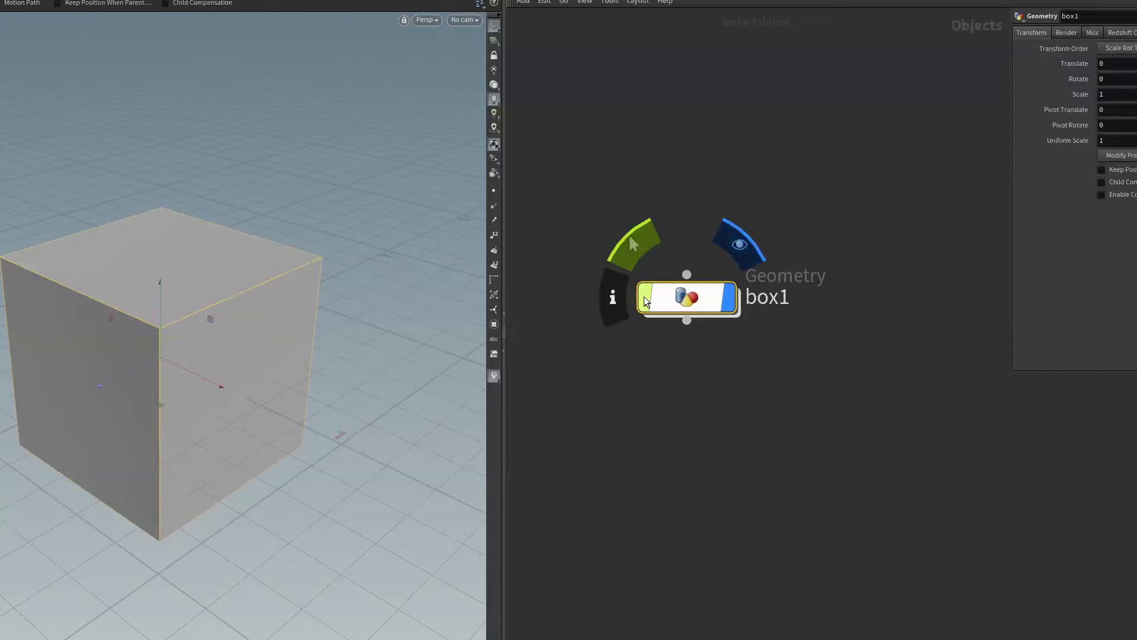
{"action": "left_click", "coordinate": [733, 305]}
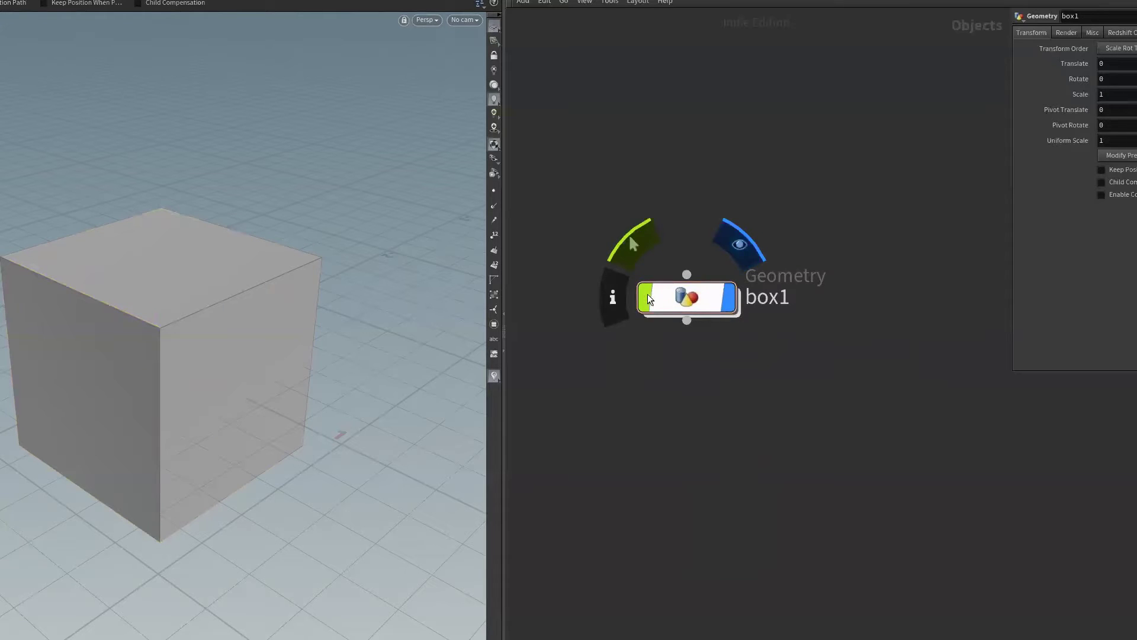
{"action": "left_click", "coordinate": [629, 237]}
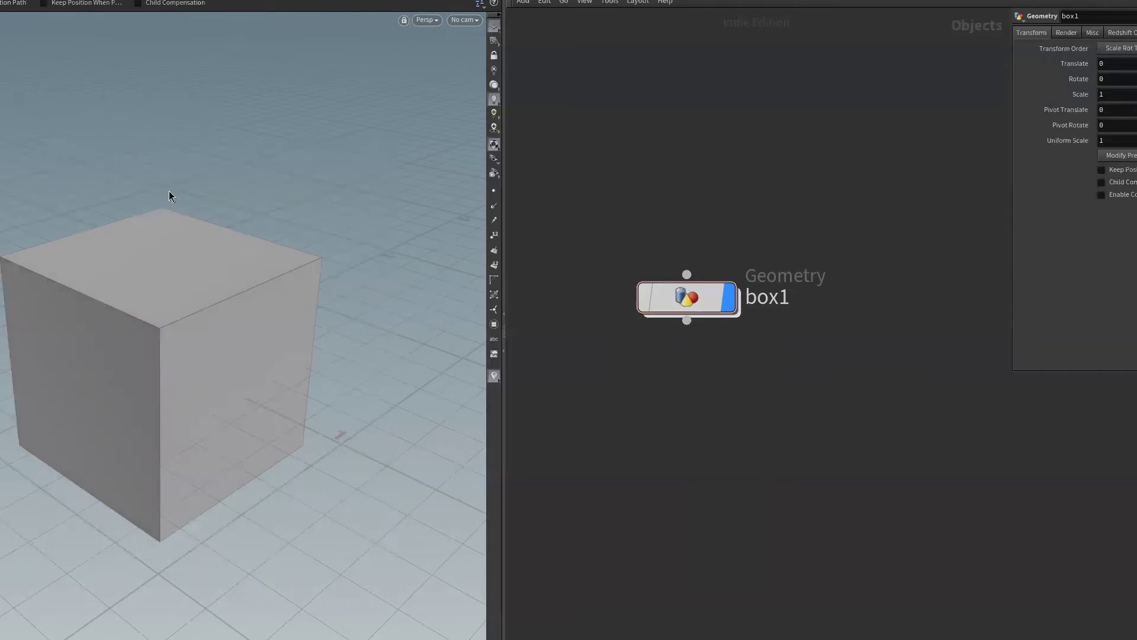
- Reselect box1, move its node higher in the network, then deselect it
{"action": "left_click", "coordinate": [691, 296]}
{"action": "left_click", "coordinate": [649, 296]}
{"action": "left_click_drag", "start_coordinate": [698, 308], "coordinate": [695, 237]}
{"action": "left_click", "coordinate": [702, 347]}
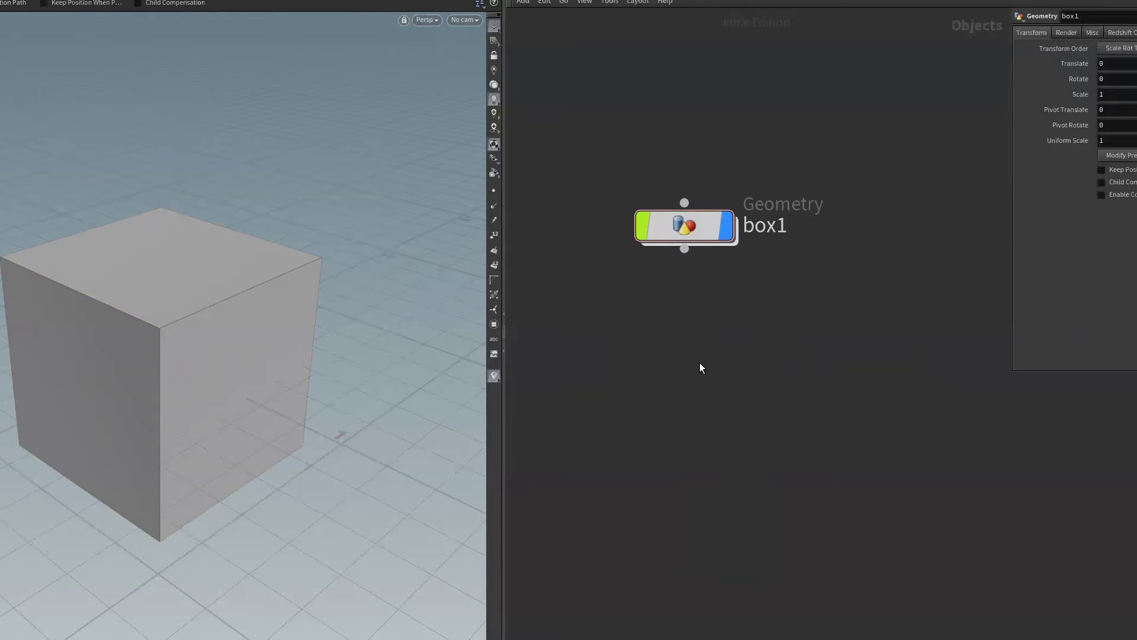
- Copy box1 into a new box3 node and pull its cube beside the first cube
{"action": "left_click_drag", "start_coordinate": [689, 232], "coordinate": [688, 487]}
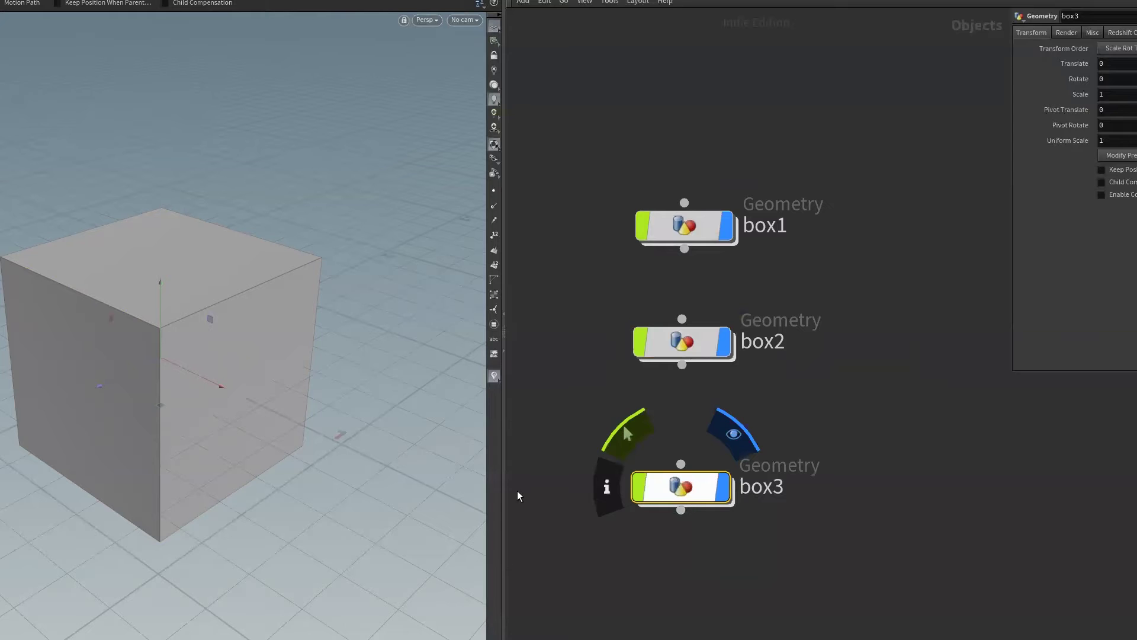
{"action": "key", "text": "Escape"}
{"action": "key", "text": "t"}
{"action": "mouse_move", "coordinate": [254, 496]}
{"action": "left_mouse_down", "text": "alt"}
{"action": "mouse_move", "coordinate": [158, 497]}
{"action": "mouse_move", "coordinate": [134, 432]}
{"action": "mouse_move", "coordinate": [318, 508]}
{"action": "left_mouse_up", "text": "alt"}
{"action": "left_click_drag", "start_coordinate": [681, 486], "coordinate": [680, 473]}
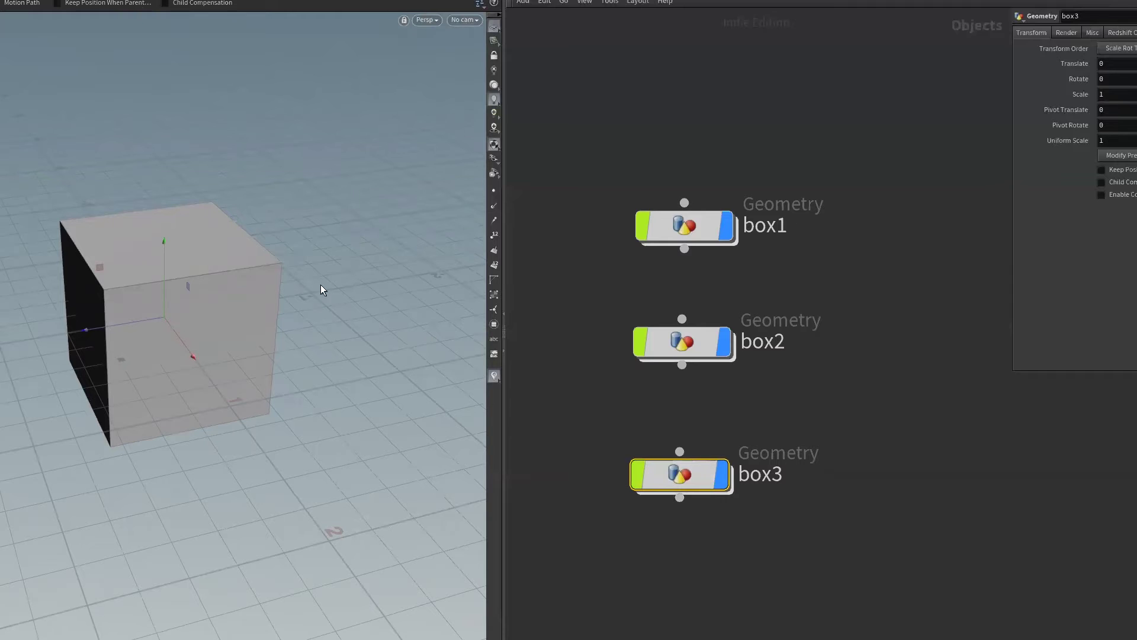
{"action": "mouse_move", "coordinate": [84, 330]}
{"action": "left_mouse_down"}
{"action": "mouse_move", "coordinate": [266, 313]}
{"action": "mouse_move", "coordinate": [107, 407]}
{"action": "left_mouse_up"}
- Move box2's cube out as a third cube in the row
{"action": "left_click", "coordinate": [680, 343]}
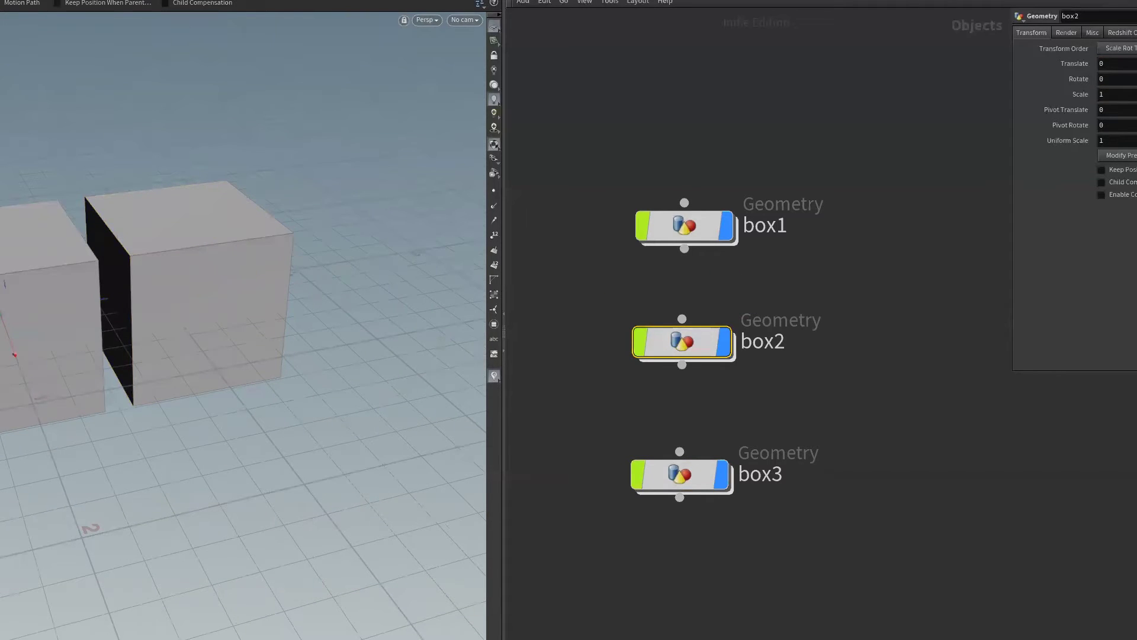
{"action": "left_click_drag", "start_coordinate": [190, 299], "coordinate": [385, 310]}
{"action": "key", "text": "ctrl+z"}
{"action": "left_click_drag", "start_coordinate": [64, 305], "coordinate": [317, 283]}
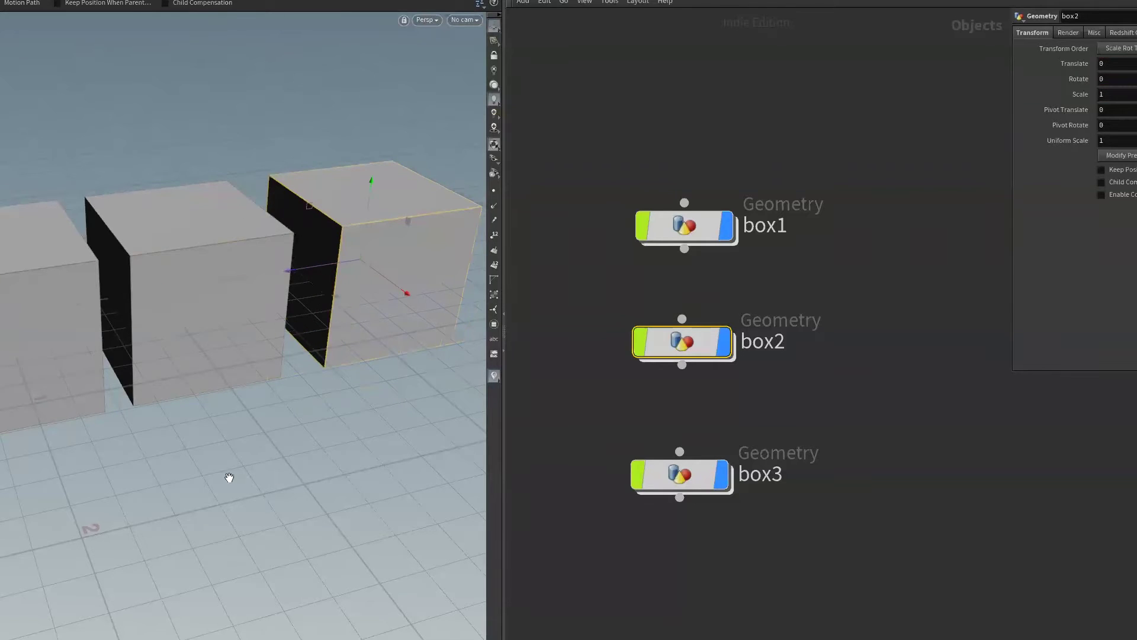
{"action": "left_click_drag", "start_coordinate": [229, 478], "coordinate": [307, 462], "text": "alt"}
{"action": "left_click", "coordinate": [676, 502]}
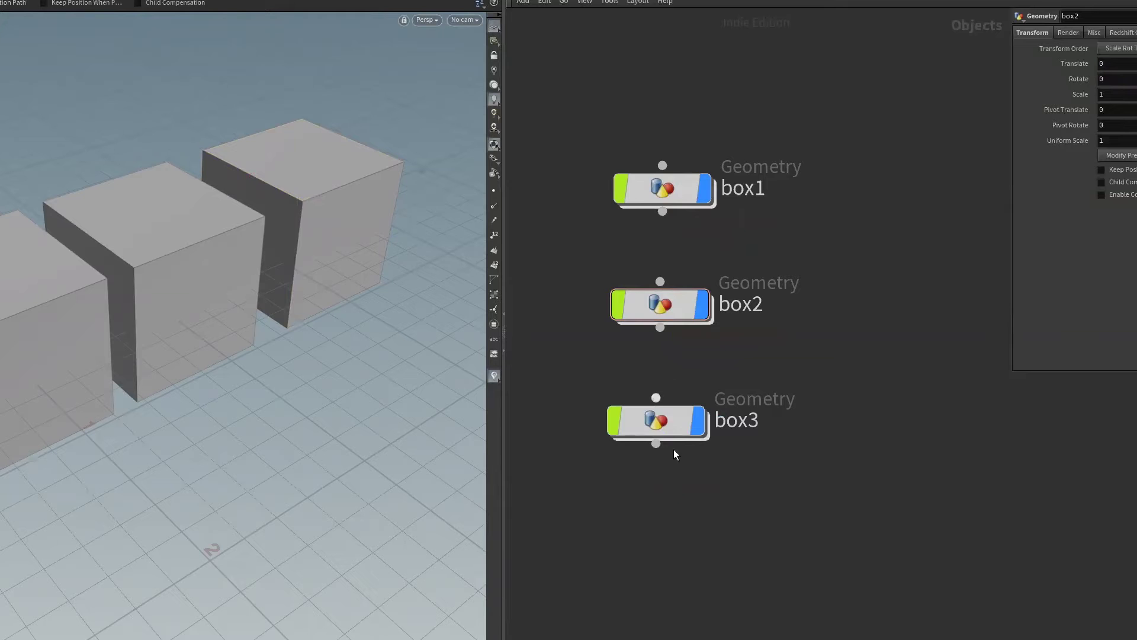
- Tidy the node positions and box-select box2 and box3 together
{"action": "middle_click_drag", "start_coordinate": [656, 488], "coordinate": [671, 537]}
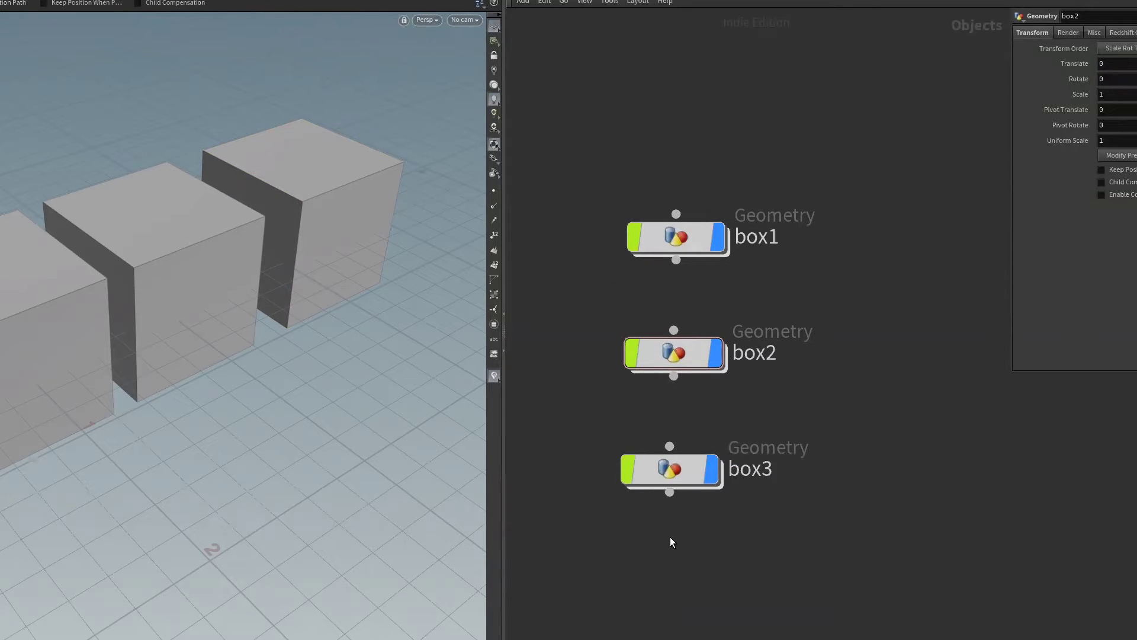
{"action": "left_click_drag", "start_coordinate": [673, 479], "coordinate": [673, 482]}
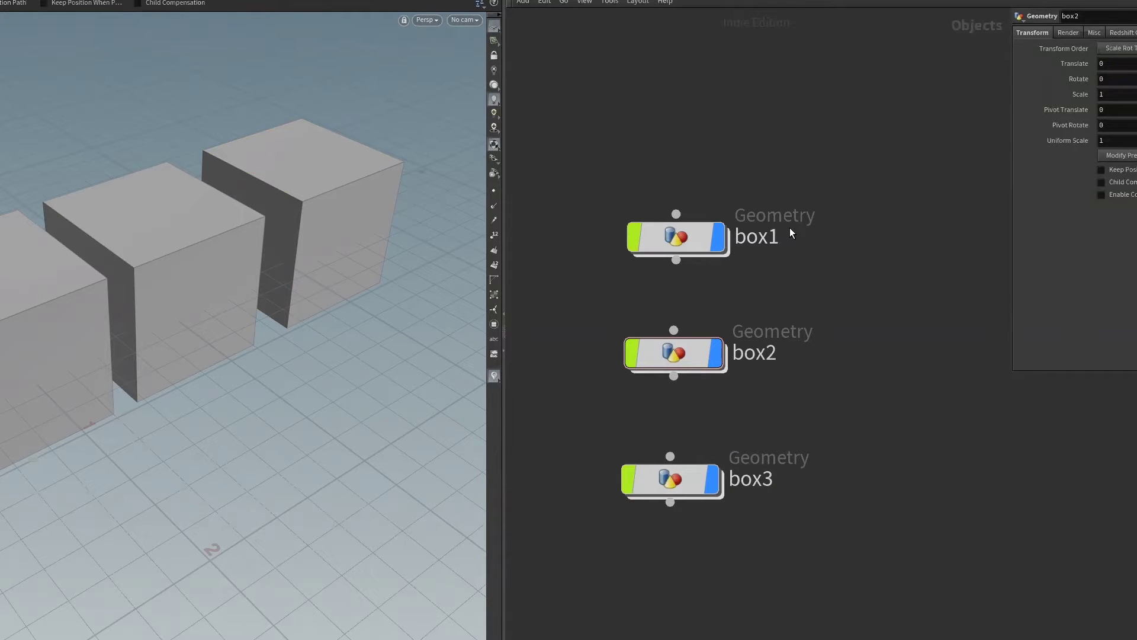
{"action": "left_click_drag", "start_coordinate": [688, 243], "coordinate": [685, 242]}
{"action": "left_click_drag", "start_coordinate": [756, 546], "coordinate": [610, 305]}
- Delete box2 and box3, frame the remaining cube, and select box1 to show its parameters
{"action": "key", "text": "Delete"}
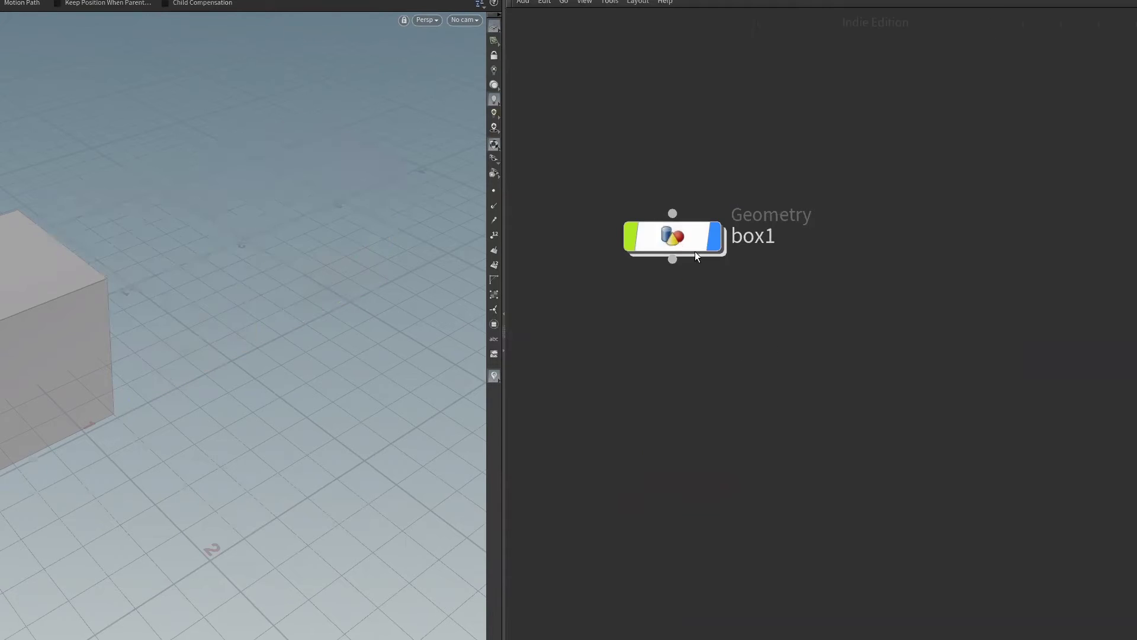
{"action": "left_click_drag", "start_coordinate": [696, 256], "coordinate": [702, 284]}
{"action": "key", "text": "space+h"}
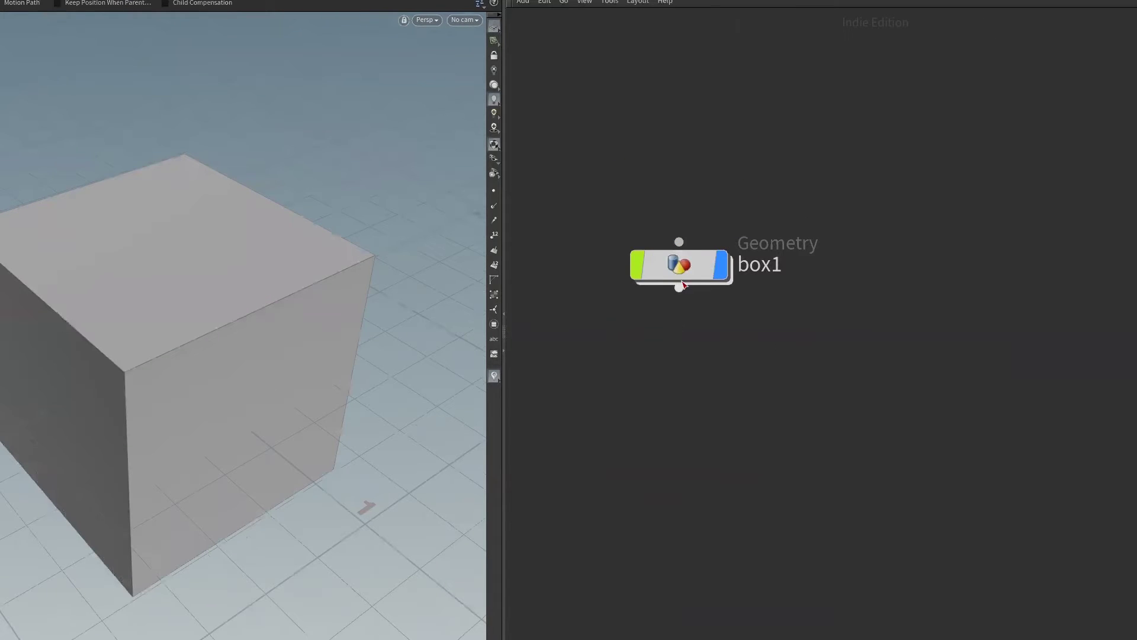
{"action": "left_click", "coordinate": [692, 268]}
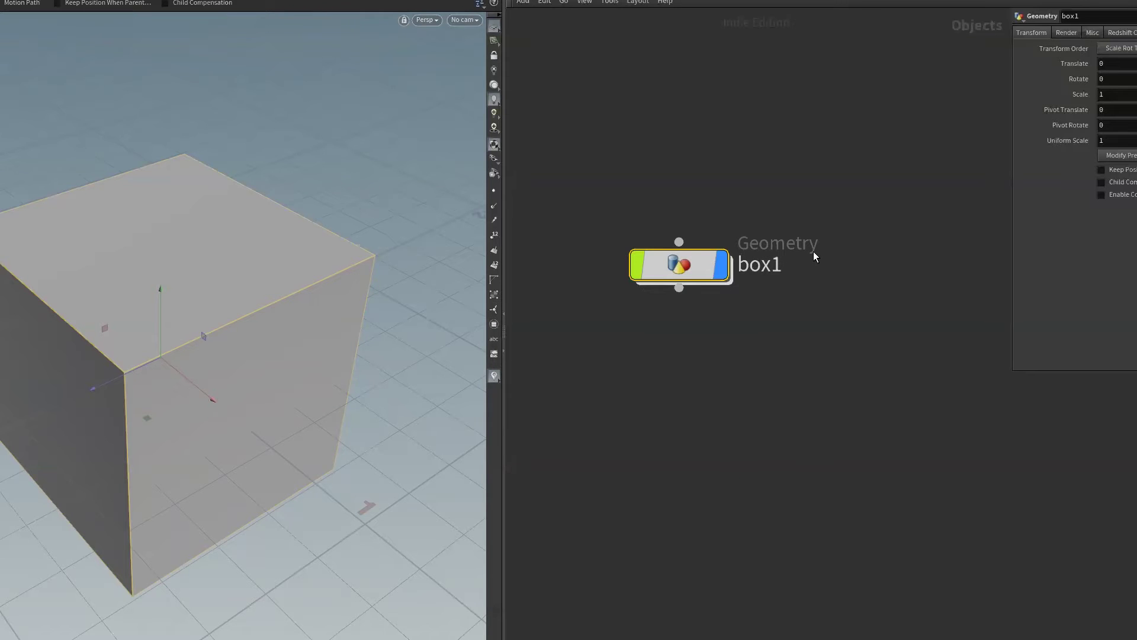
- Start renaming box1 but cancel, keeping the name box1, and reselect it
{"action": "double_click", "coordinate": [782, 265]}
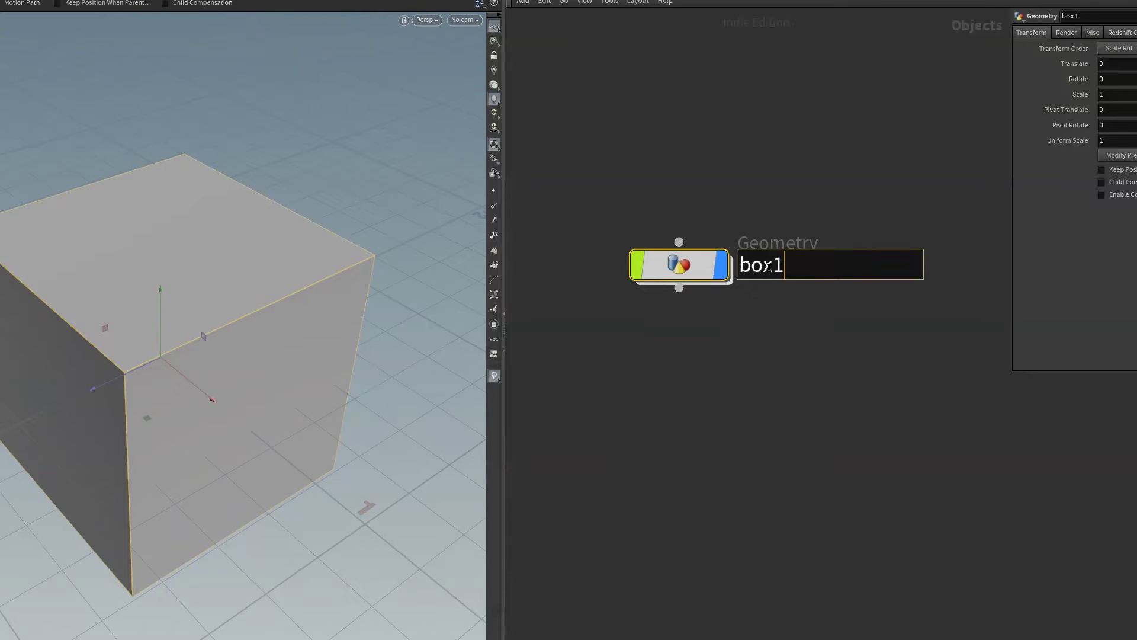
{"action": "left_click", "coordinate": [762, 335]}
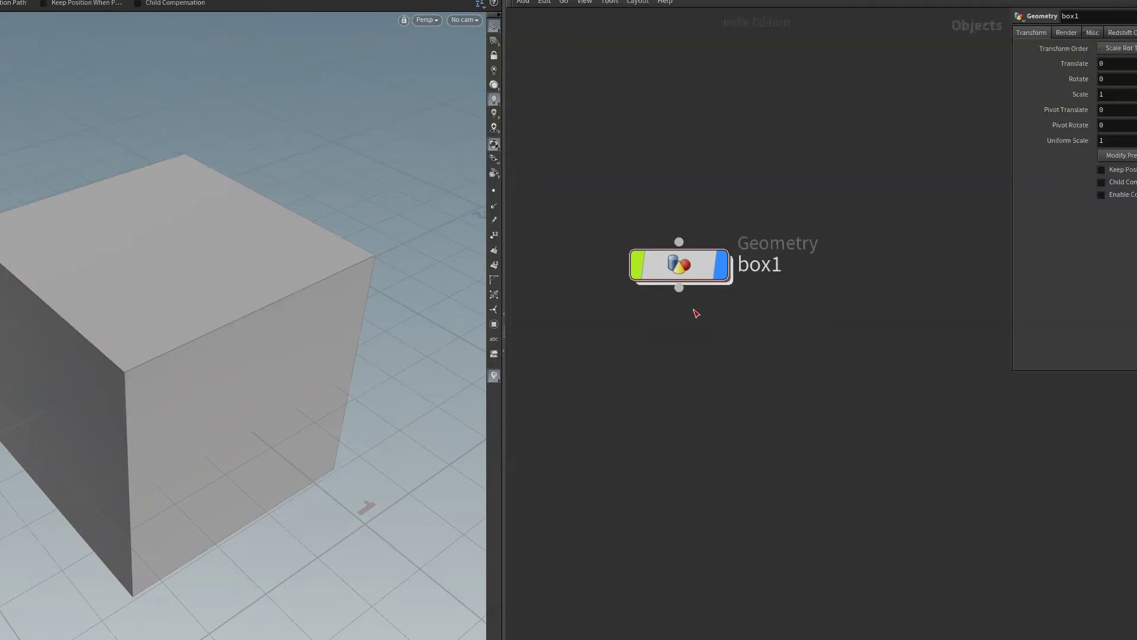
{"action": "left_click", "coordinate": [686, 267]}
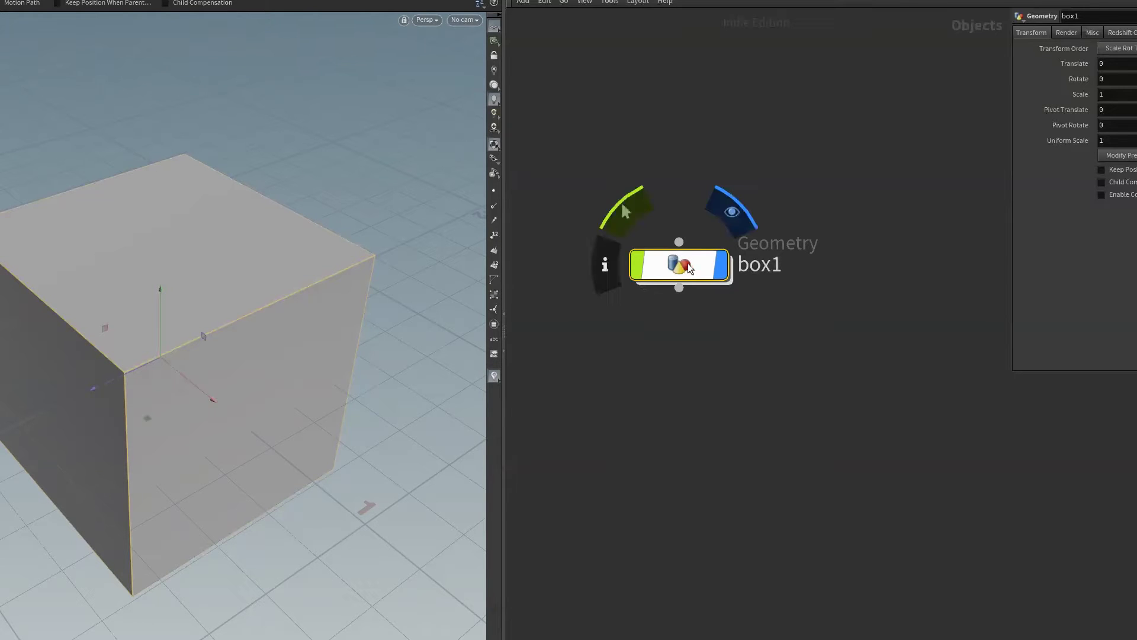
- Dive inside the box1 geometry object, stepping out and back in once
{"action": "mouse_move", "coordinate": [678, 265]}
{"action": "double_click", "coordinate": [686, 272]}
{"action": "key", "text": "h"}
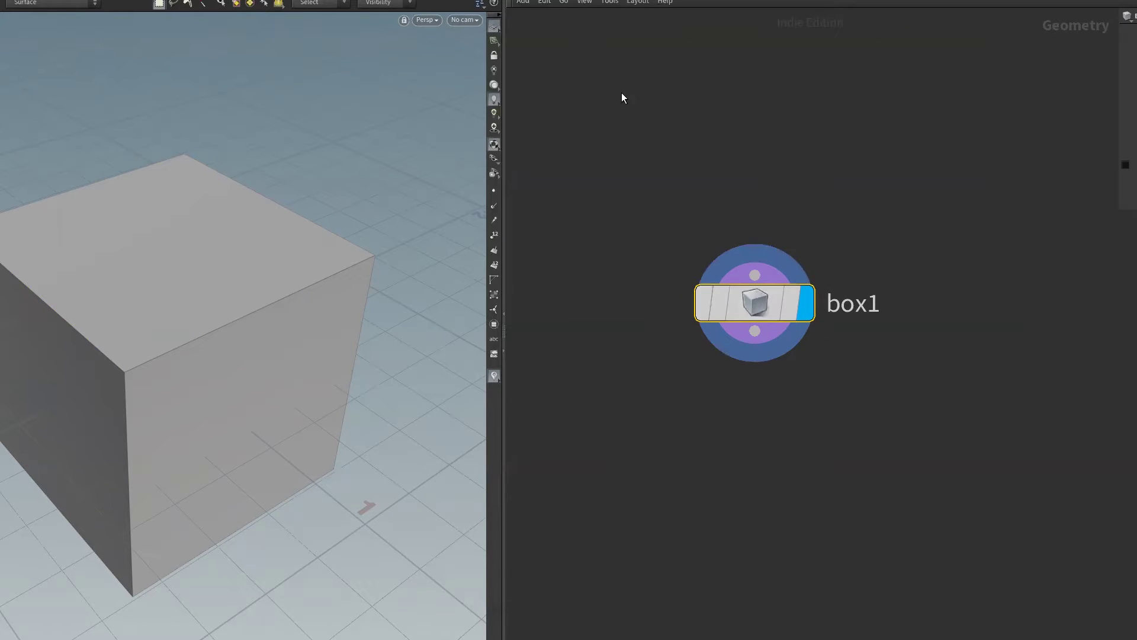
{"action": "key", "text": "u"}
{"action": "double_click", "coordinate": [684, 272]}
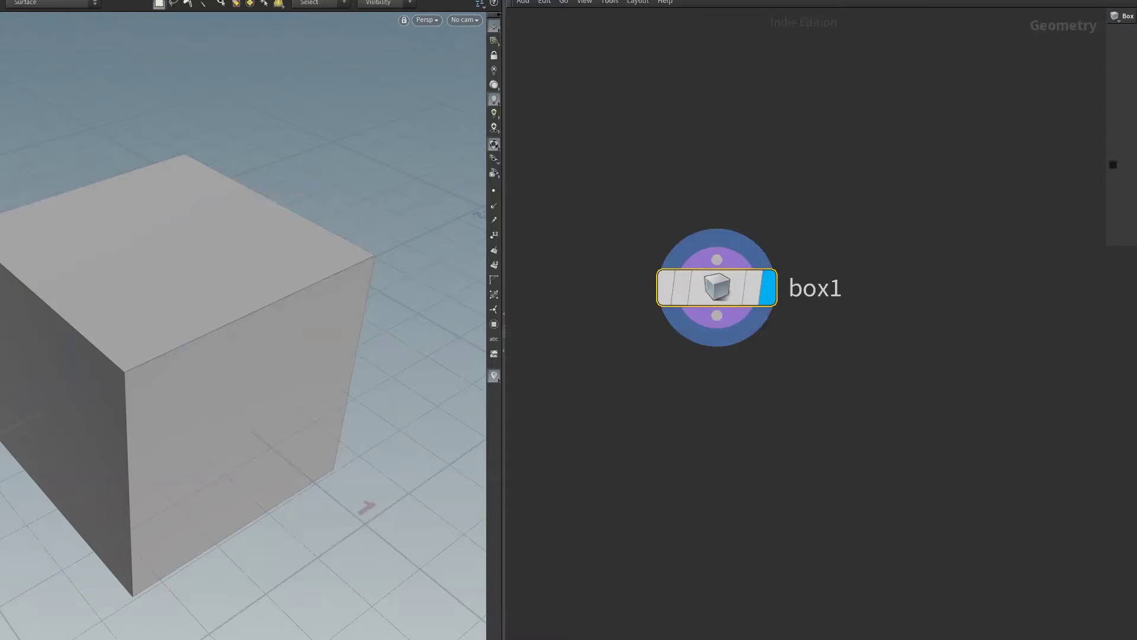
- Toggle the cube's point and vertex markers on and off
{"action": "key", "text": "2"}
{"action": "key", "text": "3"}
{"action": "key", "text": "5"}
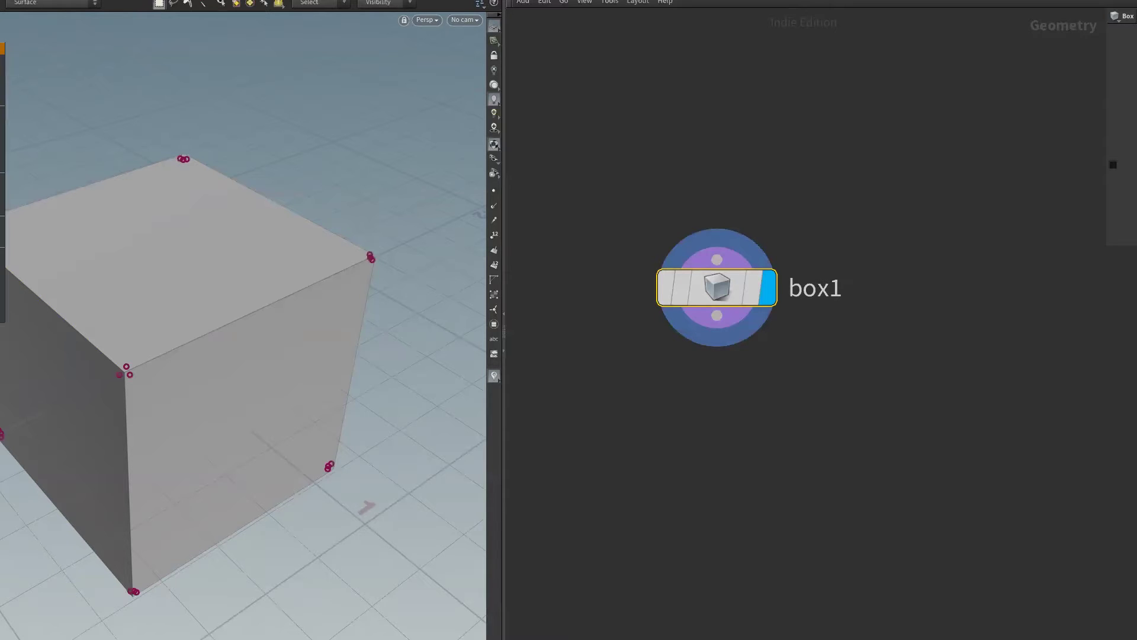
{"action": "key", "text": "4"}
- Pick the cube's top face to create edit1, then delete the edit1 node
{"action": "left_click", "coordinate": [63, 289]}
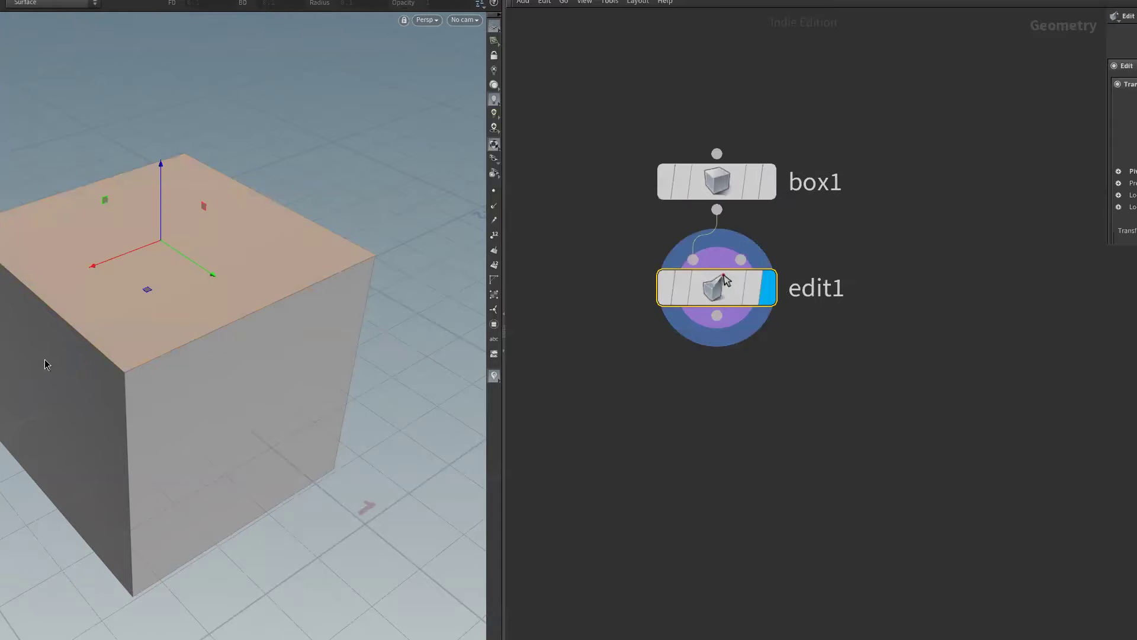
{"action": "key", "text": "s"}
{"action": "left_click", "coordinate": [149, 331]}
{"action": "key", "text": "Delete"}
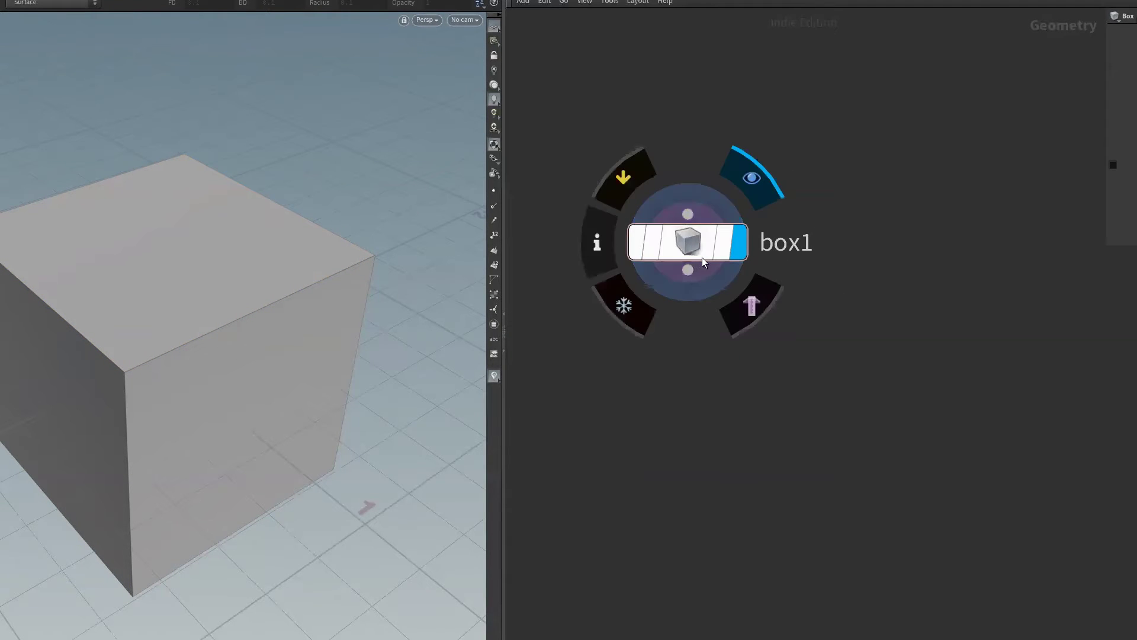
- Go up to Objects and back inside box1 twice, then pan the network view
{"action": "left_click", "coordinate": [691, 243]}
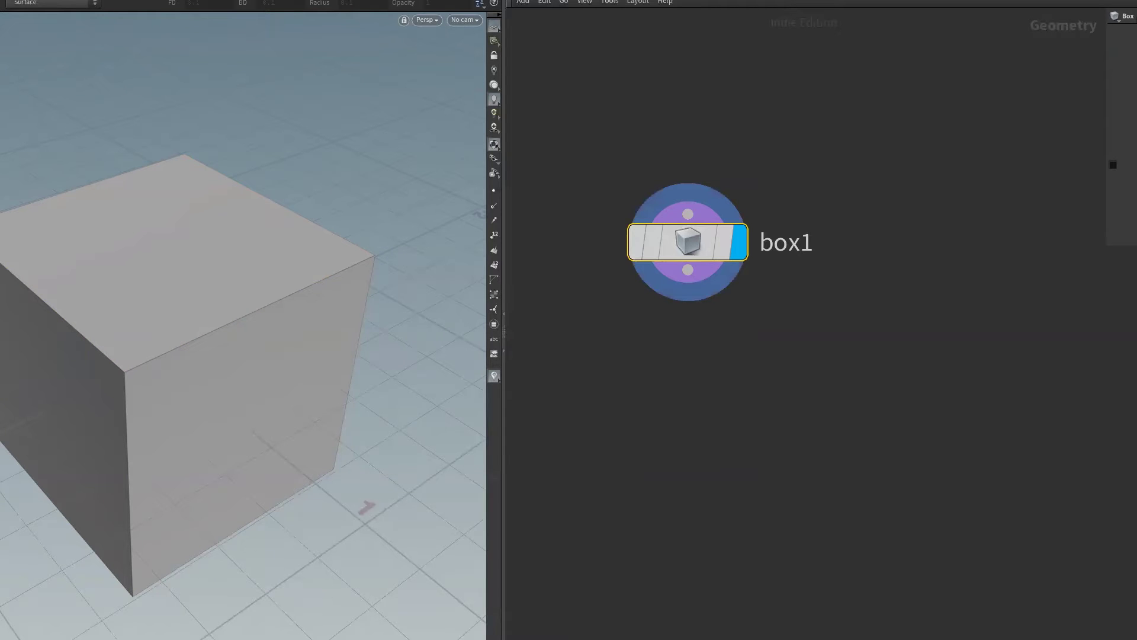
{"action": "key", "text": "u"}
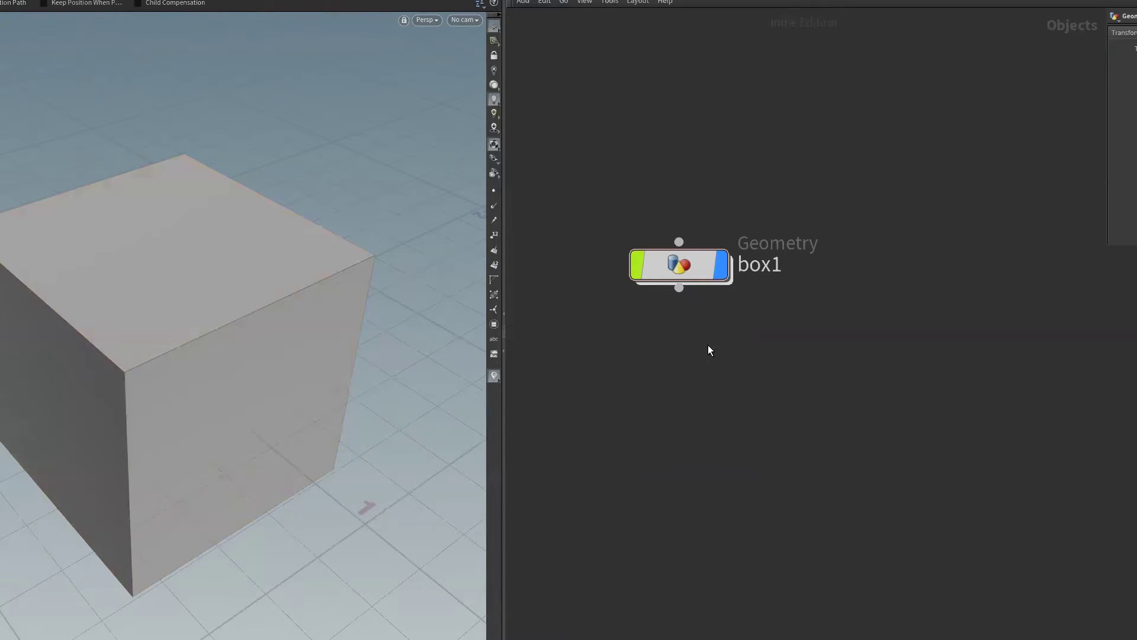
{"action": "double_click", "coordinate": [687, 268]}
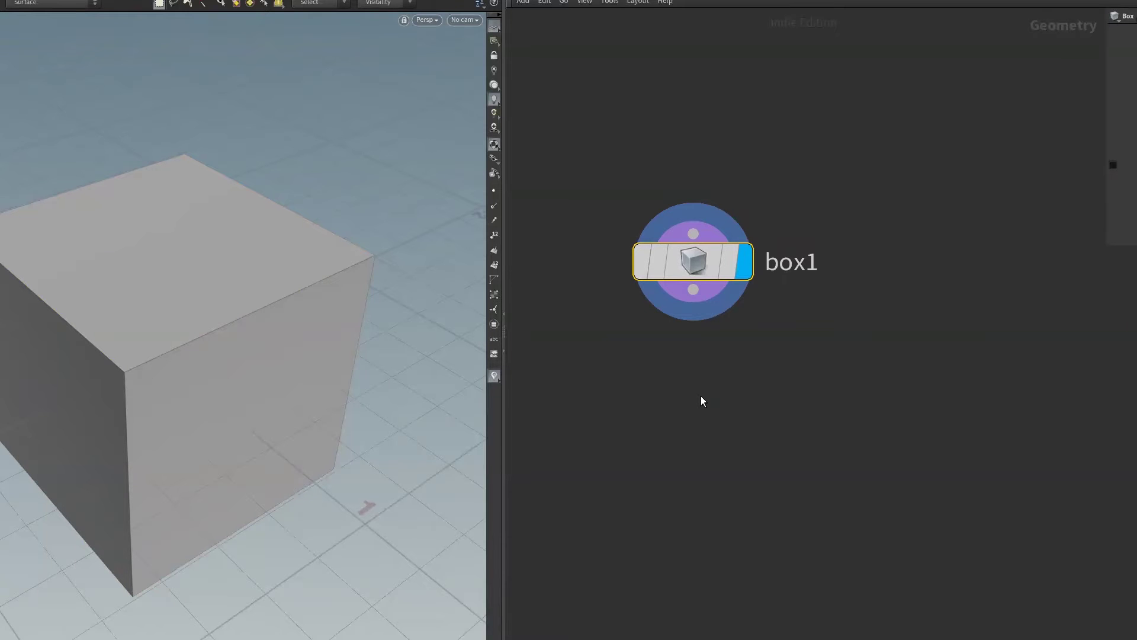
{"action": "key", "text": "u"}
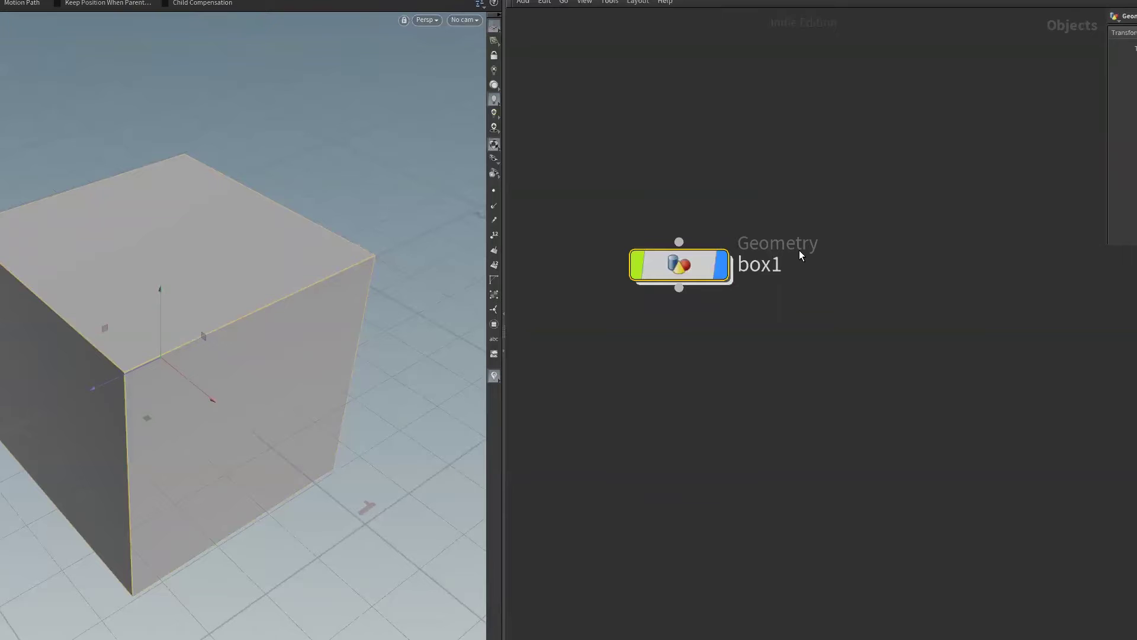
{"action": "double_click", "coordinate": [686, 270]}
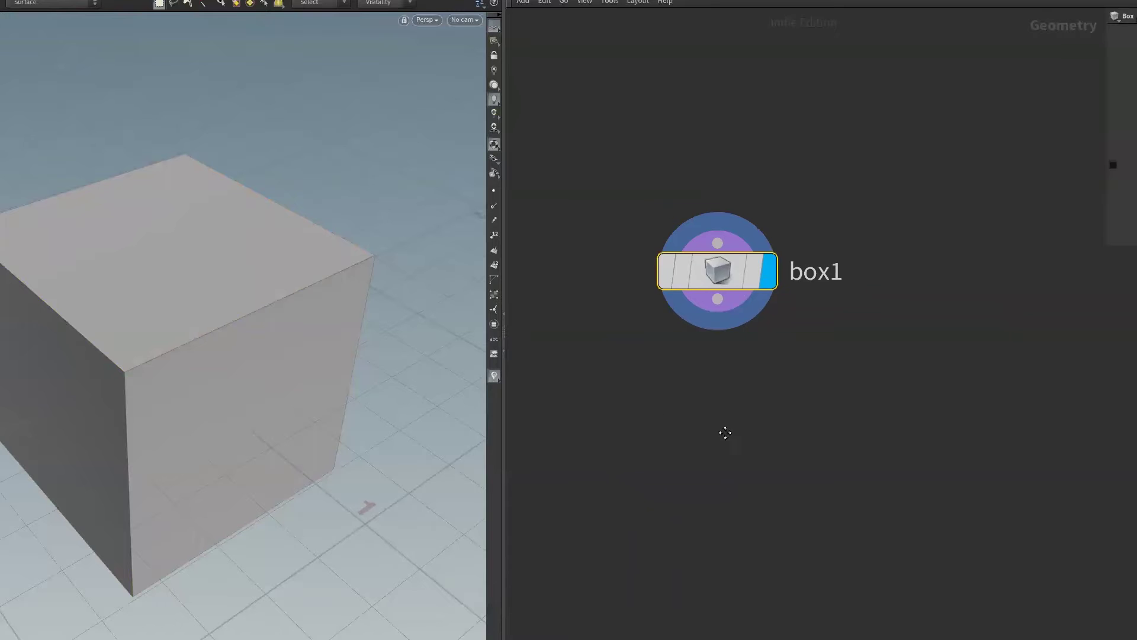
{"action": "middle_click_drag", "start_coordinate": [736, 441], "coordinate": [664, 425]}
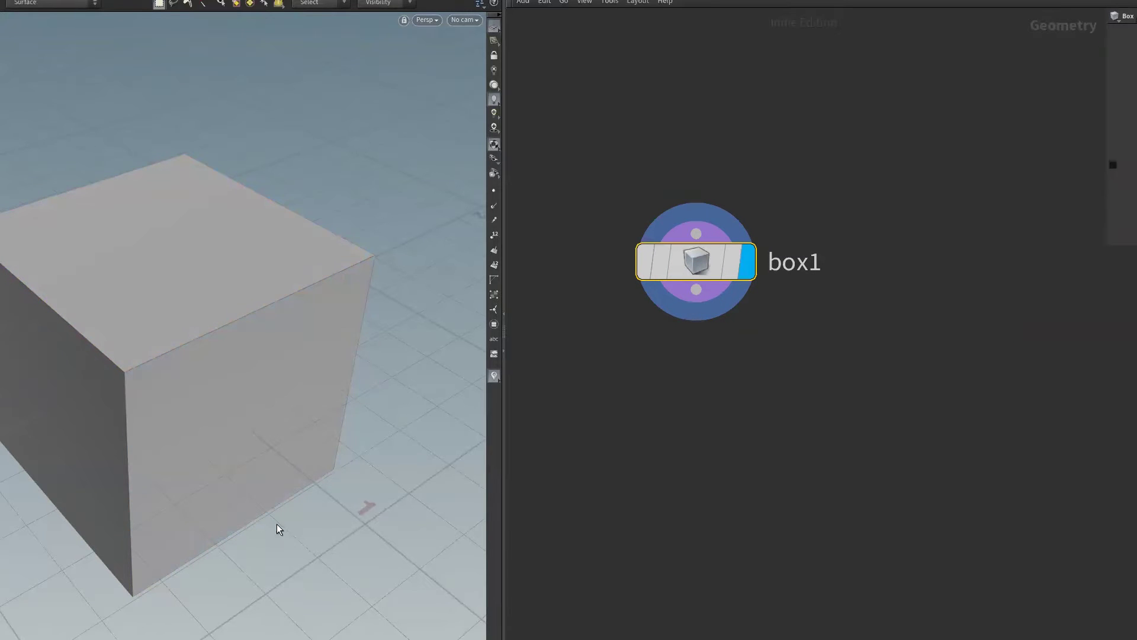
{"action": "scroll", "coordinate": [323, 509], "scroll_direction": "down", "scroll_amount": 2}
- Switch the display flag between box1 and box2, leaving box2 displayed, then clear the selection
{"action": "mouse_move", "coordinate": [715, 265]}
{"action": "left_mouse_down"}
{"action": "mouse_move", "coordinate": [681, 265]}
{"action": "mouse_move", "coordinate": [915, 261]}
{"action": "left_mouse_up"}
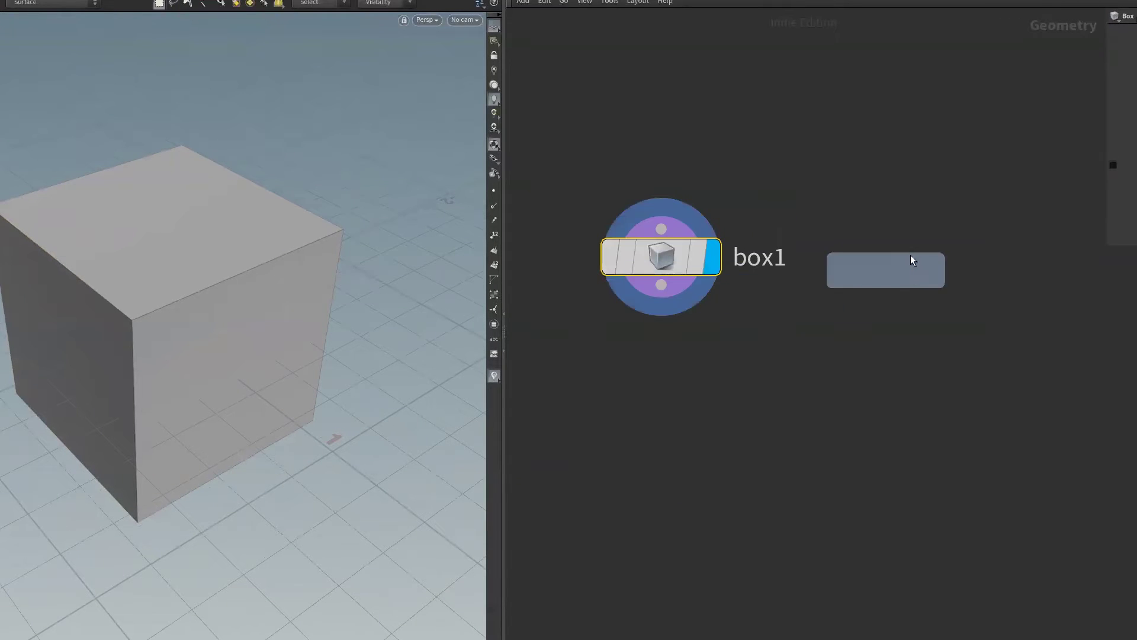
{"action": "middle_click_drag", "start_coordinate": [843, 417], "coordinate": [845, 385]}
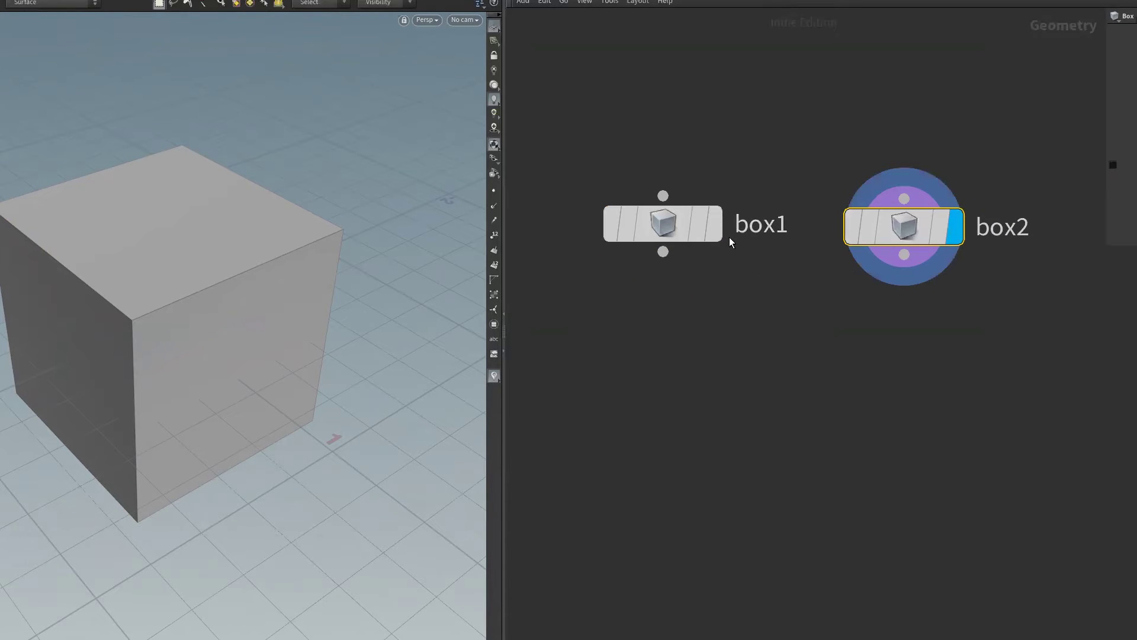
{"action": "left_click", "coordinate": [714, 225]}
{"action": "left_click", "coordinate": [953, 235]}
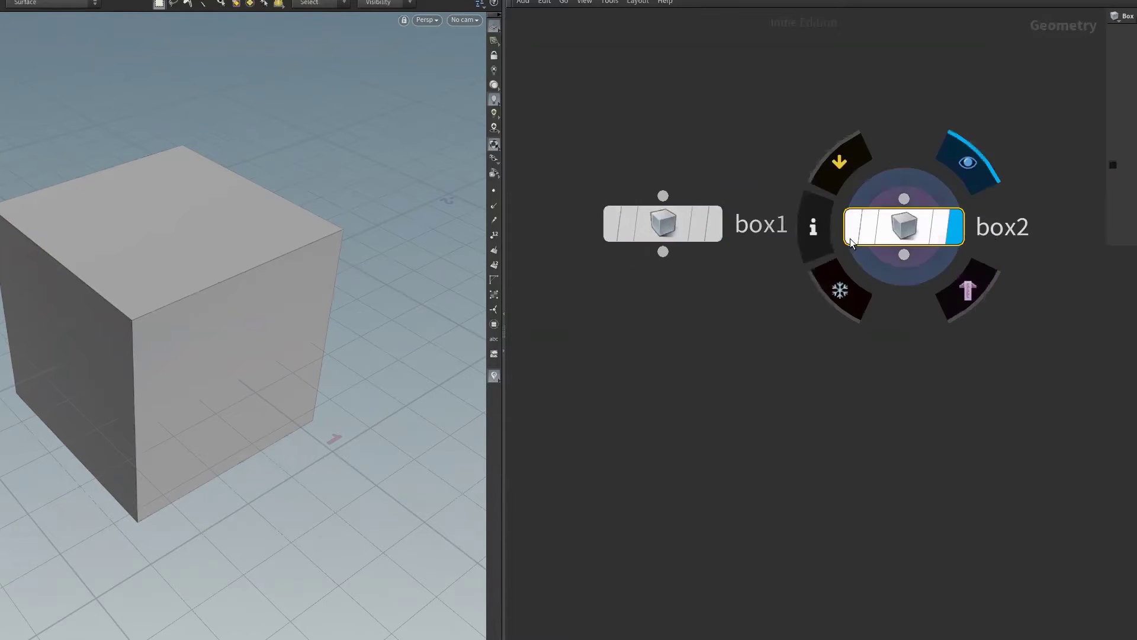
{"action": "left_click", "coordinate": [714, 225]}
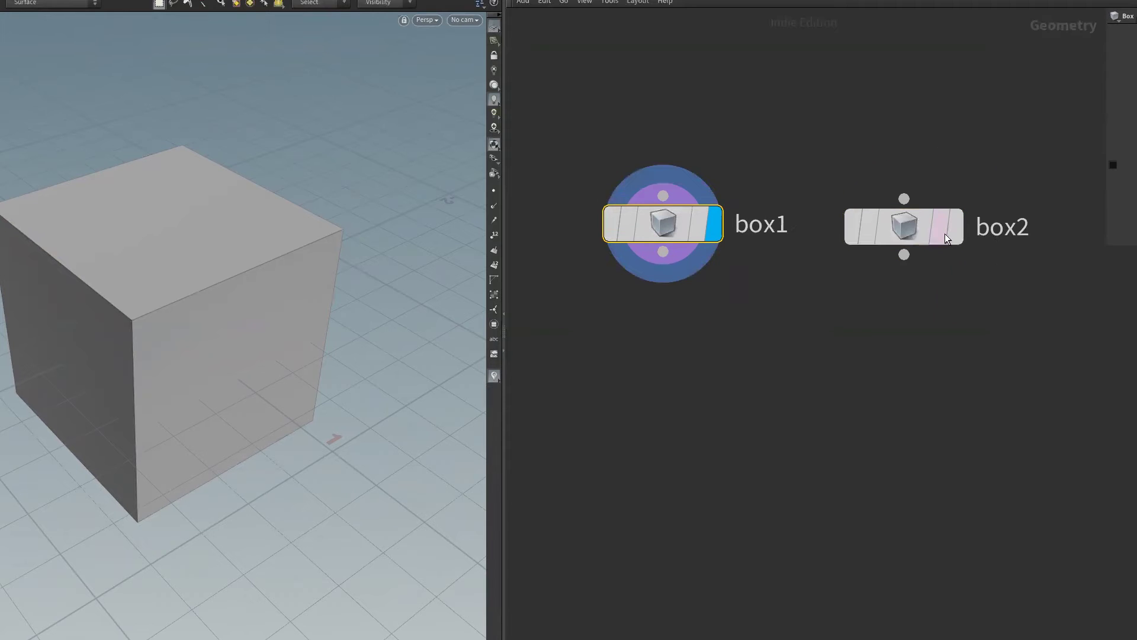
{"action": "left_click", "coordinate": [950, 235]}
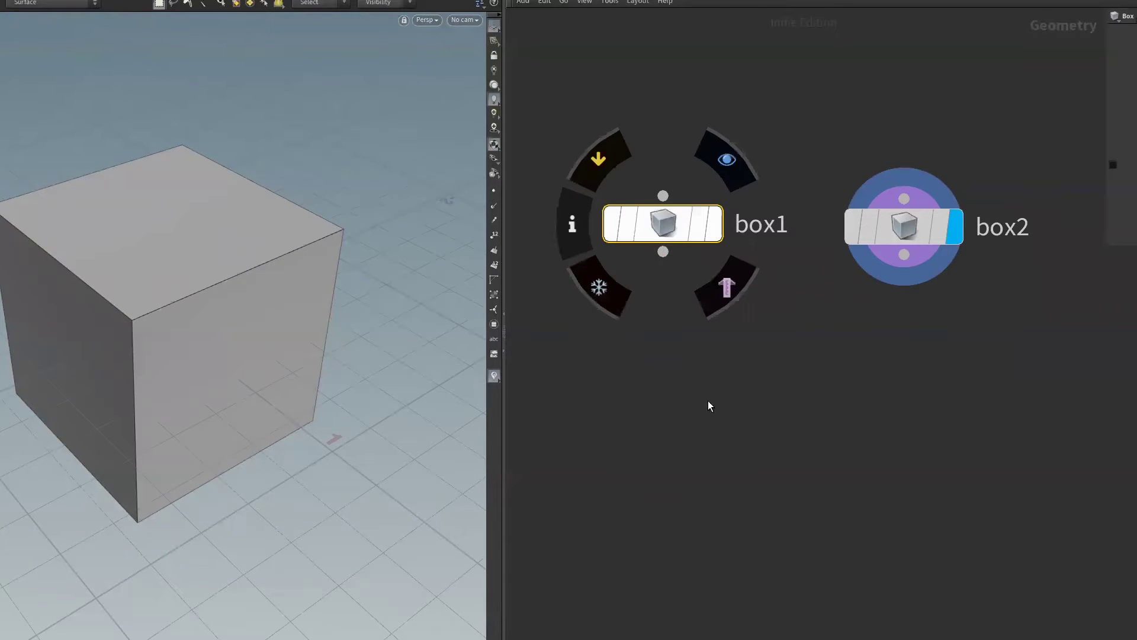
{"action": "left_click", "coordinate": [737, 476]}
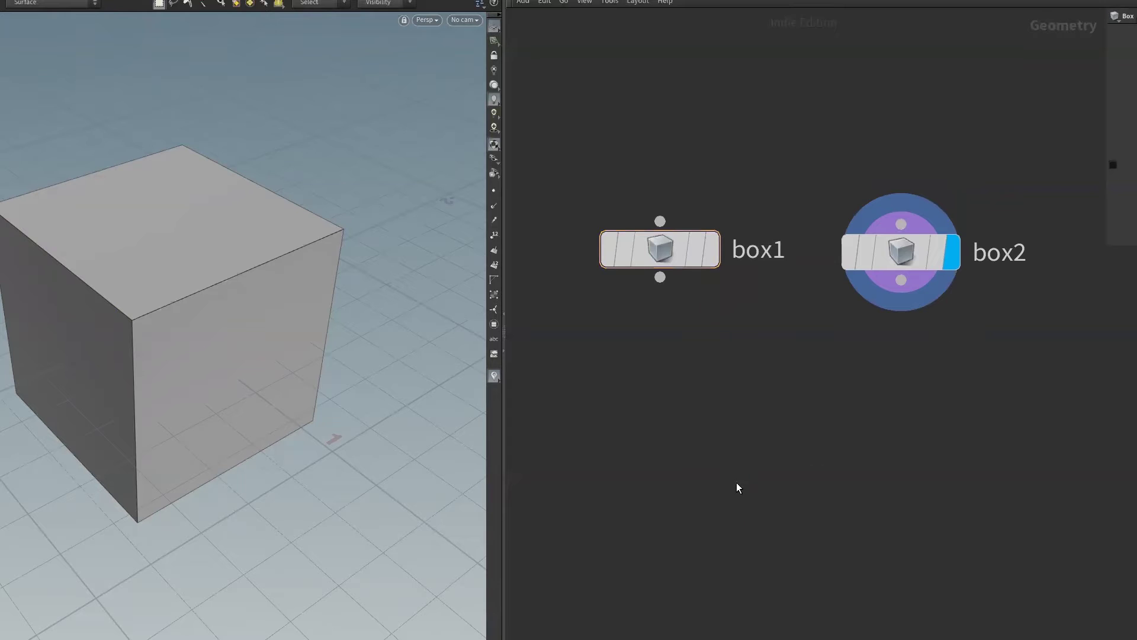
- Add a merge1 node below box1 and box2 and make it the displayed node
{"action": "key", "text": "Tab"}
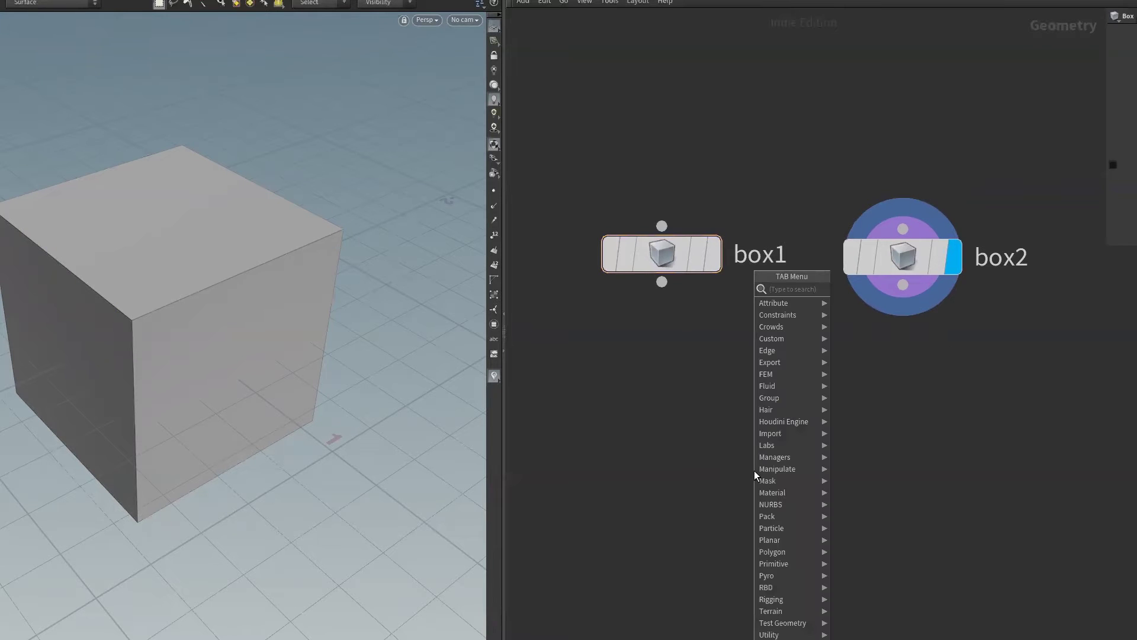
{"action": "type", "text": "MER"}
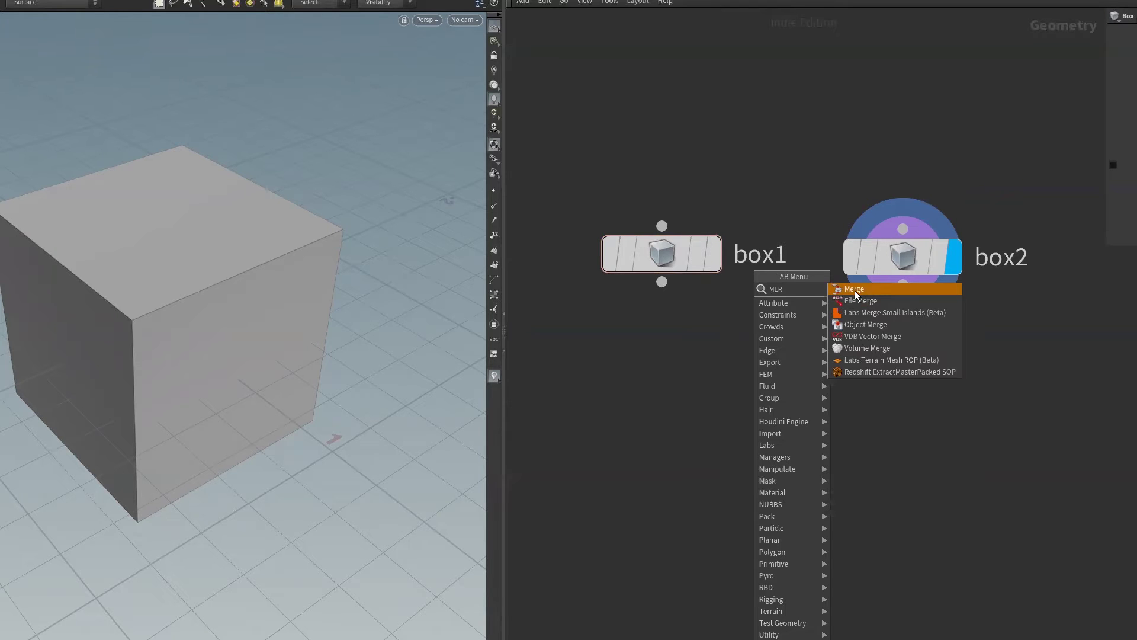
{"action": "left_click", "coordinate": [856, 293]}
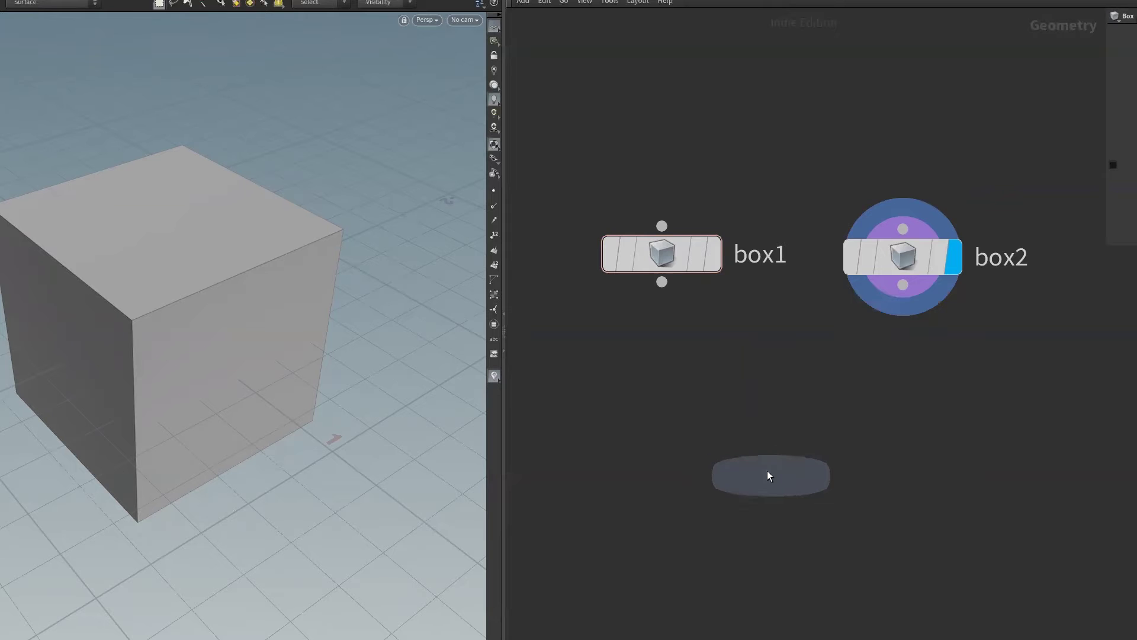
{"action": "left_click", "coordinate": [764, 471]}
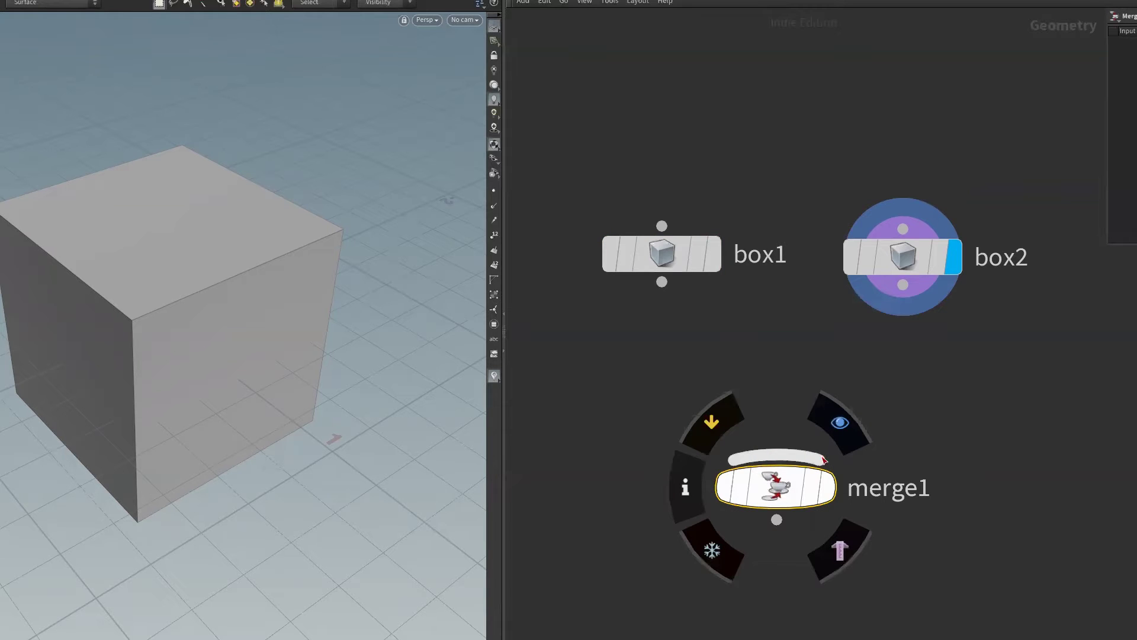
{"action": "left_click", "coordinate": [828, 494]}
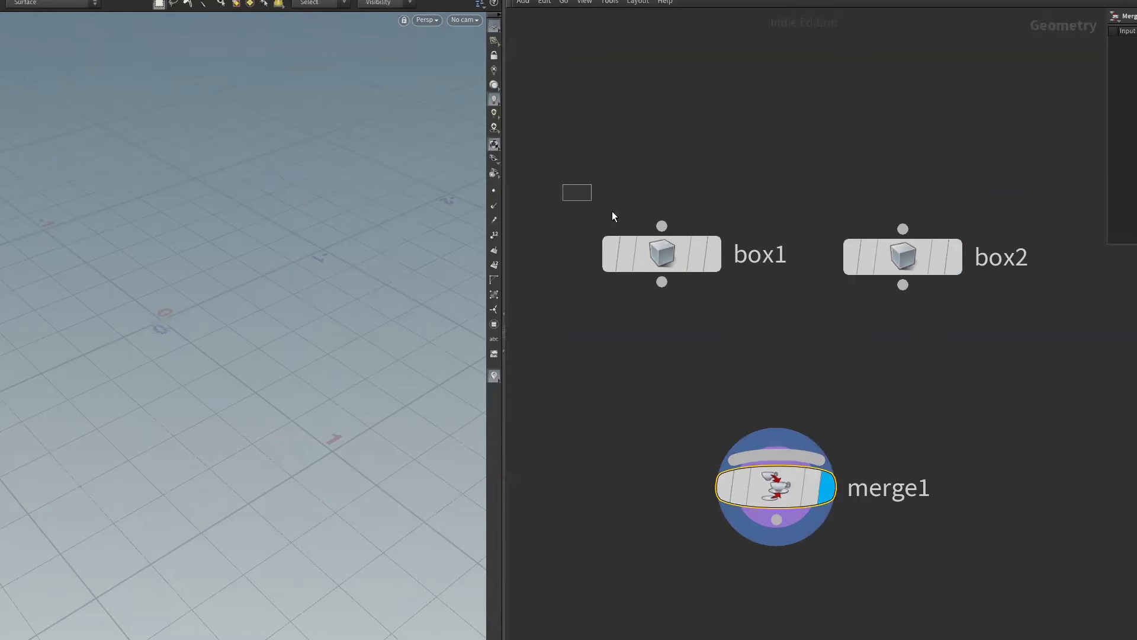
- Wire both box1 and box2 into merge1's input
{"action": "left_click_drag", "start_coordinate": [612, 216], "coordinate": [1039, 324]}
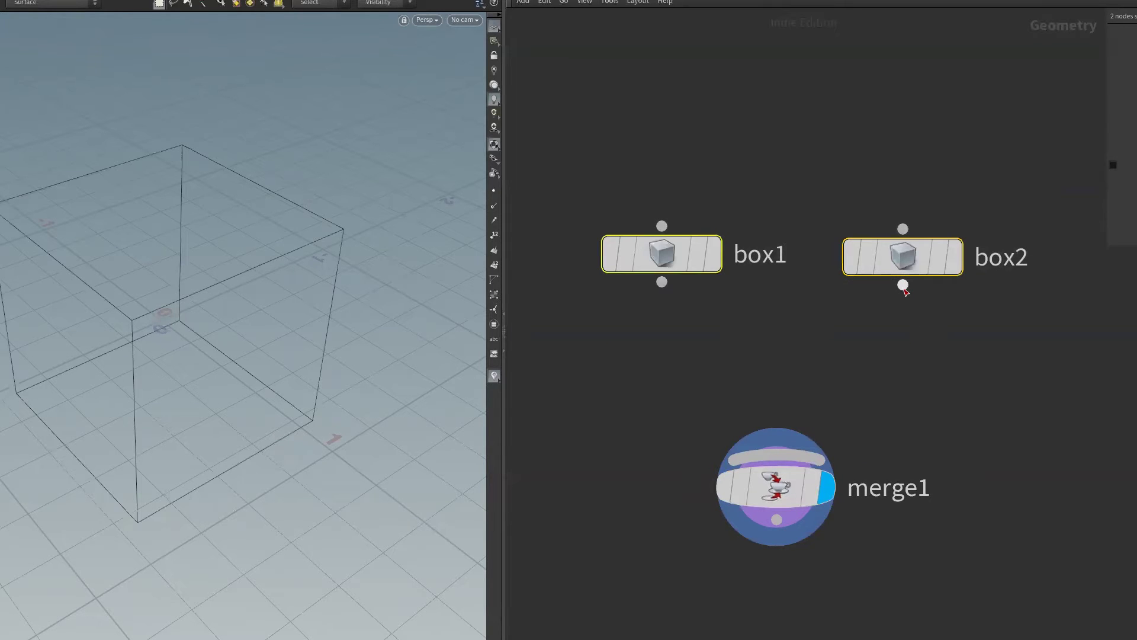
{"action": "left_click_drag", "start_coordinate": [902, 287], "coordinate": [794, 439]}
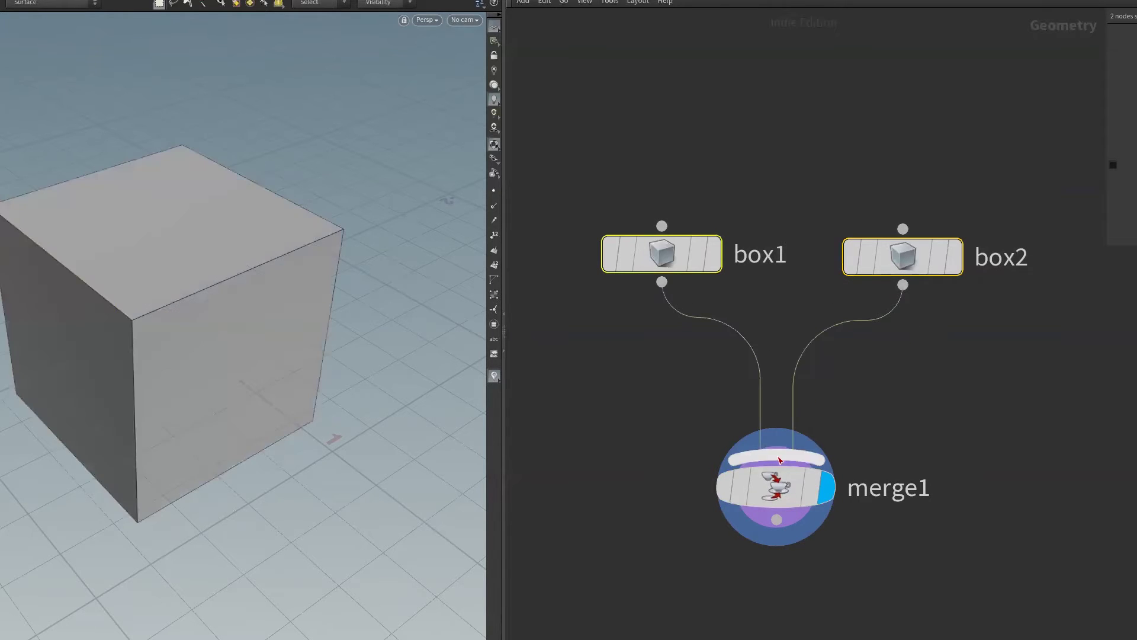
{"action": "left_click", "coordinate": [782, 489]}
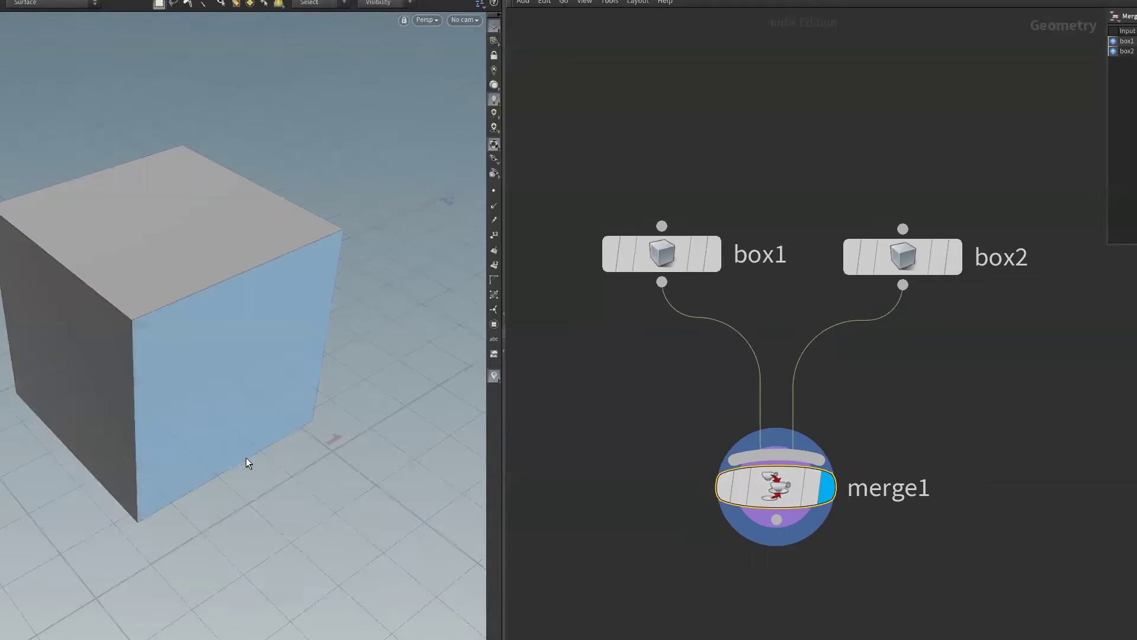
{"action": "left_click_drag", "start_coordinate": [258, 488], "coordinate": [132, 470]}
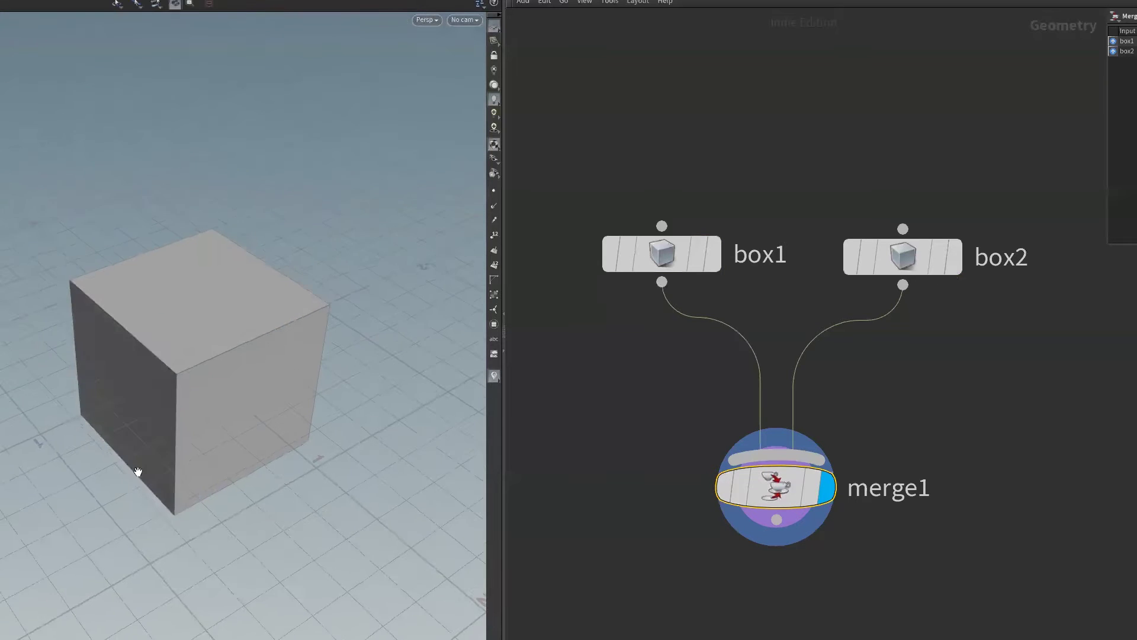
- Check the boxes and merge1's inputs, then lay out the network with wider spacing
{"action": "left_click", "coordinate": [661, 254]}
{"action": "left_click_drag", "start_coordinate": [911, 250], "coordinate": [914, 243]}
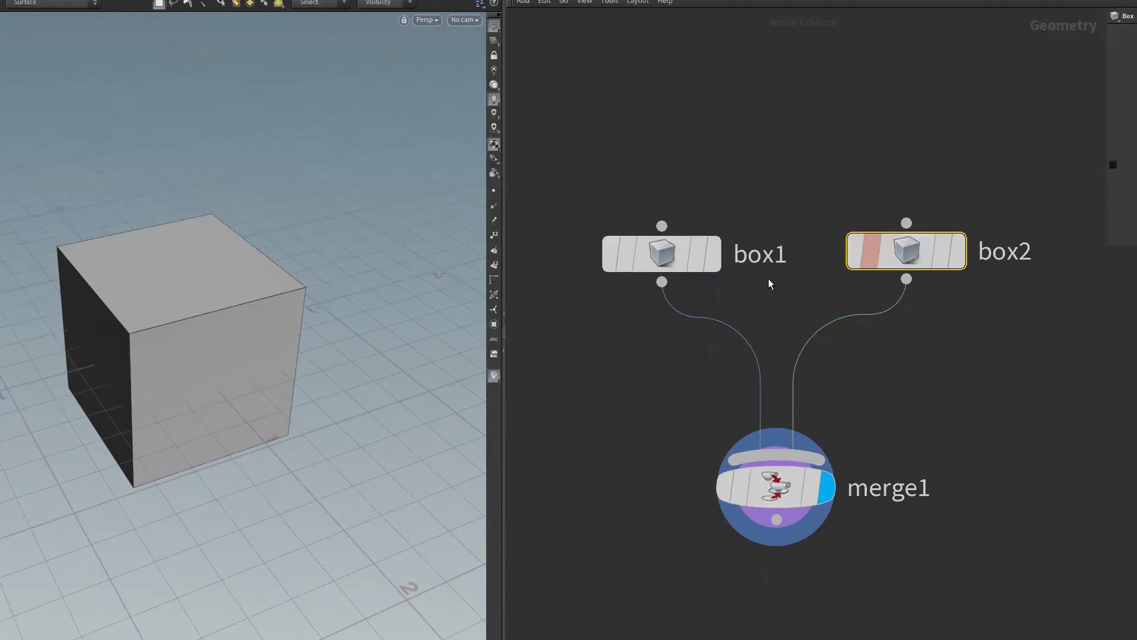
{"action": "left_click", "coordinate": [670, 258]}
{"action": "left_click", "coordinate": [906, 252]}
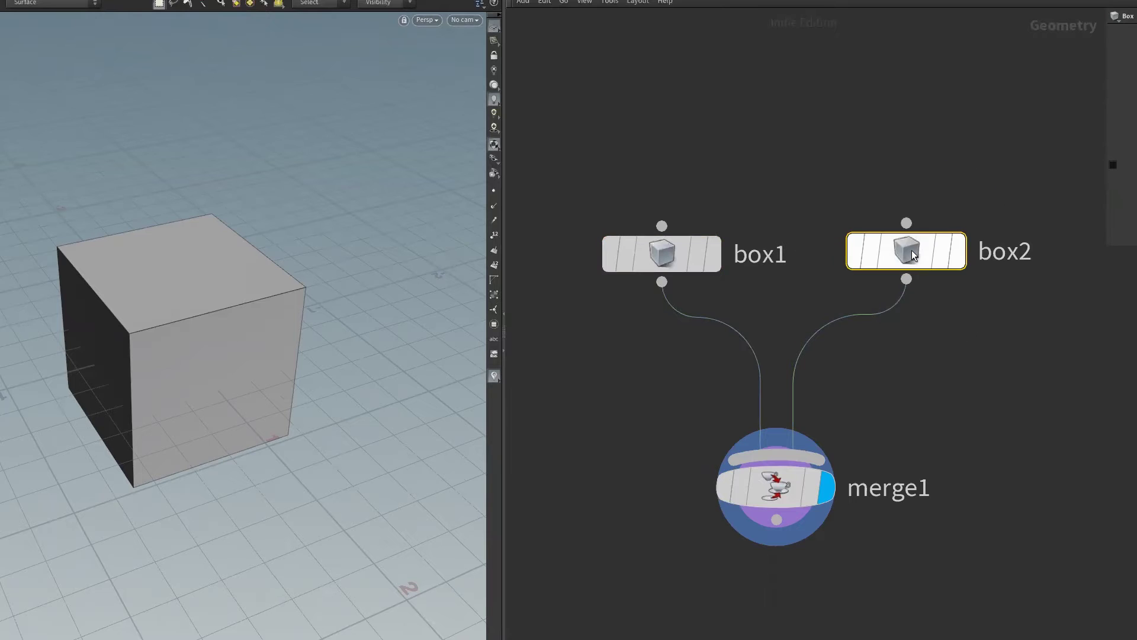
{"action": "left_click", "coordinate": [770, 486]}
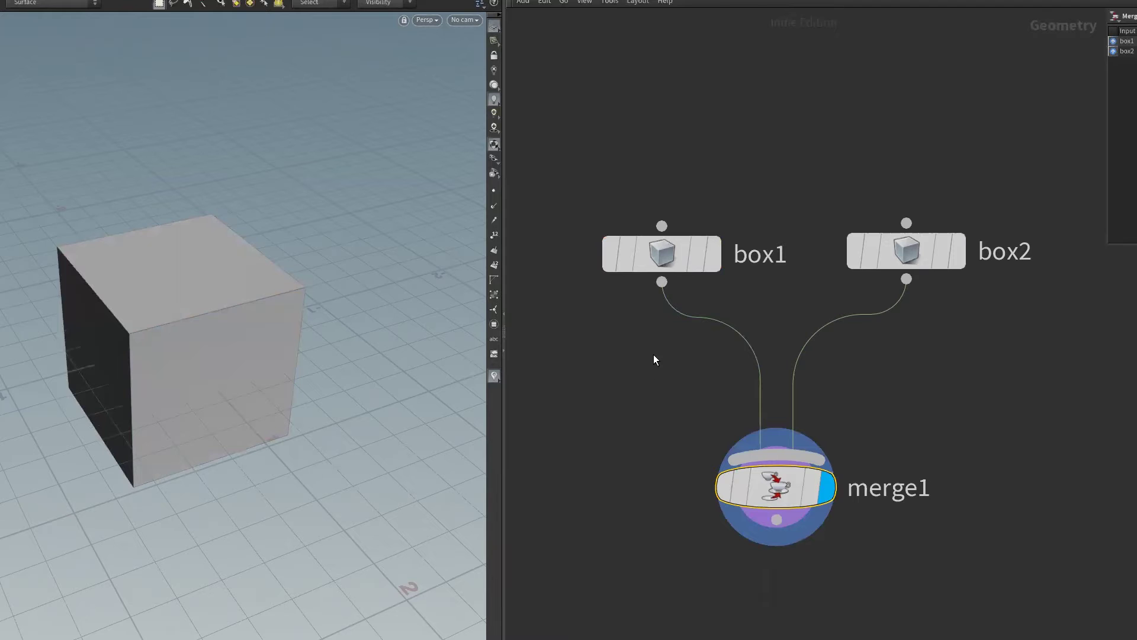
{"action": "left_click", "coordinate": [666, 258]}
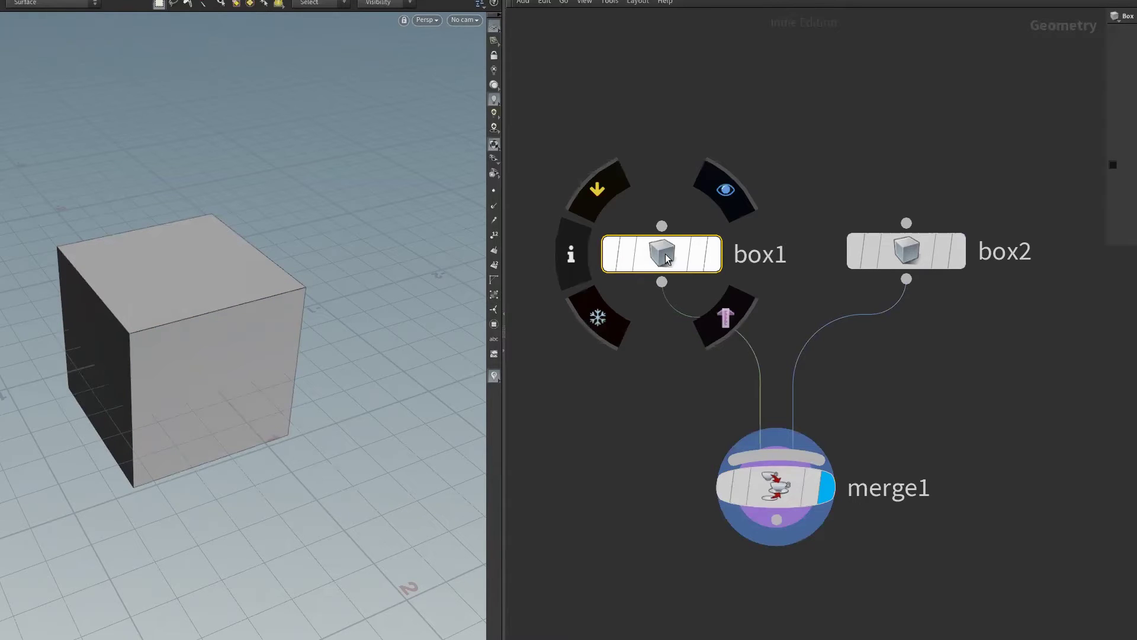
{"action": "key", "text": "l"}
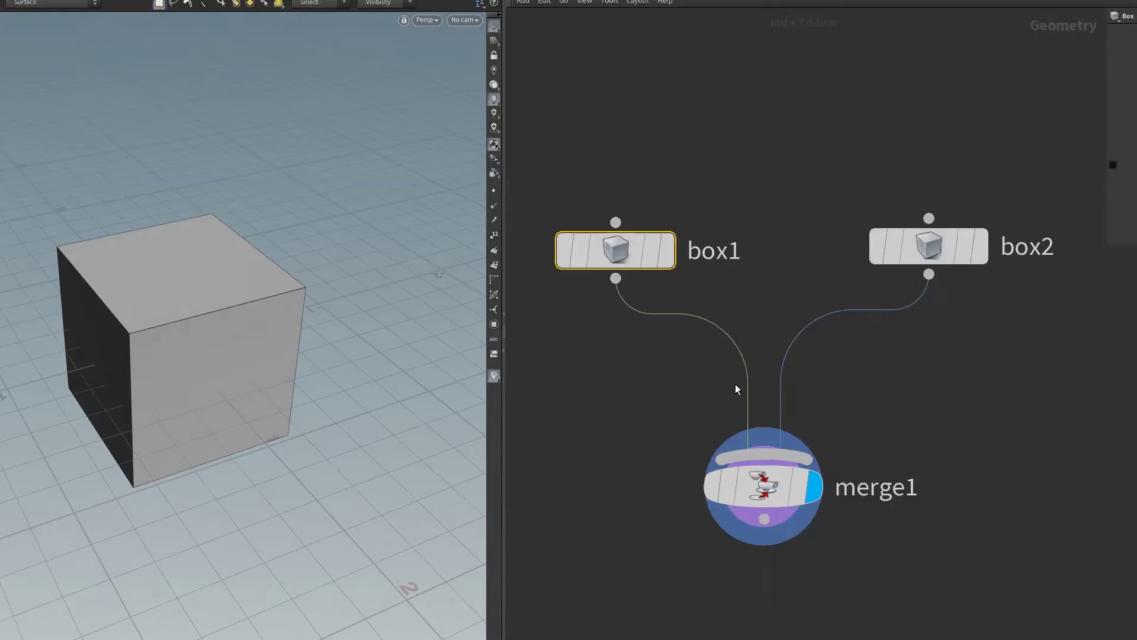
{"action": "key", "text": "Tab"}
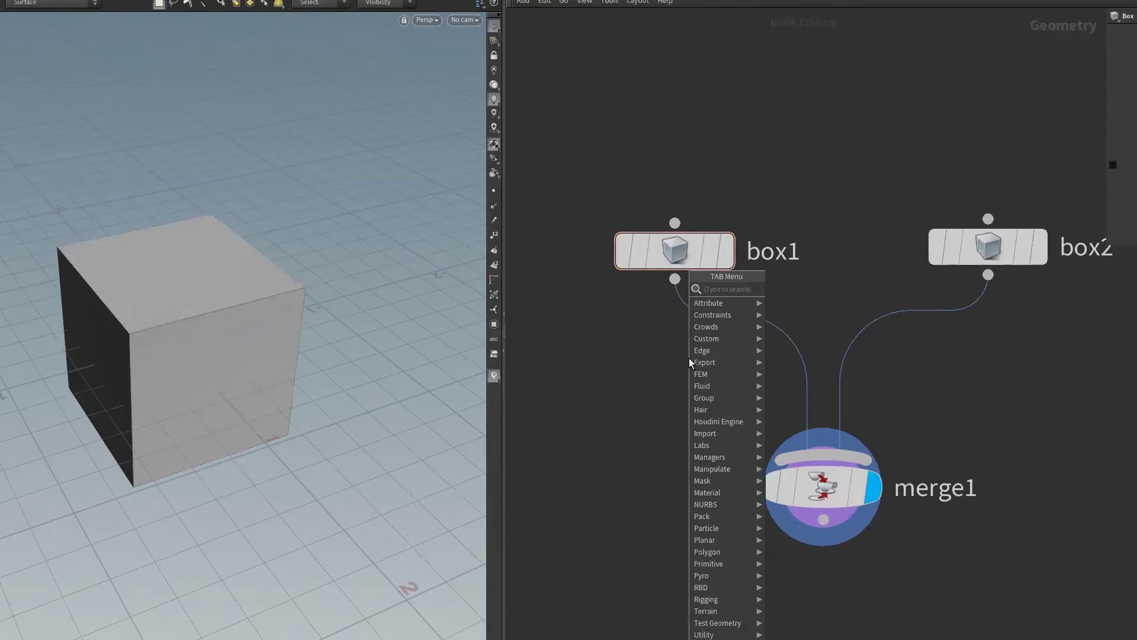
- Create a transform1 node and insert it on the box1-to-merge1 wire
{"action": "type", "text": "tra"}
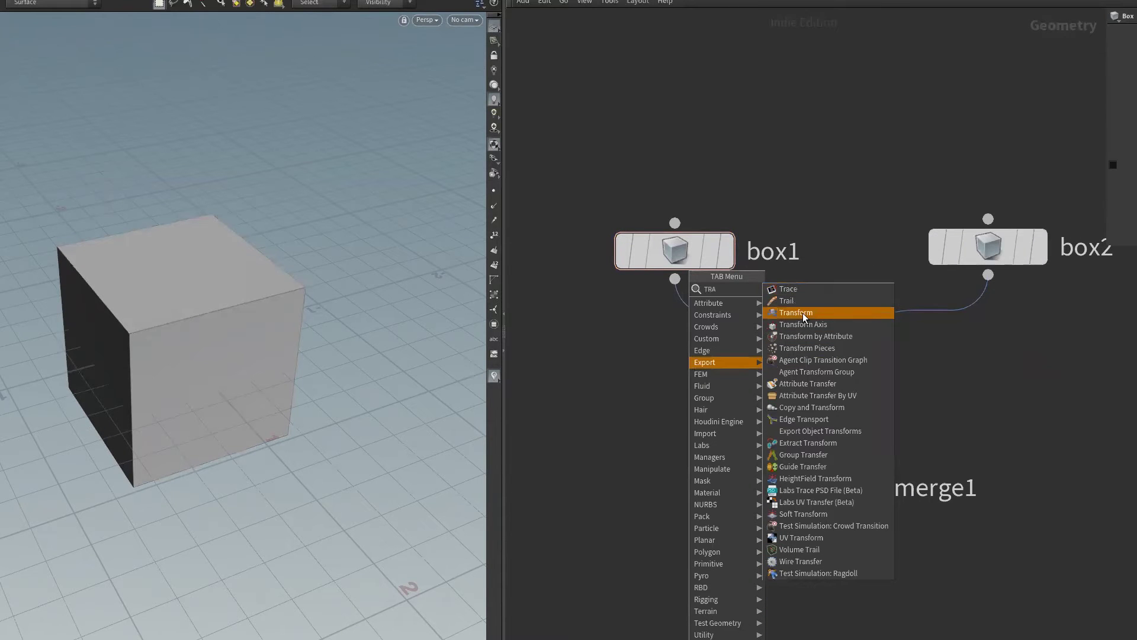
{"action": "left_click", "coordinate": [802, 313]}
{"action": "left_click", "coordinate": [728, 391]}
{"action": "left_click_drag", "start_coordinate": [766, 371], "coordinate": [730, 371]}
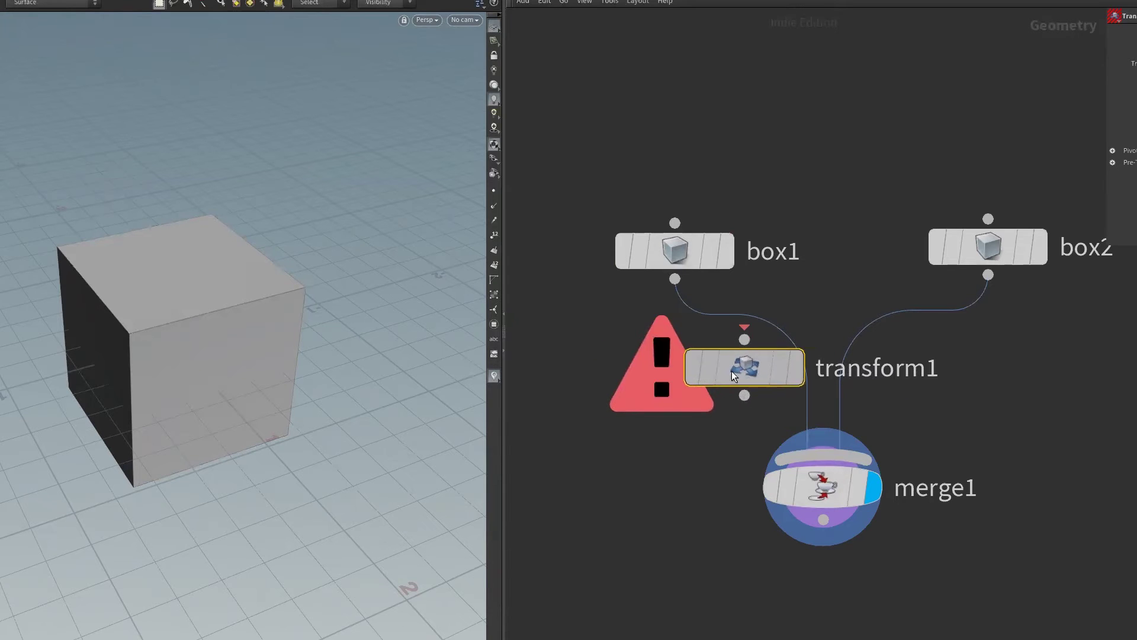
{"action": "left_click_drag", "start_coordinate": [731, 371], "coordinate": [766, 368]}
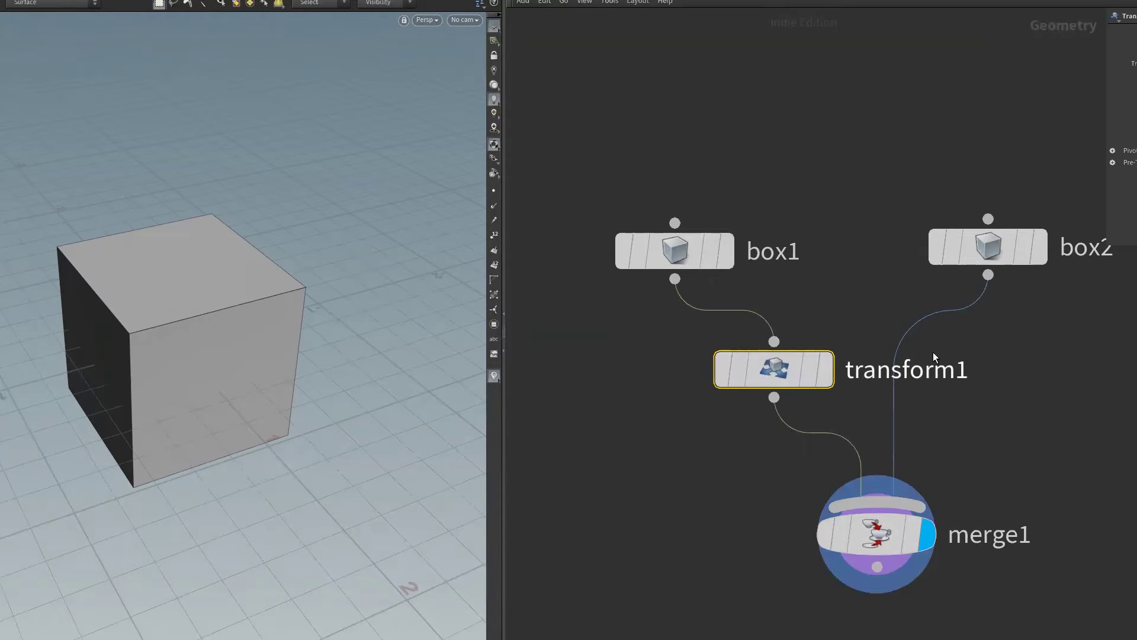
{"action": "mouse_move", "coordinate": [745, 368]}
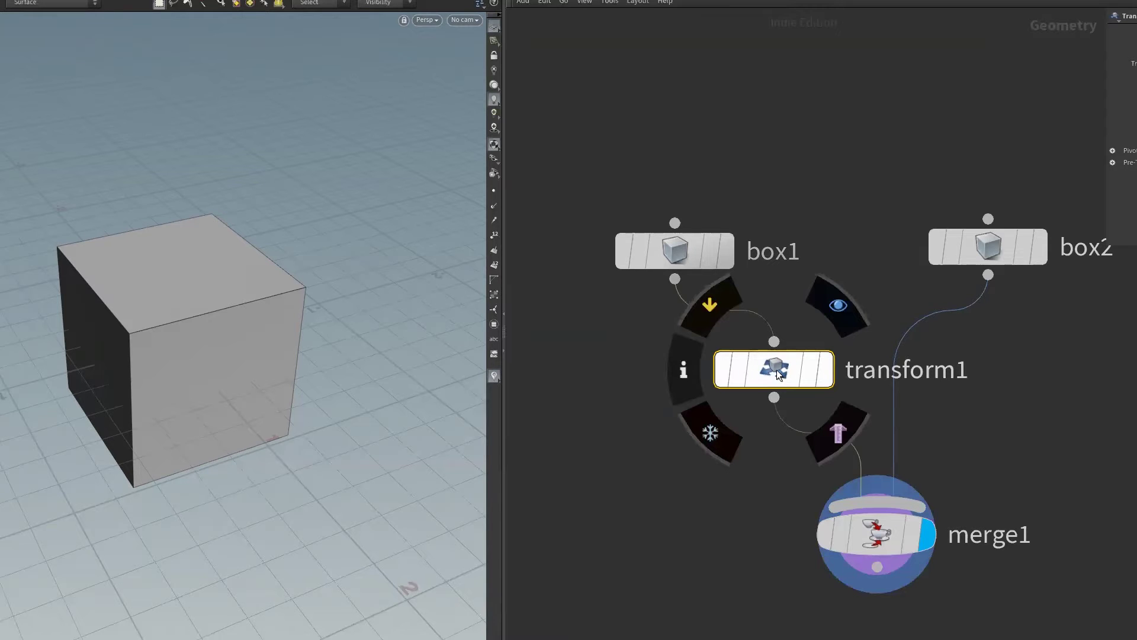
- Move transform1 onto the box2-to-merge1 wire just below box2
{"action": "mouse_move", "coordinate": [778, 373]}
{"action": "left_mouse_down"}
{"action": "mouse_move", "coordinate": [797, 381]}
{"action": "mouse_move", "coordinate": [659, 467]}
{"action": "left_mouse_up"}
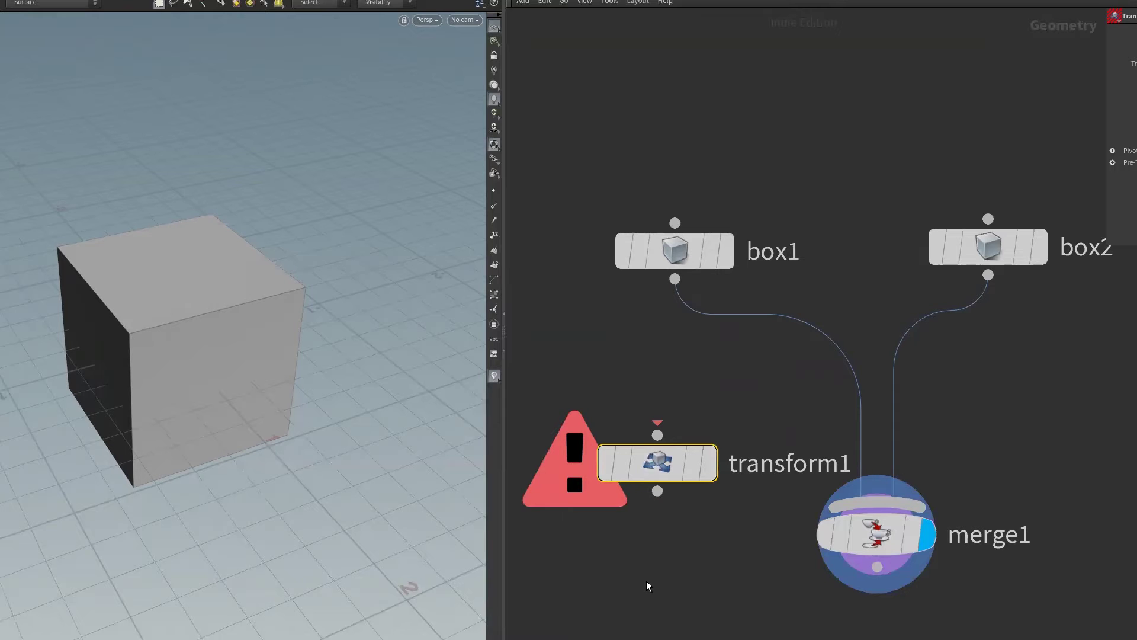
{"action": "mouse_move", "coordinate": [657, 465]}
{"action": "left_mouse_down"}
{"action": "mouse_move", "coordinate": [1011, 474]}
{"action": "mouse_move", "coordinate": [932, 365]}
{"action": "left_mouse_up"}
{"action": "middle_click_drag", "start_coordinate": [948, 375], "coordinate": [875, 412]}
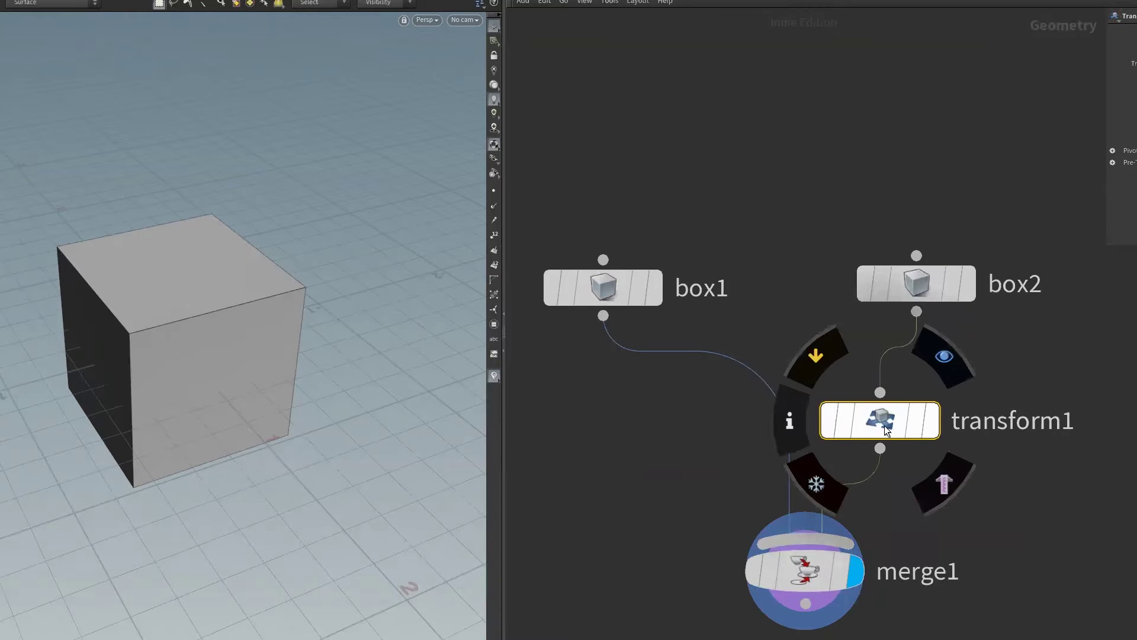
{"action": "mouse_move", "coordinate": [888, 409]}
{"action": "left_mouse_down"}
{"action": "mouse_move", "coordinate": [861, 420]}
{"action": "mouse_move", "coordinate": [1043, 441]}
{"action": "mouse_move", "coordinate": [864, 443]}
{"action": "mouse_move", "coordinate": [833, 413]}
{"action": "mouse_move", "coordinate": [898, 435]}
{"action": "left_mouse_up"}
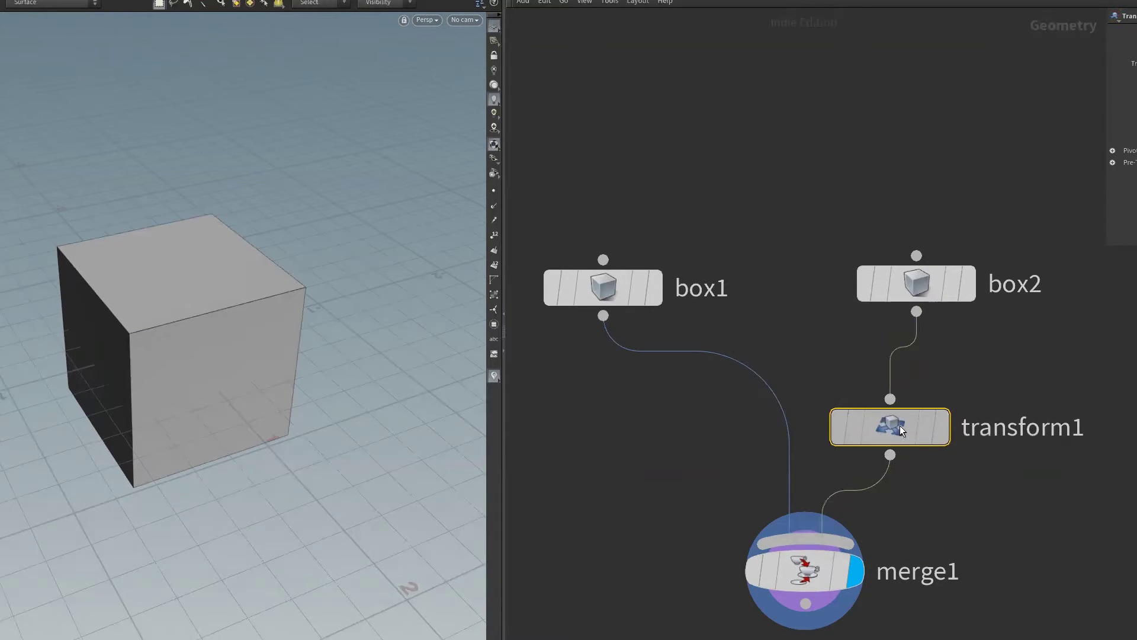
- Pan the viewport to show both cubes side by side, and move merge1 lower
{"action": "mouse_move", "coordinate": [371, 551]}
{"action": "middle_mouse_down"}
{"action": "mouse_move", "coordinate": [249, 461]}
{"action": "mouse_move", "coordinate": [288, 494]}
{"action": "middle_mouse_up"}
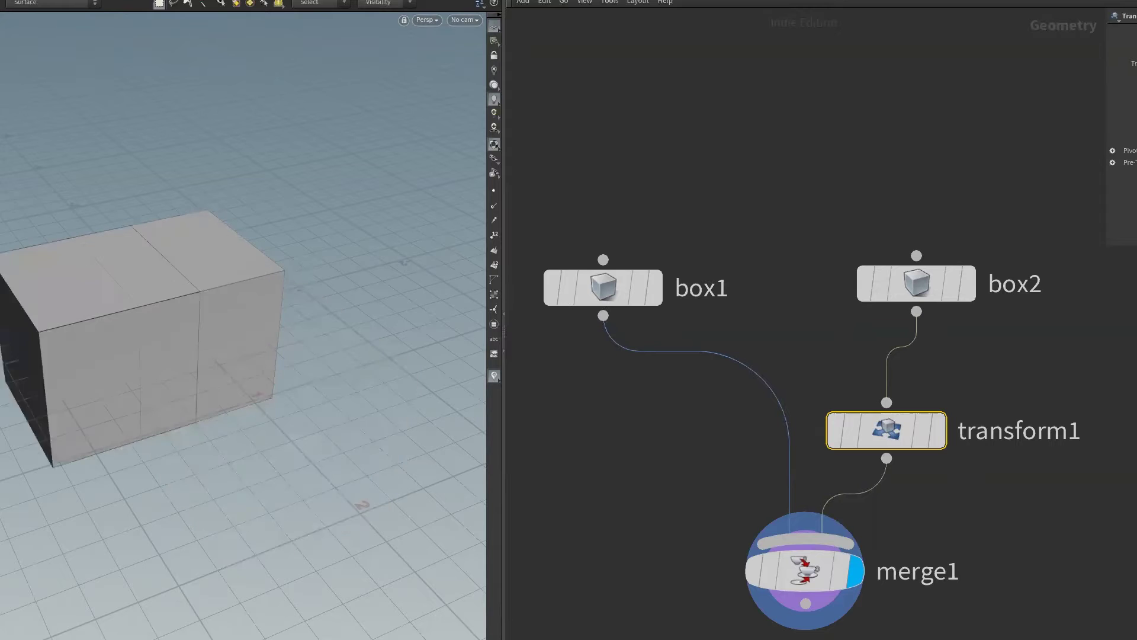
{"action": "mouse_move", "coordinate": [915, 283]}
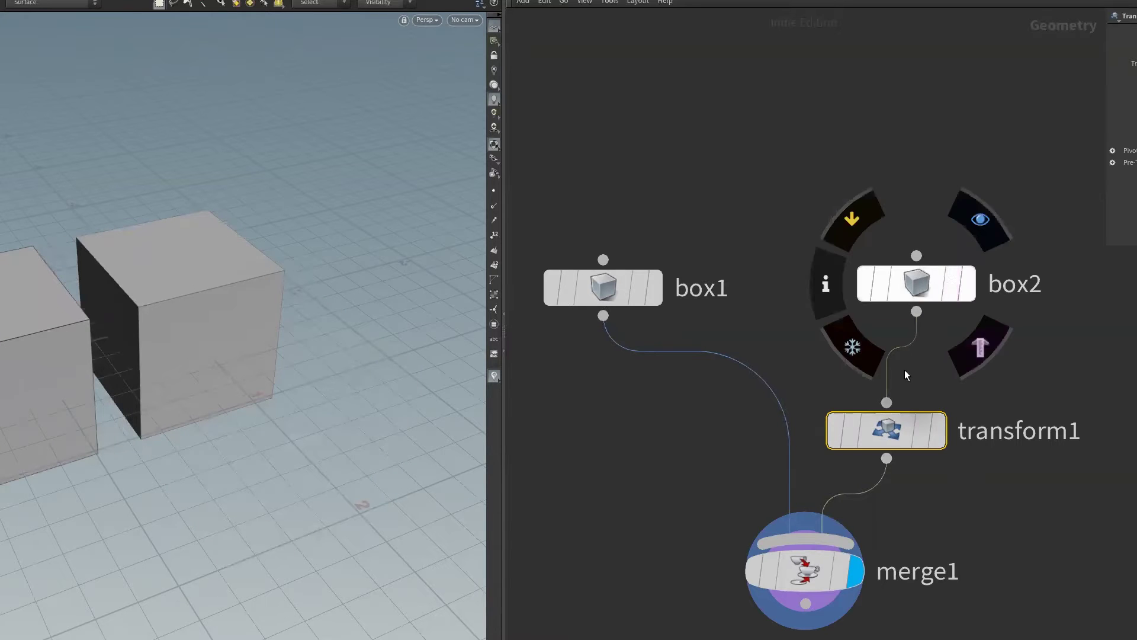
{"action": "left_click_drag", "start_coordinate": [815, 585], "coordinate": [758, 615]}
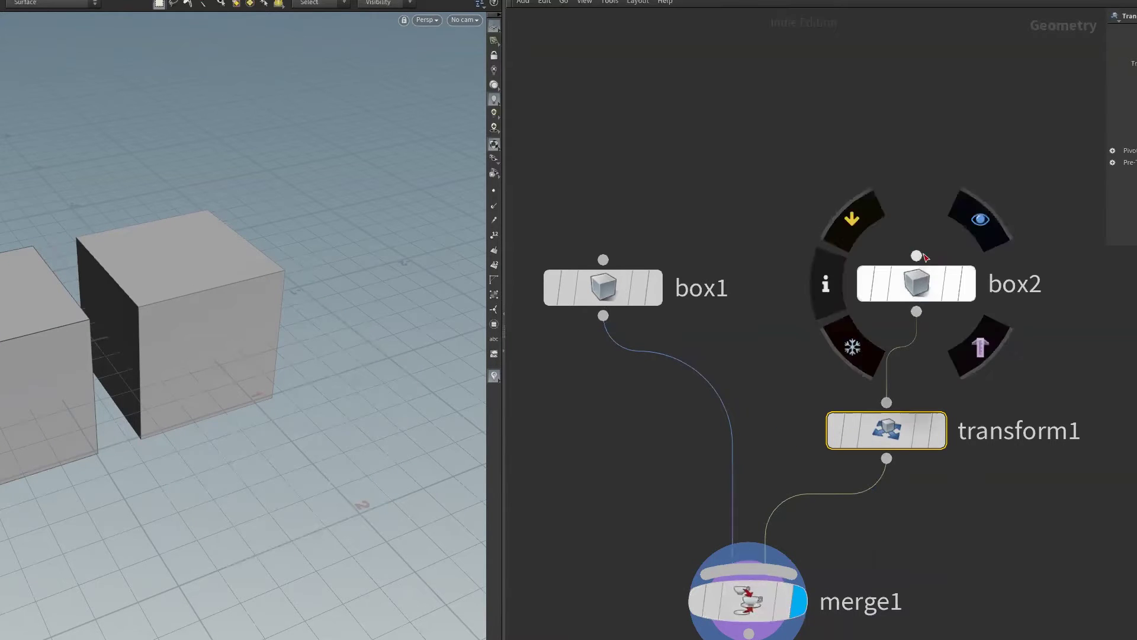
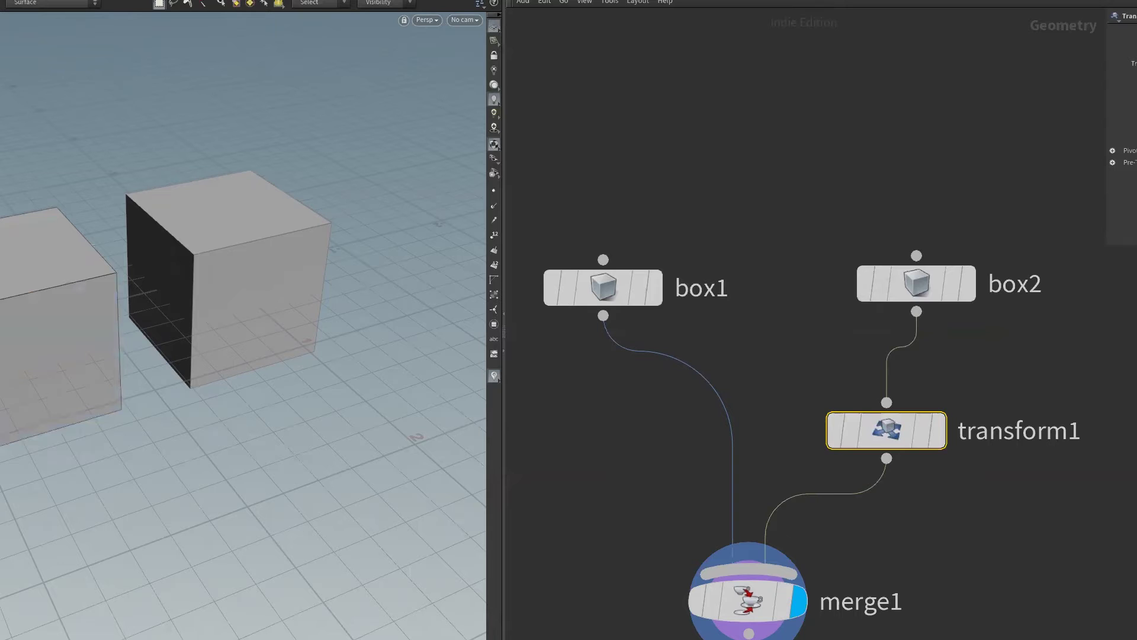
- Rotate the transformed box slightly in the viewport, undoing a trial slide to the right
{"action": "key", "text": "r"}
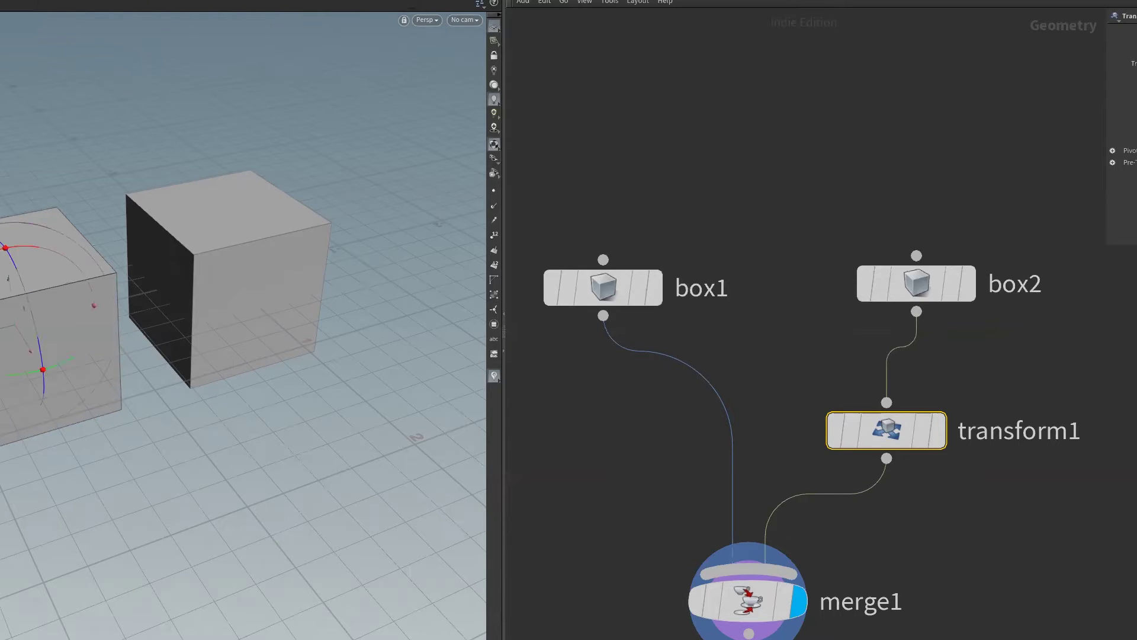
{"action": "left_click_drag", "start_coordinate": [24, 249], "coordinate": [35, 255]}
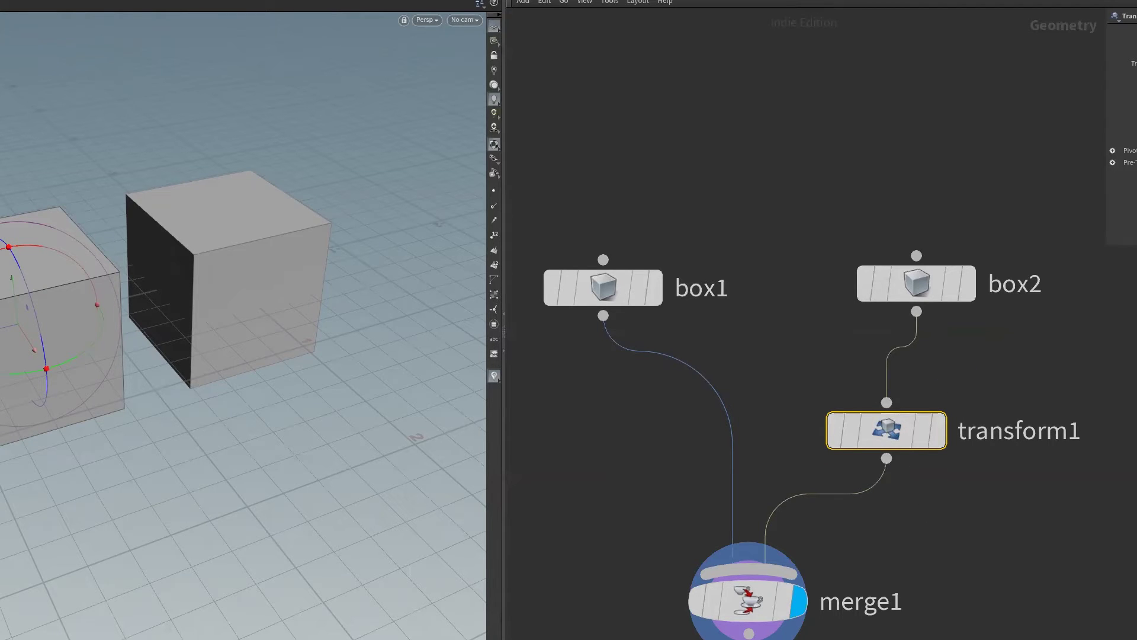
{"action": "mouse_move", "coordinate": [6, 344]}
{"action": "left_mouse_down"}
{"action": "mouse_move", "coordinate": [397, 284]}
{"action": "mouse_move", "coordinate": [12, 379]}
{"action": "left_mouse_up"}
{"action": "key", "text": "r"}
- Select merge1, pan and scroll the network view, then deselect it
{"action": "middle_click_drag", "start_coordinate": [689, 582], "coordinate": [732, 471]}
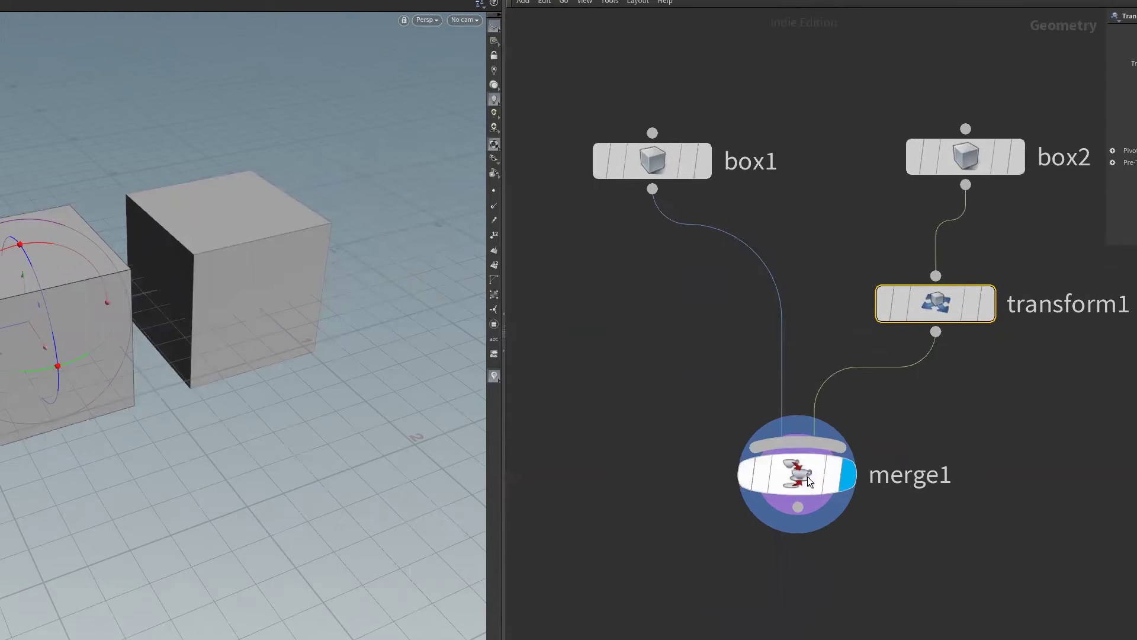
{"action": "left_click", "coordinate": [770, 476]}
{"action": "middle_click_drag", "start_coordinate": [716, 534], "coordinate": [711, 586]}
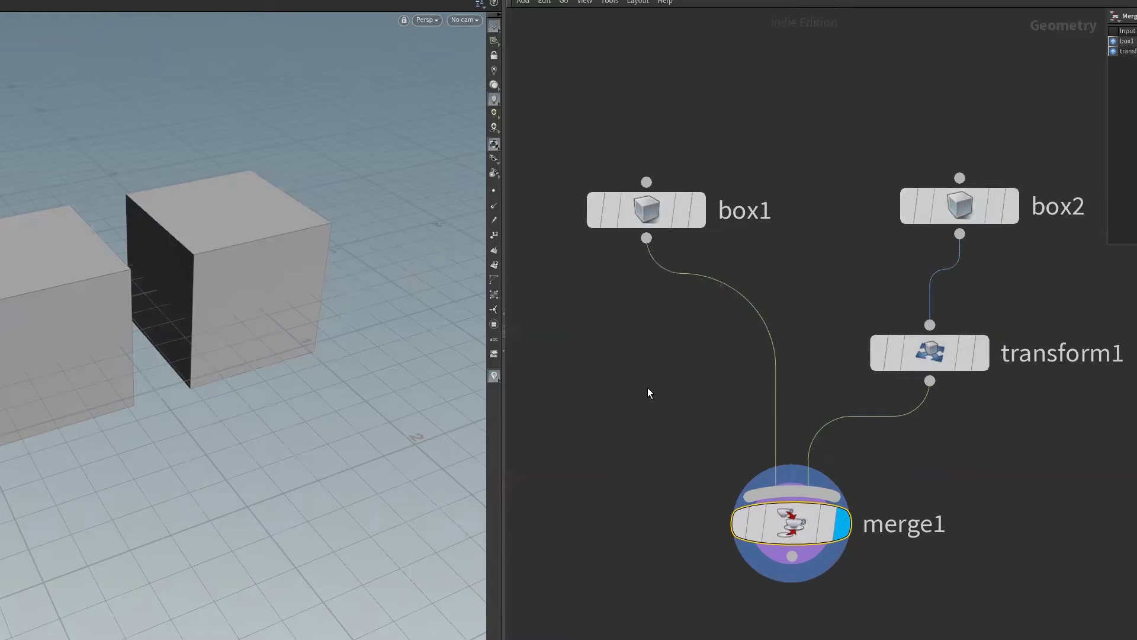
{"action": "scroll", "coordinate": [718, 531], "scroll_direction": "down", "scroll_amount": 1}
{"action": "scroll", "coordinate": [734, 521], "scroll_direction": "down", "scroll_amount": 3}
{"action": "scroll", "coordinate": [754, 510], "scroll_direction": "down", "scroll_amount": 2}
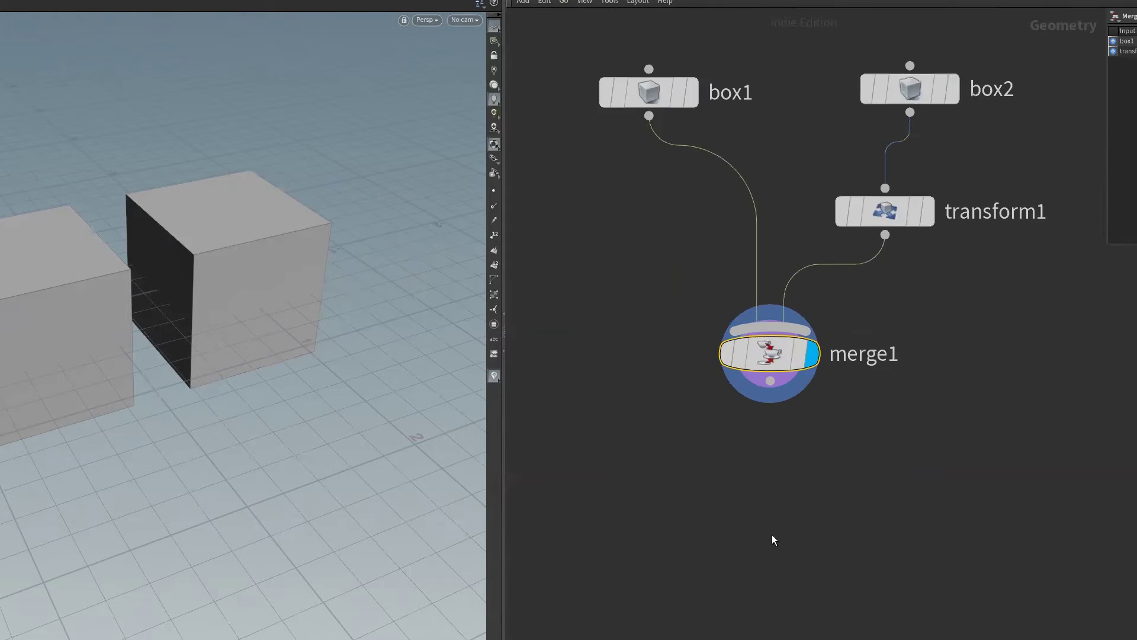
{"action": "left_click", "coordinate": [766, 478]}
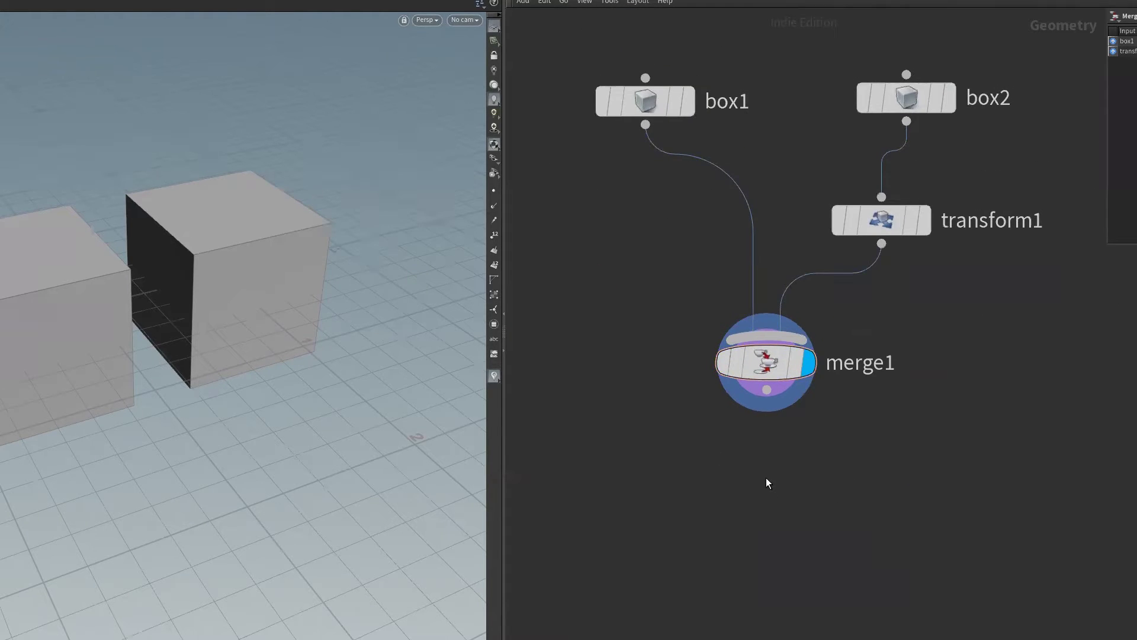
- Add a transform2 node below merge1, wire merge1 into it and give it the display flag
{"action": "key", "text": "Tab"}
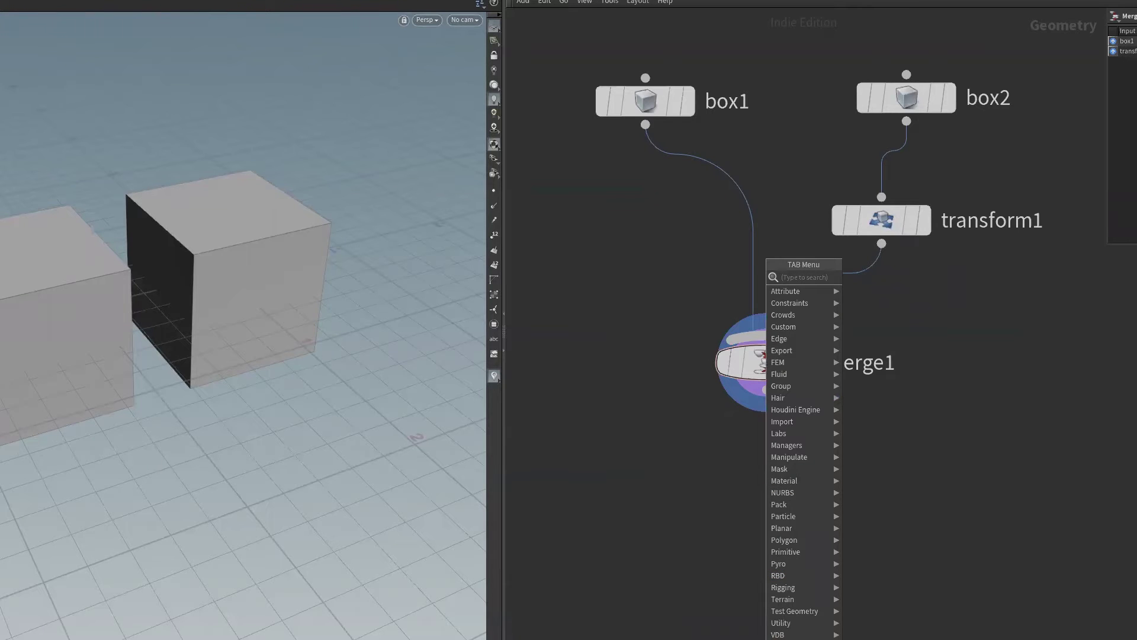
{"action": "key", "text": "Escape"}
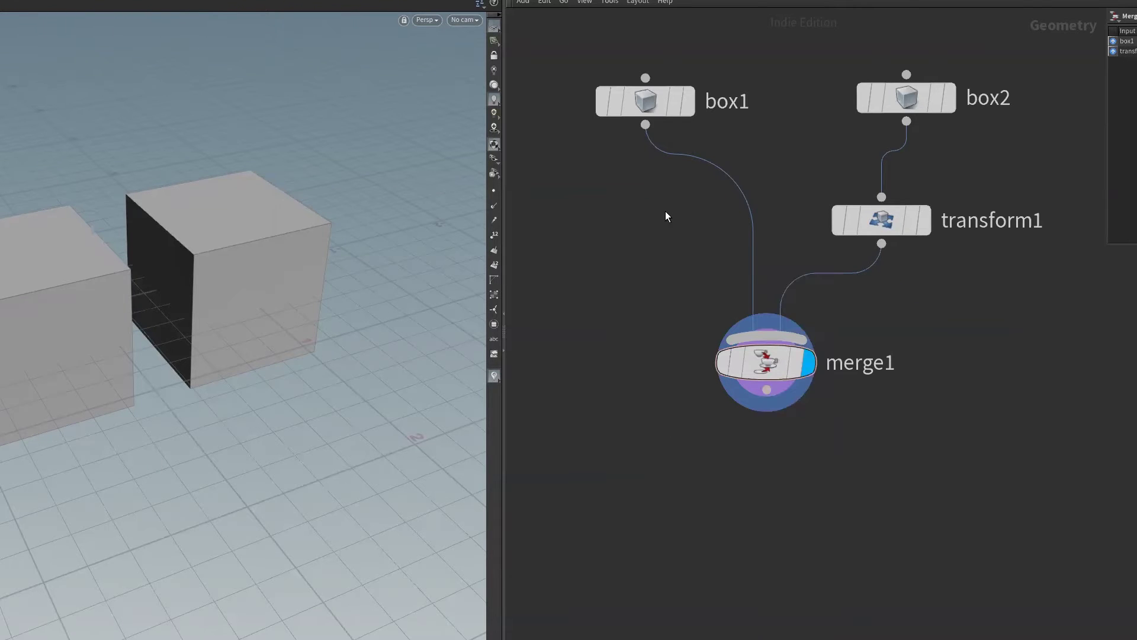
{"action": "key", "text": "Tab"}
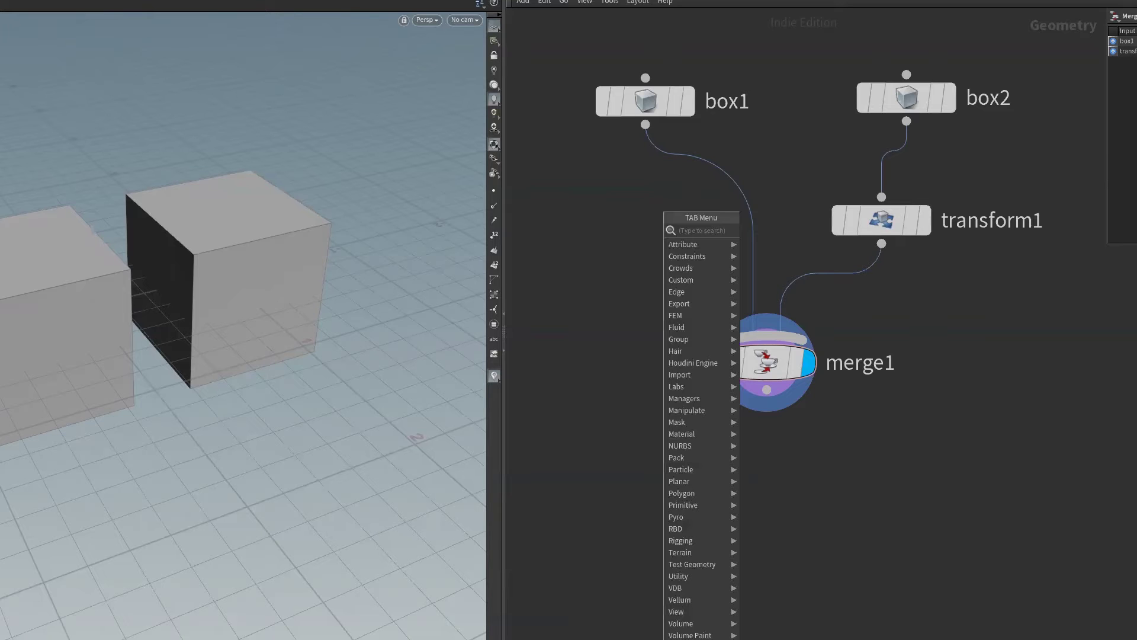
{"action": "type", "text": "transform"}
{"action": "key", "text": "Return"}
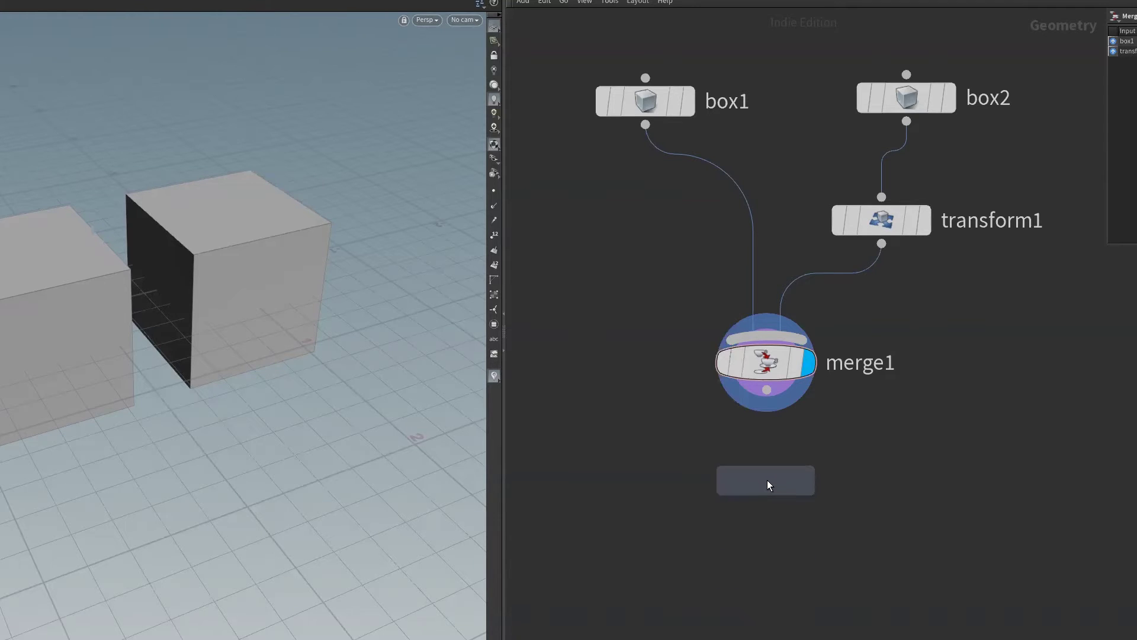
{"action": "left_click", "coordinate": [767, 485]}
{"action": "left_click_drag", "start_coordinate": [767, 391], "coordinate": [767, 462]}
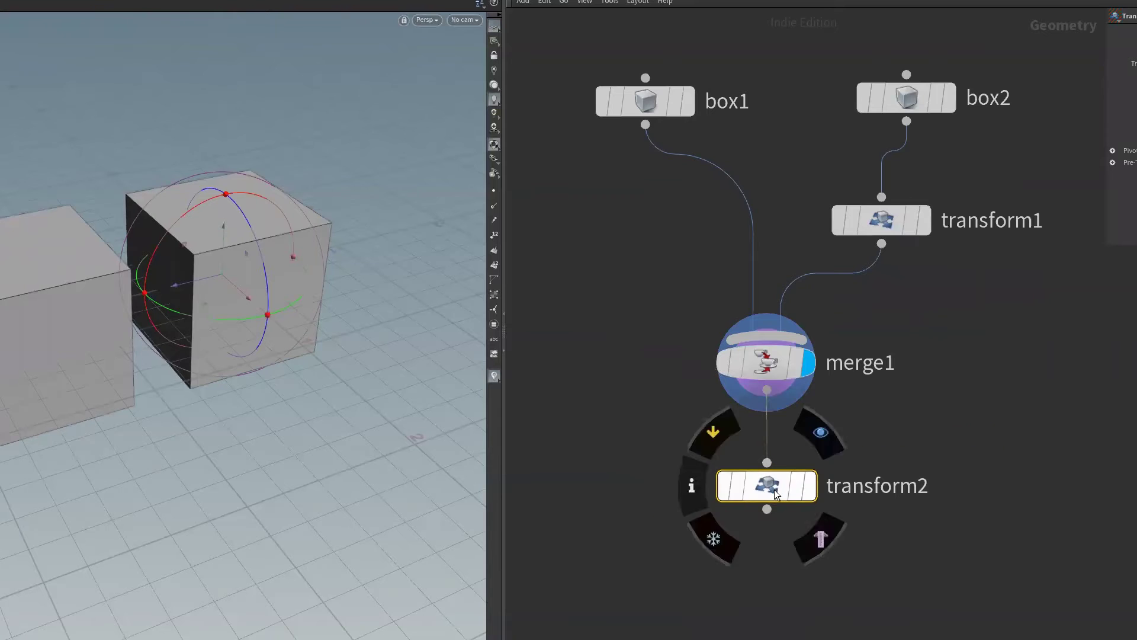
{"action": "left_click", "coordinate": [811, 496]}
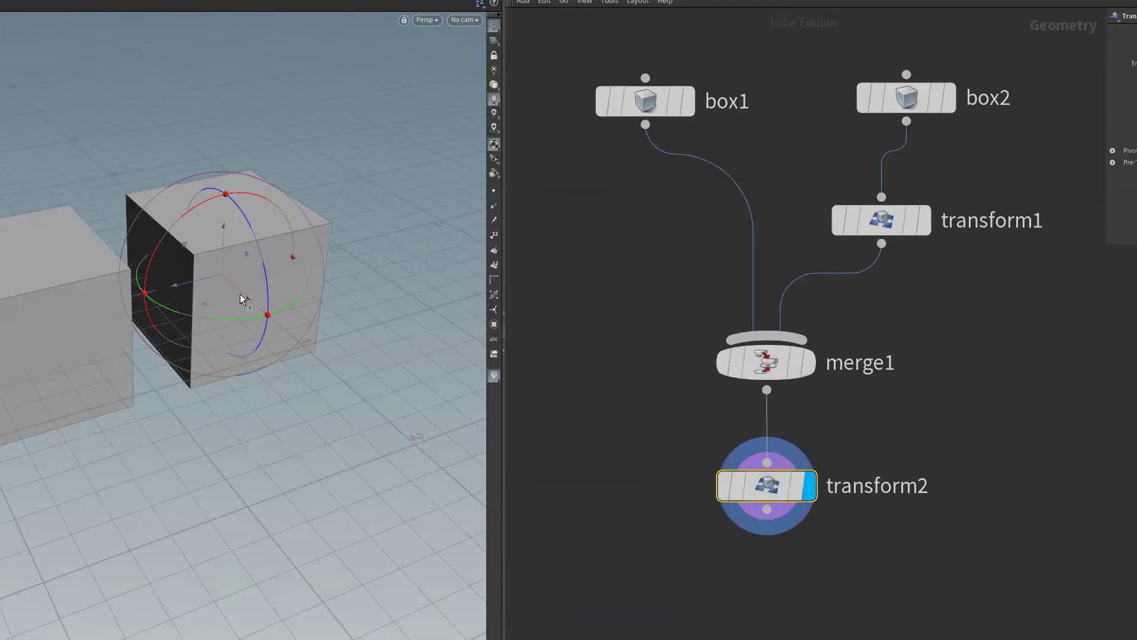
- Translate both merged boxes toward the camera and reposition the left box via transform1
{"action": "key", "text": "t"}
{"action": "mouse_move", "coordinate": [183, 281]}
{"action": "left_mouse_down"}
{"action": "mouse_move", "coordinate": [396, 241]}
{"action": "mouse_move", "coordinate": [155, 315]}
{"action": "mouse_move", "coordinate": [282, 281]}
{"action": "mouse_move", "coordinate": [230, 292]}
{"action": "left_mouse_up"}
{"action": "left_click", "coordinate": [881, 219]}
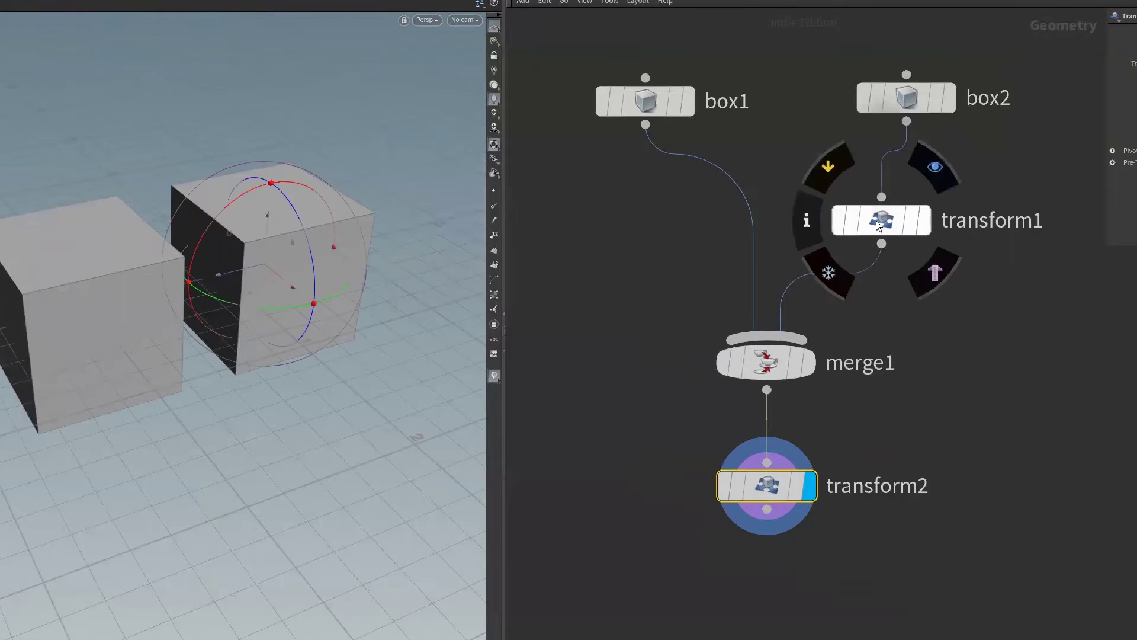
{"action": "mouse_move", "coordinate": [57, 359]}
{"action": "left_mouse_down"}
{"action": "mouse_move", "coordinate": [9, 318]}
{"action": "mouse_move", "coordinate": [6, 263]}
{"action": "left_mouse_up"}
{"action": "left_click", "coordinate": [725, 511]}
{"action": "middle_click_drag", "start_coordinate": [680, 565], "coordinate": [659, 629]}
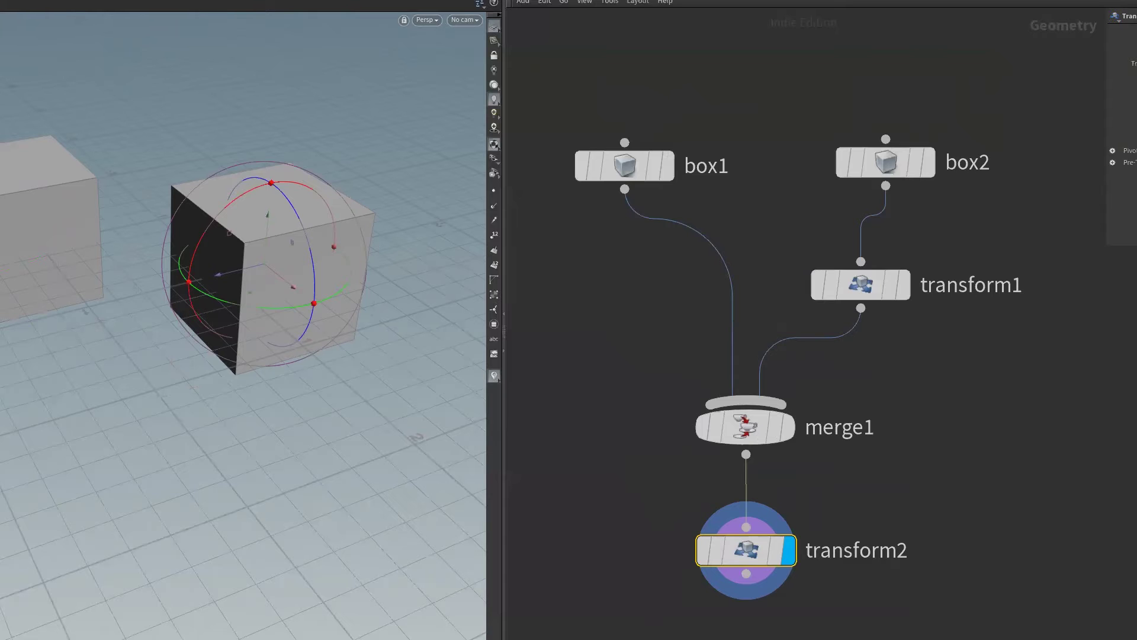
{"action": "left_click", "coordinate": [655, 590]}
{"action": "left_click", "coordinate": [761, 481]}
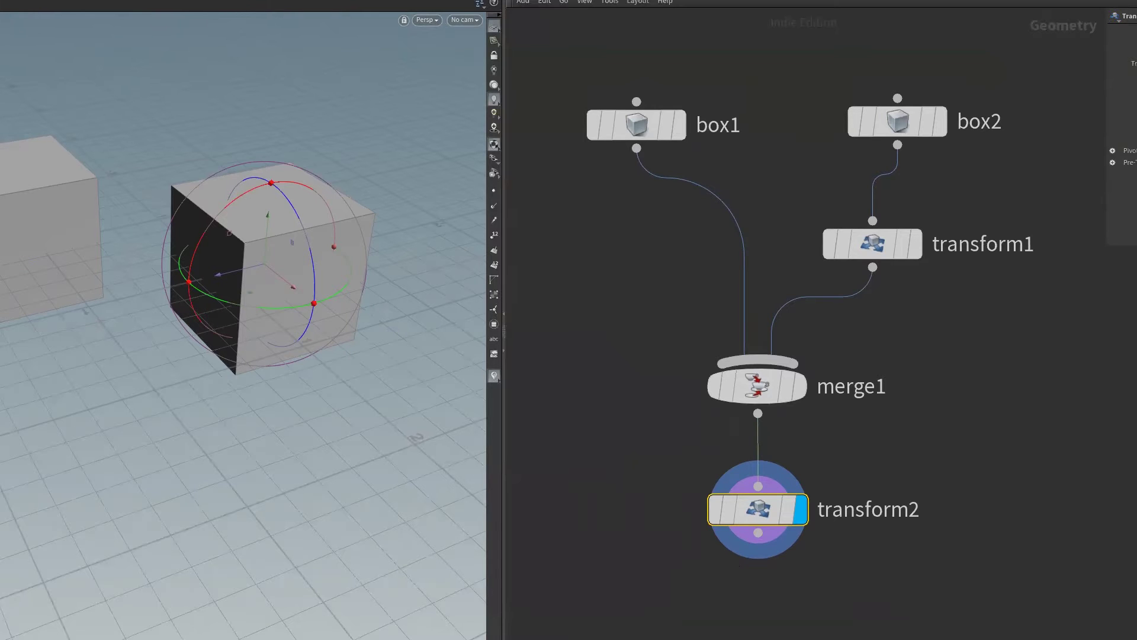
- Go up to the Objects level and dive back into the box1 geometry network
{"action": "key", "text": "u"}
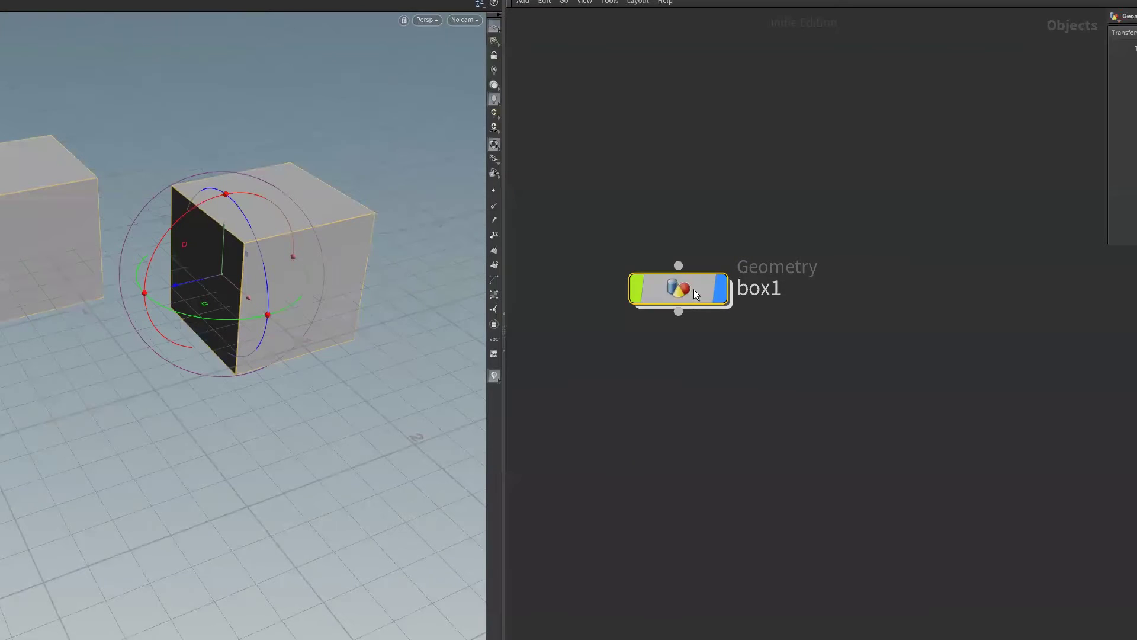
{"action": "double_click", "coordinate": [695, 289]}
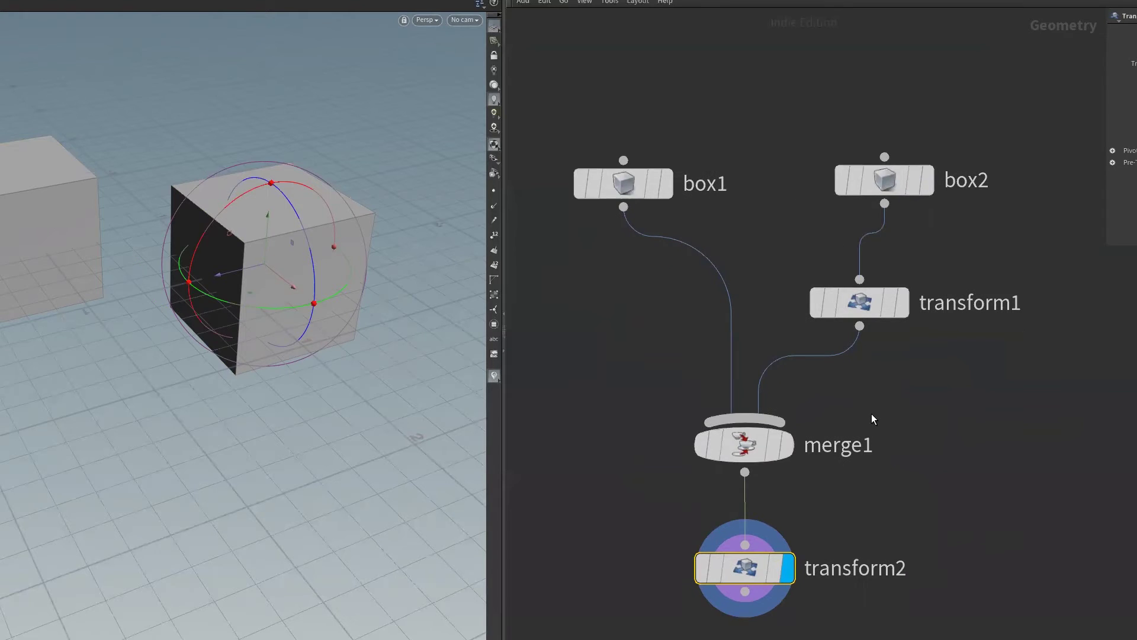
{"action": "key", "text": "u"}
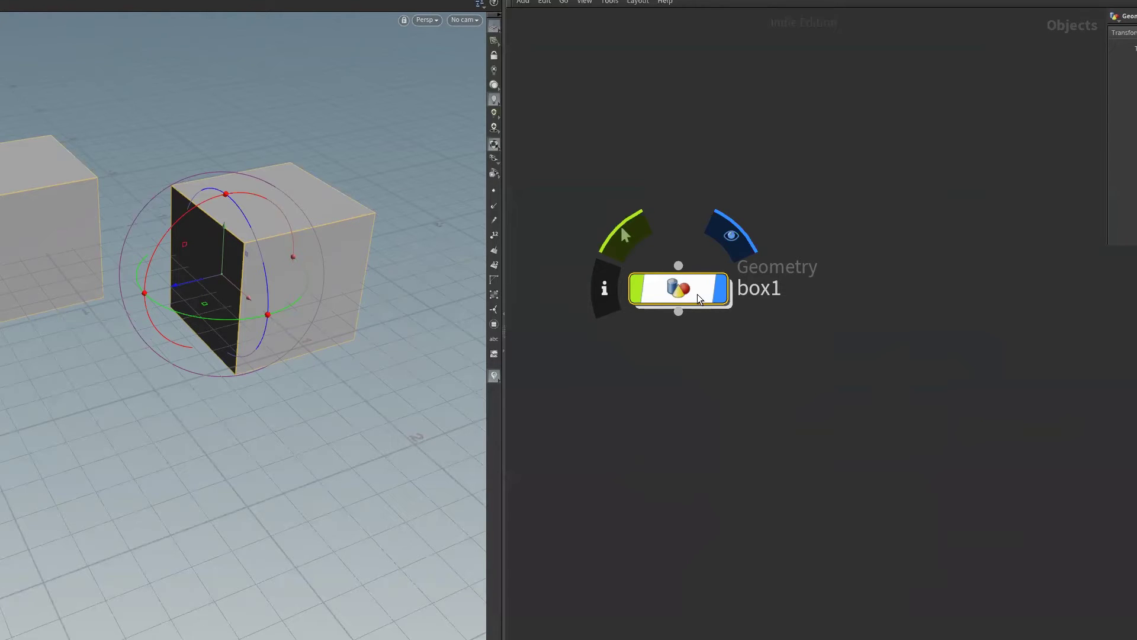
{"action": "double_click", "coordinate": [682, 296]}
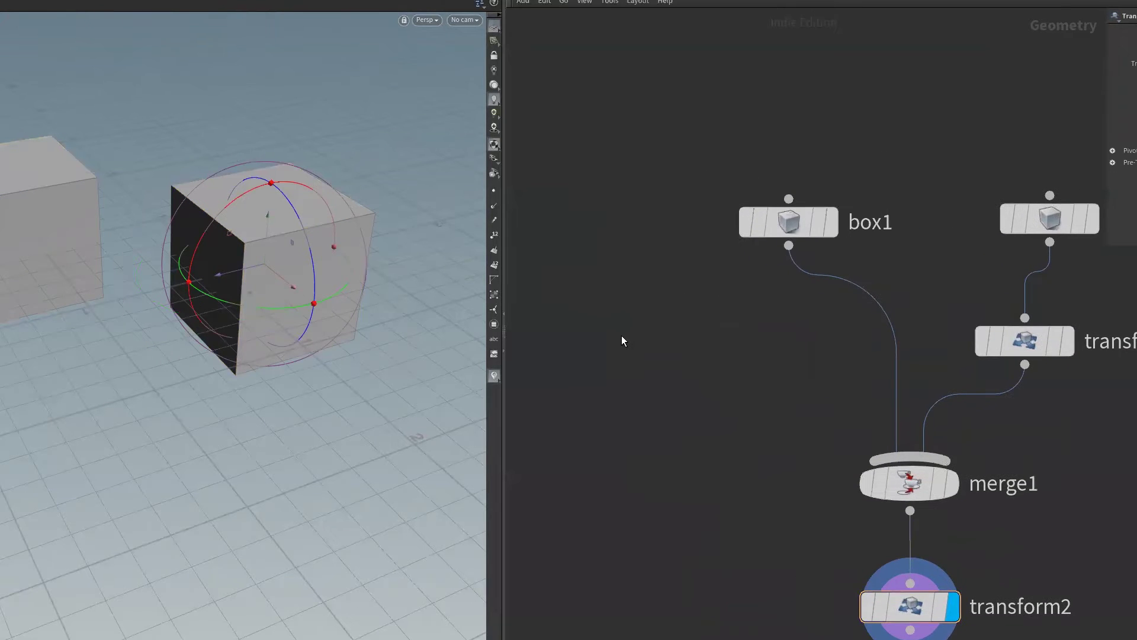
- Add a sphere1 node with the 'sph' search and display it in the viewport
{"action": "key", "text": "Tab"}
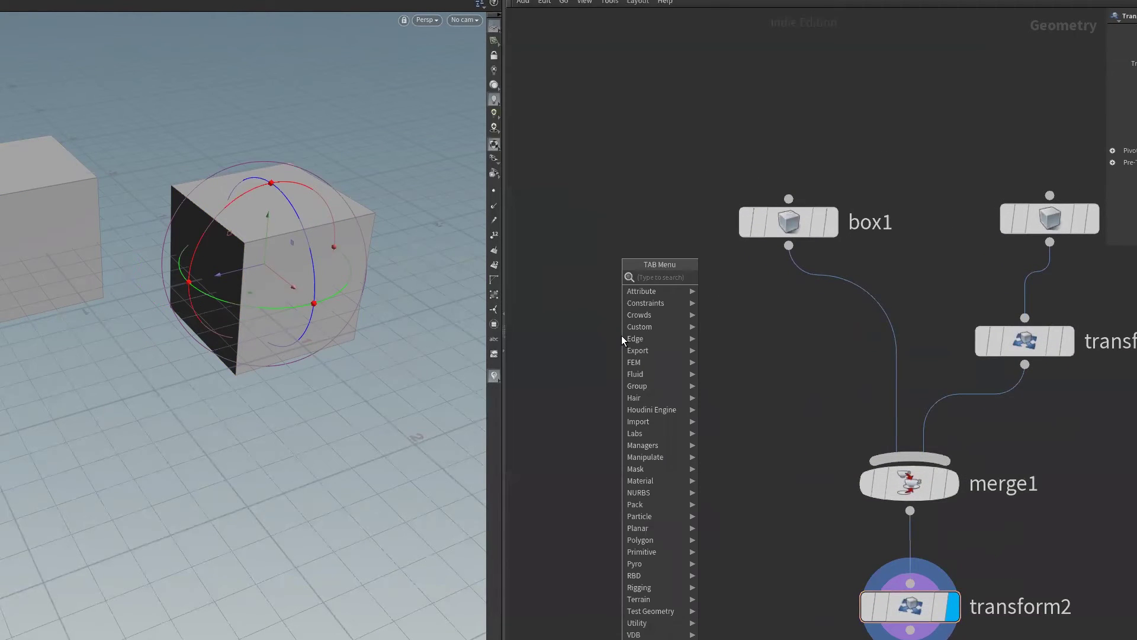
{"action": "type", "text": "SPH"}
{"action": "left_click", "coordinate": [786, 280]}
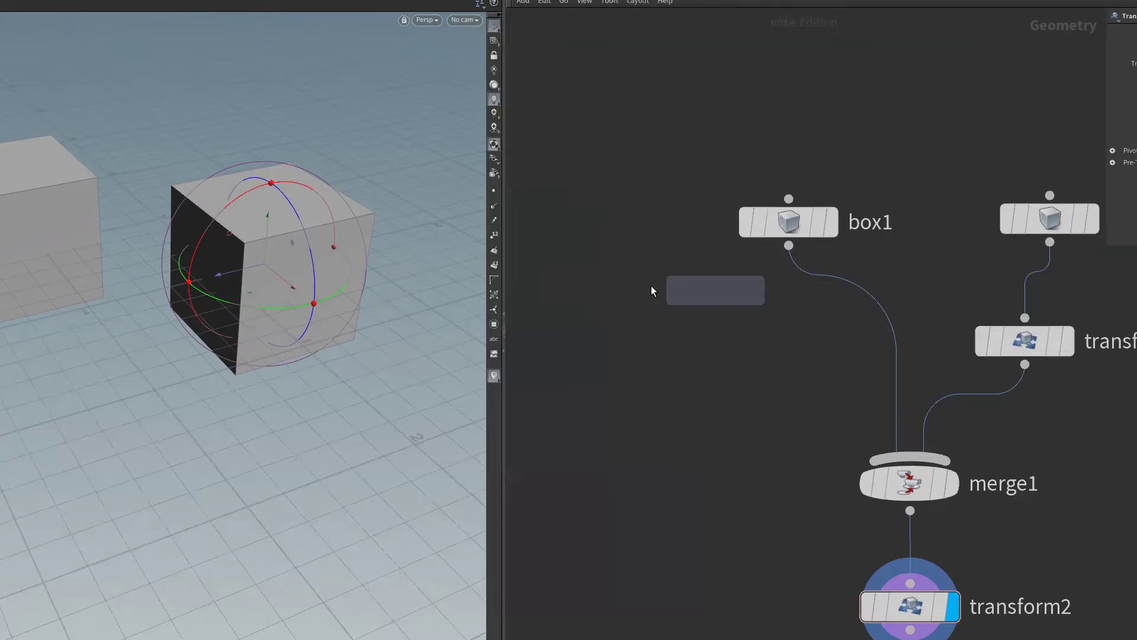
{"action": "left_click", "coordinate": [627, 284]}
{"action": "left_click", "coordinate": [641, 271]}
{"action": "left_click_drag", "start_coordinate": [599, 279], "coordinate": [582, 287]}
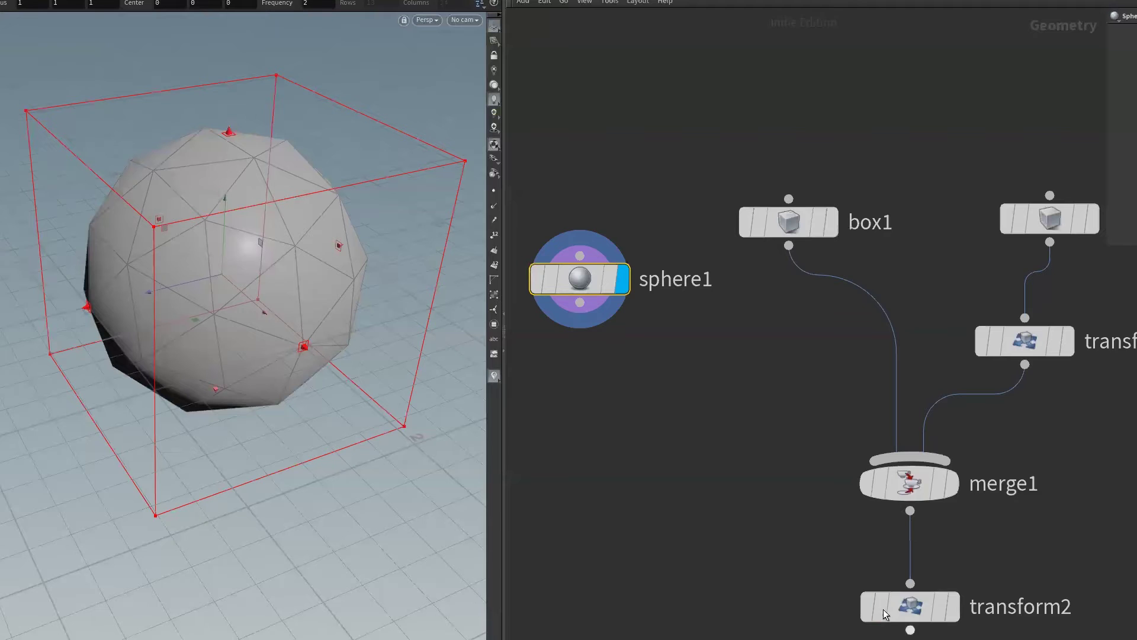
- Move merge1 lower and wire sphere1 into it
{"action": "left_click_drag", "start_coordinate": [900, 610], "coordinate": [908, 638]}
{"action": "left_click_drag", "start_coordinate": [909, 483], "coordinate": [905, 527]}
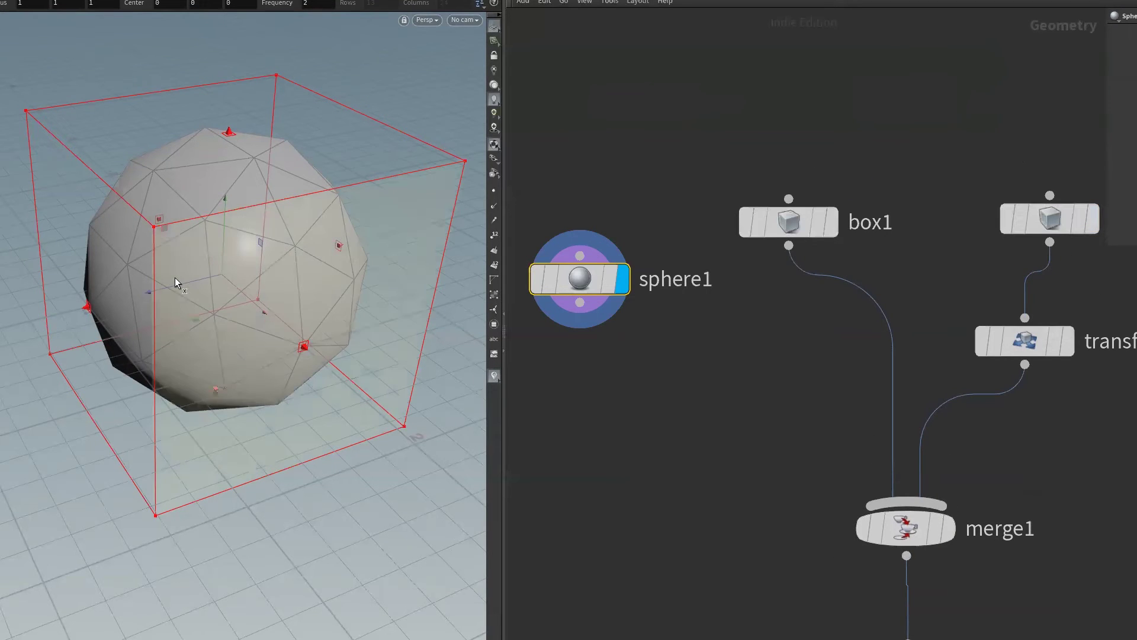
{"action": "mouse_move", "coordinate": [580, 303]}
{"action": "left_mouse_down"}
{"action": "mouse_move", "coordinate": [680, 481]}
{"action": "mouse_move", "coordinate": [915, 522]}
{"action": "left_mouse_up"}
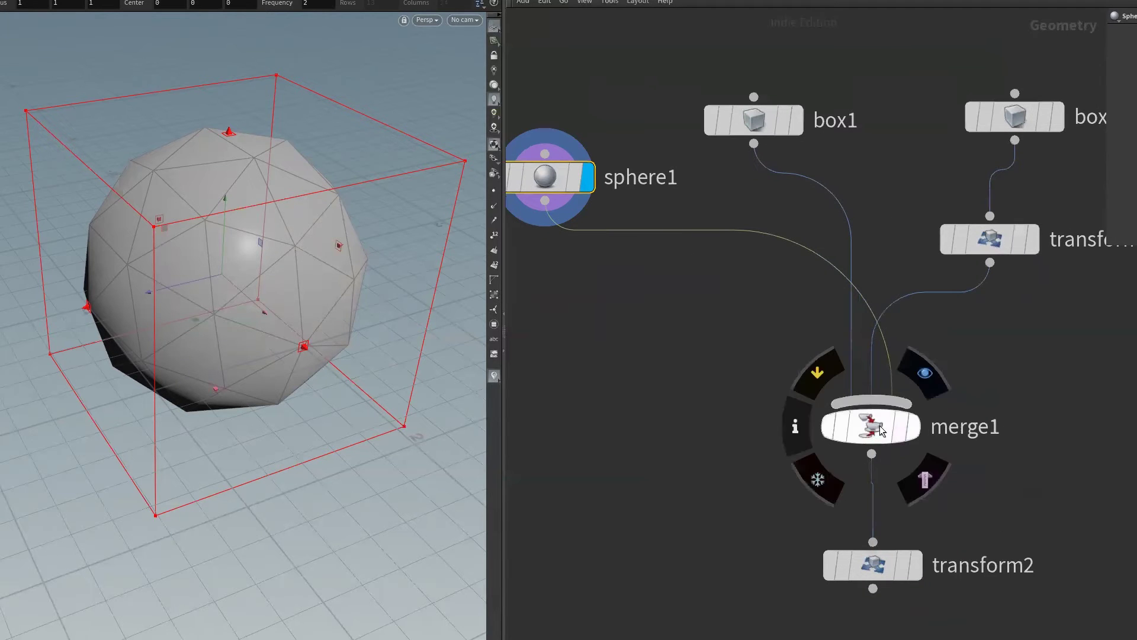
- Display merge1 then transform2, orbit the view, toggle wireframe and bring up shading modes
{"action": "left_click", "coordinate": [910, 437]}
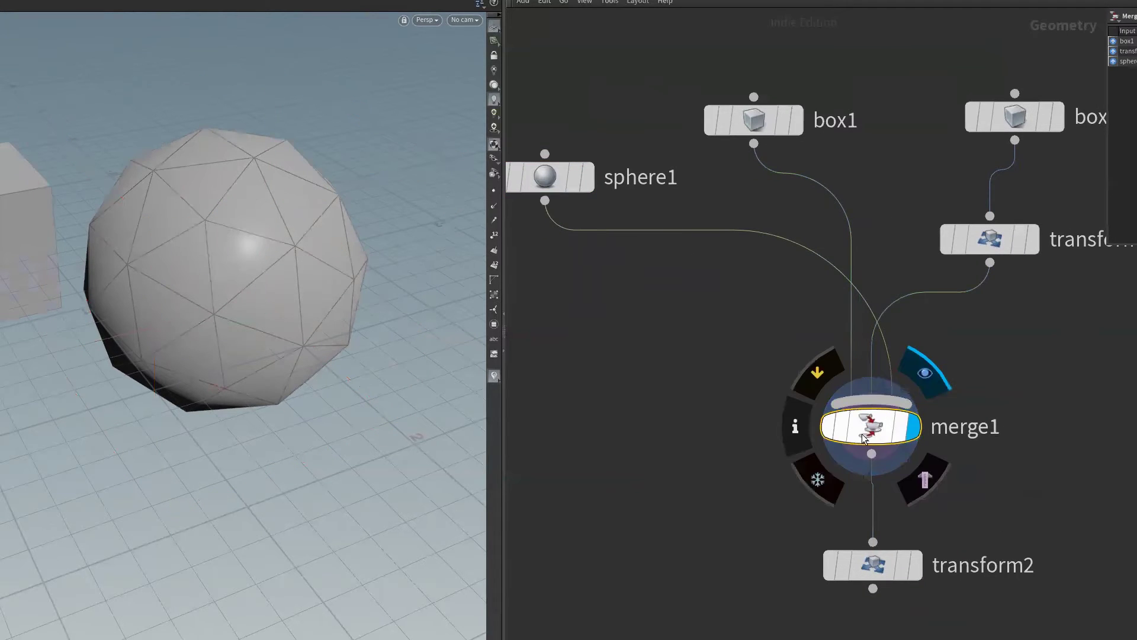
{"action": "mouse_move", "coordinate": [300, 460]}
{"action": "left_mouse_down", "text": "alt"}
{"action": "mouse_move", "coordinate": [294, 472]}
{"action": "mouse_move", "coordinate": [218, 489]}
{"action": "mouse_move", "coordinate": [220, 477]}
{"action": "left_mouse_up", "text": "alt"}
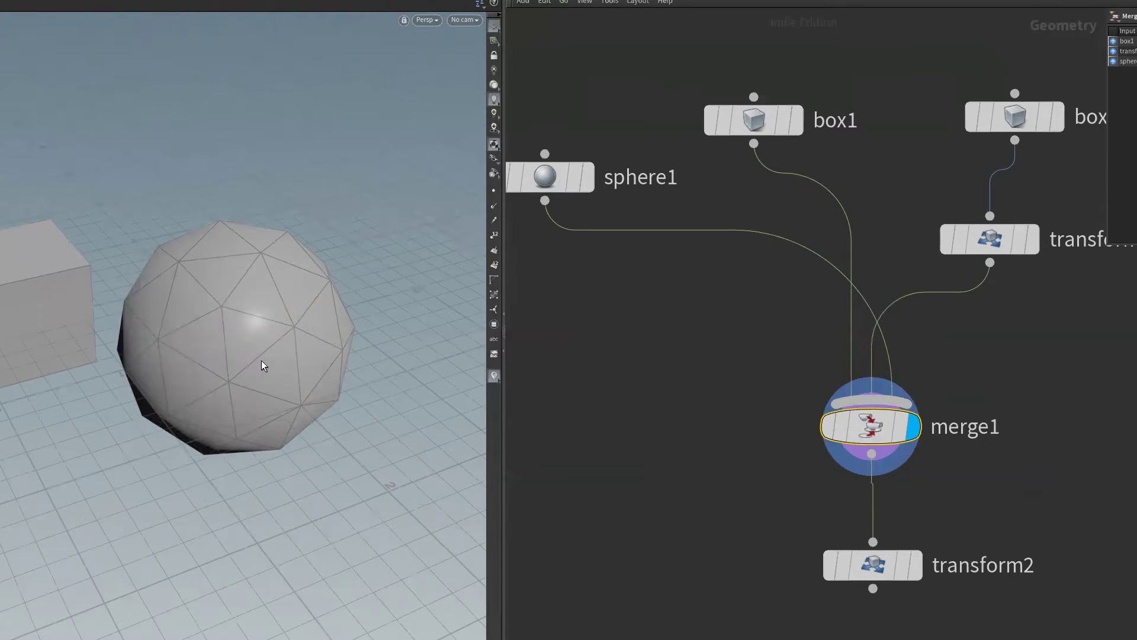
{"action": "left_click", "coordinate": [906, 570]}
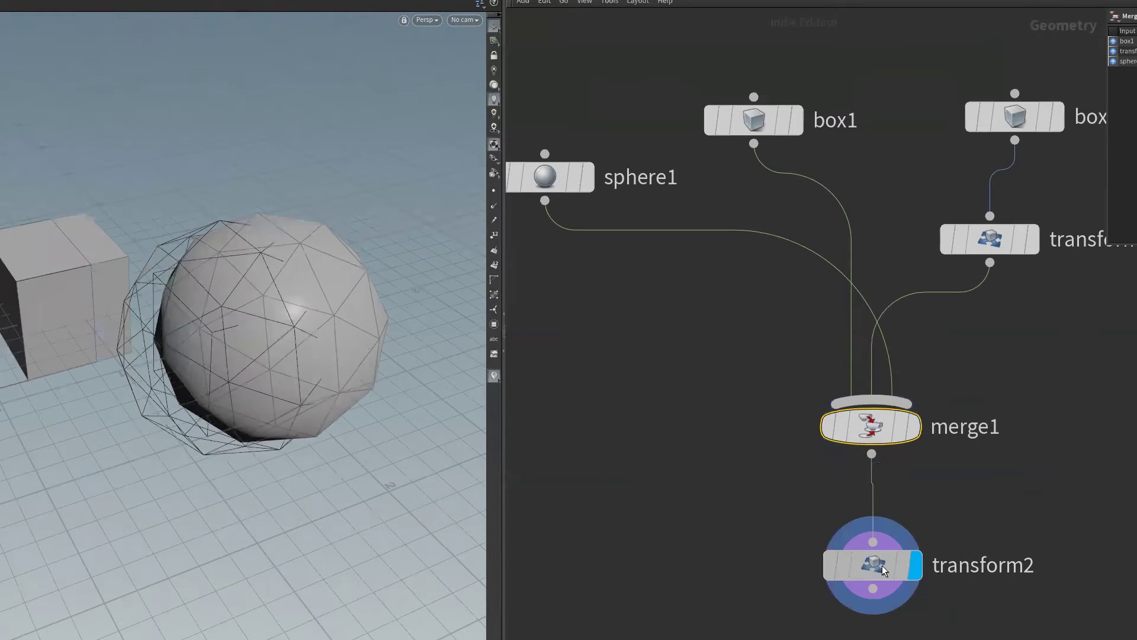
{"action": "mouse_move", "coordinate": [223, 505]}
{"action": "left_mouse_down", "text": "alt"}
{"action": "mouse_move", "coordinate": [261, 474]}
{"action": "mouse_move", "coordinate": [211, 482]}
{"action": "mouse_move", "coordinate": [300, 465]}
{"action": "mouse_move", "coordinate": [208, 487]}
{"action": "left_mouse_up", "text": "alt"}
{"action": "key", "text": "w"}
{"action": "key", "text": "w"}
{"action": "key", "text": "w"}
{"action": "key", "text": "w"}
{"action": "key", "text": "w"}
{"action": "key", "text": "w"}
{"action": "key", "text": "w"}
{"action": "key", "text": "w"}
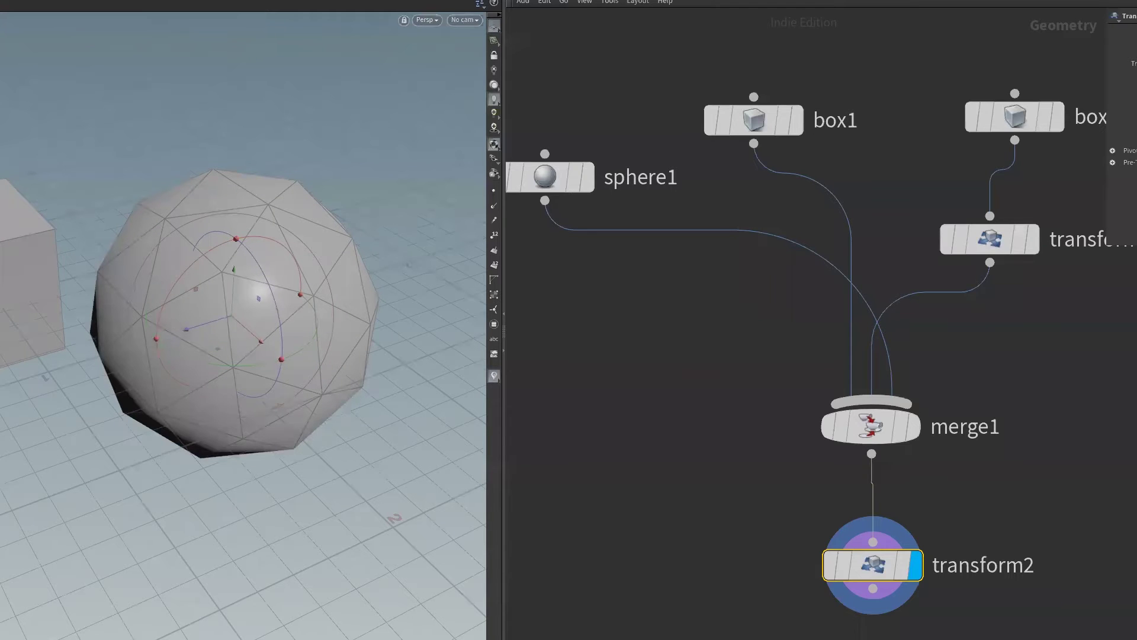
{"action": "key", "text": "shift+w"}
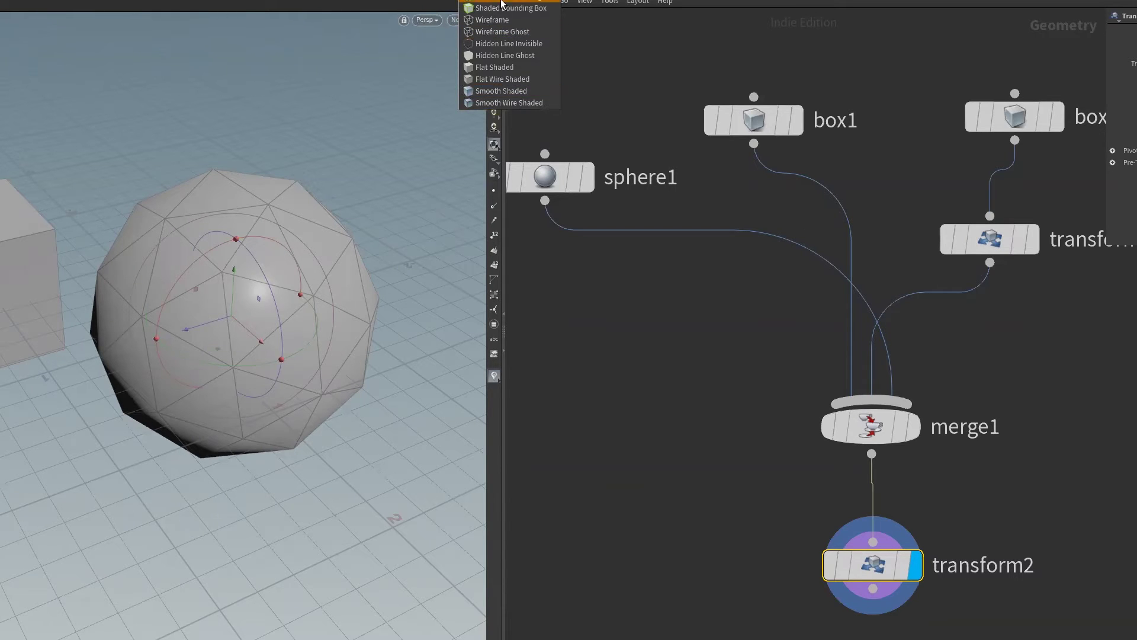
- Dismiss the shading menu, toggle wireframe back and frame all network nodes
{"action": "left_click", "coordinate": [549, 377]}
{"action": "key", "text": "w"}
{"action": "key", "text": "w"}
{"action": "middle_click_drag", "start_coordinate": [809, 527], "coordinate": [794, 493]}
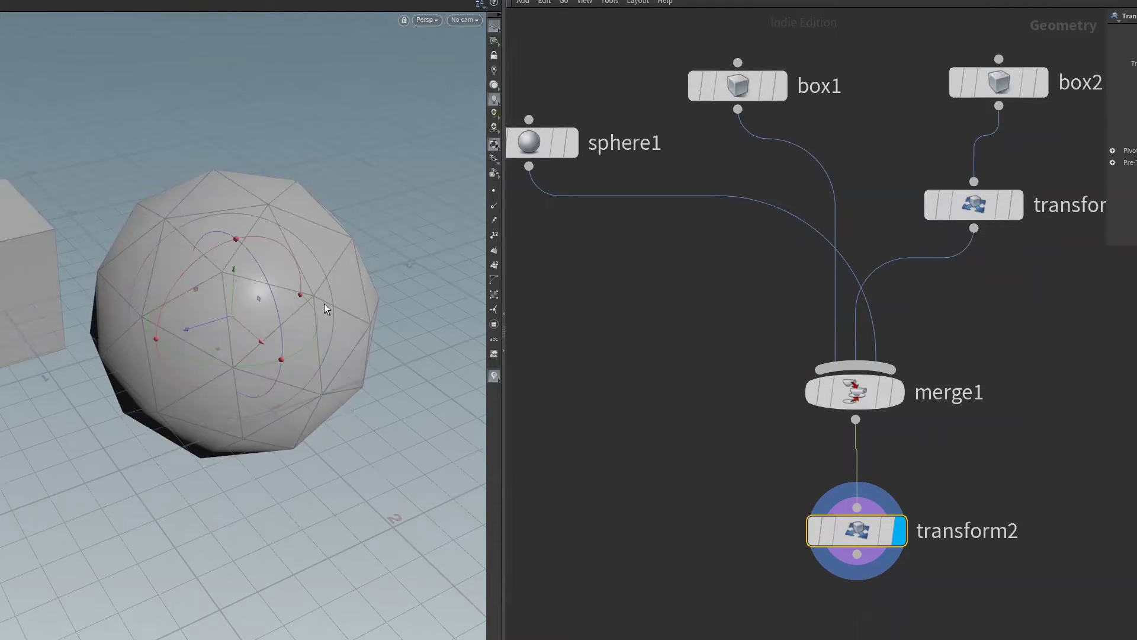
{"action": "middle_click_drag", "start_coordinate": [765, 382], "coordinate": [711, 422]}
{"action": "key", "text": "h"}
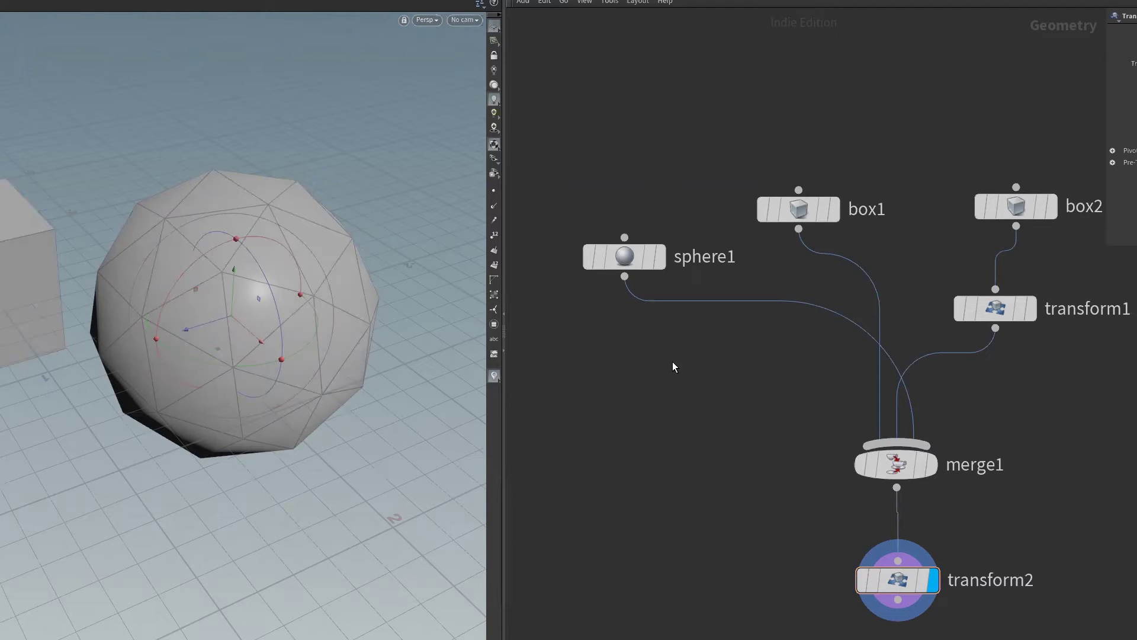
- Insert a transform3 node between sphere1 and merge1 and offset the sphere sideways
{"action": "key", "text": "Tab"}
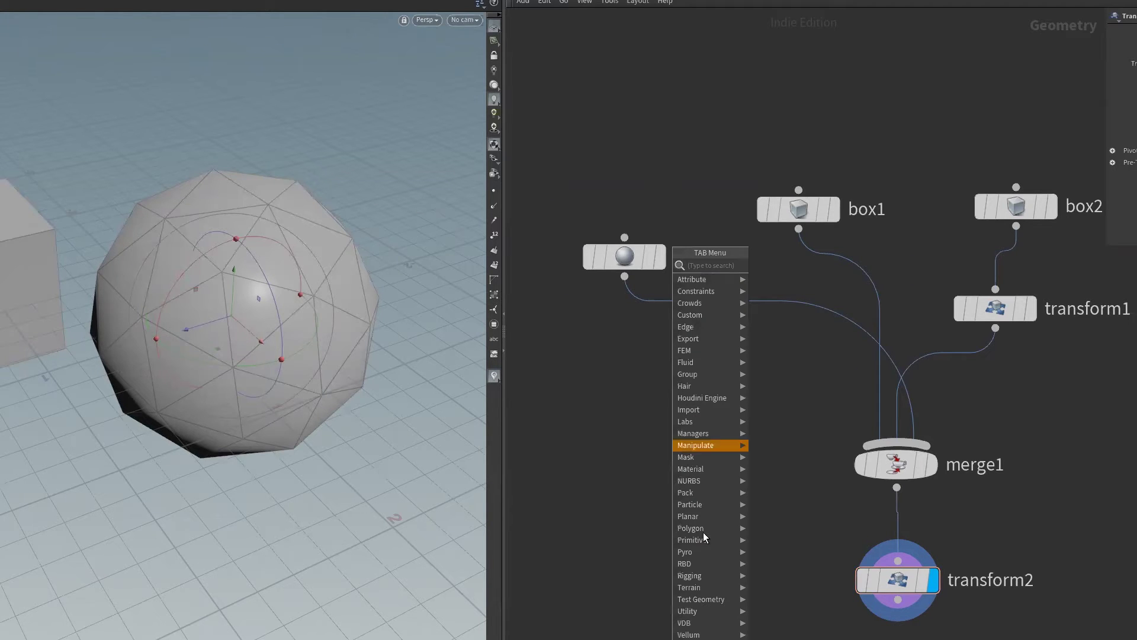
{"action": "left_click", "coordinate": [729, 610]}
{"action": "mouse_move", "coordinate": [767, 308]}
{"action": "left_mouse_down"}
{"action": "mouse_move", "coordinate": [783, 347]}
{"action": "mouse_move", "coordinate": [763, 340]}
{"action": "left_mouse_up"}
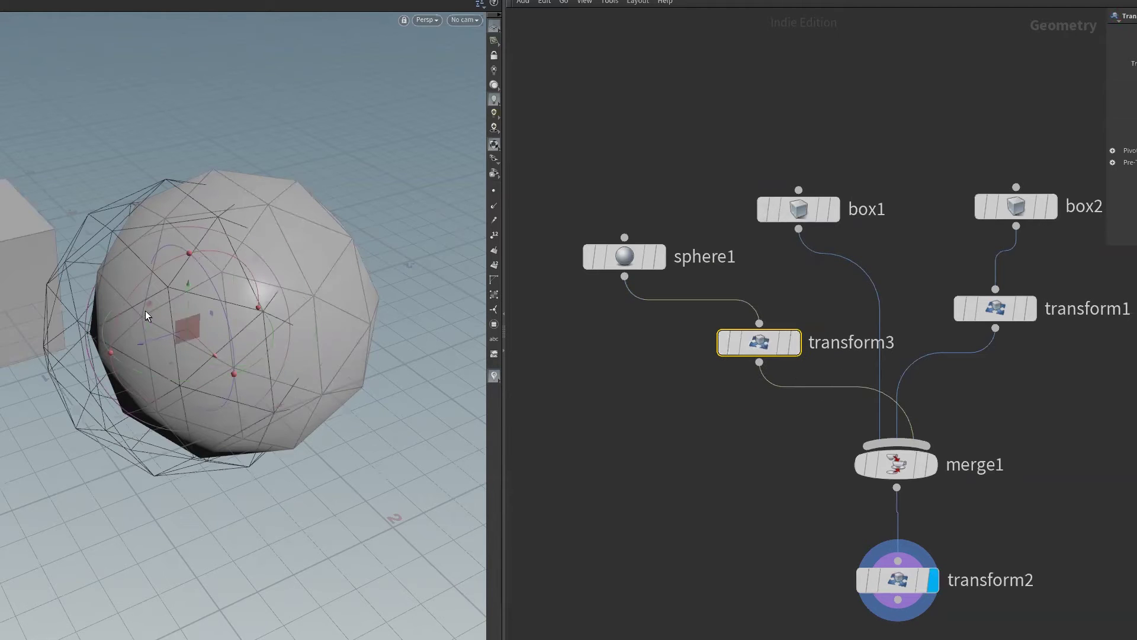
{"action": "left_click_drag", "start_coordinate": [150, 339], "coordinate": [409, 251]}
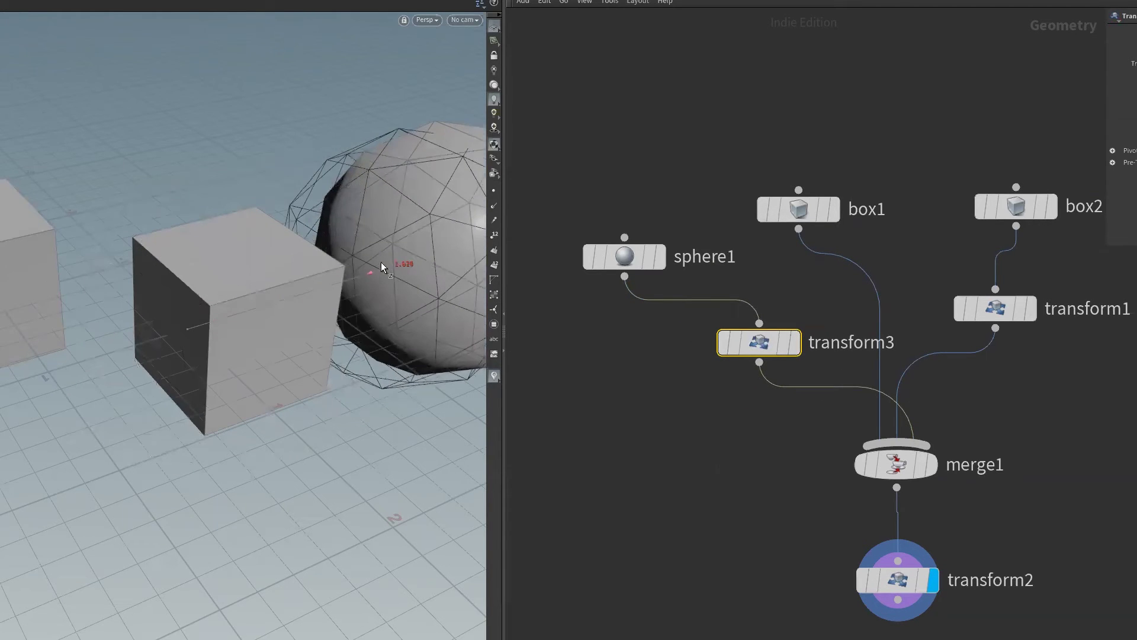
{"action": "left_click_drag", "start_coordinate": [253, 487], "coordinate": [178, 491], "text": "alt"}
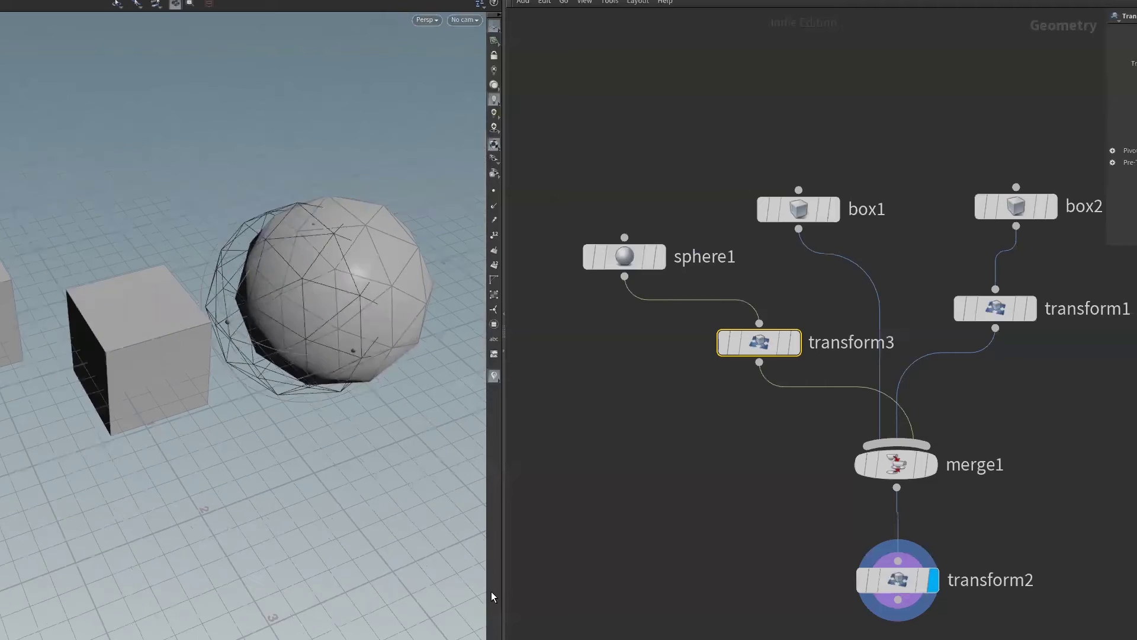
{"action": "middle_click_drag", "start_coordinate": [853, 605], "coordinate": [690, 500]}
{"action": "left_click", "coordinate": [741, 481]}
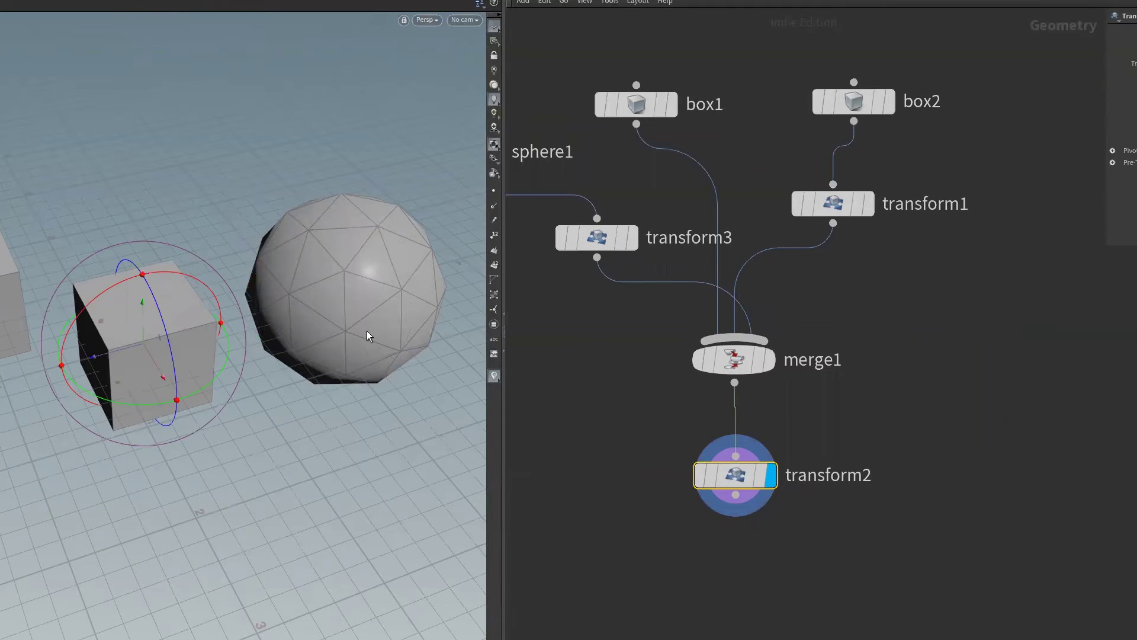
{"action": "middle_click_drag", "start_coordinate": [690, 485], "coordinate": [699, 505]}
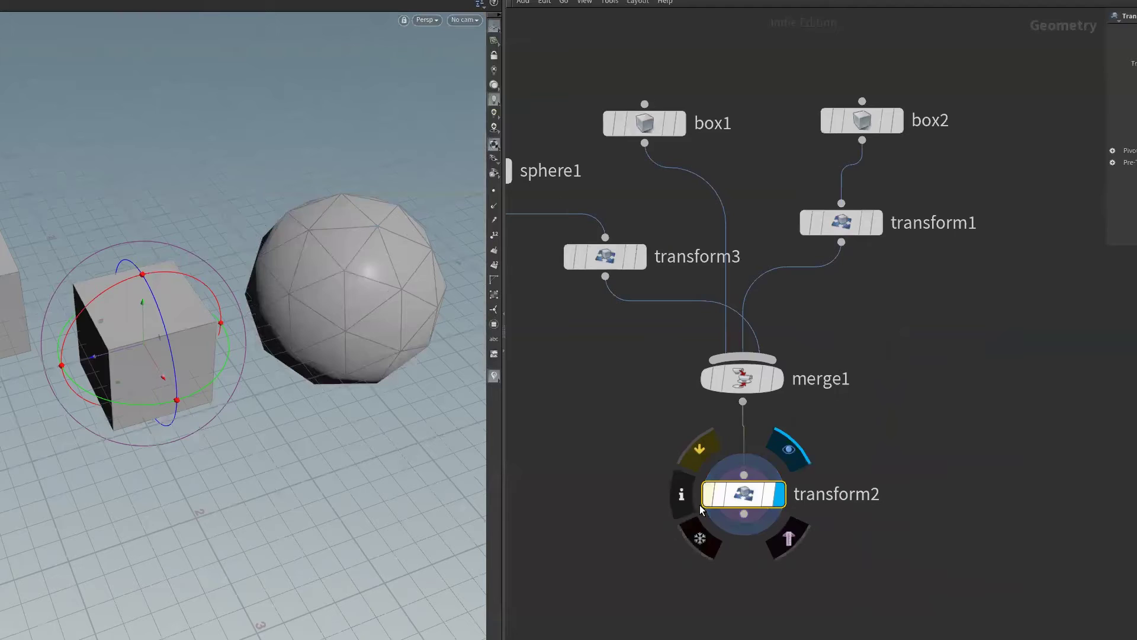
{"action": "key", "text": "u"}
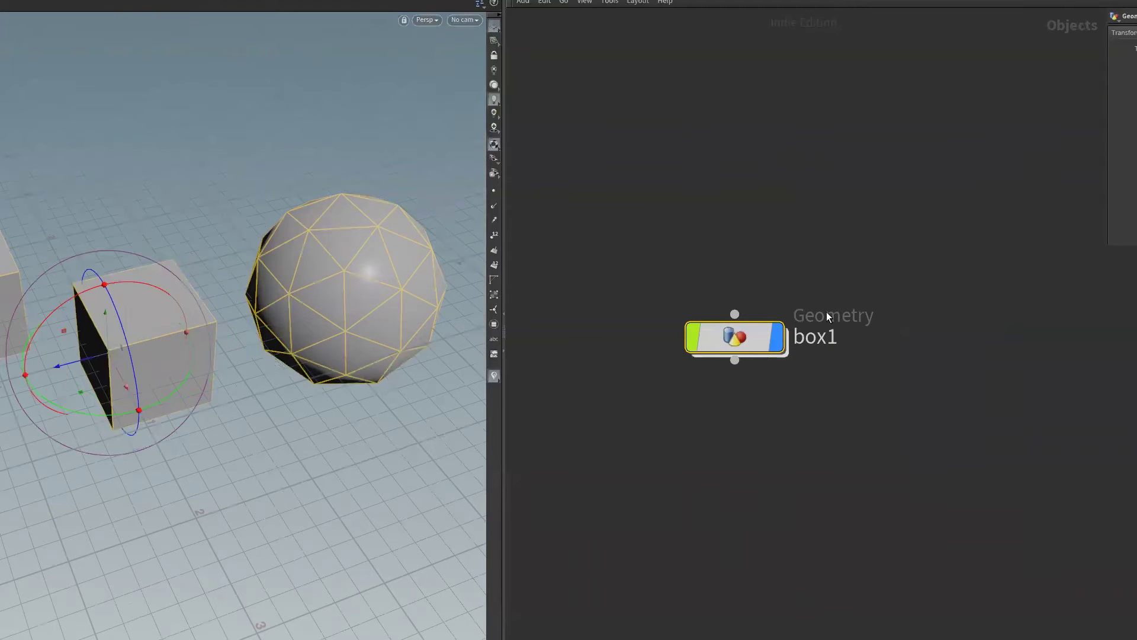
{"action": "double_click", "coordinate": [734, 336]}
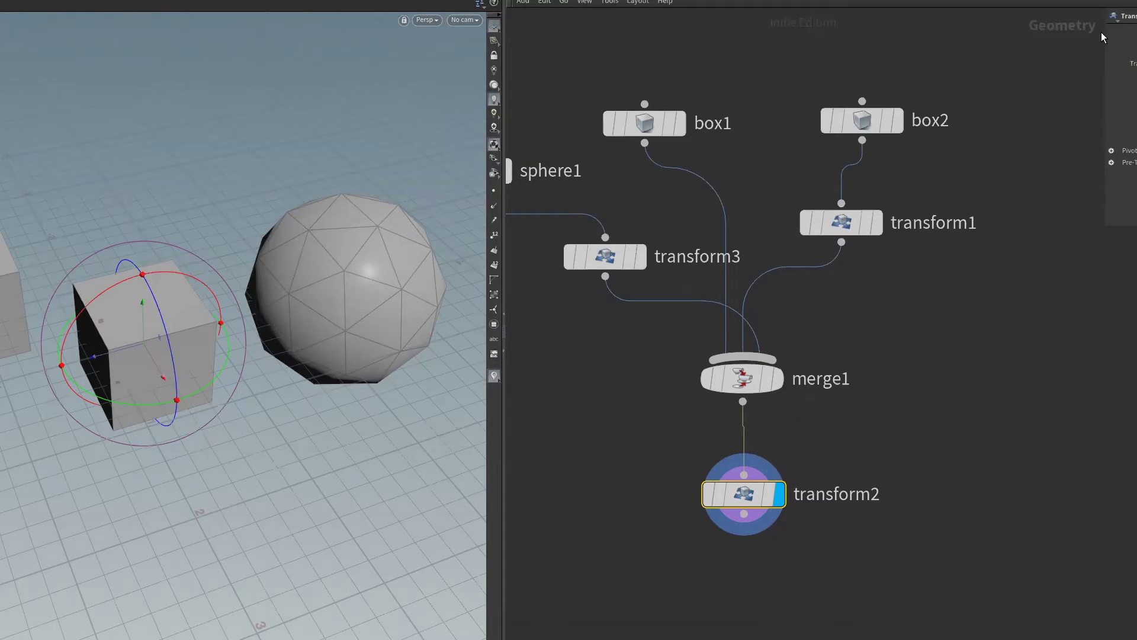
{"action": "middle_click_drag", "start_coordinate": [1010, 167], "coordinate": [1029, 279]}
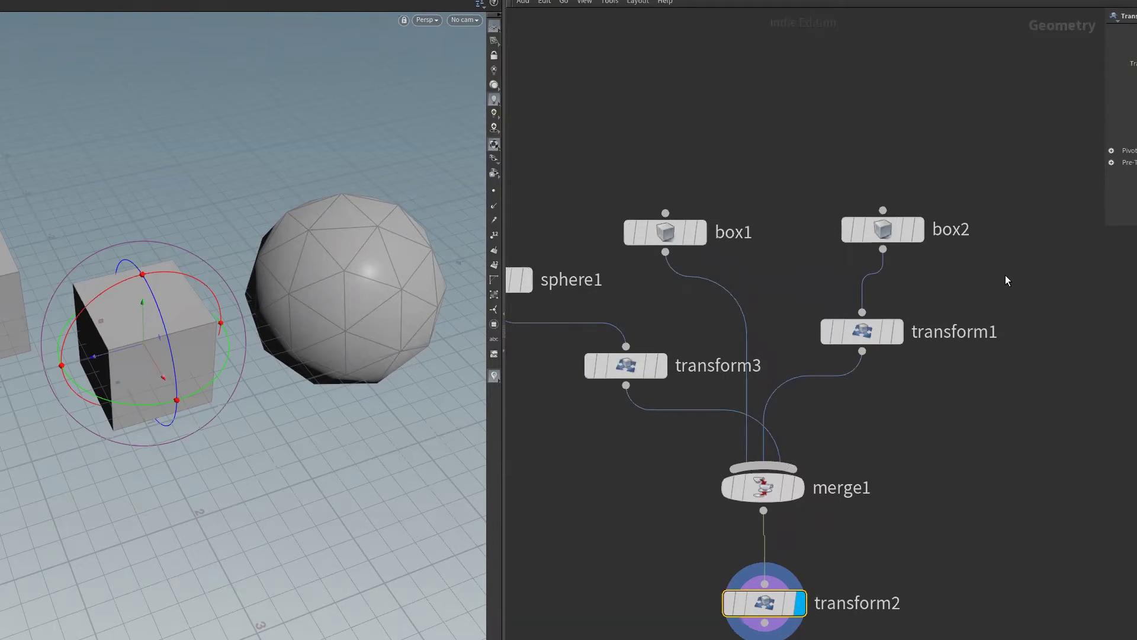
{"action": "key", "text": "u"}
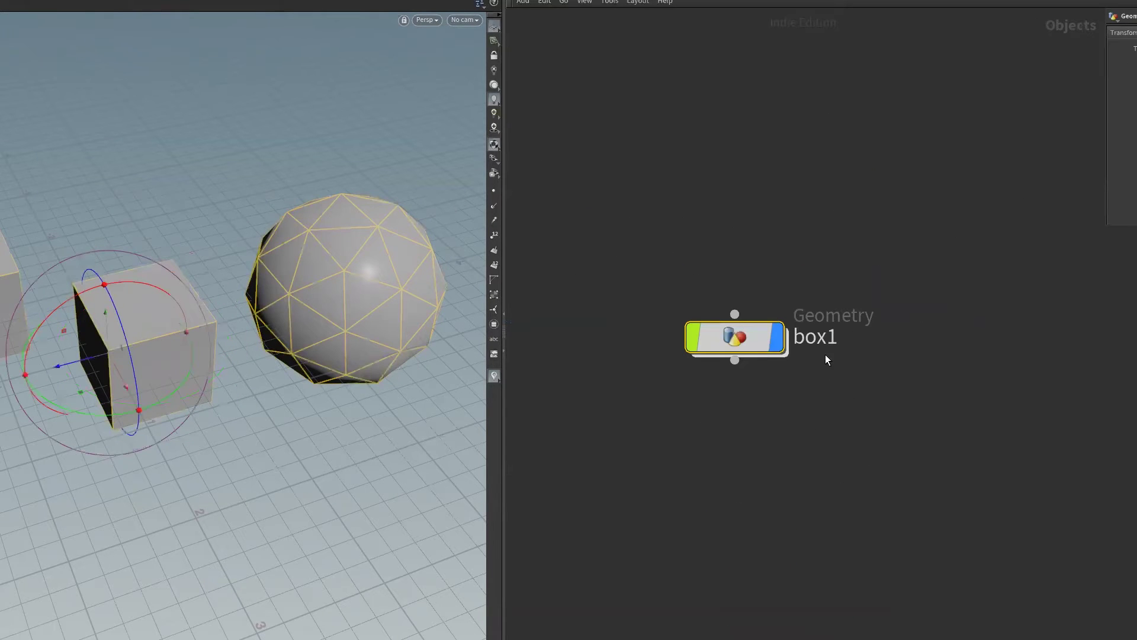
{"action": "double_click", "coordinate": [748, 345]}
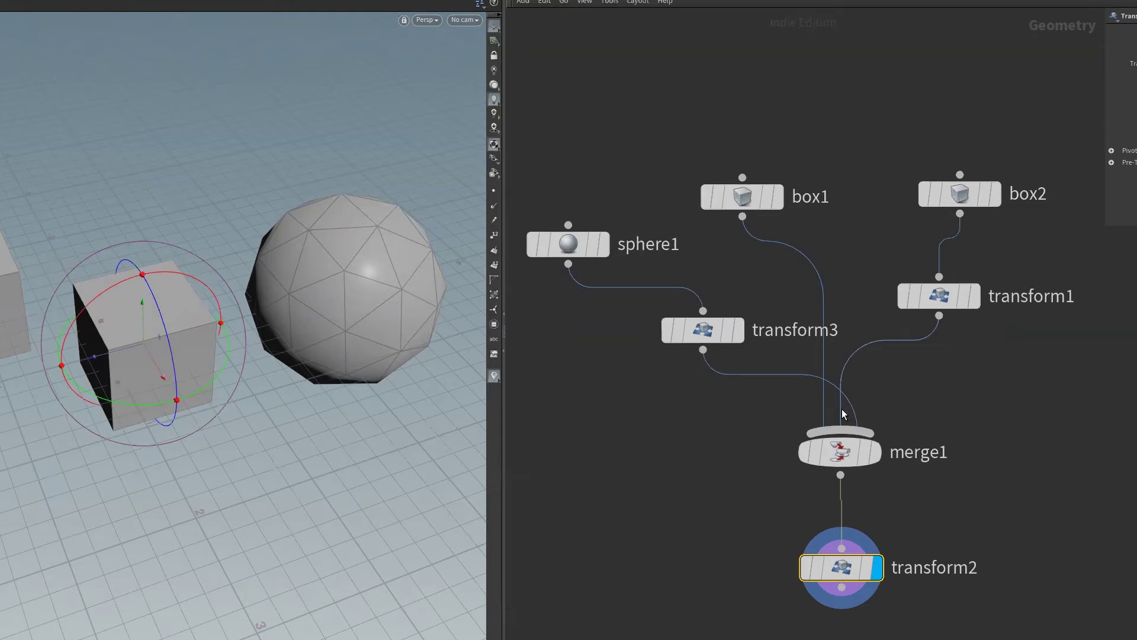
- Auto-layout the network and drag box1, box2 and transform2 into place
{"action": "middle_click_drag", "start_coordinate": [844, 413], "coordinate": [847, 406]}
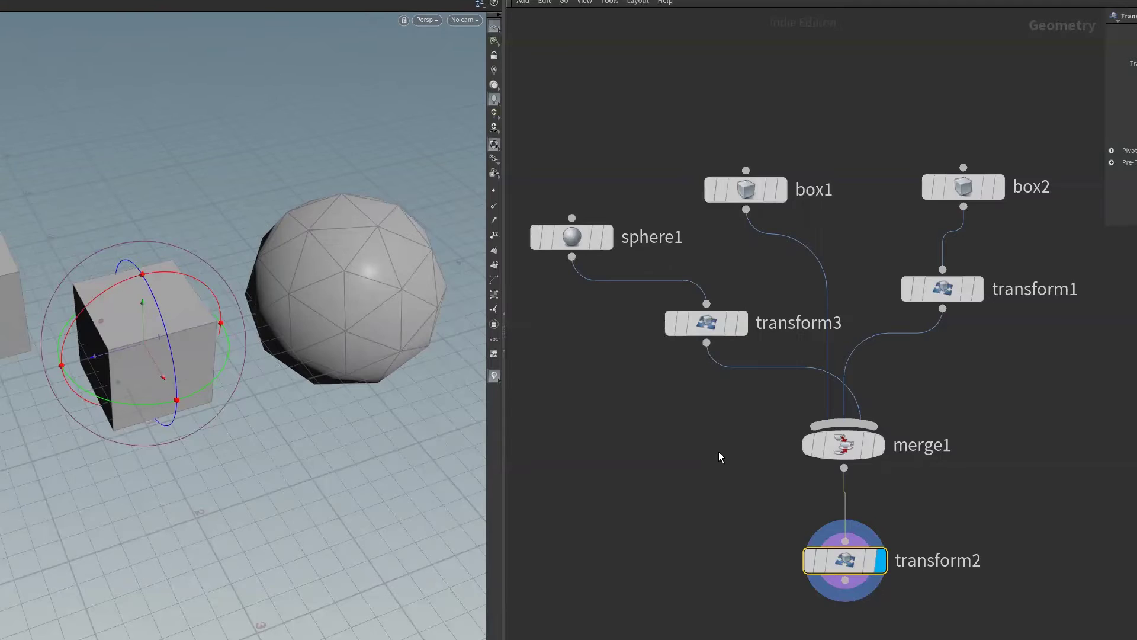
{"action": "key", "text": "l"}
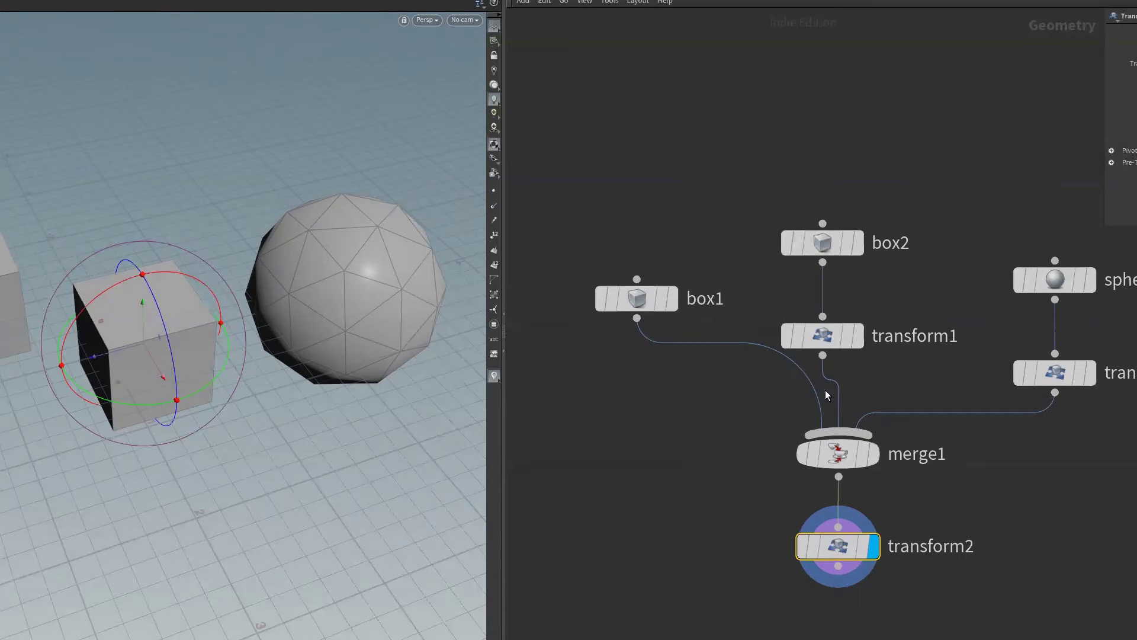
{"action": "left_click_drag", "start_coordinate": [641, 292], "coordinate": [603, 349]}
{"action": "left_click_drag", "start_coordinate": [808, 241], "coordinate": [873, 232]}
{"action": "left_click_drag", "start_coordinate": [847, 336], "coordinate": [851, 329]}
{"action": "left_click_drag", "start_coordinate": [848, 545], "coordinate": [740, 593]}
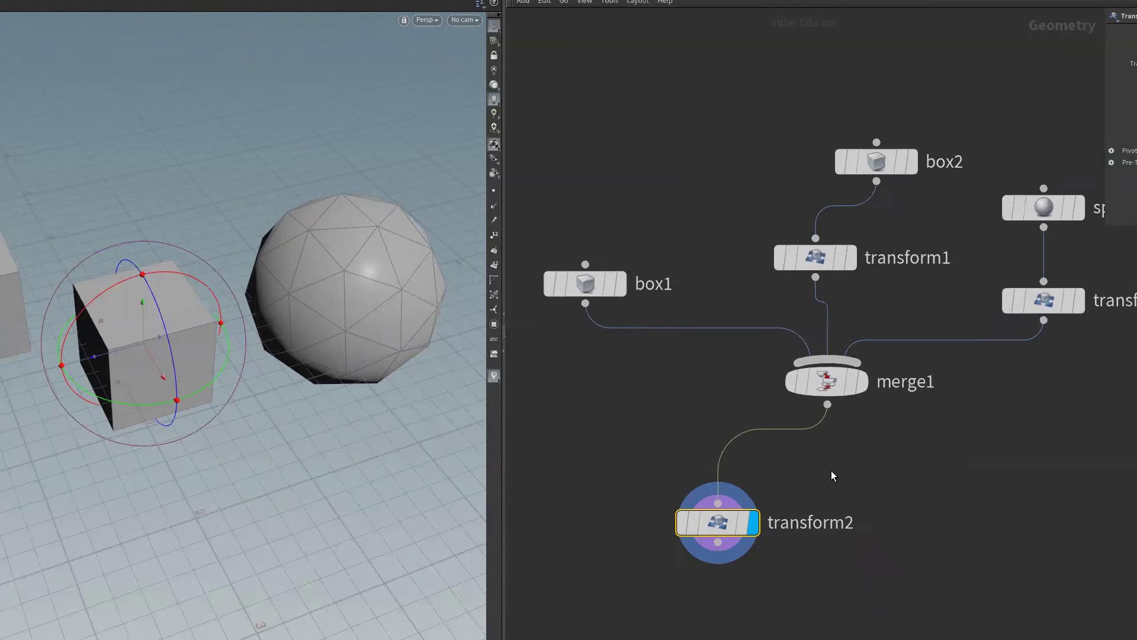
- Auto-arrange the nodes into tidy columns again and re-centre the network view
{"action": "key", "text": "l"}
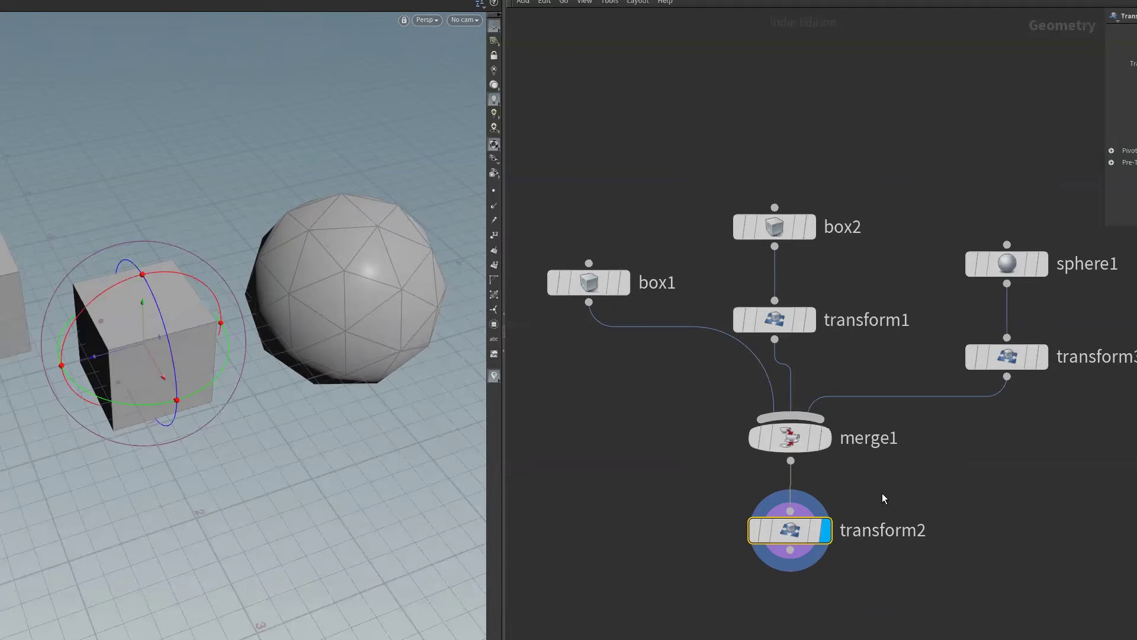
{"action": "middle_click_drag", "start_coordinate": [658, 474], "coordinate": [671, 449]}
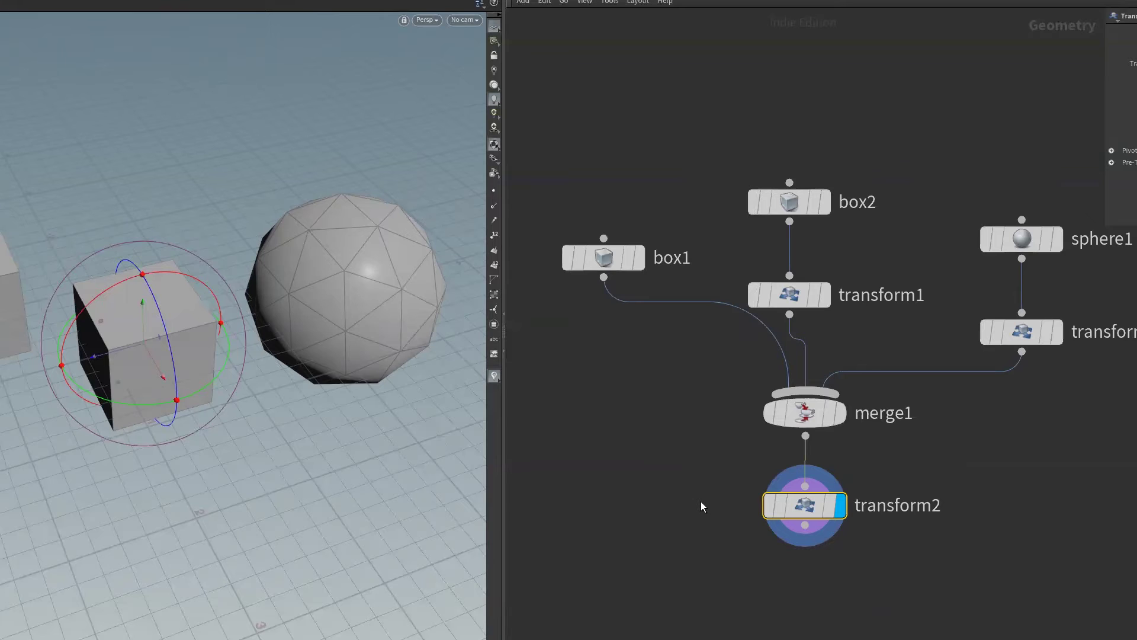
{"action": "middle_click_drag", "start_coordinate": [694, 526], "coordinate": [694, 544]}
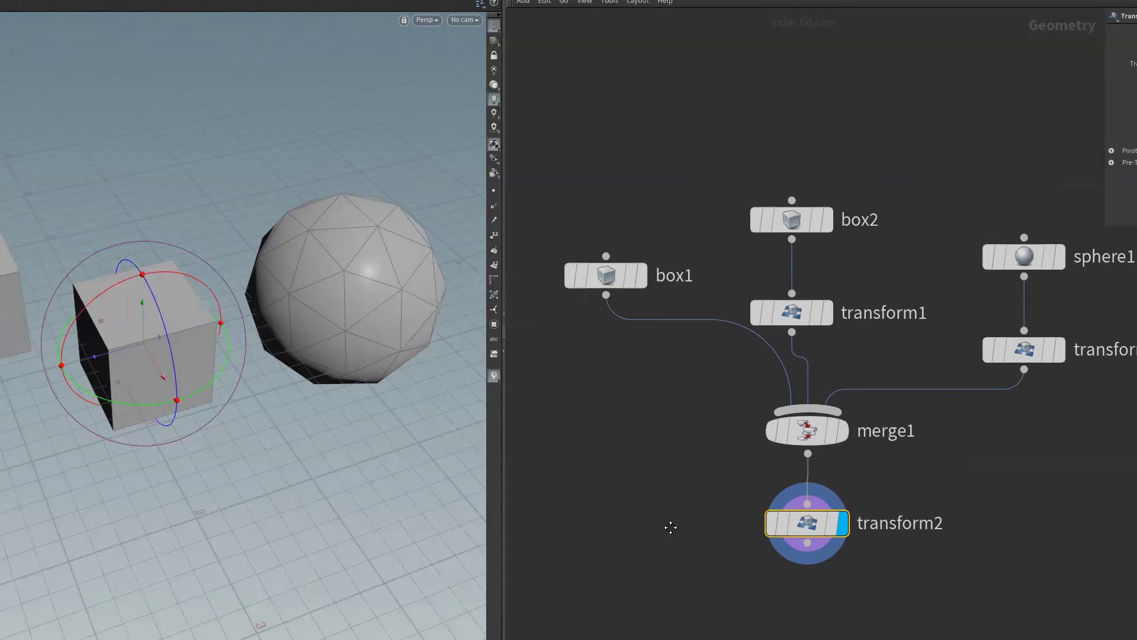
{"action": "middle_click_drag", "start_coordinate": [672, 526], "coordinate": [649, 510]}
{"action": "middle_click_drag", "start_coordinate": [1039, 456], "coordinate": [1030, 432]}
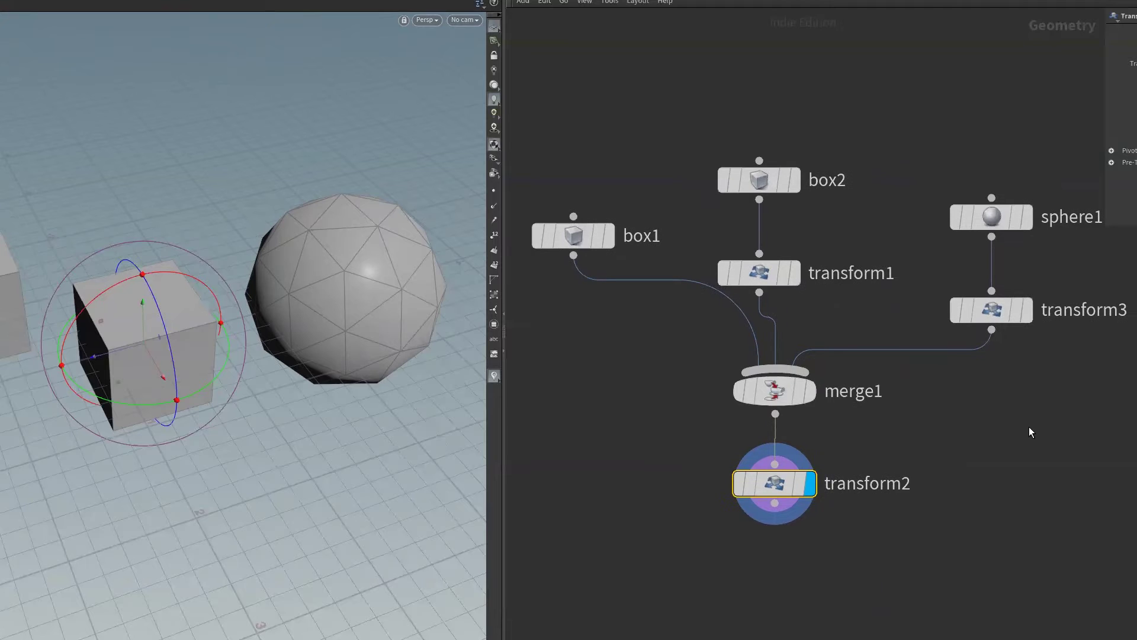
{"action": "middle_click_drag", "start_coordinate": [933, 520], "coordinate": [925, 507]}
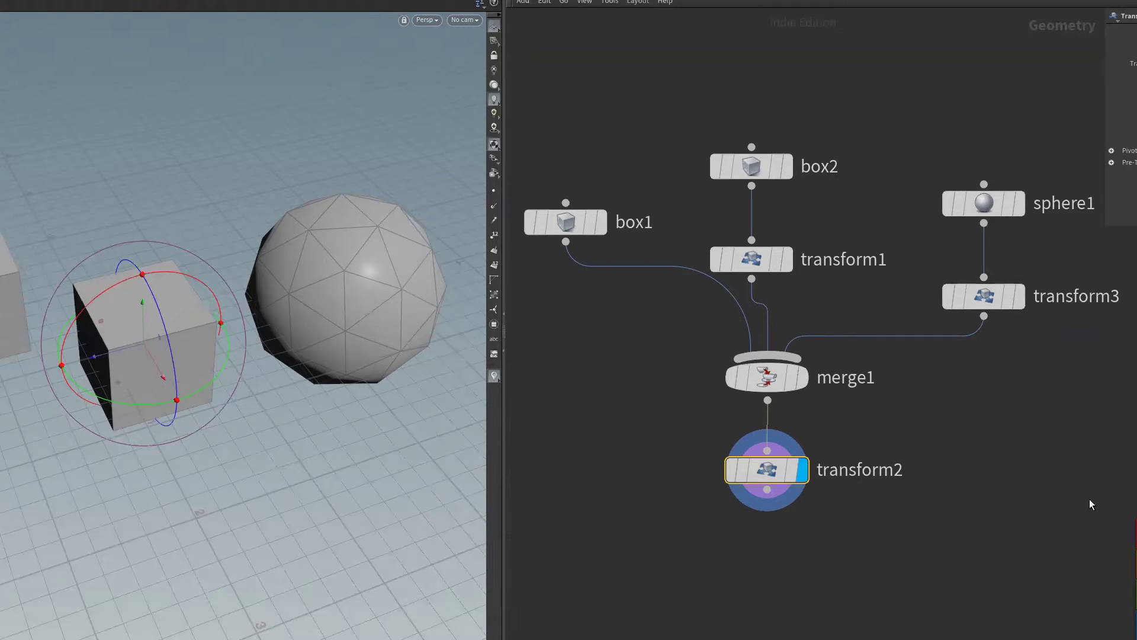
{"action": "mouse_move", "coordinate": [795, 483]}
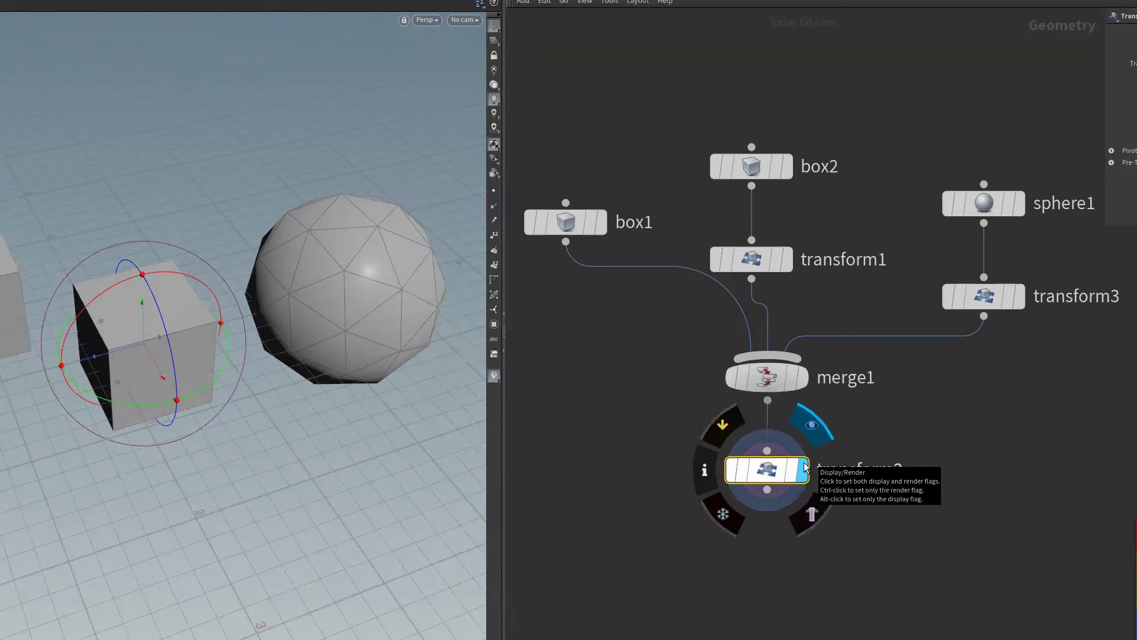
- Select sphere1 for orange, then box1, box2, transform1 and merge1 for blue
{"action": "left_click_drag", "start_coordinate": [897, 147], "coordinate": [1058, 238]}
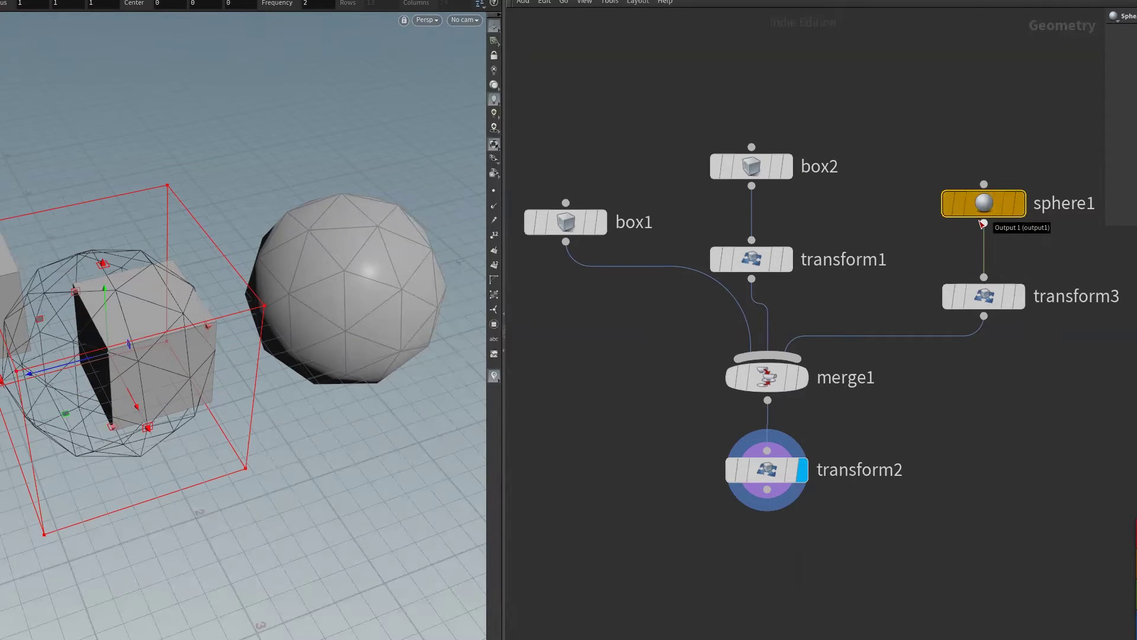
{"action": "middle_click_drag", "start_coordinate": [979, 324], "coordinate": [981, 384]}
{"action": "left_click_drag", "start_coordinate": [514, 169], "coordinate": [808, 459]}
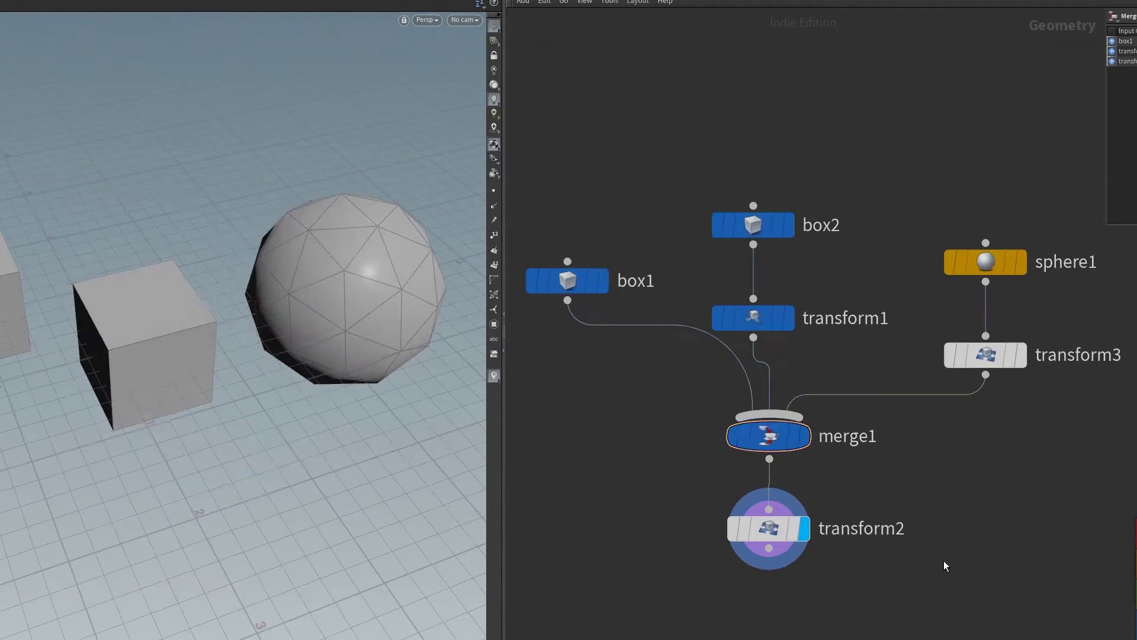
{"action": "middle_click_drag", "start_coordinate": [943, 560], "coordinate": [953, 538]}
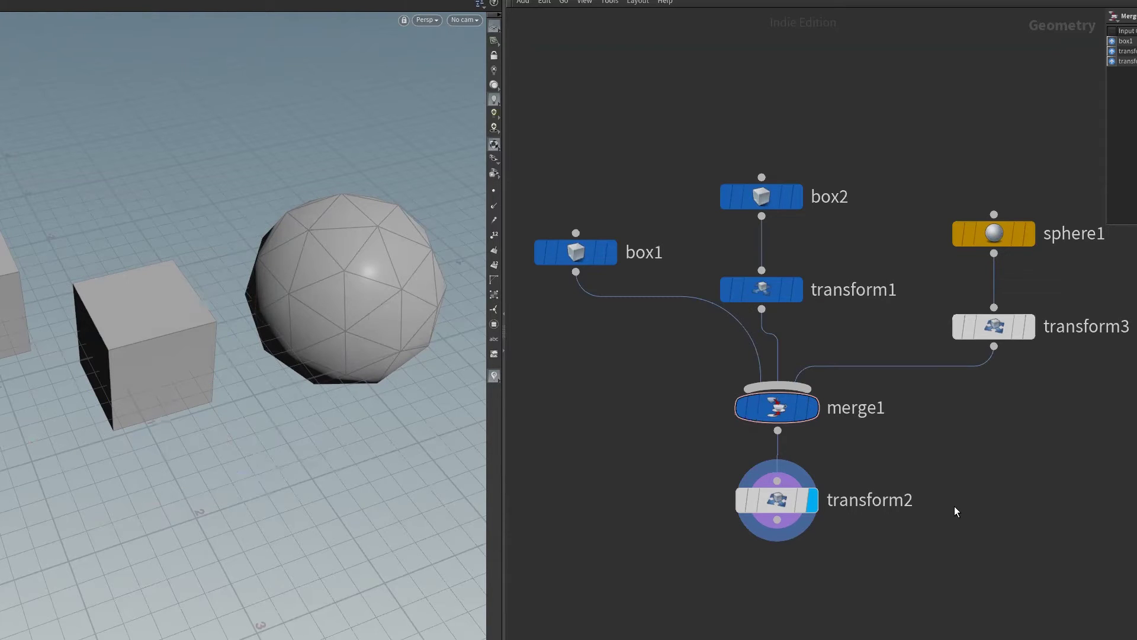
{"action": "middle_click_drag", "start_coordinate": [986, 482], "coordinate": [986, 487]}
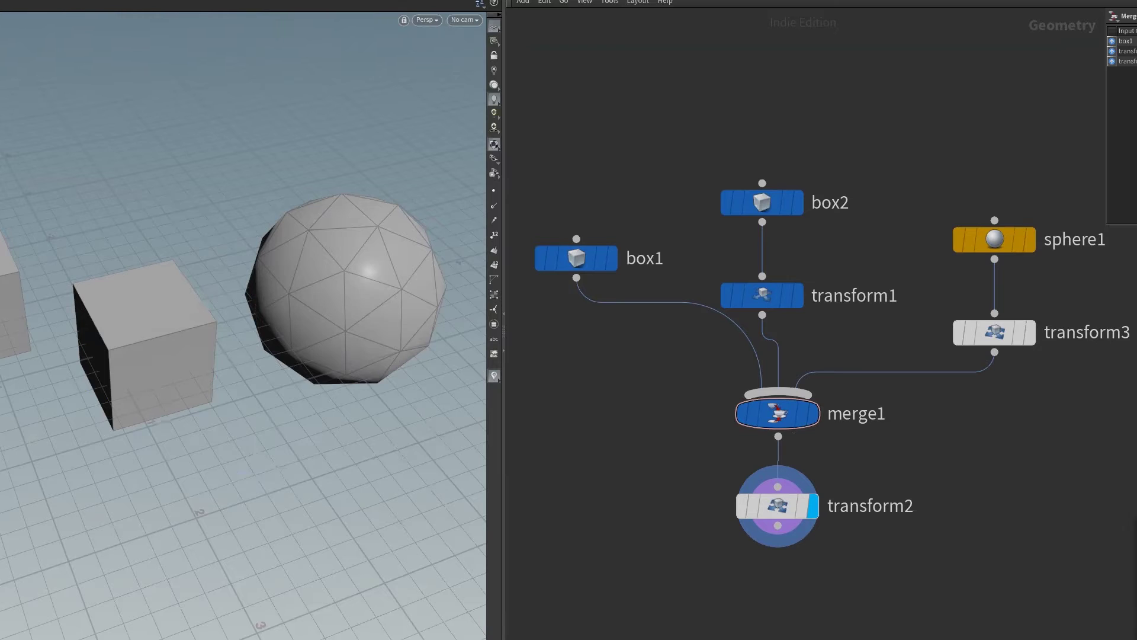
- Change node shapes: give transform2 a bone outline and select the five source nodes for stars
{"action": "key", "text": "z"}
{"action": "left_click_drag", "start_coordinate": [874, 590], "coordinate": [719, 471]}
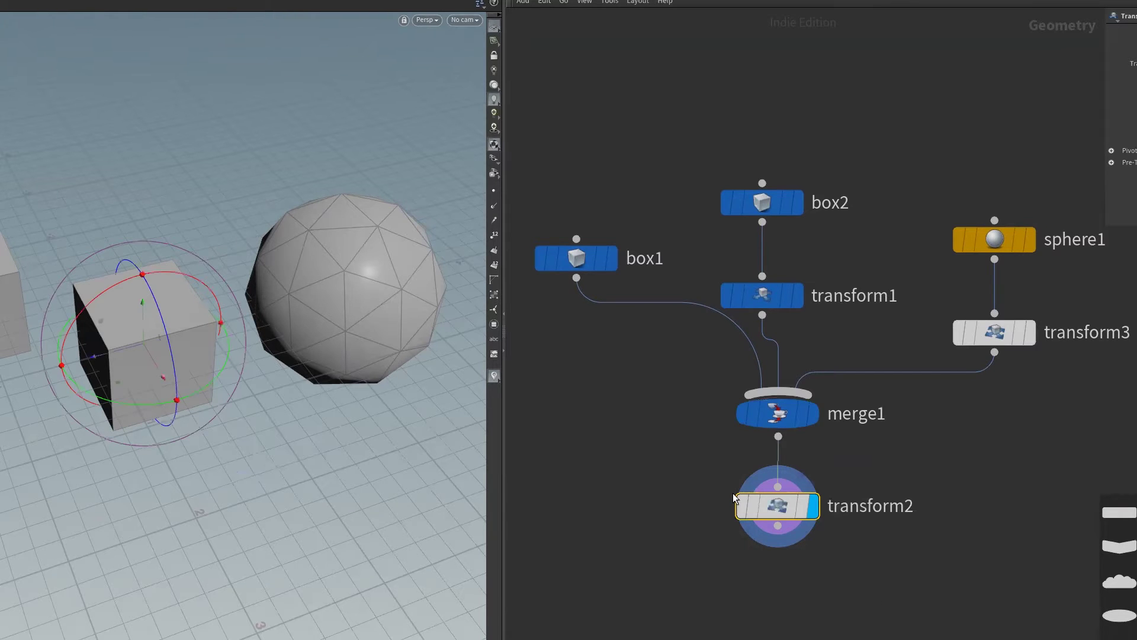
{"action": "left_click_drag", "start_coordinate": [1119, 545], "coordinate": [770, 509]}
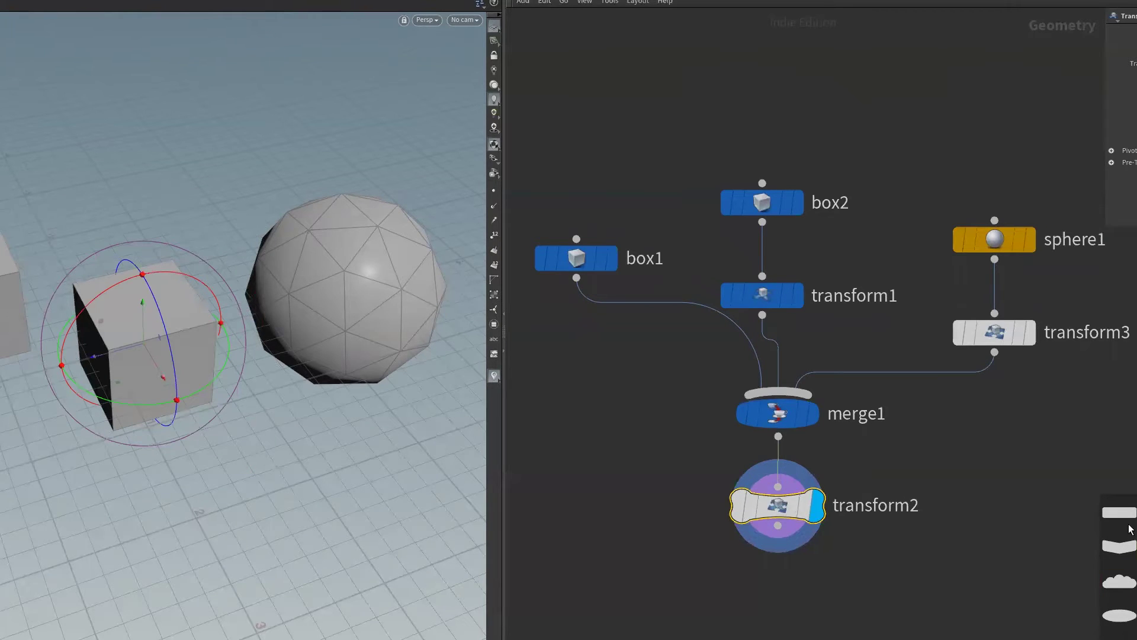
{"action": "middle_click_drag", "start_coordinate": [769, 524], "coordinate": [771, 554]}
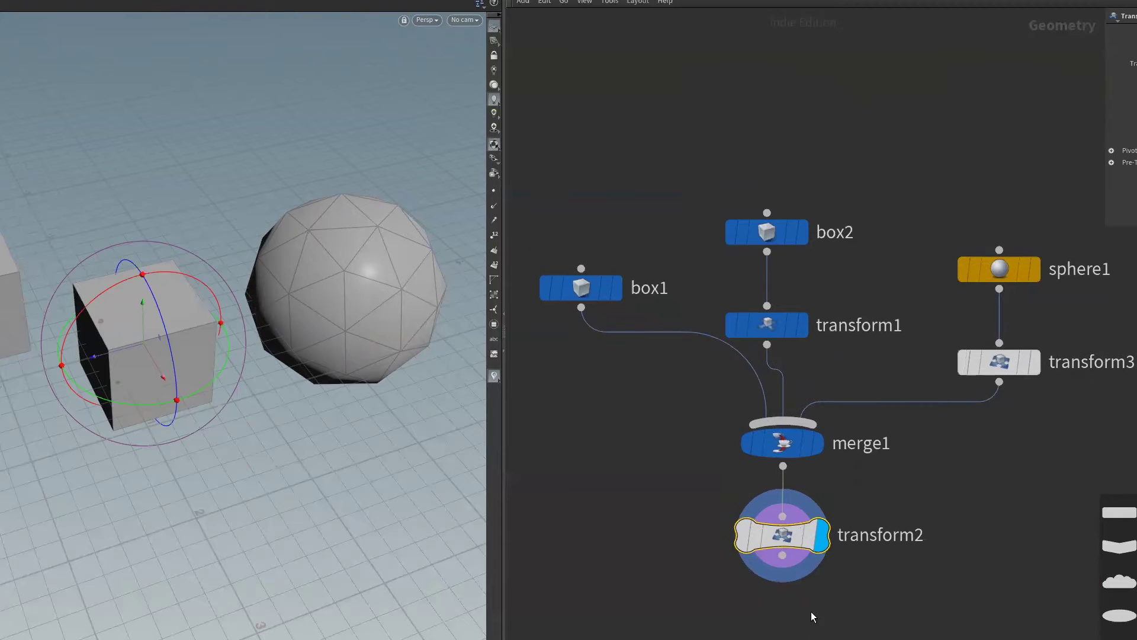
{"action": "left_click_drag", "start_coordinate": [572, 170], "coordinate": [1042, 371]}
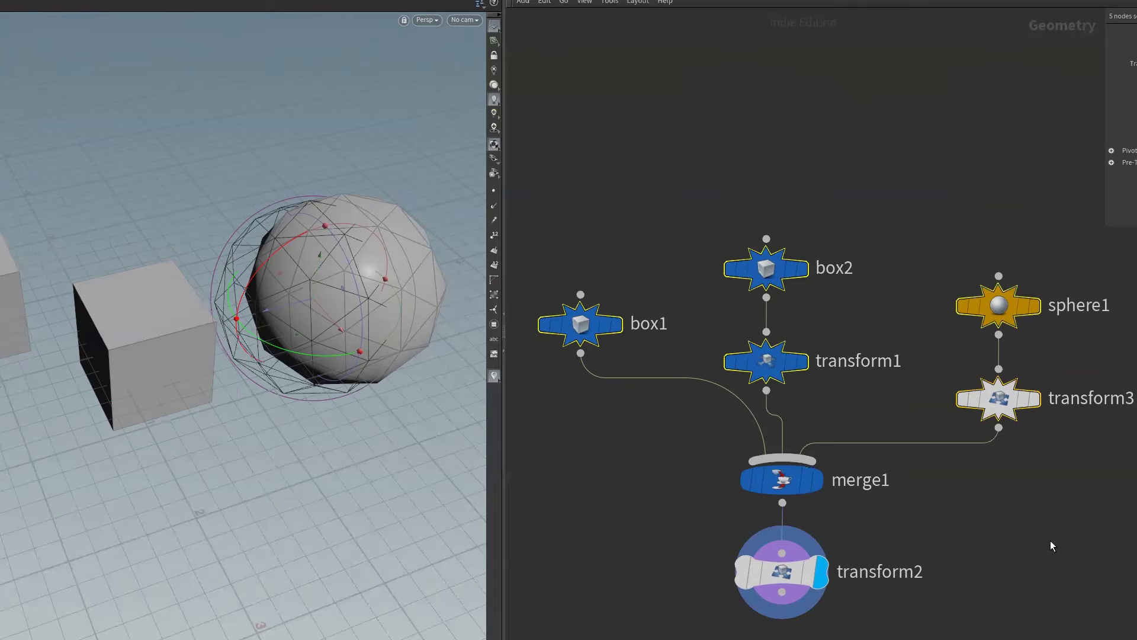
- Clear the selection and pick only transform3 to show its overlay on the sphere
{"action": "left_click", "coordinate": [1050, 541]}
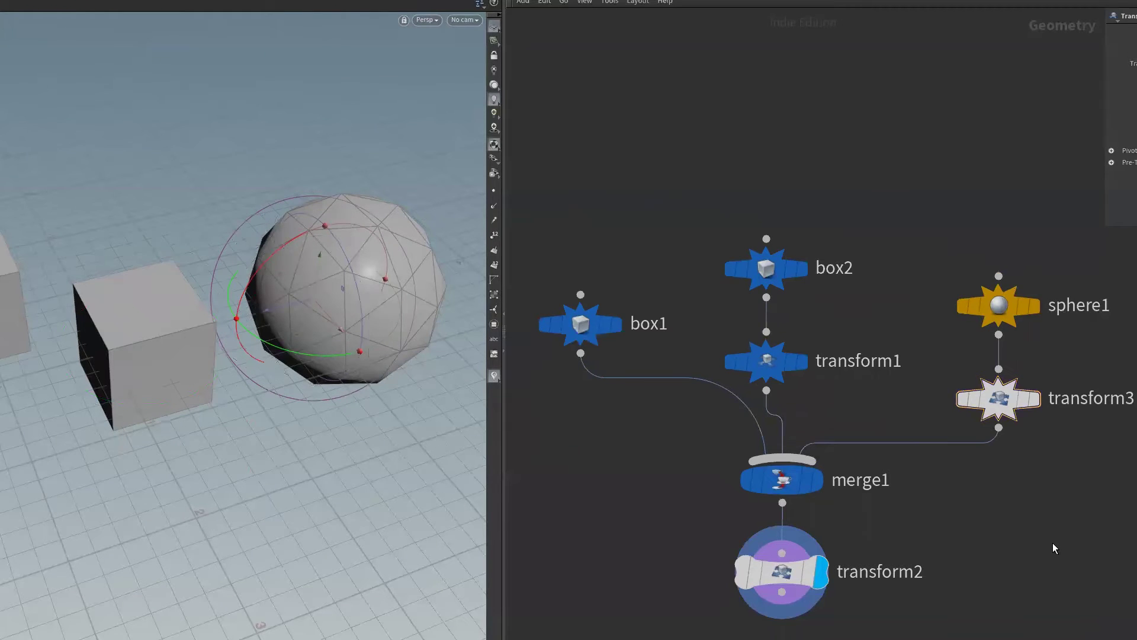
{"action": "middle_click_drag", "start_coordinate": [1053, 541], "coordinate": [1045, 559]}
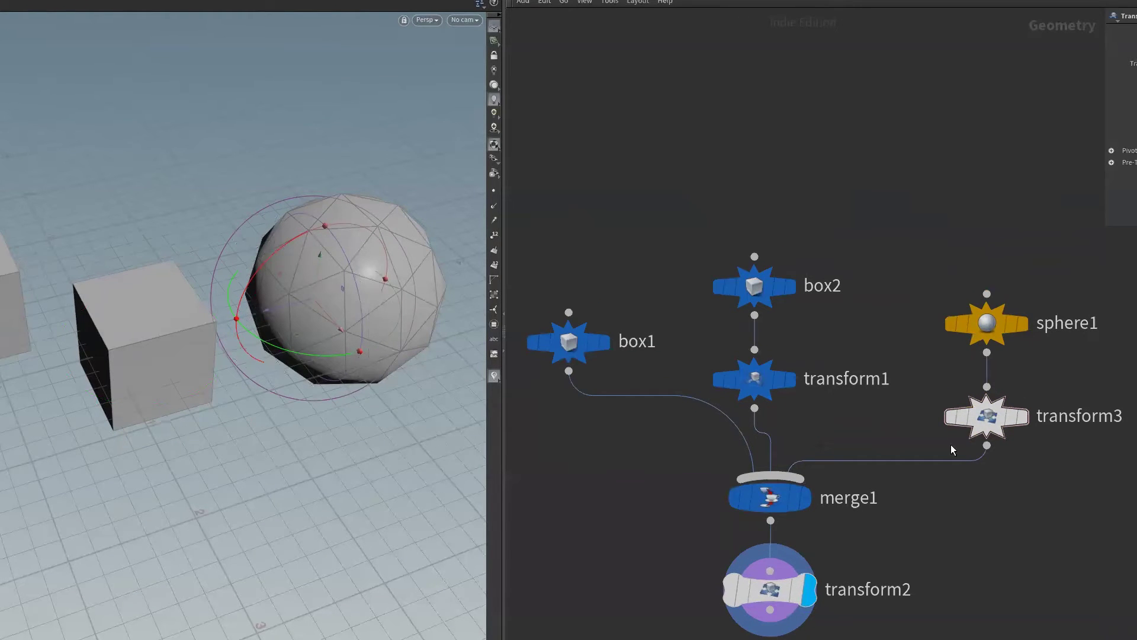
{"action": "mouse_move", "coordinate": [998, 399]}
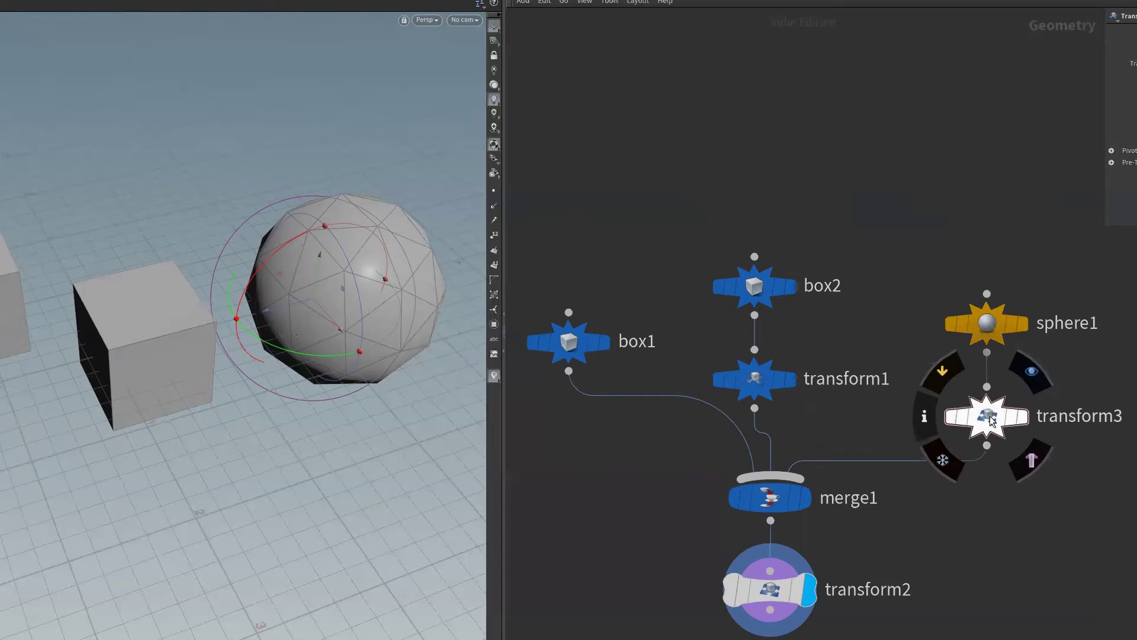
{"action": "left_click", "coordinate": [992, 421]}
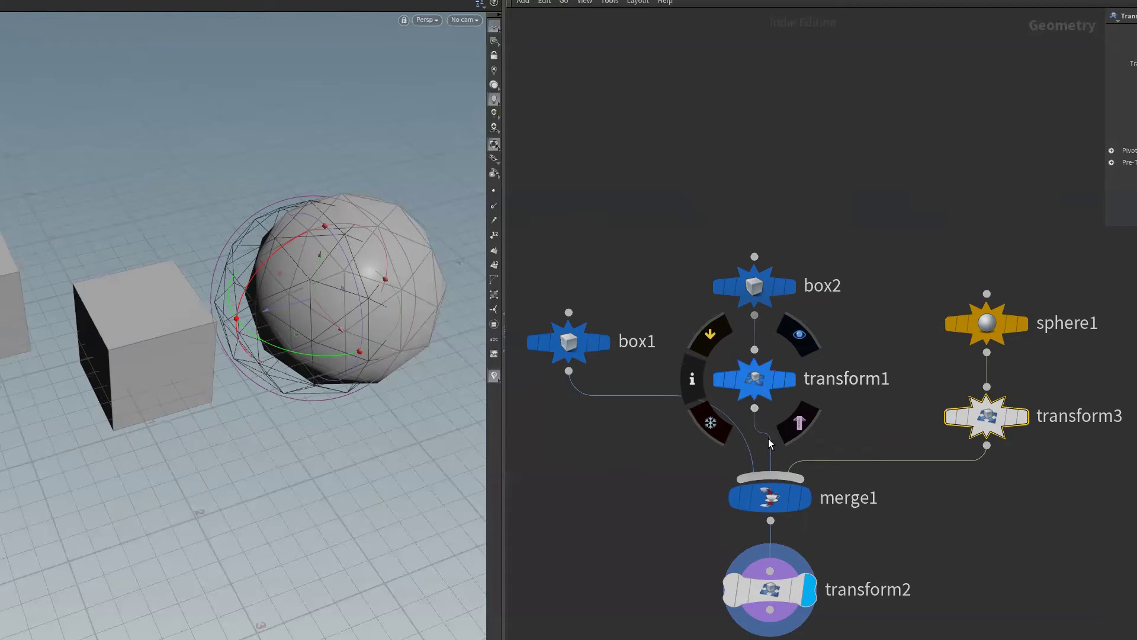
{"action": "left_click", "coordinate": [720, 383]}
{"action": "left_click", "coordinate": [720, 383]}
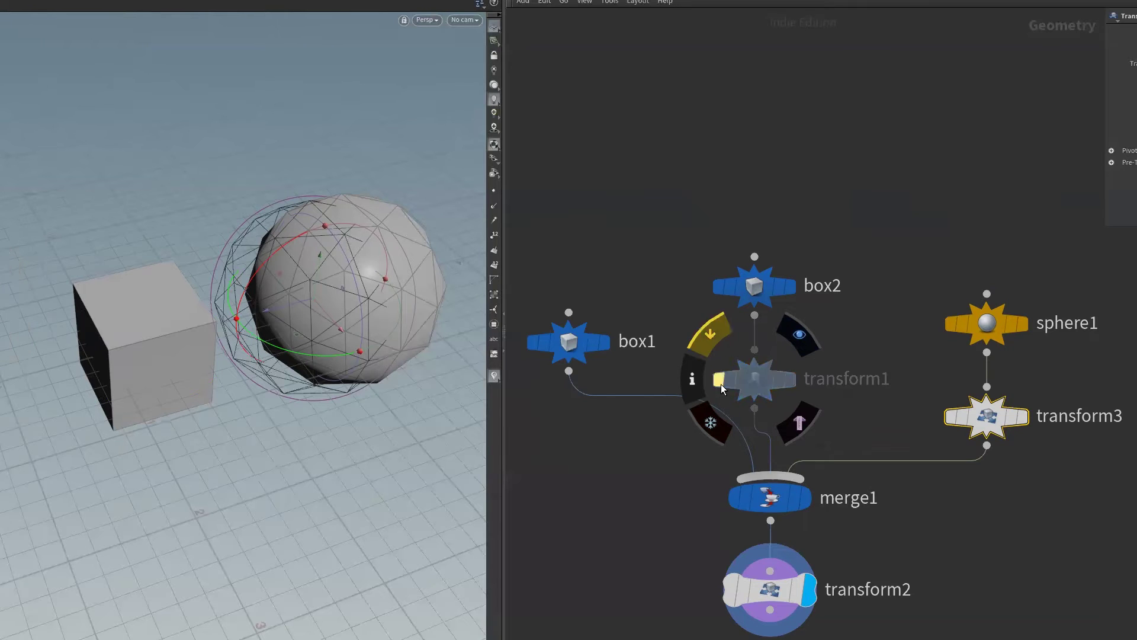
{"action": "left_click", "coordinate": [720, 384]}
{"action": "left_click", "coordinate": [716, 382]}
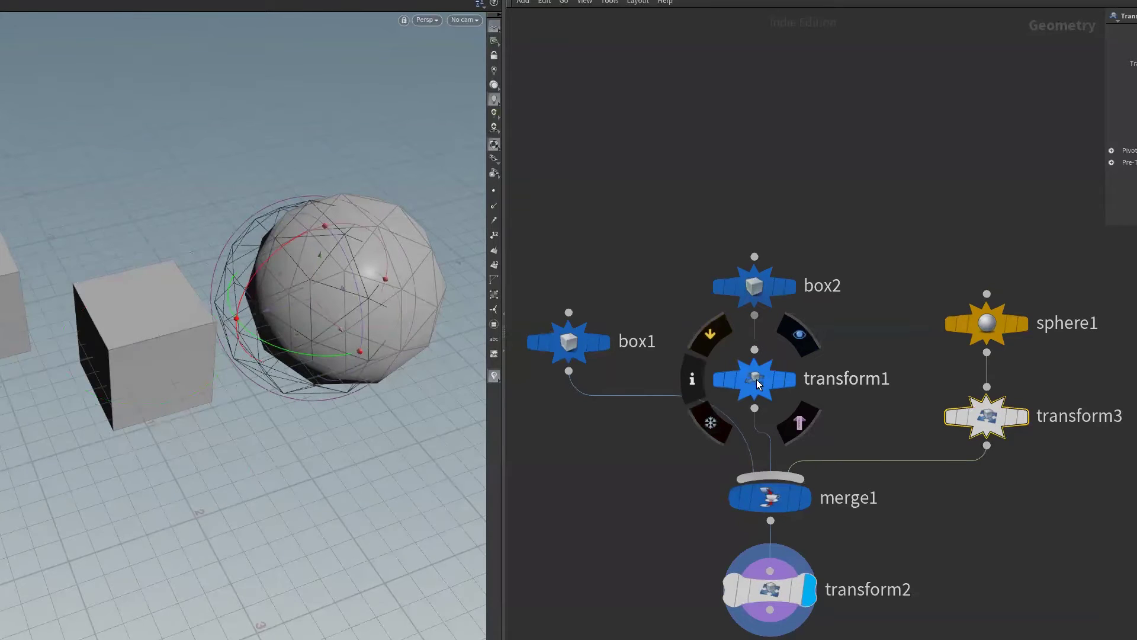
- Give transform1 the comment 'ESTO ES IMPORTANTE', shown in the network, via its info window
{"action": "left_click", "coordinate": [698, 381]}
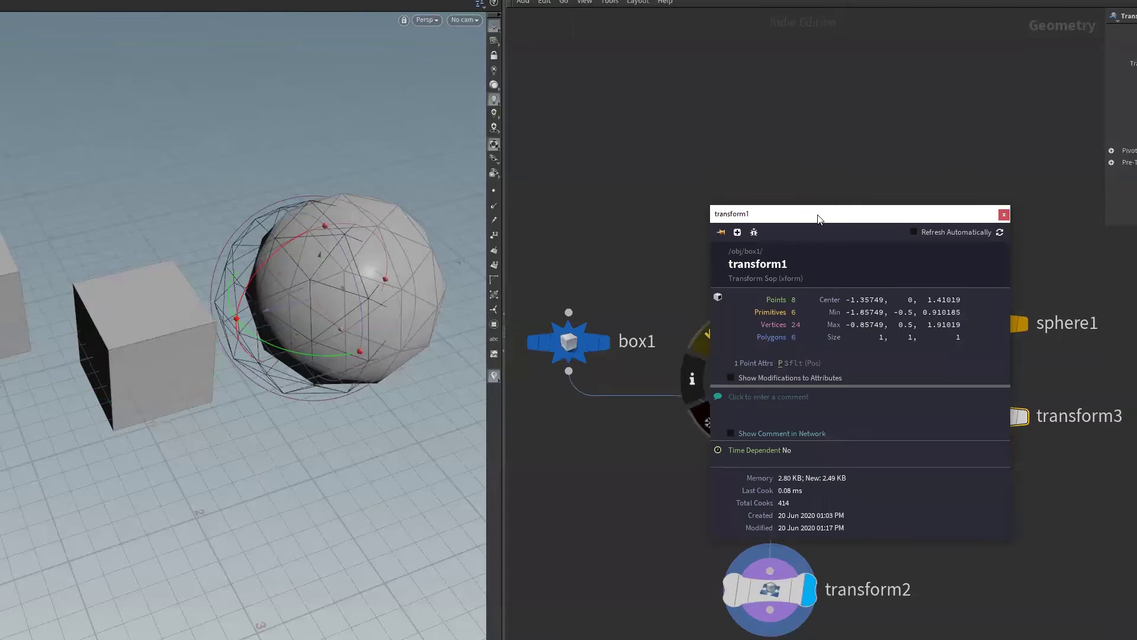
{"action": "left_click_drag", "start_coordinate": [818, 219], "coordinate": [1073, 253]}
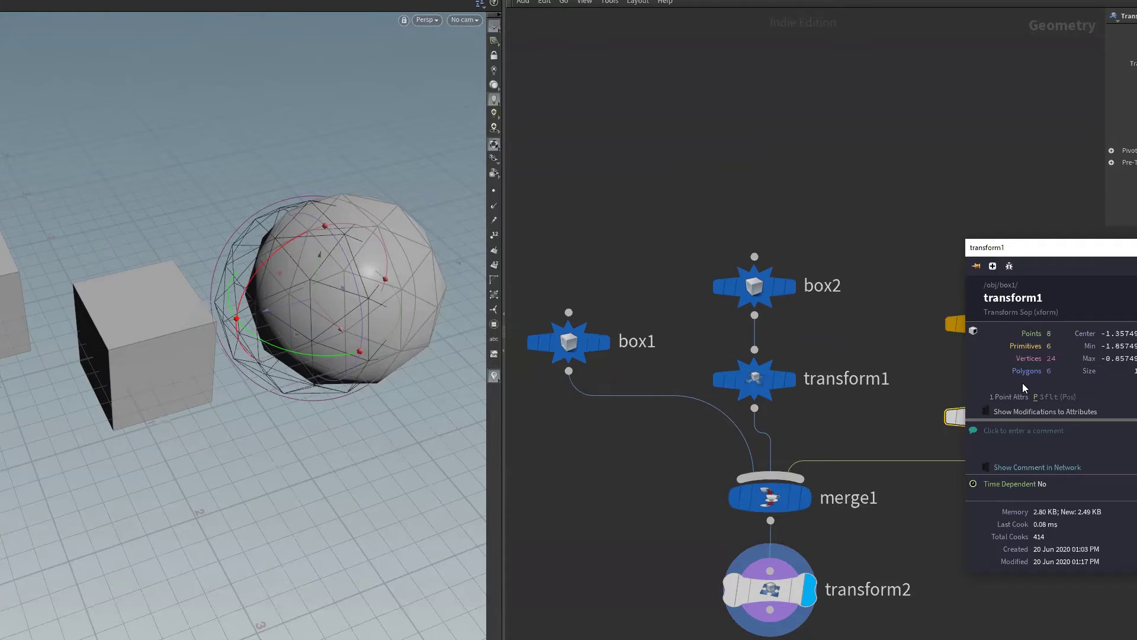
{"action": "left_click_drag", "start_coordinate": [964, 371], "coordinate": [859, 371]}
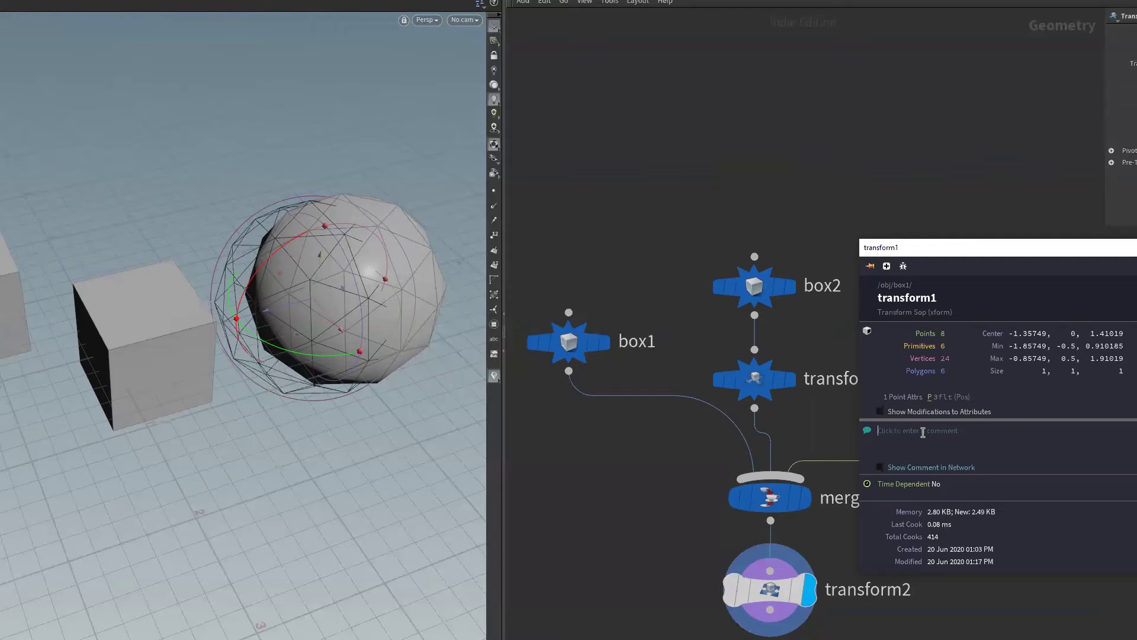
{"action": "left_click", "coordinate": [922, 431]}
{"action": "type", "text": "ESTO ES IMPORTANTE"}
{"action": "left_click", "coordinate": [903, 468]}
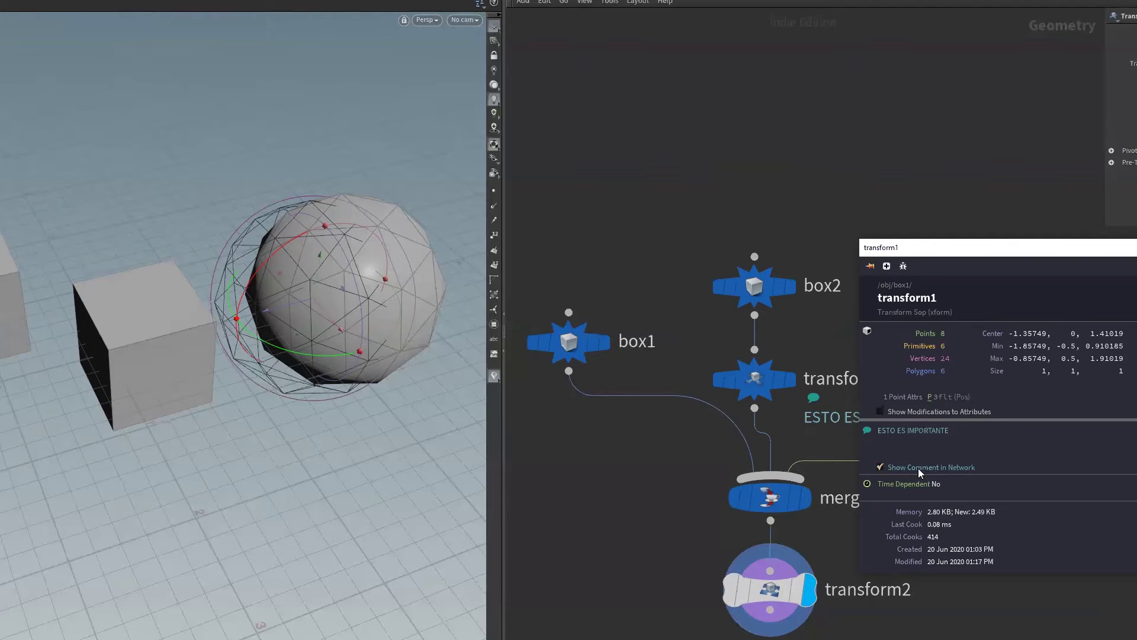
{"action": "left_click_drag", "start_coordinate": [924, 247], "coordinate": [1091, 243]}
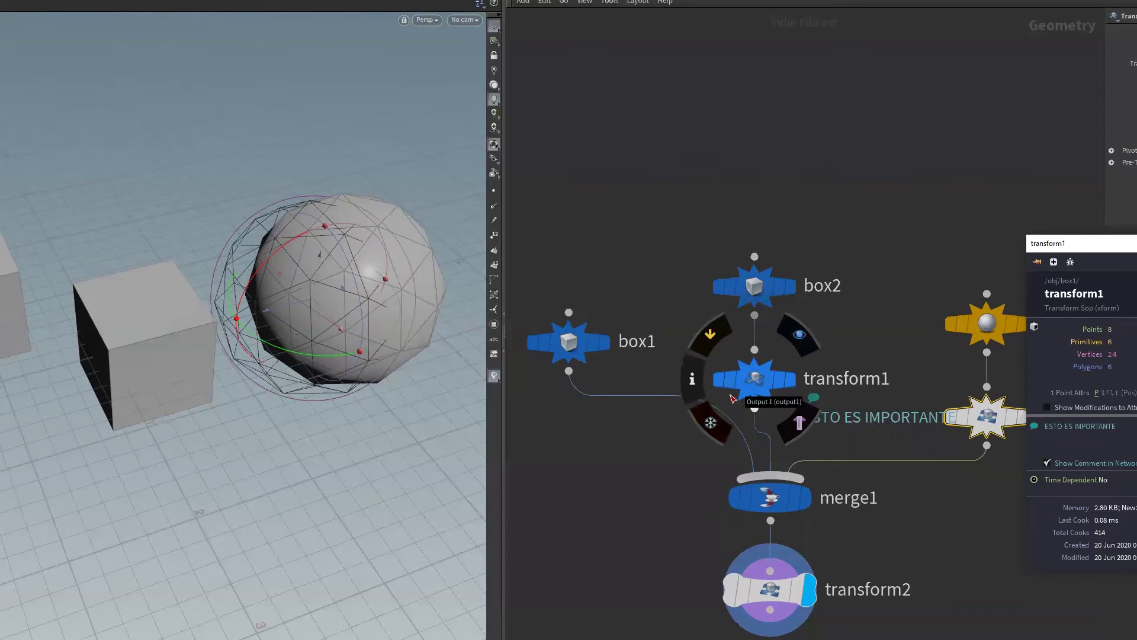
{"action": "middle_click_drag", "start_coordinate": [926, 526], "coordinate": [846, 513]}
- Select sphere1 and transform3, tidy their layout and recentre the network
{"action": "left_click_drag", "start_coordinate": [962, 254], "coordinate": [902, 430]}
{"action": "key", "text": "l"}
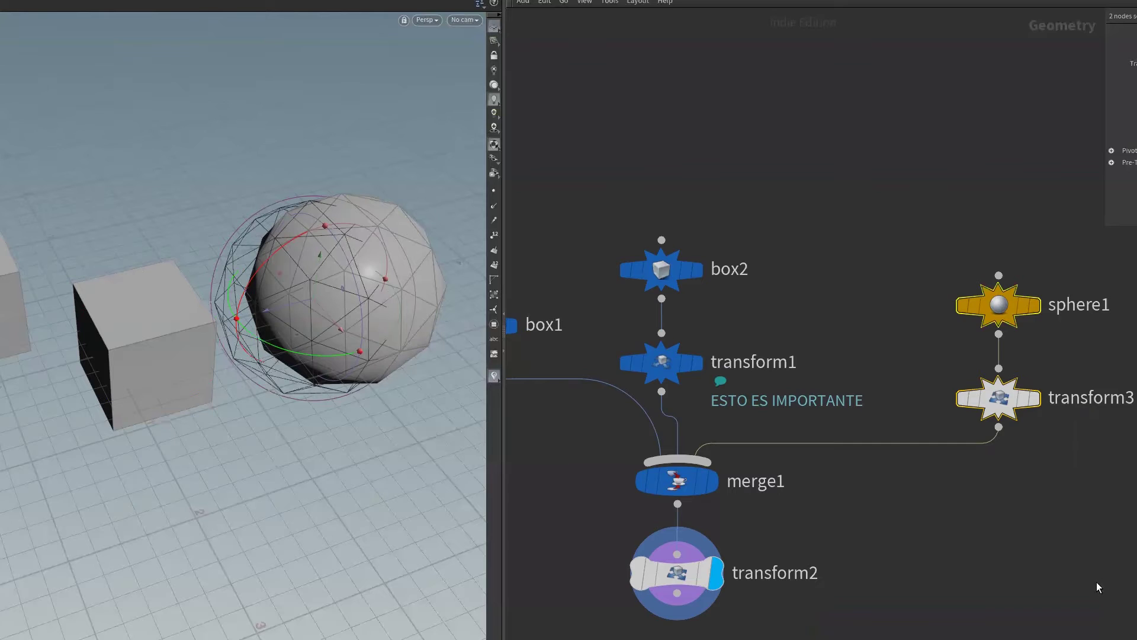
{"action": "middle_click_drag", "start_coordinate": [1096, 582], "coordinate": [1041, 526]}
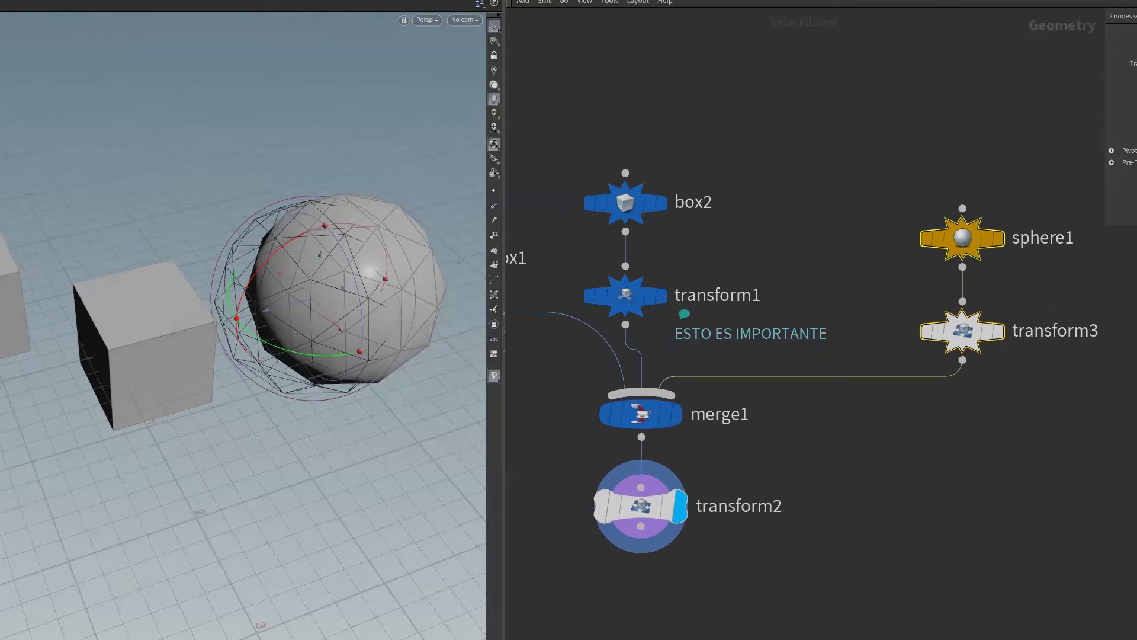
- Add a sticky note beside merge1 reading 'ESTO ES IMPORTANTE' and resize it shorter and wider
{"action": "key", "text": "shift+o"}
{"action": "left_click_drag", "start_coordinate": [1056, 137], "coordinate": [934, 413]}
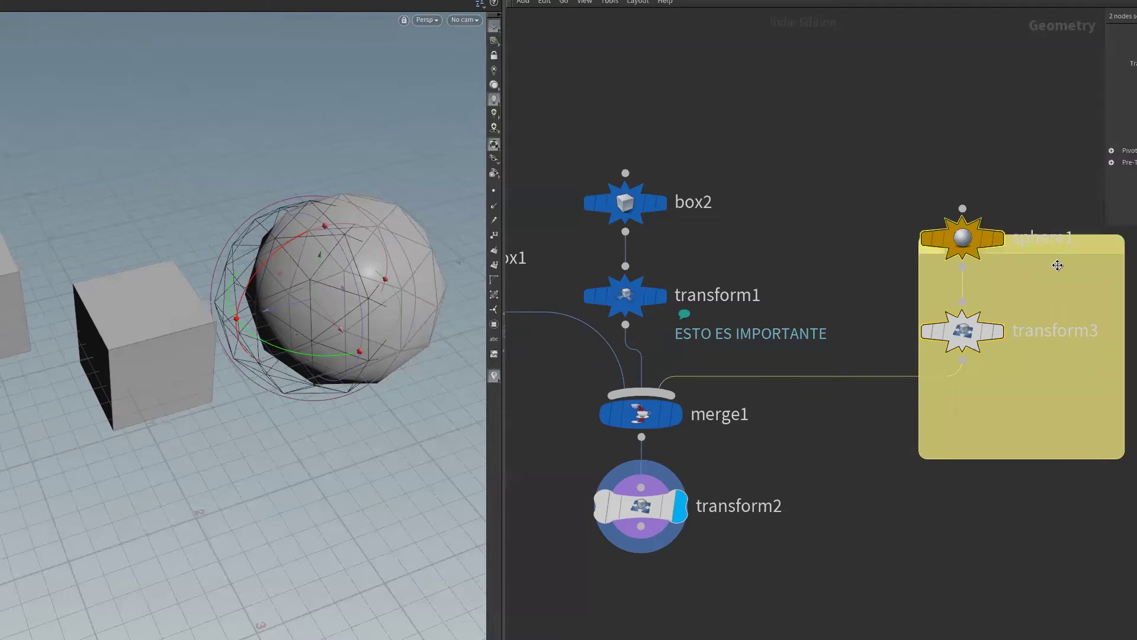
{"action": "left_click", "coordinate": [819, 433]}
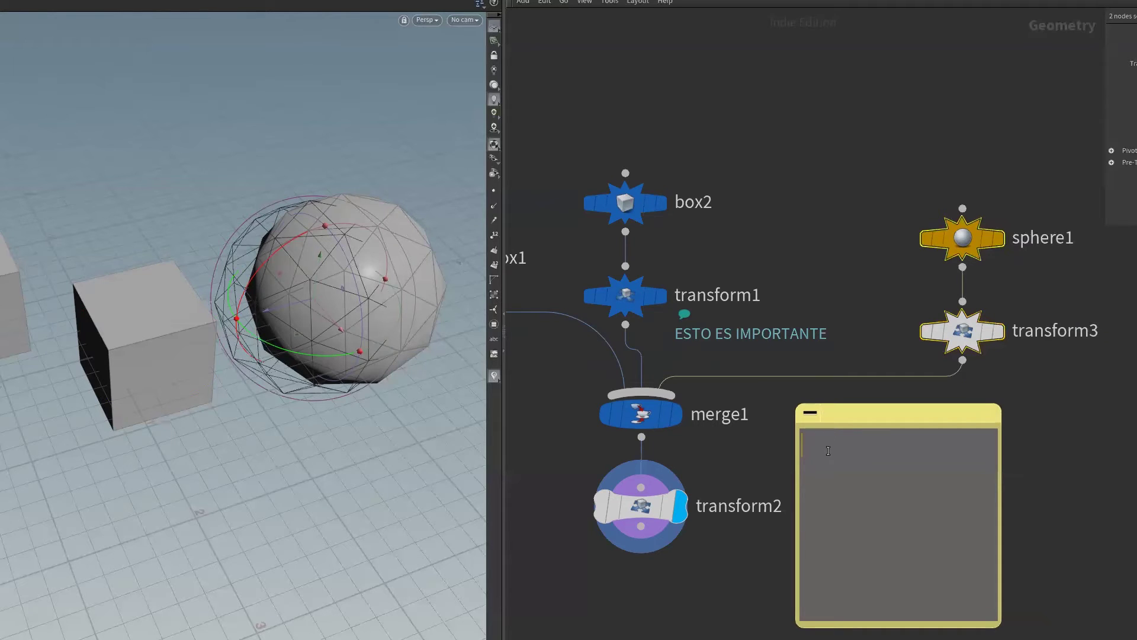
{"action": "type", "text": "ES"}
{"action": "type", "text": "S IMPORTANTE"}
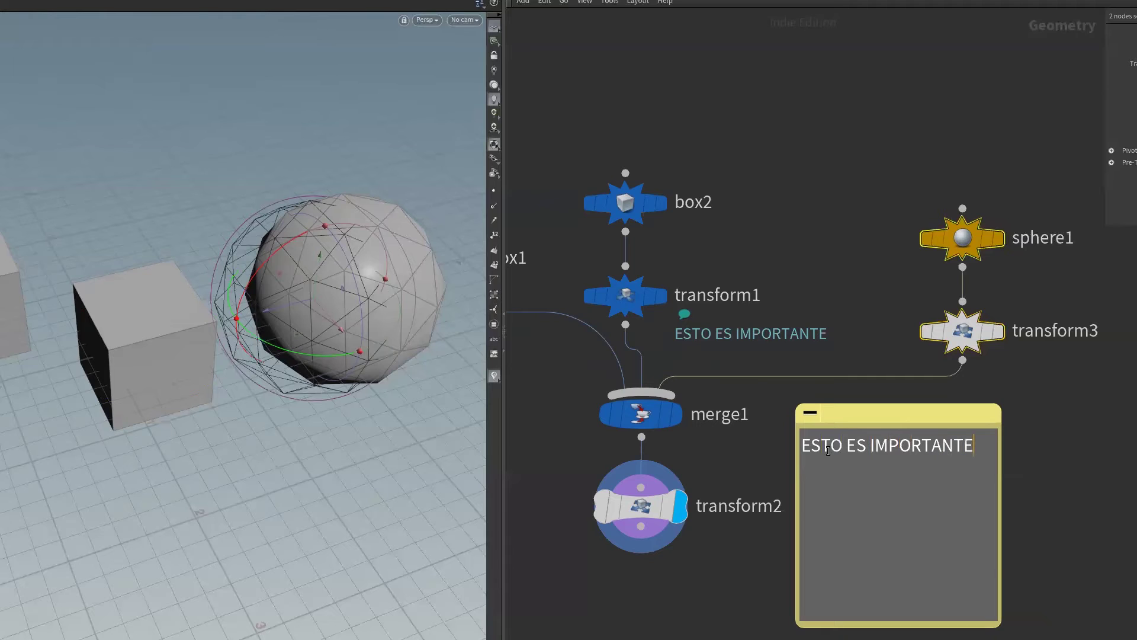
{"action": "left_click", "coordinate": [1042, 633]}
{"action": "mouse_move", "coordinate": [1000, 625]}
{"action": "left_mouse_down"}
{"action": "mouse_move", "coordinate": [1007, 561]}
{"action": "mouse_move", "coordinate": [994, 532]}
{"action": "left_mouse_up"}
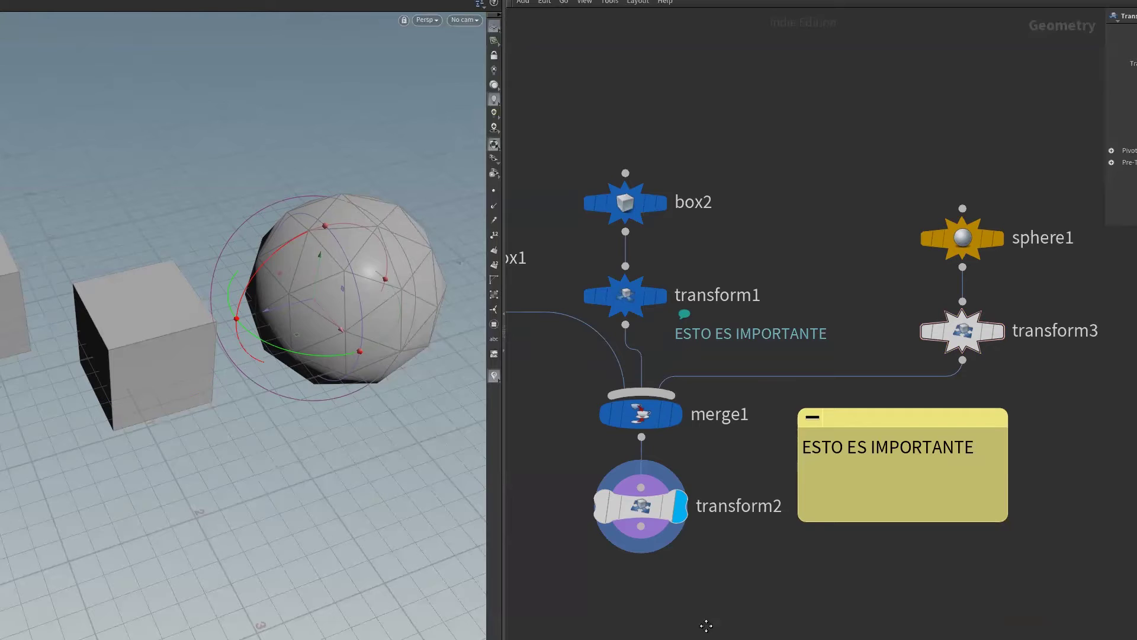
{"action": "middle_click_drag", "start_coordinate": [706, 625], "coordinate": [817, 639]}
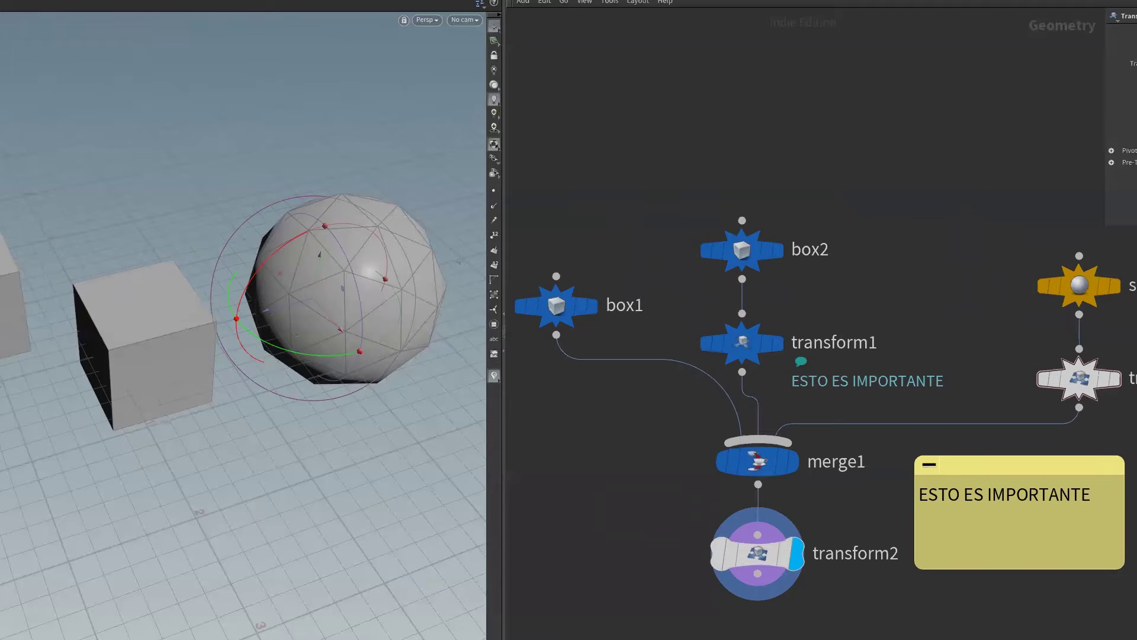
- Return to the /obj level and start a new empty scene
{"action": "key", "text": "u"}
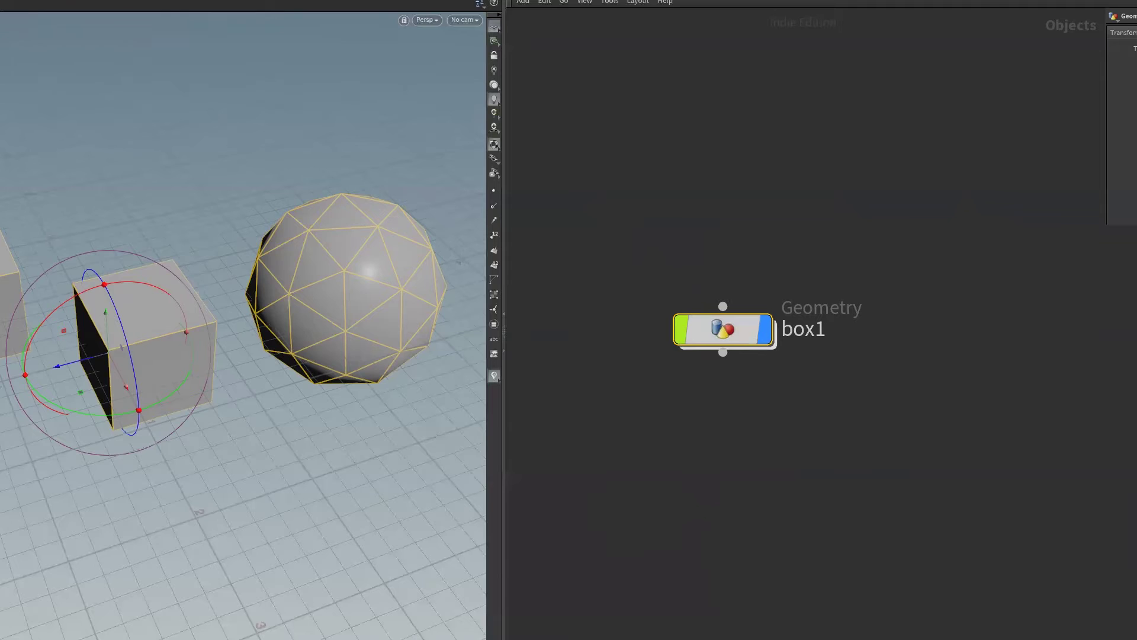
{"action": "key", "text": "ctrl+n"}
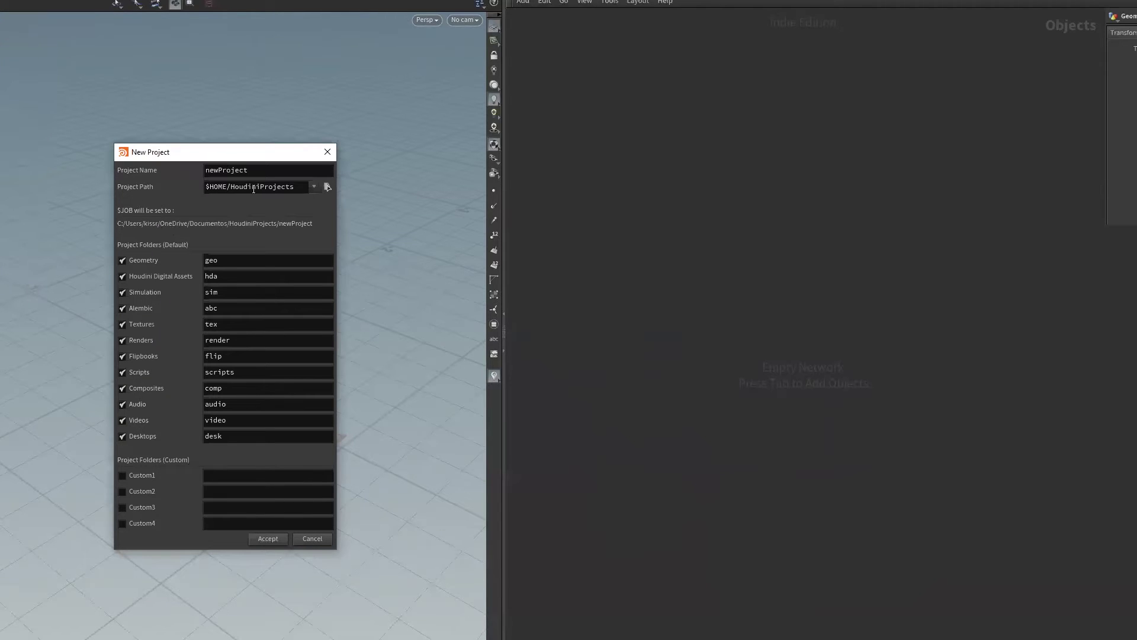
{"action": "double_click", "coordinate": [269, 171]}
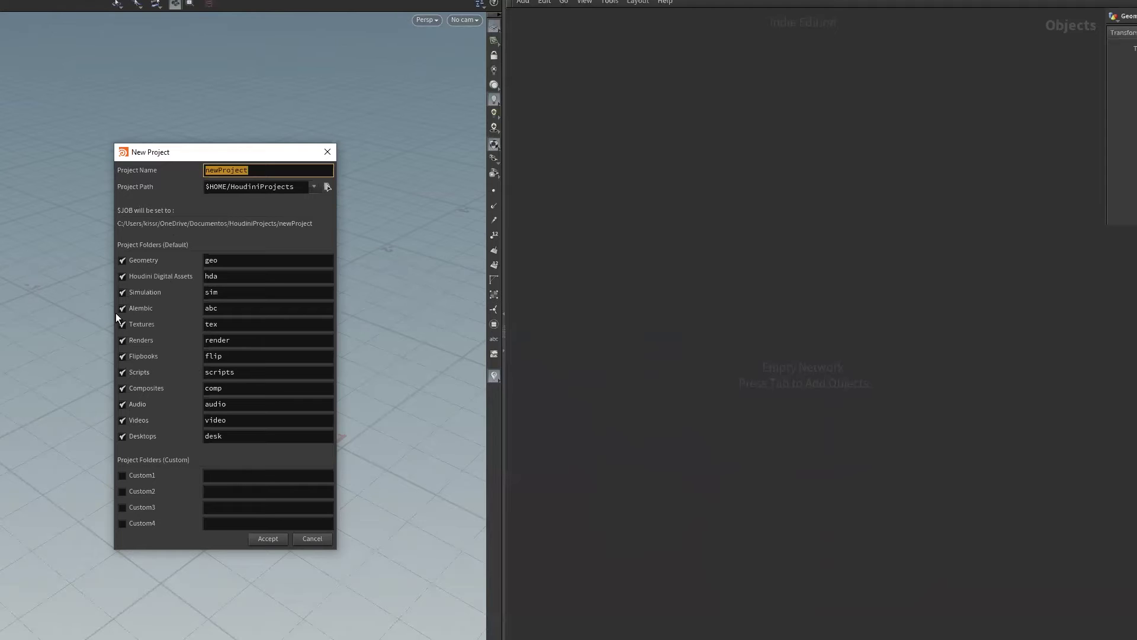
{"action": "left_click", "coordinate": [122, 420]}
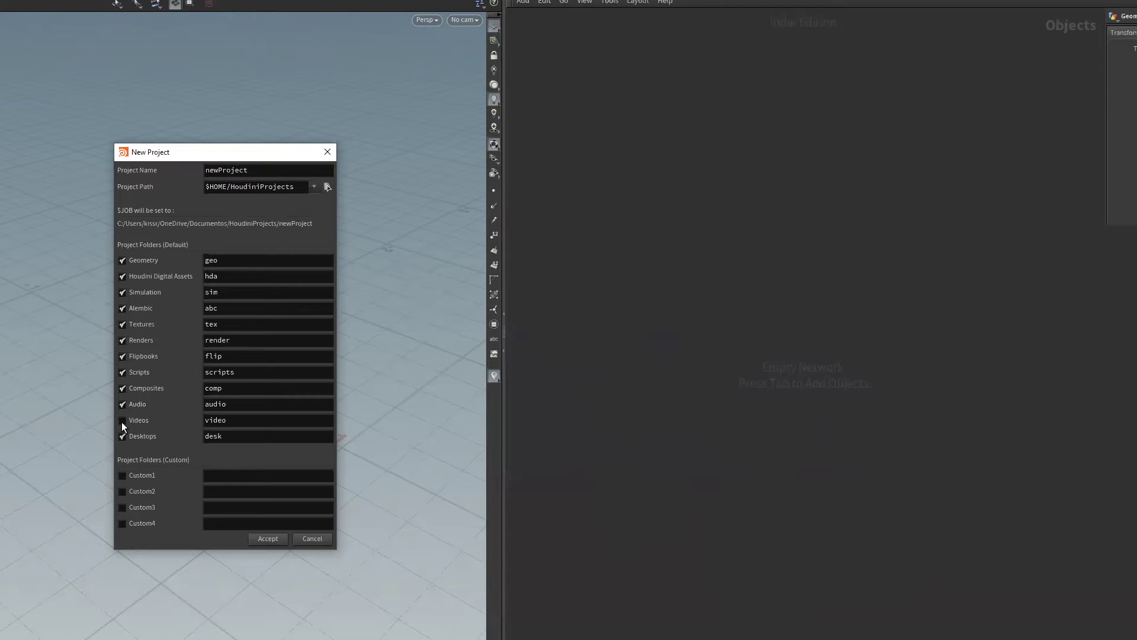
{"action": "left_click", "coordinate": [122, 405]}
{"action": "left_click", "coordinate": [122, 373]}
{"action": "left_click", "coordinate": [122, 421]}
- Browse the E: drive and Voxel folder for a project location, then close the browser unchosen
{"action": "left_click", "coordinate": [326, 186]}
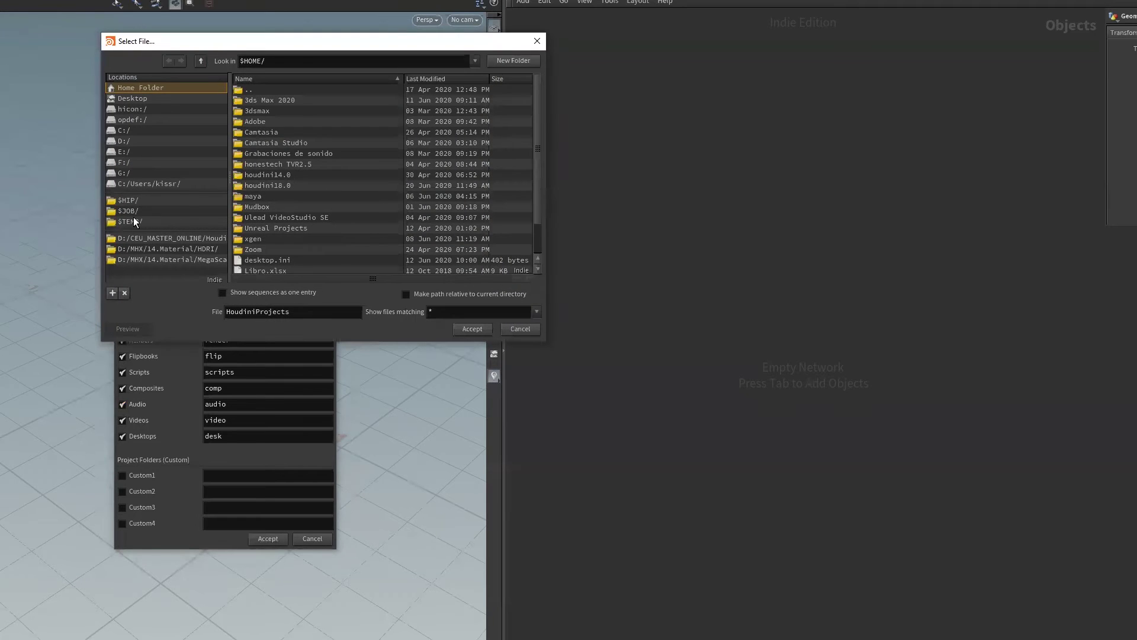
{"action": "left_click", "coordinate": [131, 152]}
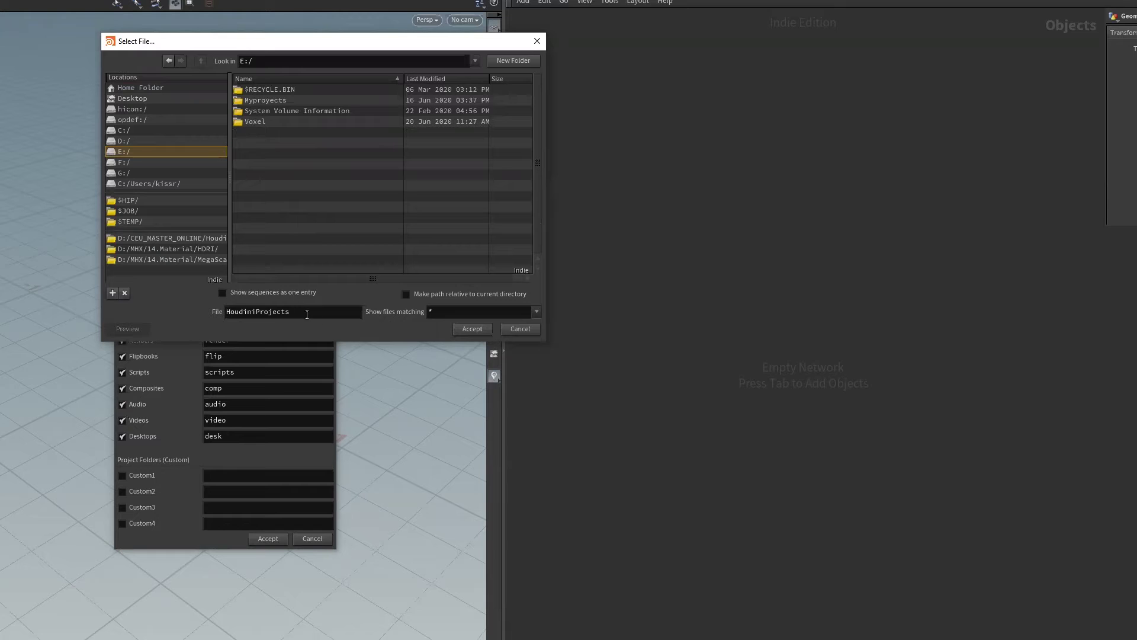
{"action": "left_click_drag", "start_coordinate": [307, 314], "coordinate": [218, 315]}
{"action": "key", "text": "BackSpace"}
{"action": "left_click", "coordinate": [239, 313]}
{"action": "left_click", "coordinate": [245, 124]}
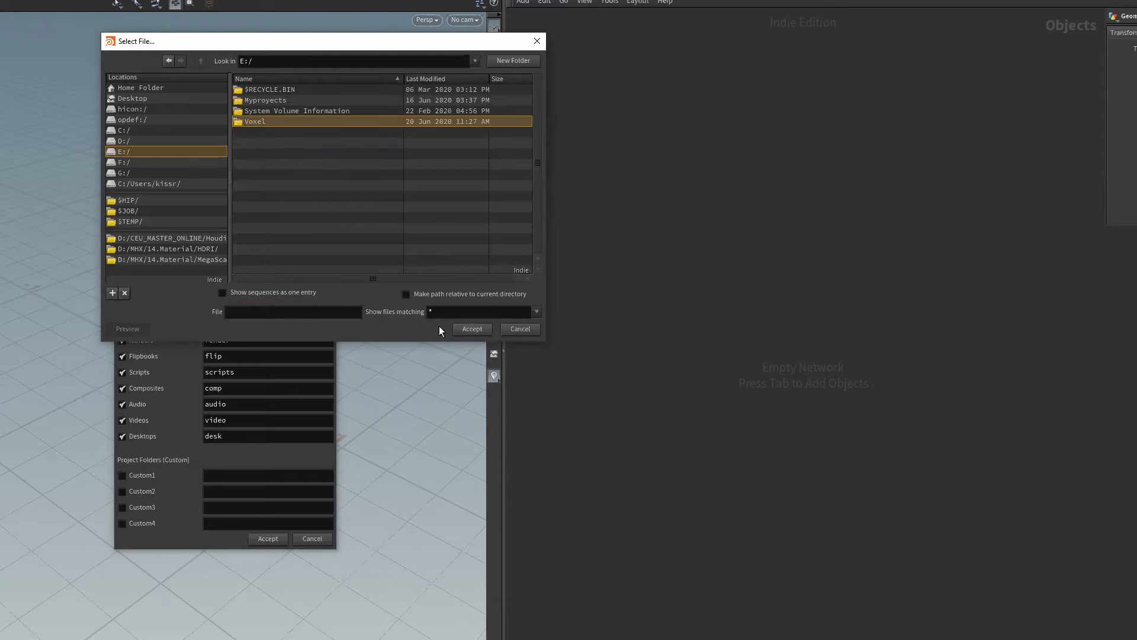
{"action": "double_click", "coordinate": [254, 124]}
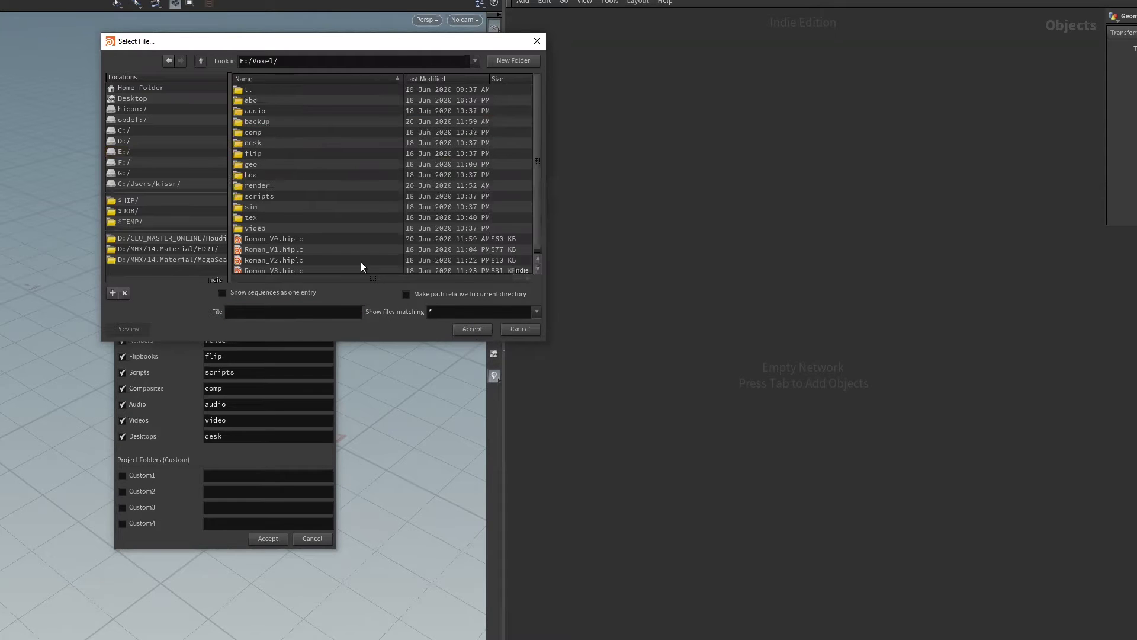
{"action": "left_click", "coordinate": [520, 329]}
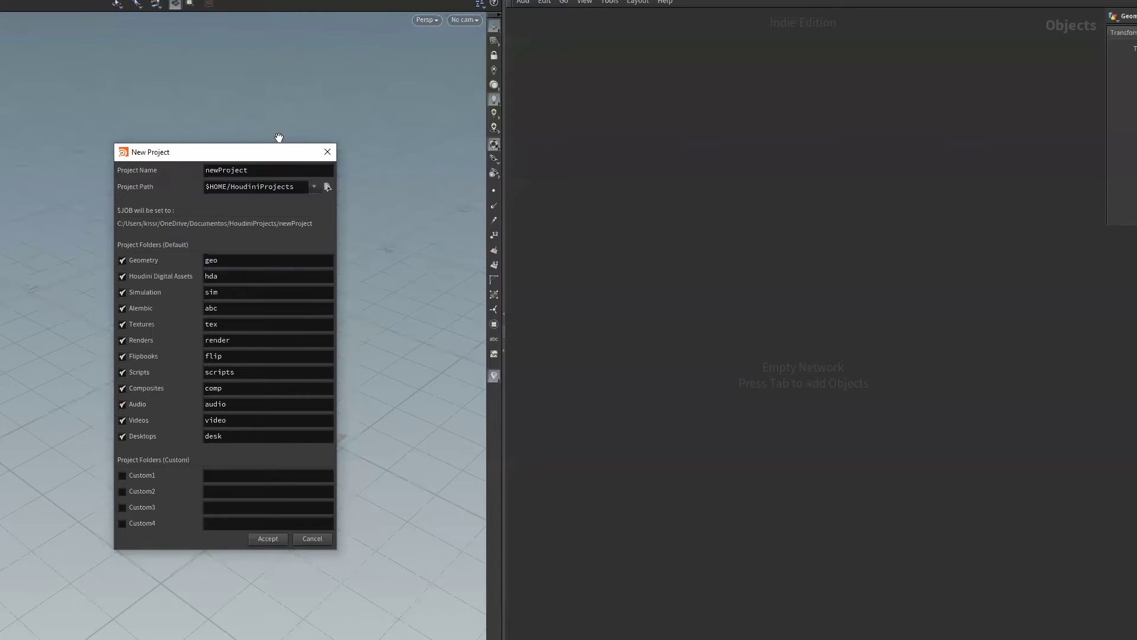
- Set the New Project path to E:
{"action": "left_click_drag", "start_coordinate": [296, 186], "coordinate": [161, 191]}
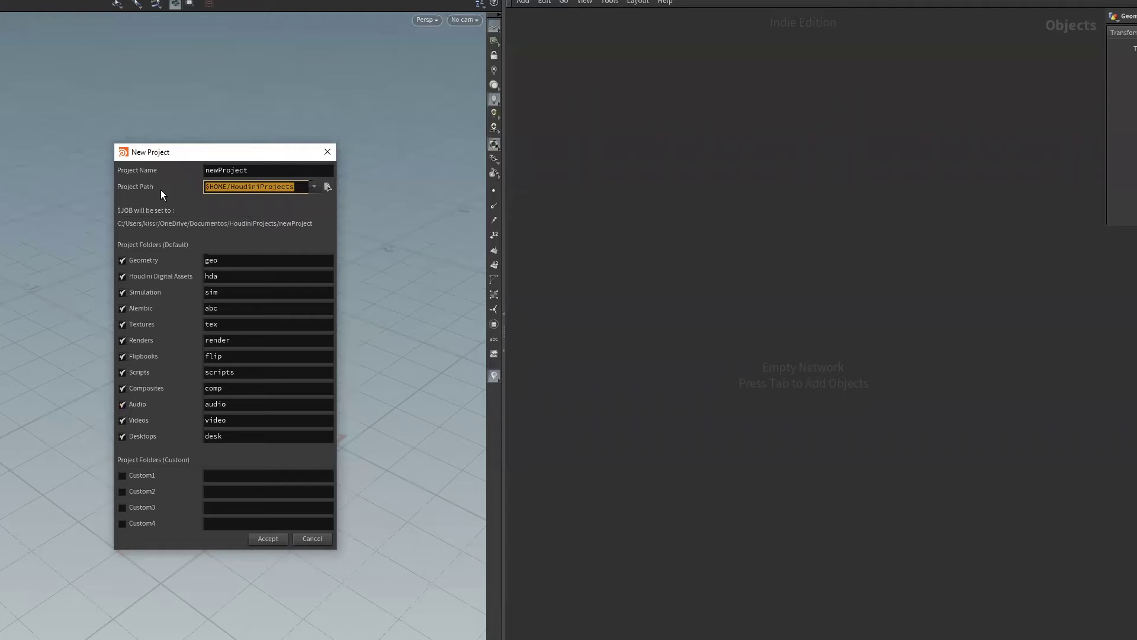
{"action": "type", "text": "E:"}
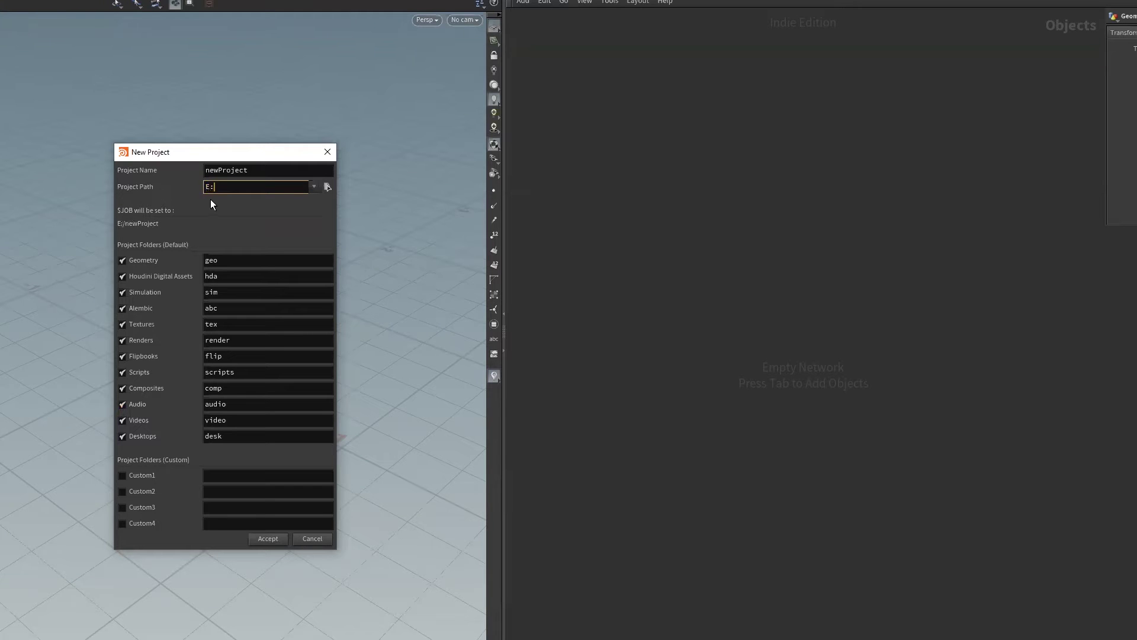
{"action": "left_click_drag", "start_coordinate": [256, 173], "coordinate": [180, 174]}
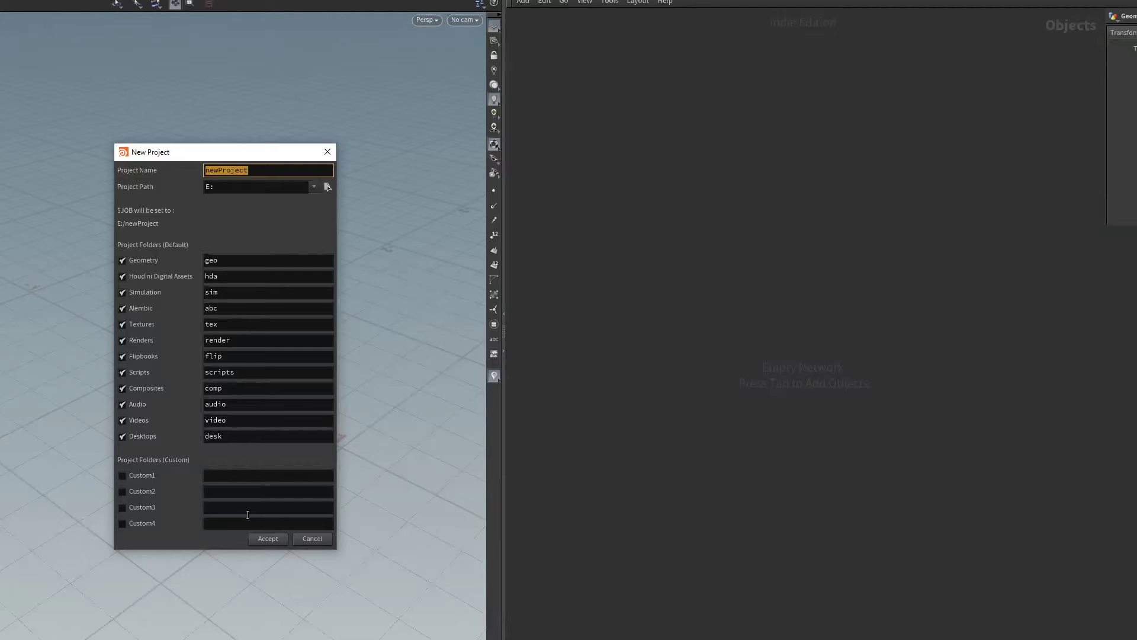
- Dismiss the New Project dialog, browse Datos (E:) > Voxel in File Explorer, then minimize it
{"action": "left_click", "coordinate": [311, 539]}
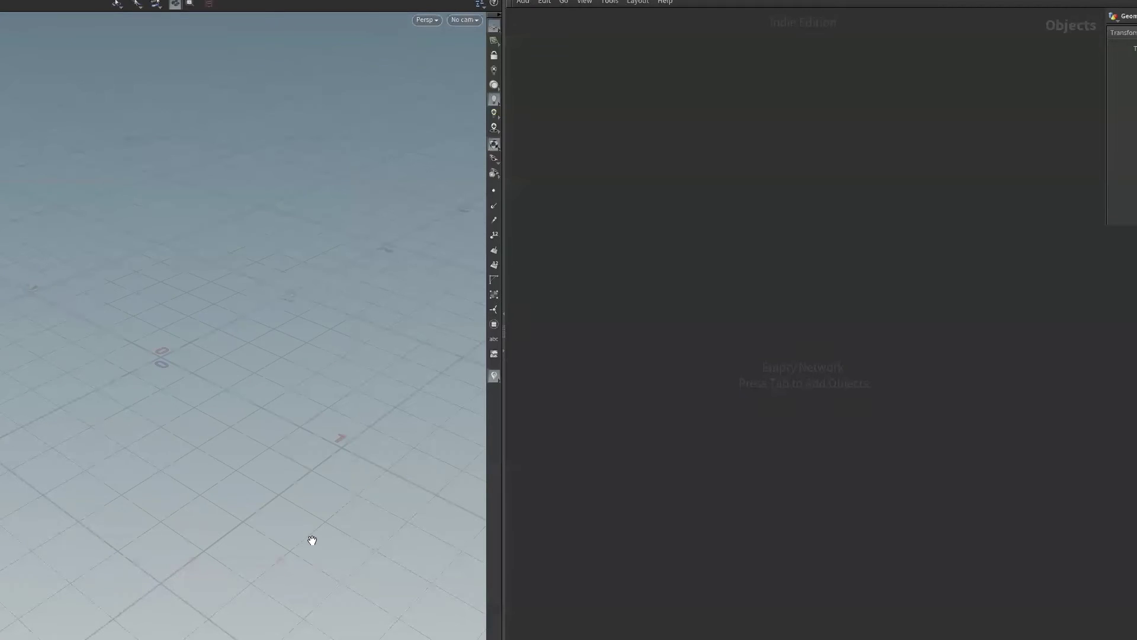
{"action": "key", "text": "super+e"}
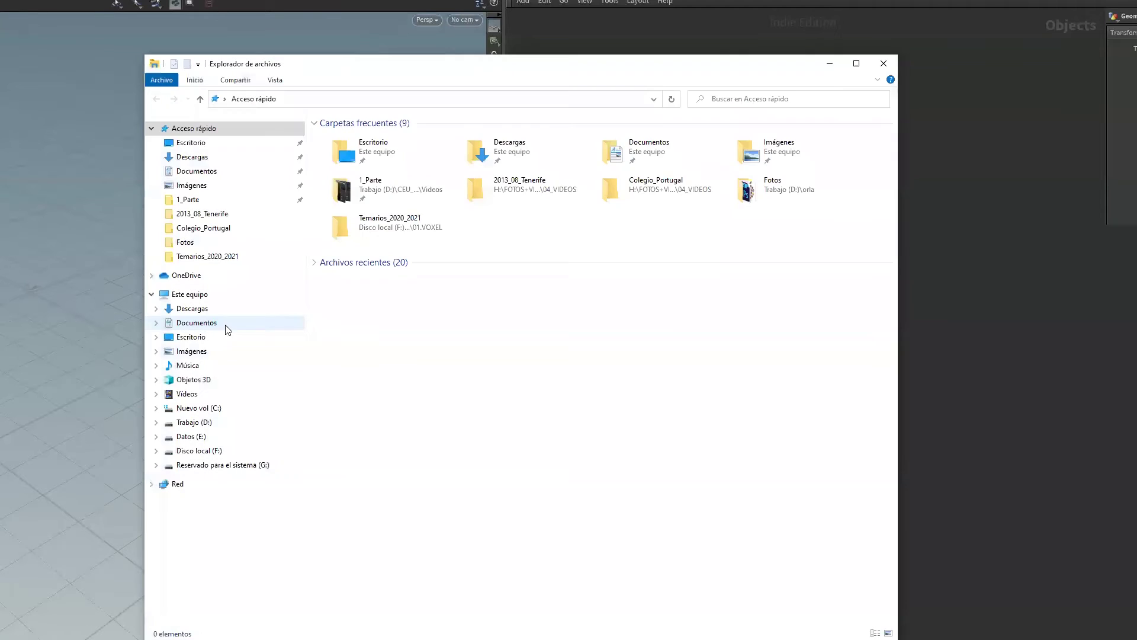
{"action": "left_click", "coordinate": [200, 436]}
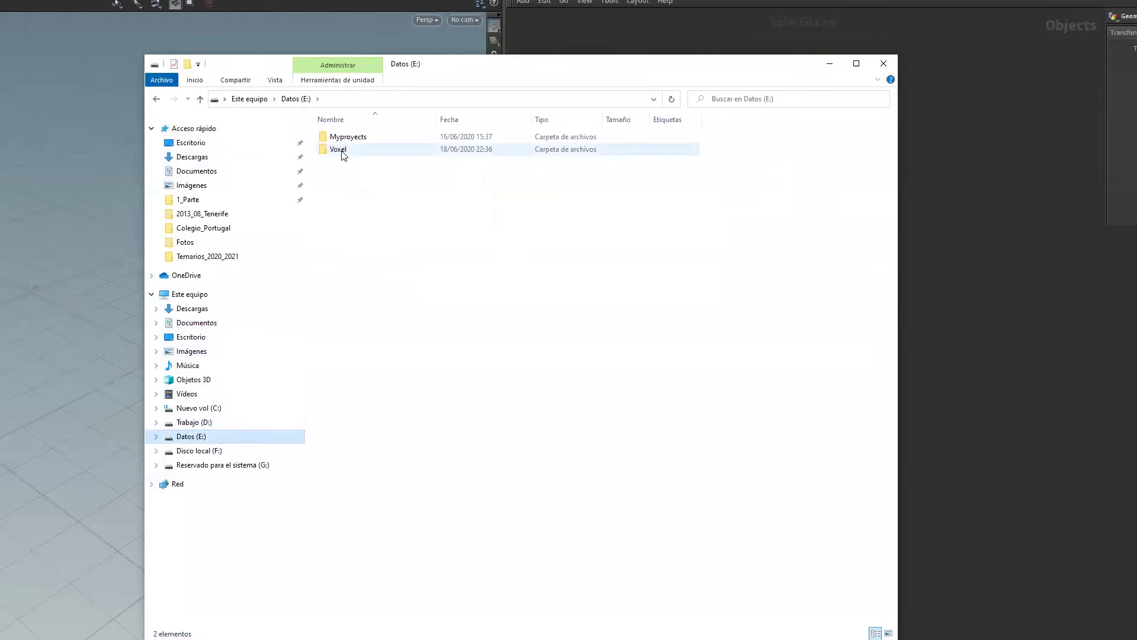
{"action": "double_click", "coordinate": [343, 154]}
{"action": "left_click_drag", "start_coordinate": [447, 70], "coordinate": [496, 76]}
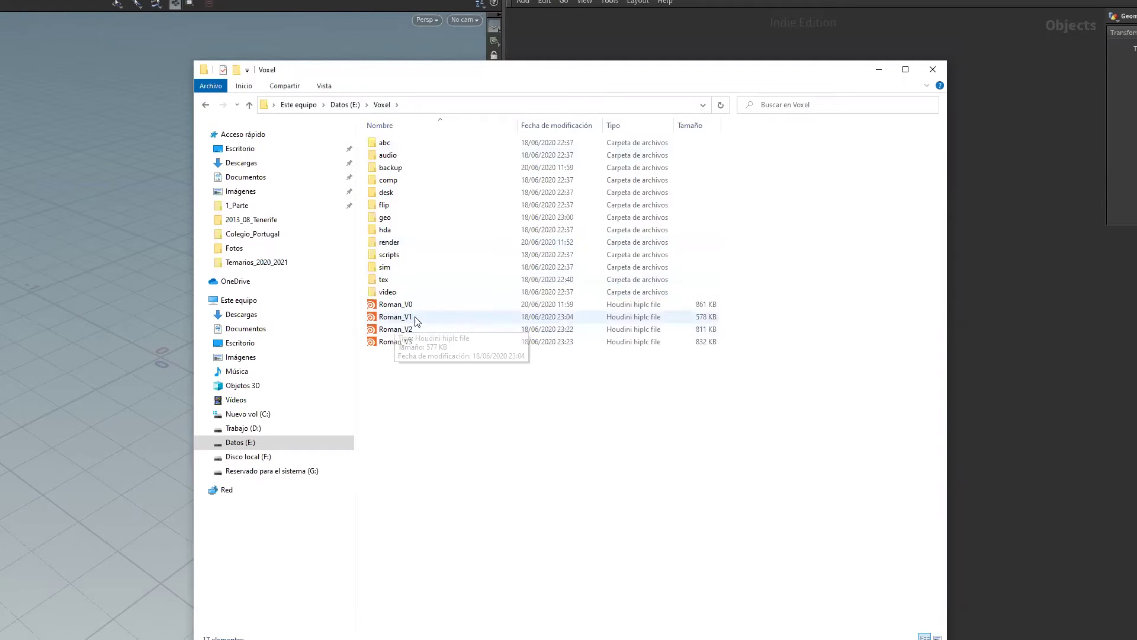
{"action": "left_click", "coordinate": [879, 74]}
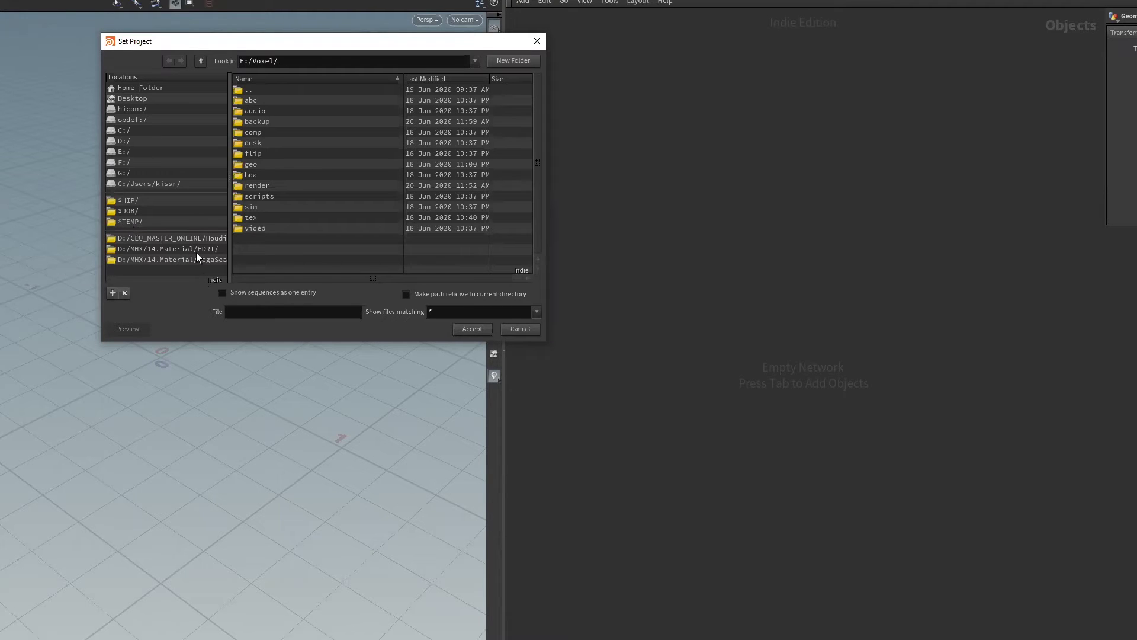
- Cancel the Set Project dialog without changing the project
{"action": "left_click", "coordinate": [510, 328]}
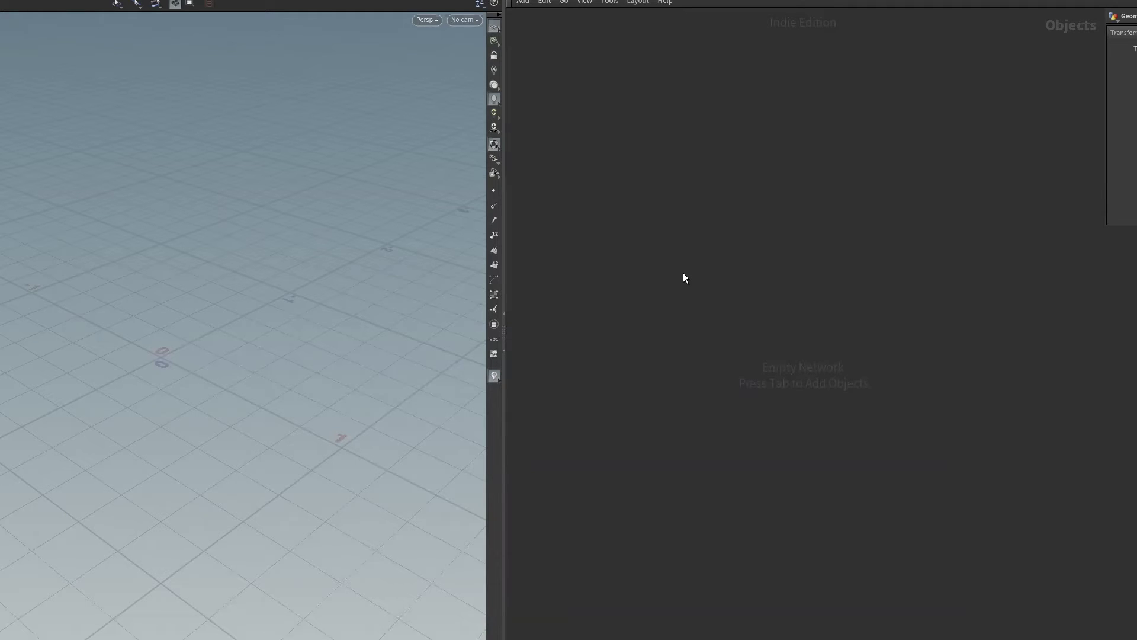
- Create a geo1 Geometry object, position it, and dive inside it
{"action": "key", "text": "Tab"}
{"action": "type", "text": "GEO"}
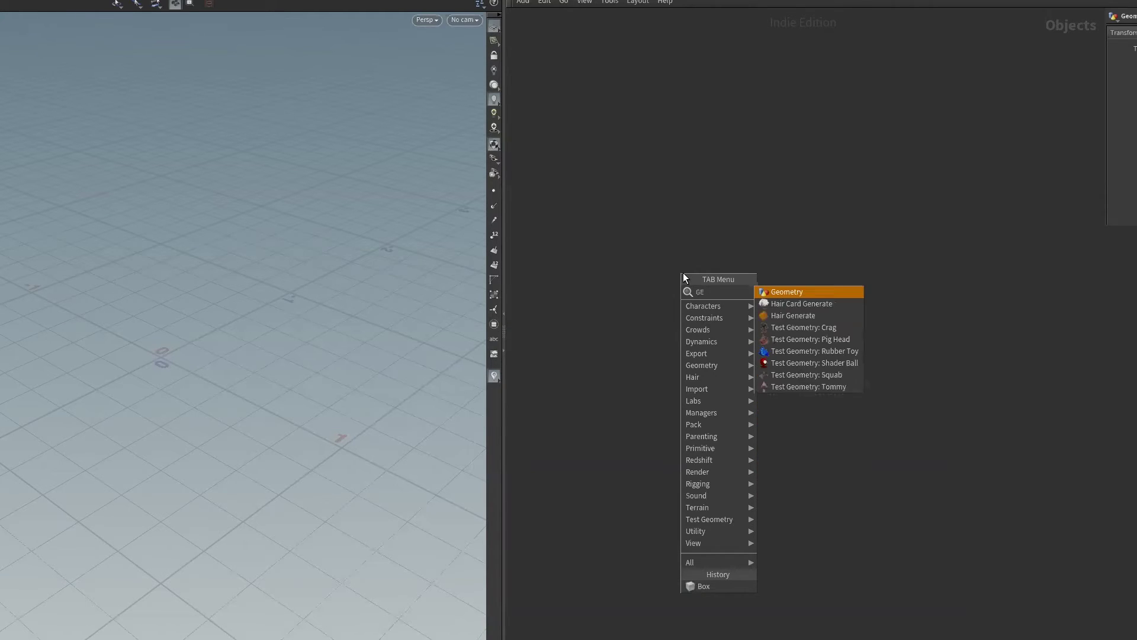
{"action": "left_click", "coordinate": [788, 292]}
{"action": "left_click", "coordinate": [715, 278]}
{"action": "left_click_drag", "start_coordinate": [734, 268], "coordinate": [724, 270]}
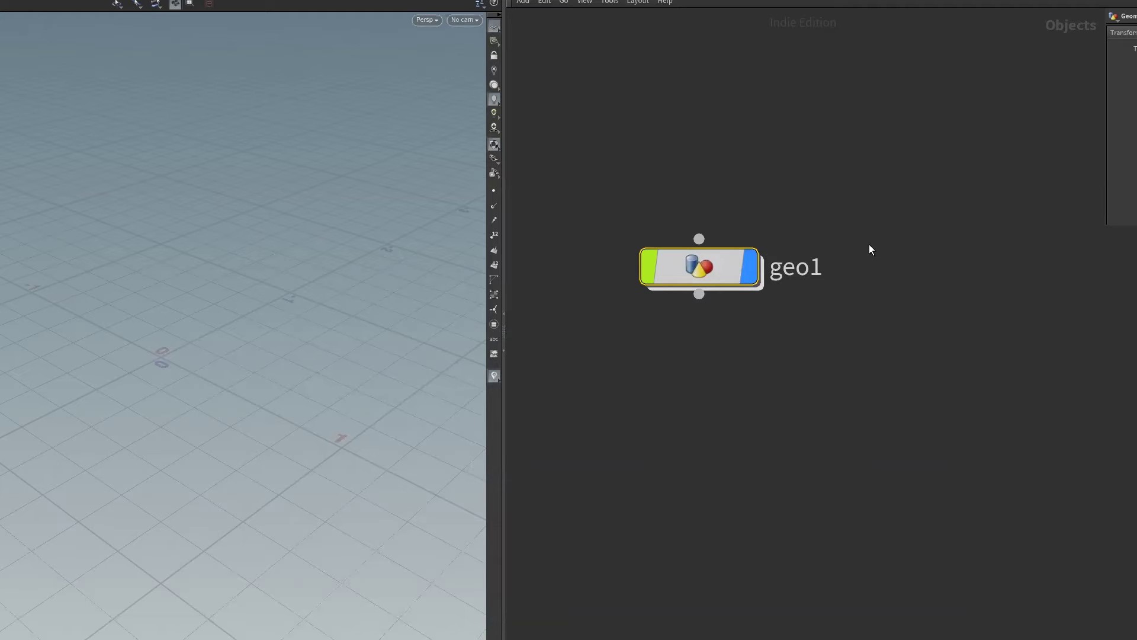
{"action": "mouse_move", "coordinate": [690, 262]}
{"action": "left_mouse_down"}
{"action": "mouse_move", "coordinate": [721, 274]}
{"action": "mouse_move", "coordinate": [684, 260]}
{"action": "left_mouse_up"}
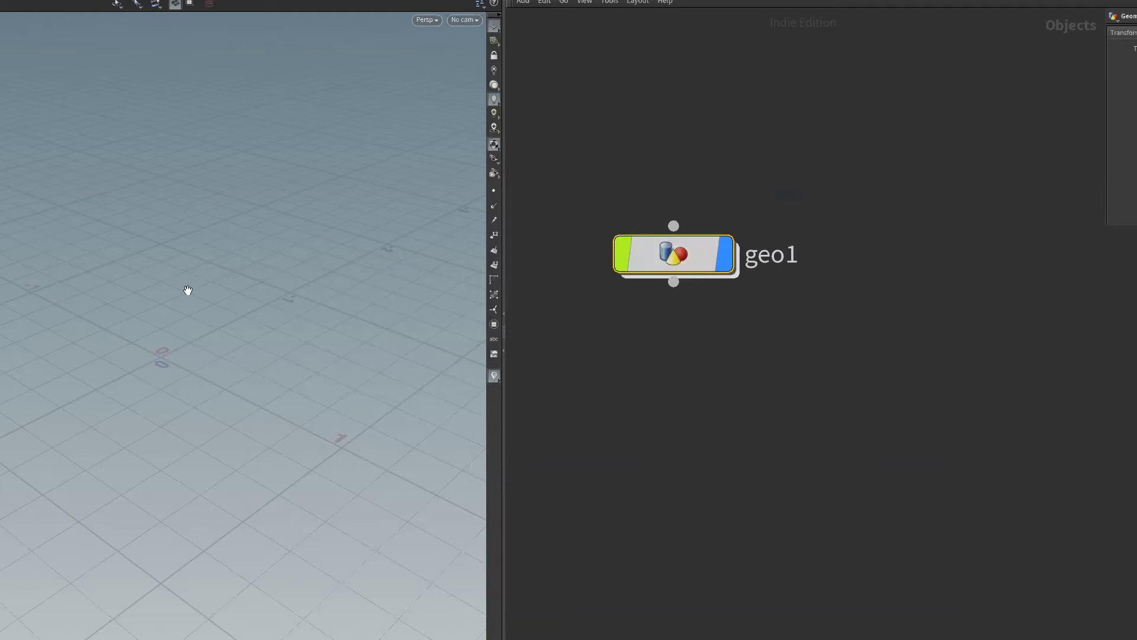
{"action": "mouse_move", "coordinate": [698, 266]}
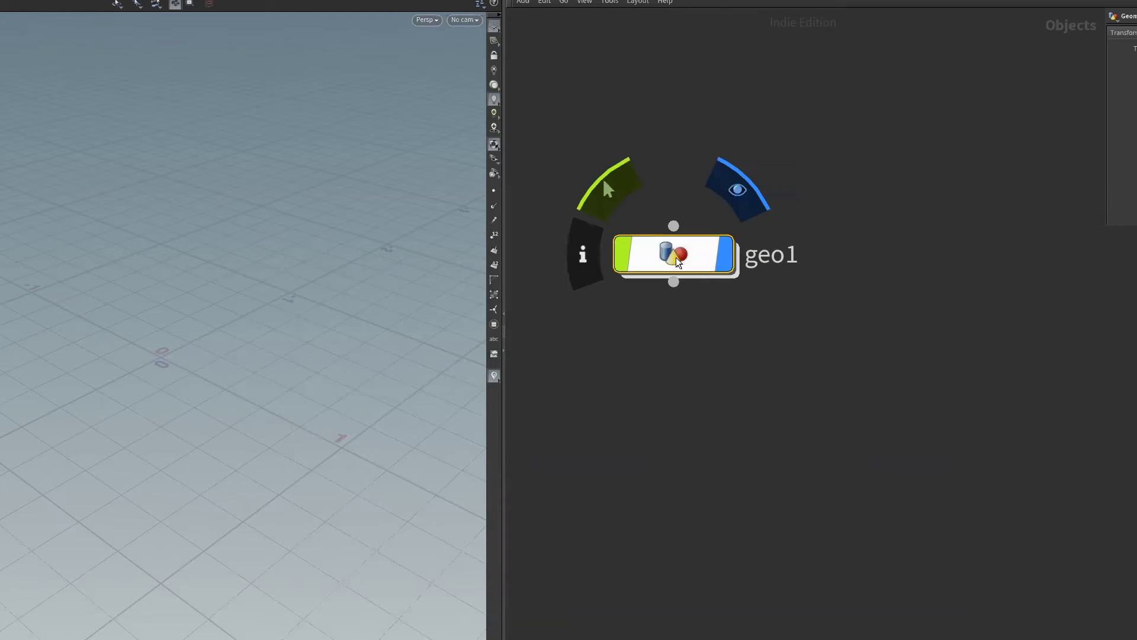
{"action": "double_click", "coordinate": [679, 263]}
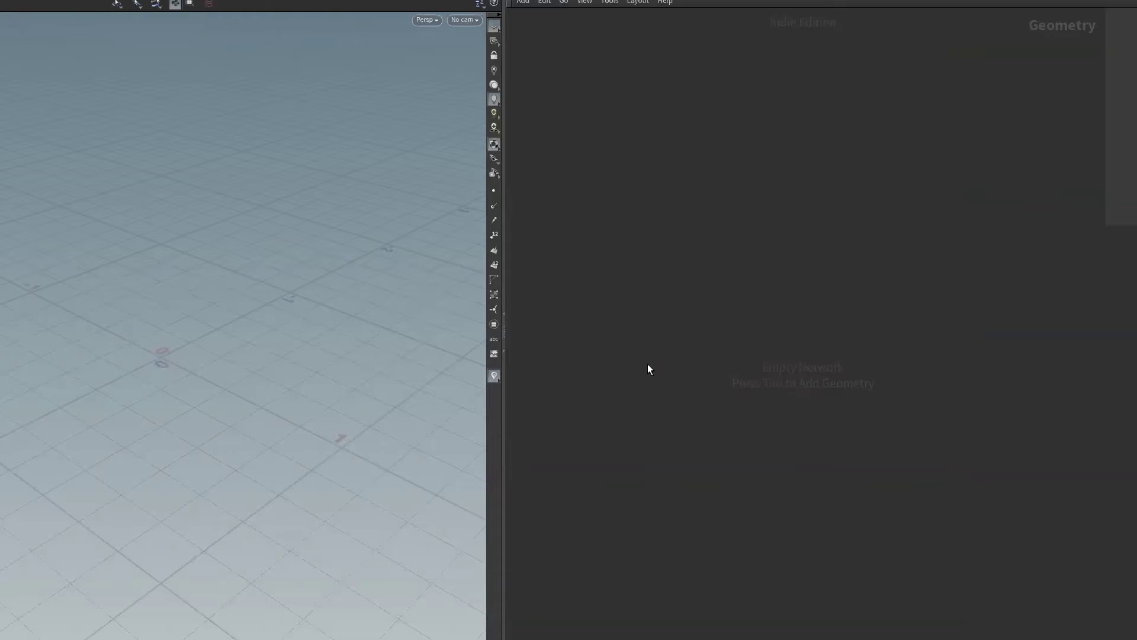
- Search the node menu for box, then dismiss it without adding a node
{"action": "key", "text": "Tab"}
{"action": "type", "text": "box"}
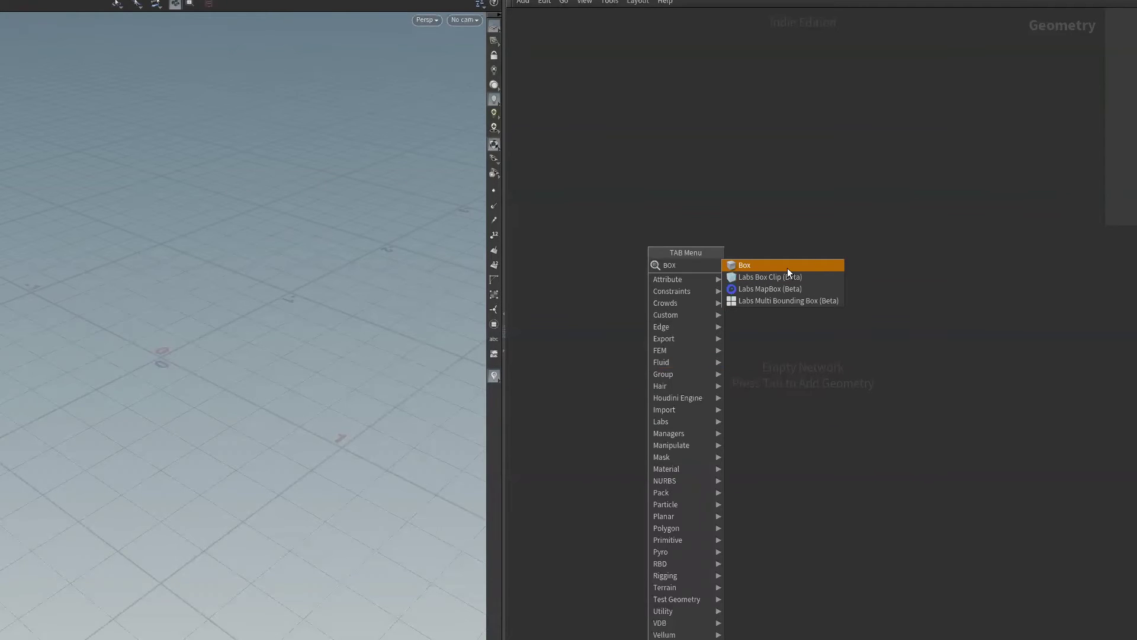
{"action": "left_click", "coordinate": [597, 316]}
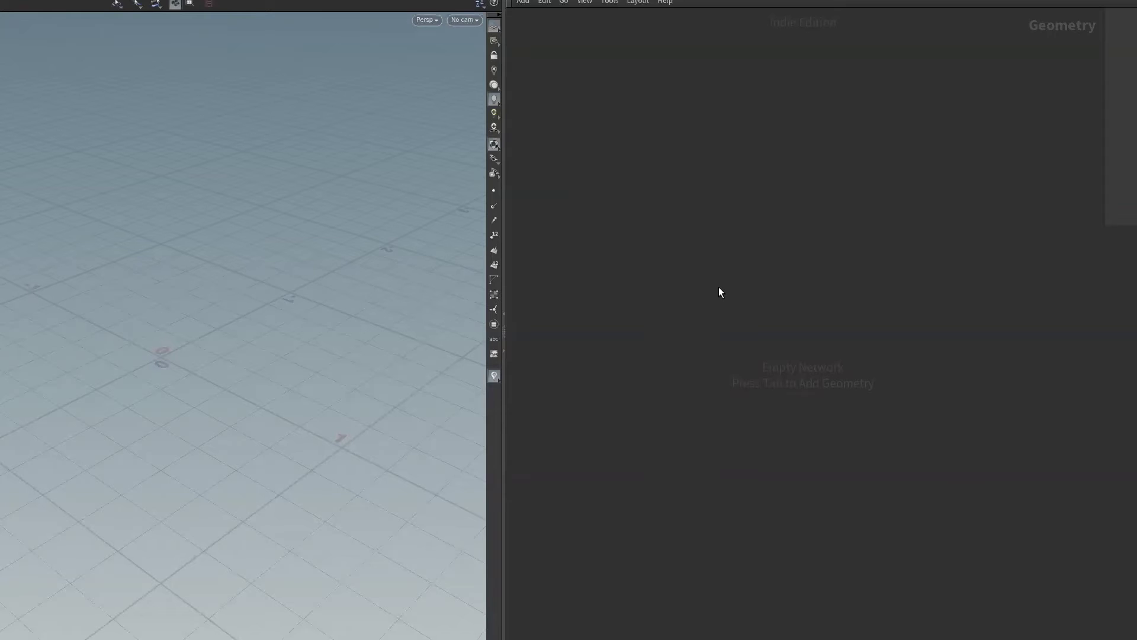
- Add a file1 File node and reposition it, cancelling stray input wires
{"action": "key", "text": "Tab"}
{"action": "type", "text": "file"}
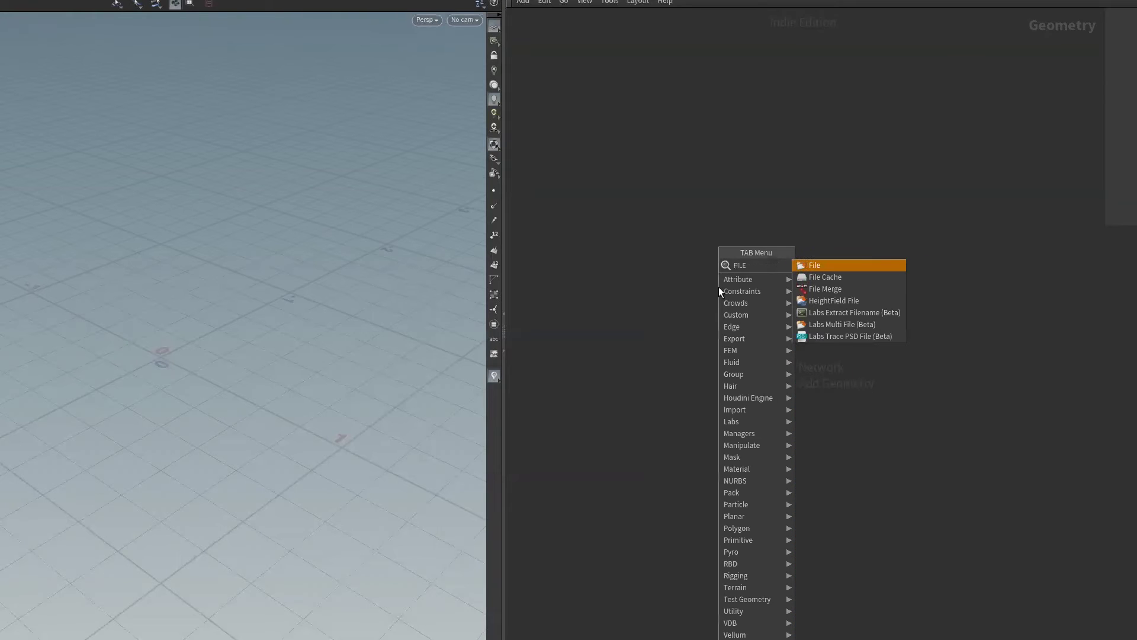
{"action": "left_click", "coordinate": [805, 267]}
{"action": "left_click", "coordinate": [659, 248]}
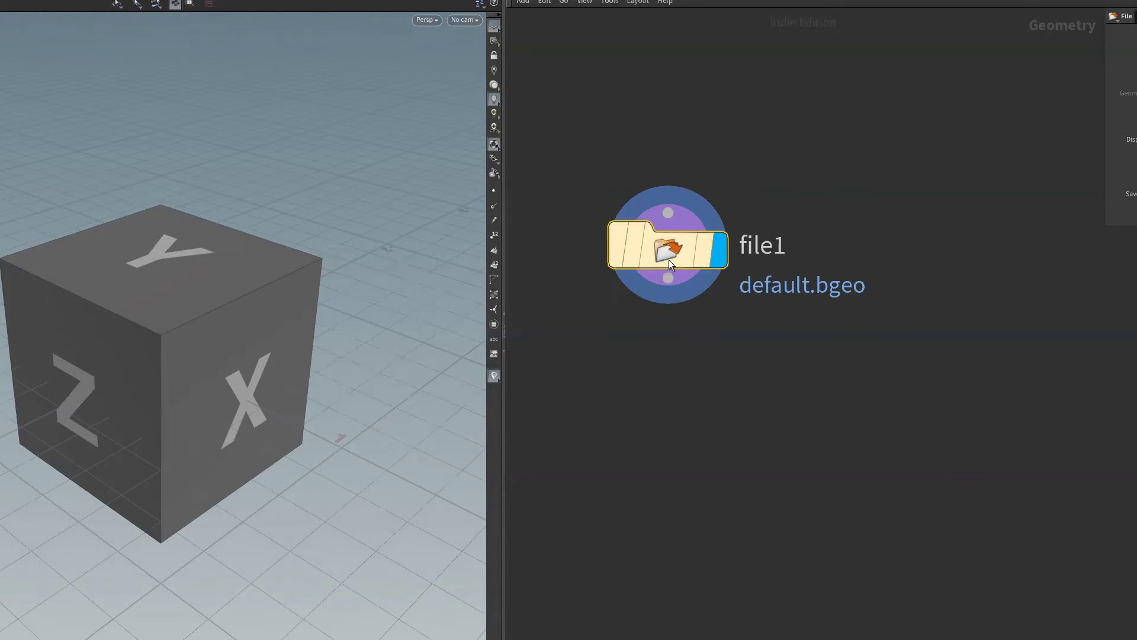
{"action": "mouse_move", "coordinate": [673, 253]}
{"action": "left_mouse_down"}
{"action": "mouse_move", "coordinate": [676, 327]}
{"action": "mouse_move", "coordinate": [740, 129]}
{"action": "left_mouse_up"}
{"action": "left_click", "coordinate": [695, 384]}
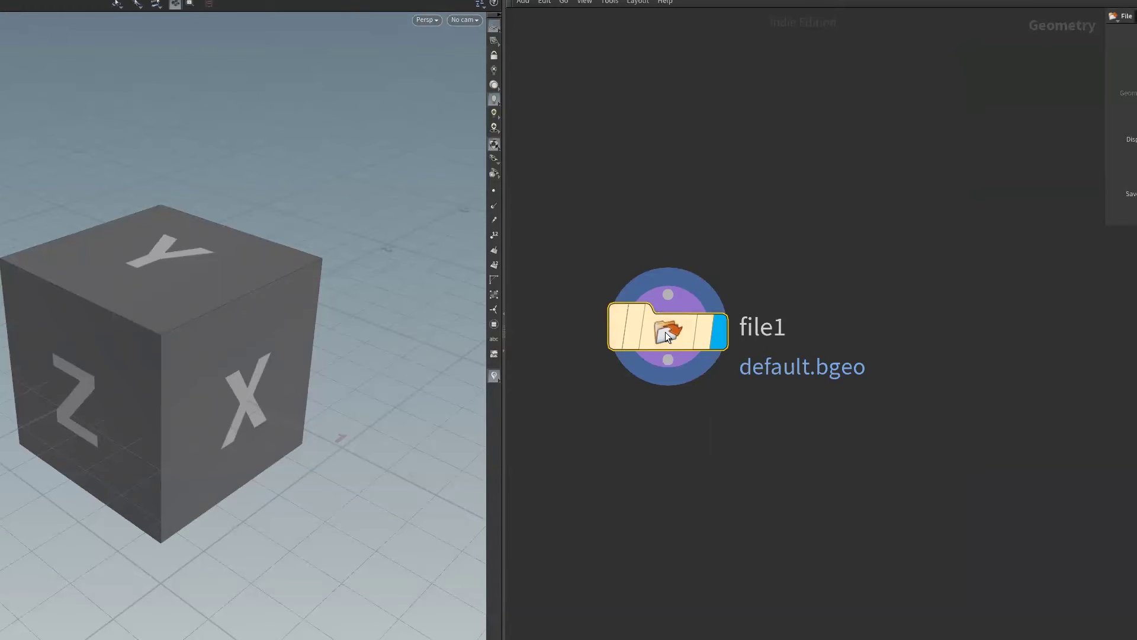
{"action": "left_click_drag", "start_coordinate": [668, 294], "coordinate": [692, 117]}
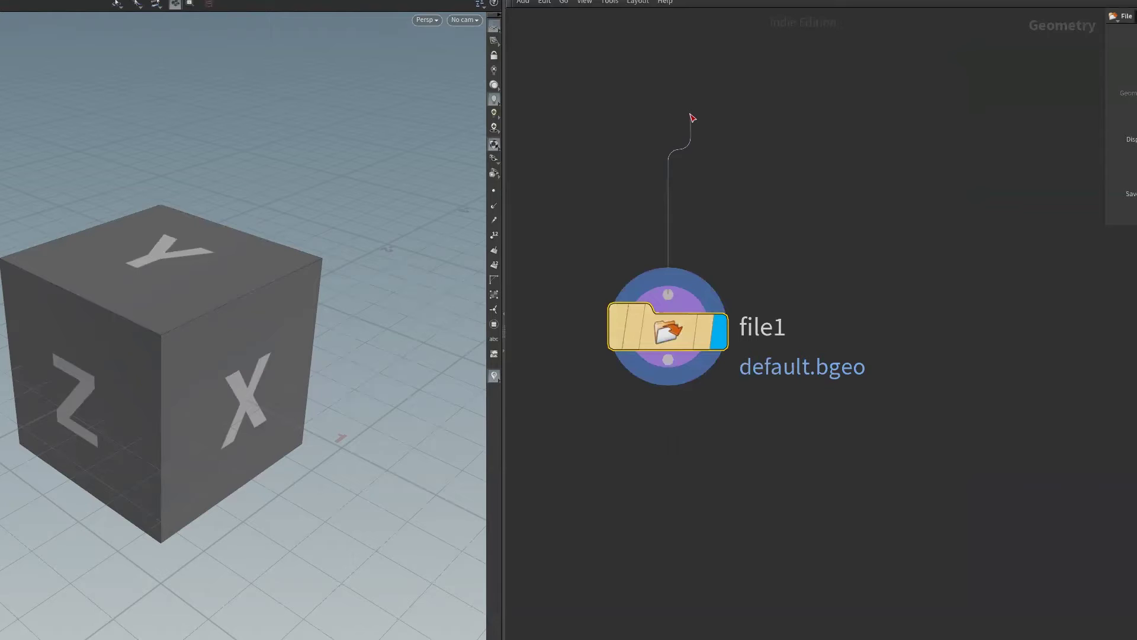
{"action": "left_click", "coordinate": [677, 326]}
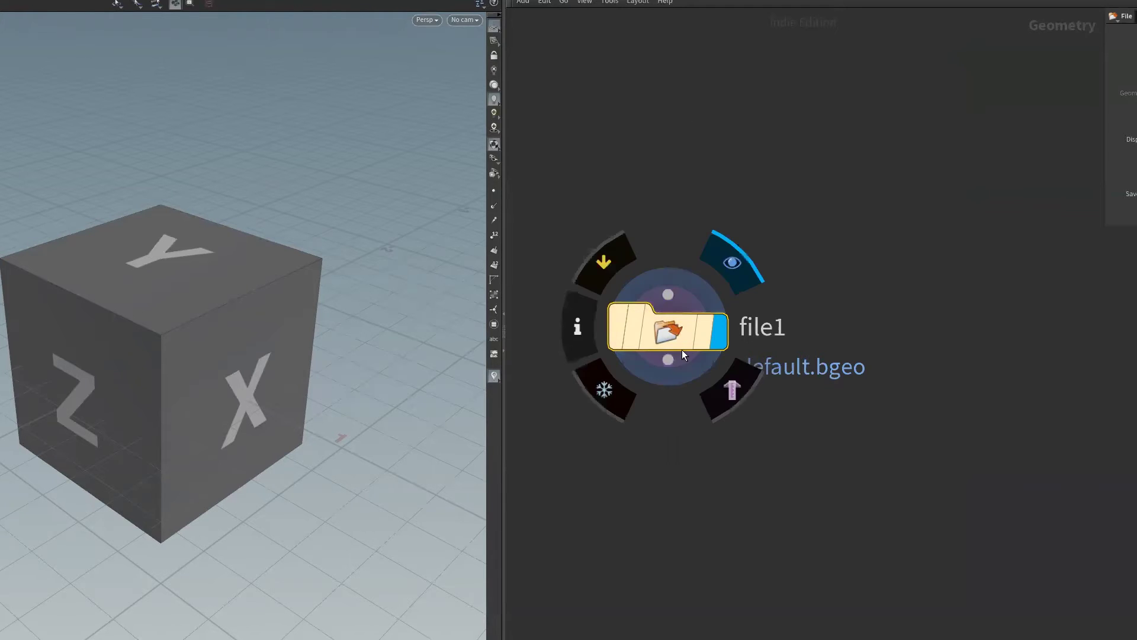
{"action": "left_click_drag", "start_coordinate": [658, 345], "coordinate": [655, 346]}
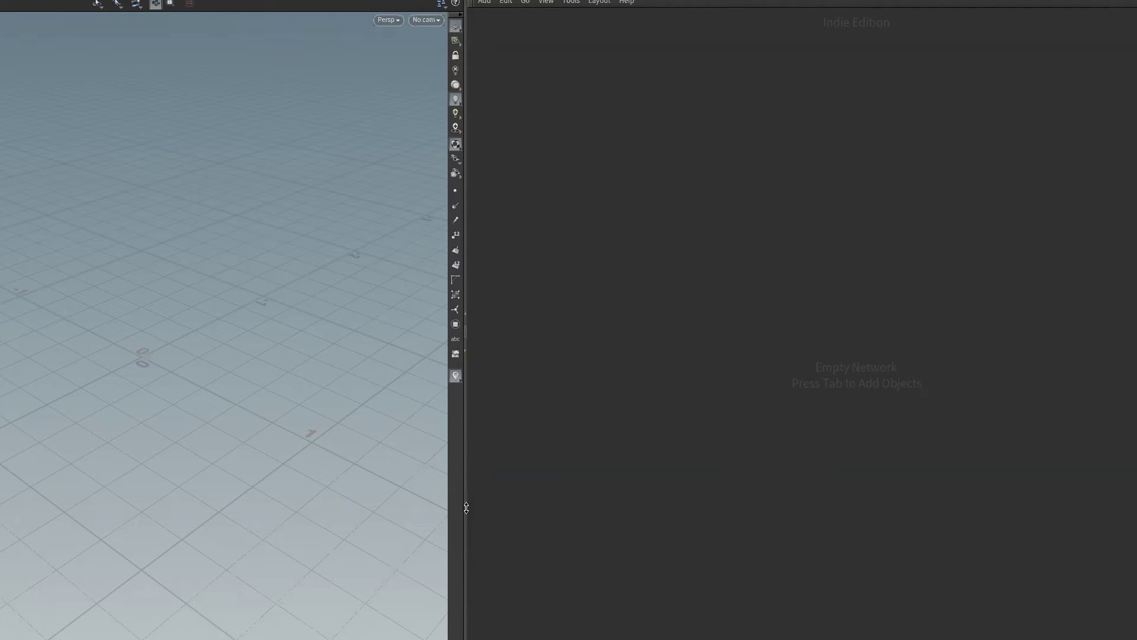
- Narrow the viewport pane slightly and close the file browser without opening anything
{"action": "left_click_drag", "start_coordinate": [466, 505], "coordinate": [450, 505]}
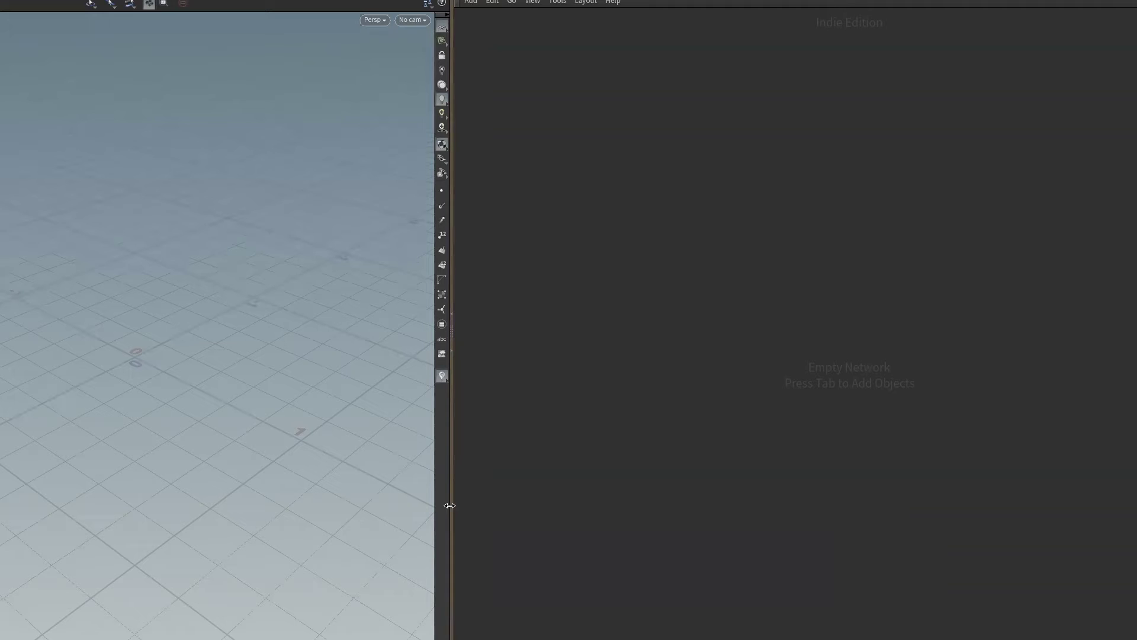
{"action": "left_click_drag", "start_coordinate": [453, 471], "coordinate": [447, 470]}
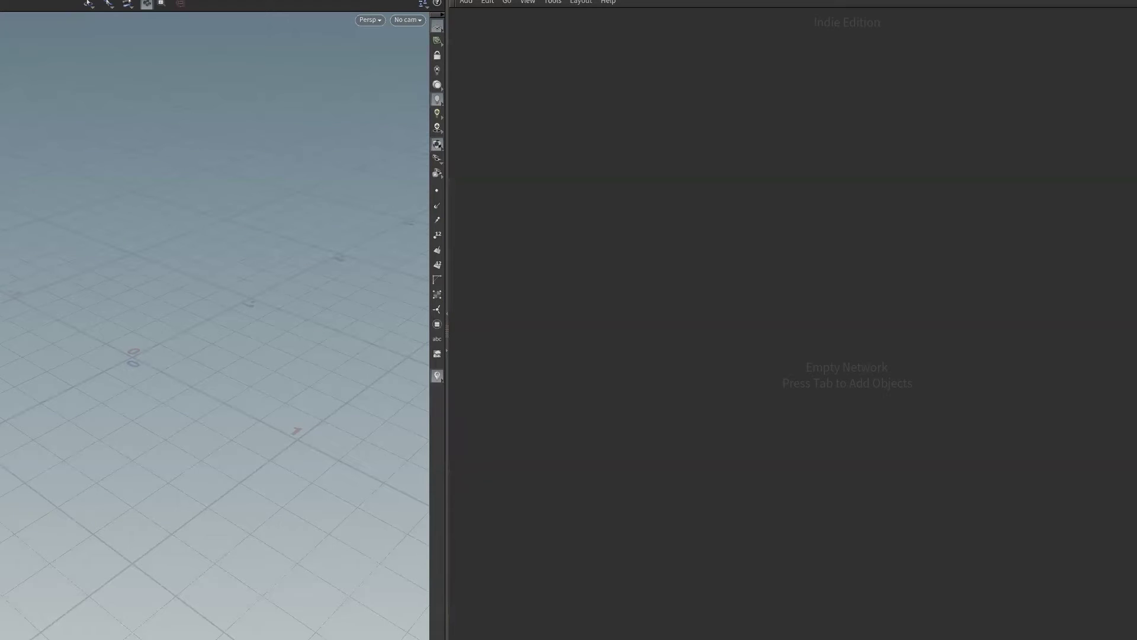
{"action": "left_click_drag", "start_coordinate": [446, 135], "coordinate": [451, 135]}
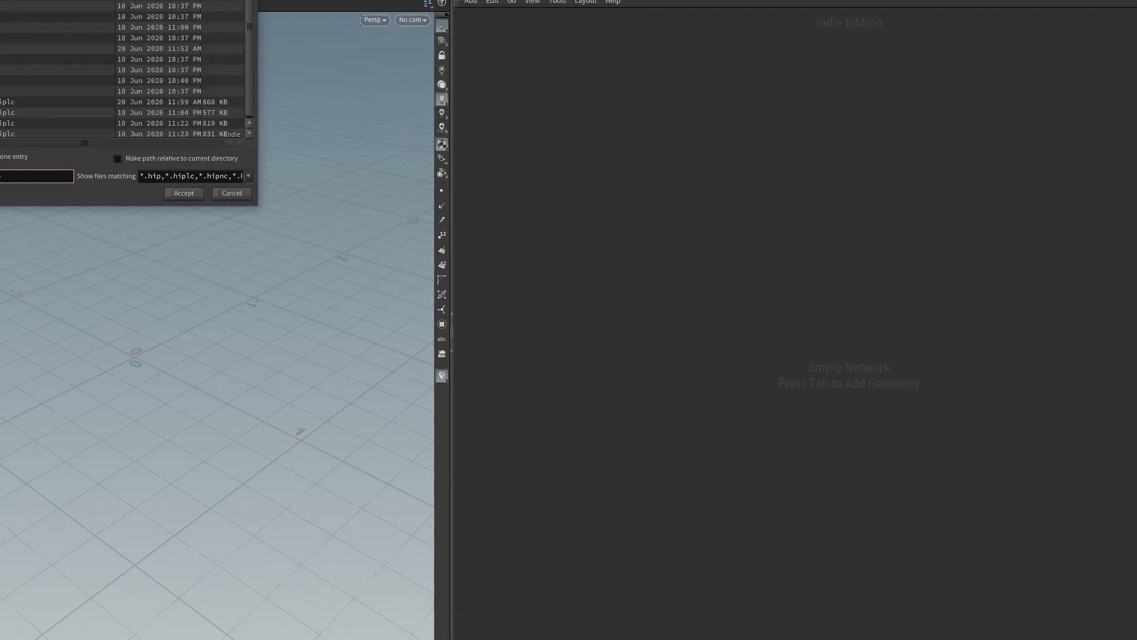
{"action": "key", "text": "Escape"}
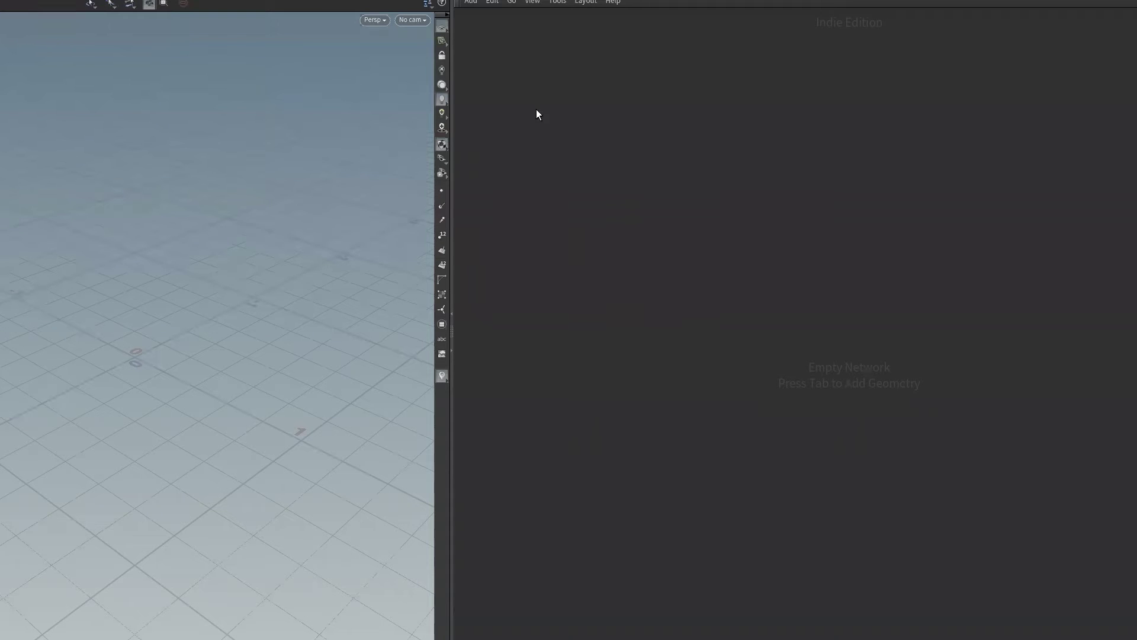
- Place a geo1 object and add a file1 File node inside it
{"action": "left_click", "coordinate": [622, 305]}
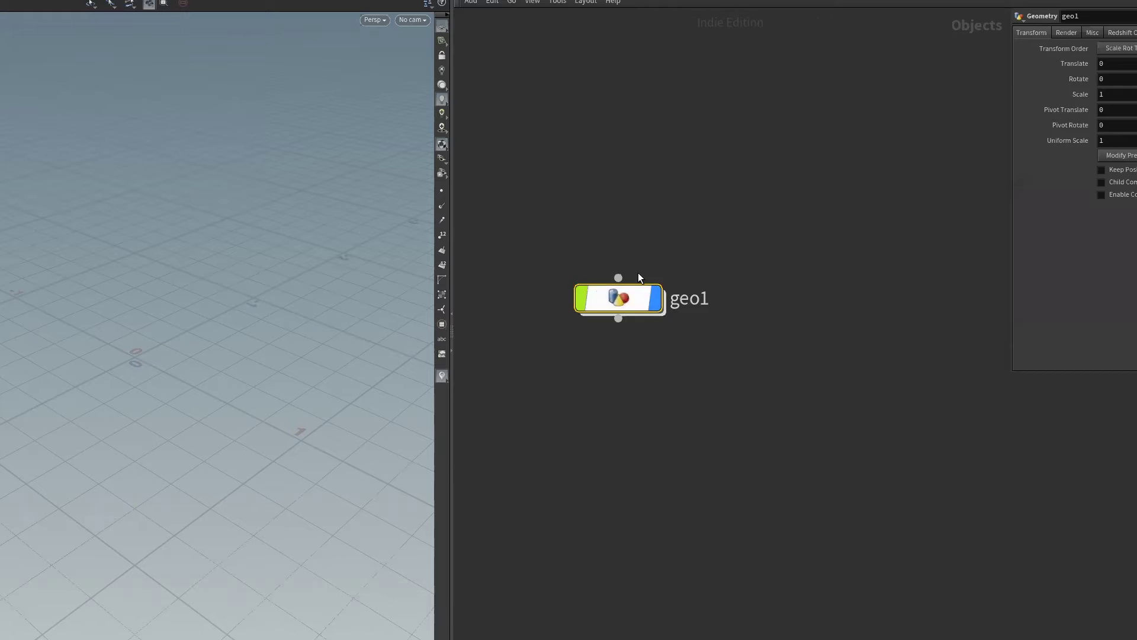
{"action": "key", "text": "i"}
{"action": "key", "text": "Tab"}
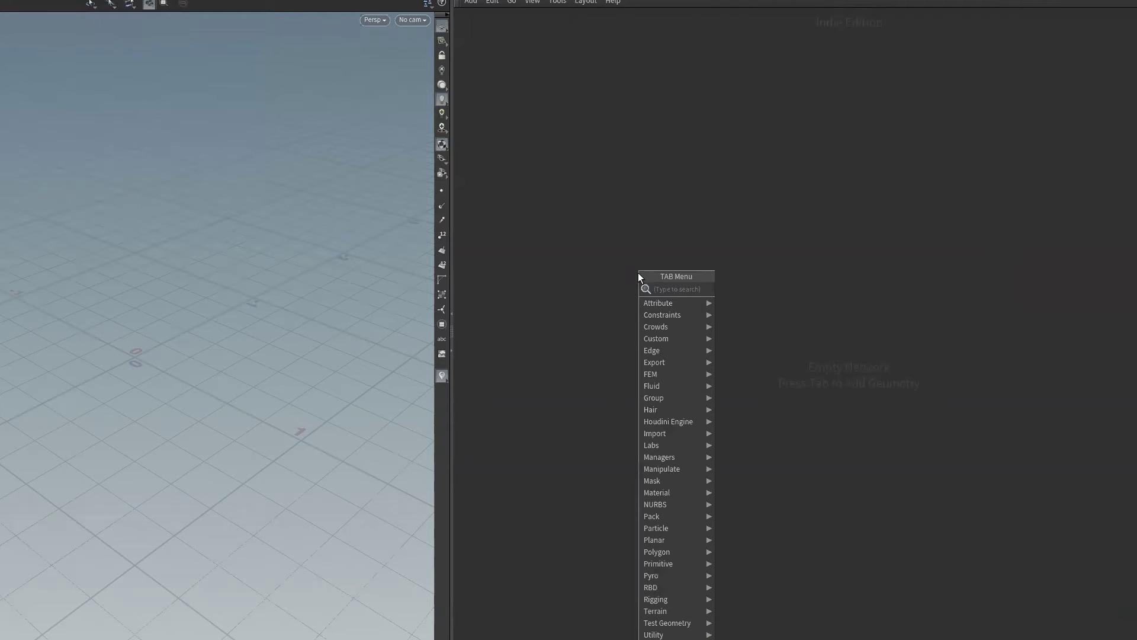
{"action": "type", "text": "fi"}
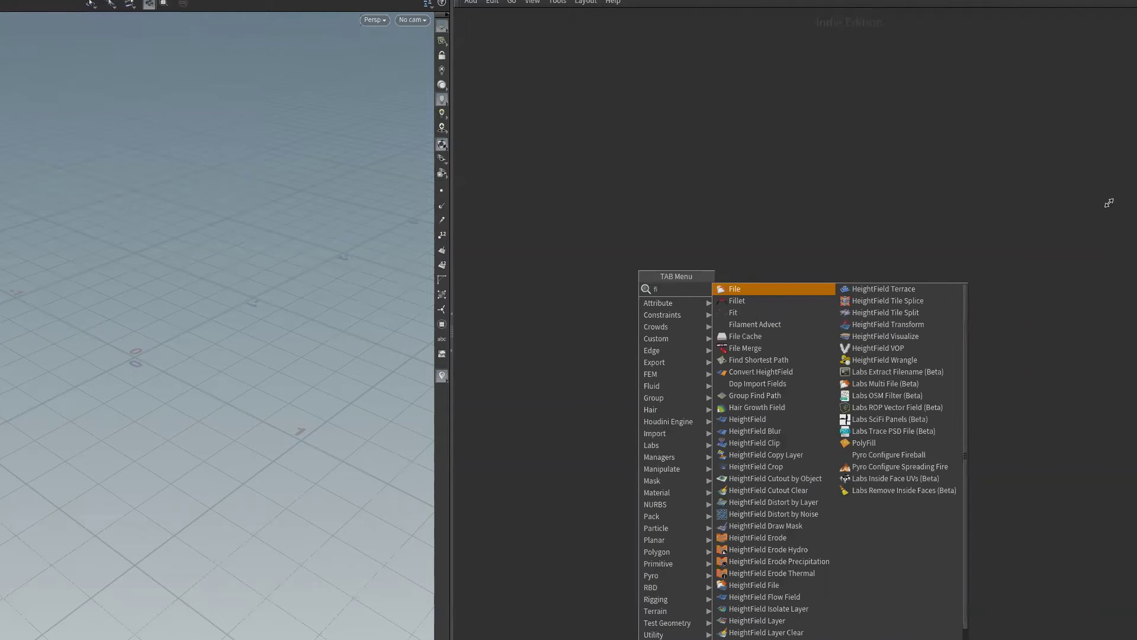
{"action": "key", "text": "Return"}
{"action": "left_click", "coordinate": [670, 312]}
{"action": "mouse_move", "coordinate": [663, 280]}
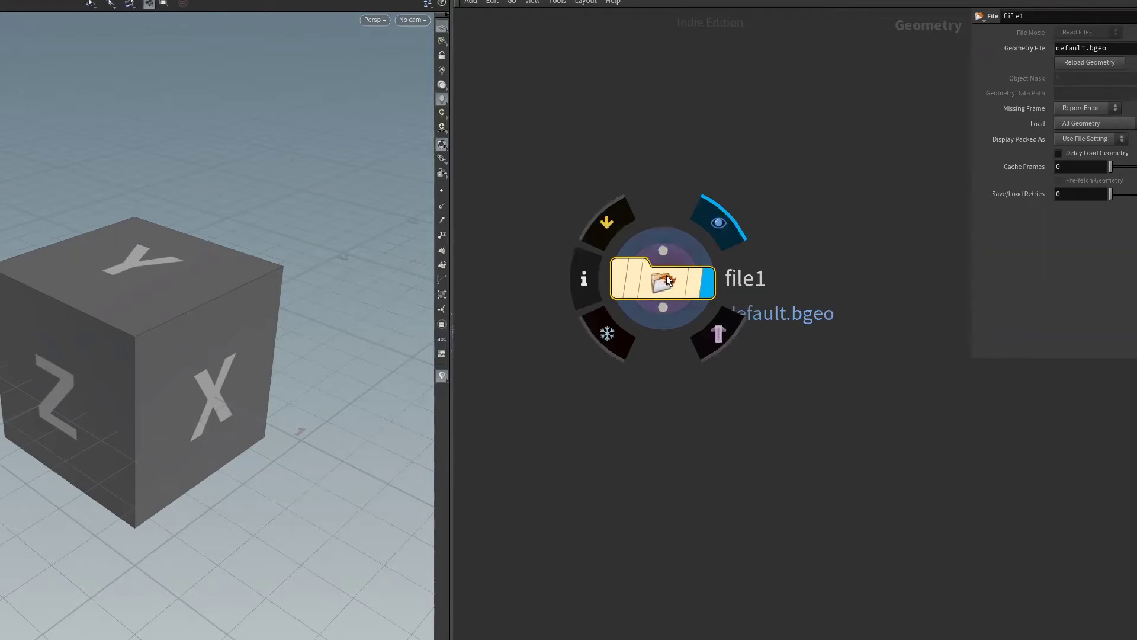
{"action": "left_click_drag", "start_coordinate": [667, 280], "coordinate": [664, 304]}
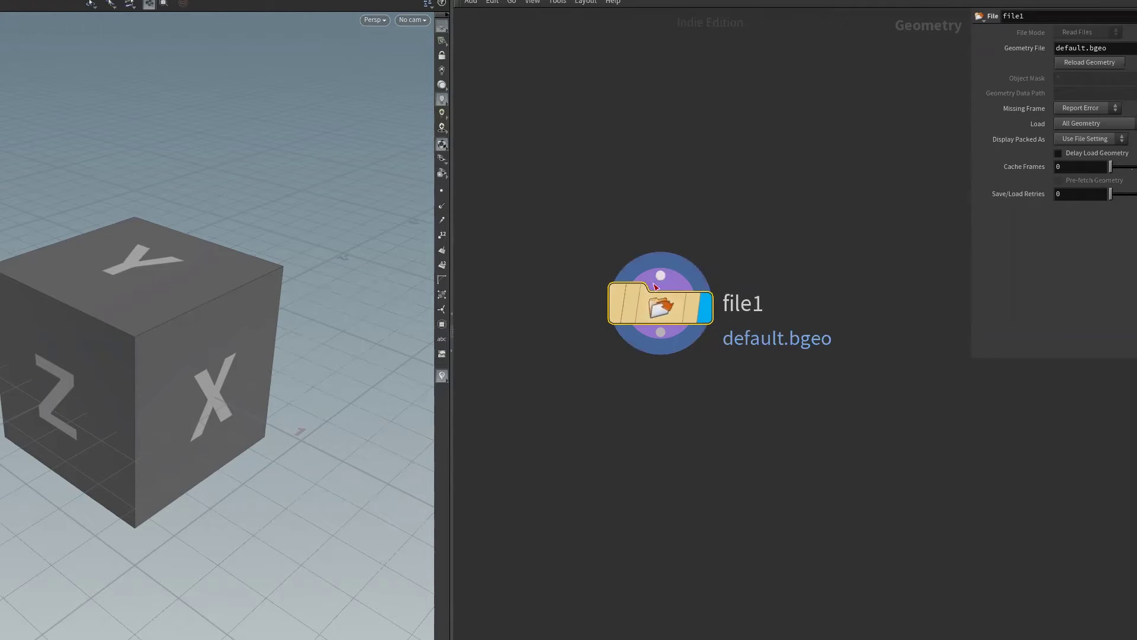
- Load Figura.bgeo from the $HIP/geo folder into the file1 node
{"action": "left_click", "coordinate": [1133, 48]}
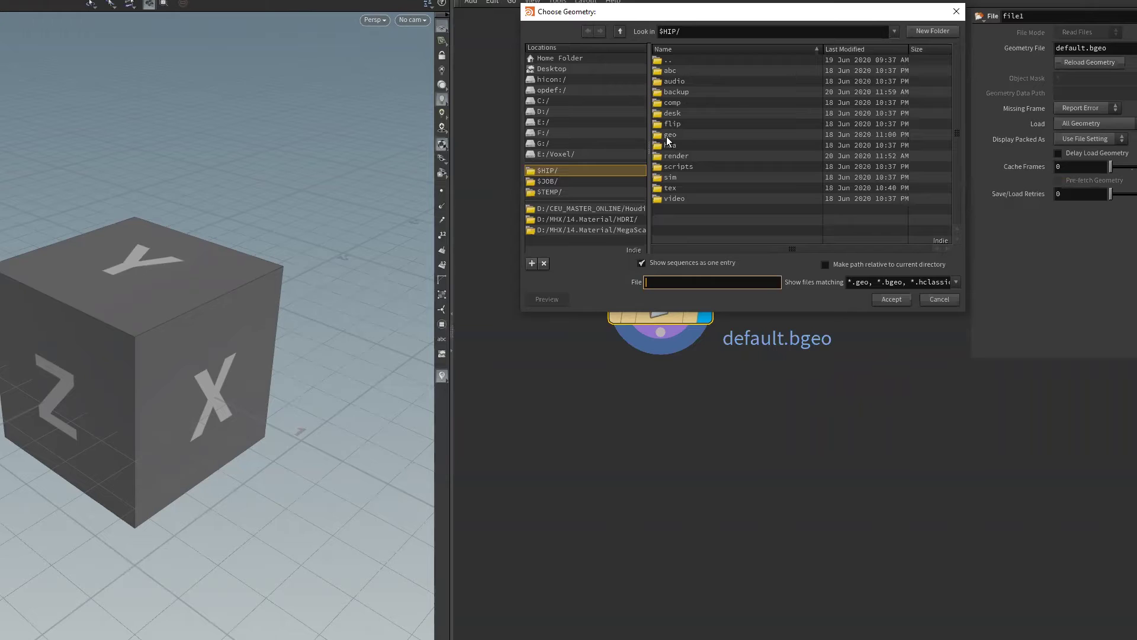
{"action": "double_click", "coordinate": [667, 135]}
{"action": "left_click", "coordinate": [677, 72]}
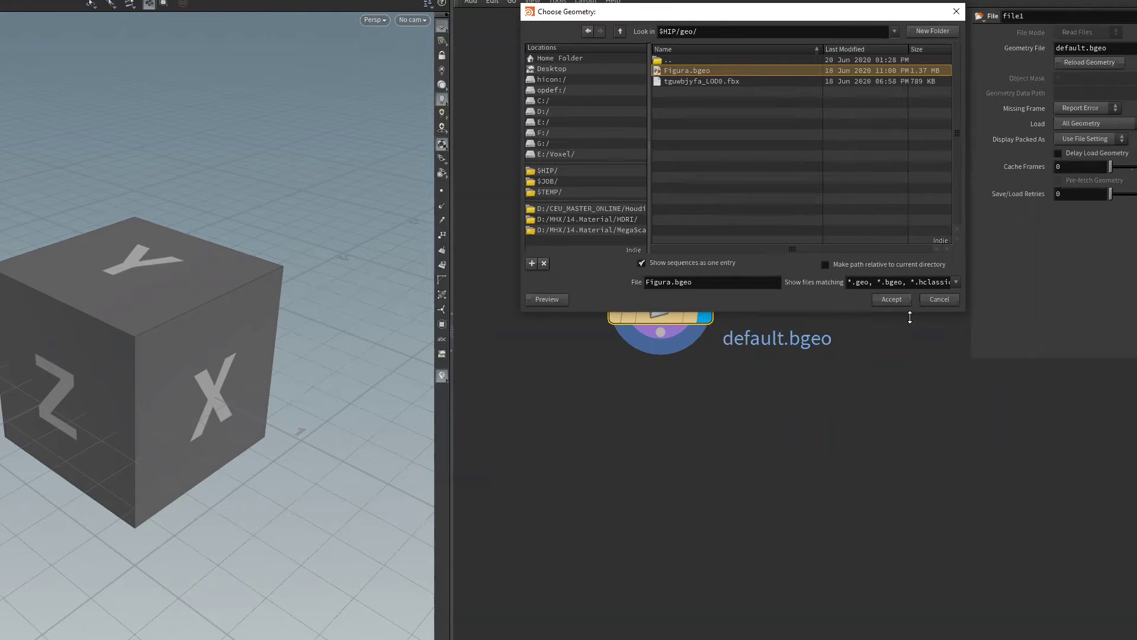
{"action": "left_click", "coordinate": [890, 300]}
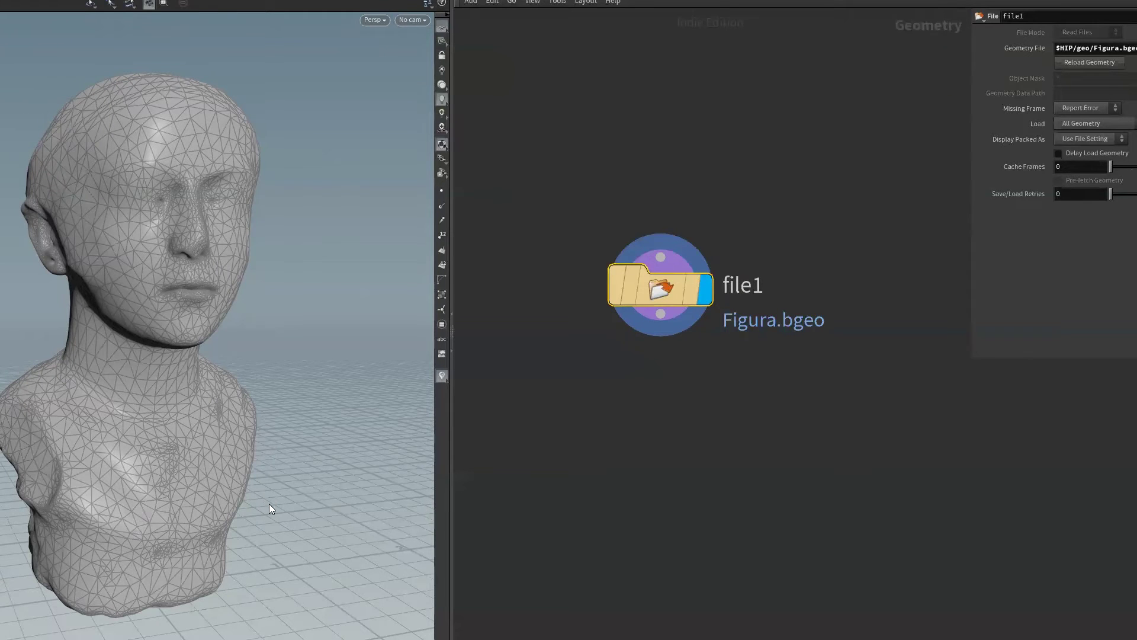
- Bring up the Pizarra.psd chalkboard in Photoshop and hide the cracked brick photo
{"action": "key", "text": "alt+Tab"}
{"action": "key", "text": "alt+Tab"}
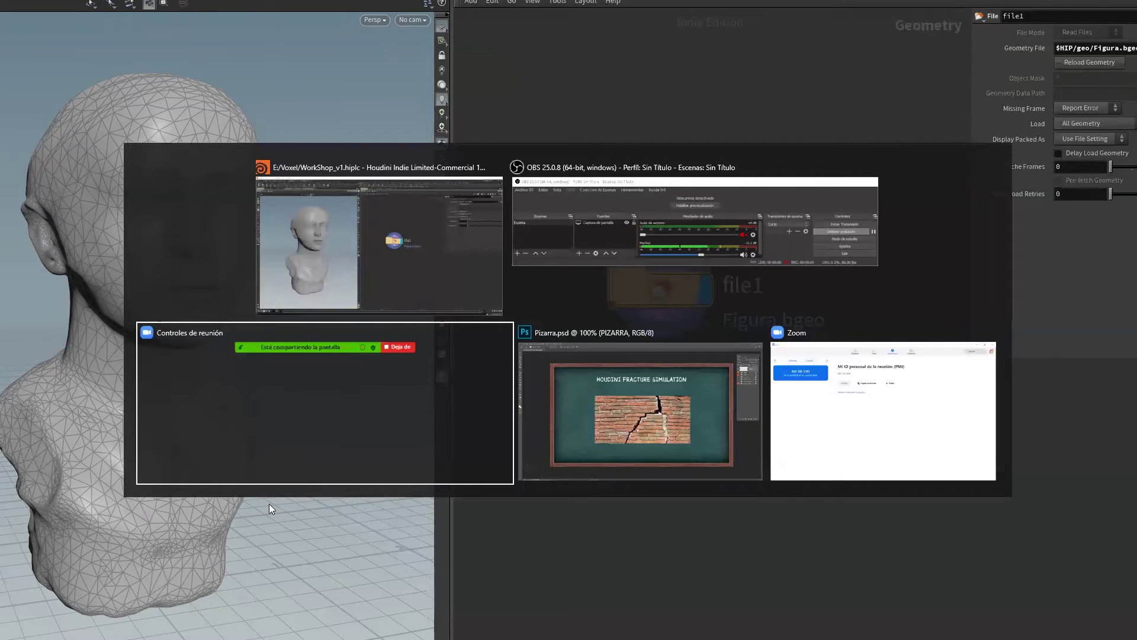
{"action": "key", "text": "alt+Tab"}
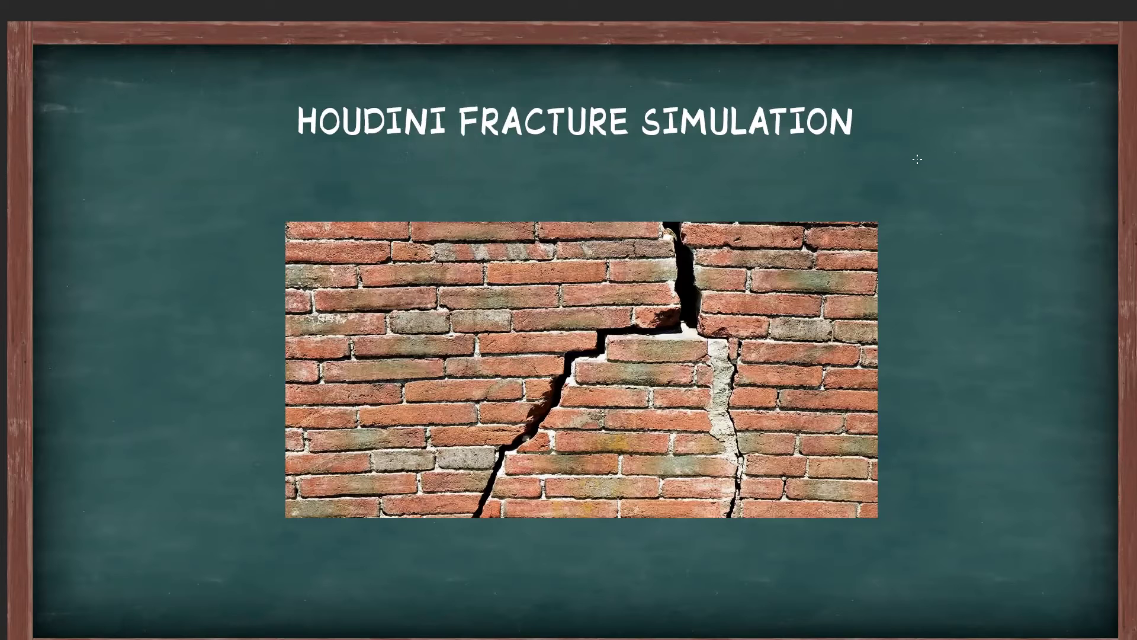
{"action": "key", "text": "ctrl+z"}
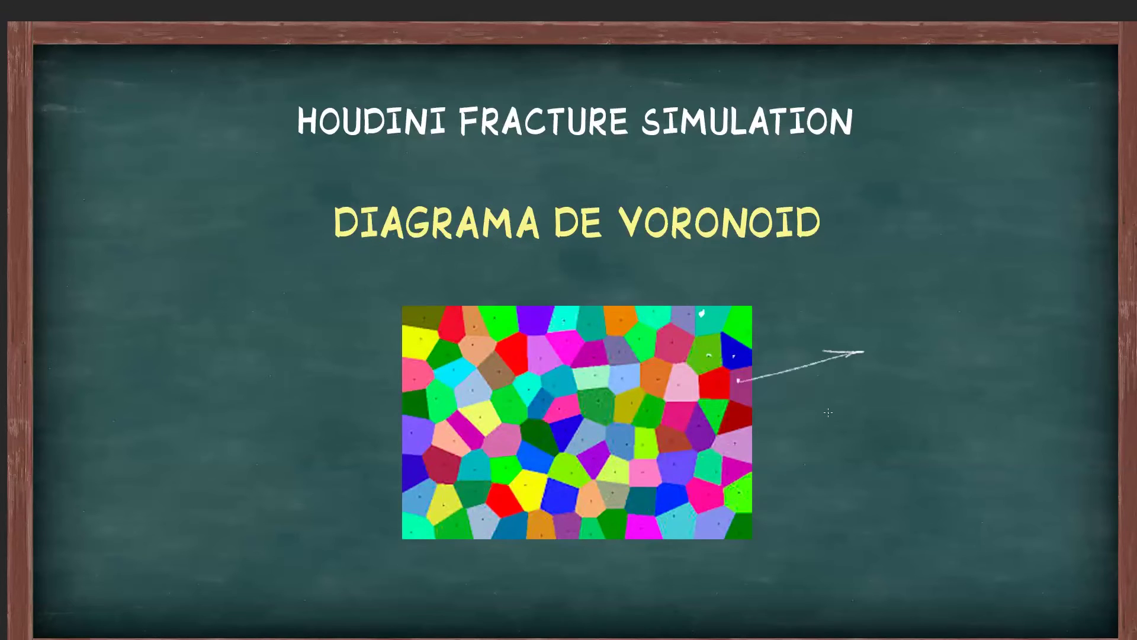
- Write 'Puntos' beside the arrow and mark seed points and cell outlines on the Voronoi diagram
{"action": "mouse_move", "coordinate": [904, 328]}
{"action": "left_mouse_down"}
{"action": "mouse_move", "coordinate": [931, 341]}
{"action": "mouse_move", "coordinate": [1001, 333]}
{"action": "left_mouse_up"}
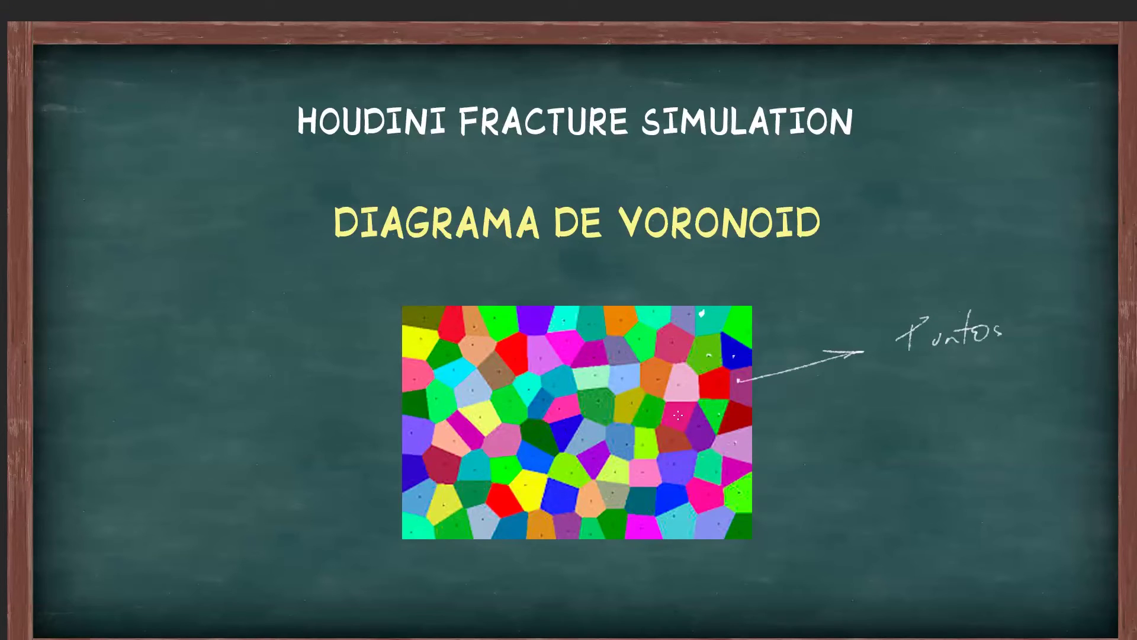
{"action": "left_click_drag", "start_coordinate": [655, 373], "coordinate": [620, 379]}
{"action": "left_click_drag", "start_coordinate": [642, 333], "coordinate": [588, 327]}
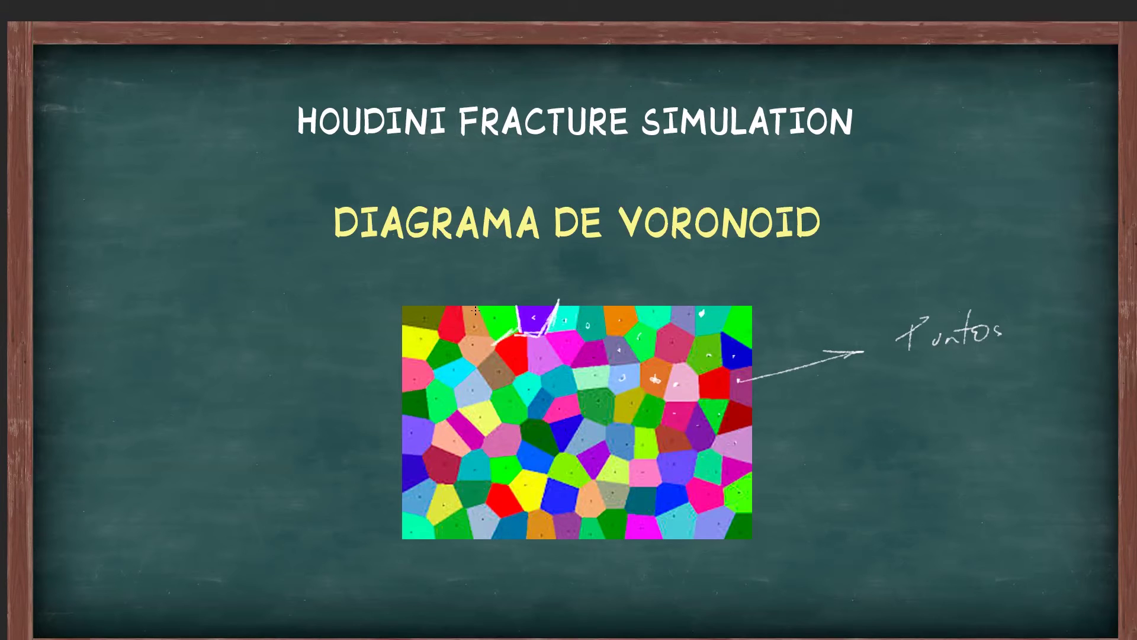
{"action": "mouse_move", "coordinate": [482, 334]}
{"action": "left_mouse_down"}
{"action": "mouse_move", "coordinate": [462, 320]}
{"action": "mouse_move", "coordinate": [463, 341]}
{"action": "mouse_move", "coordinate": [482, 335]}
{"action": "mouse_move", "coordinate": [435, 330]}
{"action": "mouse_move", "coordinate": [437, 341]}
{"action": "mouse_move", "coordinate": [398, 326]}
{"action": "mouse_move", "coordinate": [424, 362]}
{"action": "left_mouse_up"}
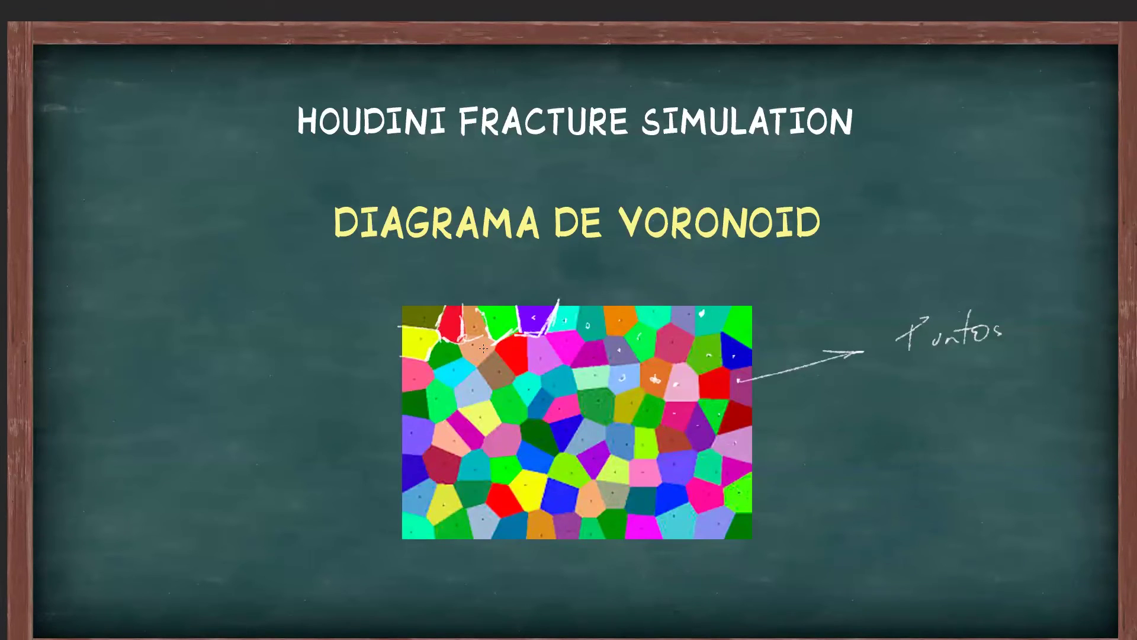
{"action": "left_click_drag", "start_coordinate": [574, 390], "coordinate": [576, 407]}
{"action": "mouse_move", "coordinate": [579, 319]}
{"action": "left_mouse_down"}
{"action": "mouse_move", "coordinate": [588, 299]}
{"action": "mouse_move", "coordinate": [551, 332]}
{"action": "mouse_move", "coordinate": [605, 325]}
{"action": "mouse_move", "coordinate": [605, 339]}
{"action": "mouse_move", "coordinate": [631, 308]}
{"action": "left_mouse_up"}
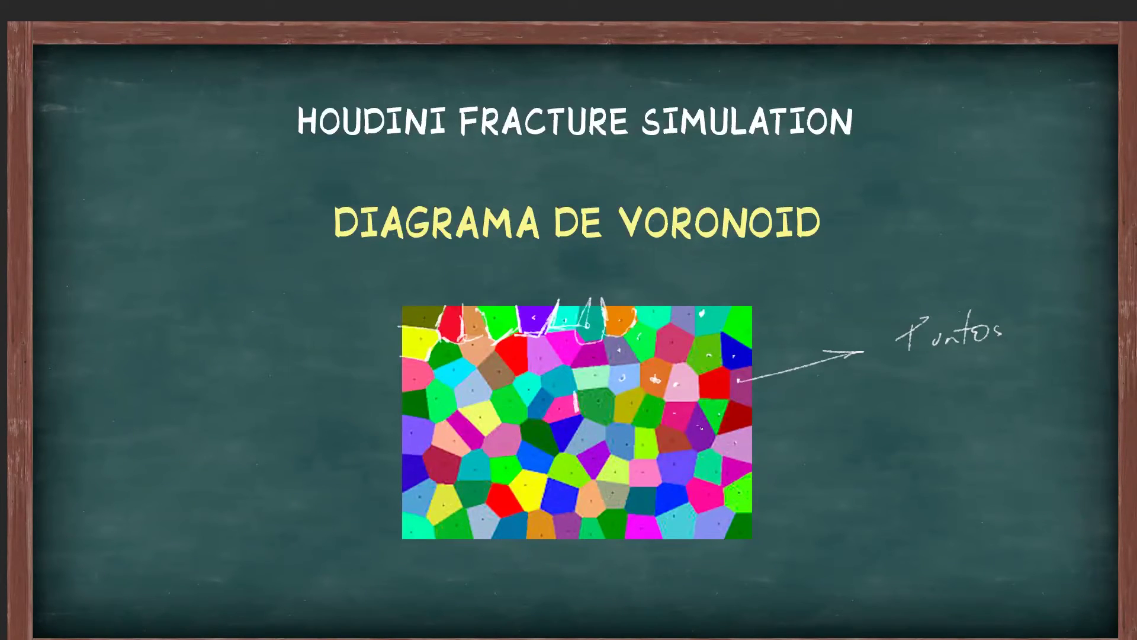
{"action": "mouse_move", "coordinate": [752, 426]}
{"action": "left_mouse_down"}
{"action": "mouse_move", "coordinate": [758, 462]}
{"action": "mouse_move", "coordinate": [844, 448]}
{"action": "mouse_move", "coordinate": [811, 462]}
{"action": "left_mouse_up"}
- Write 'CONVEX' beside the lower arrow and sketch a box with direction arrows below it
{"action": "mouse_move", "coordinate": [918, 420]}
{"action": "left_mouse_down"}
{"action": "mouse_move", "coordinate": [918, 440]}
{"action": "mouse_move", "coordinate": [940, 423]}
{"action": "mouse_move", "coordinate": [1026, 420]}
{"action": "mouse_move", "coordinate": [1049, 439]}
{"action": "mouse_move", "coordinate": [1045, 430]}
{"action": "left_mouse_up"}
{"action": "left_click_drag", "start_coordinate": [1032, 420], "coordinate": [1076, 435]}
{"action": "left_click_drag", "start_coordinate": [1083, 417], "coordinate": [1042, 450]}
{"action": "mouse_move", "coordinate": [860, 495]}
{"action": "left_mouse_down"}
{"action": "mouse_move", "coordinate": [866, 545]}
{"action": "mouse_move", "coordinate": [921, 487]}
{"action": "mouse_move", "coordinate": [941, 520]}
{"action": "left_mouse_up"}
{"action": "mouse_move", "coordinate": [868, 541]}
{"action": "left_mouse_down"}
{"action": "mouse_move", "coordinate": [935, 509]}
{"action": "mouse_move", "coordinate": [983, 530]}
{"action": "mouse_move", "coordinate": [986, 491]}
{"action": "mouse_move", "coordinate": [960, 503]}
{"action": "left_mouse_up"}
{"action": "mouse_move", "coordinate": [894, 492]}
{"action": "left_mouse_down"}
{"action": "mouse_move", "coordinate": [894, 468]}
{"action": "mouse_move", "coordinate": [903, 474]}
{"action": "left_mouse_up"}
{"action": "mouse_move", "coordinate": [859, 522]}
{"action": "left_mouse_down"}
{"action": "mouse_move", "coordinate": [824, 520]}
{"action": "mouse_move", "coordinate": [894, 584]}
{"action": "mouse_move", "coordinate": [905, 574]}
{"action": "left_mouse_up"}
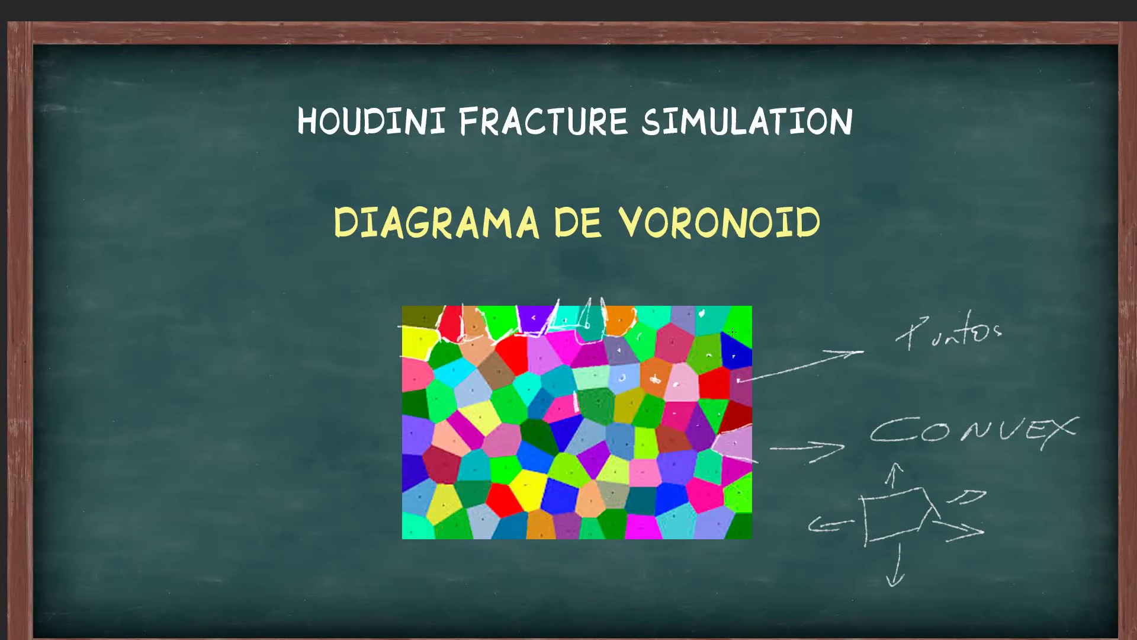
- Mark the top-right Voronoi cells and add depth edges to turn the box sketch into a 3D cube
{"action": "mouse_move", "coordinate": [732, 304]}
{"action": "left_mouse_down"}
{"action": "mouse_move", "coordinate": [706, 344]}
{"action": "mouse_move", "coordinate": [751, 355]}
{"action": "mouse_move", "coordinate": [753, 318]}
{"action": "left_mouse_up"}
{"action": "mouse_move", "coordinate": [860, 498]}
{"action": "left_mouse_down"}
{"action": "mouse_move", "coordinate": [856, 459]}
{"action": "mouse_move", "coordinate": [905, 454]}
{"action": "mouse_move", "coordinate": [922, 488]}
{"action": "mouse_move", "coordinate": [945, 451]}
{"action": "mouse_move", "coordinate": [970, 467]}
{"action": "mouse_move", "coordinate": [940, 472]}
{"action": "mouse_move", "coordinate": [923, 492]}
{"action": "left_mouse_up"}
{"action": "mouse_move", "coordinate": [974, 460]}
{"action": "left_mouse_down"}
{"action": "mouse_move", "coordinate": [922, 494]}
{"action": "mouse_move", "coordinate": [966, 450]}
{"action": "mouse_move", "coordinate": [906, 454]}
{"action": "mouse_move", "coordinate": [921, 483]}
{"action": "mouse_move", "coordinate": [863, 496]}
{"action": "mouse_move", "coordinate": [863, 456]}
{"action": "mouse_move", "coordinate": [906, 453]}
{"action": "mouse_move", "coordinate": [933, 513]}
{"action": "mouse_move", "coordinate": [870, 539]}
{"action": "mouse_move", "coordinate": [866, 495]}
{"action": "left_mouse_up"}
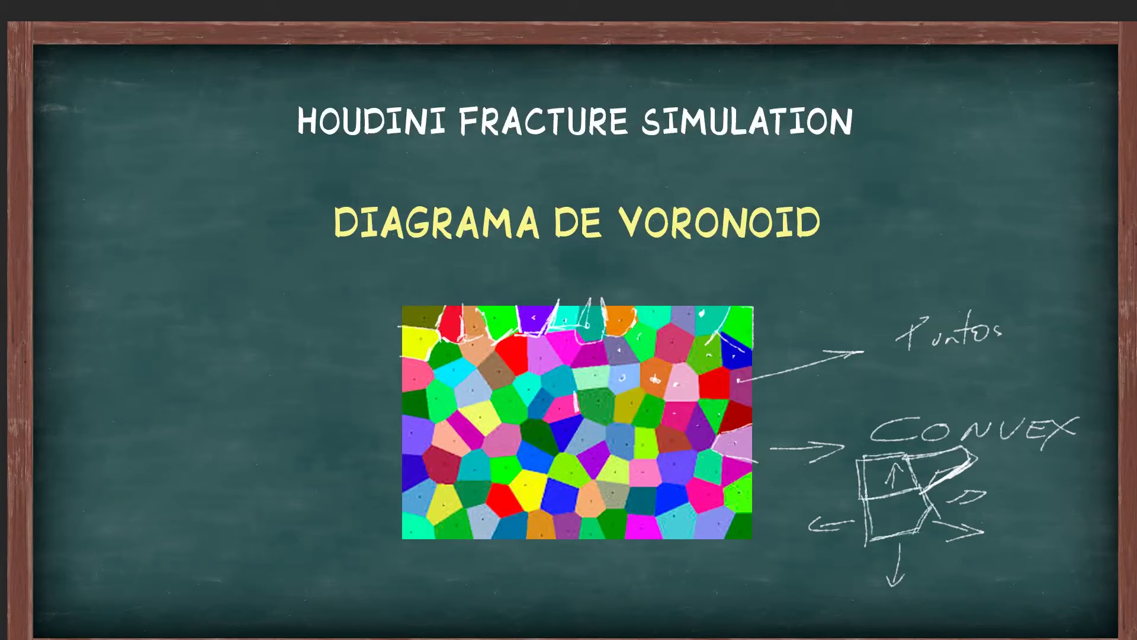
{"action": "left_click_drag", "start_coordinate": [931, 508], "coordinate": [999, 529]}
{"action": "mouse_move", "coordinate": [924, 527]}
{"action": "left_mouse_down"}
{"action": "mouse_move", "coordinate": [947, 540]}
{"action": "mouse_move", "coordinate": [989, 527]}
{"action": "mouse_move", "coordinate": [954, 545]}
{"action": "left_mouse_up"}
{"action": "left_click_drag", "start_coordinate": [977, 457], "coordinate": [981, 531]}
{"action": "mouse_move", "coordinate": [977, 461]}
{"action": "left_mouse_down"}
{"action": "mouse_move", "coordinate": [987, 531]}
{"action": "mouse_move", "coordinate": [915, 493]}
{"action": "left_mouse_up"}
{"action": "left_click_drag", "start_coordinate": [930, 513], "coordinate": [979, 525]}
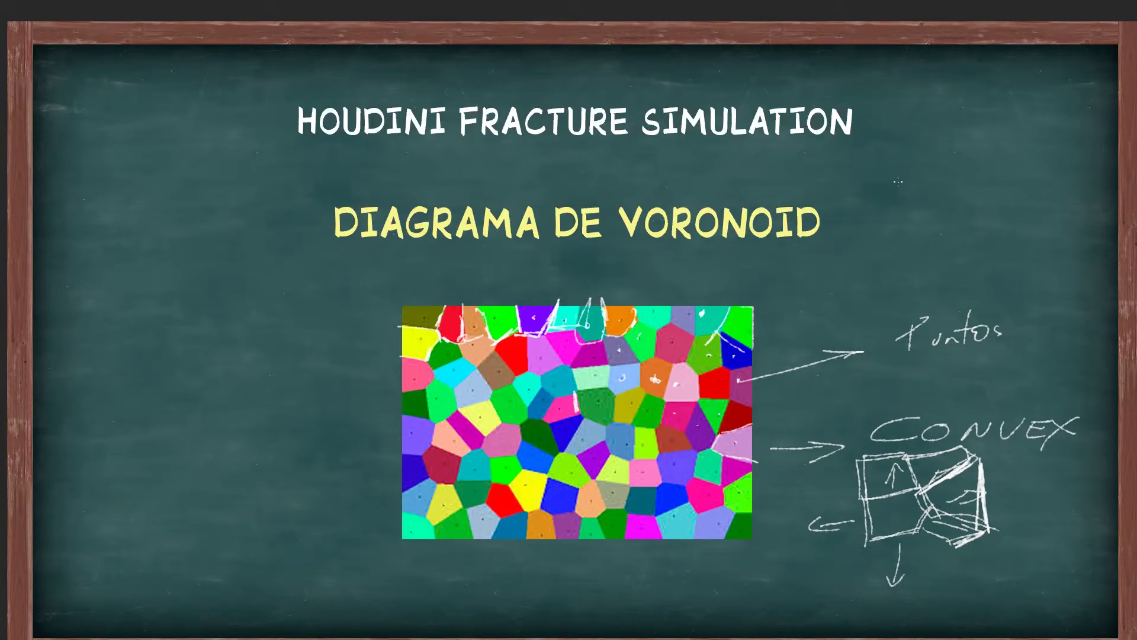
- Create a new layer and clear all the chalk annotations from the board
{"action": "key", "text": "ctrl+shift+n"}
{"action": "key", "text": "Return"}
{"action": "key", "text": "Delete"}
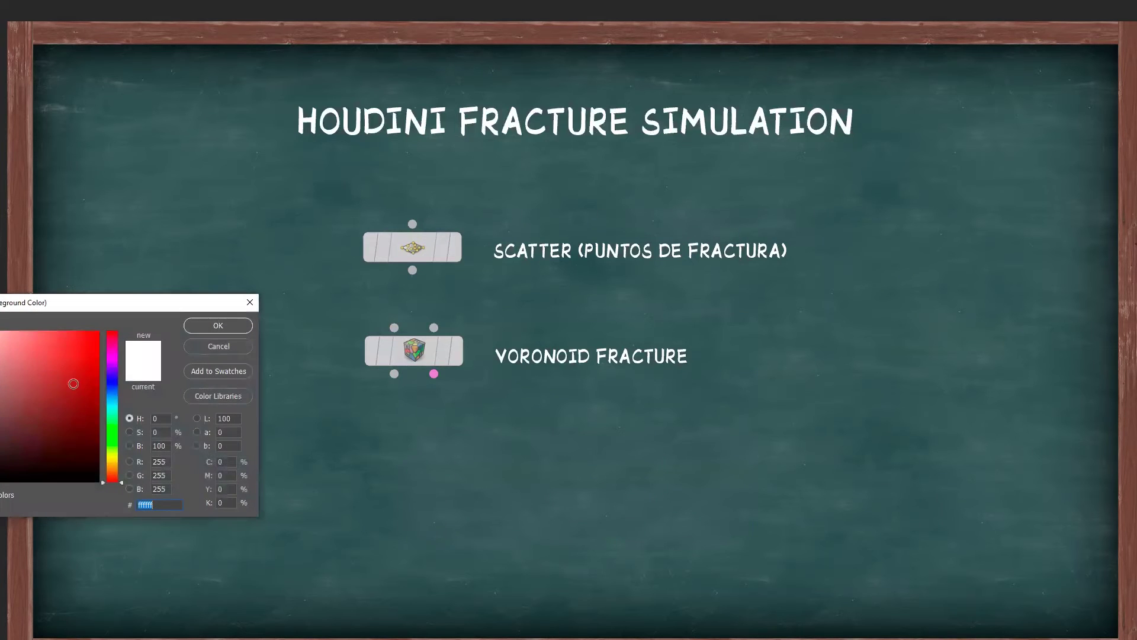
- Pick a bright orange brush colour and circle the Scatter node on the slide
{"action": "left_click", "coordinate": [111, 464]}
{"action": "left_click", "coordinate": [80, 402]}
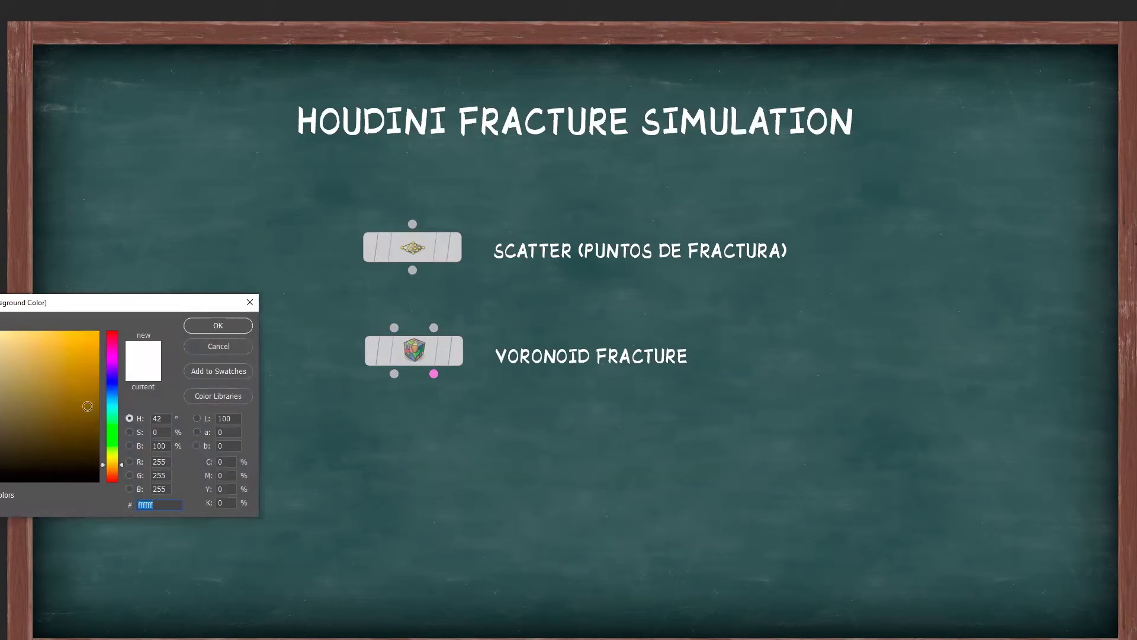
{"action": "left_click", "coordinate": [113, 467]}
{"action": "left_click", "coordinate": [95, 344]}
{"action": "left_click", "coordinate": [187, 326]}
{"action": "left_click_drag", "start_coordinate": [391, 205], "coordinate": [379, 204]}
{"action": "key", "text": "ctrl+z"}
{"action": "left_click_drag", "start_coordinate": [448, 203], "coordinate": [344, 234]}
{"action": "key", "text": "ctrl+z"}
{"action": "left_click_drag", "start_coordinate": [448, 200], "coordinate": [402, 207]}
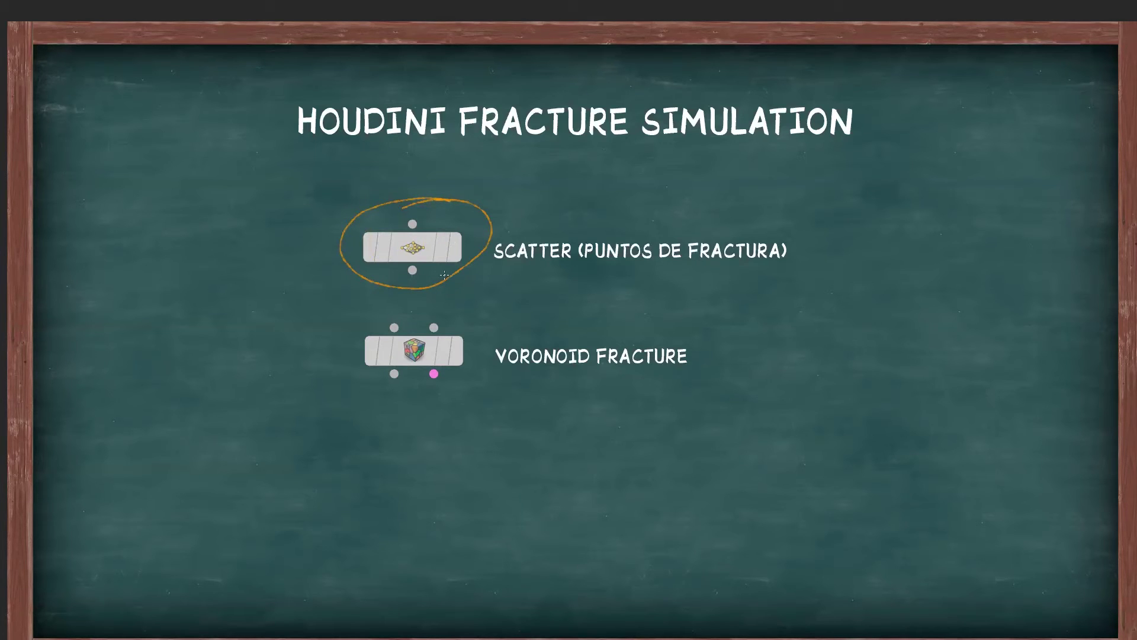
- Sketch an orange flat plane and extend it into a 3D slab with vertical and front edges
{"action": "left_click_drag", "start_coordinate": [821, 318], "coordinate": [928, 351]}
{"action": "mouse_move", "coordinate": [810, 316]}
{"action": "left_mouse_down"}
{"action": "mouse_move", "coordinate": [934, 265]}
{"action": "mouse_move", "coordinate": [1025, 282]}
{"action": "left_mouse_up"}
{"action": "left_click_drag", "start_coordinate": [1034, 283], "coordinate": [902, 356]}
{"action": "mouse_move", "coordinate": [827, 320]}
{"action": "left_mouse_down"}
{"action": "mouse_move", "coordinate": [912, 365]}
{"action": "mouse_move", "coordinate": [1030, 325]}
{"action": "left_mouse_up"}
{"action": "left_click_drag", "start_coordinate": [1023, 280], "coordinate": [1019, 337]}
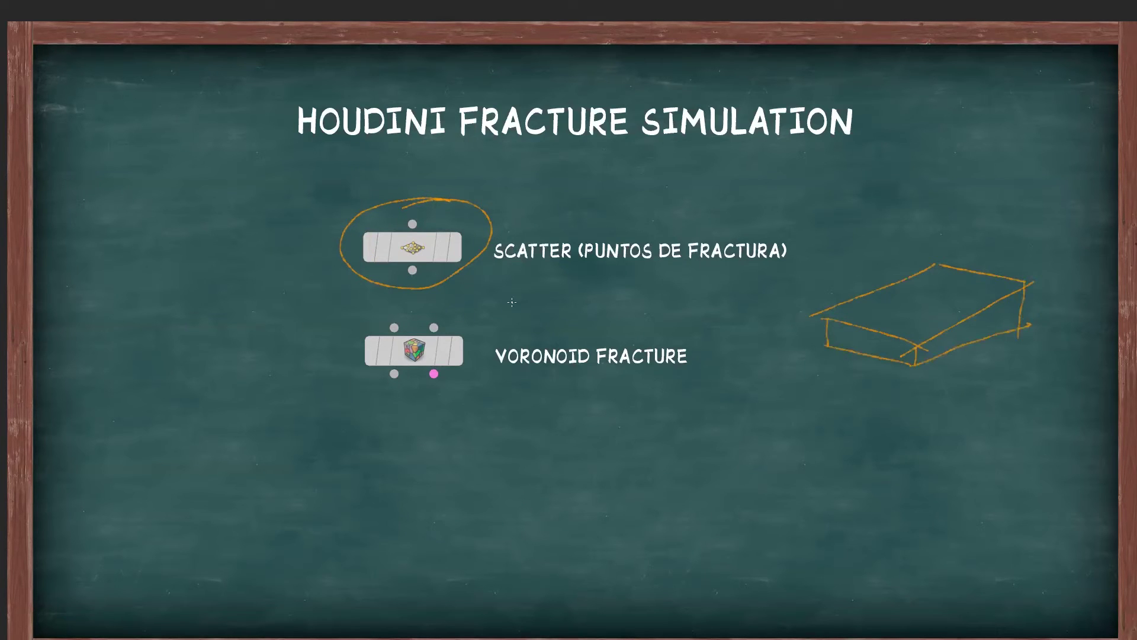
- Dot scatter points on the slab, circle Voronoi Fracture, and draw a blue Scatter-to-Voronoi arrow
{"action": "left_click", "coordinate": [954, 292]}
{"action": "left_click", "coordinate": [922, 315]}
{"action": "left_click", "coordinate": [936, 282]}
{"action": "left_click_drag", "start_coordinate": [471, 312], "coordinate": [466, 361]}
{"action": "left_click_drag", "start_coordinate": [392, 313], "coordinate": [394, 325]}
{"action": "left_click_drag", "start_coordinate": [876, 307], "coordinate": [896, 295]}
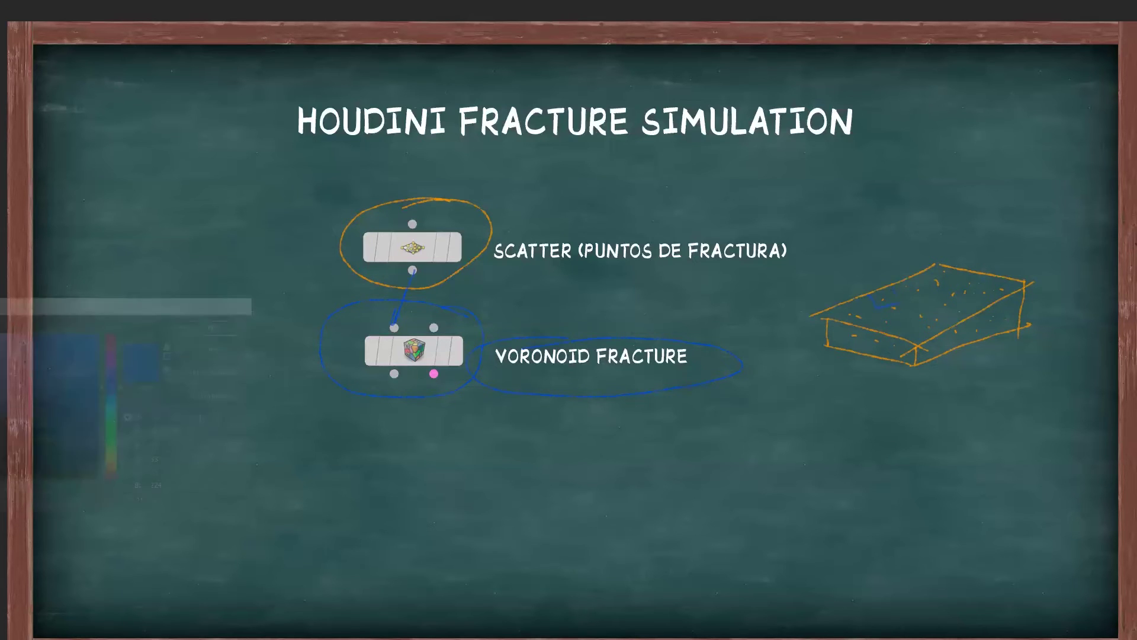
- Switch to red, draw cracks across the slab, arrow and circle Scatter, and write UV'S above
{"action": "left_click", "coordinate": [113, 463]}
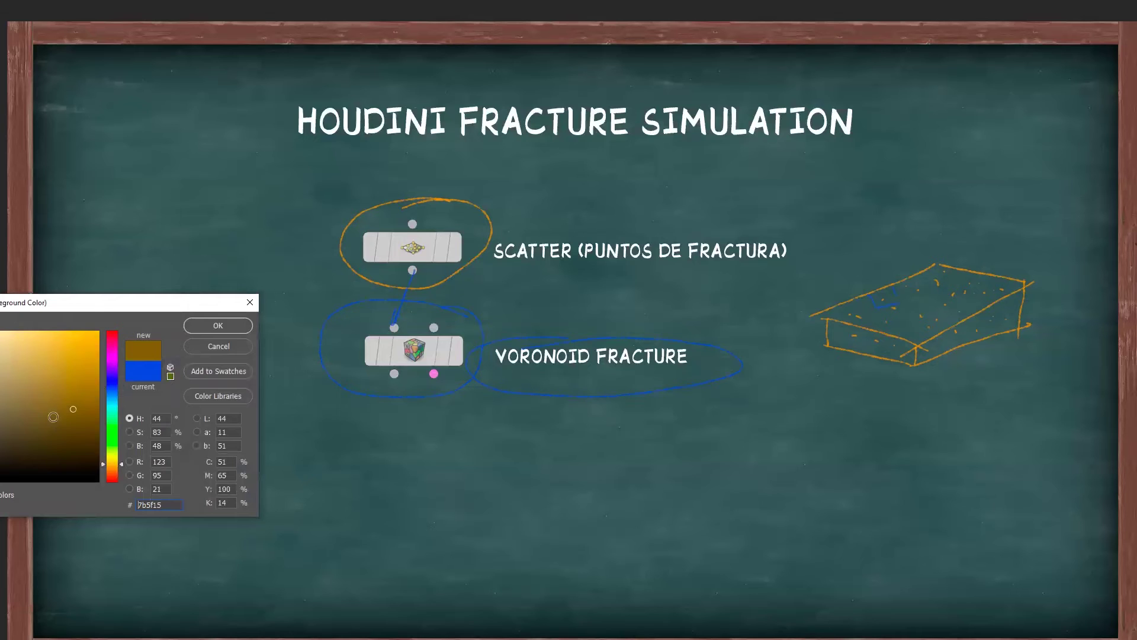
{"action": "left_click_drag", "start_coordinate": [110, 472], "coordinate": [113, 478]}
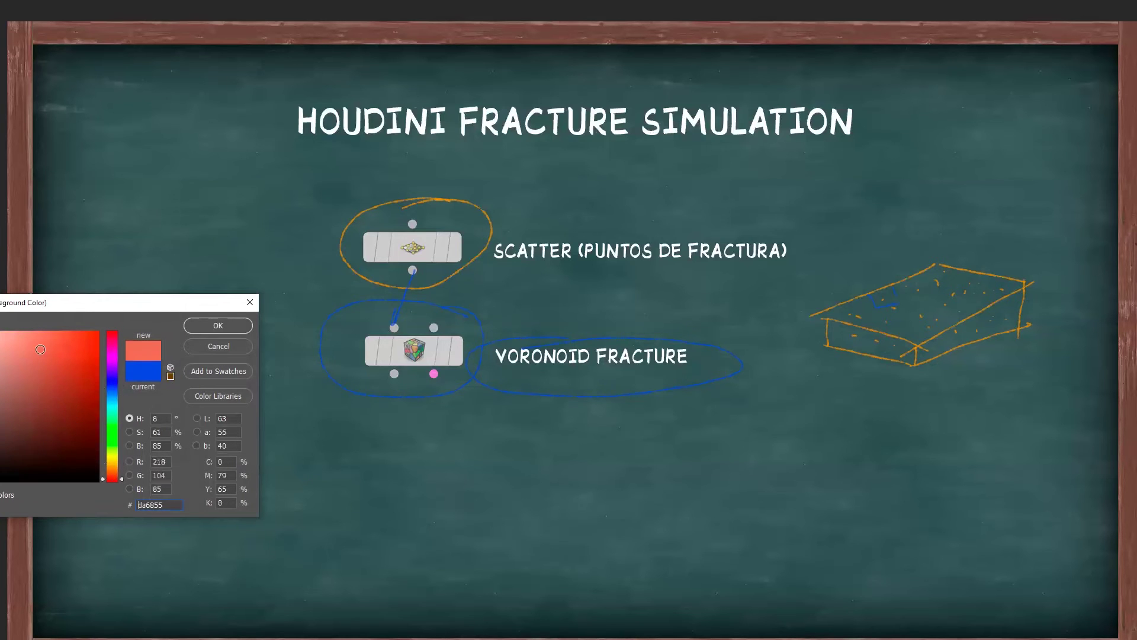
{"action": "left_click", "coordinate": [195, 328]}
{"action": "mouse_move", "coordinate": [875, 305]}
{"action": "left_mouse_down"}
{"action": "mouse_move", "coordinate": [893, 283]}
{"action": "mouse_move", "coordinate": [846, 321]}
{"action": "mouse_move", "coordinate": [842, 298]}
{"action": "mouse_move", "coordinate": [888, 325]}
{"action": "mouse_move", "coordinate": [925, 271]}
{"action": "mouse_move", "coordinate": [978, 285]}
{"action": "mouse_move", "coordinate": [930, 300]}
{"action": "mouse_move", "coordinate": [970, 294]}
{"action": "left_mouse_up"}
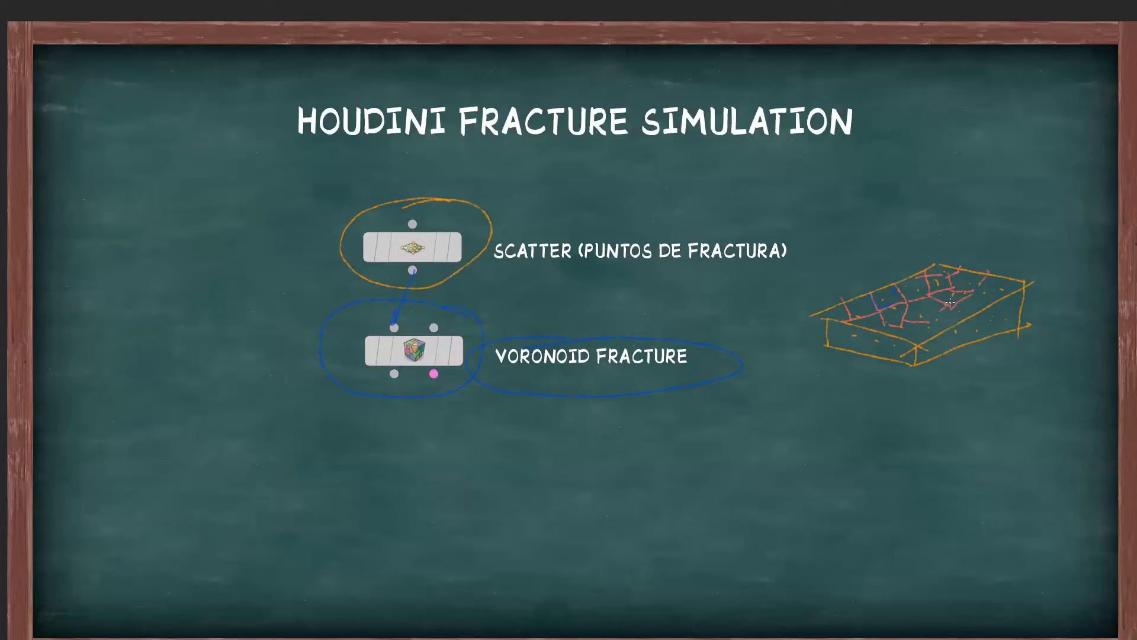
{"action": "mouse_move", "coordinate": [289, 323]}
{"action": "left_mouse_down"}
{"action": "mouse_move", "coordinate": [302, 261]}
{"action": "mouse_move", "coordinate": [316, 271]}
{"action": "left_mouse_up"}
{"action": "mouse_move", "coordinate": [415, 226]}
{"action": "left_mouse_down"}
{"action": "mouse_move", "coordinate": [374, 232]}
{"action": "mouse_move", "coordinate": [396, 242]}
{"action": "left_mouse_up"}
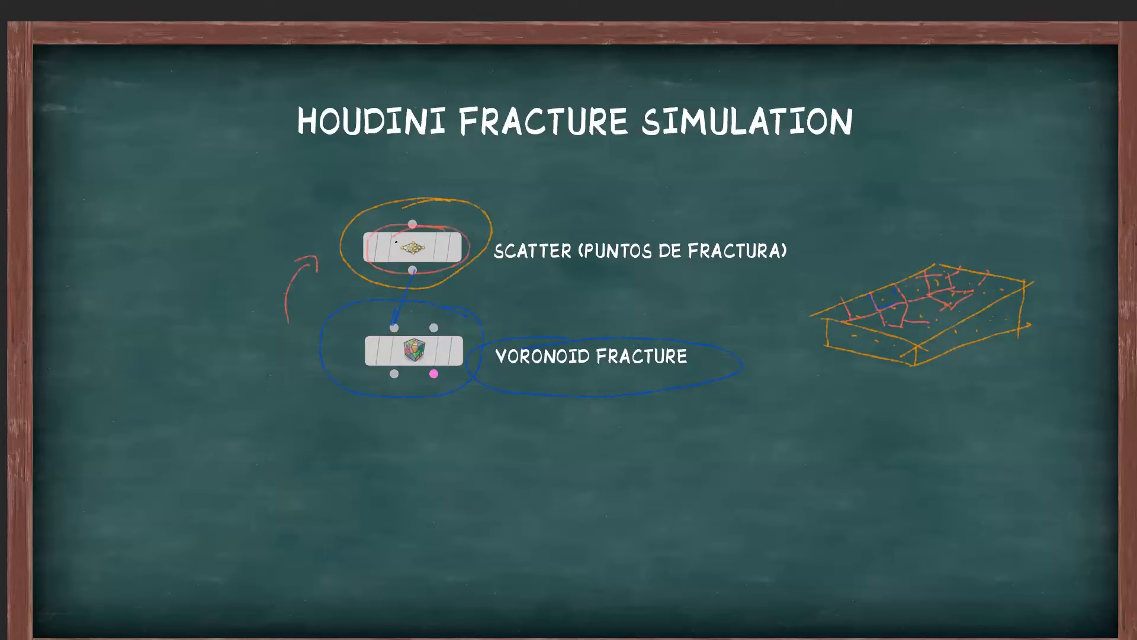
{"action": "mouse_move", "coordinate": [848, 323]}
{"action": "left_mouse_down"}
{"action": "mouse_move", "coordinate": [834, 353]}
{"action": "mouse_move", "coordinate": [882, 348]}
{"action": "mouse_move", "coordinate": [890, 363]}
{"action": "mouse_move", "coordinate": [965, 344]}
{"action": "mouse_move", "coordinate": [928, 362]}
{"action": "left_mouse_up"}
{"action": "mouse_move", "coordinate": [911, 208]}
{"action": "left_mouse_down"}
{"action": "mouse_move", "coordinate": [971, 207]}
{"action": "mouse_move", "coordinate": [978, 221]}
{"action": "left_mouse_up"}
{"action": "mouse_move", "coordinate": [980, 213]}
{"action": "left_mouse_down"}
{"action": "mouse_move", "coordinate": [1005, 210]}
{"action": "mouse_move", "coordinate": [972, 234]}
{"action": "left_mouse_up"}
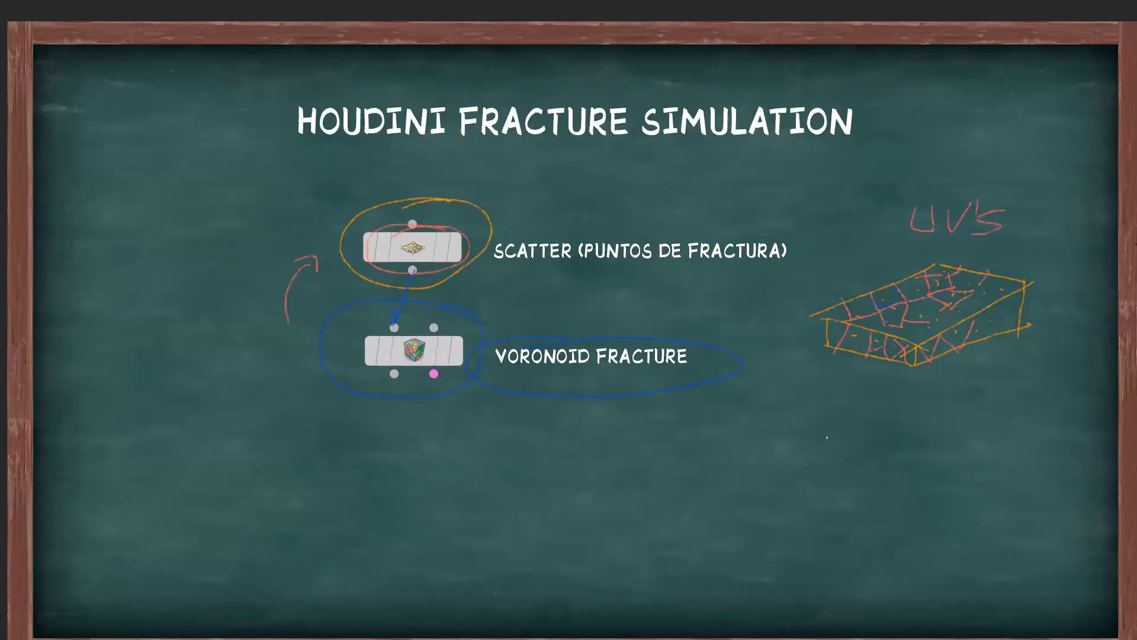
- Draw a straight-edged red square below the slab
{"action": "left_click_drag", "start_coordinate": [828, 439], "coordinate": [968, 439]}
{"action": "key", "text": "ctrl+z"}
{"action": "left_click_drag", "start_coordinate": [837, 419], "coordinate": [1006, 418]}
{"action": "left_click_drag", "start_coordinate": [832, 557], "coordinate": [1025, 583]}
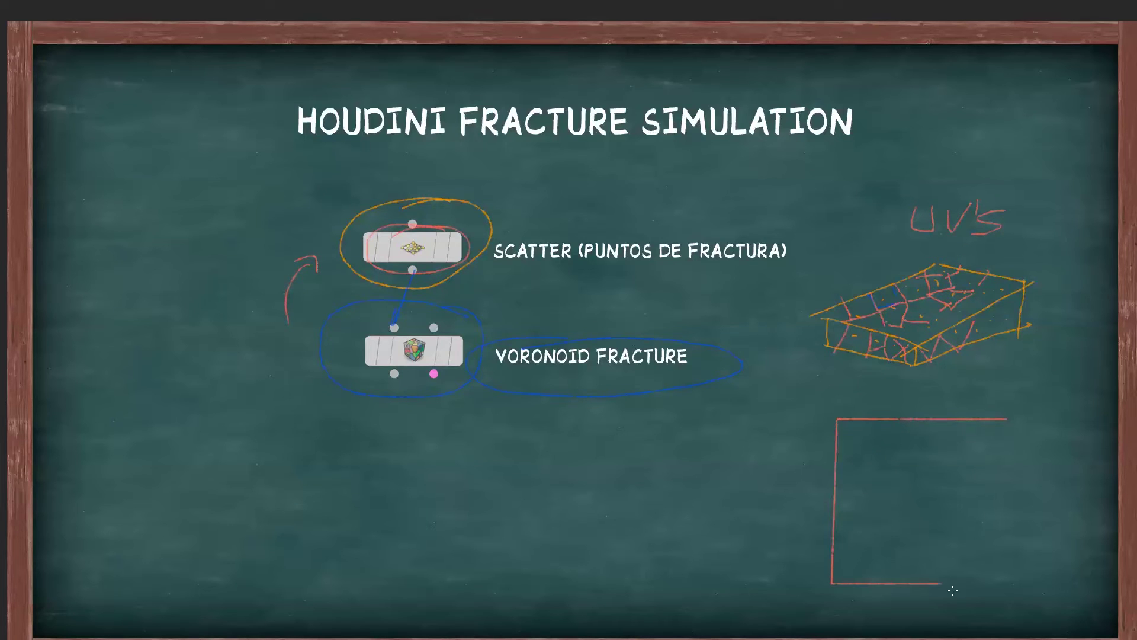
{"action": "mouse_move", "coordinate": [1029, 582]}
{"action": "left_mouse_down"}
{"action": "mouse_move", "coordinate": [1029, 409]}
{"action": "mouse_move", "coordinate": [1029, 419]}
{"action": "left_mouse_up"}
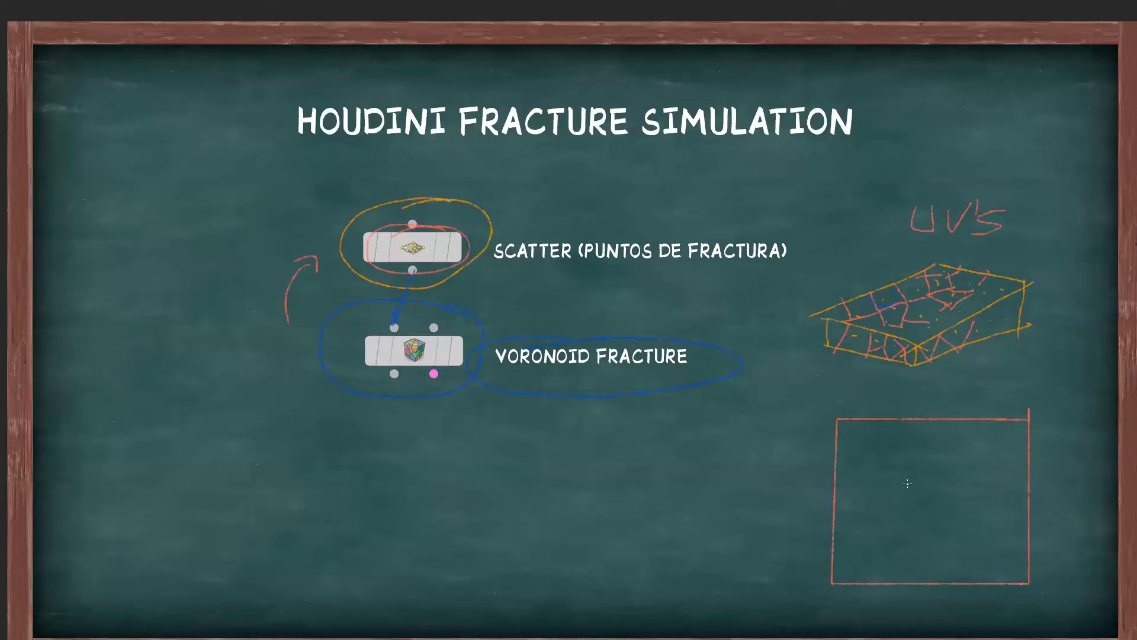
- Fill the square with a crack pattern and label it U.V.S on its left
{"action": "mouse_move", "coordinate": [875, 422]}
{"action": "left_mouse_down"}
{"action": "mouse_move", "coordinate": [836, 477]}
{"action": "mouse_move", "coordinate": [876, 488]}
{"action": "mouse_move", "coordinate": [851, 513]}
{"action": "mouse_move", "coordinate": [832, 508]}
{"action": "mouse_move", "coordinate": [907, 471]}
{"action": "mouse_move", "coordinate": [935, 418]}
{"action": "left_mouse_up"}
{"action": "left_click_drag", "start_coordinate": [912, 474], "coordinate": [973, 426]}
{"action": "mouse_move", "coordinate": [912, 475]}
{"action": "left_mouse_down"}
{"action": "mouse_move", "coordinate": [911, 522]}
{"action": "mouse_move", "coordinate": [879, 513]}
{"action": "left_mouse_up"}
{"action": "mouse_move", "coordinate": [890, 517]}
{"action": "left_mouse_down"}
{"action": "mouse_move", "coordinate": [966, 526]}
{"action": "mouse_move", "coordinate": [976, 469]}
{"action": "mouse_move", "coordinate": [1006, 475]}
{"action": "mouse_move", "coordinate": [1028, 424]}
{"action": "left_mouse_up"}
{"action": "mouse_move", "coordinate": [973, 499]}
{"action": "left_mouse_down"}
{"action": "mouse_move", "coordinate": [1031, 517]}
{"action": "mouse_move", "coordinate": [1010, 477]}
{"action": "left_mouse_up"}
{"action": "left_click_drag", "start_coordinate": [965, 525], "coordinate": [1030, 551]}
{"action": "mouse_move", "coordinate": [965, 572]}
{"action": "left_mouse_down"}
{"action": "mouse_move", "coordinate": [969, 529]}
{"action": "mouse_move", "coordinate": [980, 595]}
{"action": "left_mouse_up"}
{"action": "mouse_move", "coordinate": [919, 533]}
{"action": "left_mouse_down"}
{"action": "mouse_move", "coordinate": [945, 584]}
{"action": "mouse_move", "coordinate": [889, 570]}
{"action": "mouse_move", "coordinate": [855, 541]}
{"action": "mouse_move", "coordinate": [848, 515]}
{"action": "mouse_move", "coordinate": [889, 513]}
{"action": "left_mouse_up"}
{"action": "left_click_drag", "start_coordinate": [854, 541], "coordinate": [843, 557]}
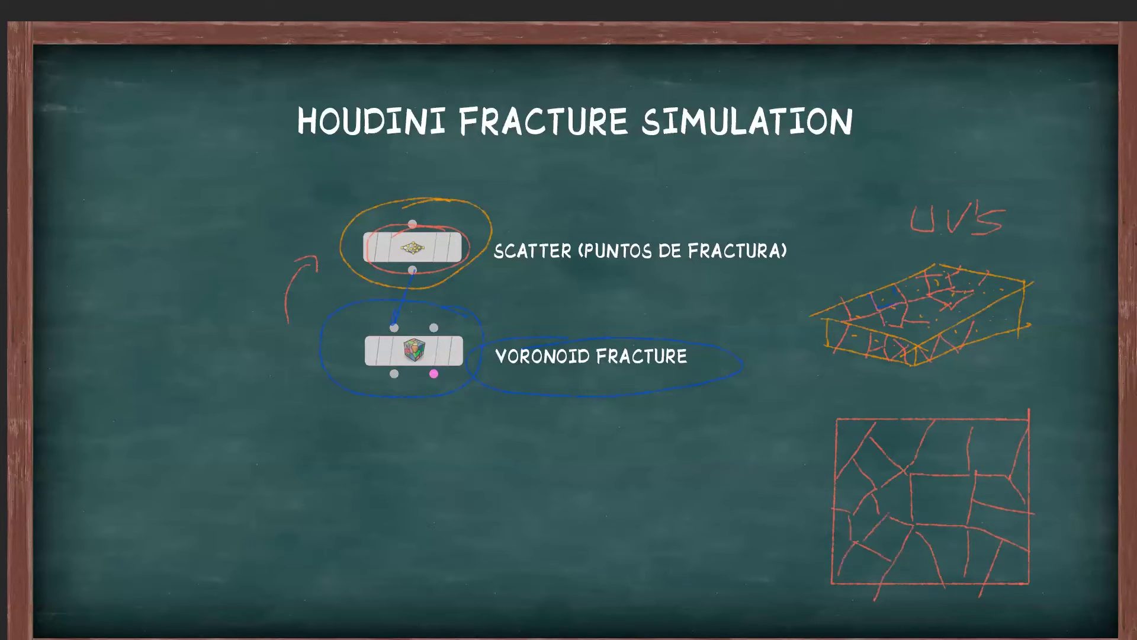
{"action": "mouse_move", "coordinate": [702, 490]}
{"action": "left_mouse_down"}
{"action": "mouse_move", "coordinate": [735, 494]}
{"action": "mouse_move", "coordinate": [760, 521]}
{"action": "mouse_move", "coordinate": [783, 481]}
{"action": "mouse_move", "coordinate": [796, 519]}
{"action": "left_mouse_up"}
{"action": "left_click", "coordinate": [779, 525]}
- Back in Houdini, add a scatter1 node fed by file1 and set its display flag
{"action": "key", "text": "alt+Tab"}
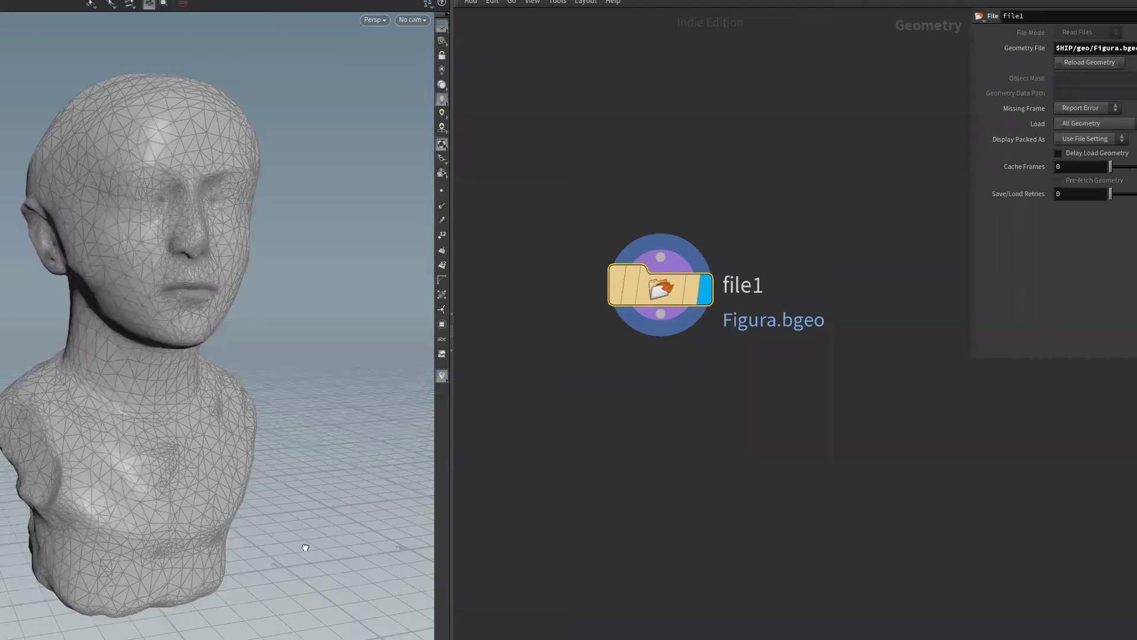
{"action": "mouse_move", "coordinate": [305, 545]}
{"action": "left_mouse_down"}
{"action": "mouse_move", "coordinate": [303, 561]}
{"action": "mouse_move", "coordinate": [331, 551]}
{"action": "left_mouse_up"}
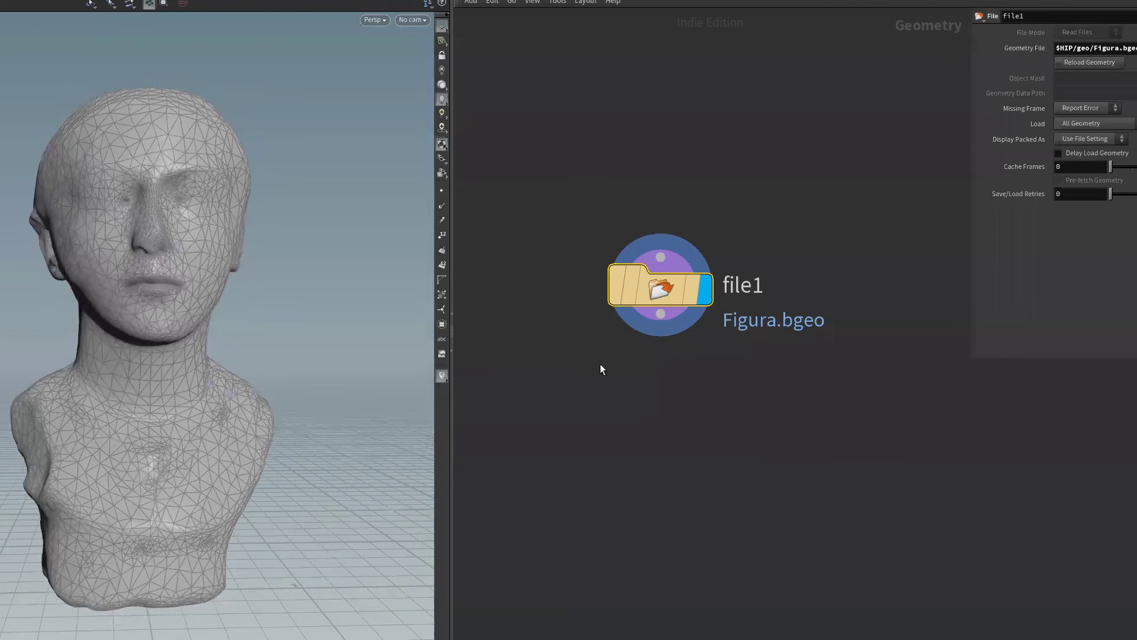
{"action": "middle_click_drag", "start_coordinate": [670, 229], "coordinate": [670, 171]}
{"action": "left_click_drag", "start_coordinate": [236, 327], "coordinate": [247, 330]}
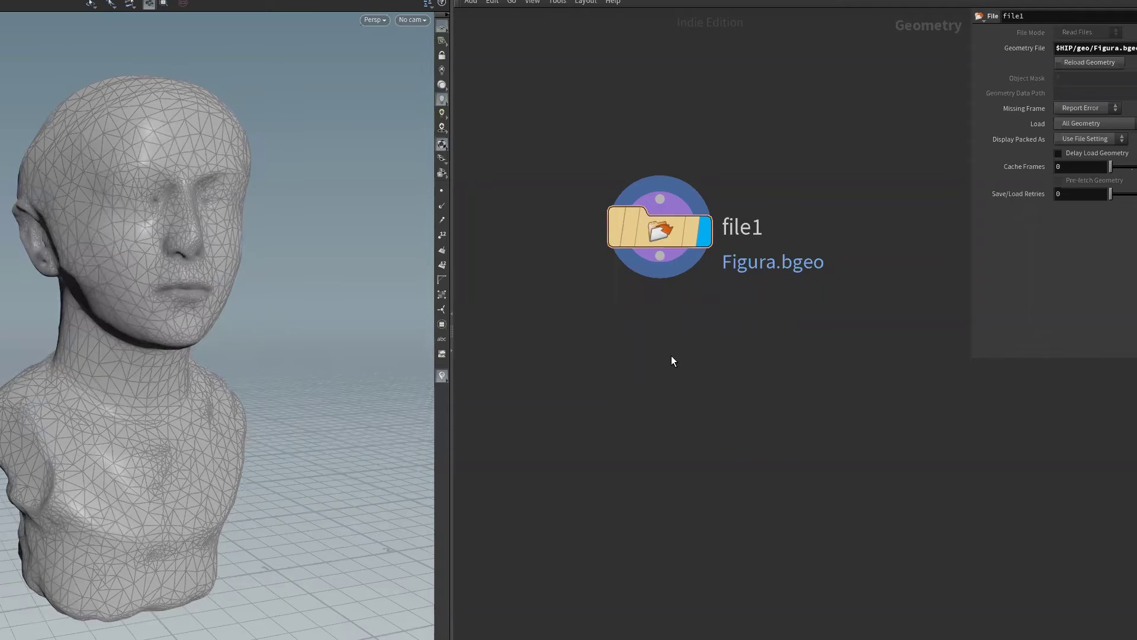
{"action": "key", "text": "Tab"}
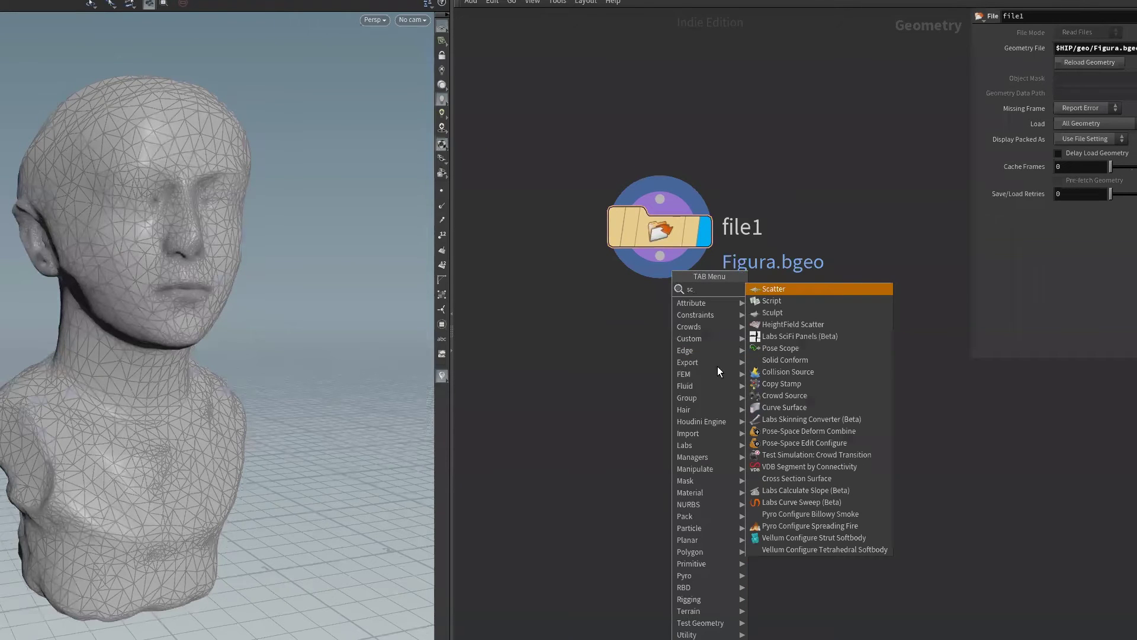
{"action": "key", "text": "Return"}
{"action": "left_click_drag", "start_coordinate": [660, 255], "coordinate": [738, 357]}
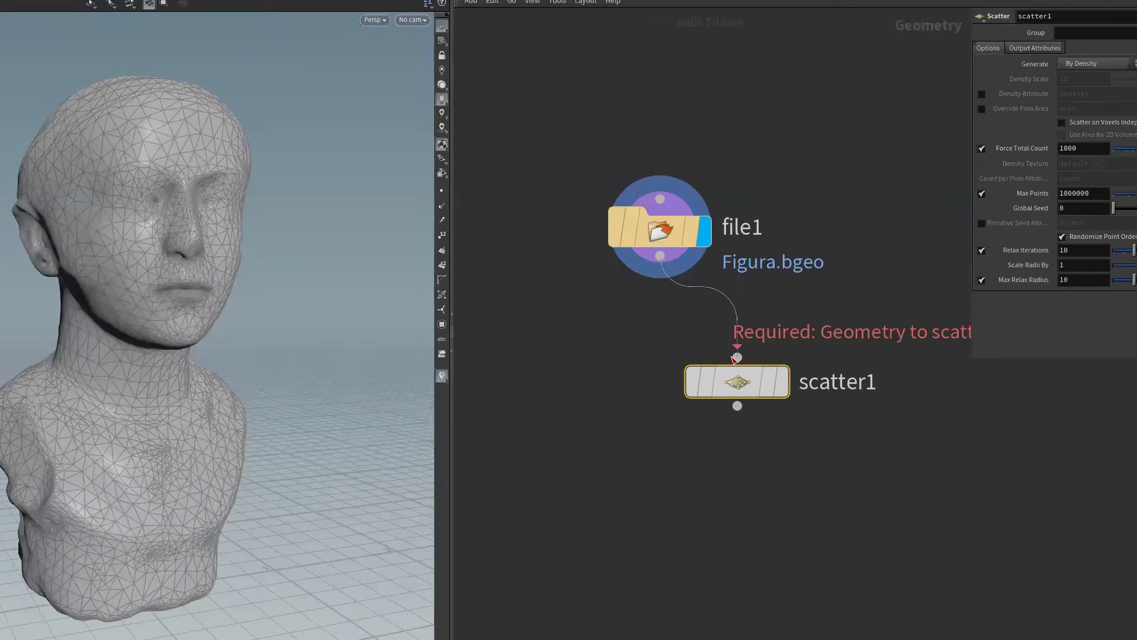
{"action": "left_click", "coordinate": [789, 384]}
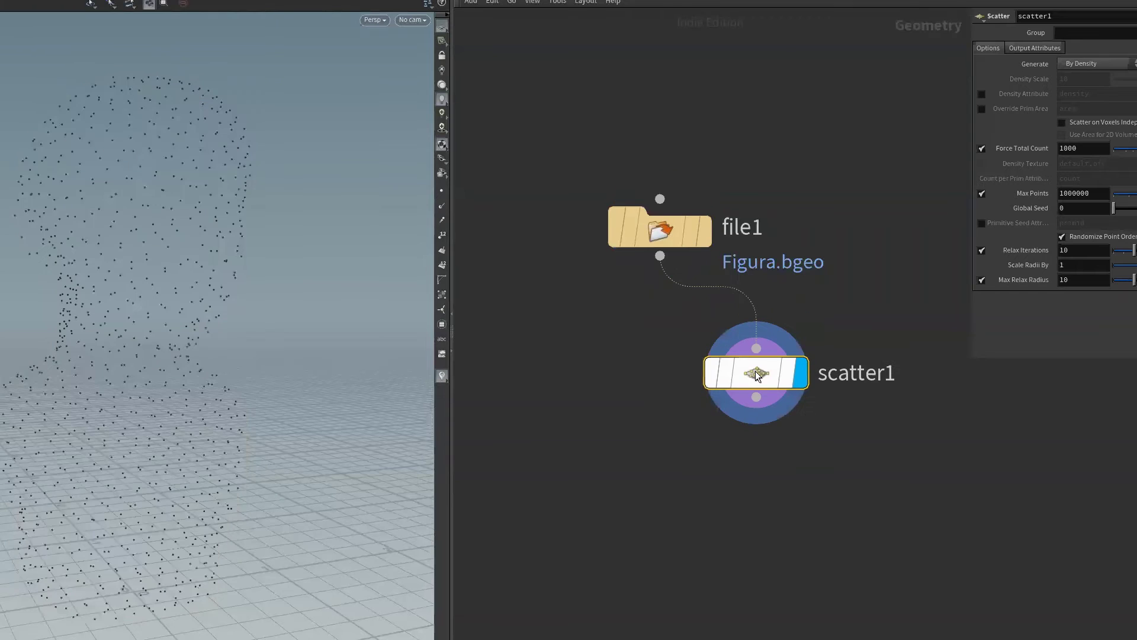
- Turn on large point display and orbit the point-cloud bust from several angles
{"action": "left_click_drag", "start_coordinate": [242, 408], "coordinate": [429, 209]}
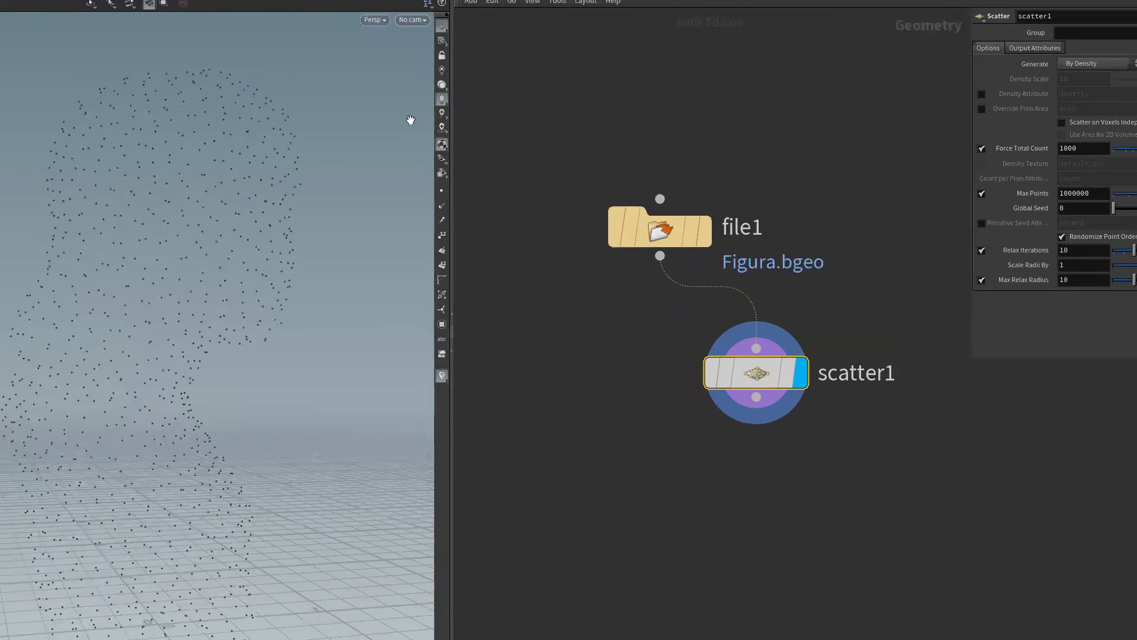
{"action": "left_click", "coordinate": [442, 194]}
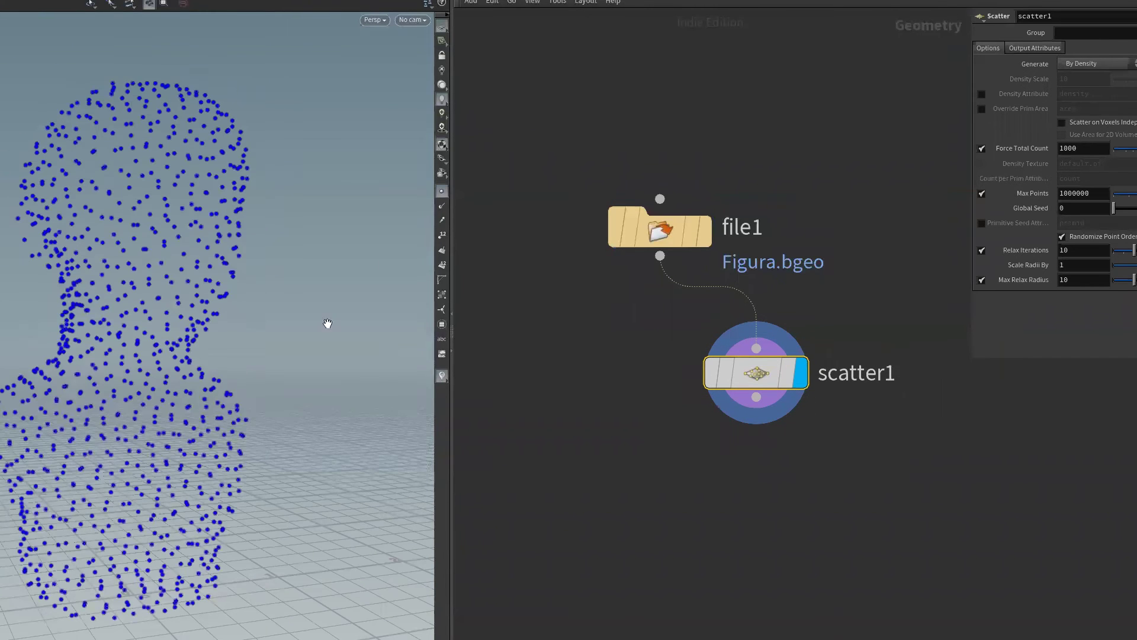
{"action": "left_click", "coordinate": [441, 192]}
{"action": "left_click", "coordinate": [442, 192]}
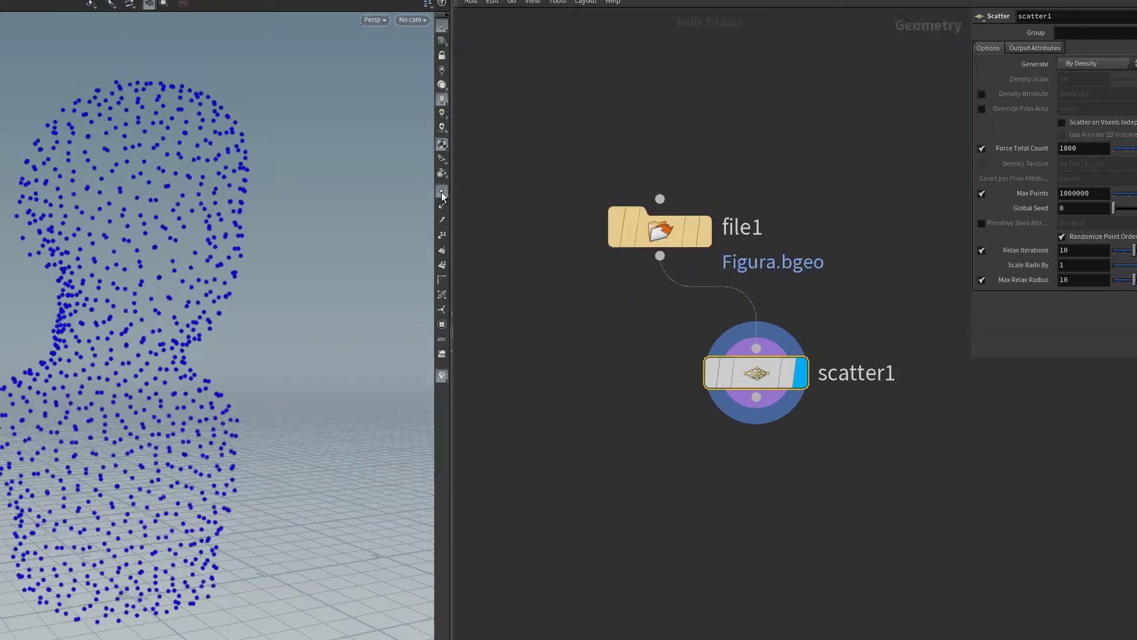
{"action": "left_click", "coordinate": [441, 192]}
{"action": "mouse_move", "coordinate": [256, 438]}
{"action": "left_mouse_down"}
{"action": "mouse_move", "coordinate": [215, 445]}
{"action": "mouse_move", "coordinate": [284, 437]}
{"action": "mouse_move", "coordinate": [160, 208]}
{"action": "left_mouse_up"}
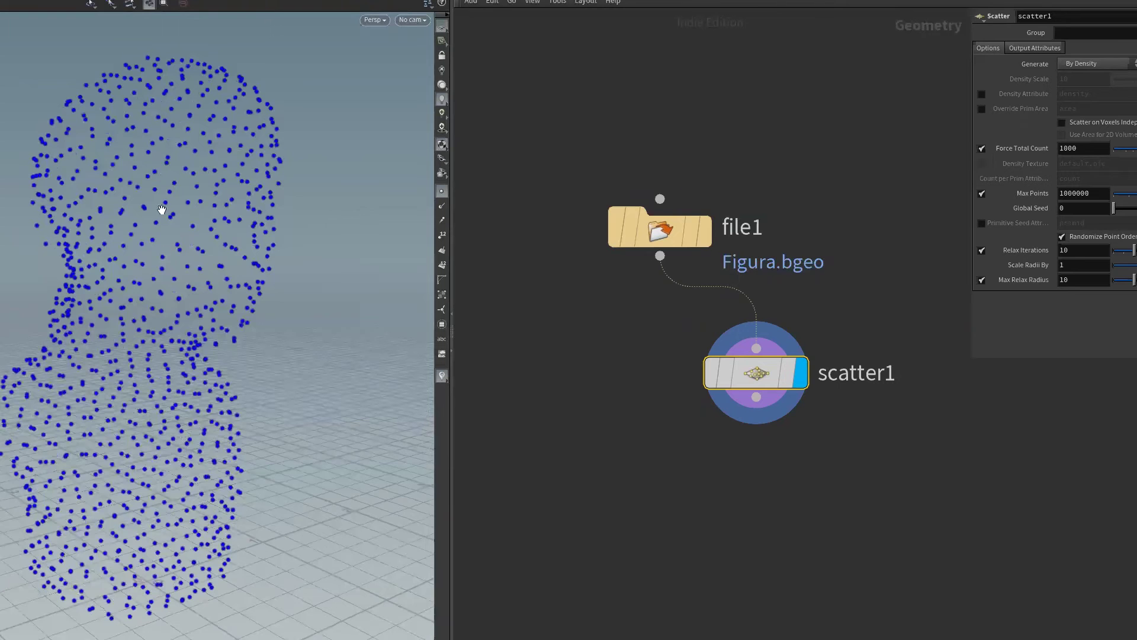
{"action": "mouse_move", "coordinate": [147, 373]}
{"action": "left_mouse_down"}
{"action": "mouse_move", "coordinate": [279, 376]}
{"action": "mouse_move", "coordinate": [83, 140]}
{"action": "mouse_move", "coordinate": [157, 51]}
{"action": "mouse_move", "coordinate": [184, 448]}
{"action": "left_mouse_up"}
{"action": "left_click_drag", "start_coordinate": [120, 466], "coordinate": [195, 450]}
{"action": "left_click_drag", "start_coordinate": [762, 377], "coordinate": [764, 373]}
{"action": "mouse_move", "coordinate": [755, 373]}
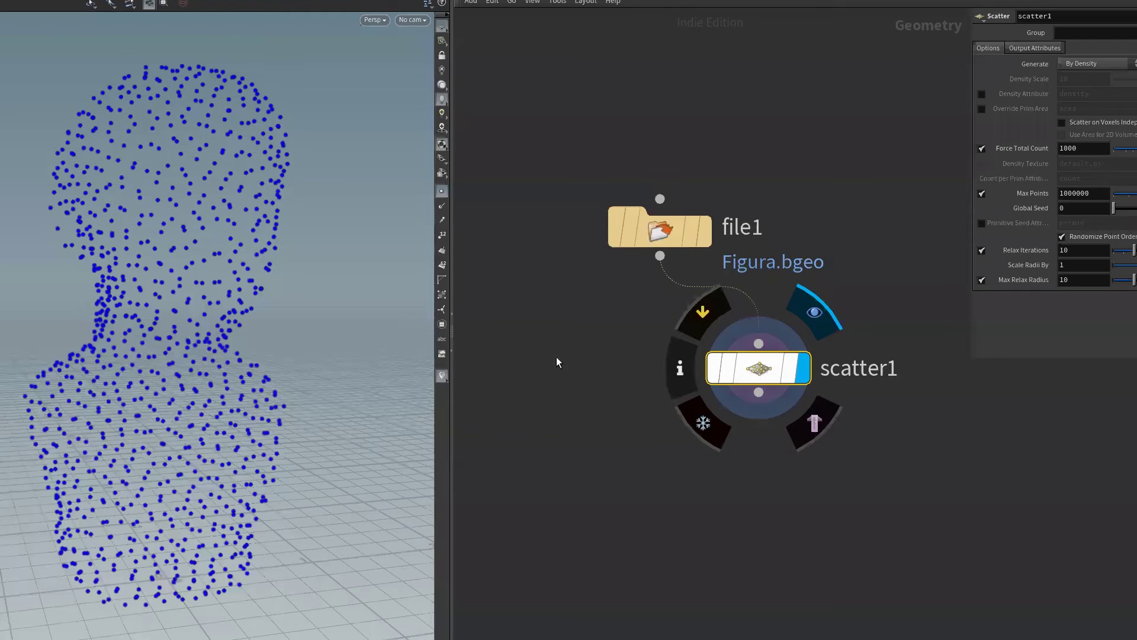
{"action": "left_click_drag", "start_coordinate": [247, 407], "coordinate": [163, 353]}
{"action": "left_click_drag", "start_coordinate": [179, 391], "coordinate": [145, 345]}
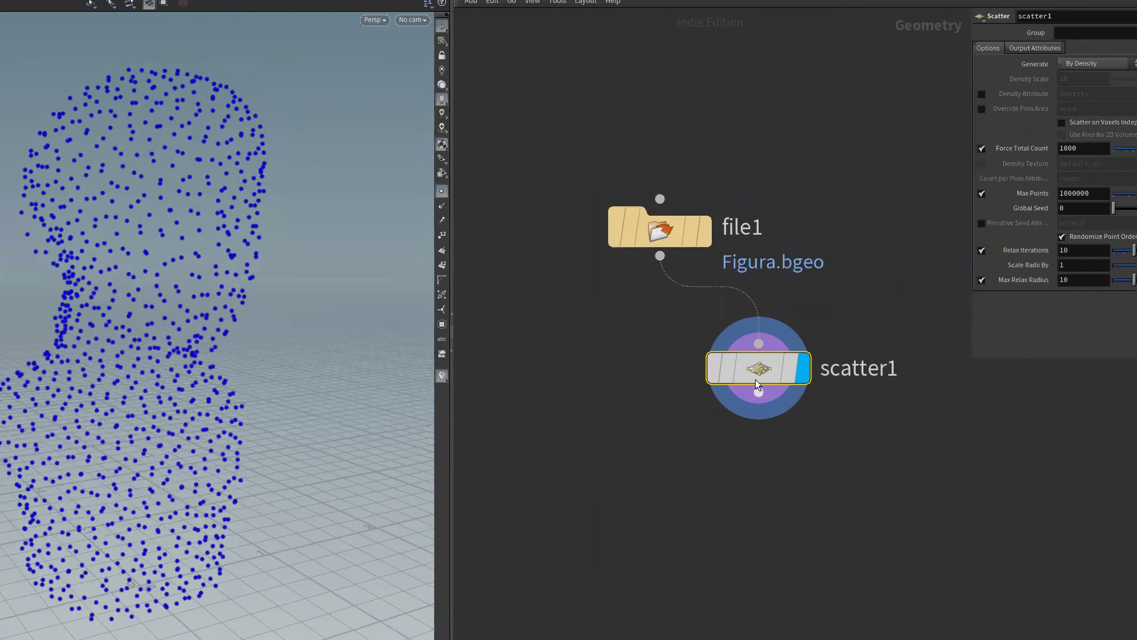
{"action": "left_click_drag", "start_coordinate": [755, 379], "coordinate": [769, 381]}
- Flip between Houdini and Photoshop, tidying scatter1's position, ending on the fracture blackboard slide
{"action": "key", "text": "alt+Tab"}
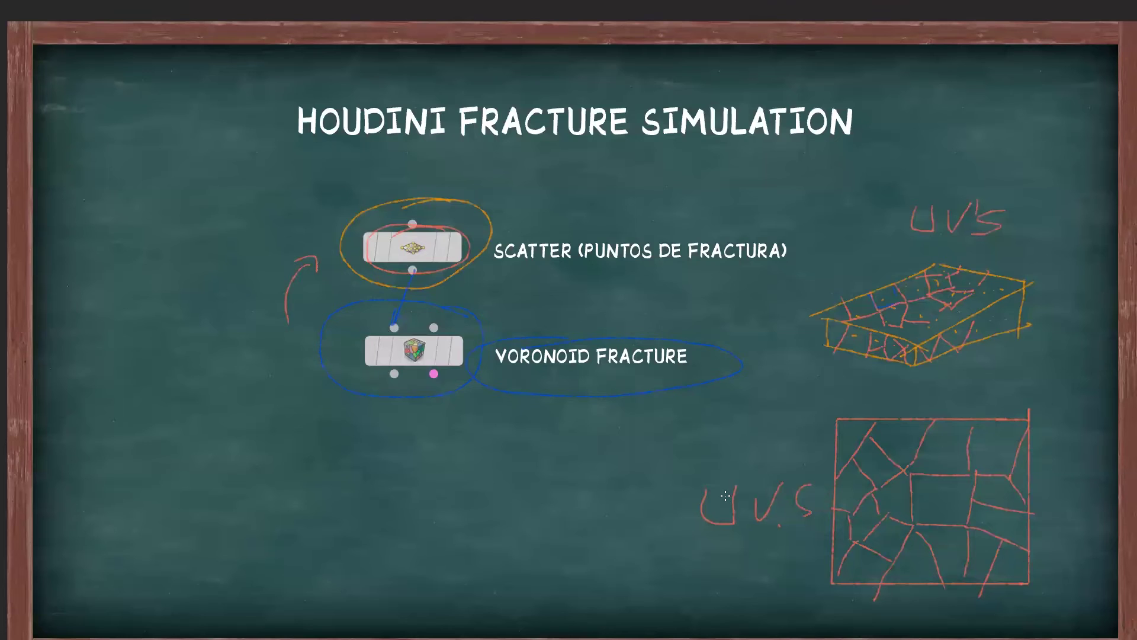
{"action": "key", "text": "alt+Tab"}
{"action": "left_click_drag", "start_coordinate": [775, 373], "coordinate": [761, 373]}
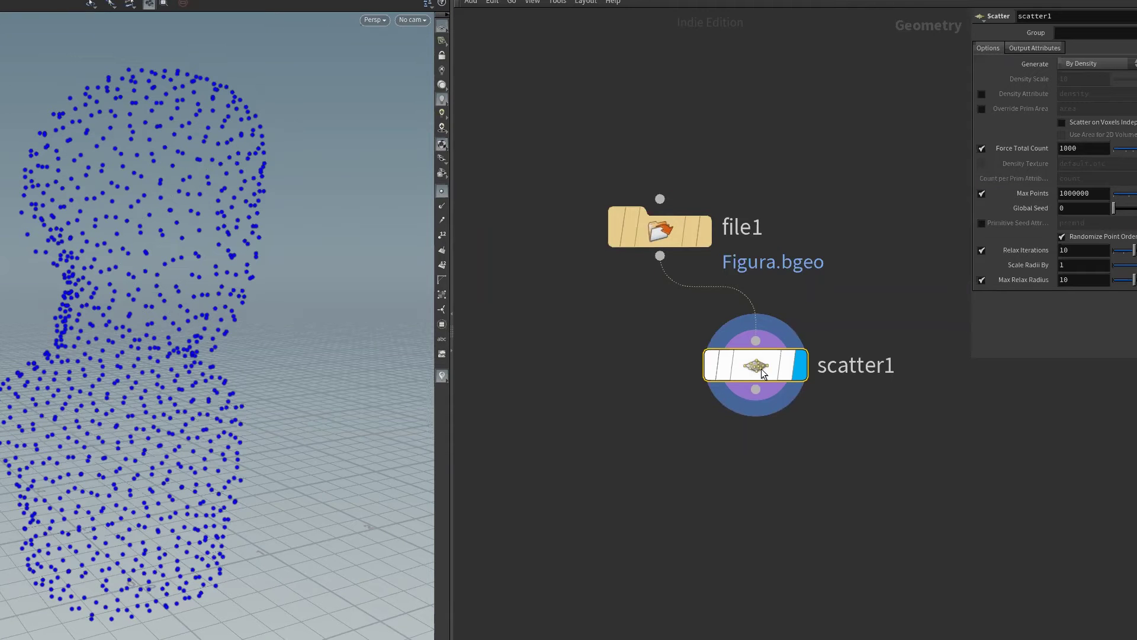
{"action": "left_click_drag", "start_coordinate": [393, 503], "coordinate": [263, 536]}
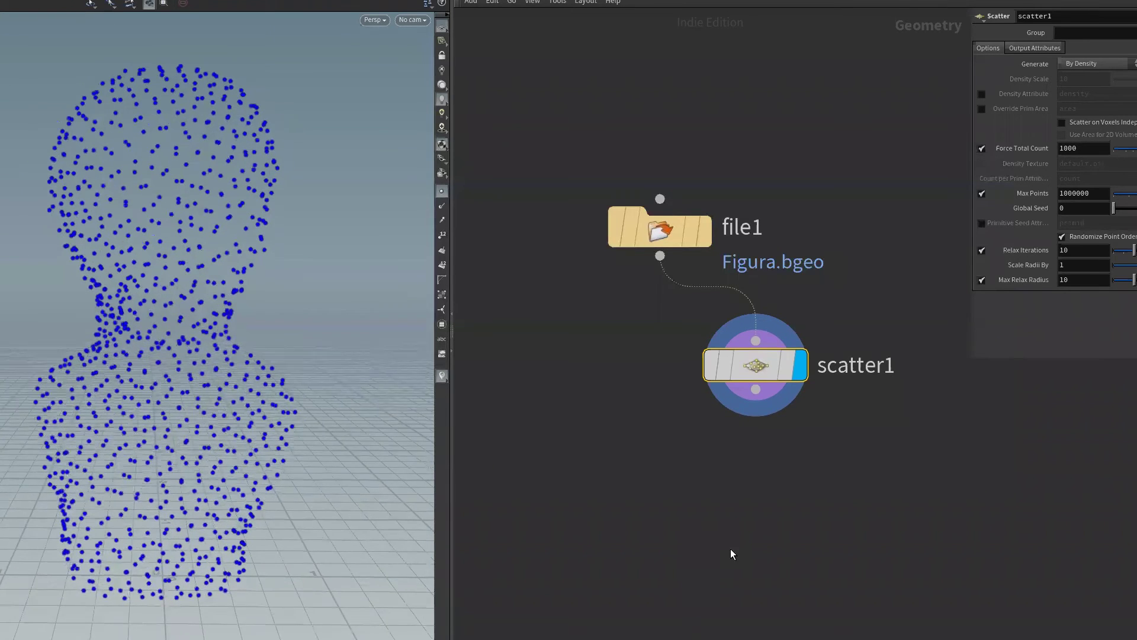
{"action": "middle_click_drag", "start_coordinate": [730, 548], "coordinate": [681, 579]}
{"action": "key", "text": "alt+Tab"}
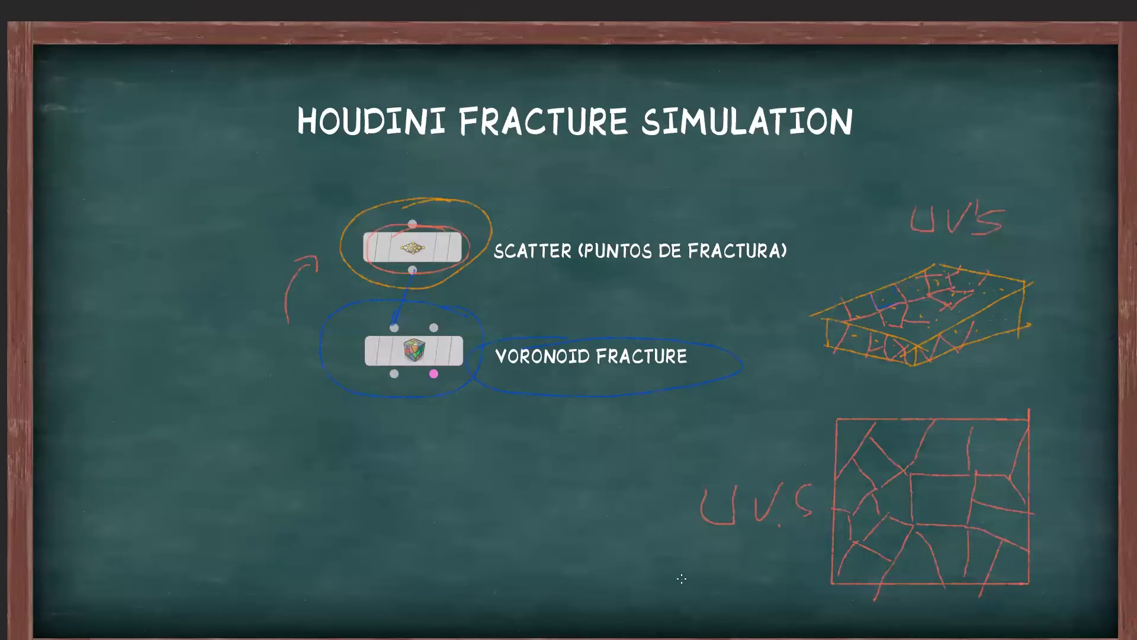
{"action": "key", "text": "alt+Tab"}
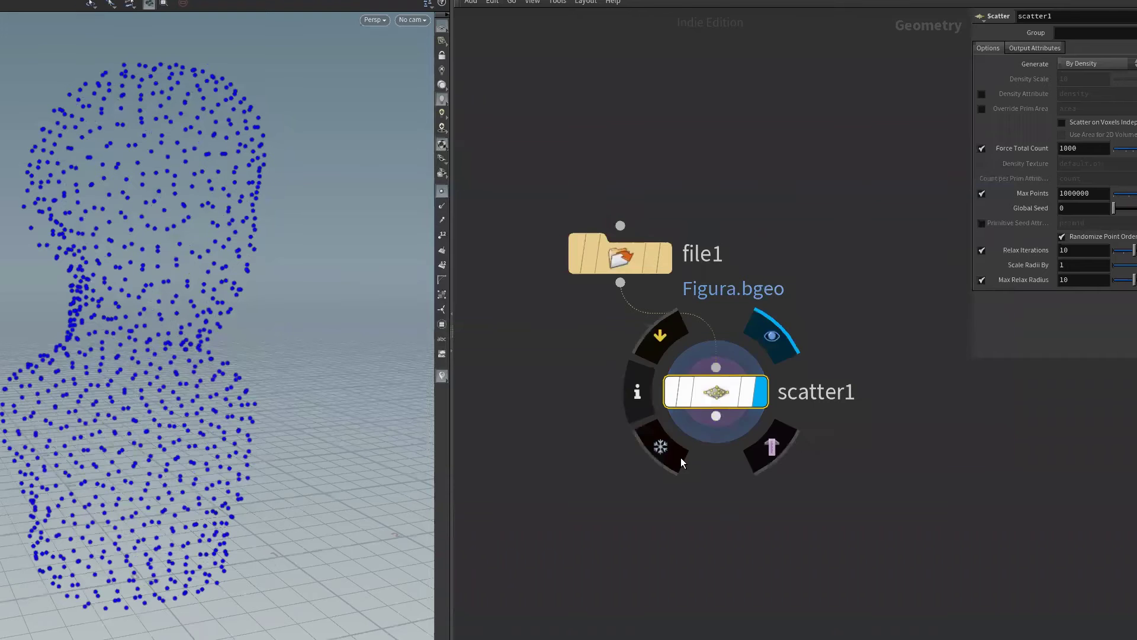
{"action": "key", "text": "alt+Tab"}
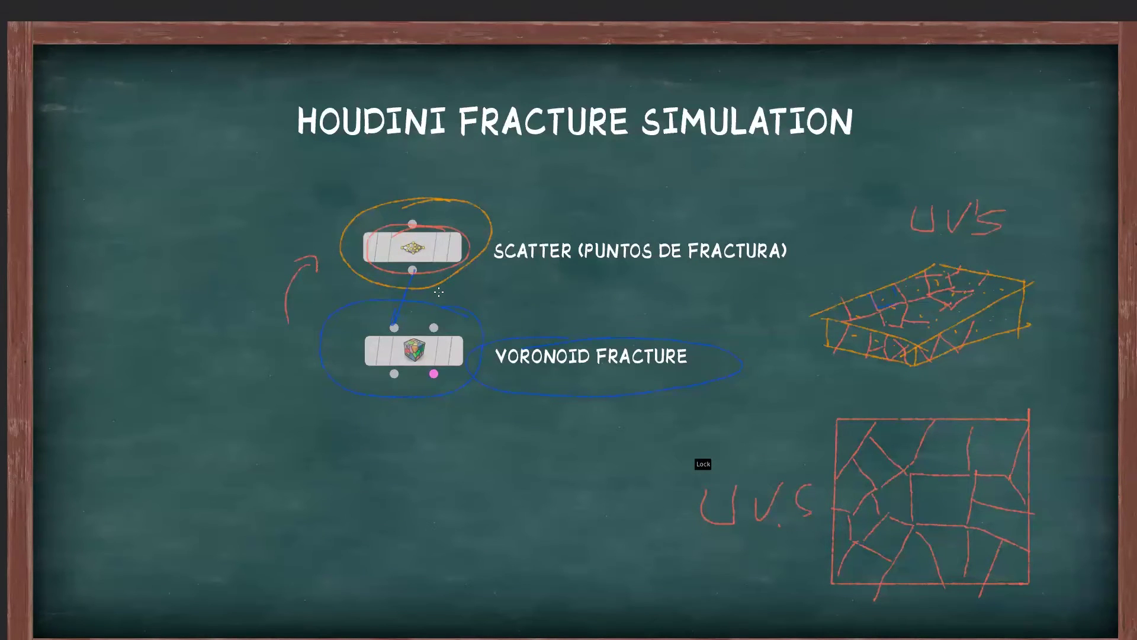
{"action": "key", "text": "alt+Tab"}
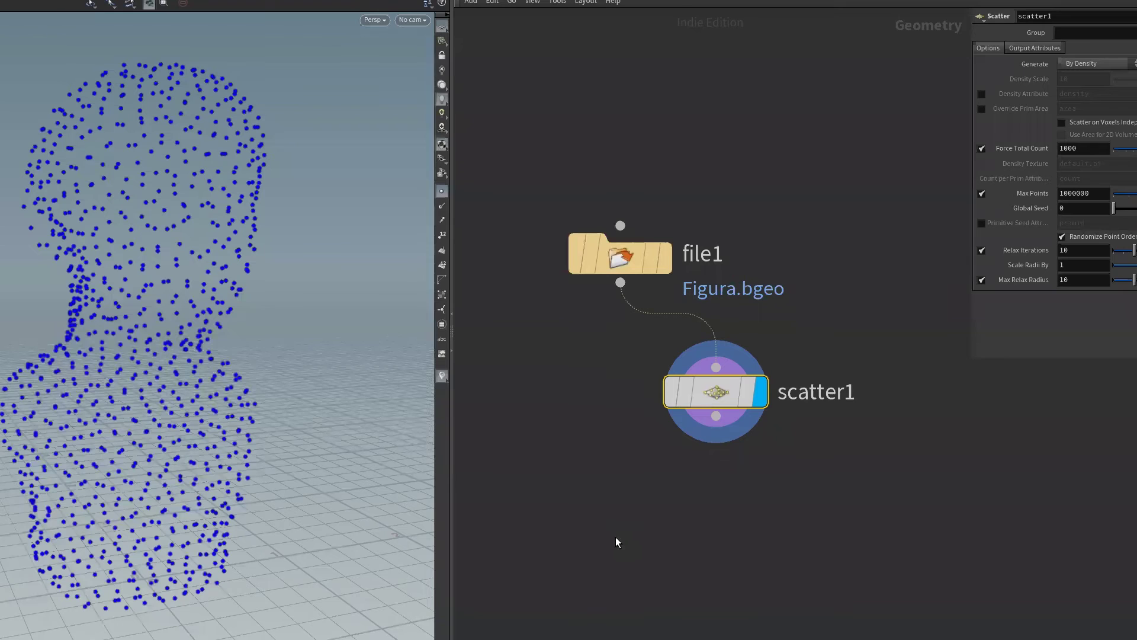
{"action": "key", "text": "alt+Tab"}
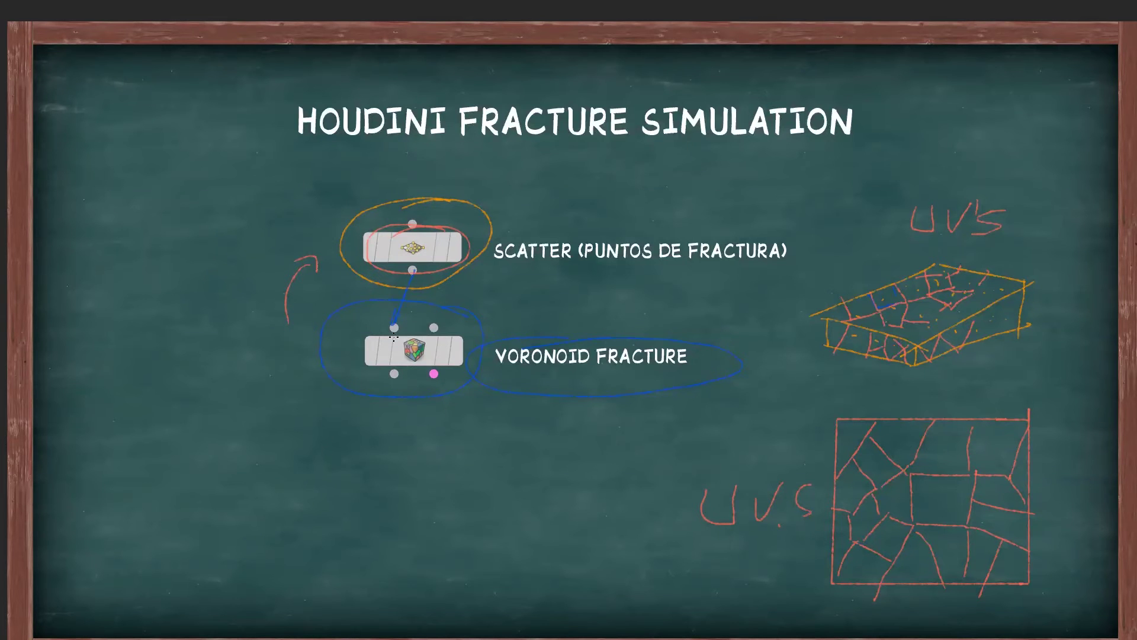
- Circle the Voronoi node's first input and double-underline VORONOID FRACTURE in red
{"action": "left_click_drag", "start_coordinate": [391, 324], "coordinate": [433, 323]}
{"action": "left_click_drag", "start_coordinate": [493, 377], "coordinate": [673, 377]}
{"action": "left_click_drag", "start_coordinate": [545, 389], "coordinate": [644, 391]}
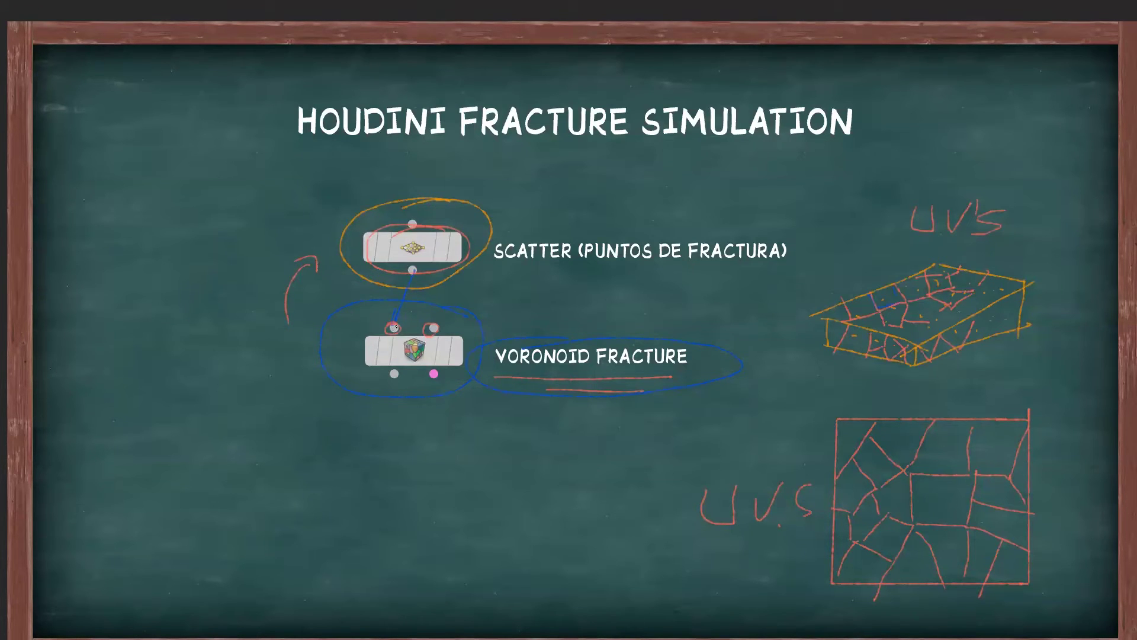
- Draw BOX into the first Voronoi input and Scatter into the second, then return to Houdini
{"action": "mouse_move", "coordinate": [391, 327]}
{"action": "left_mouse_down"}
{"action": "mouse_move", "coordinate": [361, 326]}
{"action": "mouse_move", "coordinate": [240, 246]}
{"action": "mouse_move", "coordinate": [244, 219]}
{"action": "left_mouse_up"}
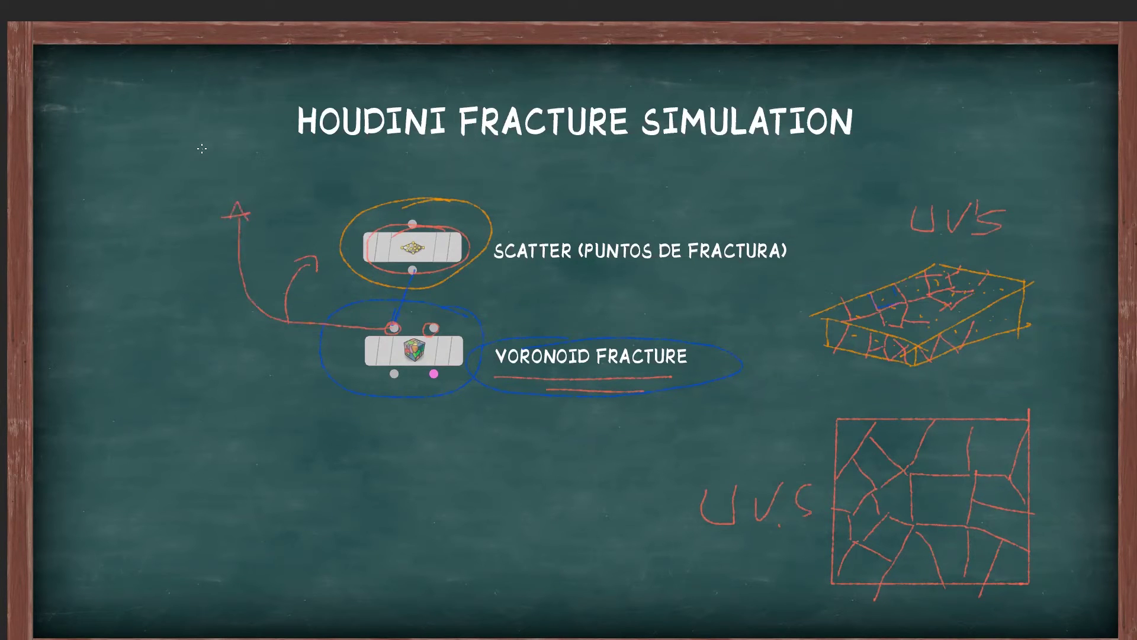
{"action": "mouse_move", "coordinate": [195, 153]}
{"action": "left_mouse_down"}
{"action": "mouse_move", "coordinate": [195, 177]}
{"action": "mouse_move", "coordinate": [220, 153]}
{"action": "mouse_move", "coordinate": [251, 161]}
{"action": "mouse_move", "coordinate": [235, 167]}
{"action": "left_mouse_up"}
{"action": "left_click_drag", "start_coordinate": [431, 328], "coordinate": [418, 267]}
{"action": "left_click_drag", "start_coordinate": [437, 314], "coordinate": [432, 327]}
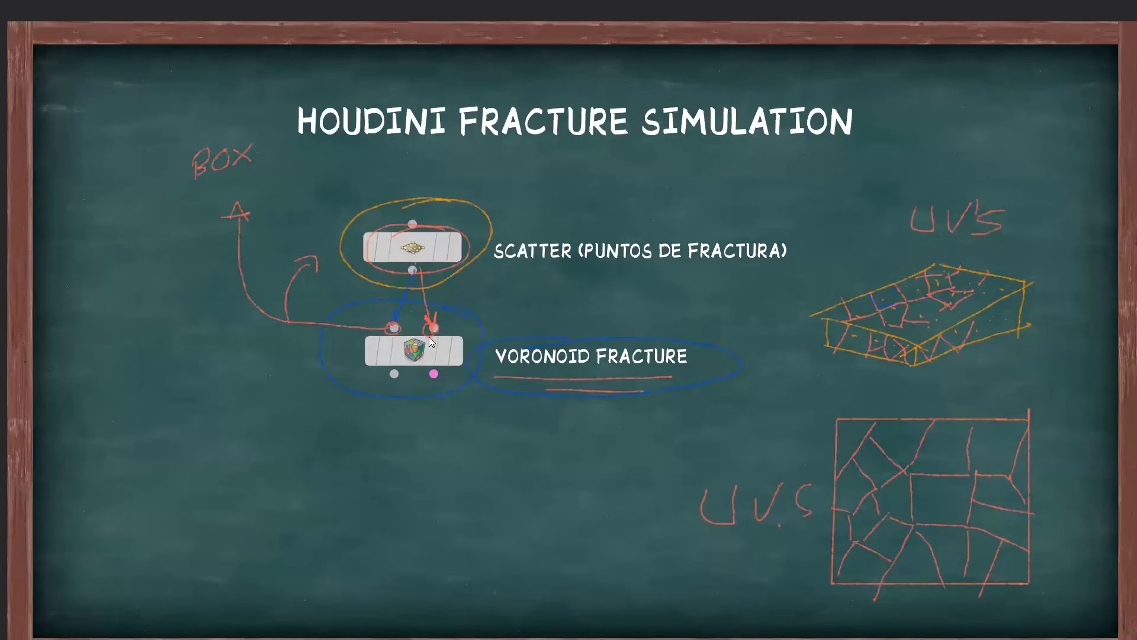
{"action": "key", "text": "alt+Tab"}
{"action": "middle_click_drag", "start_coordinate": [611, 519], "coordinate": [588, 494]}
- Add a Voronoi Fracture node via the 'voro' search and place it below scatter1
{"action": "key", "text": "Tab"}
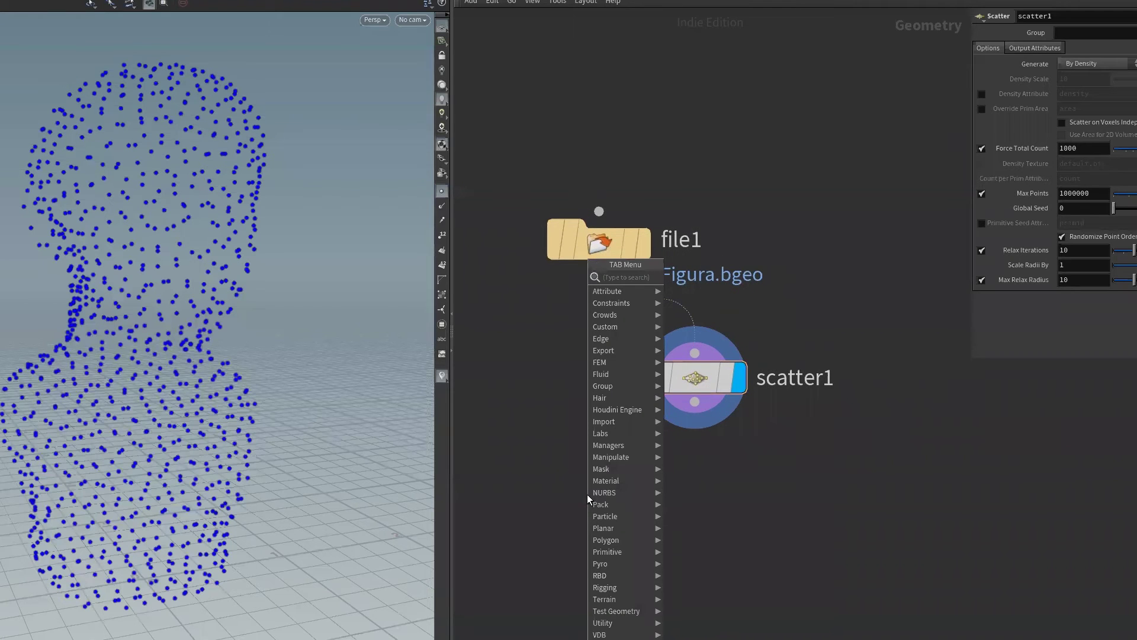
{"action": "type", "text": "voro"}
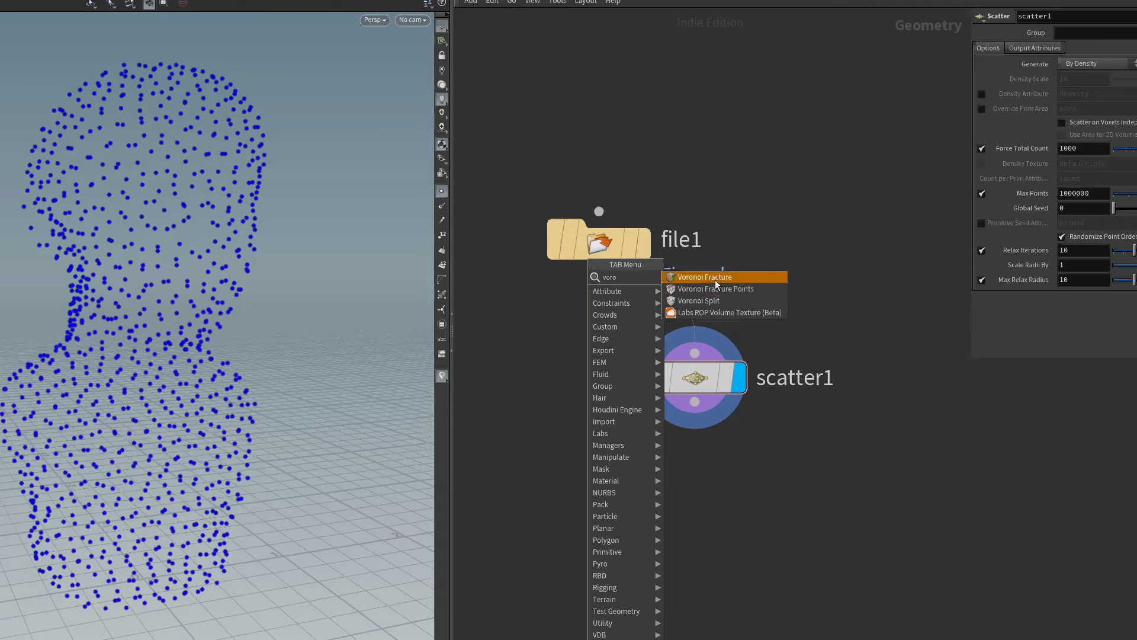
{"action": "left_click", "coordinate": [715, 279]}
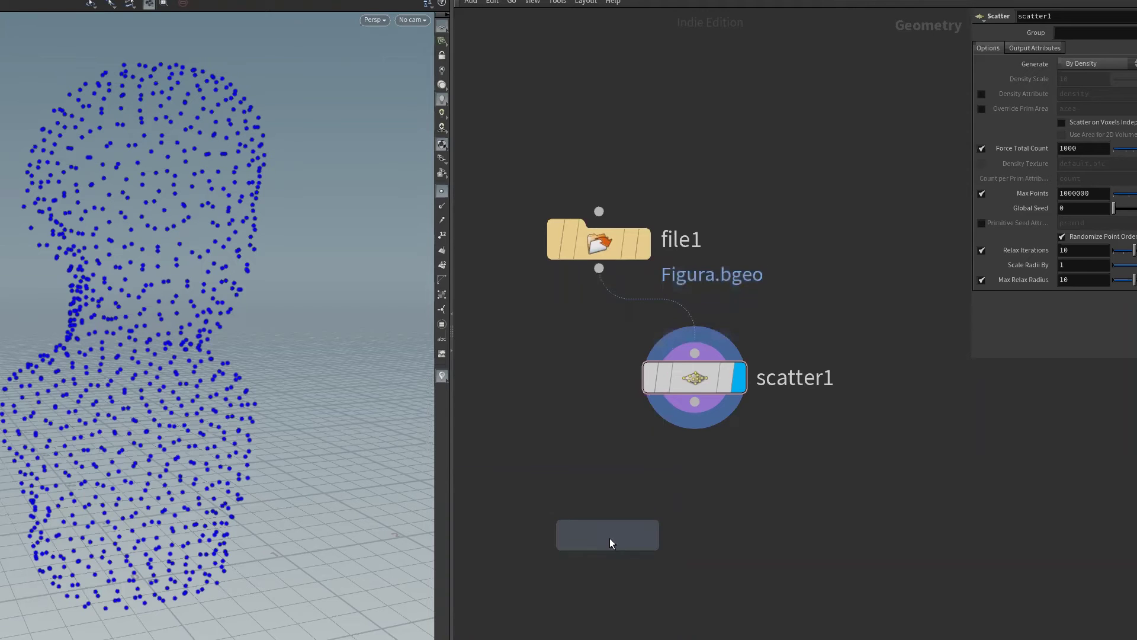
{"action": "left_click", "coordinate": [641, 553]}
{"action": "scroll", "coordinate": [701, 510], "scroll_direction": "up", "scroll_amount": 2}
{"action": "middle_click_drag", "start_coordinate": [691, 508], "coordinate": [715, 485]}
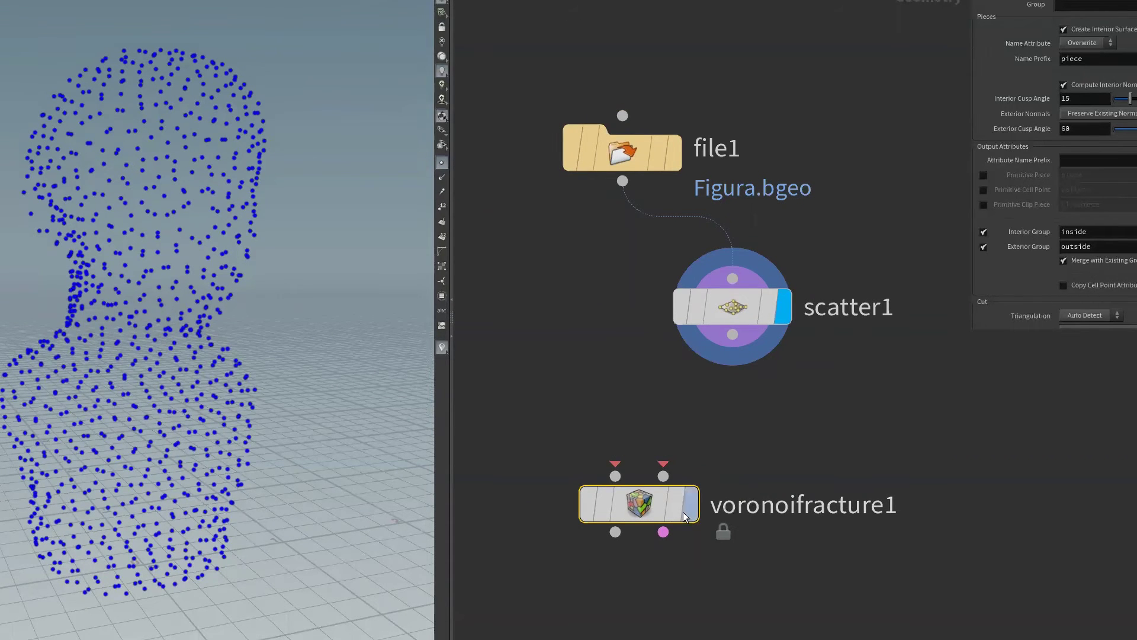
{"action": "mouse_move", "coordinate": [638, 504]}
{"action": "mouse_move", "coordinate": [614, 475]}
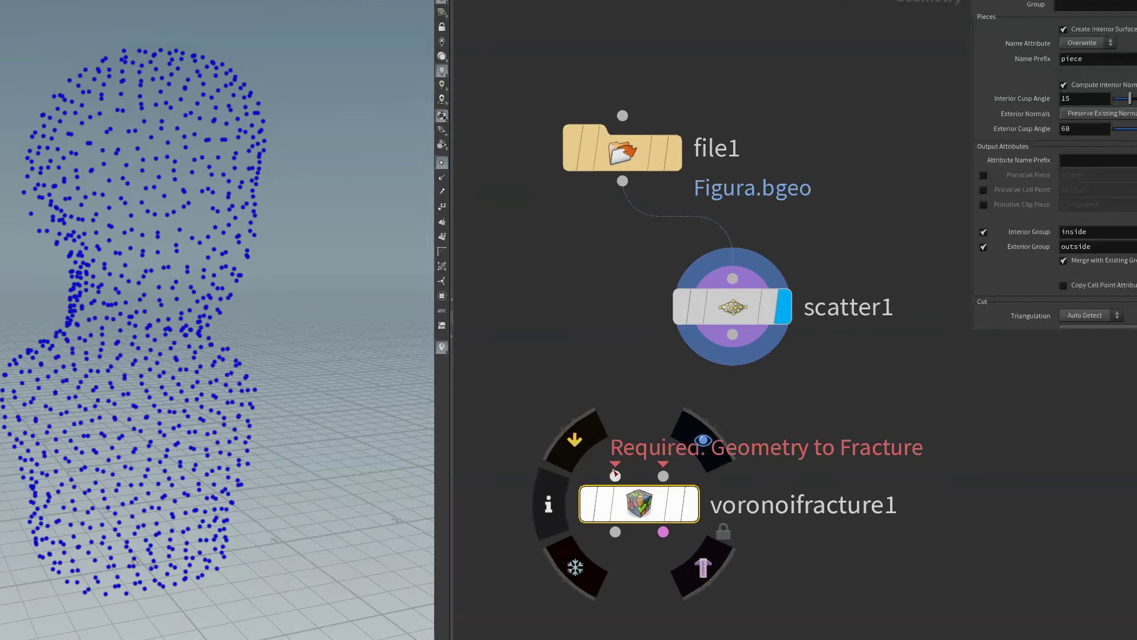
{"action": "middle_click_drag", "start_coordinate": [788, 482], "coordinate": [800, 491]}
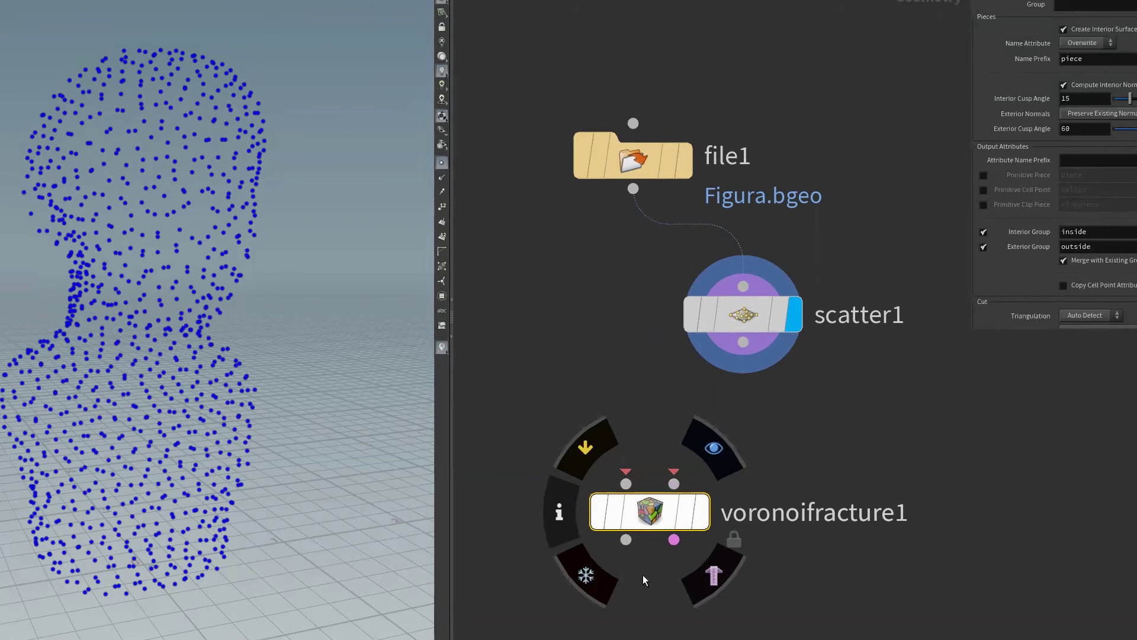
{"action": "left_click_drag", "start_coordinate": [647, 518], "coordinate": [644, 554]}
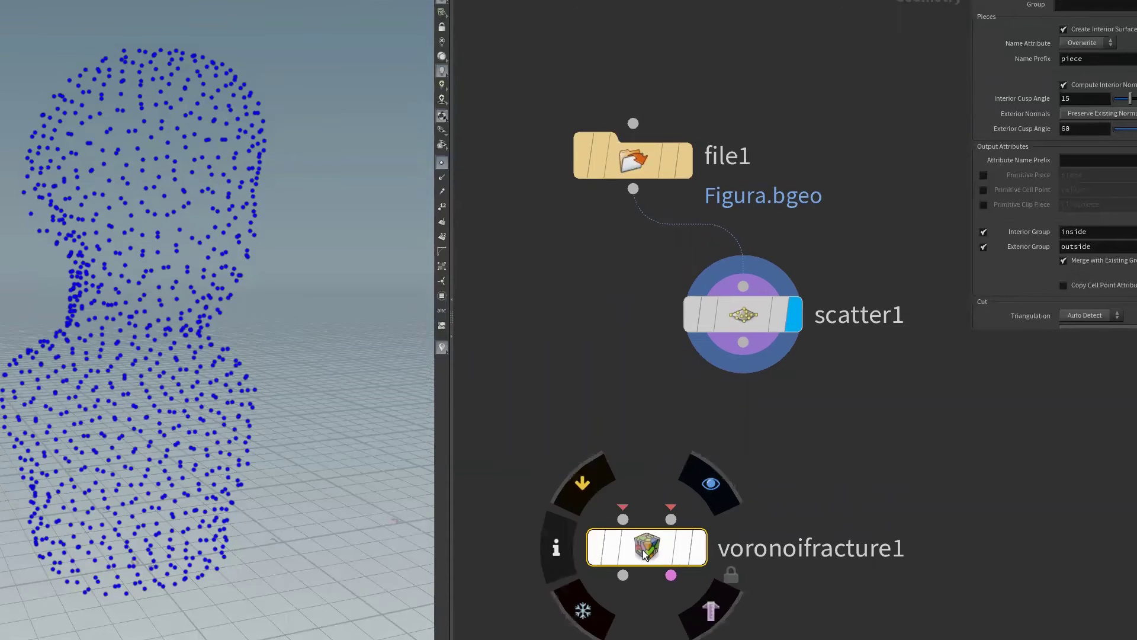
{"action": "left_click_drag", "start_coordinate": [648, 553], "coordinate": [650, 558]}
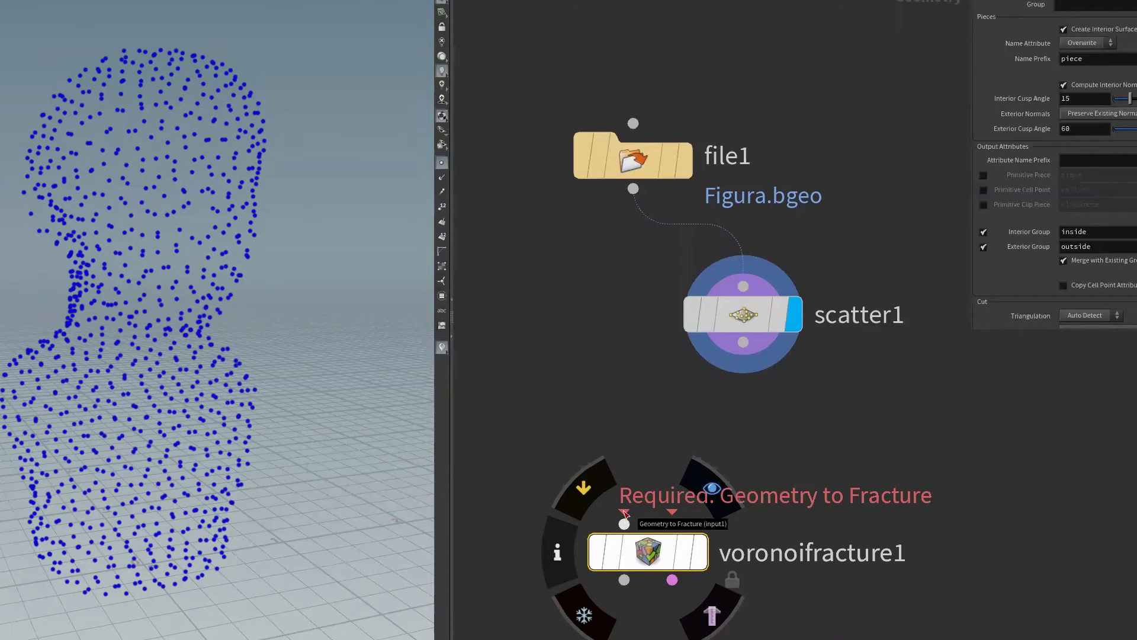
- Wire file1 into voronoifracture1's first input and scatter1 into its second
{"action": "left_click_drag", "start_coordinate": [625, 519], "coordinate": [633, 188]}
{"action": "left_click_drag", "start_coordinate": [652, 550], "coordinate": [538, 530]}
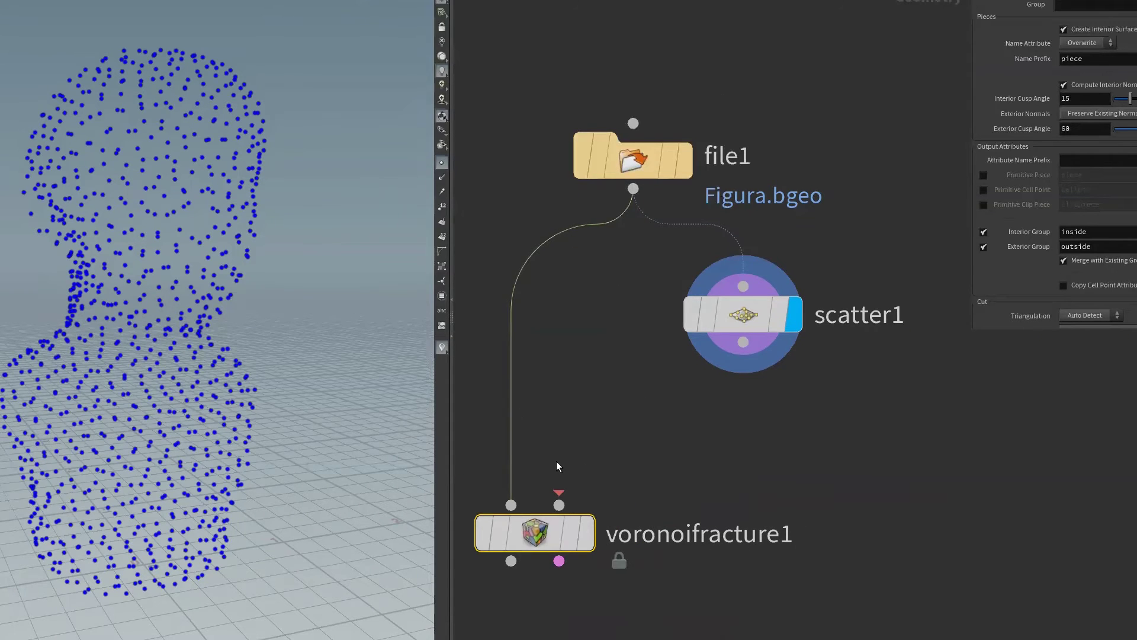
{"action": "middle_click_drag", "start_coordinate": [556, 461], "coordinate": [592, 488]}
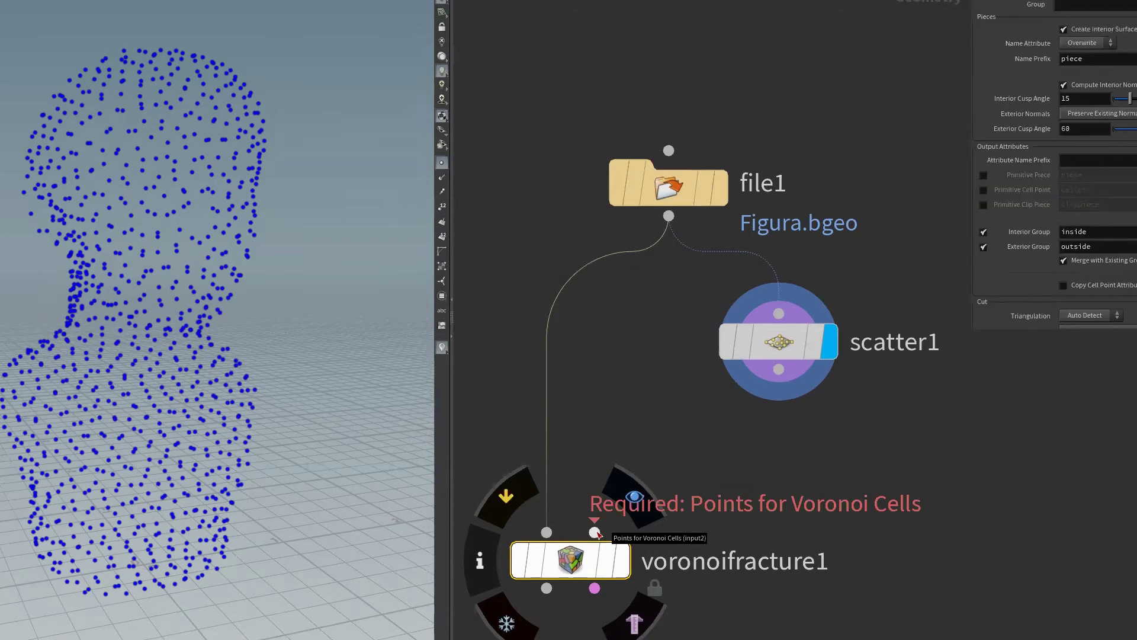
{"action": "key", "text": "alt+Tab"}
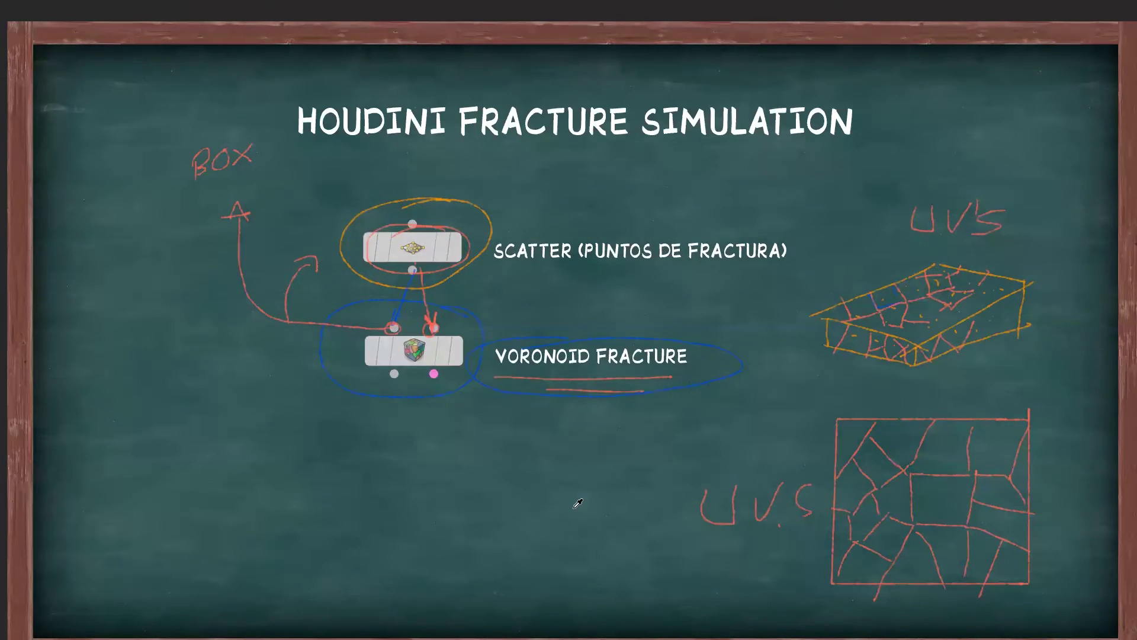
{"action": "key", "text": "alt+Tab"}
{"action": "mouse_move", "coordinate": [570, 560]}
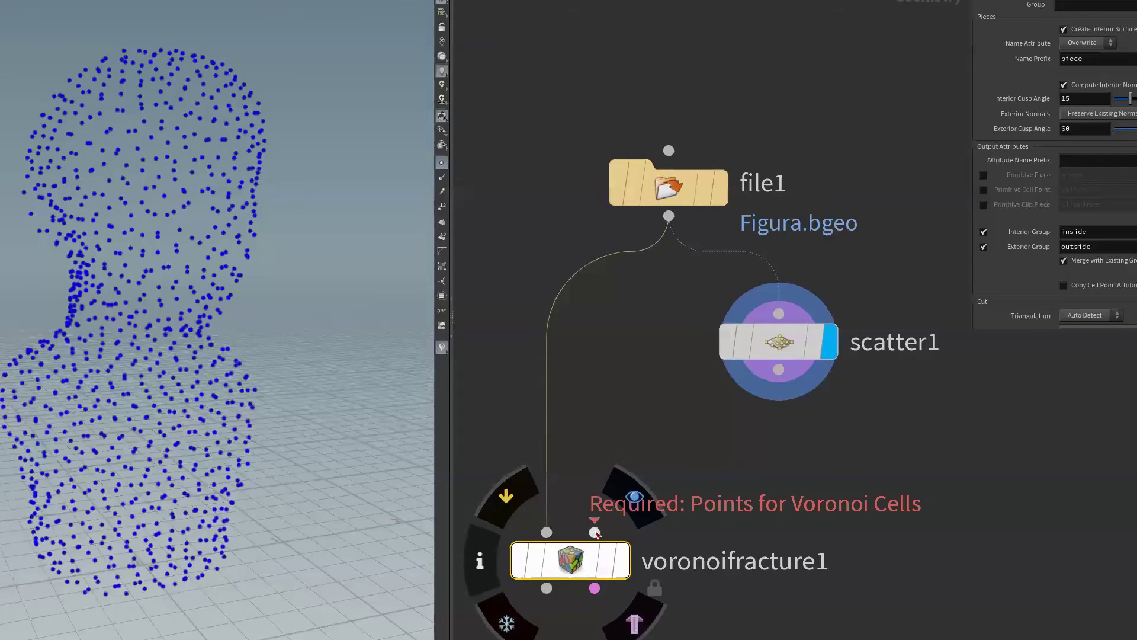
{"action": "left_click_drag", "start_coordinate": [595, 532], "coordinate": [782, 393]}
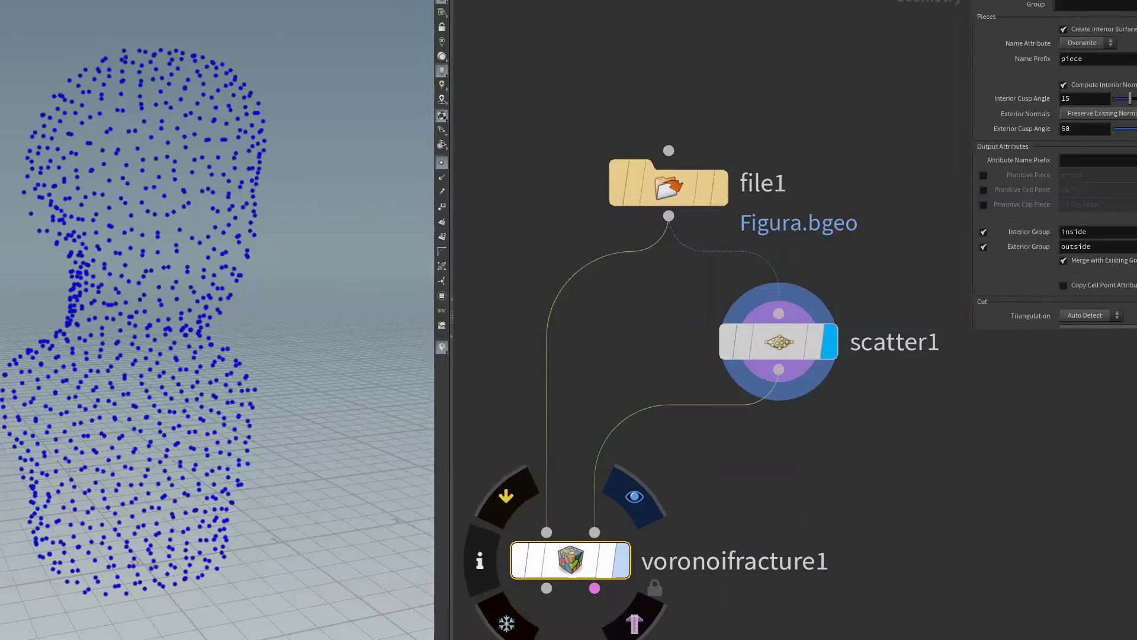
- Show voronoifracture1 with point markers hidden, and nudge the node slightly higher in the network
{"action": "key", "text": "r"}
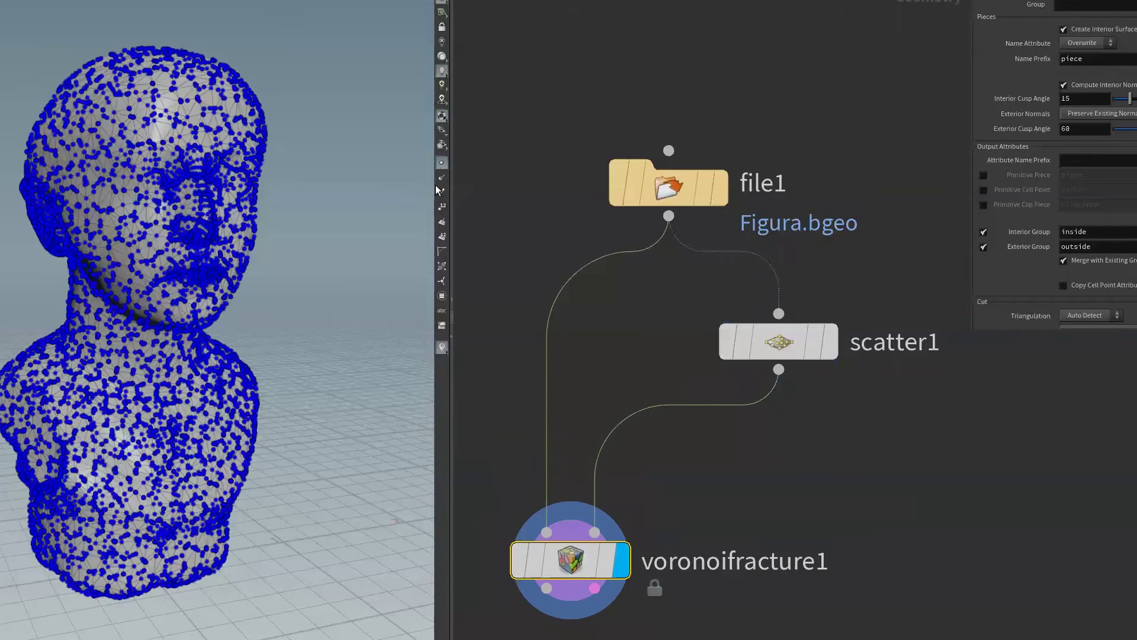
{"action": "left_click", "coordinate": [442, 163]}
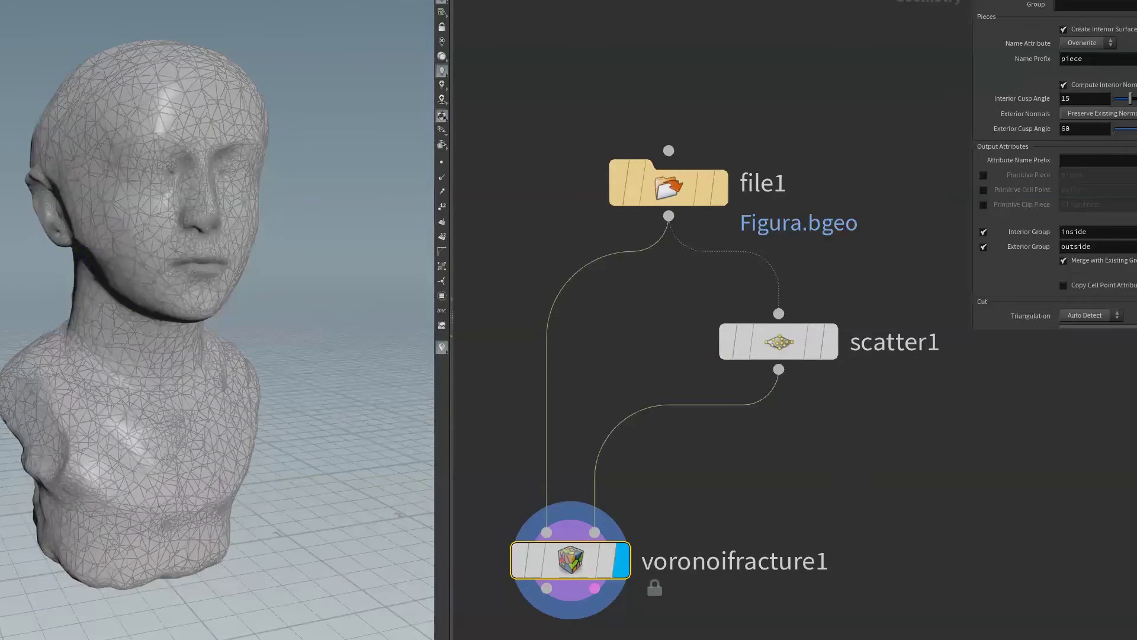
{"action": "left_click_drag", "start_coordinate": [567, 564], "coordinate": [571, 531]}
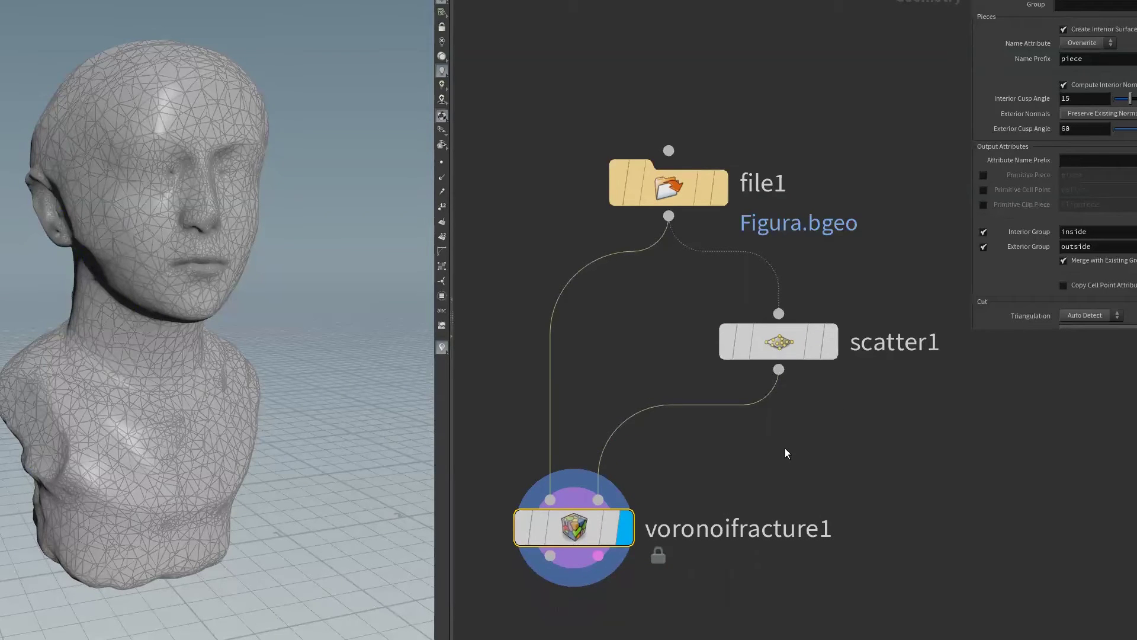
- Reduce scatter1's Force Total Count from 1000 to 100 for a sparser point cloud
{"action": "key", "text": "r"}
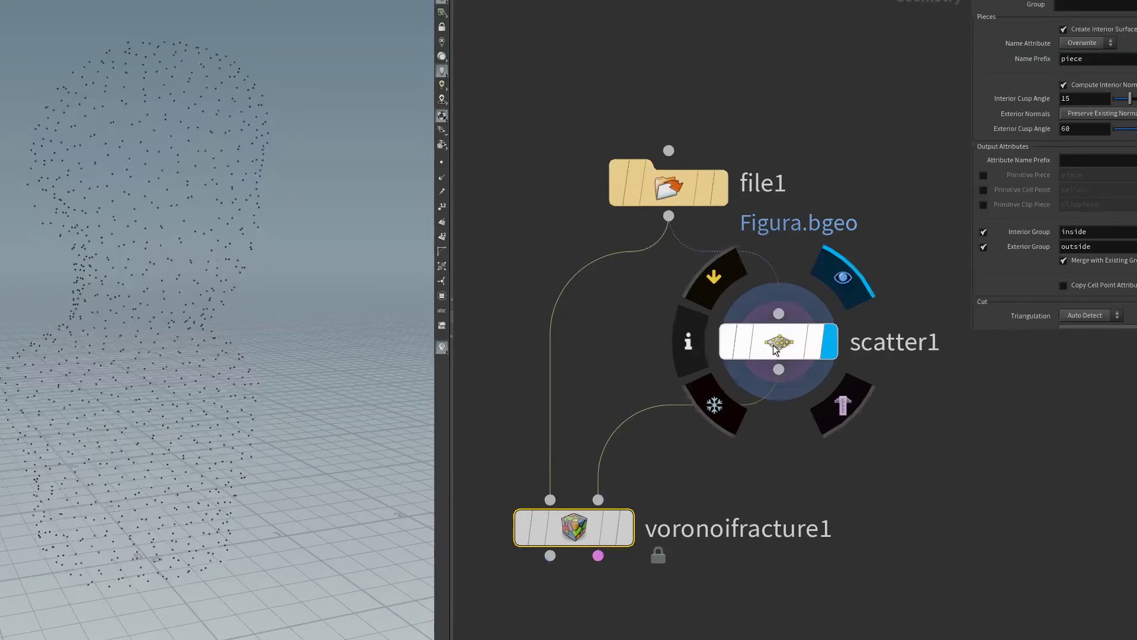
{"action": "left_click", "coordinate": [773, 348]}
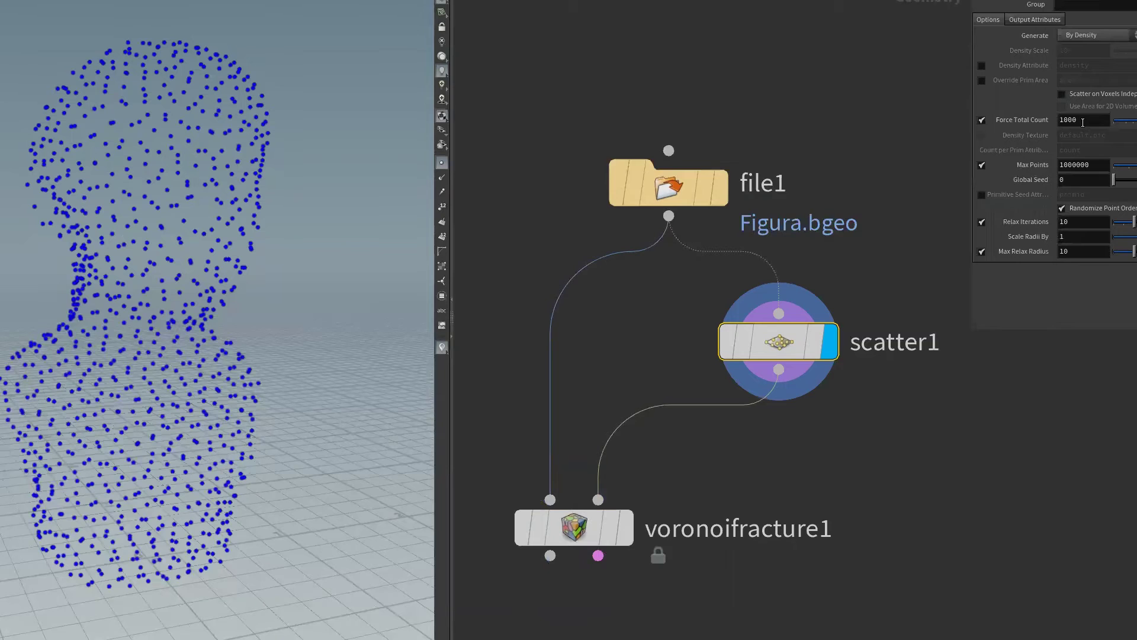
{"action": "left_click", "coordinate": [1083, 122]}
{"action": "key", "text": "BackSpace"}
{"action": "key", "text": "Return"}
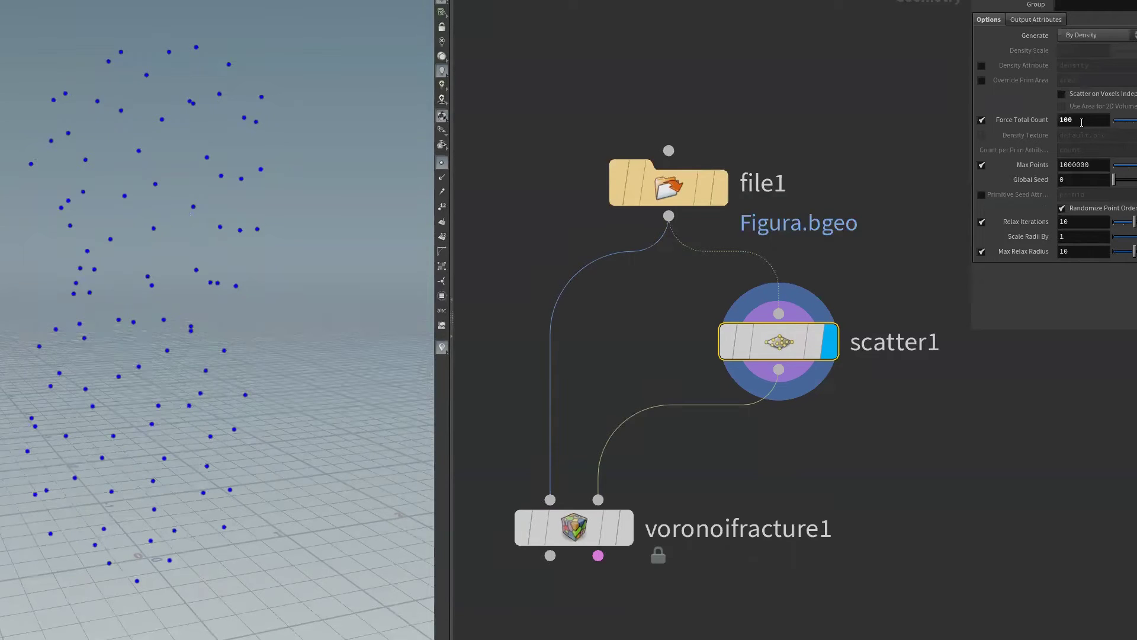
{"action": "middle_click_drag", "start_coordinate": [839, 433], "coordinate": [836, 460]}
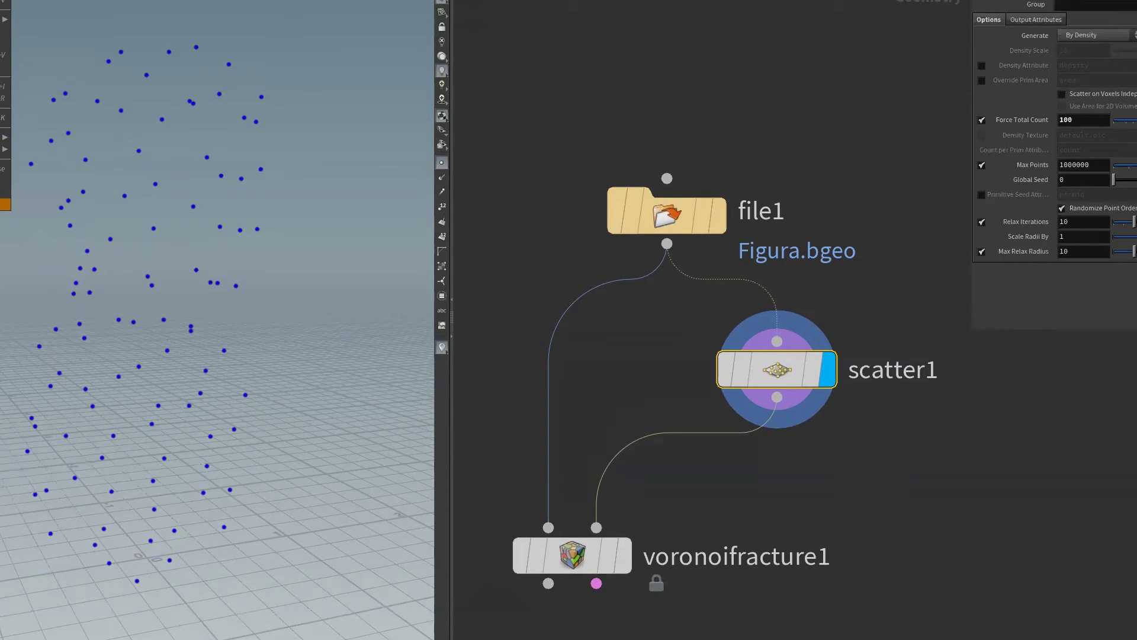
{"action": "middle_click_drag", "start_coordinate": [480, 419], "coordinate": [492, 397]}
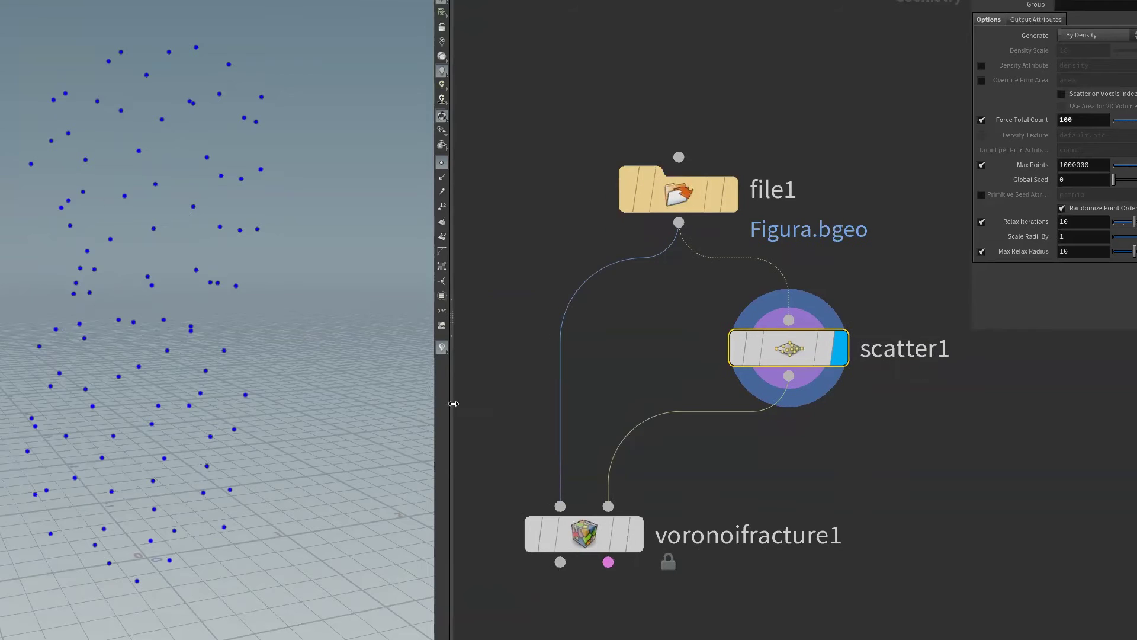
{"action": "mouse_move", "coordinate": [572, 555]}
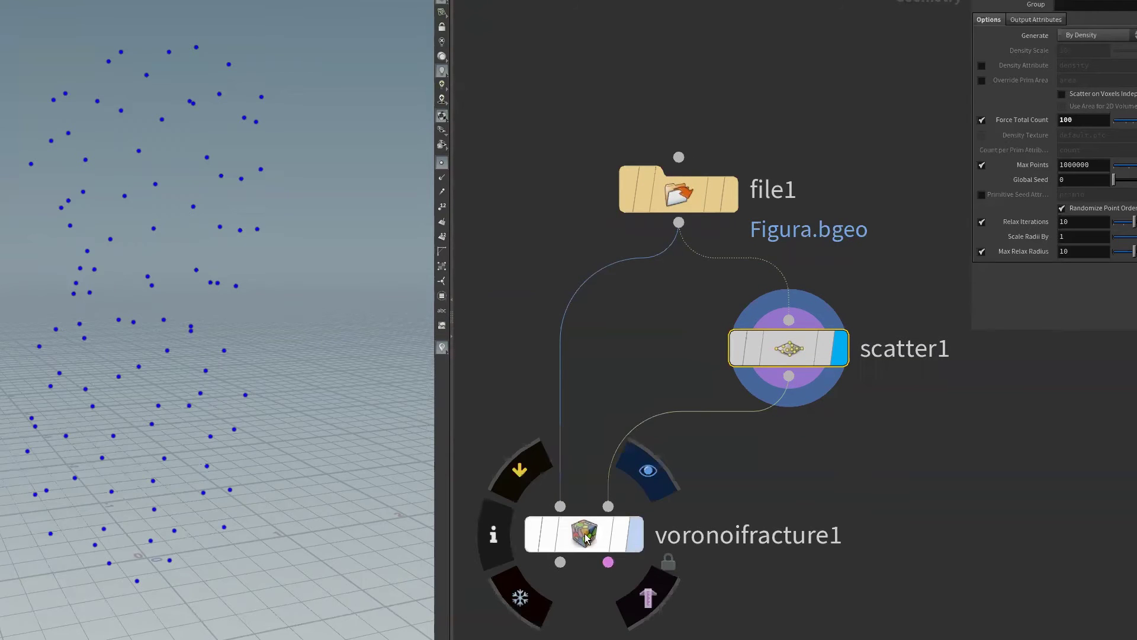
- Display voronoifracture1's output with point markers hidden and orbit around the bust
{"action": "left_click", "coordinate": [585, 537]}
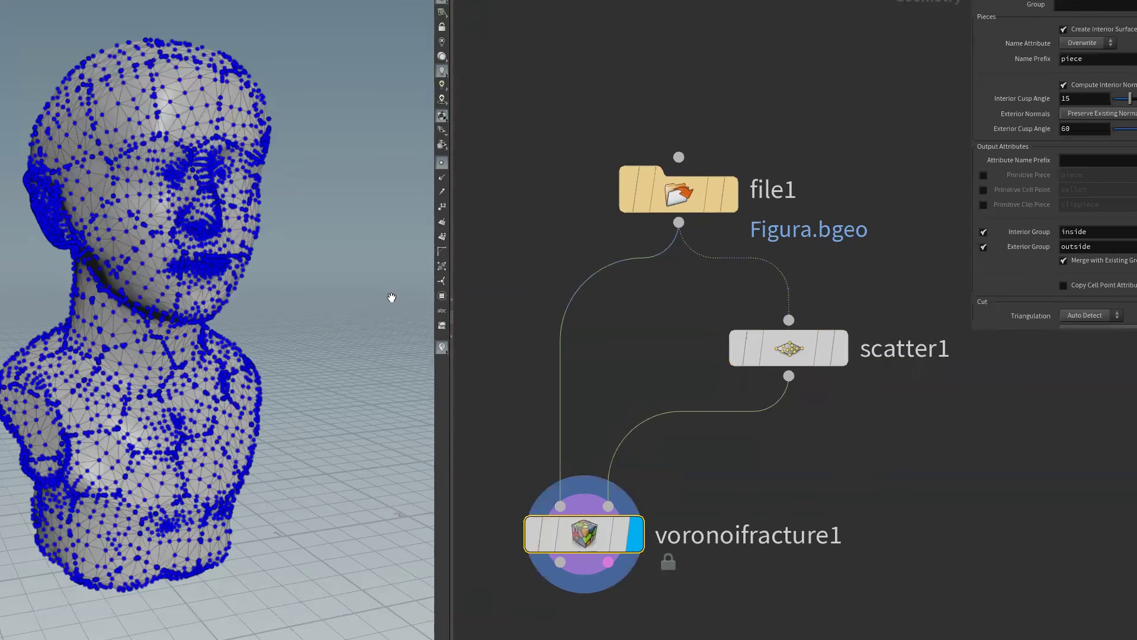
{"action": "left_click", "coordinate": [443, 163]}
{"action": "mouse_move", "coordinate": [266, 565]}
{"action": "left_mouse_down"}
{"action": "mouse_move", "coordinate": [374, 586]}
{"action": "mouse_move", "coordinate": [272, 491]}
{"action": "left_mouse_up"}
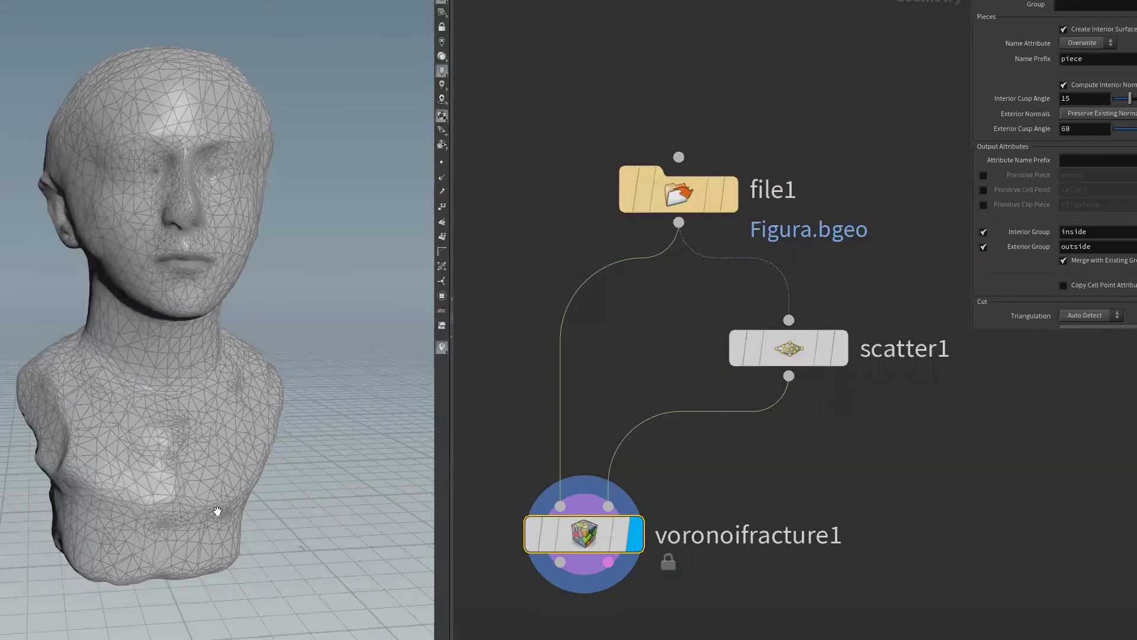
{"action": "left_click_drag", "start_coordinate": [221, 515], "coordinate": [267, 538]}
- Compare scatter1's points against the fractured bust, ending with voronoifracture1 displayed
{"action": "left_click", "coordinate": [840, 350]}
{"action": "left_click", "coordinate": [795, 350]}
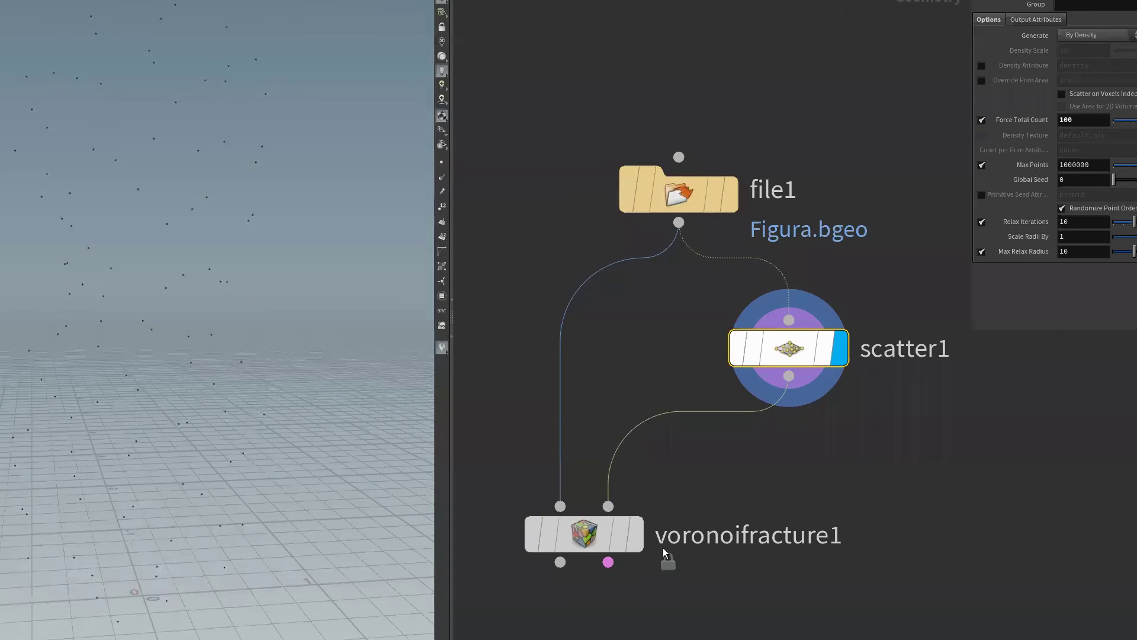
{"action": "left_click", "coordinate": [634, 534]}
{"action": "left_click_drag", "start_coordinate": [298, 514], "coordinate": [340, 530]}
{"action": "mouse_move", "coordinate": [584, 534]}
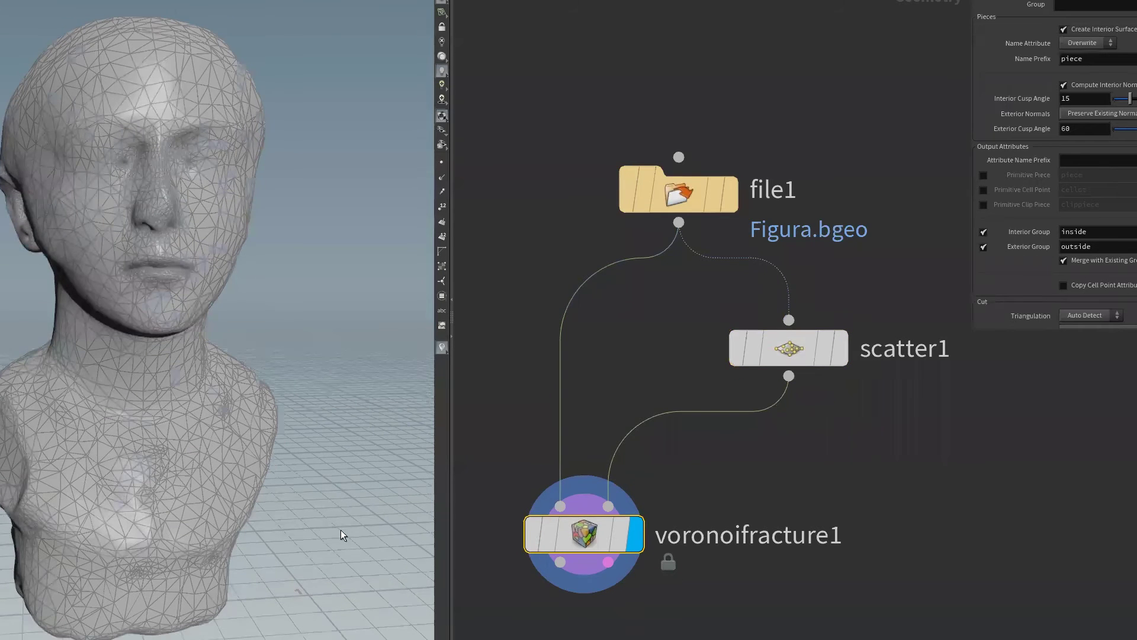
{"action": "left_click", "coordinate": [839, 350]}
{"action": "left_click", "coordinate": [795, 351]}
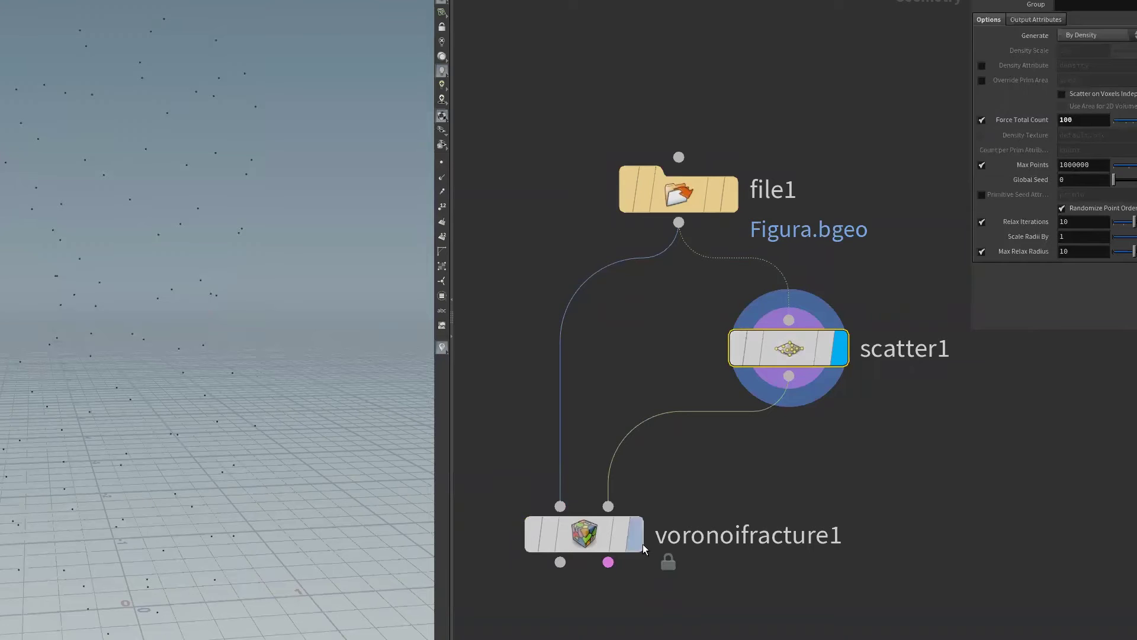
{"action": "left_click", "coordinate": [563, 543]}
- Orbit and zoom to inspect the fractured bust from side, frontal and three-quarter views
{"action": "left_click_drag", "start_coordinate": [233, 540], "coordinate": [183, 542]}
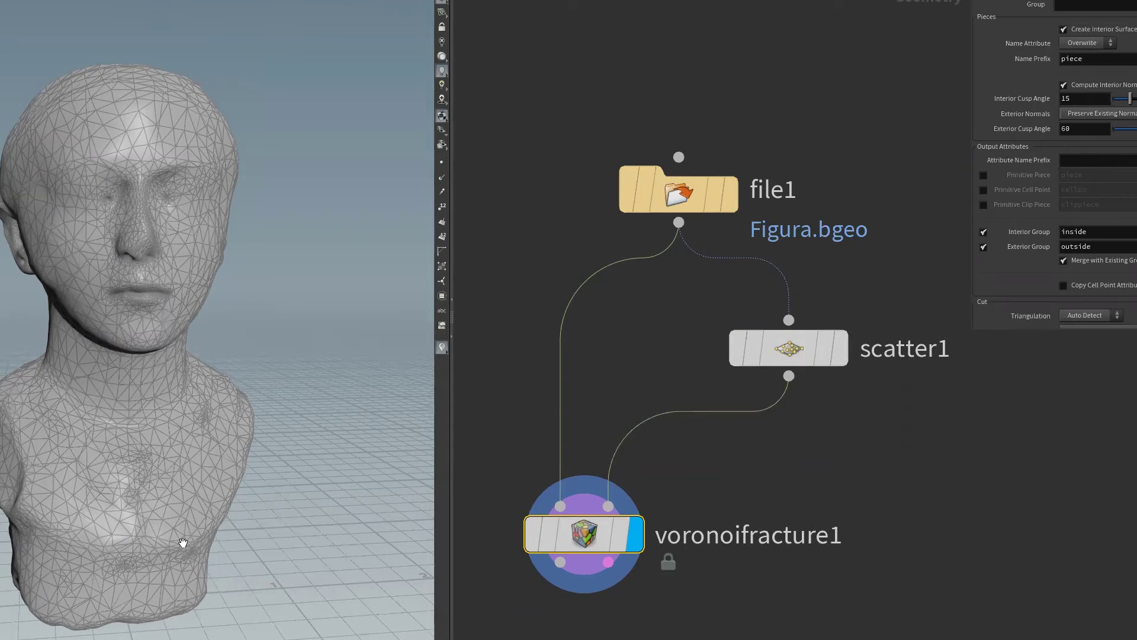
{"action": "mouse_move", "coordinate": [249, 582]}
{"action": "left_mouse_down"}
{"action": "mouse_move", "coordinate": [170, 488]}
{"action": "mouse_move", "coordinate": [199, 335]}
{"action": "left_mouse_up"}
{"action": "scroll", "coordinate": [137, 468], "scroll_direction": "up", "scroll_amount": 3}
{"action": "scroll", "coordinate": [207, 328], "scroll_direction": "up", "scroll_amount": 3}
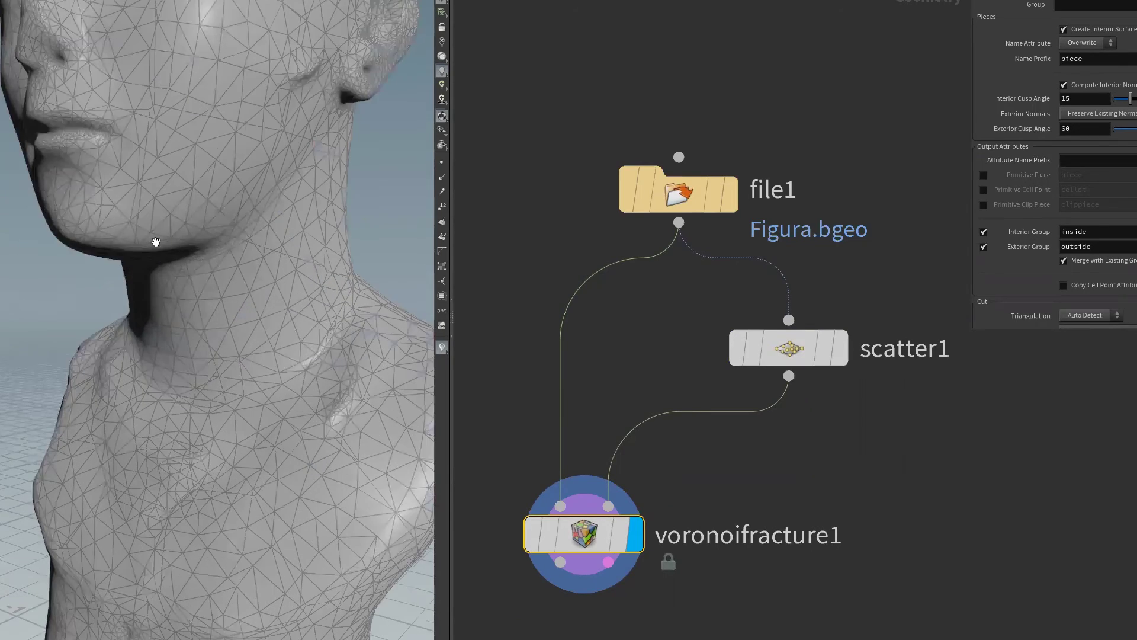
{"action": "left_click_drag", "start_coordinate": [157, 242], "coordinate": [307, 249]}
{"action": "scroll", "coordinate": [154, 360], "scroll_direction": "down", "scroll_amount": 3}
{"action": "mouse_move", "coordinate": [248, 317]}
{"action": "left_mouse_down"}
{"action": "mouse_move", "coordinate": [131, 447]}
{"action": "mouse_move", "coordinate": [193, 425]}
{"action": "left_mouse_up"}
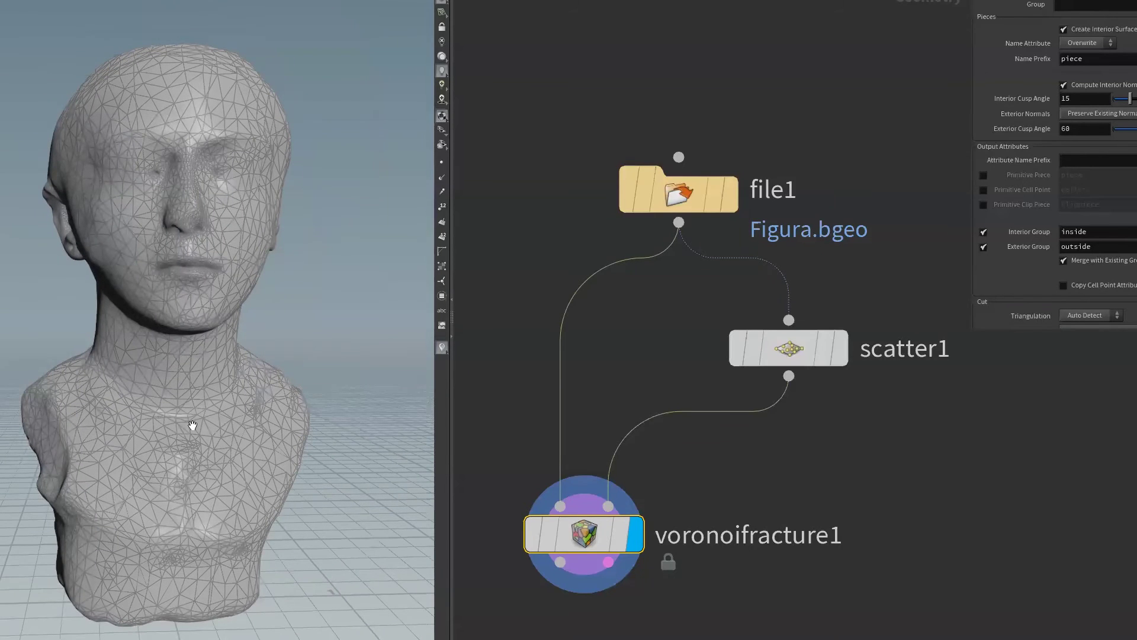
{"action": "left_click_drag", "start_coordinate": [192, 425], "coordinate": [312, 490]}
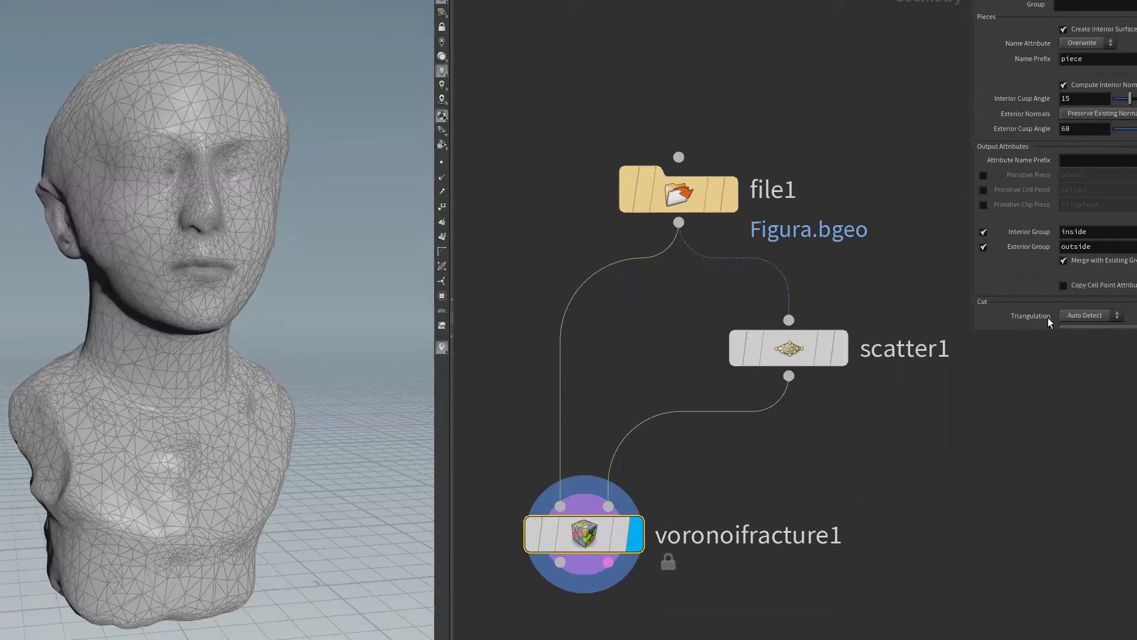
- Enlarge the parameter pane and confirm Name Prefix 'piece' so fracture pieces show coloured
{"action": "left_click_drag", "start_coordinate": [972, 331], "coordinate": [963, 376]}
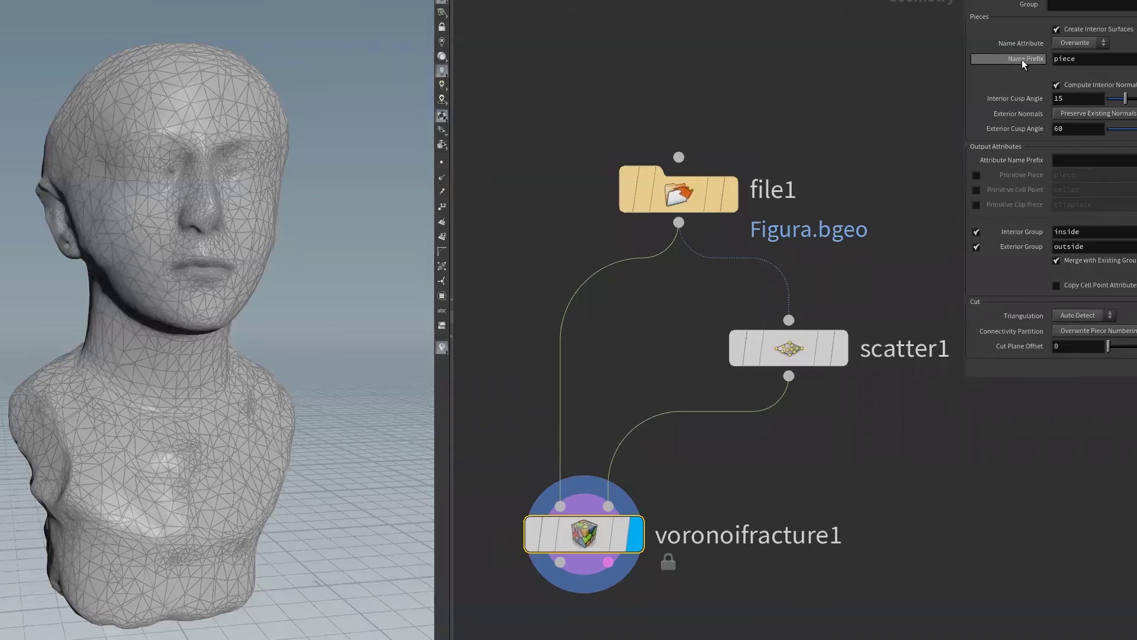
{"action": "double_click", "coordinate": [1069, 60]}
{"action": "left_click", "coordinate": [1071, 62]}
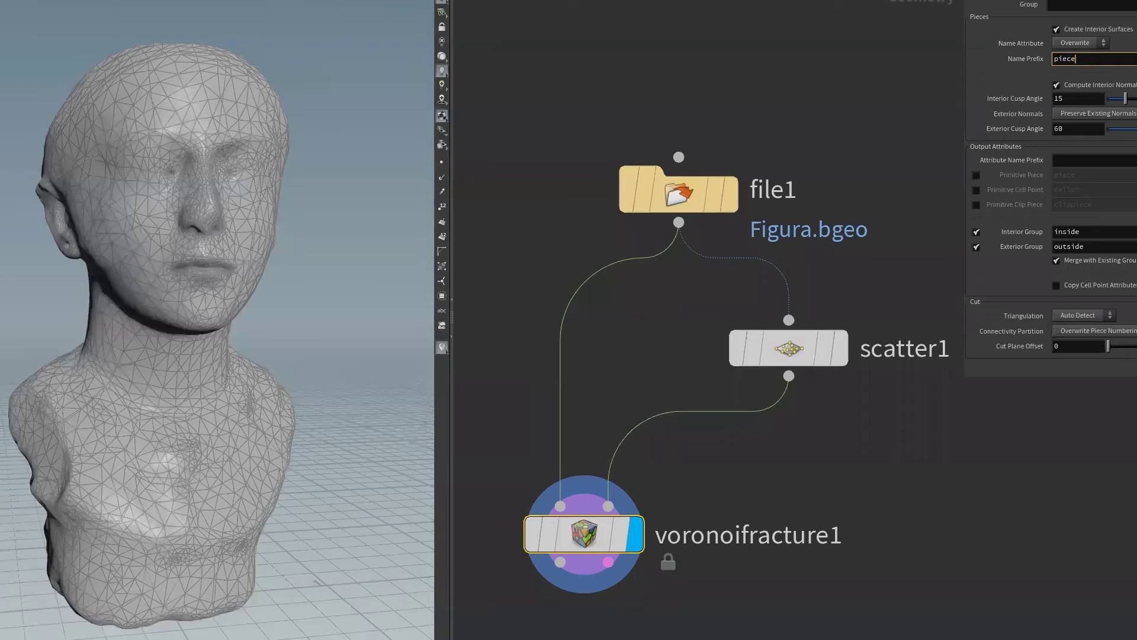
{"action": "key", "text": "Return"}
{"action": "double_click", "coordinate": [1078, 60]}
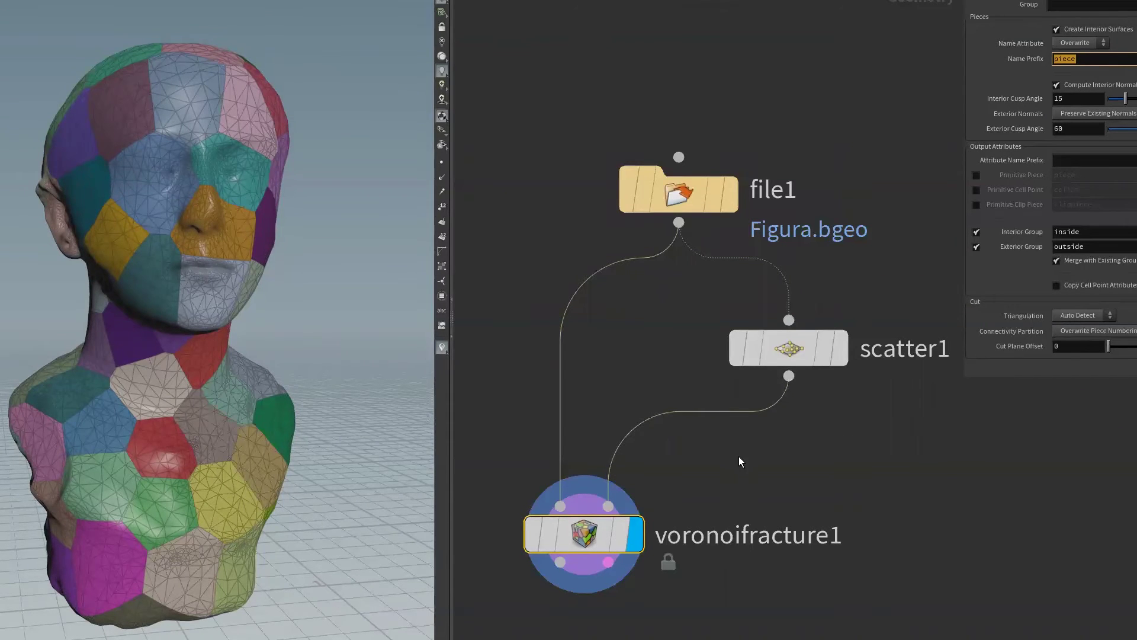
{"action": "middle_click_drag", "start_coordinate": [738, 456], "coordinate": [748, 421]}
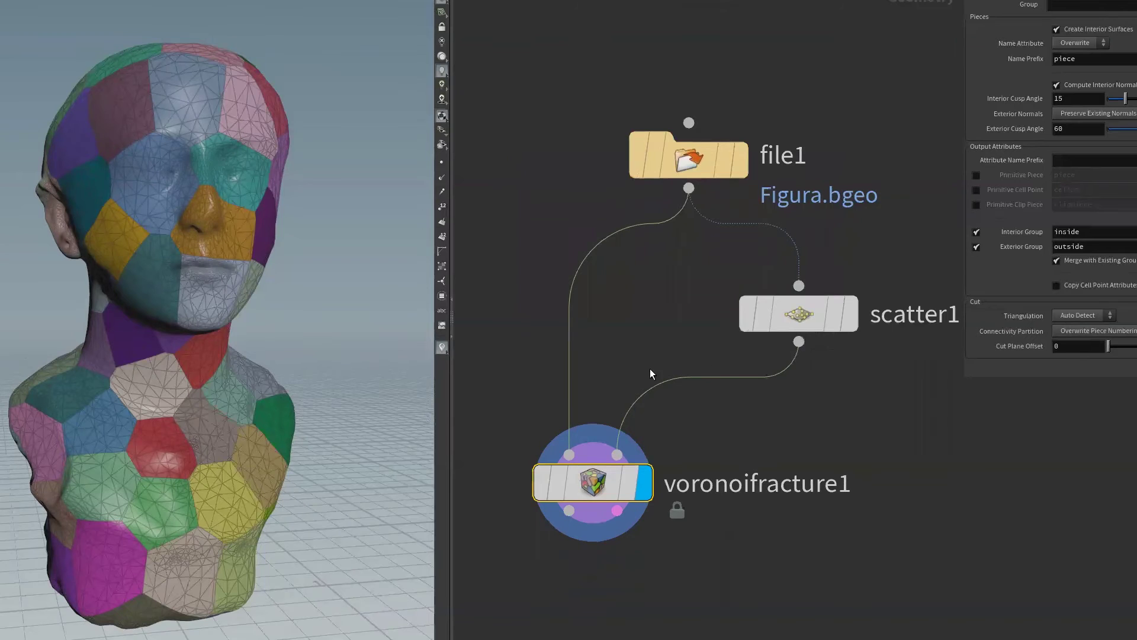
- Toggle display to scatter1 and back, then open voronoifracture1's info: 15,572 points, 19,939 primitives
{"action": "left_click", "coordinate": [853, 318]}
{"action": "mouse_move", "coordinate": [798, 314]}
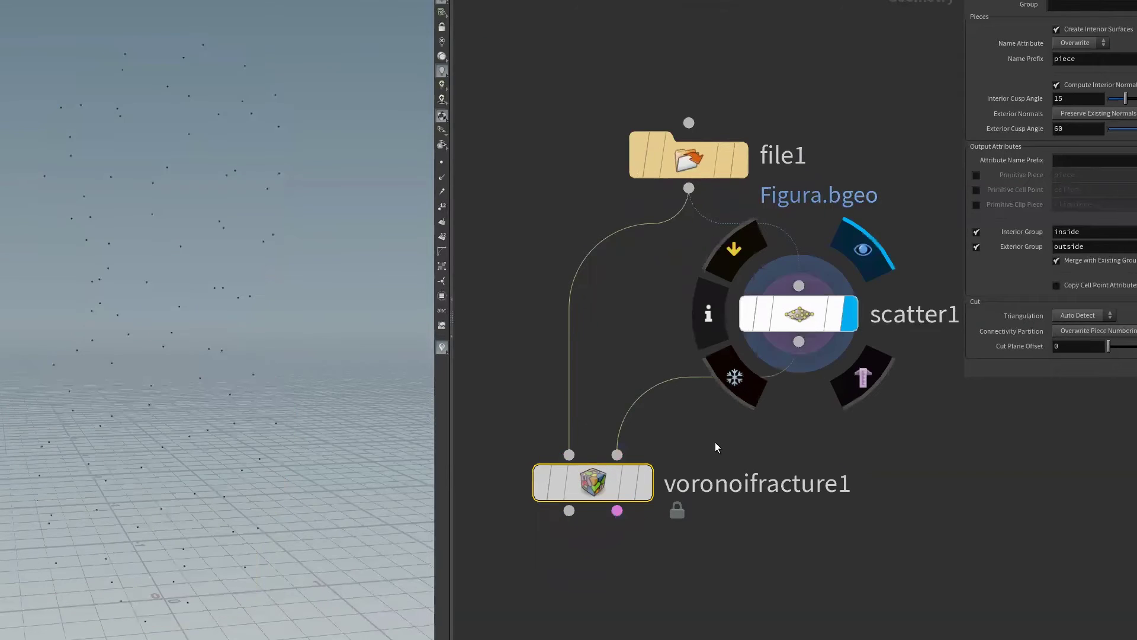
{"action": "left_click", "coordinate": [645, 490]}
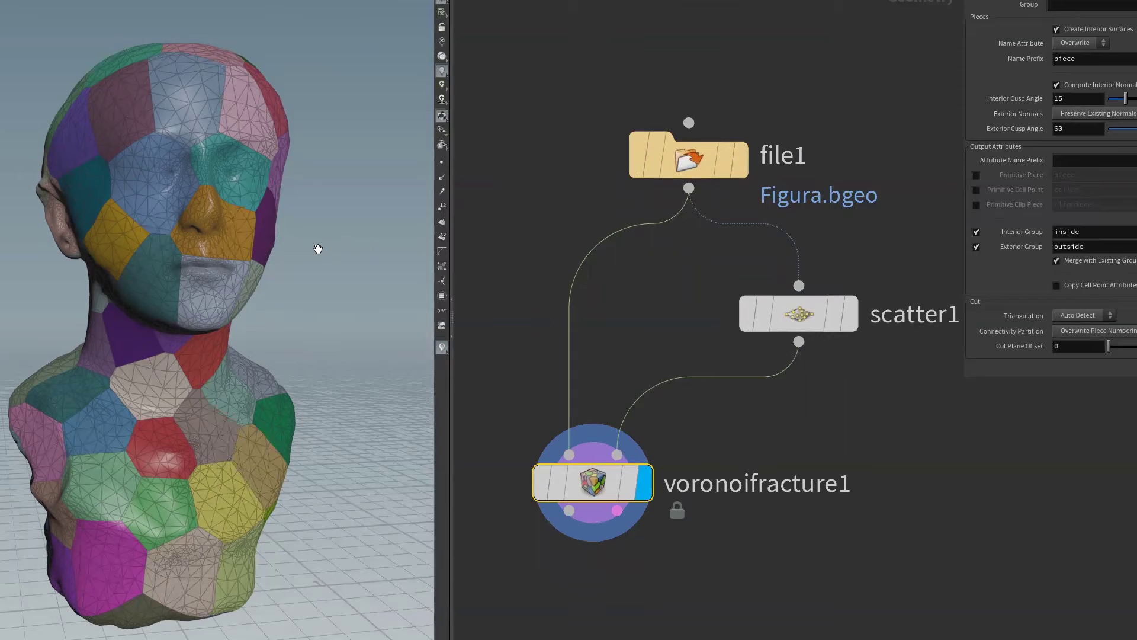
{"action": "mouse_move", "coordinate": [593, 483]}
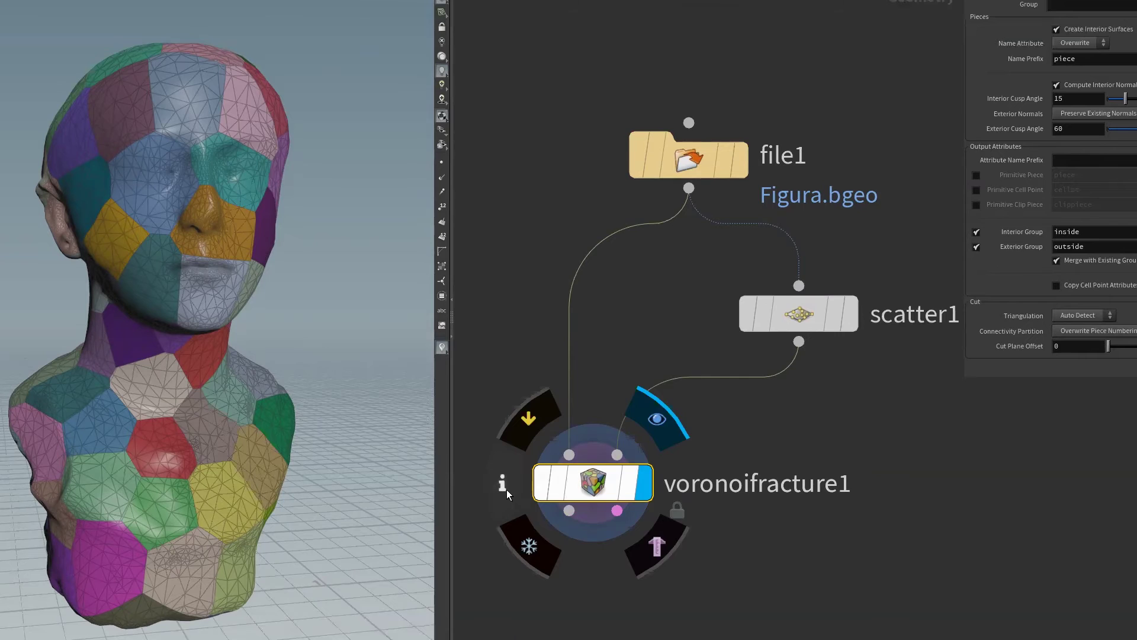
{"action": "left_click", "coordinate": [502, 492]}
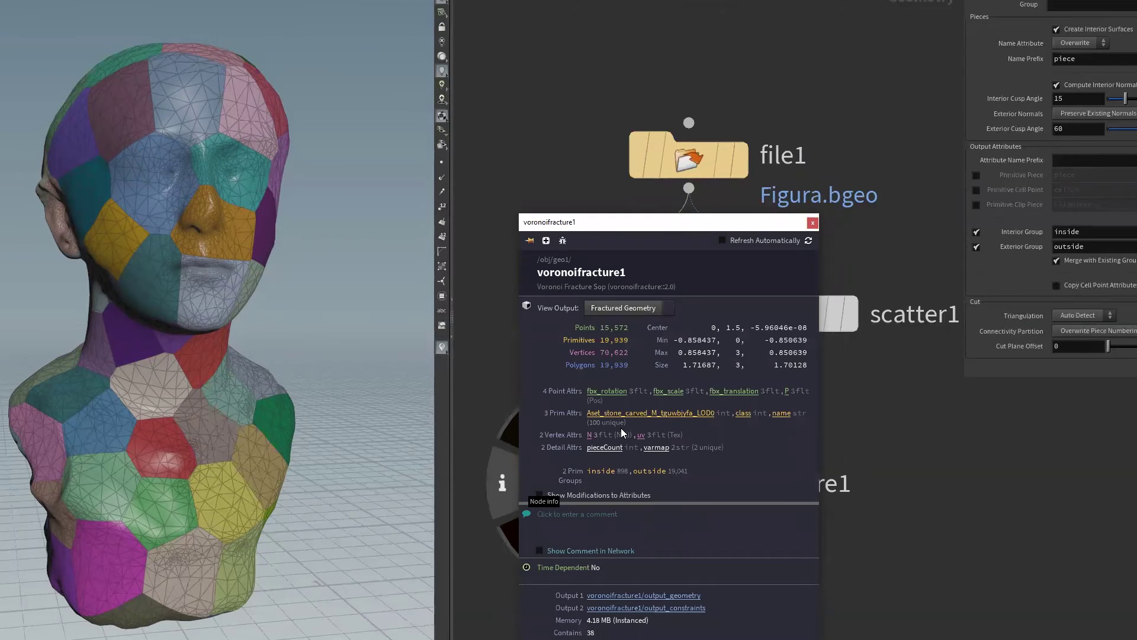
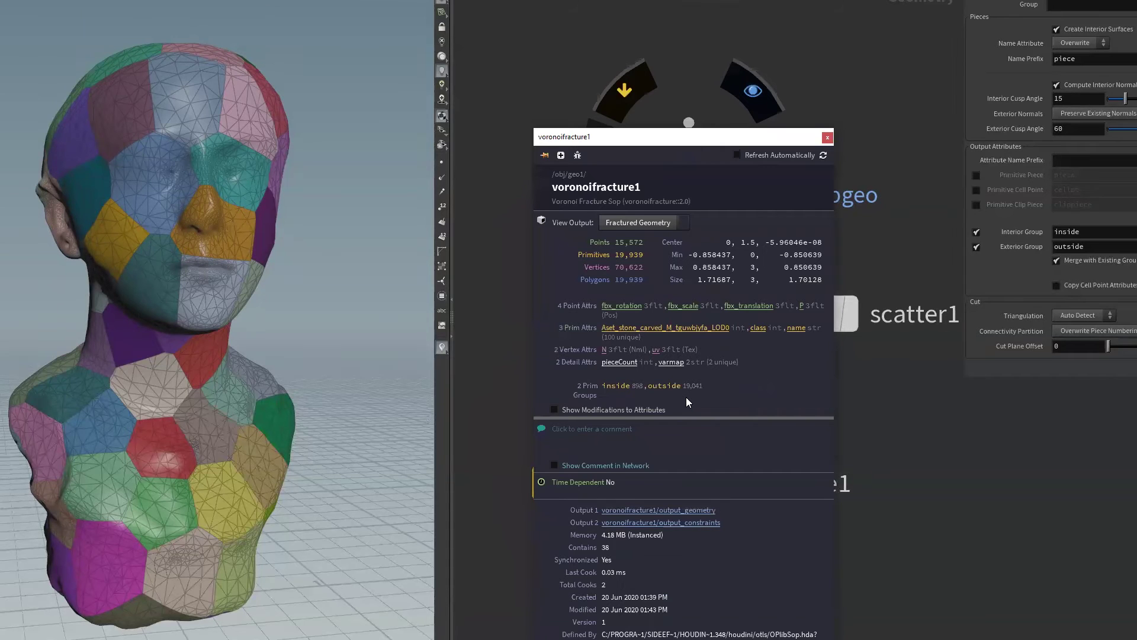
- Check and dismiss the voronoifracture1 Node Info summary window
{"action": "left_click", "coordinate": [827, 139]}
{"action": "mouse_move", "coordinate": [581, 524]}
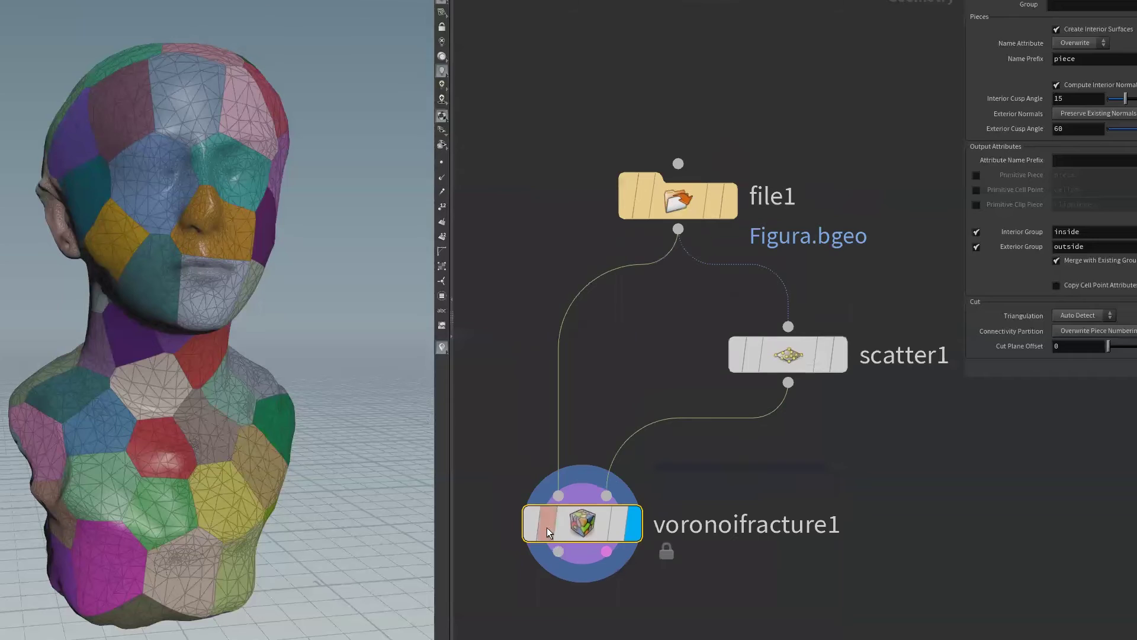
{"action": "left_click", "coordinate": [495, 528]}
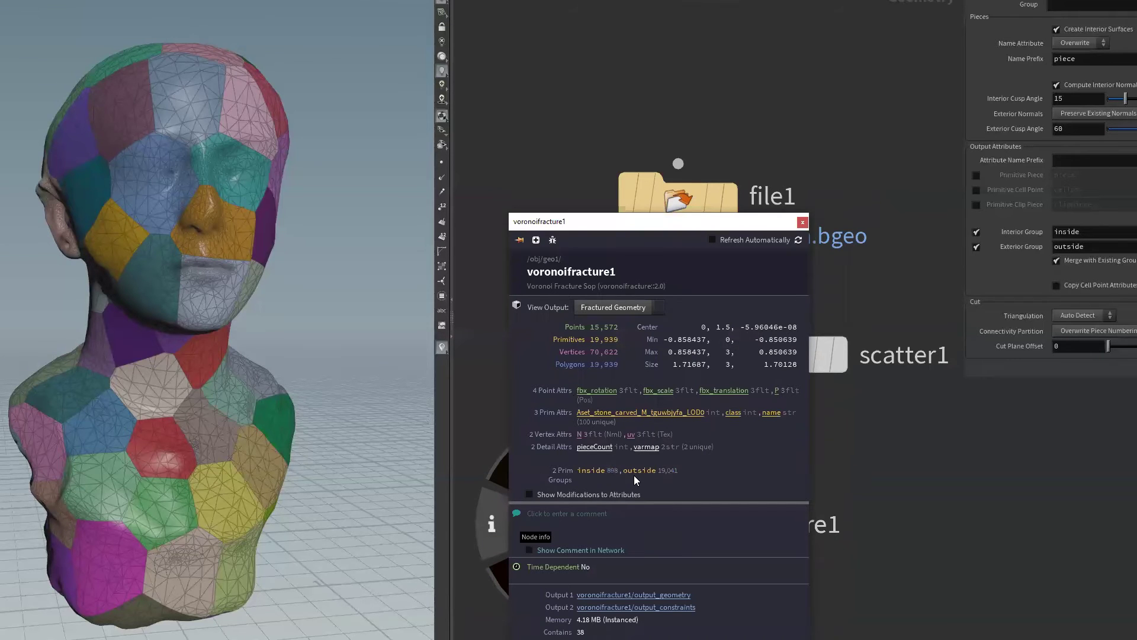
{"action": "left_click", "coordinate": [803, 222]}
{"action": "mouse_move", "coordinate": [581, 523]}
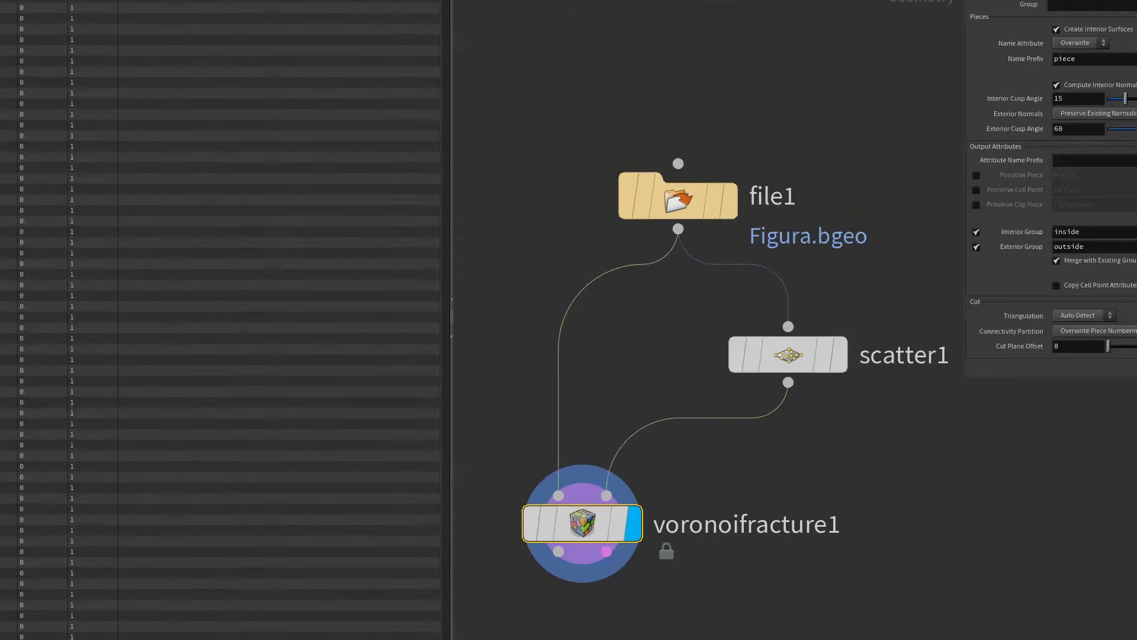
- Inspect the fracture piece names in the spreadsheet and bring back the Scene View
{"action": "double_click", "coordinate": [1061, 61]}
{"action": "left_click_drag", "start_coordinate": [448, 3], "coordinate": [443, 237]}
{"action": "left_click_drag", "start_coordinate": [444, 240], "coordinate": [460, 33]}
- Orbit the fractured head and tidy the network around voronoifracture1
{"action": "middle_click_drag", "start_coordinate": [812, 449], "coordinate": [799, 458]}
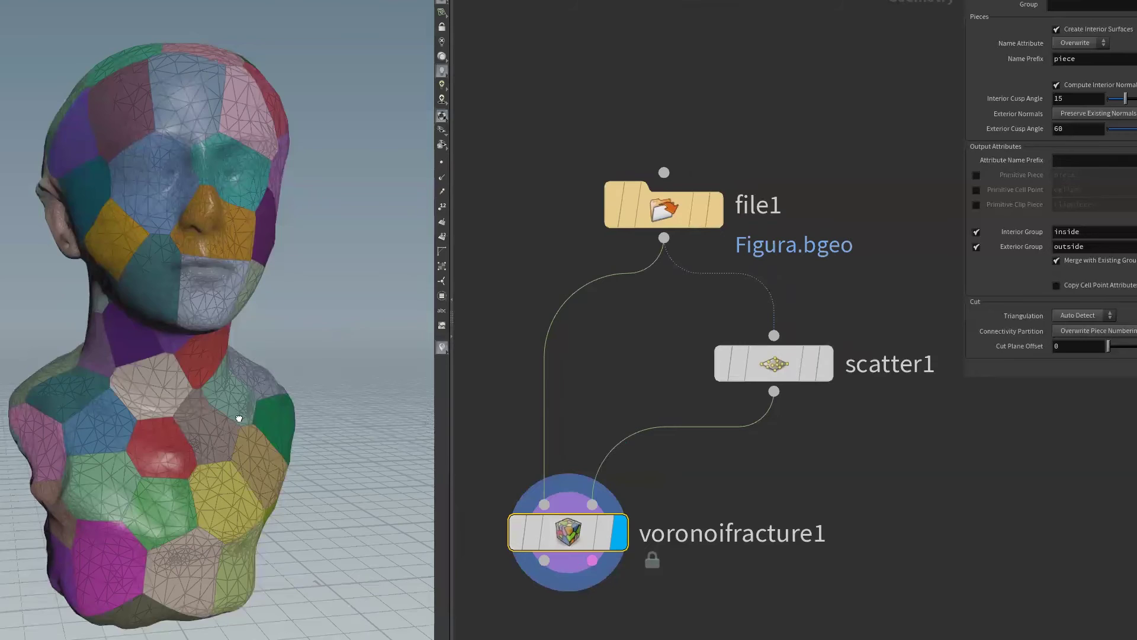
{"action": "mouse_move", "coordinate": [239, 419]}
{"action": "left_mouse_down"}
{"action": "mouse_move", "coordinate": [126, 414]}
{"action": "mouse_move", "coordinate": [251, 409]}
{"action": "mouse_move", "coordinate": [201, 338]}
{"action": "mouse_move", "coordinate": [165, 338]}
{"action": "left_mouse_up"}
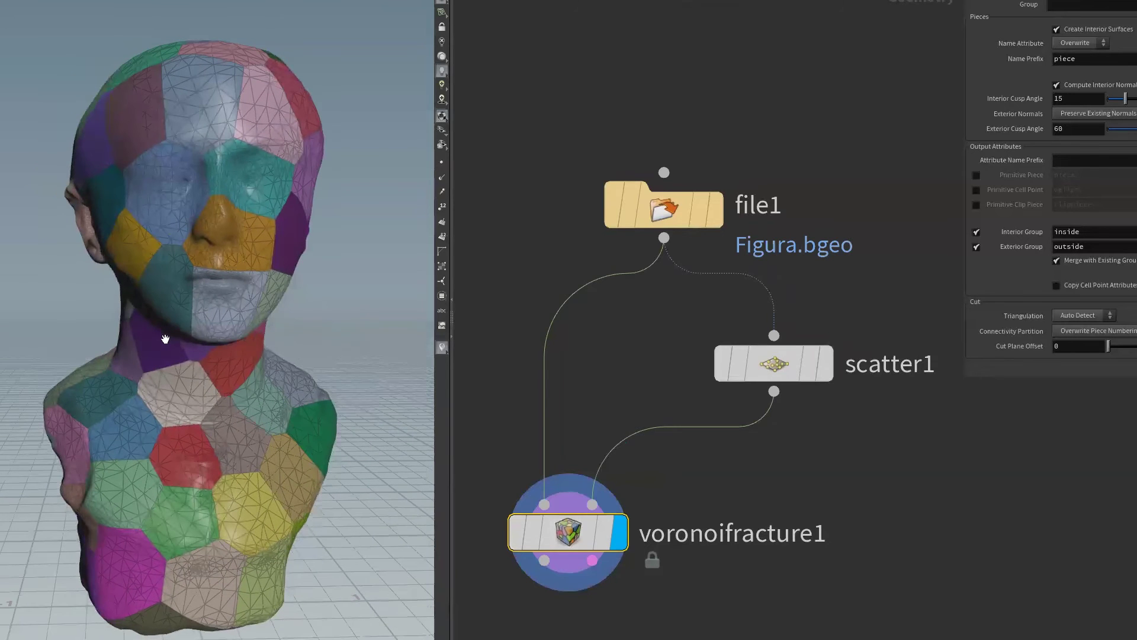
{"action": "middle_click_drag", "start_coordinate": [746, 621], "coordinate": [775, 462]}
{"action": "mouse_move", "coordinate": [261, 541]}
{"action": "left_mouse_down"}
{"action": "mouse_move", "coordinate": [241, 495]}
{"action": "mouse_move", "coordinate": [367, 475]}
{"action": "mouse_move", "coordinate": [616, 463]}
{"action": "mouse_move", "coordinate": [610, 420]}
{"action": "left_mouse_up"}
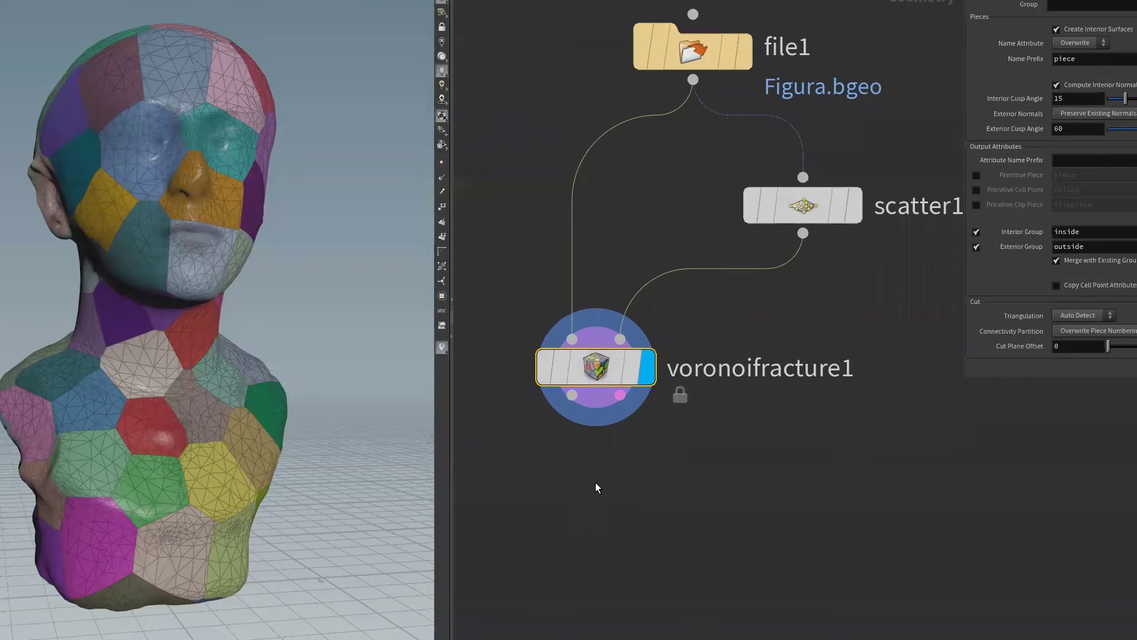
{"action": "left_click_drag", "start_coordinate": [310, 492], "coordinate": [313, 504]}
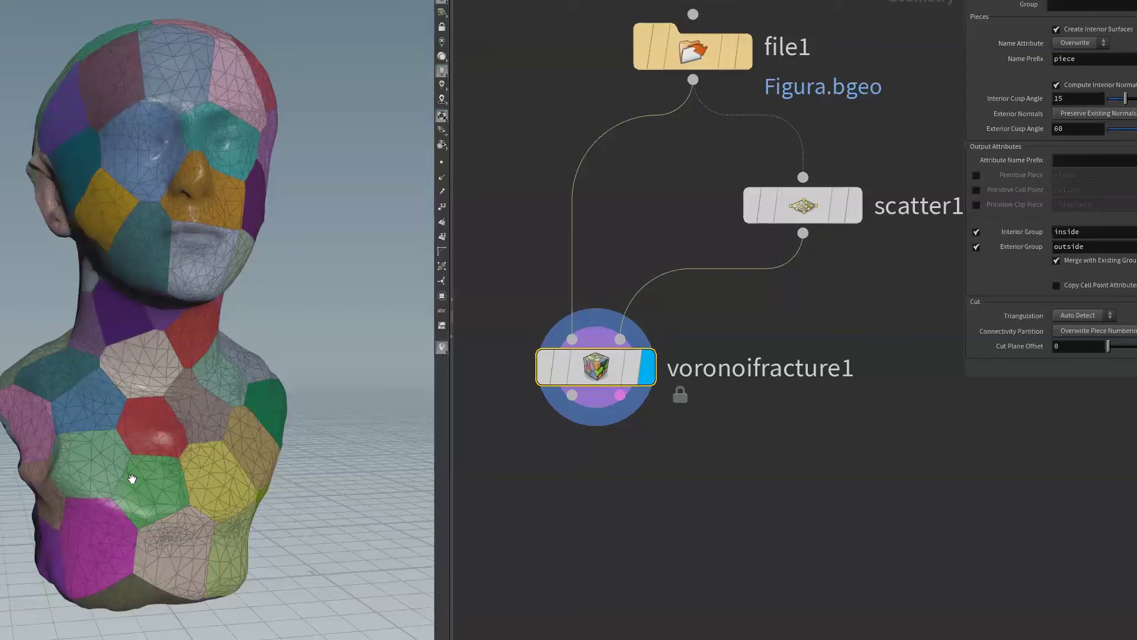
{"action": "middle_click_drag", "start_coordinate": [575, 535], "coordinate": [581, 477]}
- Add a displayed explodedview1 node under voronoifracture1 with Uniform Scale 1.08
{"action": "key", "text": "Tab"}
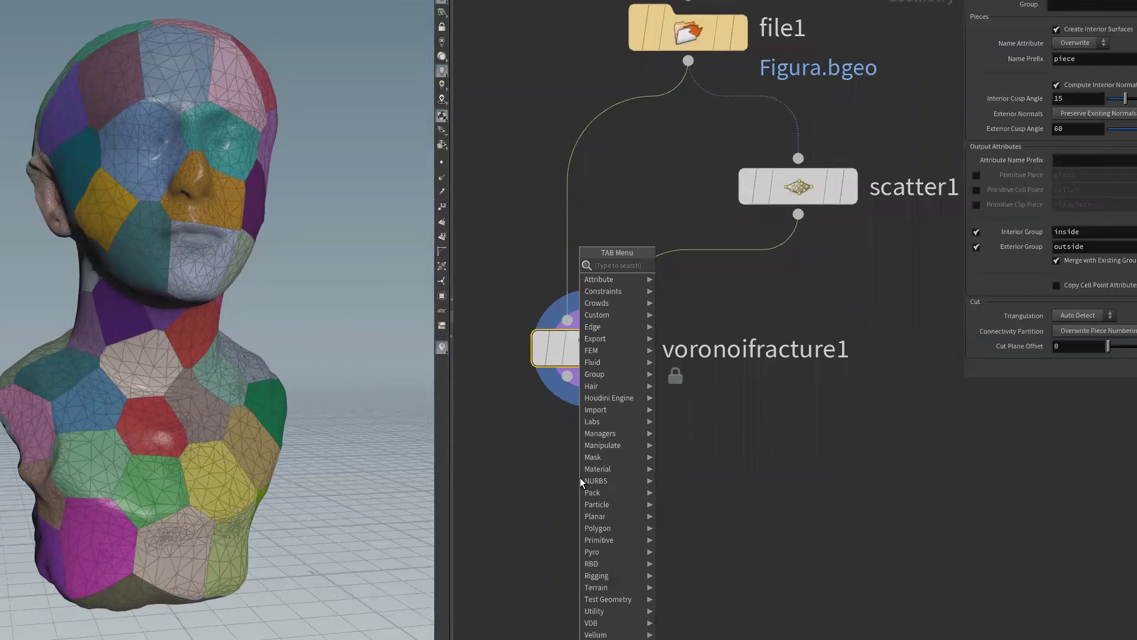
{"action": "type", "text": "ex"}
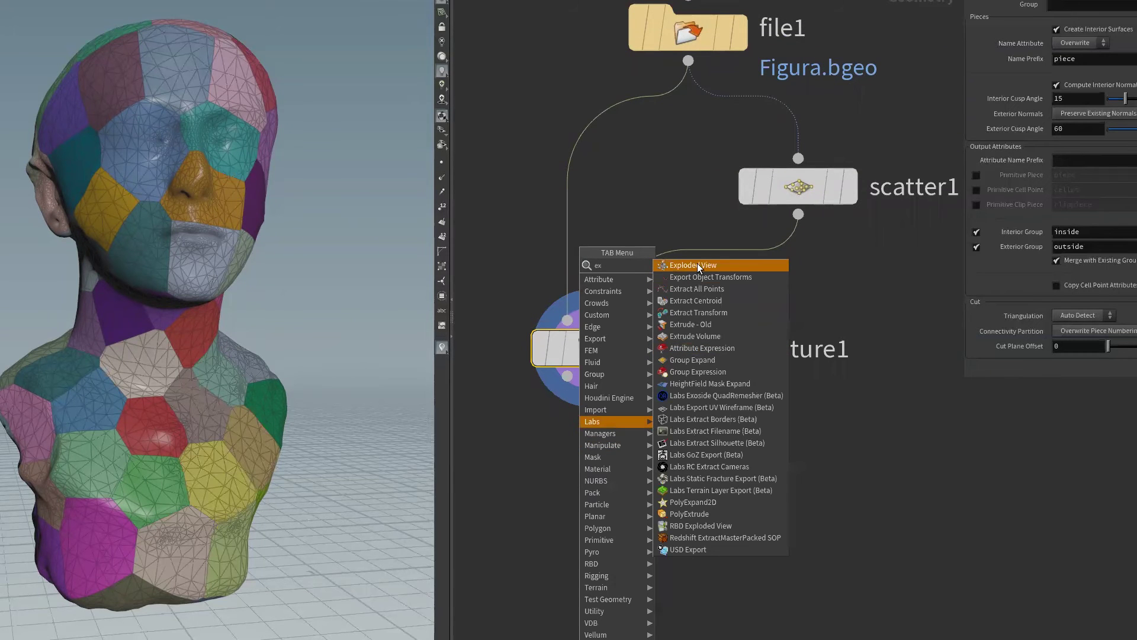
{"action": "left_click", "coordinate": [701, 264]}
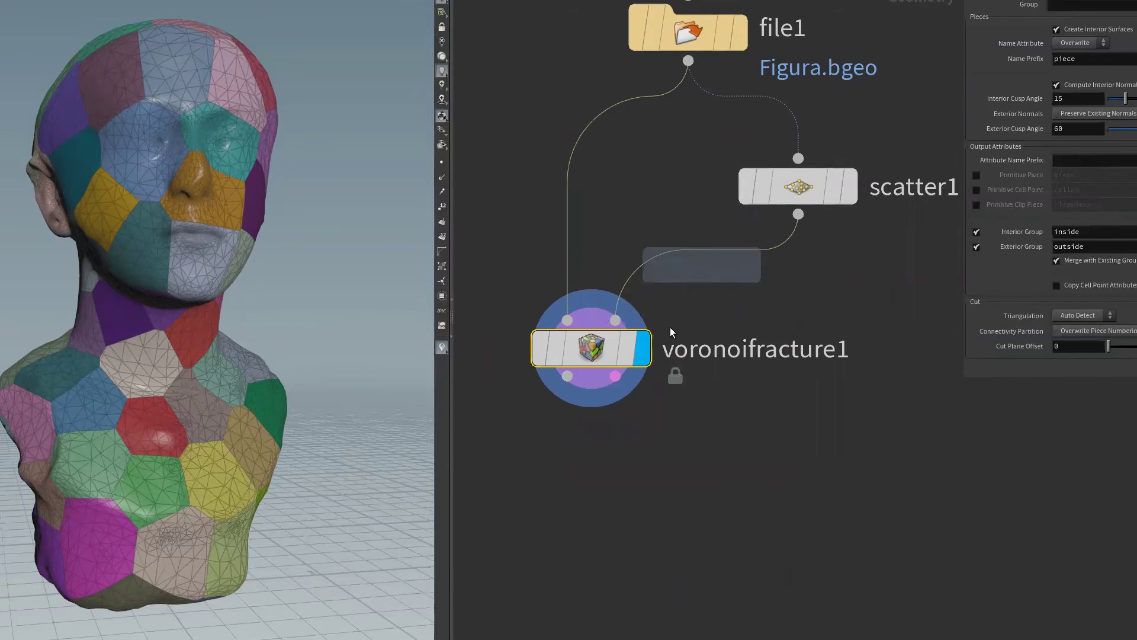
{"action": "left_click", "coordinate": [585, 536]}
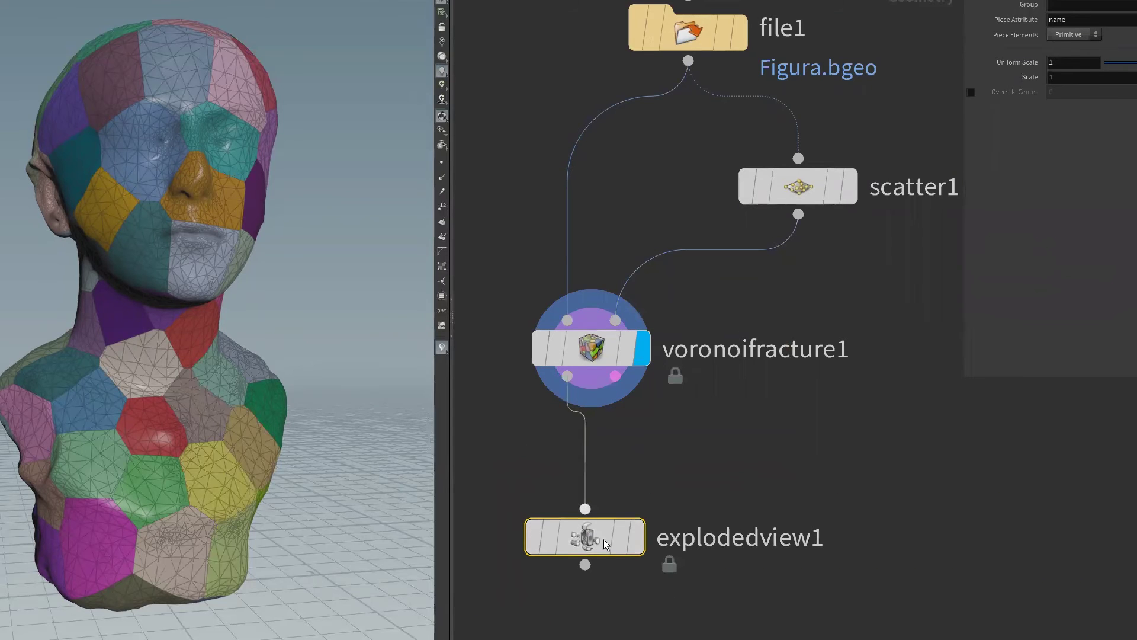
{"action": "left_click", "coordinate": [636, 537]}
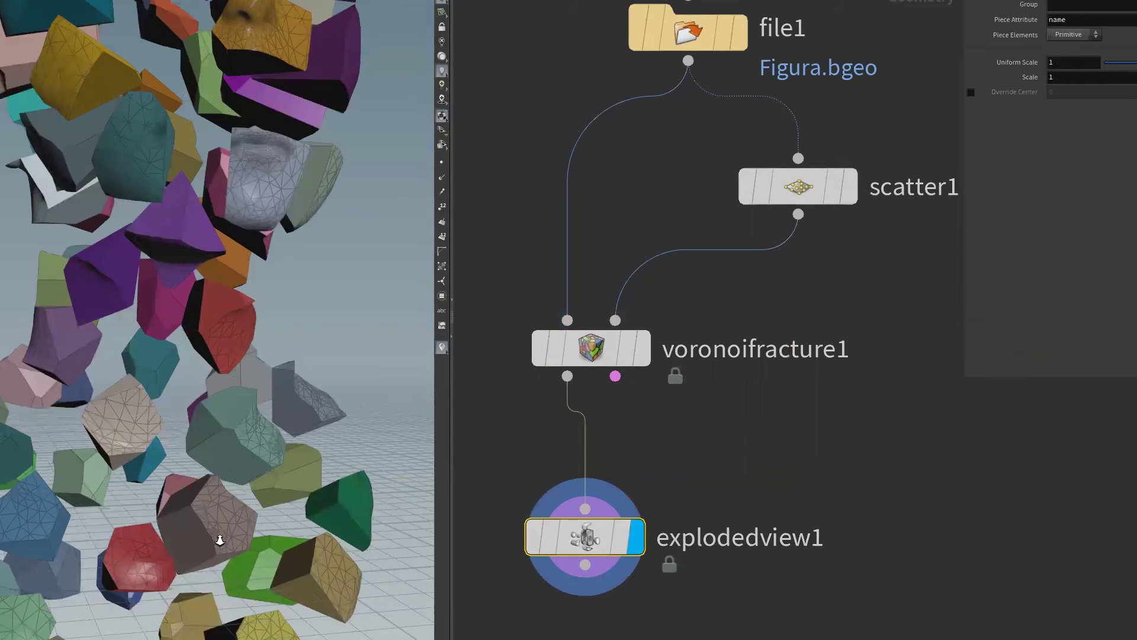
{"action": "key", "text": "h"}
{"action": "left_click_drag", "start_coordinate": [1135, 67], "coordinate": [1136, 63]}
- Orbit around the exploded head pieces to inspect the spread
{"action": "mouse_move", "coordinate": [261, 475]}
{"action": "left_mouse_down"}
{"action": "mouse_move", "coordinate": [317, 431]}
{"action": "mouse_move", "coordinate": [318, 342]}
{"action": "mouse_move", "coordinate": [182, 509]}
{"action": "mouse_move", "coordinate": [213, 474]}
{"action": "left_mouse_up"}
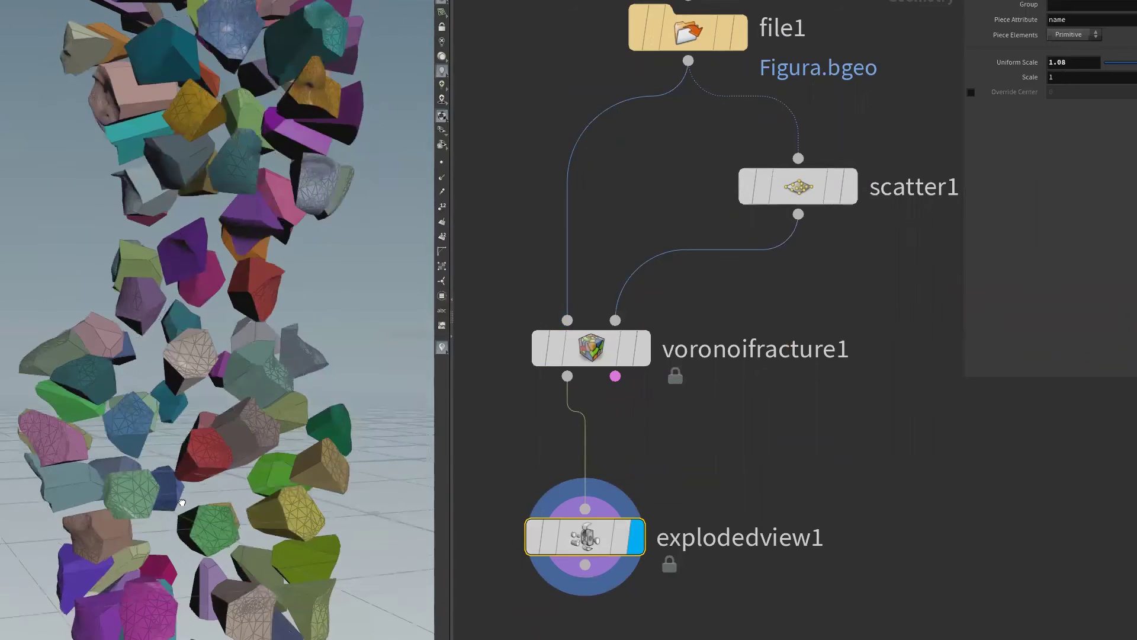
{"action": "left_click_drag", "start_coordinate": [589, 539], "coordinate": [585, 542]}
{"action": "mouse_move", "coordinate": [304, 540]}
{"action": "left_mouse_down"}
{"action": "mouse_move", "coordinate": [330, 515]}
{"action": "mouse_move", "coordinate": [119, 441]}
{"action": "mouse_move", "coordinate": [286, 446]}
{"action": "mouse_move", "coordinate": [328, 384]}
{"action": "left_mouse_up"}
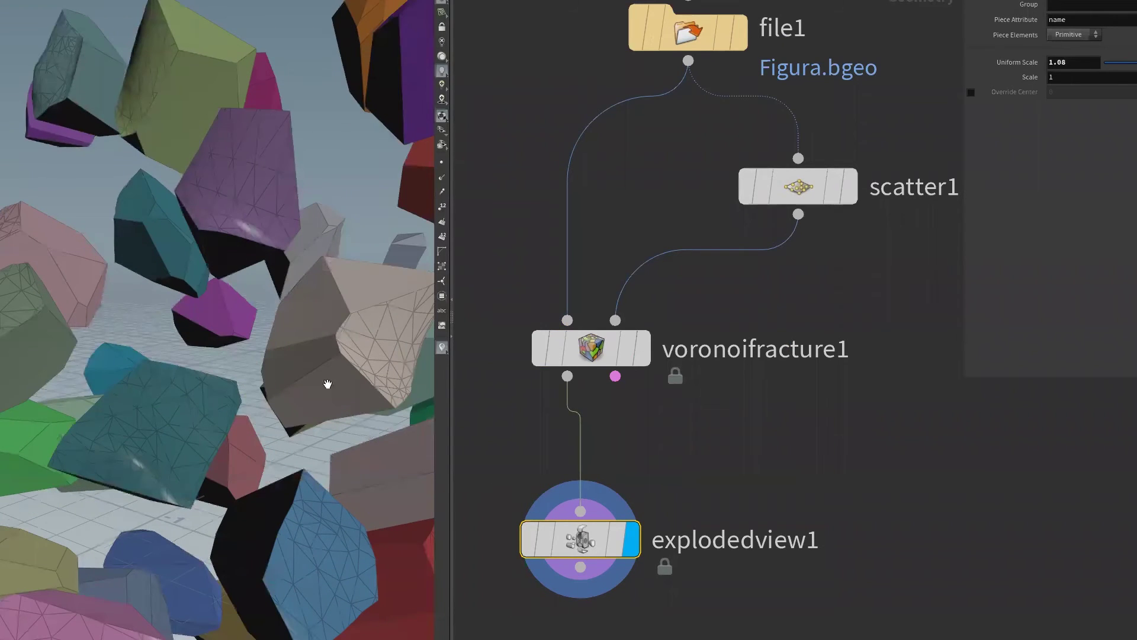
{"action": "mouse_move", "coordinate": [352, 456]}
{"action": "left_mouse_down"}
{"action": "mouse_move", "coordinate": [237, 470]}
{"action": "mouse_move", "coordinate": [155, 335]}
{"action": "left_mouse_up"}
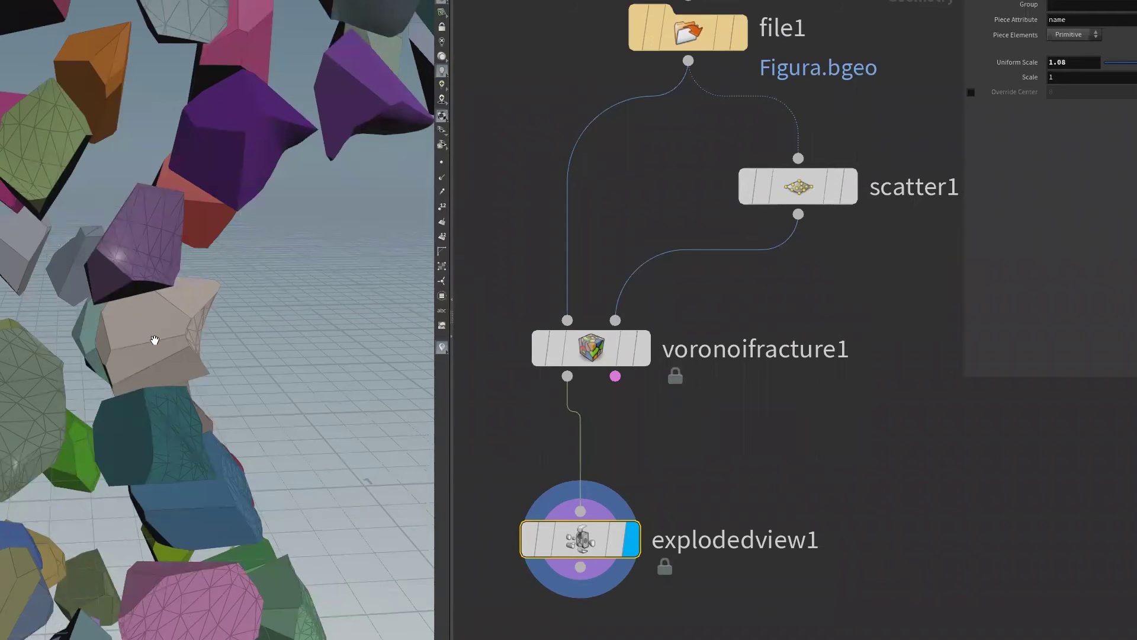
{"action": "mouse_move", "coordinate": [159, 386]}
{"action": "left_mouse_down"}
{"action": "mouse_move", "coordinate": [46, 381]}
{"action": "mouse_move", "coordinate": [170, 381]}
{"action": "mouse_move", "coordinate": [71, 418]}
{"action": "mouse_move", "coordinate": [114, 418]}
{"action": "mouse_move", "coordinate": [169, 455]}
{"action": "mouse_move", "coordinate": [216, 457]}
{"action": "mouse_move", "coordinate": [265, 277]}
{"action": "mouse_move", "coordinate": [172, 408]}
{"action": "mouse_move", "coordinate": [204, 323]}
{"action": "mouse_move", "coordinate": [213, 483]}
{"action": "mouse_move", "coordinate": [168, 229]}
{"action": "mouse_move", "coordinate": [178, 249]}
{"action": "left_mouse_up"}
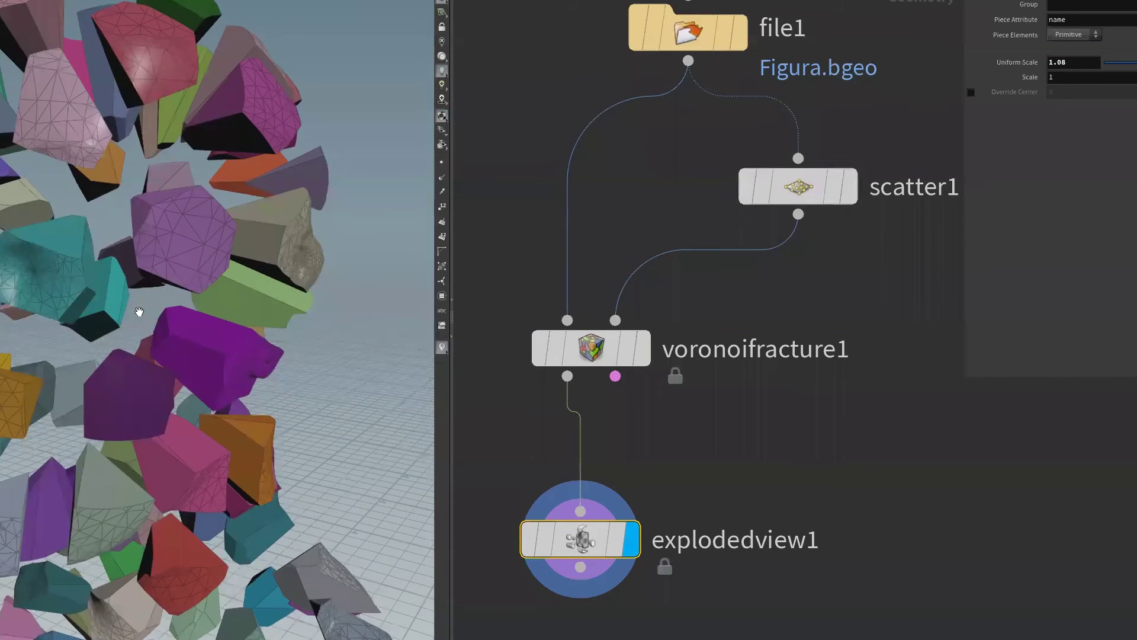
{"action": "mouse_move", "coordinate": [60, 375]}
{"action": "left_mouse_down"}
{"action": "mouse_move", "coordinate": [119, 322]}
{"action": "mouse_move", "coordinate": [166, 331]}
{"action": "mouse_move", "coordinate": [179, 349]}
{"action": "left_mouse_up"}
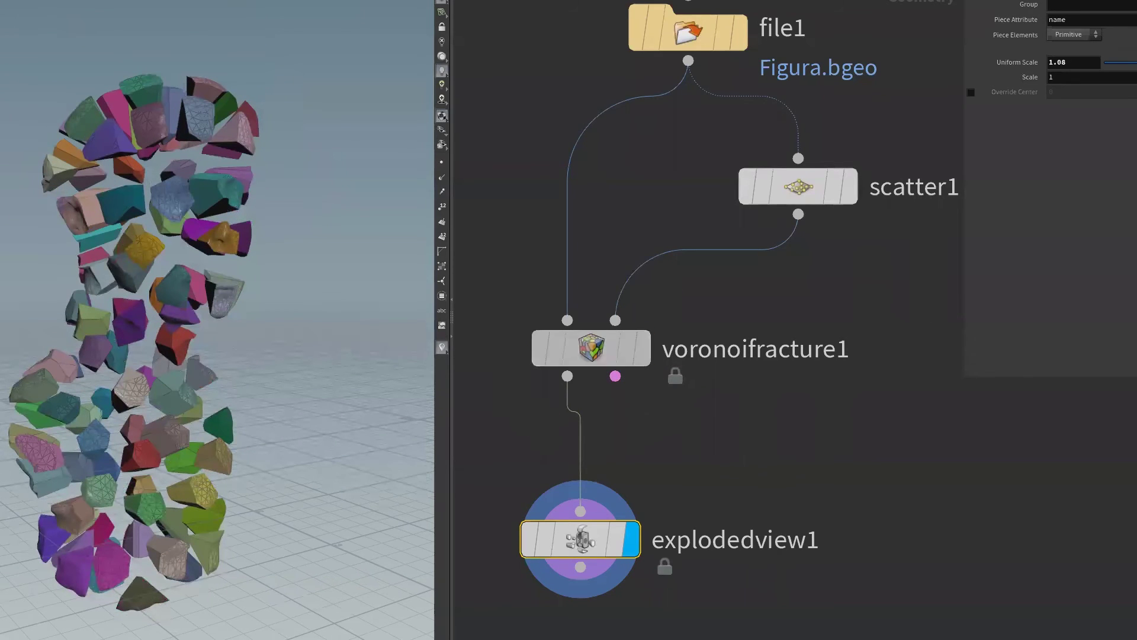
{"action": "left_click", "coordinate": [598, 355]}
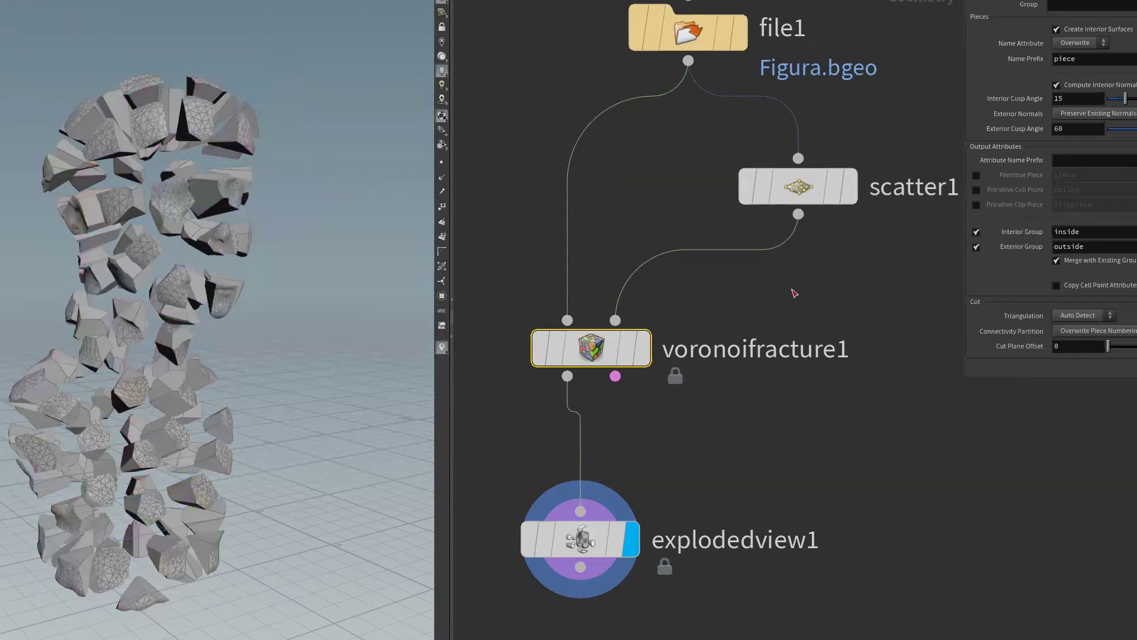
- Display scatter1's points with the head as a wireframe reference and inspect them
{"action": "mouse_move", "coordinate": [117, 477]}
{"action": "left_mouse_down"}
{"action": "mouse_move", "coordinate": [385, 500]}
{"action": "mouse_move", "coordinate": [258, 511]}
{"action": "left_mouse_up"}
{"action": "middle_click_drag", "start_coordinate": [793, 188], "coordinate": [737, 309]}
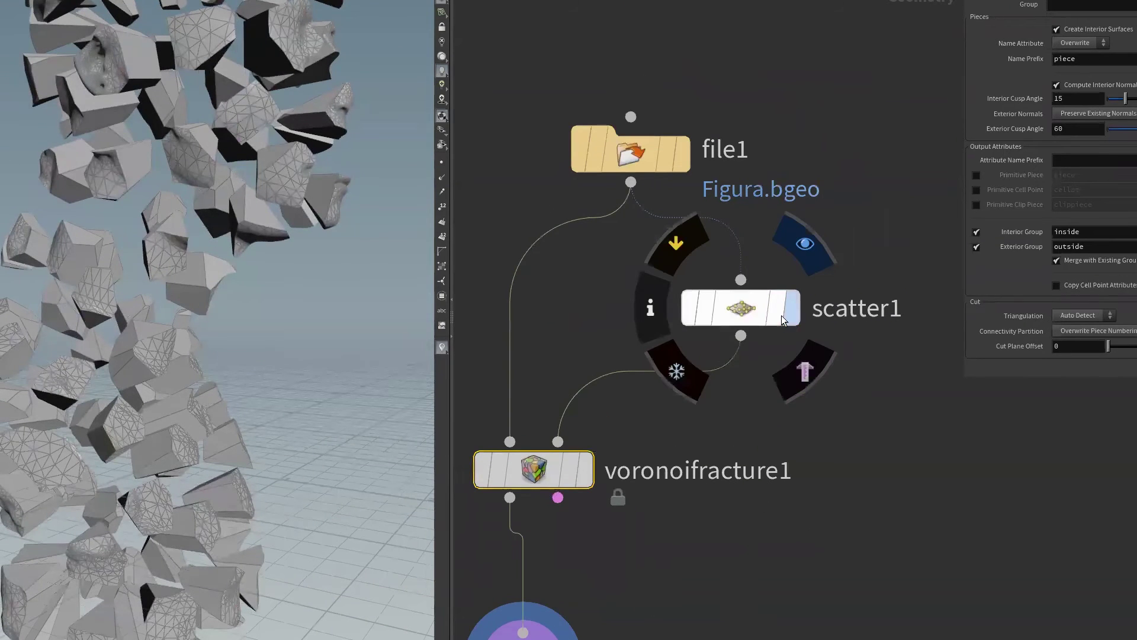
{"action": "left_click", "coordinate": [782, 315]}
{"action": "left_click", "coordinate": [748, 307]}
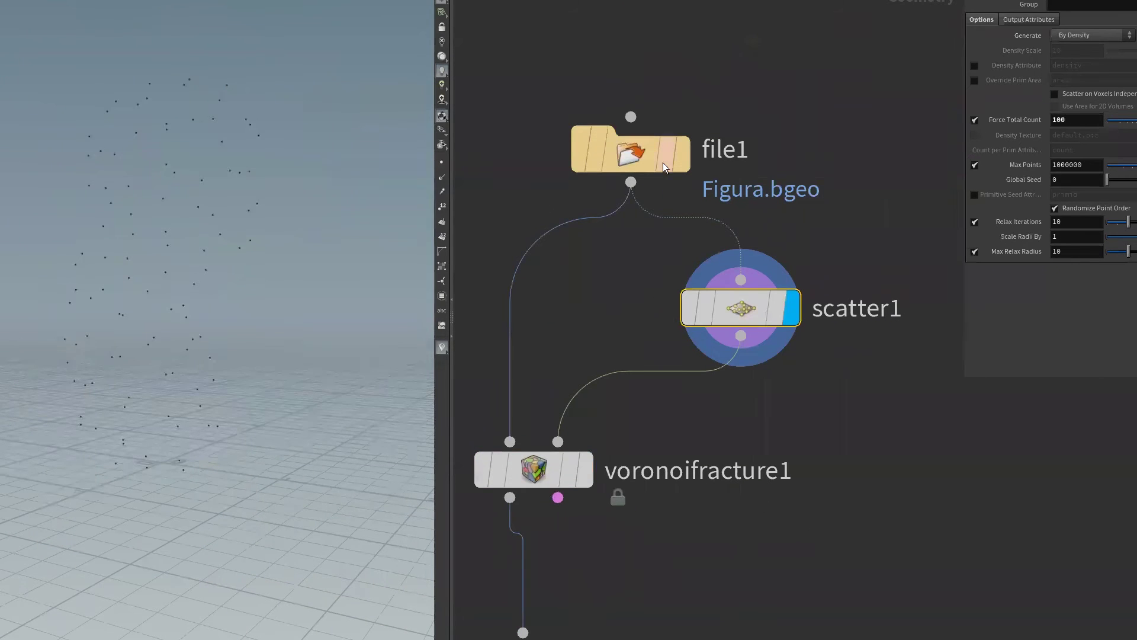
{"action": "left_click", "coordinate": [664, 168]}
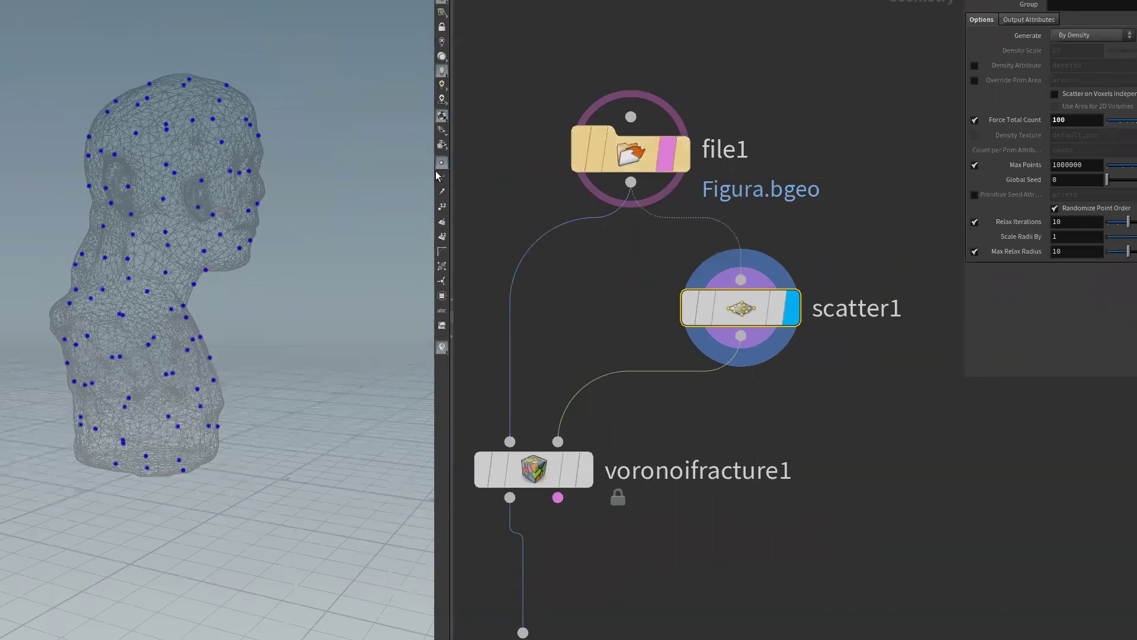
{"action": "scroll", "coordinate": [200, 437], "scroll_direction": "up", "scroll_amount": 3}
{"action": "scroll", "coordinate": [208, 460], "scroll_direction": "up", "scroll_amount": 2}
{"action": "mouse_move", "coordinate": [208, 460]}
{"action": "left_mouse_down"}
{"action": "mouse_move", "coordinate": [292, 460]}
{"action": "mouse_move", "coordinate": [301, 84]}
{"action": "mouse_move", "coordinate": [284, 86]}
{"action": "left_mouse_up"}
{"action": "left_click", "coordinate": [665, 163]}
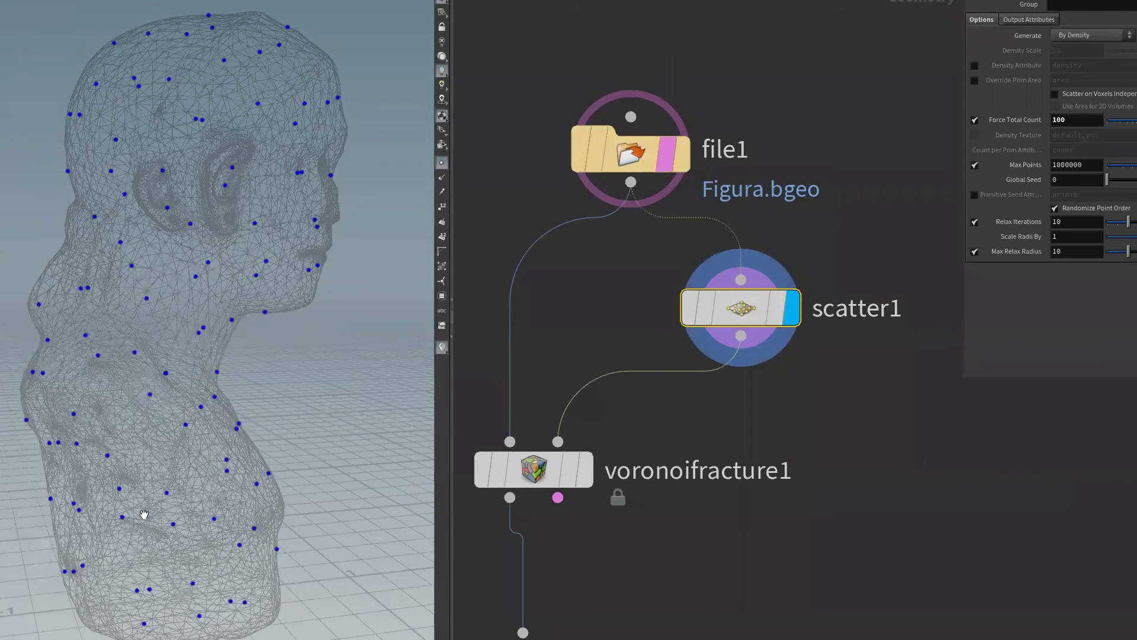
{"action": "left_click_drag", "start_coordinate": [145, 515], "coordinate": [332, 497]}
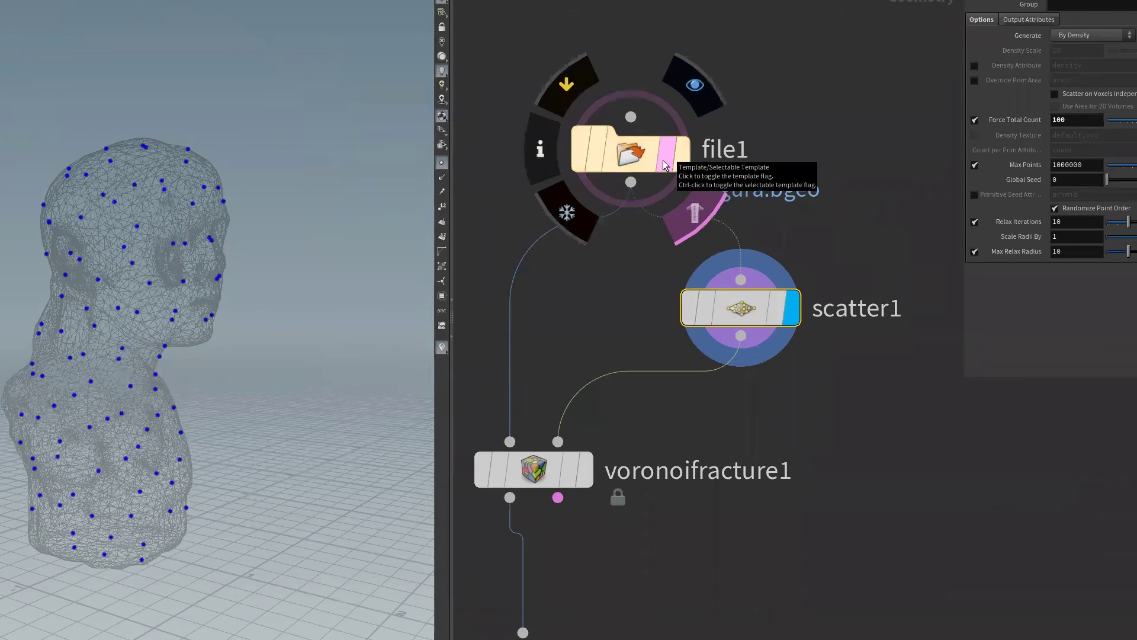
{"action": "mouse_move", "coordinate": [228, 457]}
{"action": "left_mouse_down"}
{"action": "mouse_move", "coordinate": [176, 253]}
{"action": "mouse_move", "coordinate": [210, 320]}
{"action": "mouse_move", "coordinate": [117, 158]}
{"action": "mouse_move", "coordinate": [178, 73]}
{"action": "left_mouse_up"}
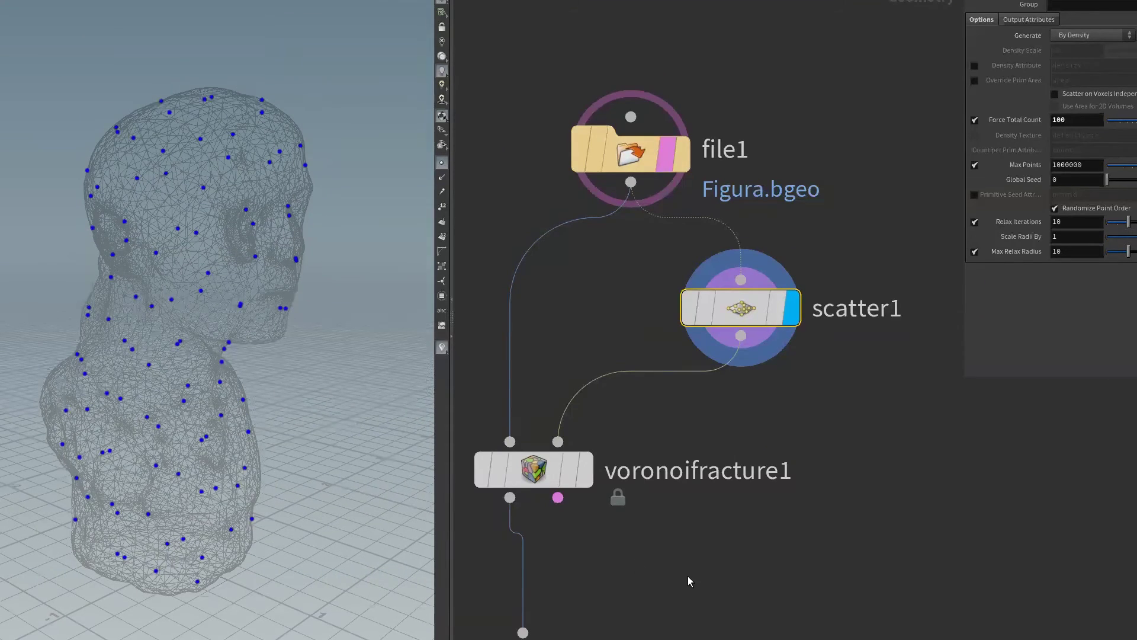
- Redisplay the explodedview1 output and orbit the exploded figure
{"action": "left_click", "coordinate": [639, 539]}
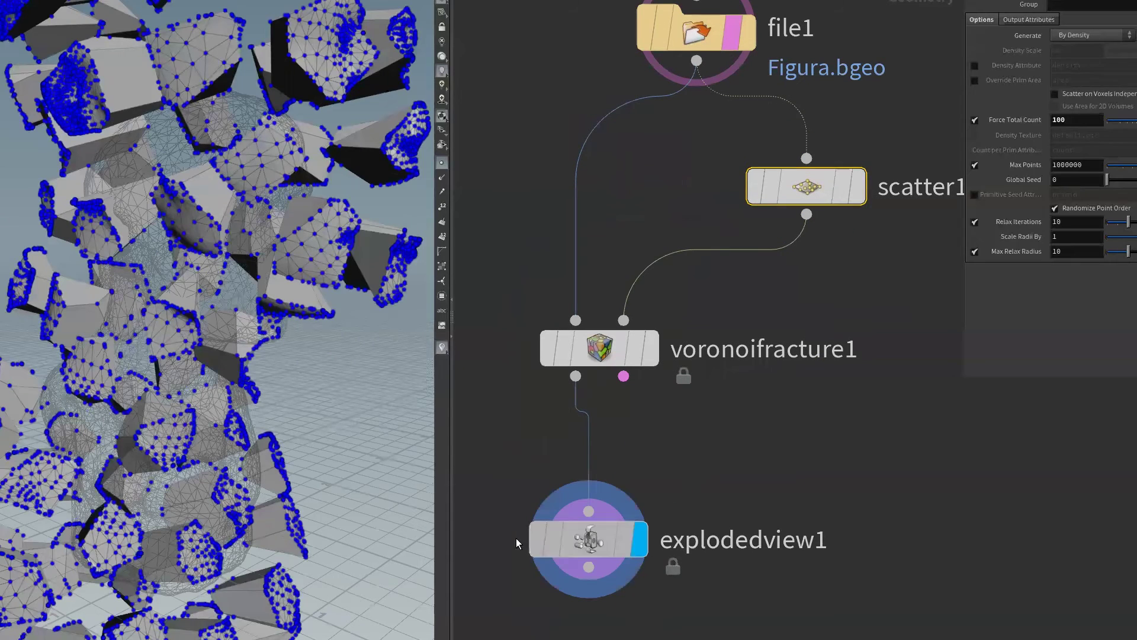
{"action": "left_click", "coordinate": [545, 539]}
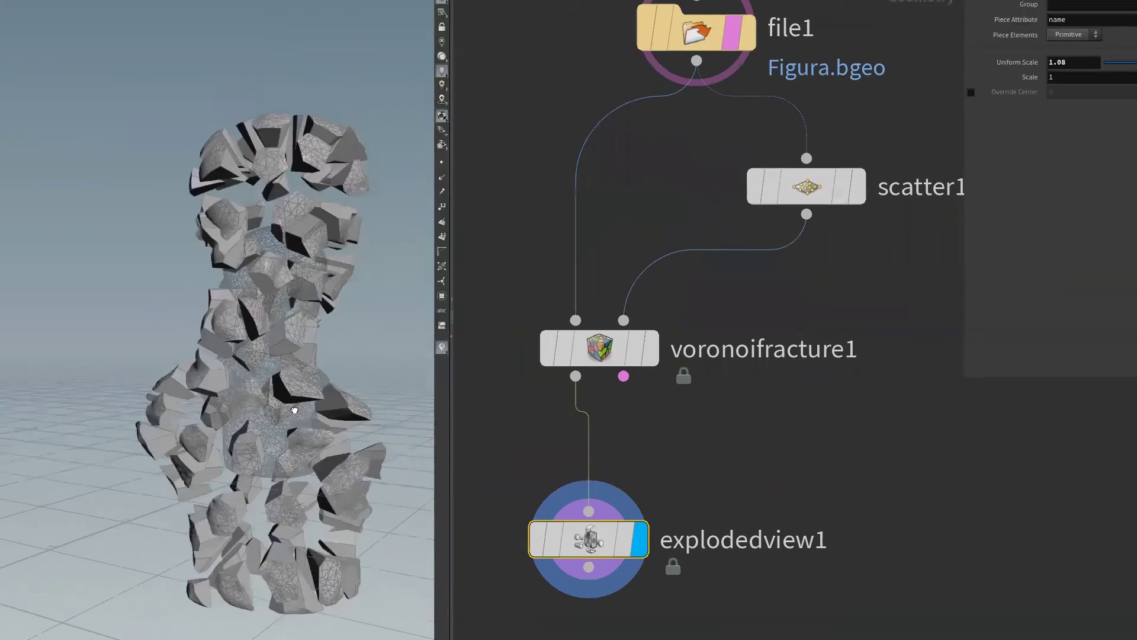
{"action": "left_click_drag", "start_coordinate": [294, 409], "coordinate": [169, 296]}
{"action": "mouse_move", "coordinate": [309, 439]}
{"action": "left_mouse_down"}
{"action": "mouse_move", "coordinate": [223, 462]}
{"action": "mouse_move", "coordinate": [325, 502]}
{"action": "mouse_move", "coordinate": [249, 478]}
{"action": "left_mouse_up"}
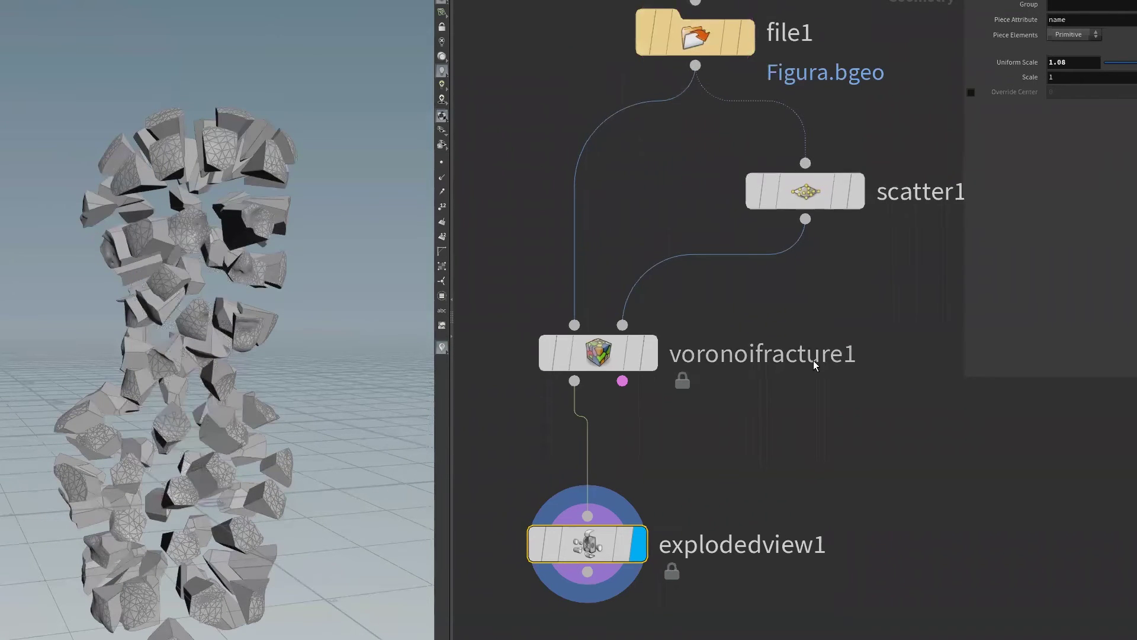
- Nudge scatter1 down and compare the original file1 bust with the scatter points
{"action": "middle_click_drag", "start_coordinate": [858, 225], "coordinate": [823, 297]}
{"action": "left_click", "coordinate": [823, 260]}
{"action": "left_click_drag", "start_coordinate": [823, 261], "coordinate": [841, 288]}
{"action": "left_click", "coordinate": [713, 105]}
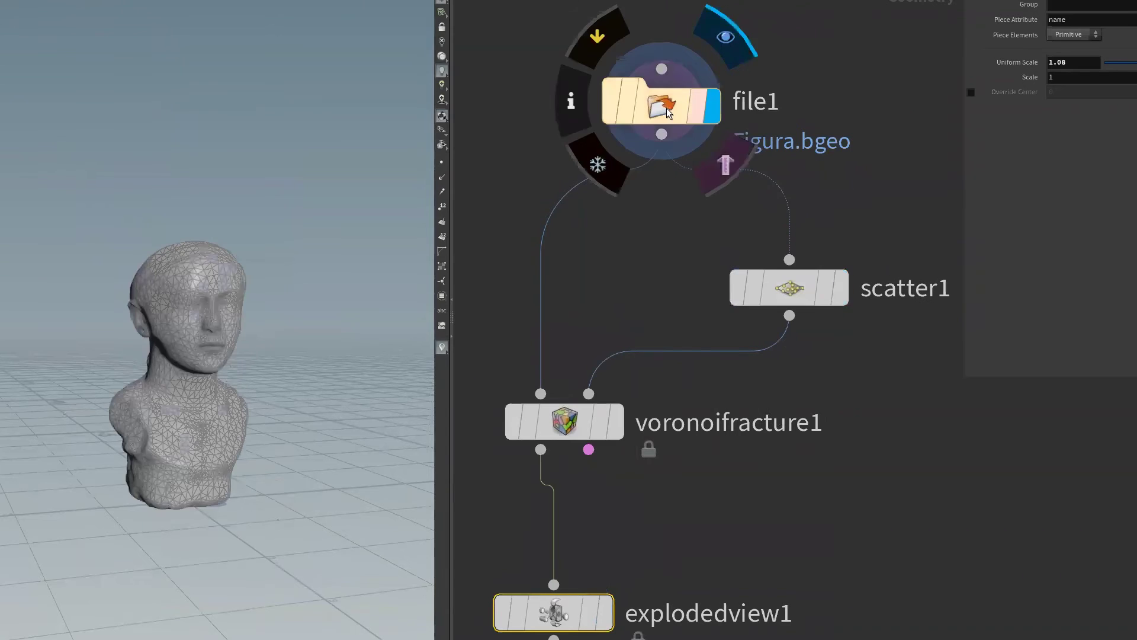
{"action": "scroll", "coordinate": [190, 370], "scroll_direction": "up", "scroll_amount": 5}
{"action": "left_click_drag", "start_coordinate": [368, 363], "coordinate": [184, 375]}
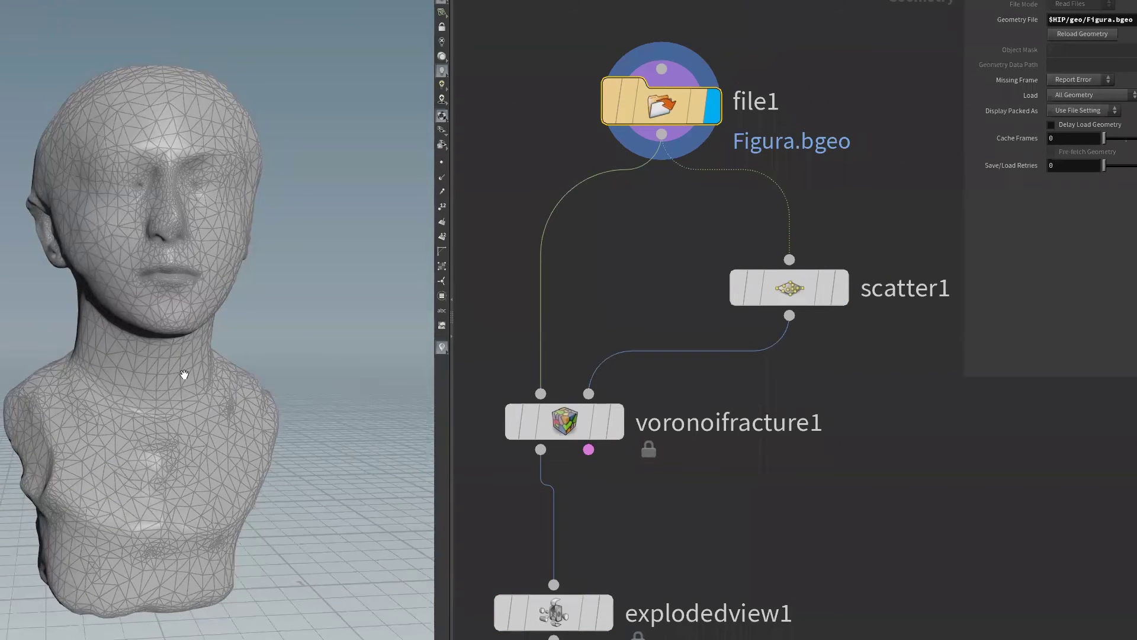
{"action": "left_click", "coordinate": [841, 290]}
{"action": "left_click", "coordinate": [800, 296]}
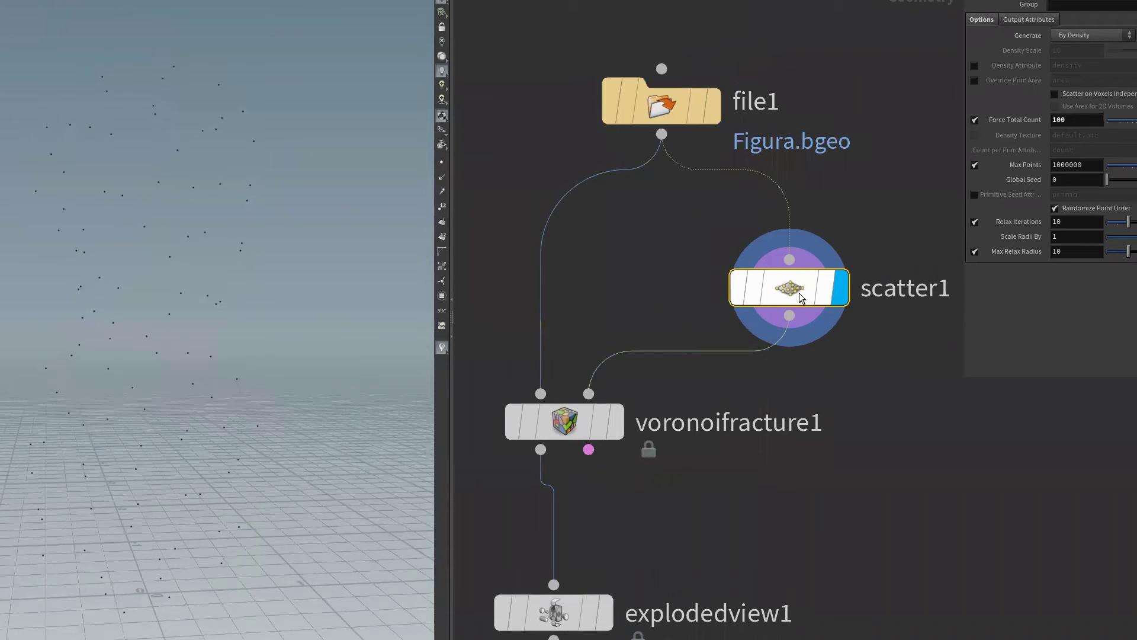
- Move voronoifracture1, explodedview1 and scatter1 lower to free space under file1
{"action": "middle_click_drag", "start_coordinate": [801, 296], "coordinate": [830, 201]}
{"action": "left_click_drag", "start_coordinate": [668, 622], "coordinate": [524, 305]}
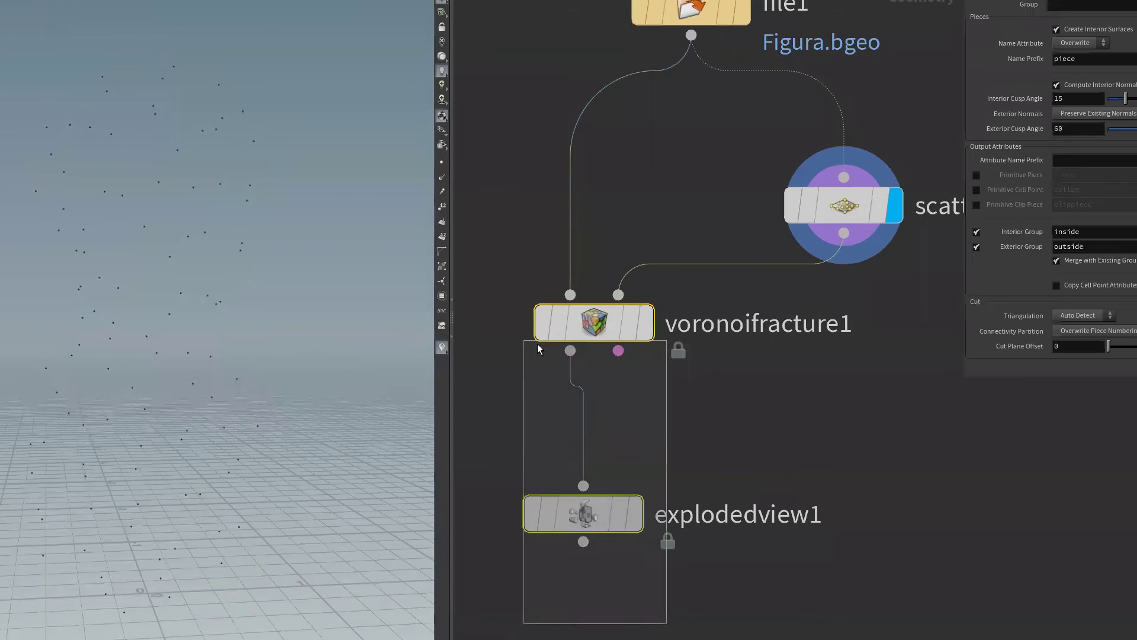
{"action": "left_click_drag", "start_coordinate": [573, 394], "coordinate": [558, 436]}
{"action": "left_click_drag", "start_coordinate": [843, 205], "coordinate": [844, 257]}
{"action": "middle_click_drag", "start_coordinate": [862, 345], "coordinate": [767, 474]}
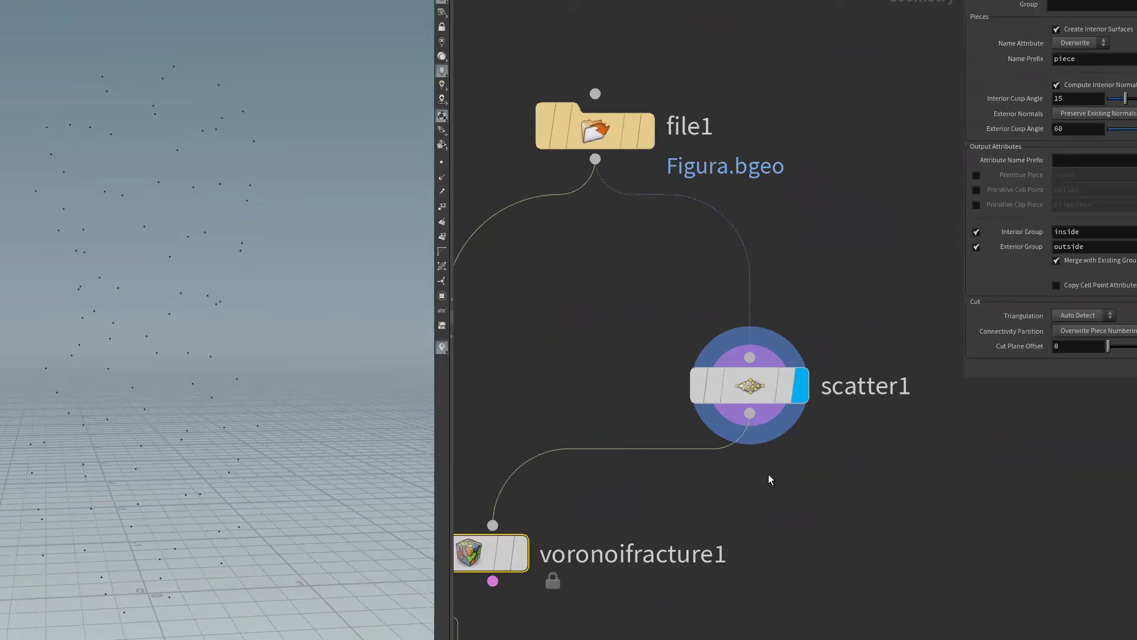
- Add an isooffset1 node between file1 and scatter1 and display its fog volume
{"action": "left_click", "coordinate": [641, 152]}
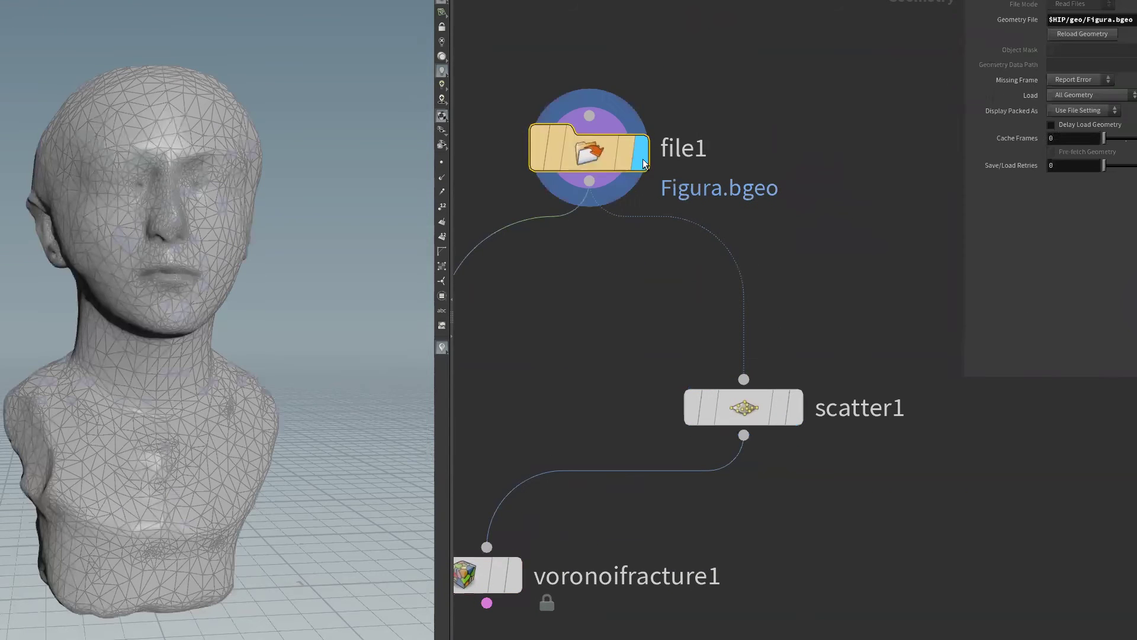
{"action": "key", "text": "Tab"}
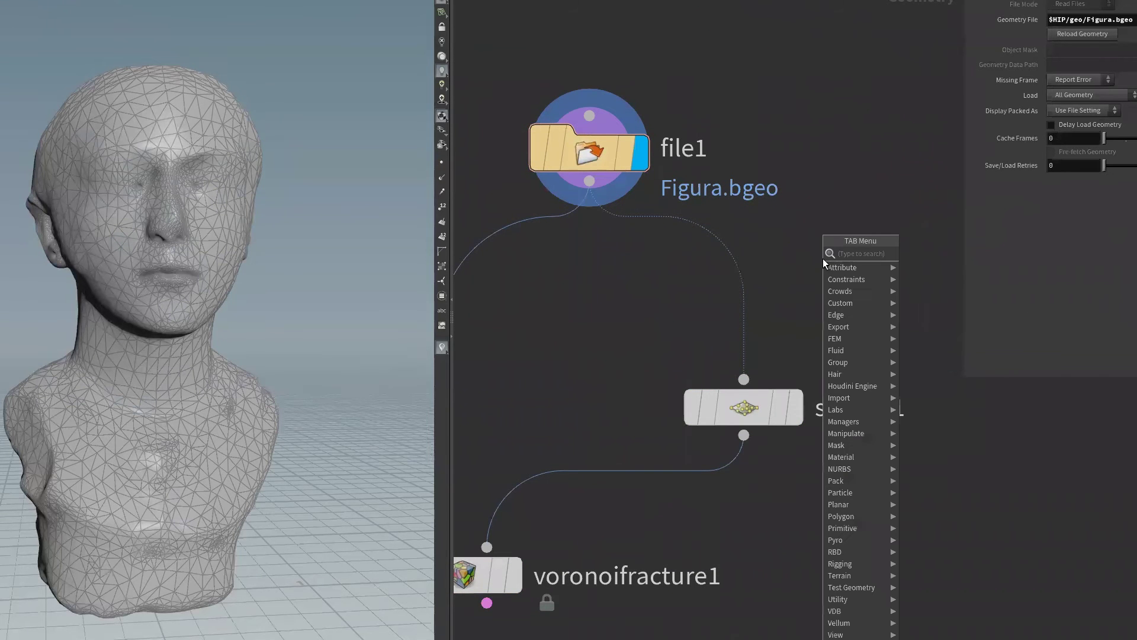
{"action": "type", "text": "is"}
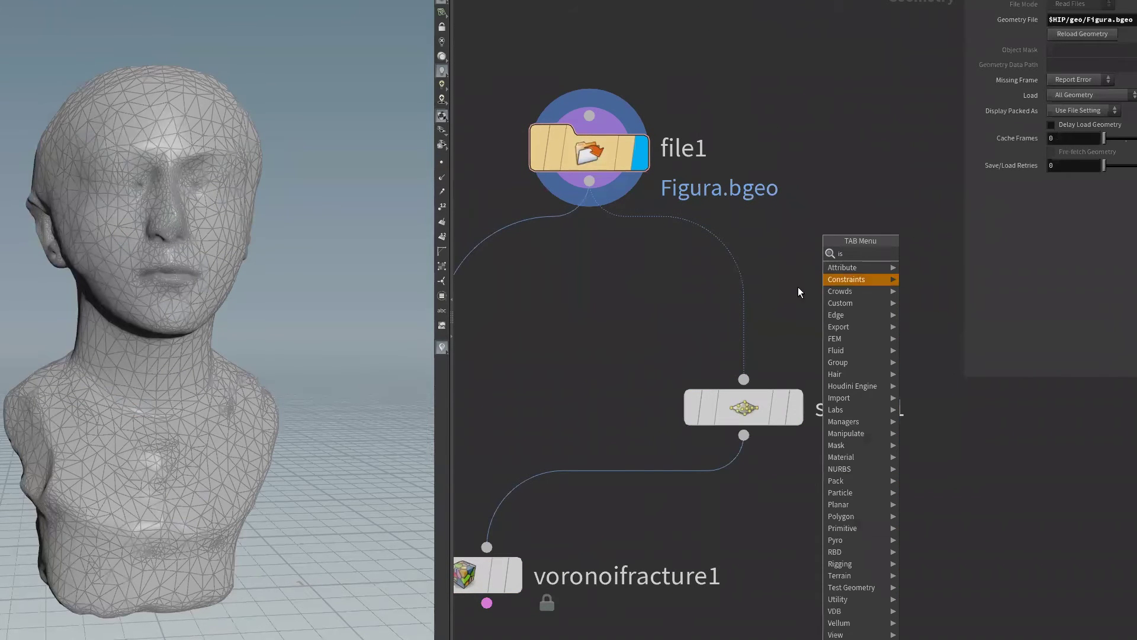
{"action": "key", "text": "Tab"}
{"action": "type", "text": "iso"}
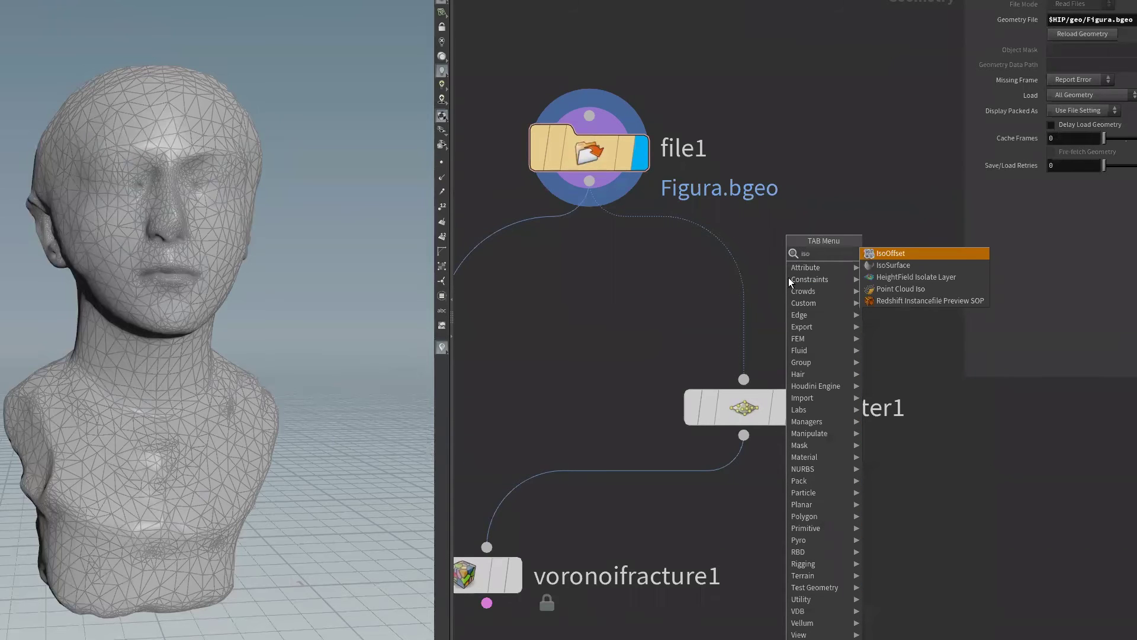
{"action": "key", "text": "Return"}
{"action": "left_click", "coordinate": [808, 305]}
{"action": "left_click_drag", "start_coordinate": [681, 328], "coordinate": [724, 319]}
{"action": "middle_click_drag", "start_coordinate": [724, 319], "coordinate": [689, 355]}
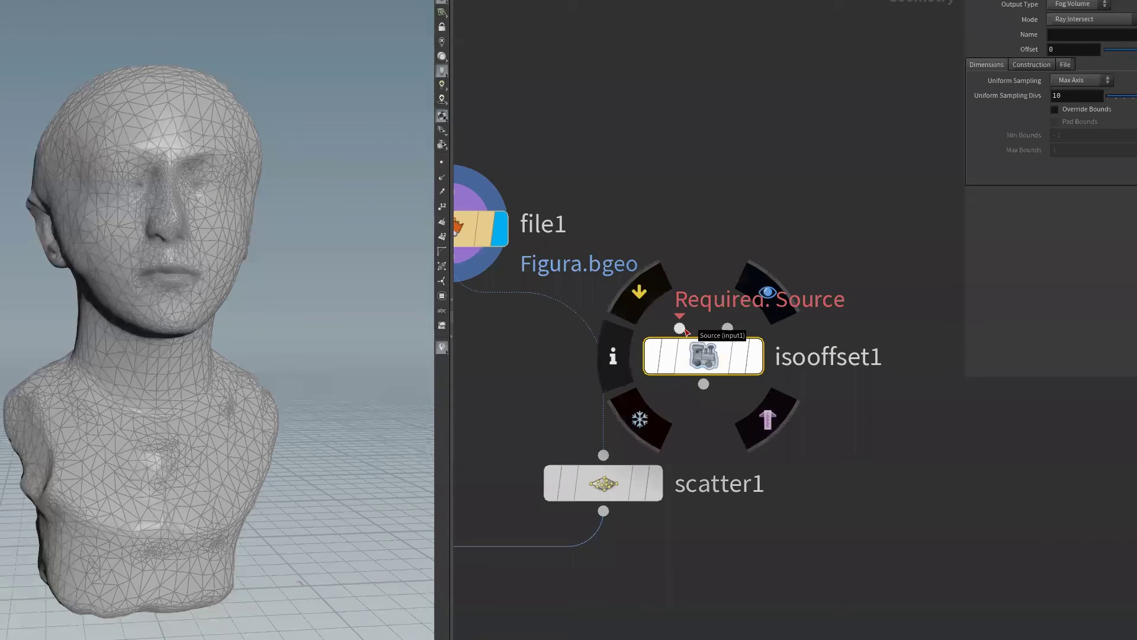
{"action": "left_click", "coordinate": [730, 364]}
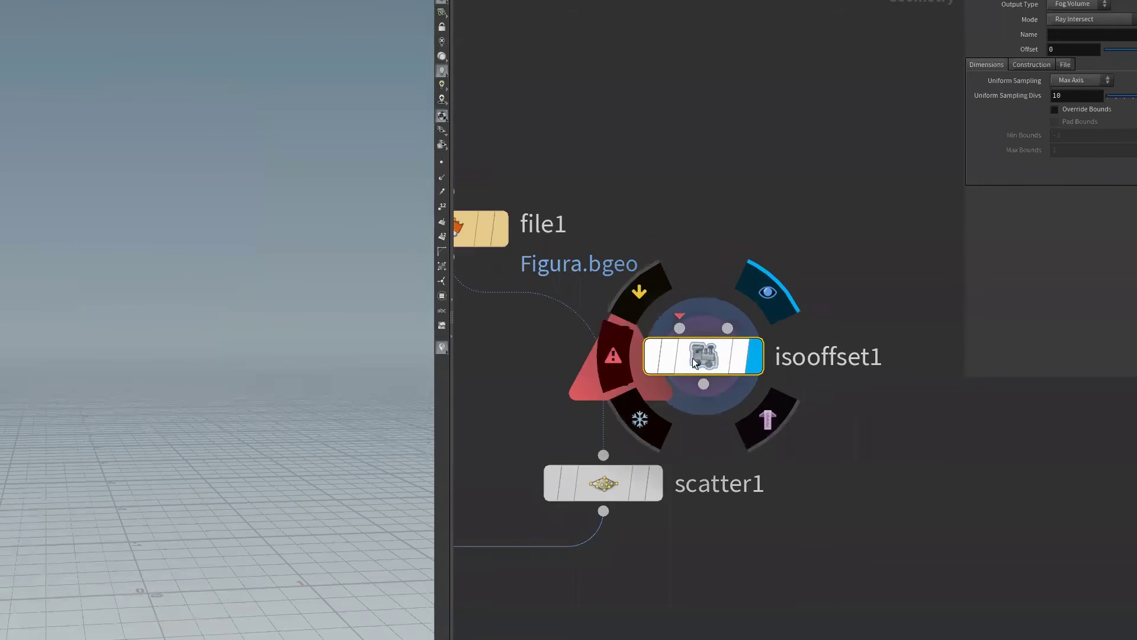
{"action": "middle_click_drag", "start_coordinate": [693, 360], "coordinate": [827, 370]}
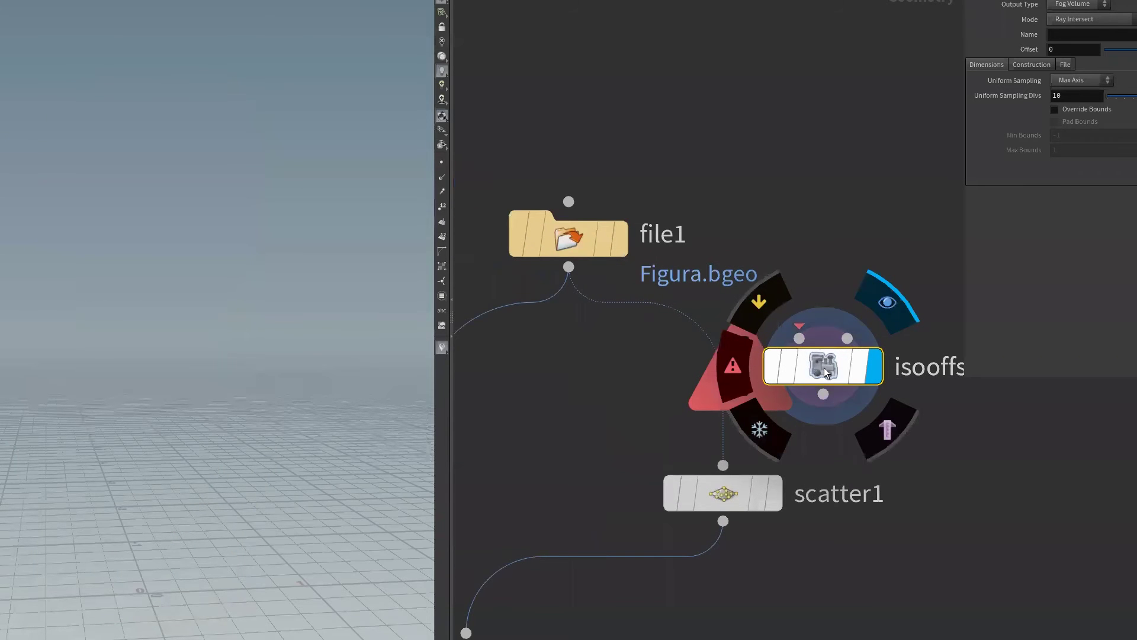
{"action": "left_click_drag", "start_coordinate": [825, 370], "coordinate": [732, 387]}
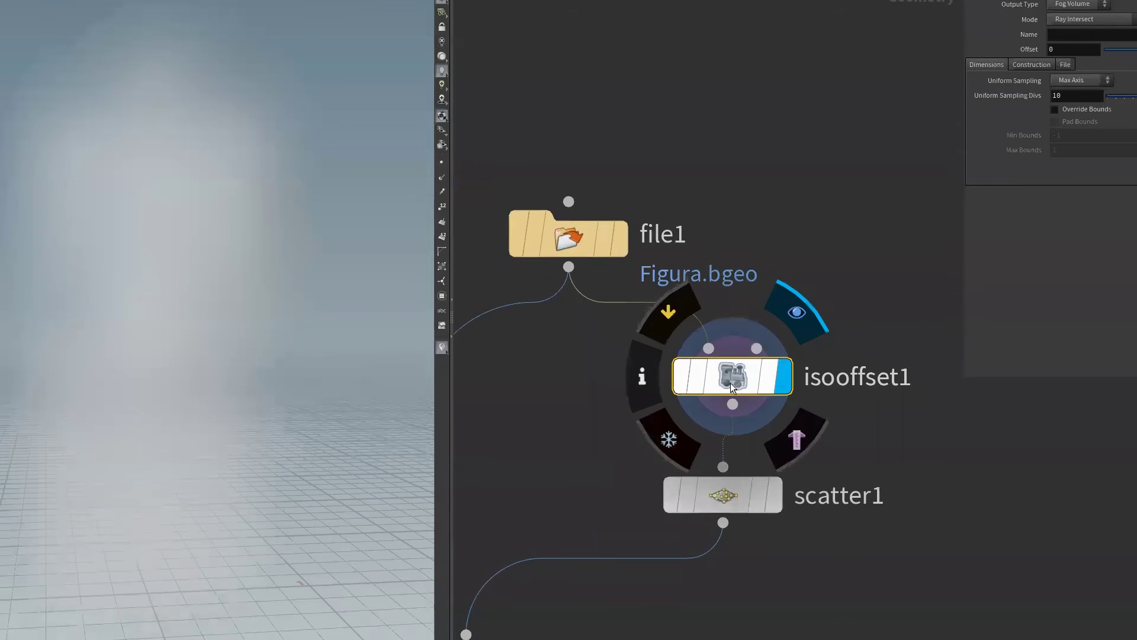
- Orbit around the fog volume and check isooffset1's geometry info
{"action": "left_click_drag", "start_coordinate": [264, 477], "coordinate": [203, 417]}
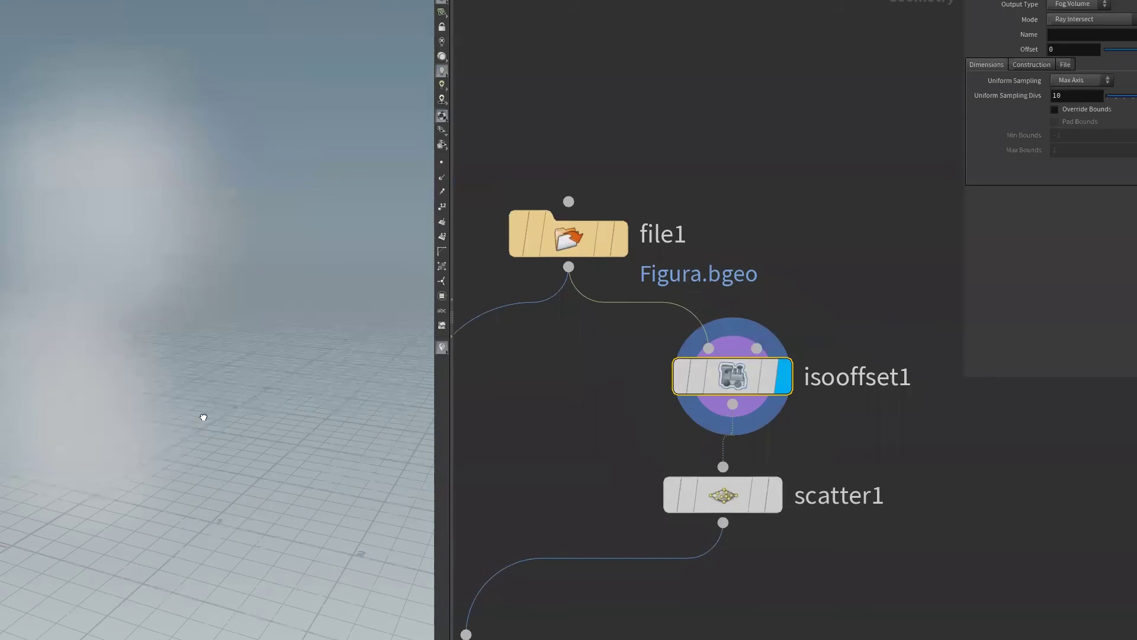
{"action": "middle_click", "coordinate": [745, 381]}
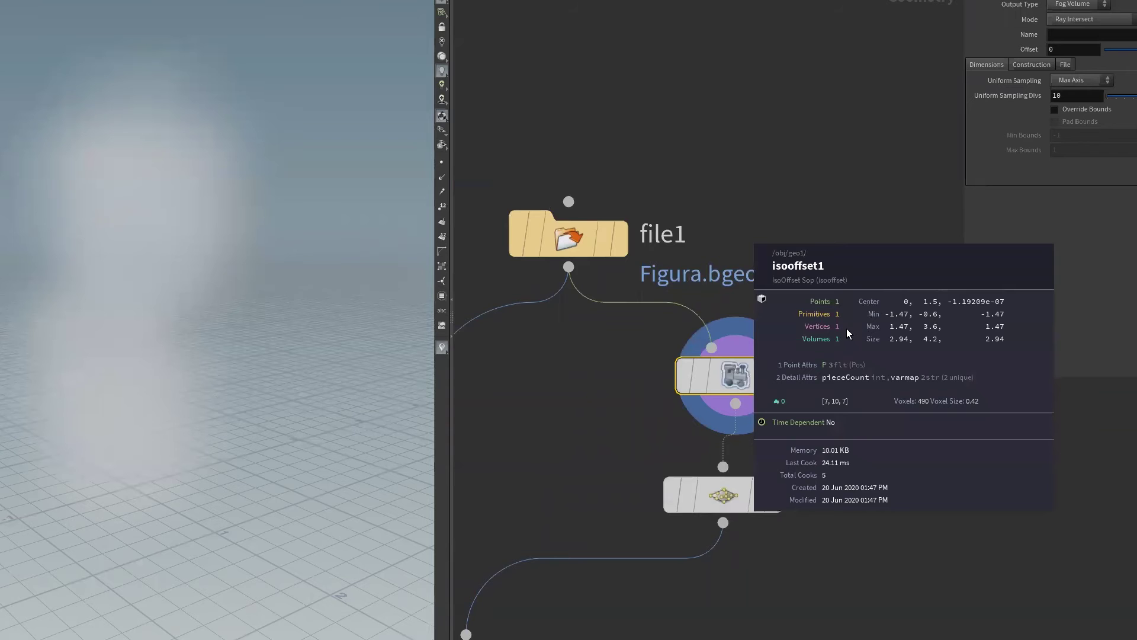
{"action": "mouse_move", "coordinate": [114, 393]}
{"action": "left_mouse_down"}
{"action": "mouse_move", "coordinate": [134, 393]}
{"action": "mouse_move", "coordinate": [57, 396]}
{"action": "mouse_move", "coordinate": [81, 419]}
{"action": "mouse_move", "coordinate": [51, 411]}
{"action": "left_mouse_up"}
{"action": "mouse_move", "coordinate": [167, 499]}
{"action": "left_mouse_down"}
{"action": "mouse_move", "coordinate": [254, 508]}
{"action": "mouse_move", "coordinate": [186, 515]}
{"action": "left_mouse_up"}
{"action": "mouse_move", "coordinate": [71, 469]}
{"action": "left_mouse_down"}
{"action": "mouse_move", "coordinate": [233, 477]}
{"action": "mouse_move", "coordinate": [219, 477]}
{"action": "mouse_move", "coordinate": [160, 170]}
{"action": "mouse_move", "coordinate": [115, 364]}
{"action": "left_mouse_up"}
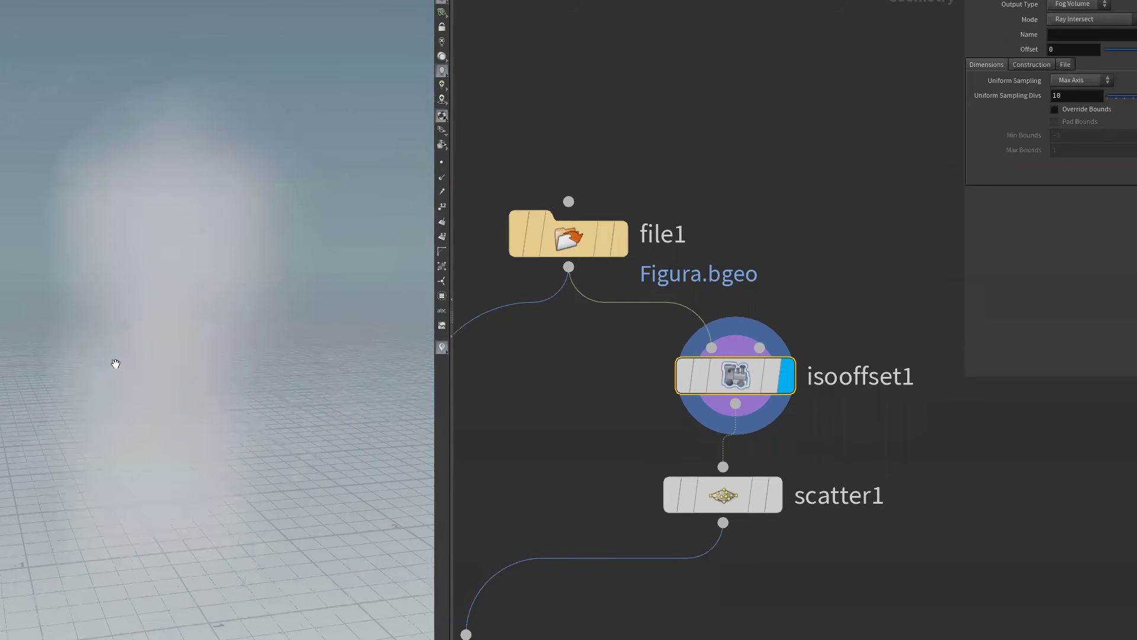
{"action": "left_click_drag", "start_coordinate": [250, 352], "coordinate": [166, 368]}
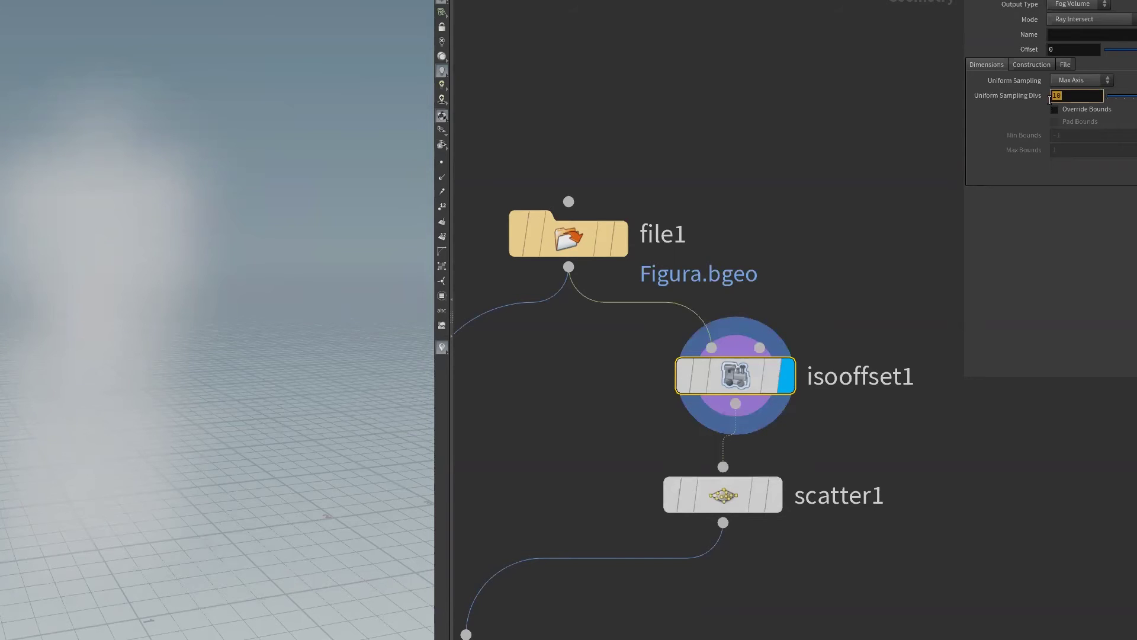
{"action": "type", "text": "60"}
- Raise Uniform Sampling Divs to 70 and move scatter1 below isooffset1
{"action": "key", "text": "Return"}
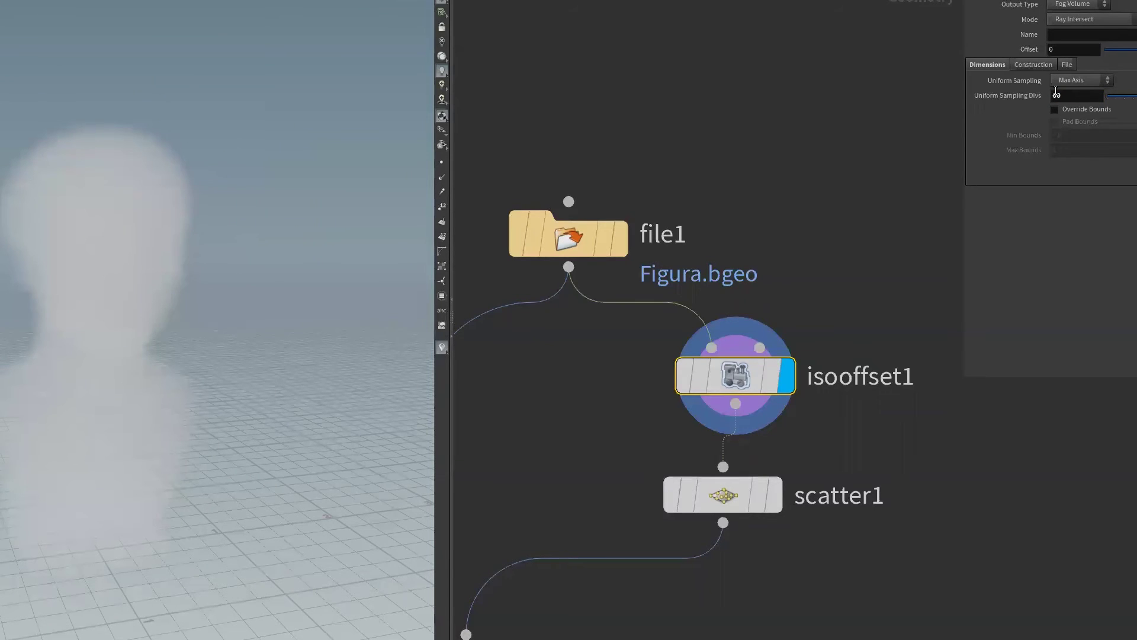
{"action": "type", "text": "70"}
{"action": "key", "text": "Return"}
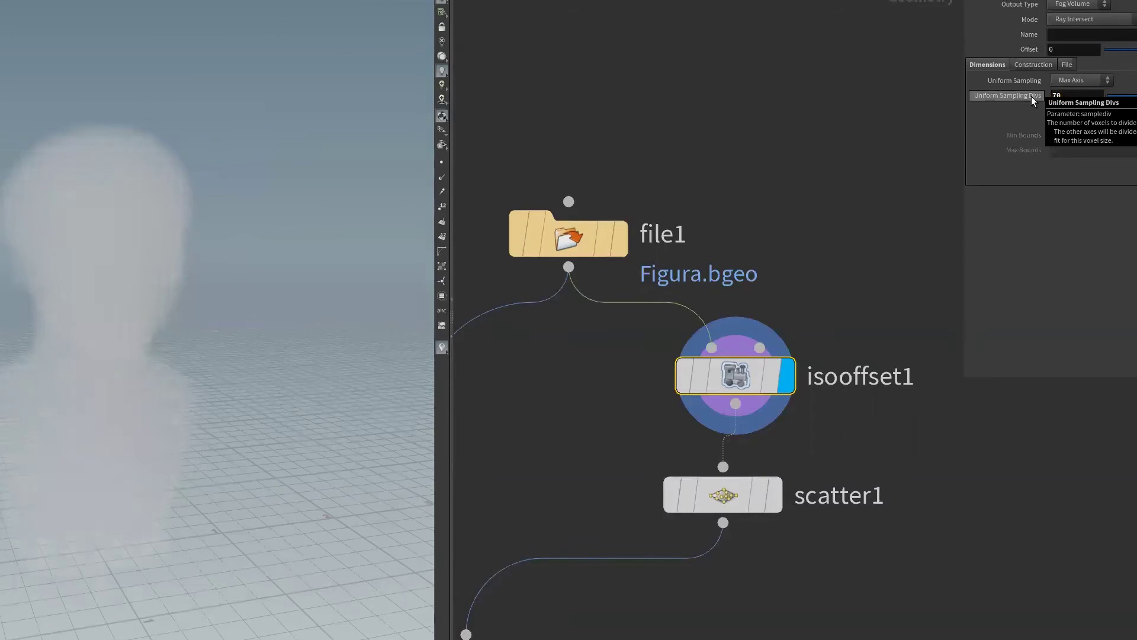
{"action": "mouse_move", "coordinate": [177, 367]}
{"action": "left_mouse_down"}
{"action": "mouse_move", "coordinate": [319, 404]}
{"action": "mouse_move", "coordinate": [121, 396]}
{"action": "left_mouse_up"}
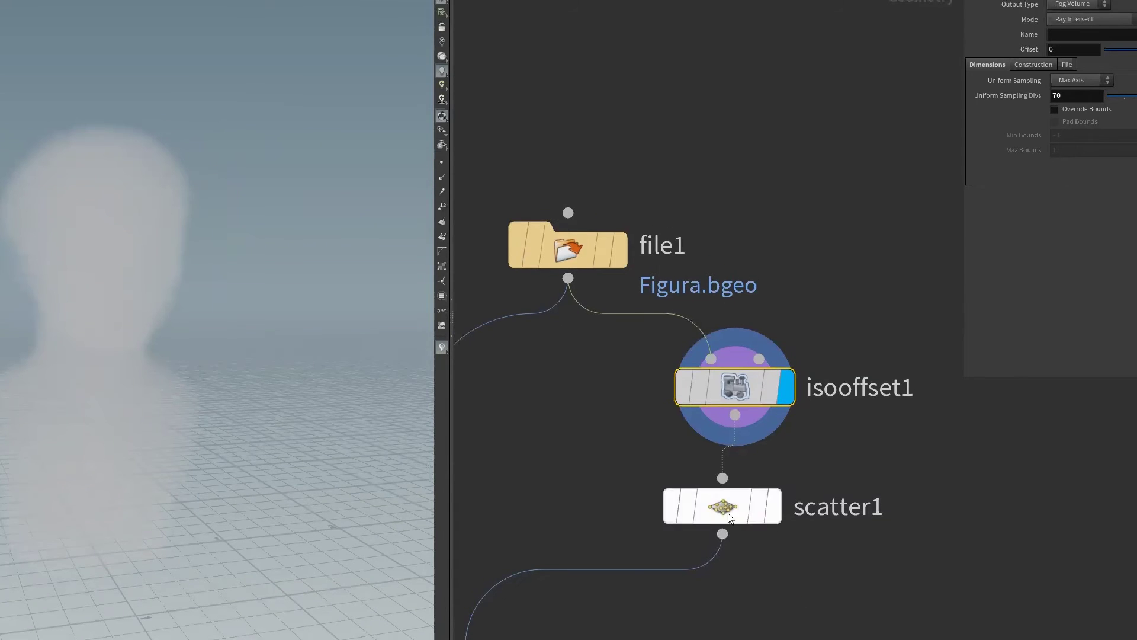
{"action": "left_click_drag", "start_coordinate": [728, 513], "coordinate": [727, 547]}
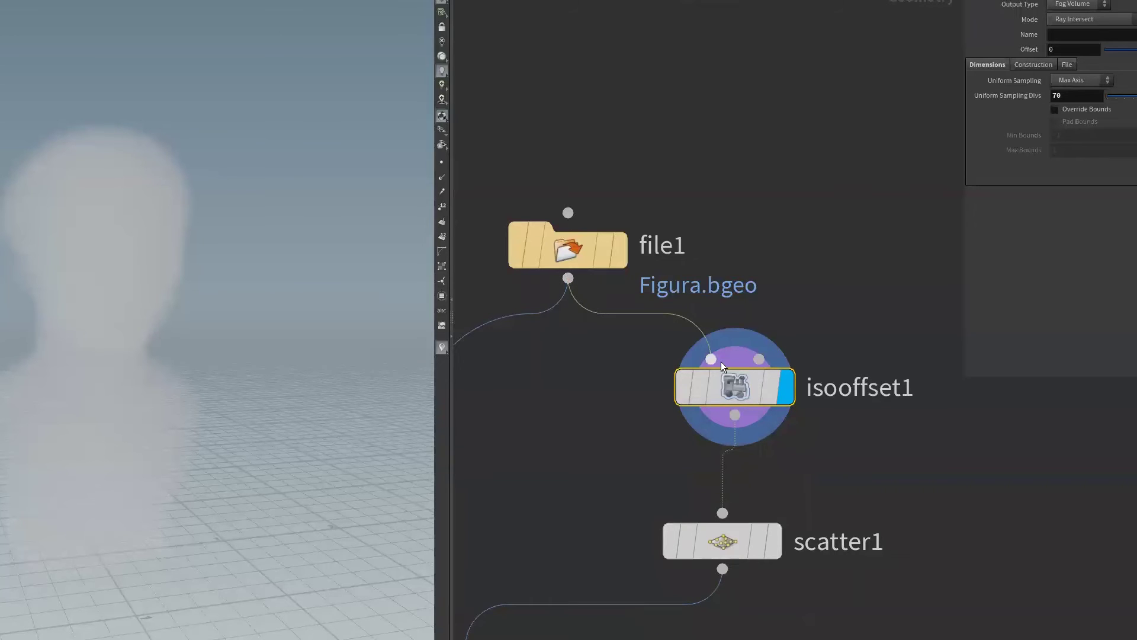
- Show scatter1's points as dots with file1's mesh templated as reference
{"action": "left_click", "coordinate": [780, 481]}
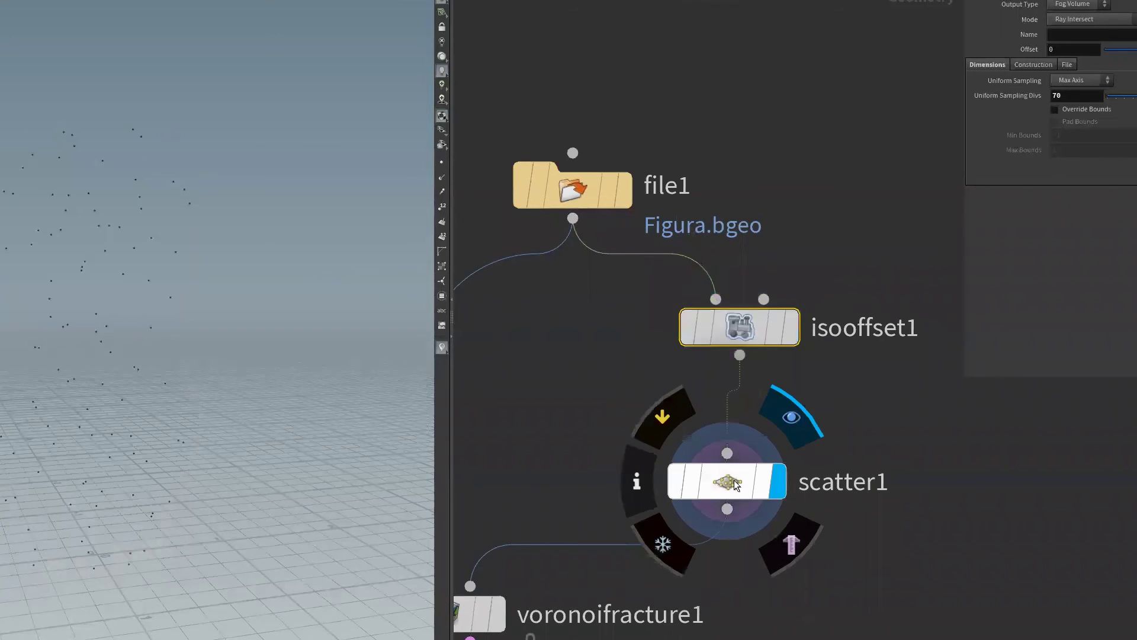
{"action": "left_click", "coordinate": [736, 485]}
{"action": "left_click_drag", "start_coordinate": [208, 497], "coordinate": [208, 502]}
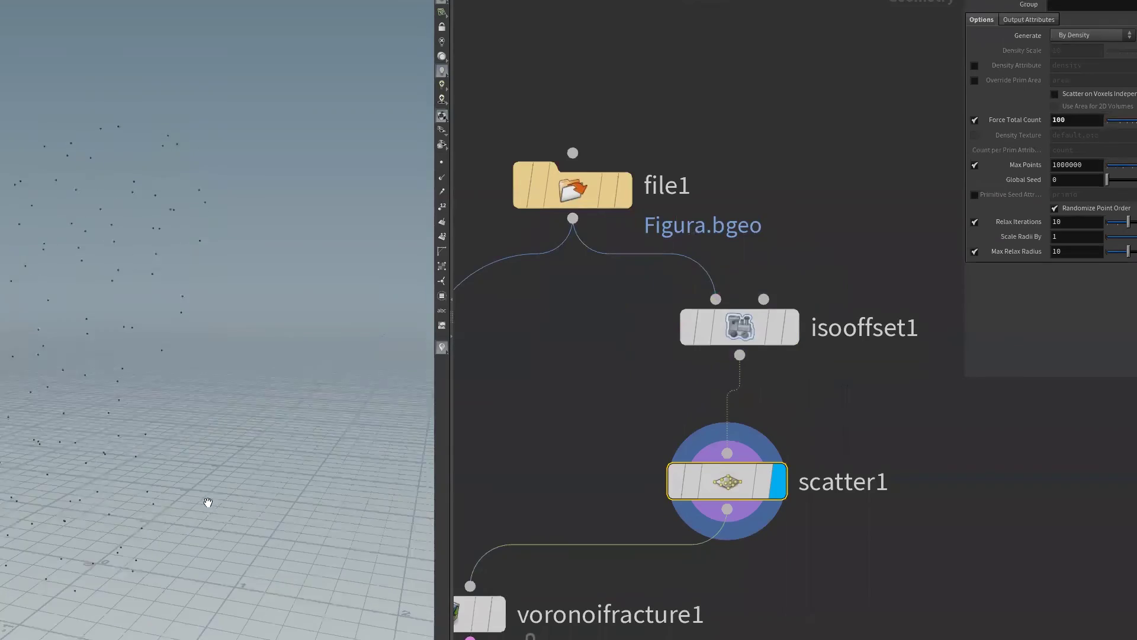
{"action": "left_click", "coordinate": [607, 191]}
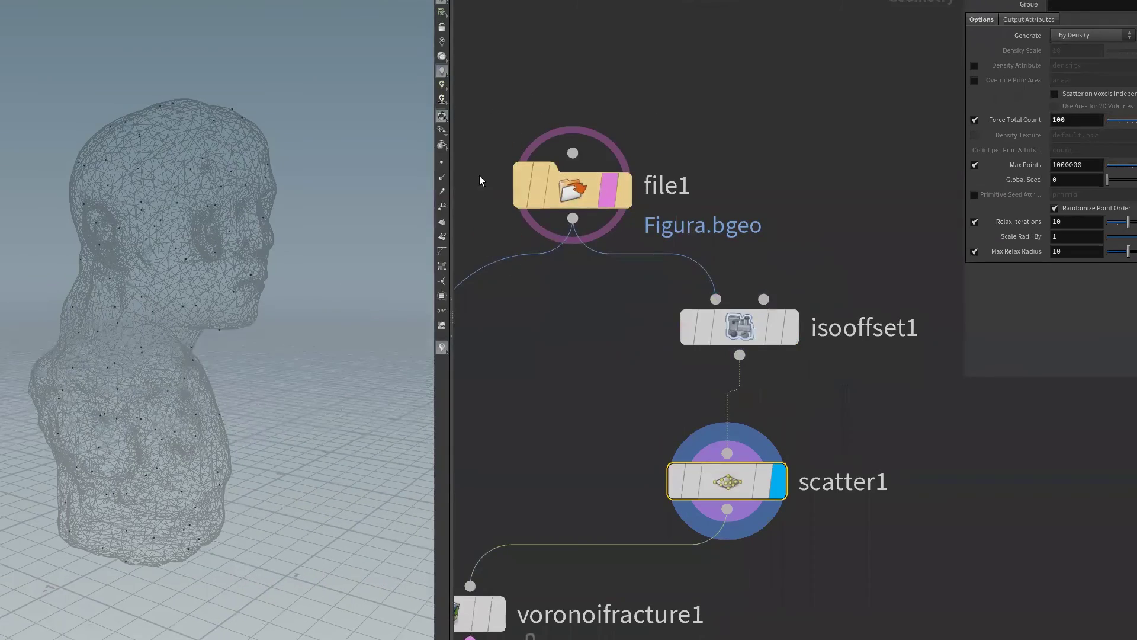
{"action": "left_click", "coordinate": [442, 162]}
{"action": "scroll", "coordinate": [266, 391], "scroll_direction": "up", "scroll_amount": 5}
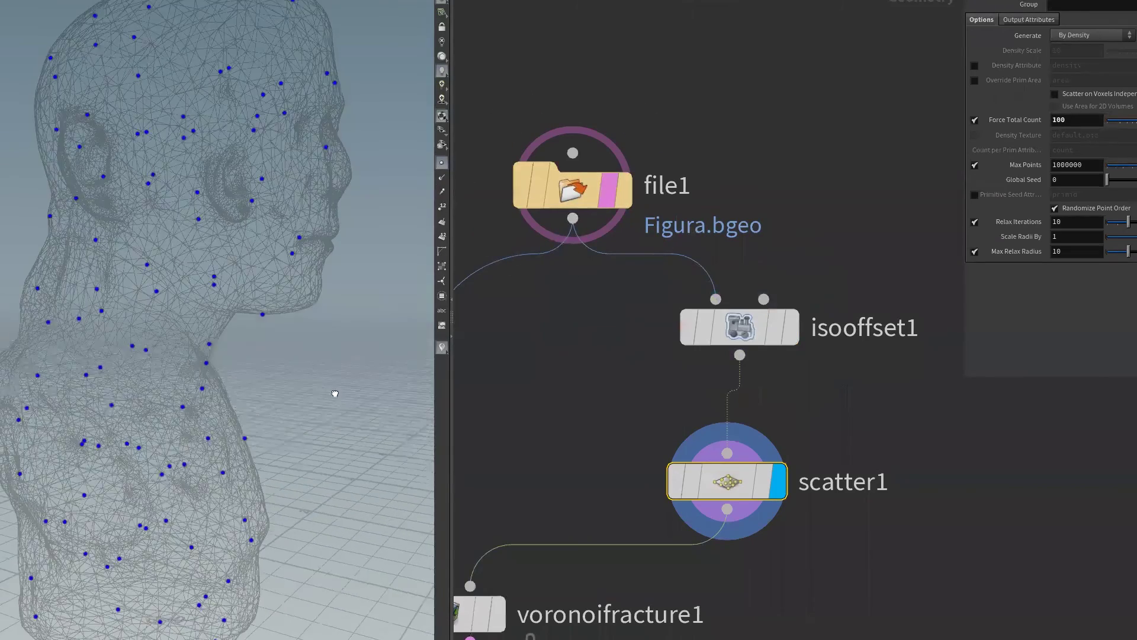
{"action": "mouse_move", "coordinate": [294, 402]}
{"action": "left_mouse_down"}
{"action": "mouse_move", "coordinate": [195, 153]}
{"action": "mouse_move", "coordinate": [203, 287]}
{"action": "mouse_move", "coordinate": [191, 305]}
{"action": "mouse_move", "coordinate": [322, 143]}
{"action": "mouse_move", "coordinate": [226, 373]}
{"action": "mouse_move", "coordinate": [391, 394]}
{"action": "mouse_move", "coordinate": [178, 348]}
{"action": "mouse_move", "coordinate": [170, 325]}
{"action": "mouse_move", "coordinate": [121, 421]}
{"action": "left_mouse_up"}
{"action": "scroll", "coordinate": [122, 422], "scroll_direction": "down", "scroll_amount": 5}
{"action": "scroll", "coordinate": [697, 496], "scroll_direction": "down", "scroll_amount": 5}
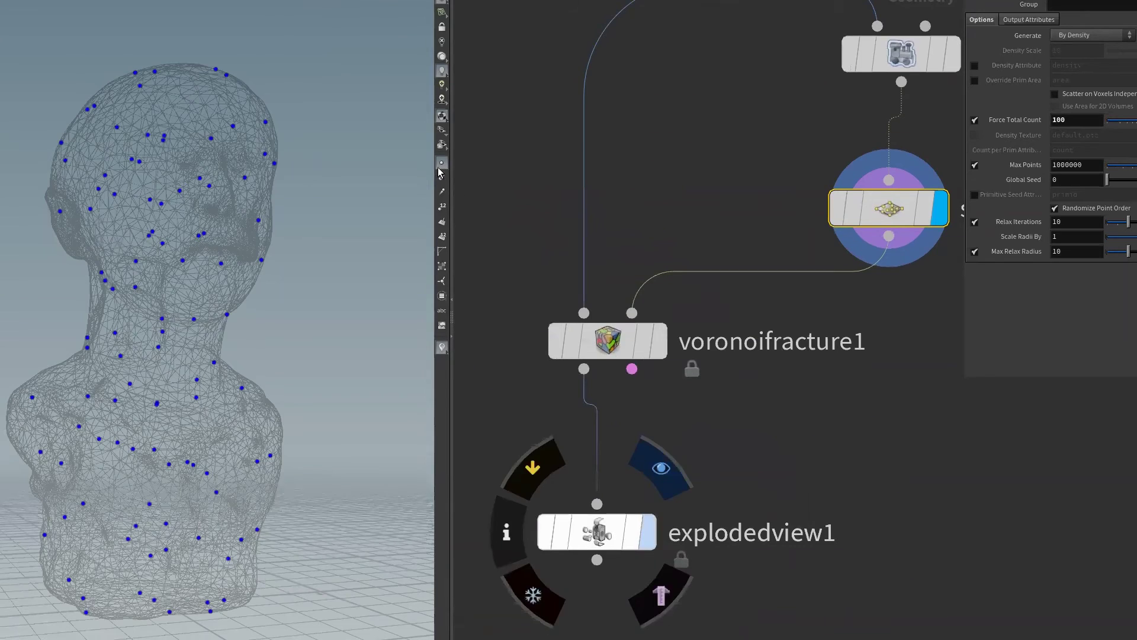
- Display explodedview1 and orbit around the bust's volume-filling chunks
{"action": "left_click", "coordinate": [647, 531]}
{"action": "mouse_move", "coordinate": [255, 389]}
{"action": "left_mouse_down"}
{"action": "mouse_move", "coordinate": [325, 396]}
{"action": "mouse_move", "coordinate": [334, 374]}
{"action": "left_mouse_up"}
{"action": "middle_click_drag", "start_coordinate": [826, 65], "coordinate": [768, 265]}
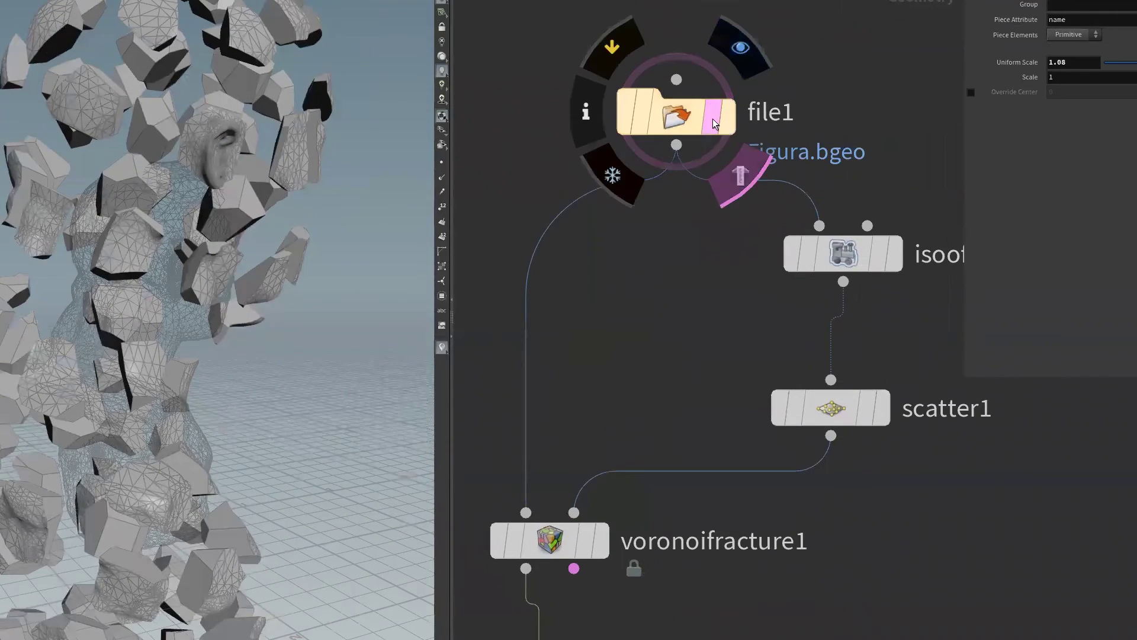
{"action": "mouse_move", "coordinate": [320, 404]}
{"action": "left_mouse_down"}
{"action": "mouse_move", "coordinate": [147, 464]}
{"action": "mouse_move", "coordinate": [213, 408]}
{"action": "mouse_move", "coordinate": [287, 436]}
{"action": "mouse_move", "coordinate": [260, 255]}
{"action": "left_mouse_up"}
{"action": "mouse_move", "coordinate": [236, 323]}
{"action": "left_mouse_down"}
{"action": "mouse_move", "coordinate": [296, 411]}
{"action": "mouse_move", "coordinate": [186, 538]}
{"action": "mouse_move", "coordinate": [183, 436]}
{"action": "mouse_move", "coordinate": [360, 402]}
{"action": "mouse_move", "coordinate": [106, 488]}
{"action": "mouse_move", "coordinate": [109, 533]}
{"action": "mouse_move", "coordinate": [164, 475]}
{"action": "mouse_move", "coordinate": [46, 489]}
{"action": "mouse_move", "coordinate": [71, 415]}
{"action": "mouse_move", "coordinate": [43, 453]}
{"action": "mouse_move", "coordinate": [122, 310]}
{"action": "mouse_move", "coordinate": [261, 167]}
{"action": "mouse_move", "coordinate": [157, 363]}
{"action": "mouse_move", "coordinate": [191, 469]}
{"action": "mouse_move", "coordinate": [135, 330]}
{"action": "left_mouse_up"}
{"action": "mouse_move", "coordinate": [189, 418]}
{"action": "left_mouse_down"}
{"action": "mouse_move", "coordinate": [296, 406]}
{"action": "mouse_move", "coordinate": [153, 393]}
{"action": "mouse_move", "coordinate": [153, 351]}
{"action": "mouse_move", "coordinate": [98, 371]}
{"action": "mouse_move", "coordinate": [114, 404]}
{"action": "left_mouse_up"}
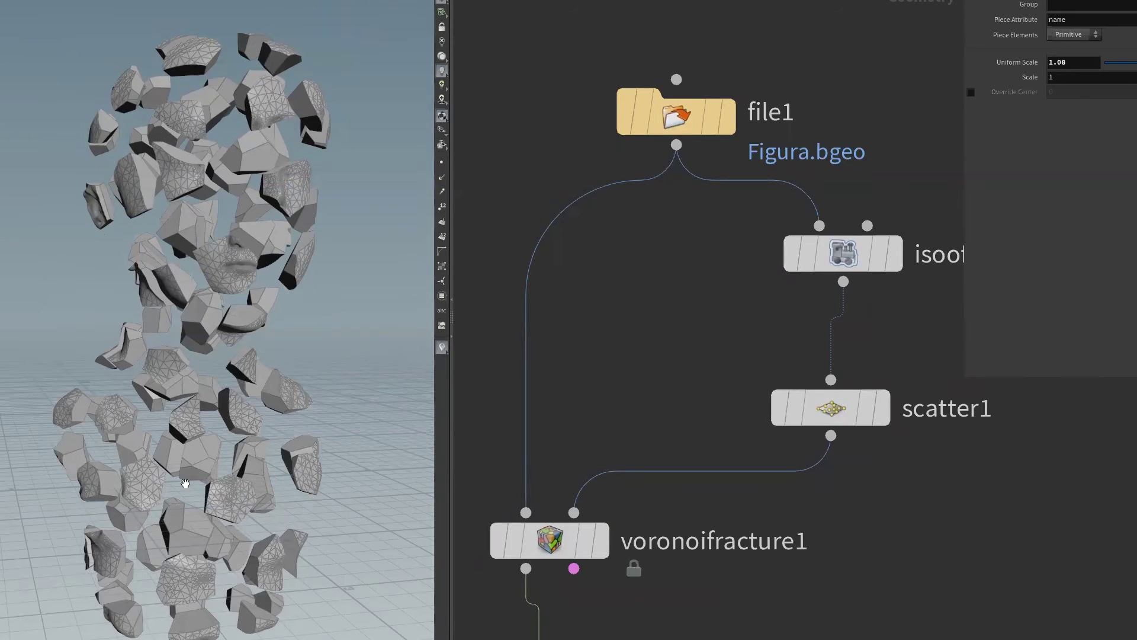
{"action": "left_click_drag", "start_coordinate": [185, 483], "coordinate": [183, 520]}
{"action": "middle_click_drag", "start_coordinate": [526, 568], "coordinate": [565, 411]}
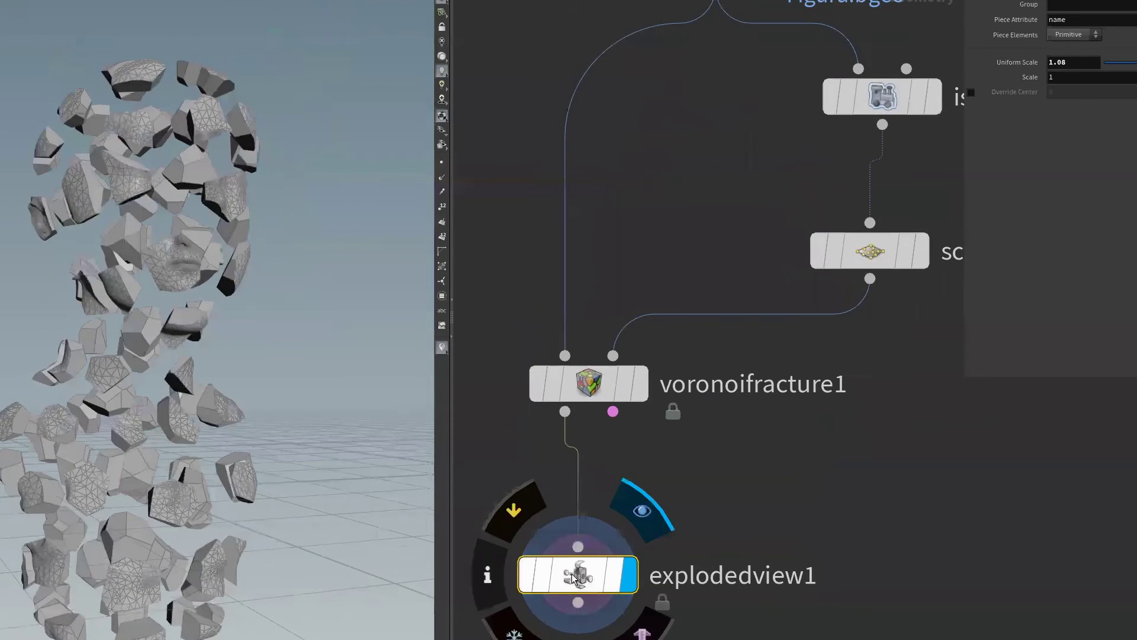
{"action": "mouse_move", "coordinate": [233, 406]}
{"action": "left_mouse_down"}
{"action": "mouse_move", "coordinate": [165, 411]}
{"action": "mouse_move", "coordinate": [155, 429]}
{"action": "mouse_move", "coordinate": [166, 408]}
{"action": "left_mouse_up"}
{"action": "middle_click_drag", "start_coordinate": [849, 461], "coordinate": [819, 512]}
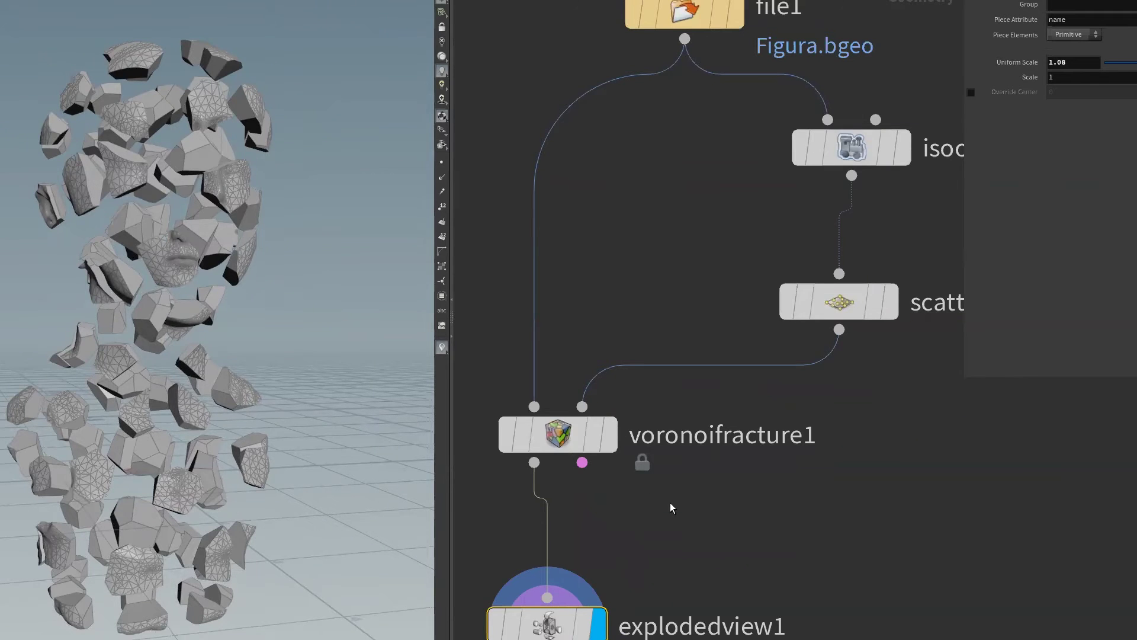
{"action": "key", "text": "alt+Tab"}
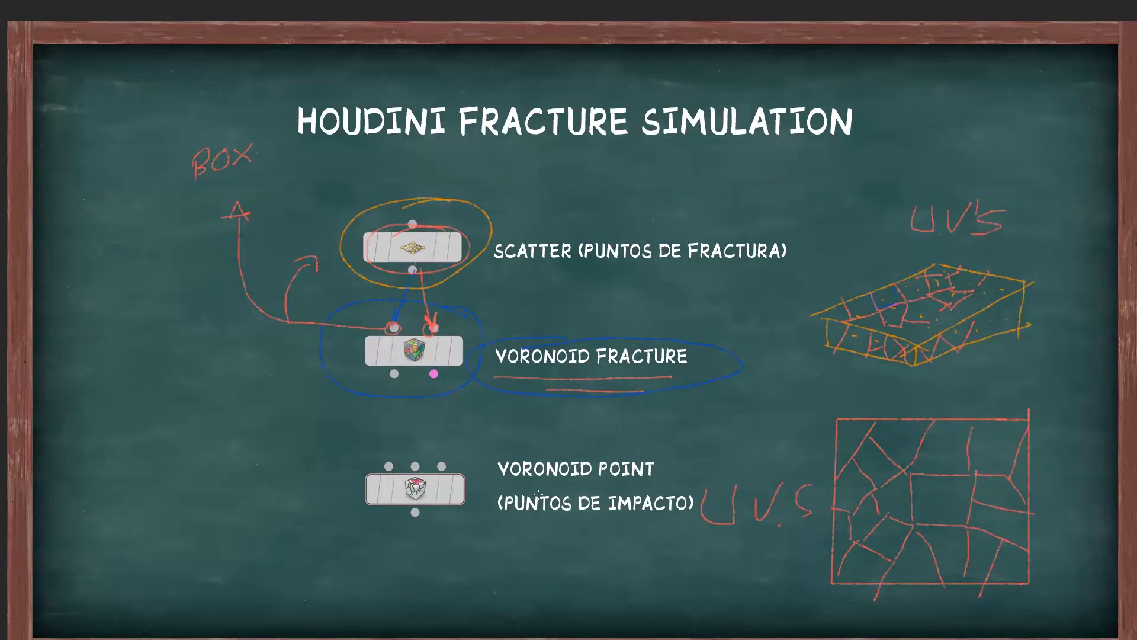
- Erase the hand-drawn annotations from the chalkboard diagram
{"action": "key", "text": "e"}
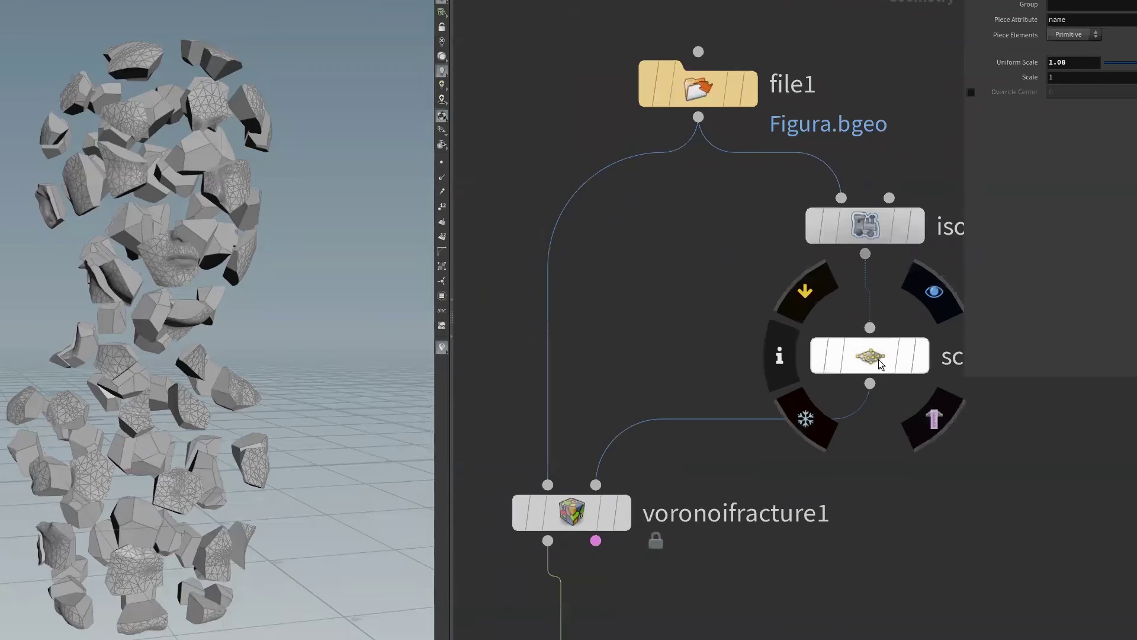
- Add a displayed Voronoi Fracture Points node fed by file1 and scatter1's impact points
{"action": "middle_click_drag", "start_coordinate": [741, 473], "coordinate": [671, 530]}
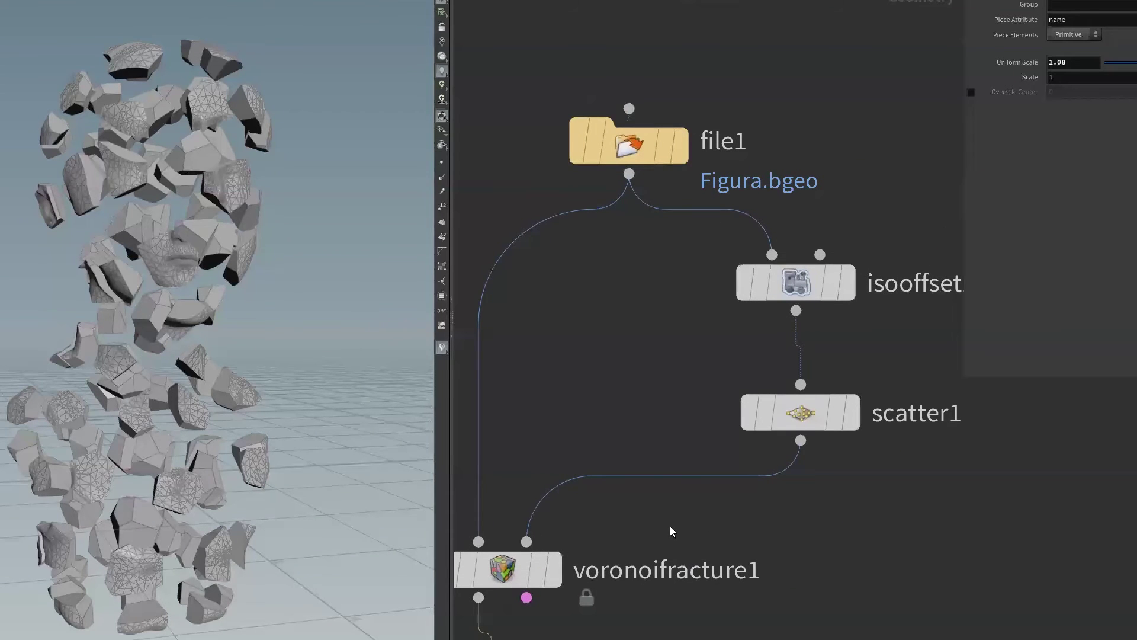
{"action": "key", "text": "Tab"}
{"action": "type", "text": "voro"}
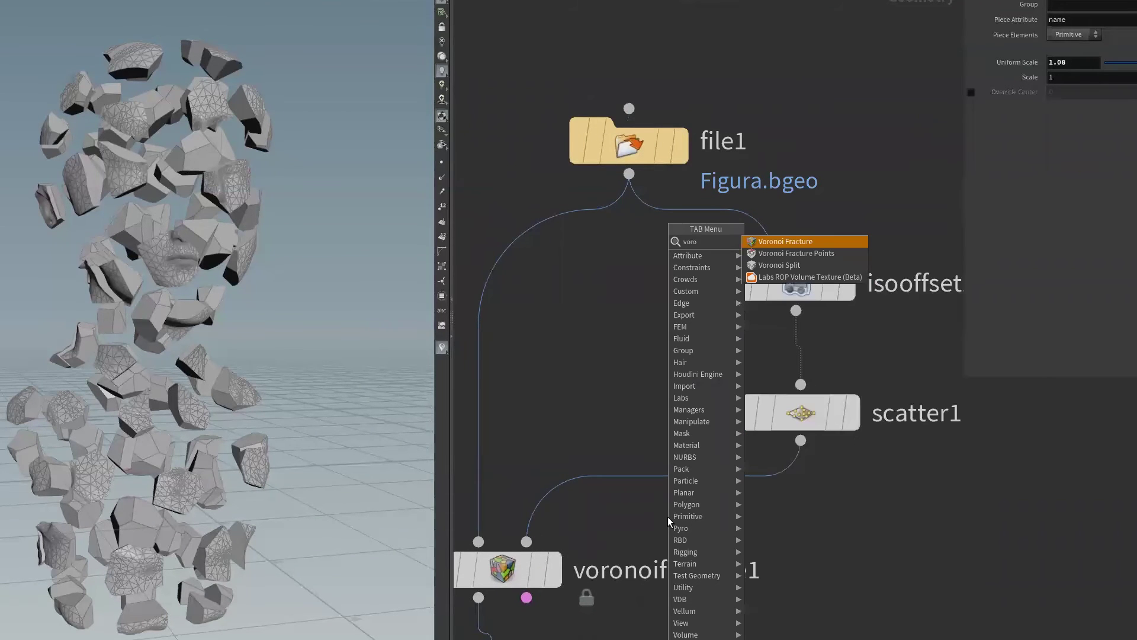
{"action": "left_click", "coordinate": [794, 253]}
{"action": "left_click", "coordinate": [595, 413]}
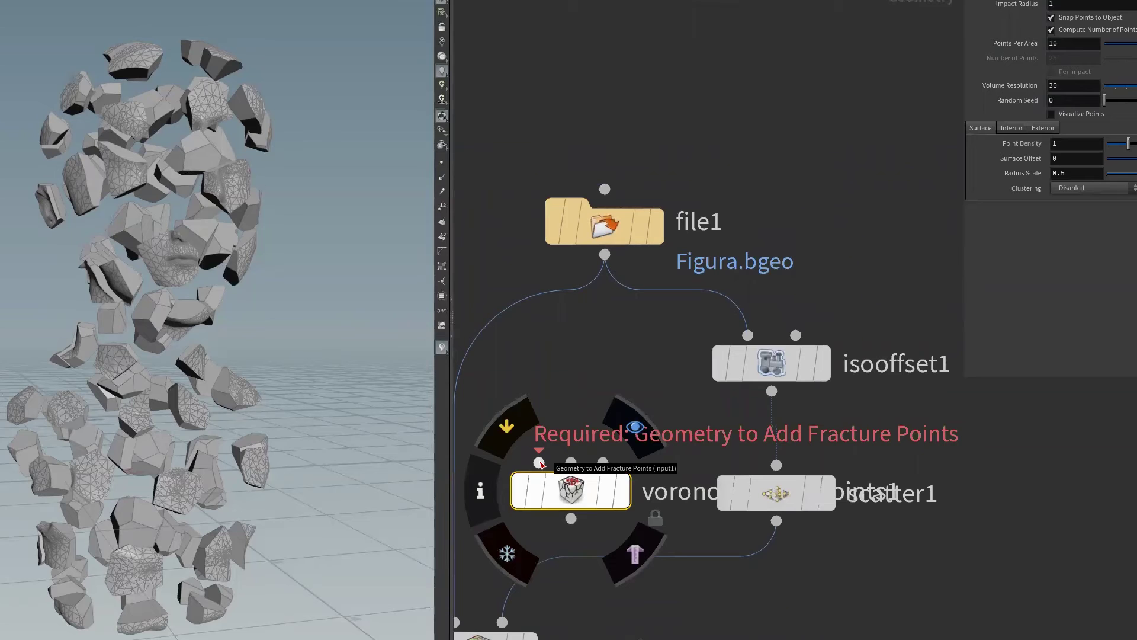
{"action": "left_click_drag", "start_coordinate": [539, 462], "coordinate": [604, 255]}
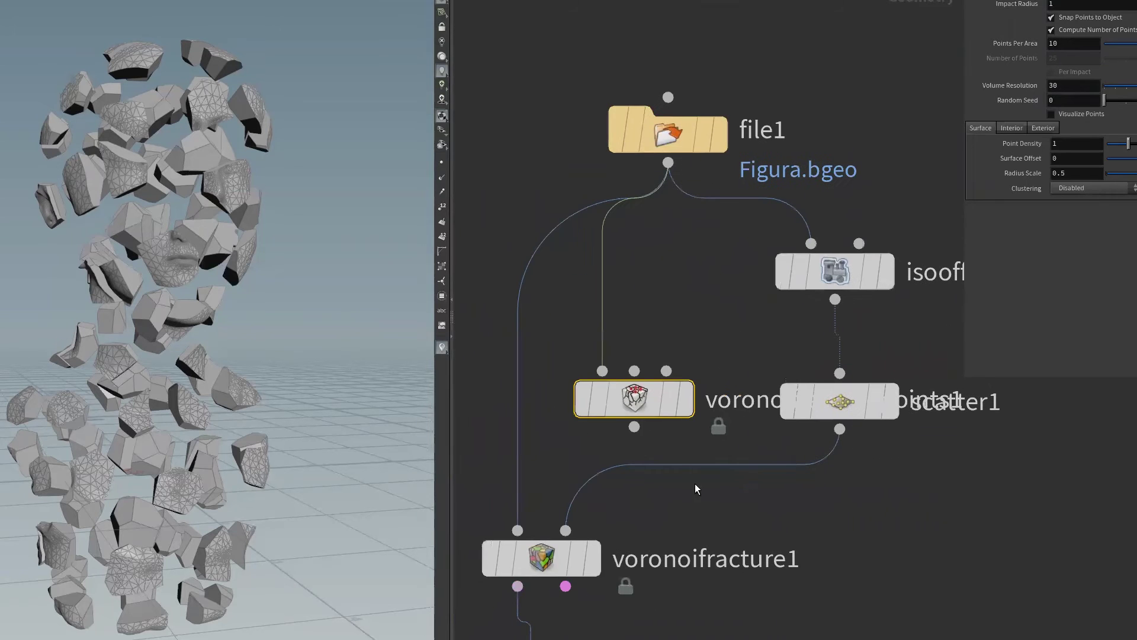
{"action": "left_click_drag", "start_coordinate": [643, 403], "coordinate": [633, 418]}
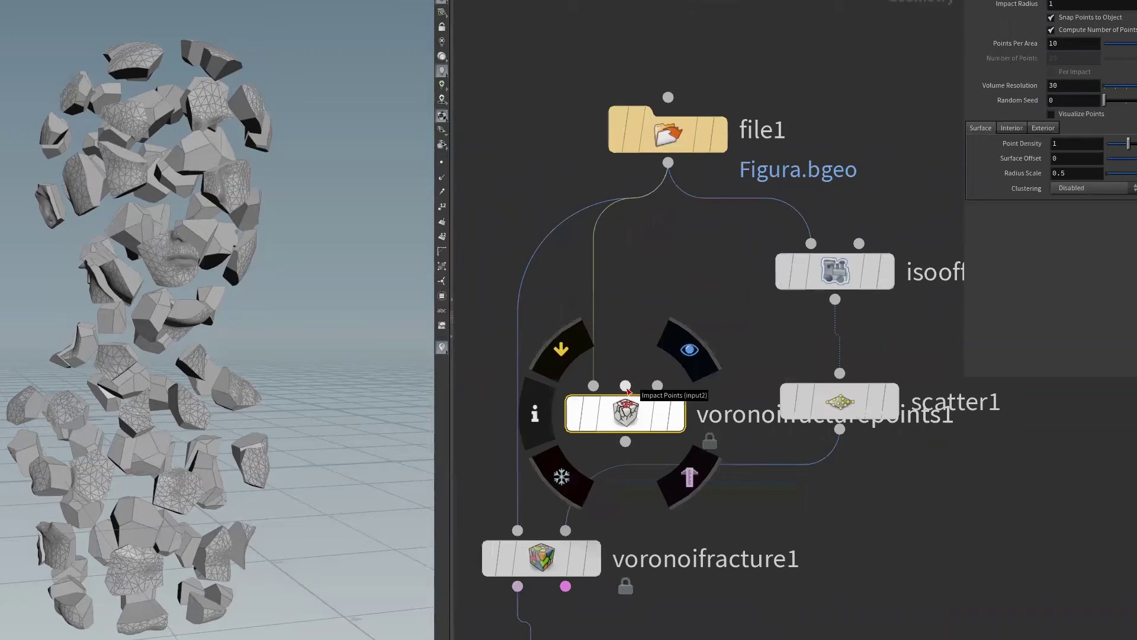
{"action": "left_click_drag", "start_coordinate": [626, 385], "coordinate": [840, 428]}
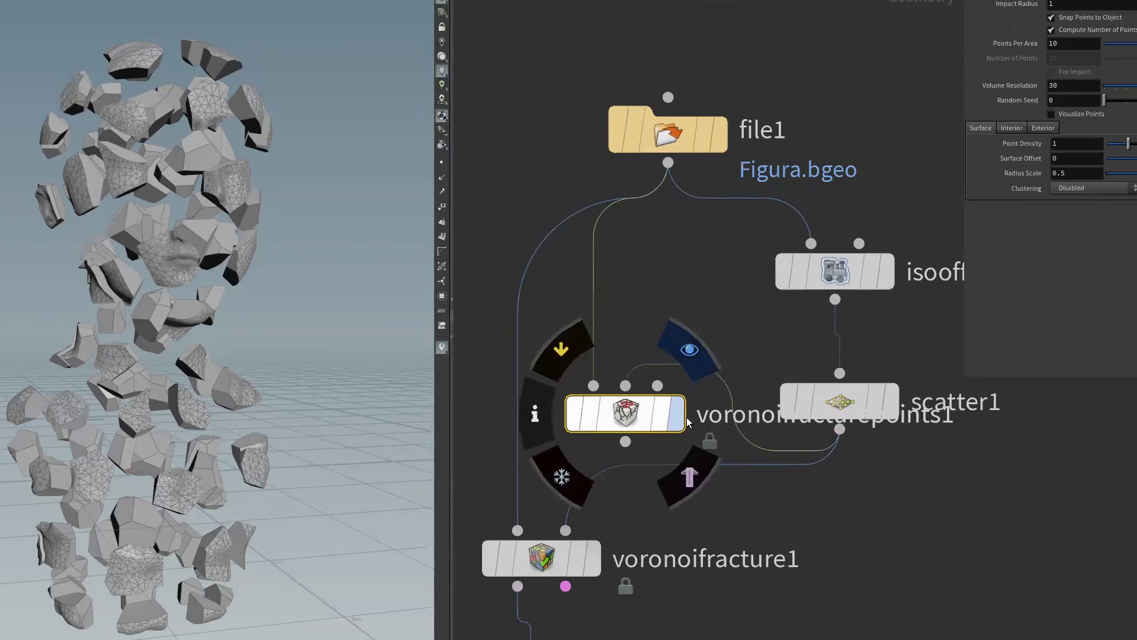
{"action": "left_click", "coordinate": [663, 424]}
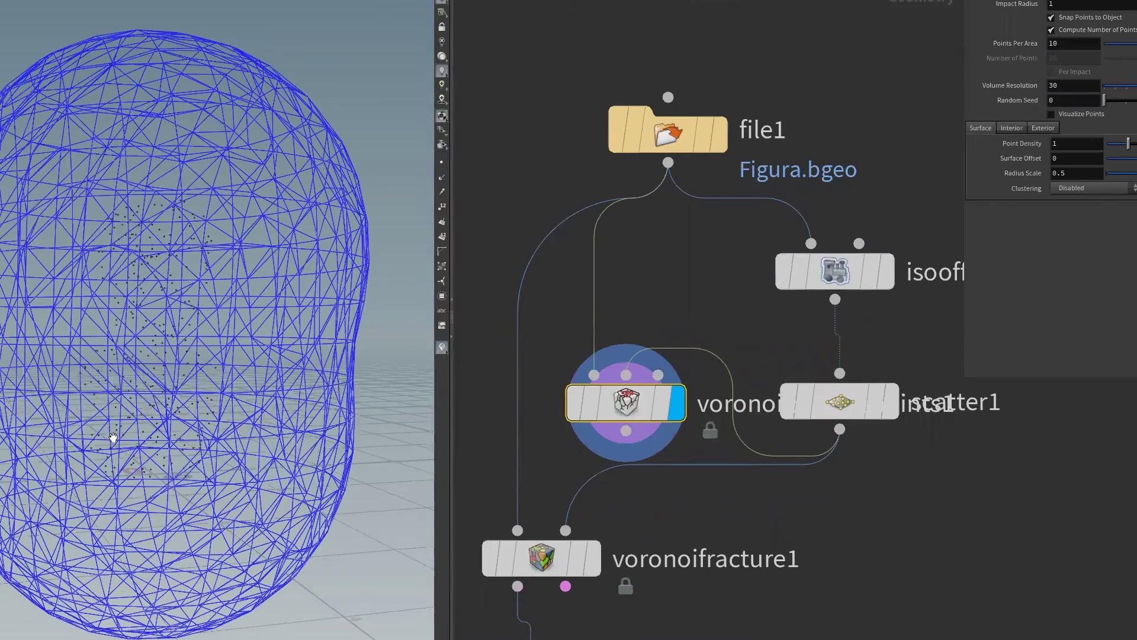
- Enable Visualize Points and compare them against scatter1's points
{"action": "middle_click_drag", "start_coordinate": [676, 585], "coordinate": [650, 619]}
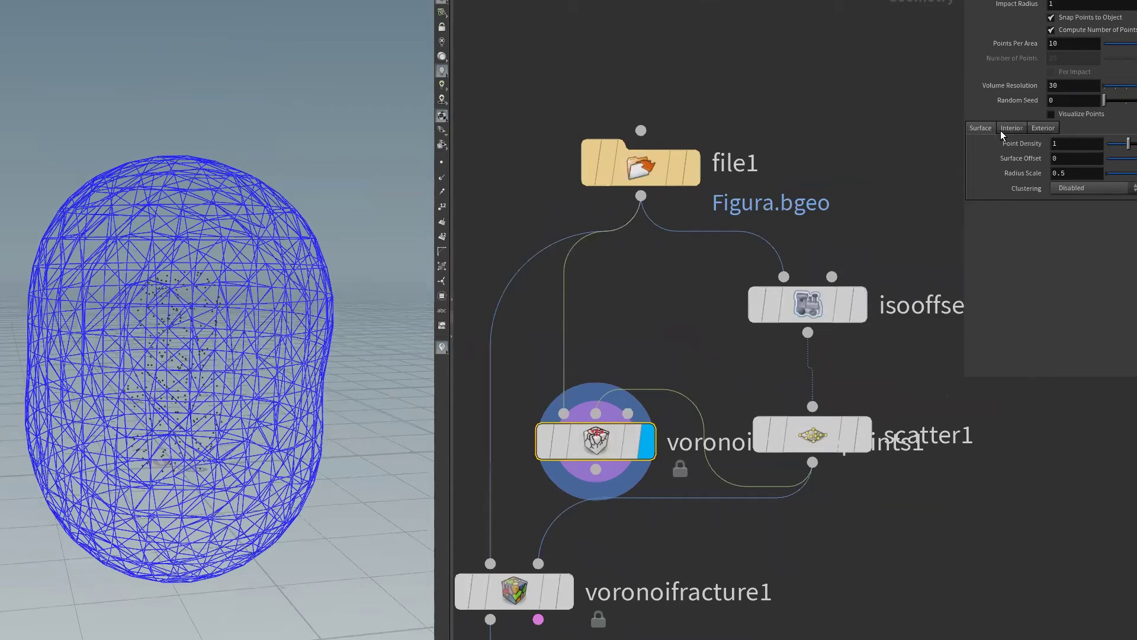
{"action": "left_click", "coordinate": [1071, 120]}
{"action": "scroll", "coordinate": [158, 444], "scroll_direction": "up", "scroll_amount": 2}
{"action": "scroll", "coordinate": [116, 452], "scroll_direction": "up", "scroll_amount": 4}
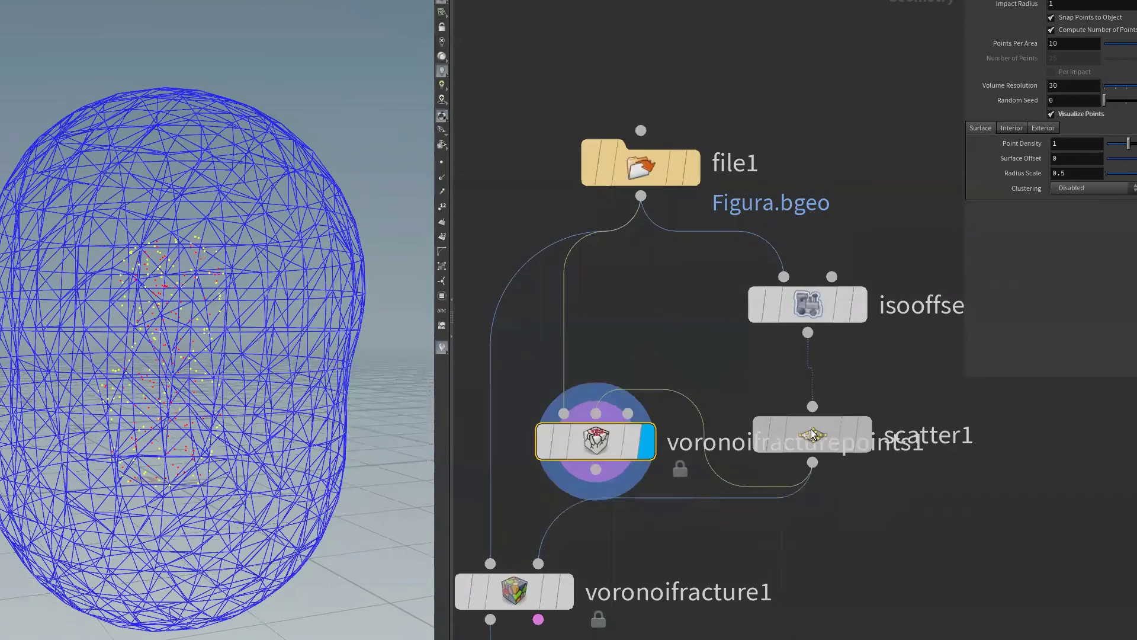
{"action": "left_click_drag", "start_coordinate": [829, 437], "coordinate": [832, 420]}
- Set scatter1's Force Total Count to 50 points
{"action": "left_click", "coordinate": [868, 421]}
{"action": "left_click", "coordinate": [829, 419]}
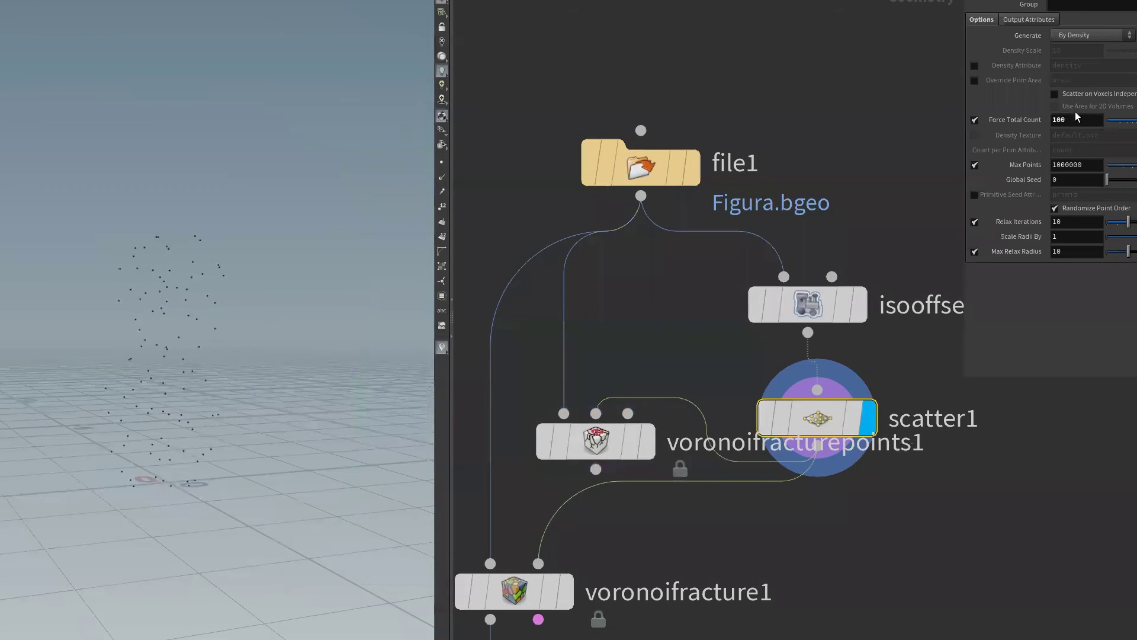
{"action": "type", "text": "50"}
{"action": "key", "text": "Return"}
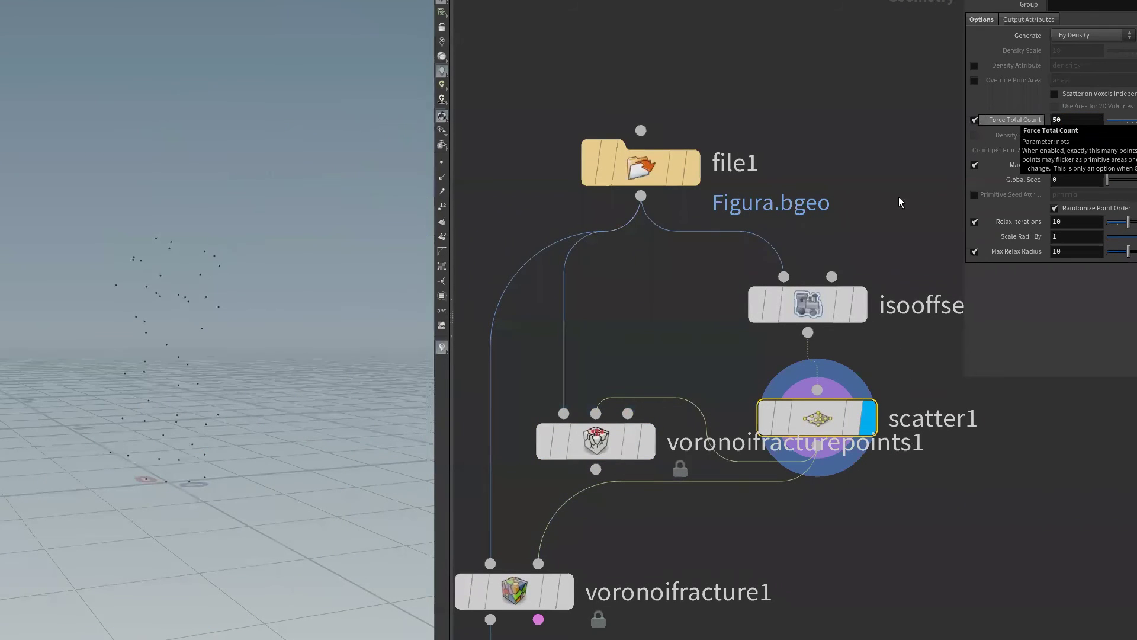
- Lower voronoifracturepoints1's Impact Radius to 0.2, comparing it against scatter1's points
{"action": "left_click", "coordinate": [603, 440]}
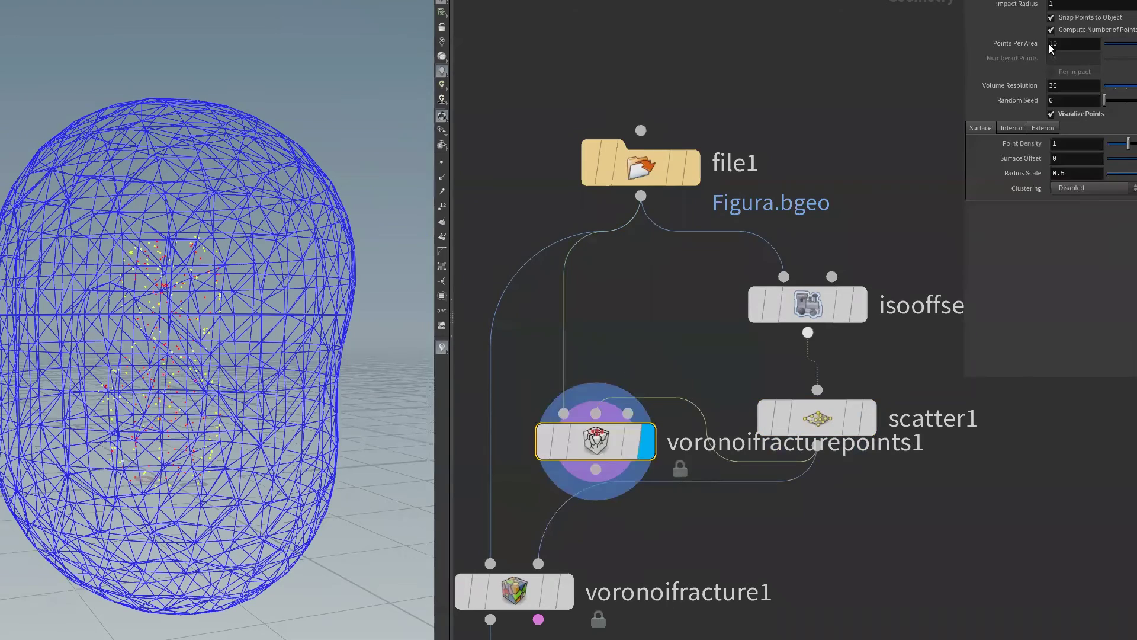
{"action": "middle_click_drag", "start_coordinate": [1023, 5], "coordinate": [971, 16]}
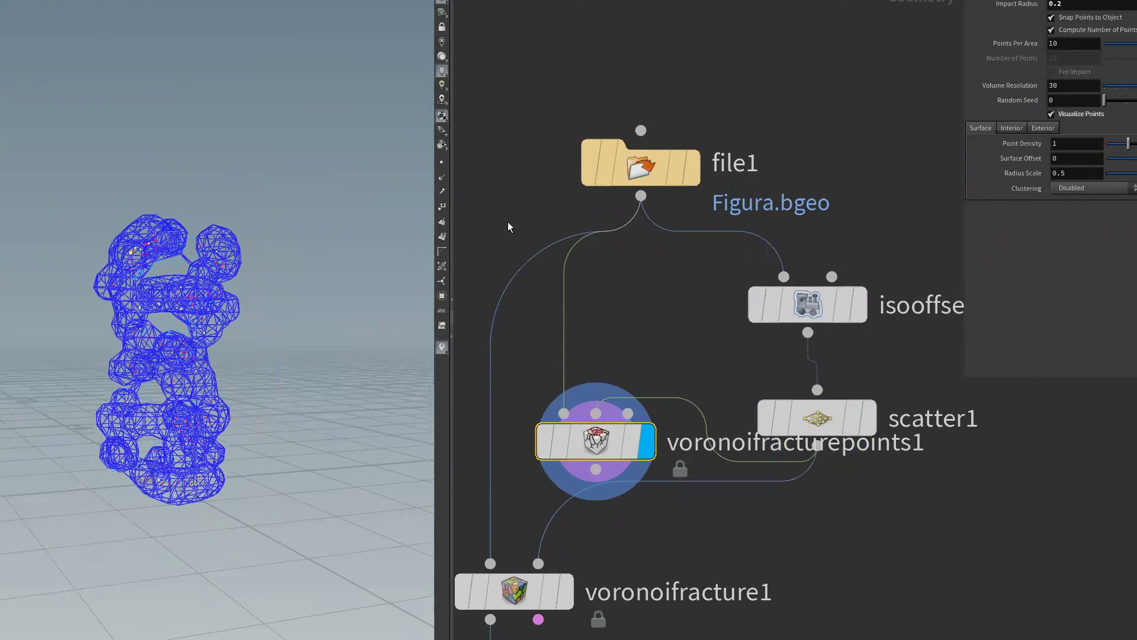
{"action": "scroll", "coordinate": [323, 336], "scroll_direction": "up", "scroll_amount": 2}
{"action": "scroll", "coordinate": [246, 368], "scroll_direction": "up", "scroll_amount": 3}
{"action": "scroll", "coordinate": [272, 376], "scroll_direction": "up", "scroll_amount": 3}
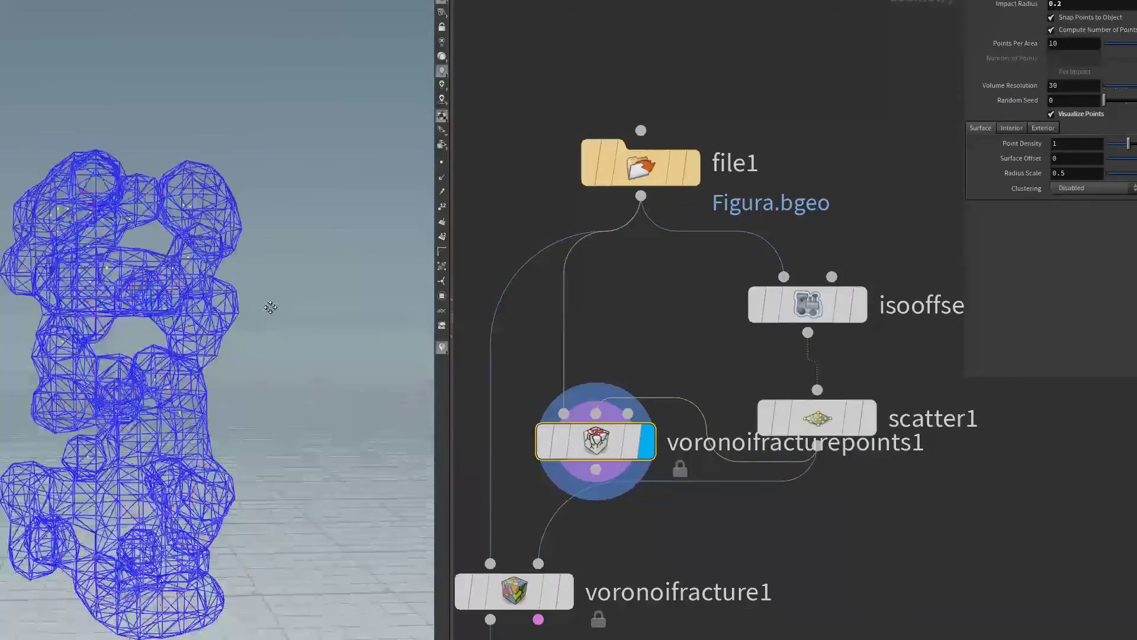
{"action": "scroll", "coordinate": [300, 338], "scroll_direction": "up", "scroll_amount": 3}
{"action": "left_click_drag", "start_coordinate": [300, 338], "coordinate": [217, 236]}
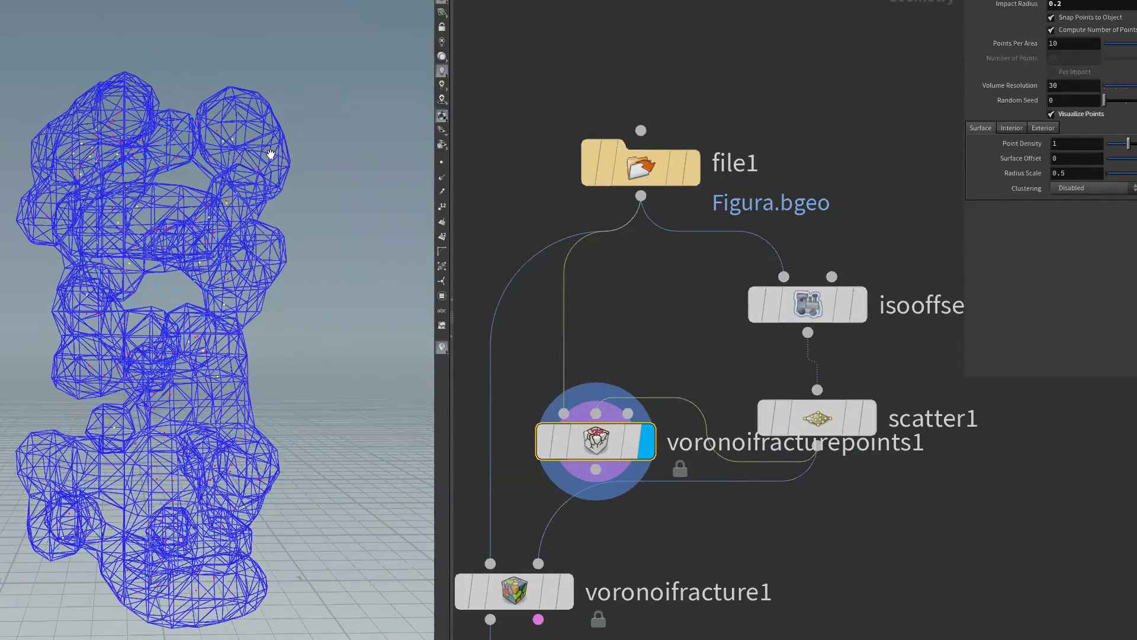
{"action": "left_click", "coordinate": [825, 412]}
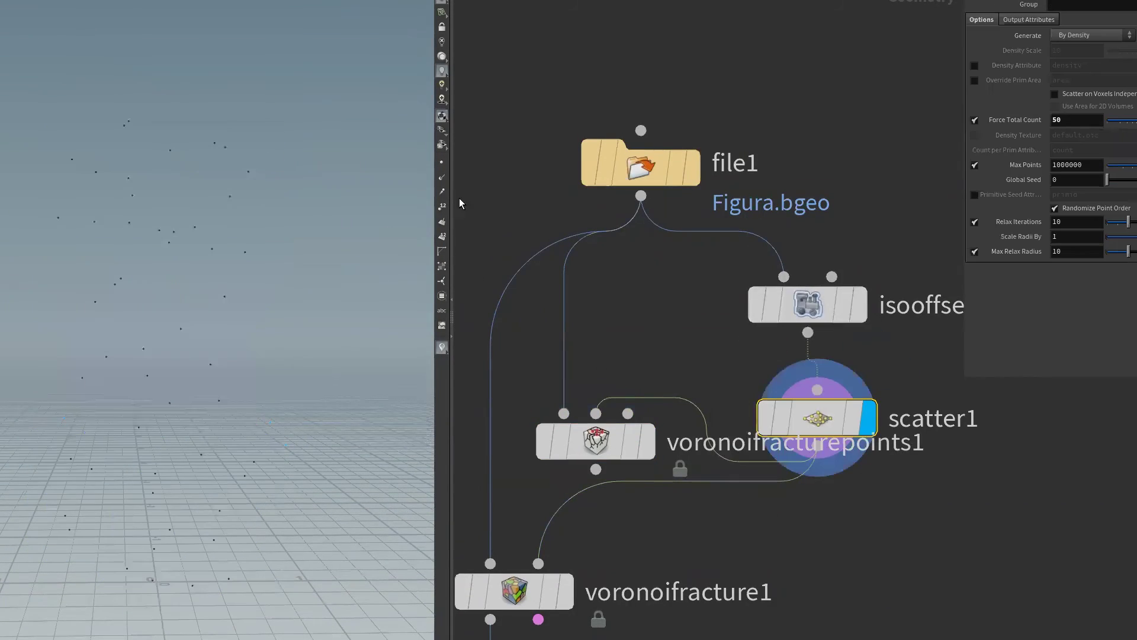
{"action": "left_click", "coordinate": [633, 445]}
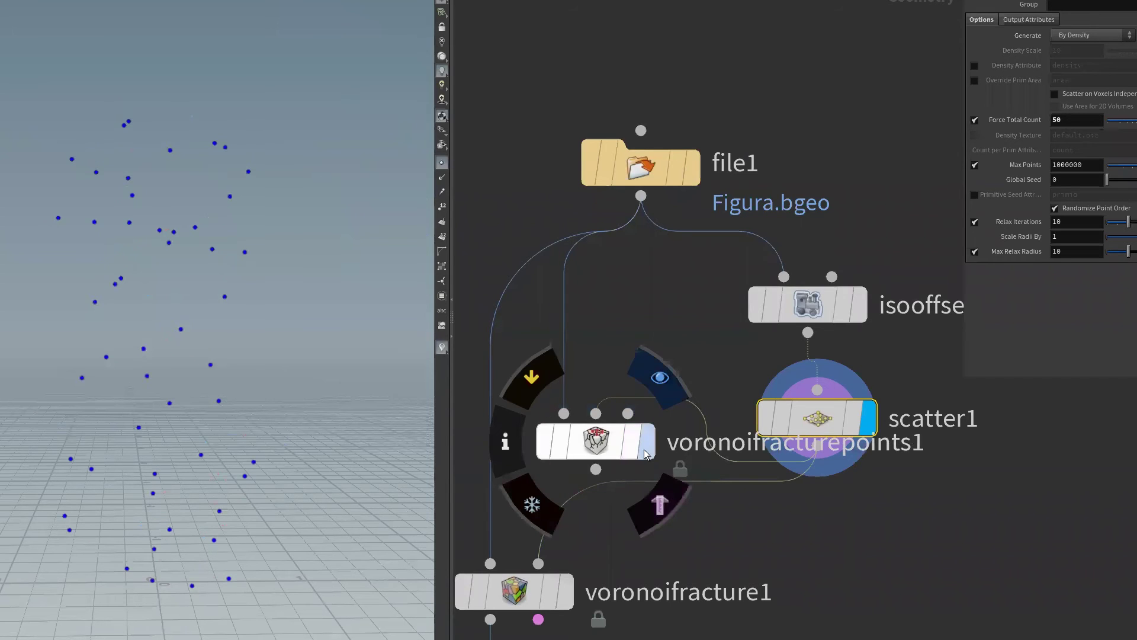
{"action": "left_click", "coordinate": [644, 448]}
{"action": "left_click", "coordinate": [853, 428]}
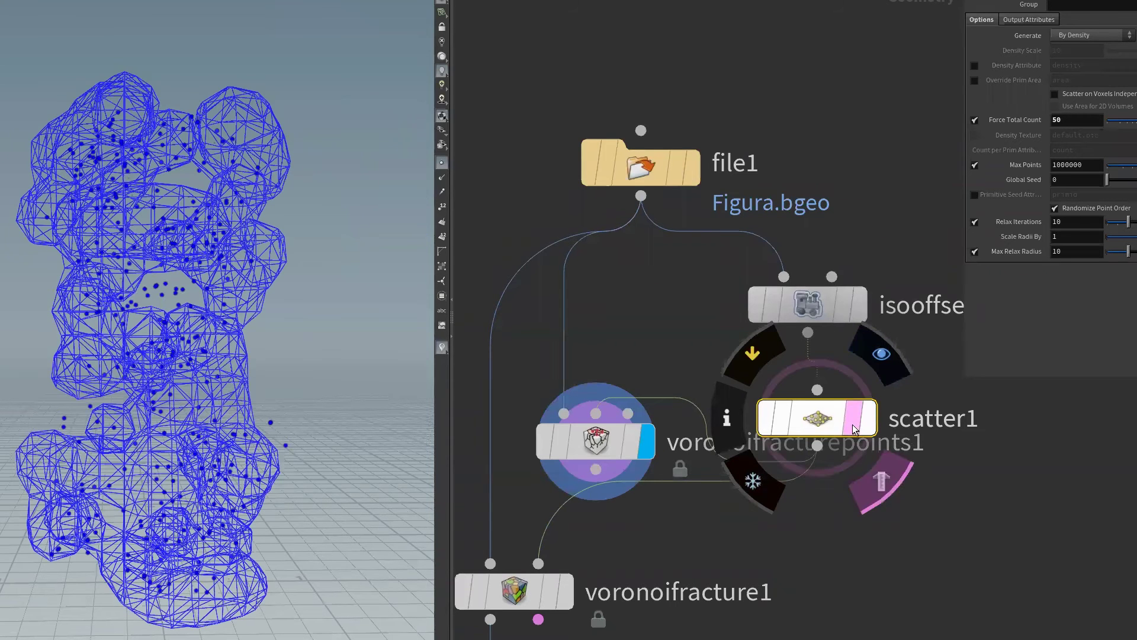
{"action": "left_click_drag", "start_coordinate": [206, 171], "coordinate": [243, 143]}
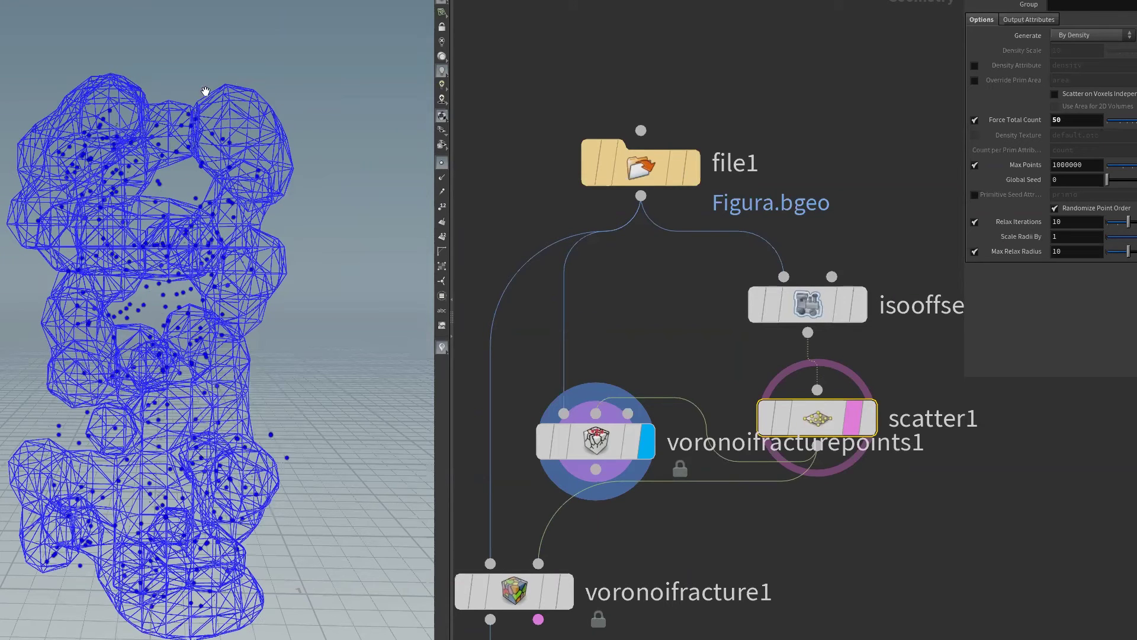
- Turn off fracture point colour visualization, shrink point markers, and review interior/exterior settings
{"action": "left_click", "coordinate": [620, 444]}
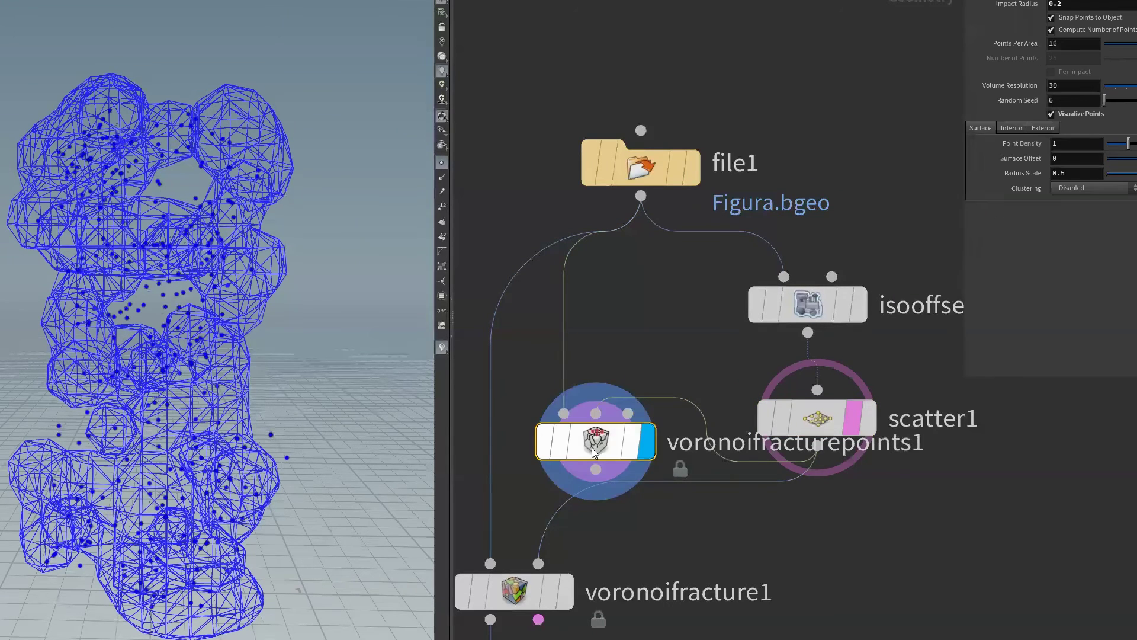
{"action": "left_click", "coordinate": [1051, 114]}
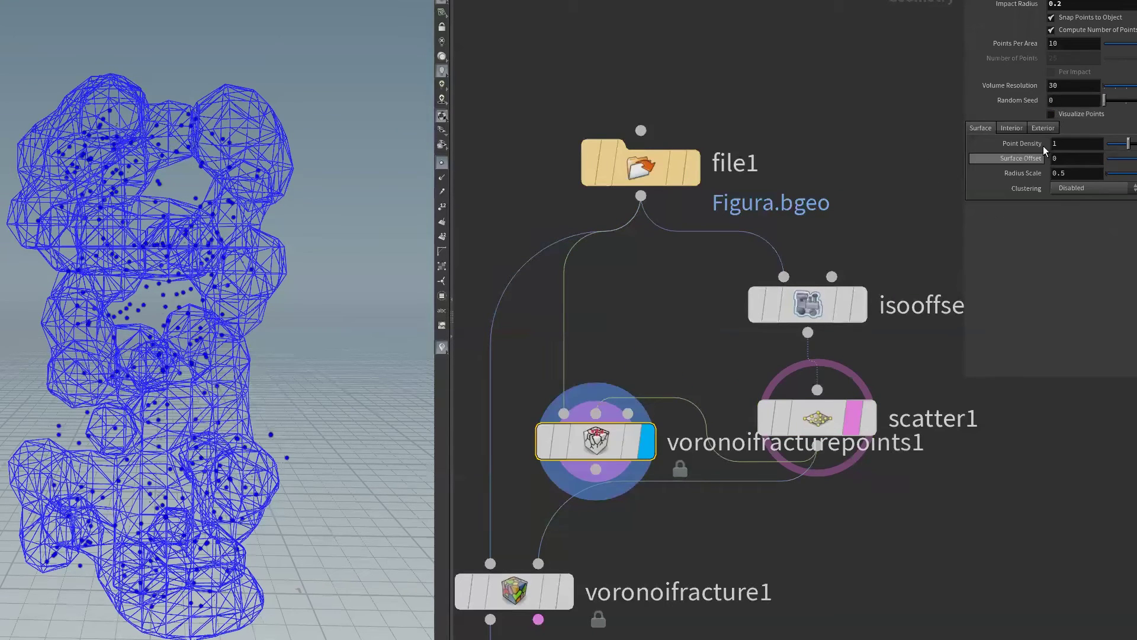
{"action": "left_click", "coordinate": [441, 162]}
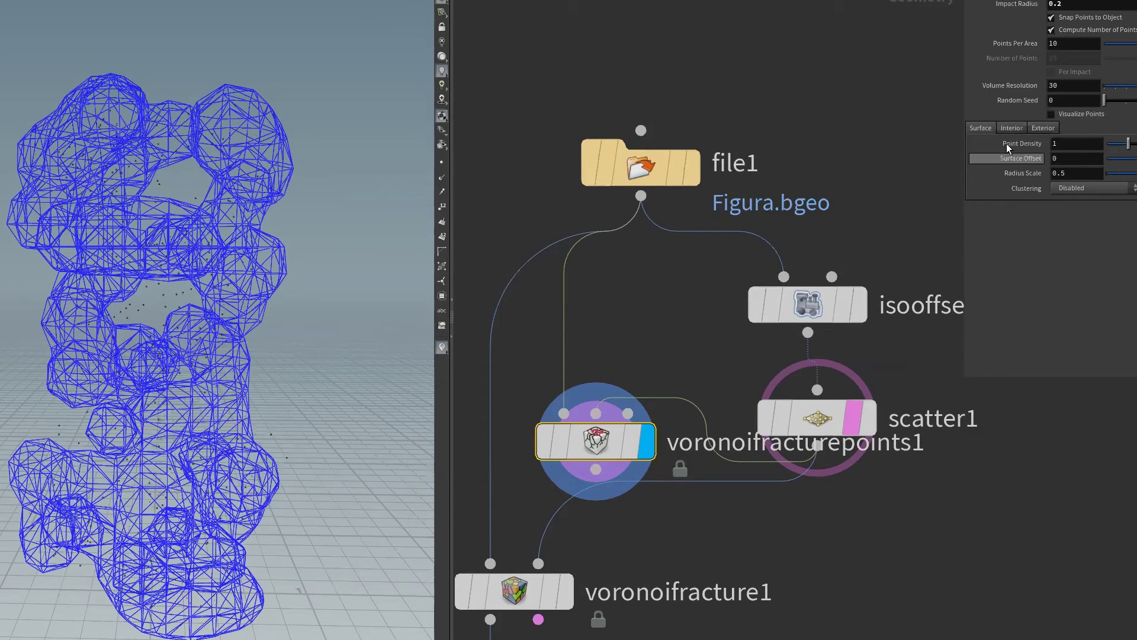
{"action": "left_click", "coordinate": [1093, 188]}
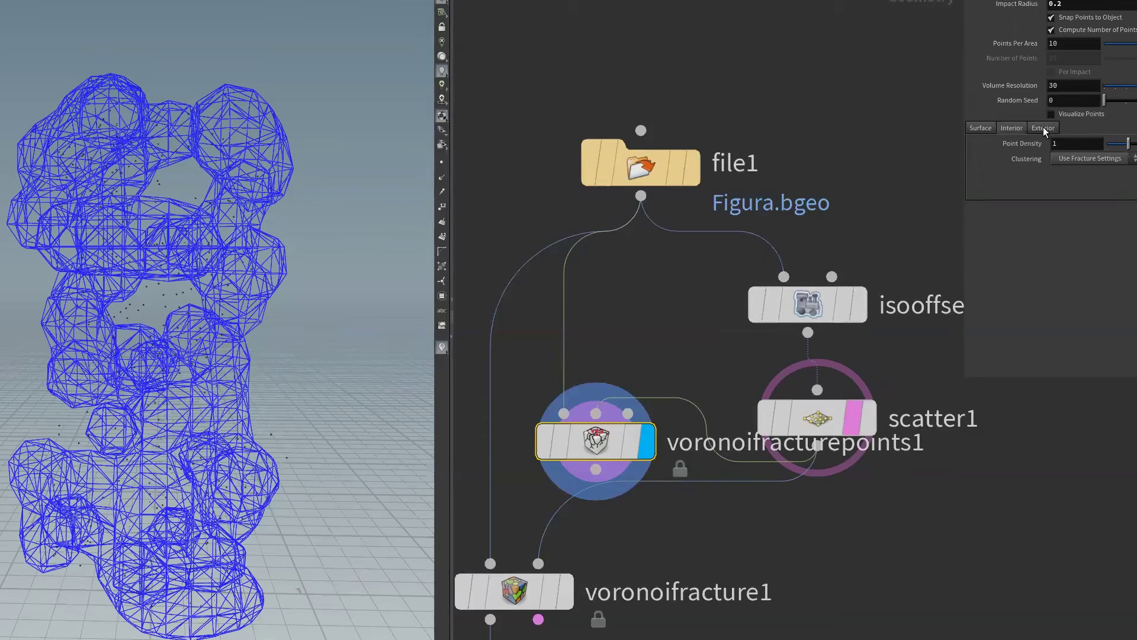
{"action": "left_click", "coordinate": [1019, 129]}
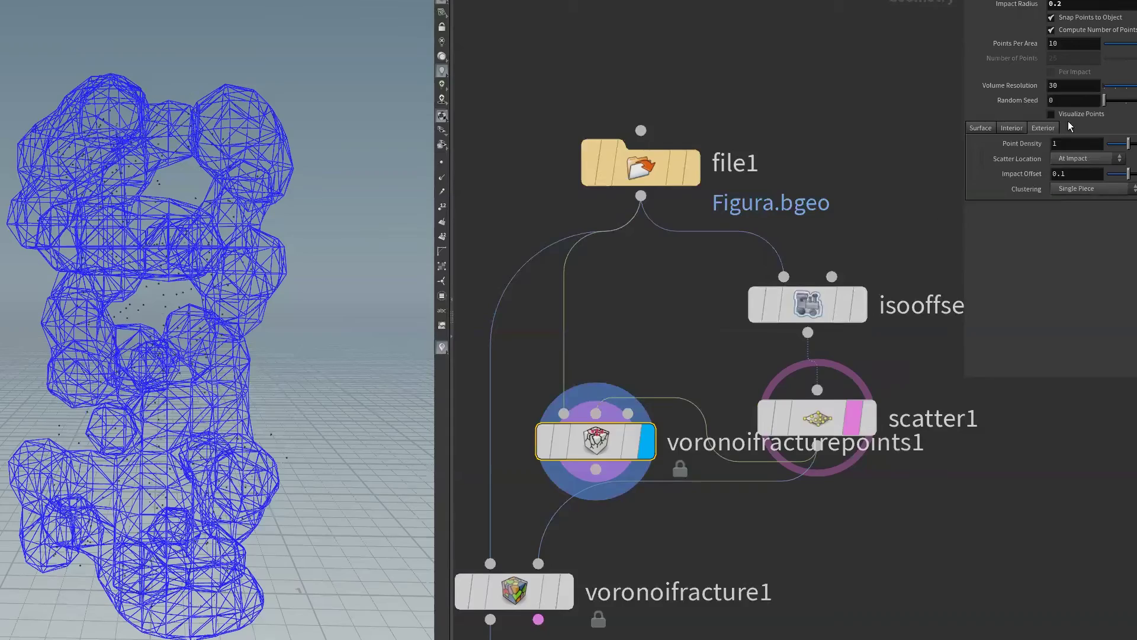
{"action": "scroll", "coordinate": [348, 307], "scroll_direction": "up", "scroll_amount": 5}
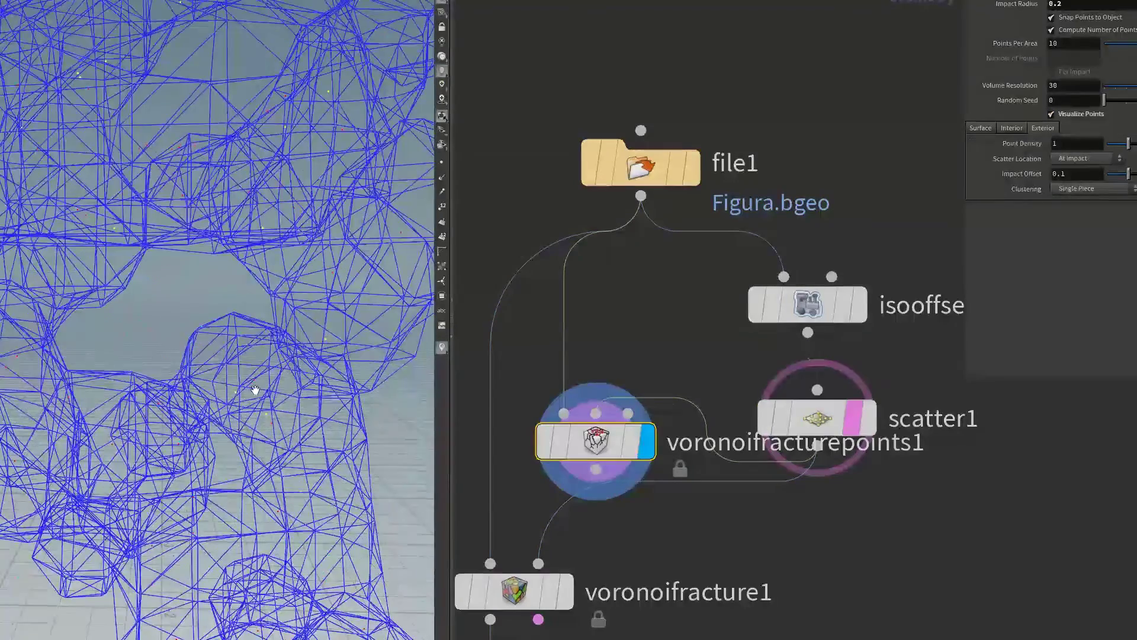
{"action": "scroll", "coordinate": [135, 267], "scroll_direction": "up", "scroll_amount": 2}
{"action": "scroll", "coordinate": [172, 317], "scroll_direction": "up", "scroll_amount": 2}
- Switch the viewport background to the Dark colour scheme
{"action": "key", "text": "d"}
{"action": "left_click", "coordinate": [289, 212]}
{"action": "left_click", "coordinate": [98, 258]}
{"action": "left_click", "coordinate": [411, 193]}
{"action": "mouse_move", "coordinate": [274, 323]}
{"action": "left_mouse_down"}
{"action": "mouse_move", "coordinate": [229, 221]}
{"action": "mouse_move", "coordinate": [158, 310]}
{"action": "mouse_move", "coordinate": [109, 318]}
{"action": "mouse_move", "coordinate": [106, 274]}
{"action": "mouse_move", "coordinate": [118, 284]}
{"action": "left_mouse_up"}
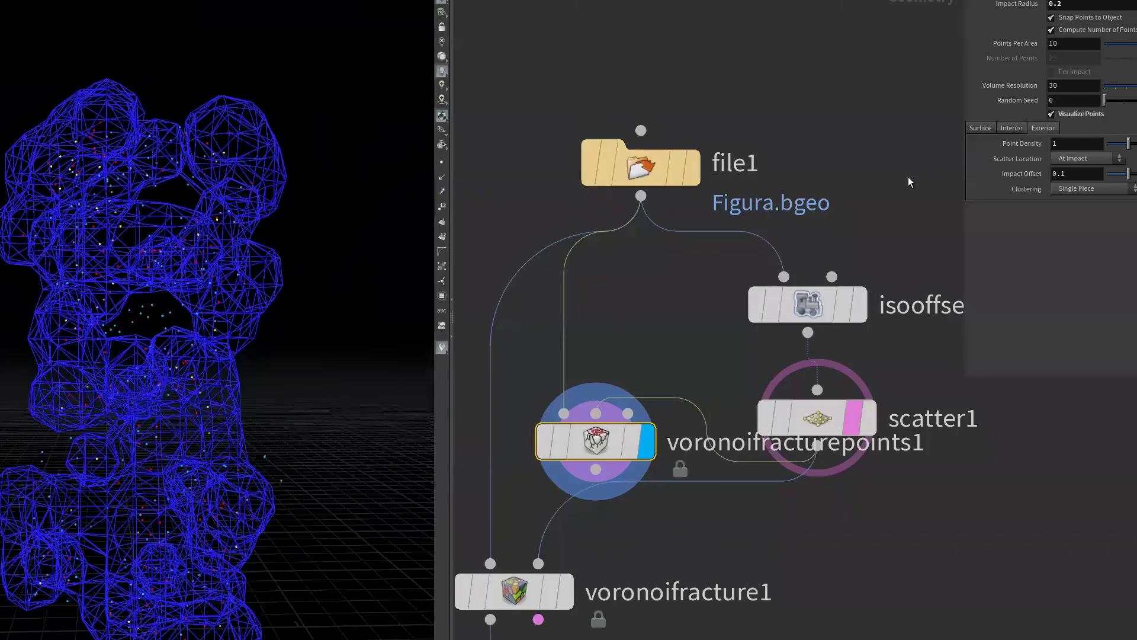
- Set voronoifracturepoints1's Points Per Area to 20
{"action": "type", "text": "20"}
{"action": "key", "text": "Return"}
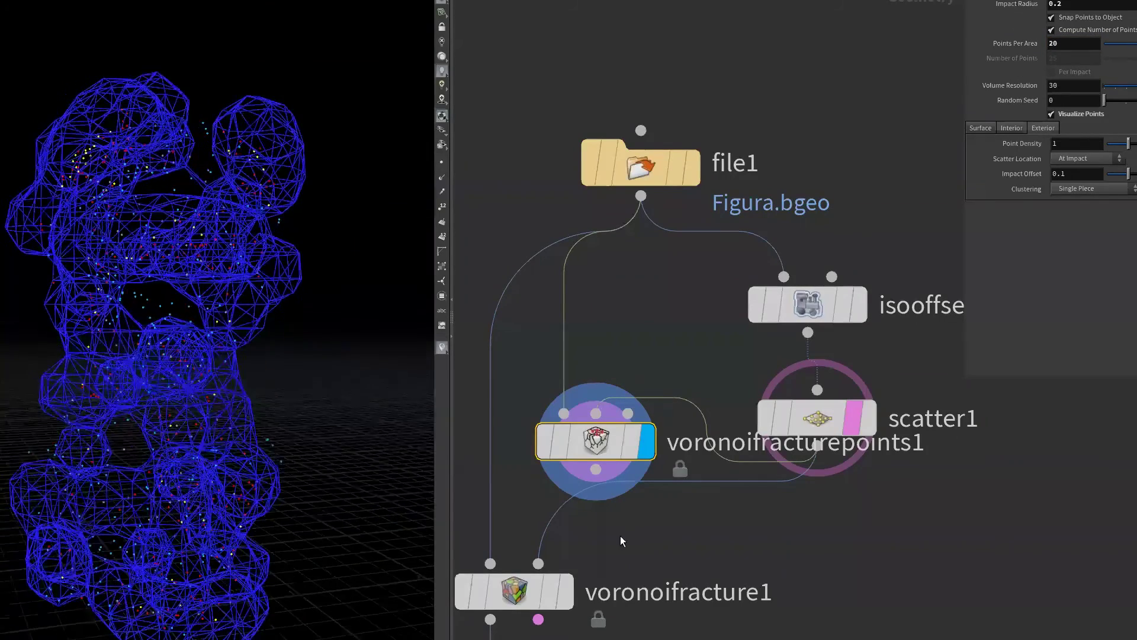
{"action": "scroll", "coordinate": [566, 530], "scroll_direction": "down", "scroll_amount": 3}
- Tidy the network, with voronoifracturepoints1 and voronoifracture1 above explodedview1
{"action": "left_click_drag", "start_coordinate": [556, 567], "coordinate": [558, 574]}
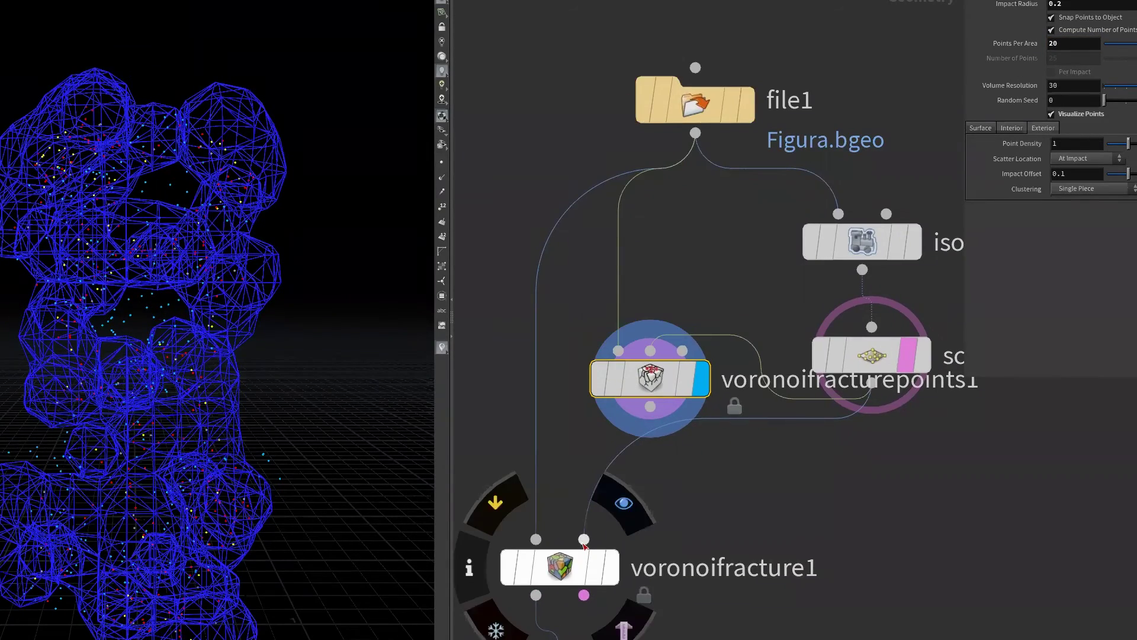
{"action": "mouse_move", "coordinate": [643, 383]}
{"action": "left_mouse_down"}
{"action": "mouse_move", "coordinate": [663, 467]}
{"action": "mouse_move", "coordinate": [677, 472]}
{"action": "left_mouse_up"}
{"action": "mouse_move", "coordinate": [848, 438]}
{"action": "middle_mouse_down"}
{"action": "mouse_move", "coordinate": [814, 415]}
{"action": "mouse_move", "coordinate": [790, 352]}
{"action": "middle_mouse_up"}
{"action": "left_click_drag", "start_coordinate": [665, 347], "coordinate": [670, 338]}
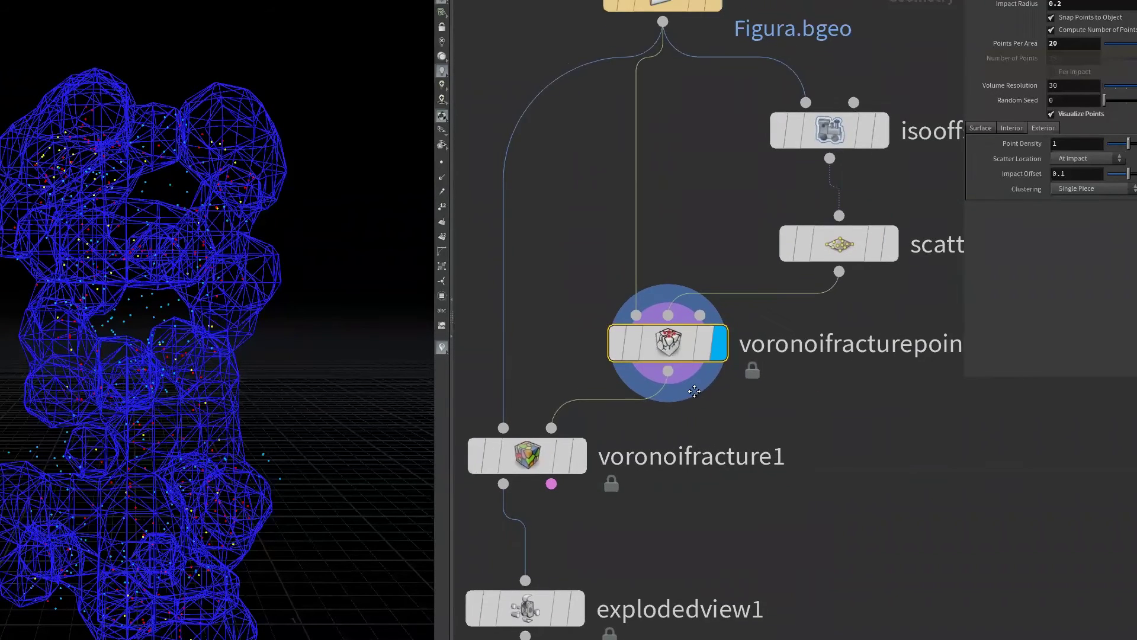
{"action": "middle_click_drag", "start_coordinate": [805, 291], "coordinate": [806, 349]}
{"action": "middle_click_drag", "start_coordinate": [522, 628], "coordinate": [711, 450]}
{"action": "left_click_drag", "start_coordinate": [711, 456], "coordinate": [676, 535]}
{"action": "left_click_drag", "start_coordinate": [697, 341], "coordinate": [655, 389]}
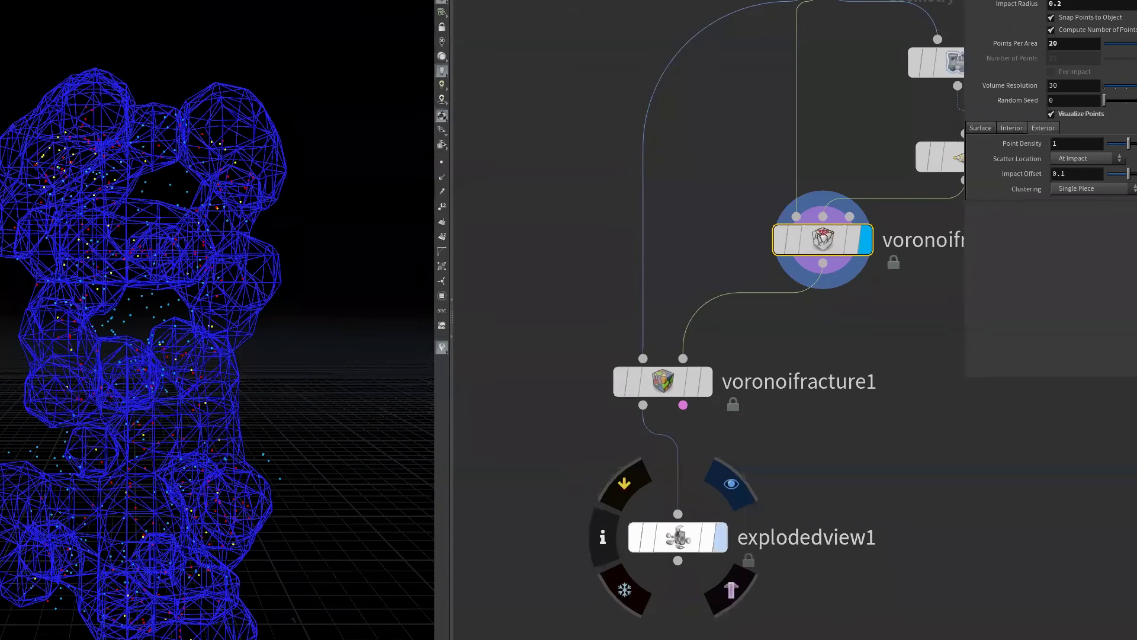
- Display explodedview1 and orbit around the spread-apart fragments of the fractured head
{"action": "left_click", "coordinate": [720, 536]}
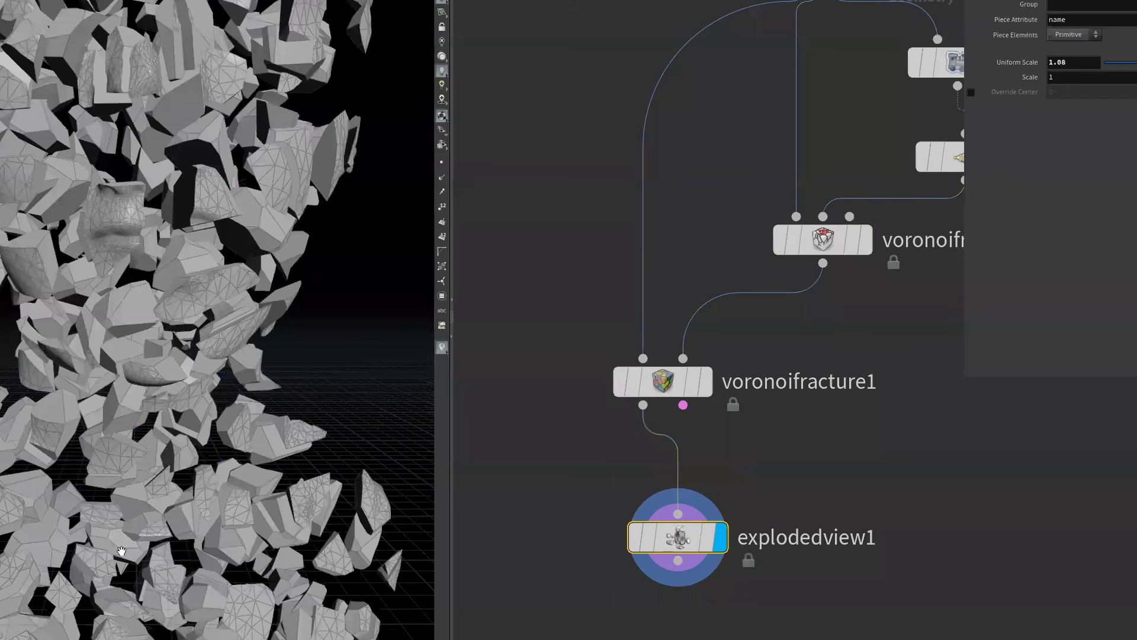
{"action": "scroll", "coordinate": [121, 551], "scroll_direction": "down", "scroll_amount": 5}
{"action": "mouse_move", "coordinate": [102, 520]}
{"action": "left_mouse_down"}
{"action": "mouse_move", "coordinate": [251, 451]}
{"action": "mouse_move", "coordinate": [197, 542]}
{"action": "mouse_move", "coordinate": [216, 558]}
{"action": "mouse_move", "coordinate": [191, 533]}
{"action": "mouse_move", "coordinate": [154, 253]}
{"action": "mouse_move", "coordinate": [131, 231]}
{"action": "mouse_move", "coordinate": [130, 195]}
{"action": "left_mouse_up"}
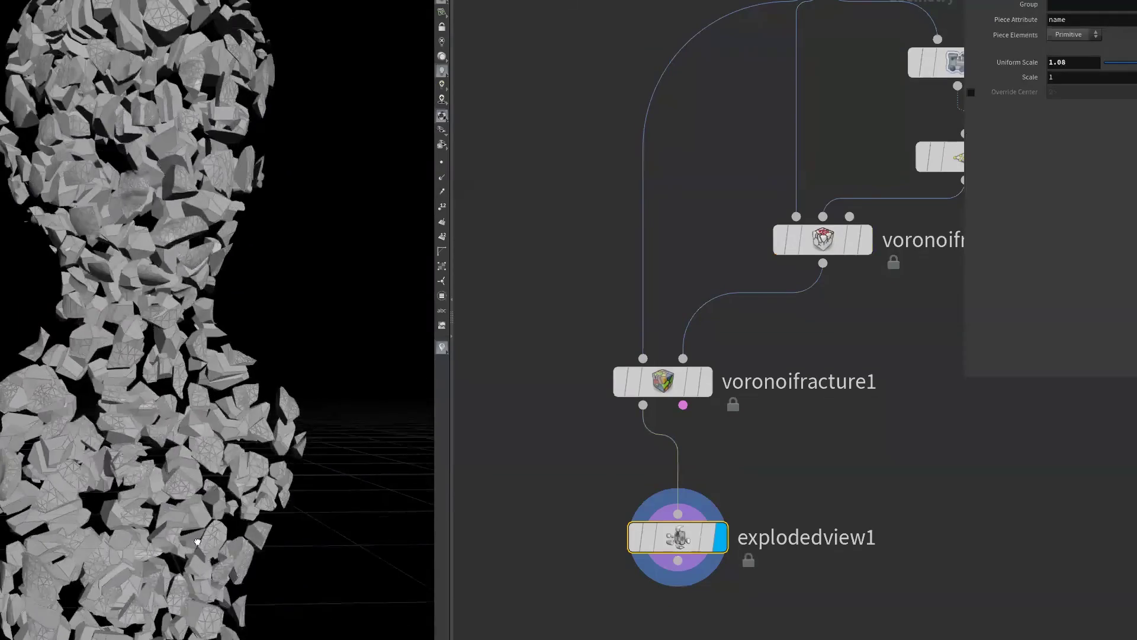
{"action": "scroll", "coordinate": [93, 165], "scroll_direction": "up", "scroll_amount": 5}
{"action": "scroll", "coordinate": [93, 166], "scroll_direction": "up", "scroll_amount": 2}
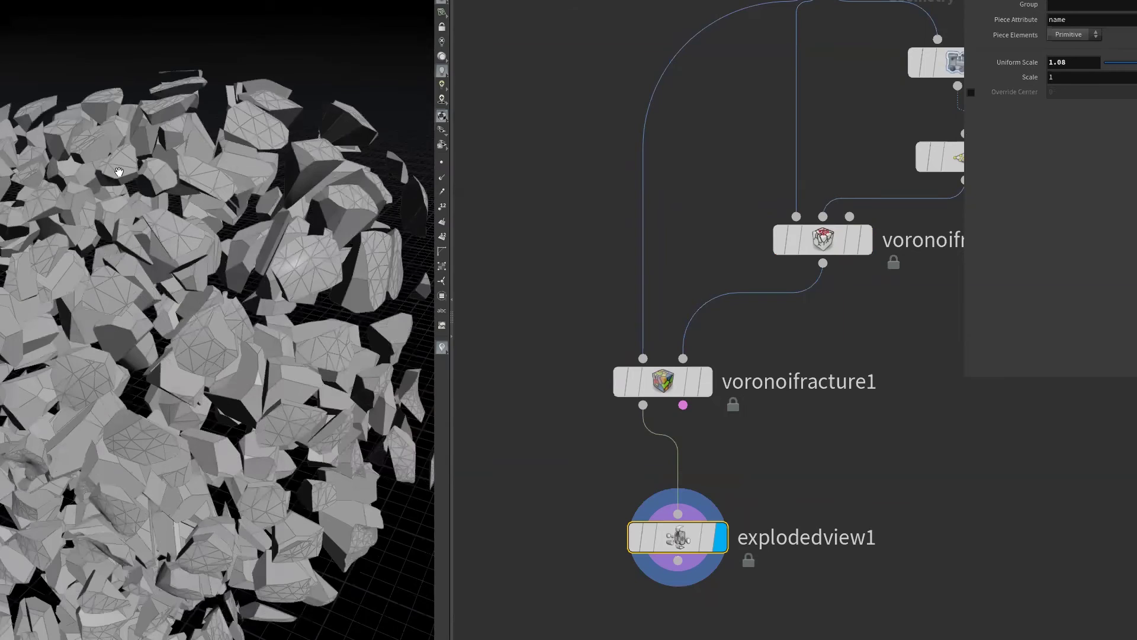
{"action": "scroll", "coordinate": [140, 296], "scroll_direction": "down", "scroll_amount": 3}
{"action": "left_click_drag", "start_coordinate": [140, 296], "coordinate": [148, 174]}
{"action": "scroll", "coordinate": [140, 328], "scroll_direction": "up", "scroll_amount": 2}
{"action": "scroll", "coordinate": [140, 328], "scroll_direction": "down", "scroll_amount": 2}
{"action": "left_click_drag", "start_coordinate": [157, 309], "coordinate": [176, 220]}
{"action": "scroll", "coordinate": [176, 220], "scroll_direction": "up", "scroll_amount": 2}
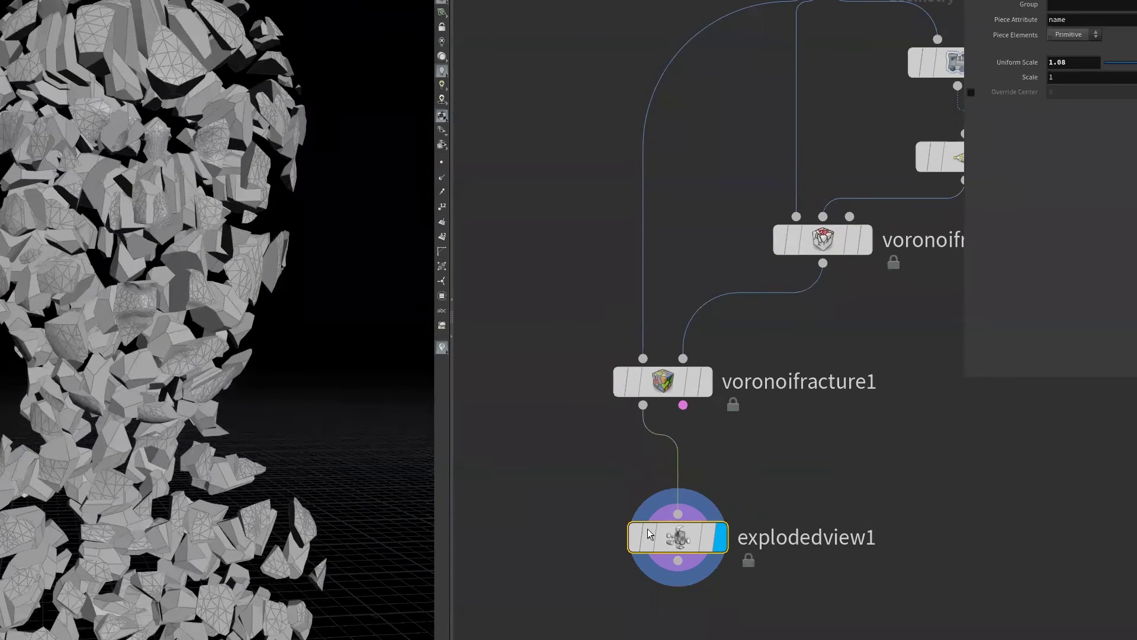
{"action": "scroll", "coordinate": [746, 492], "scroll_direction": "up", "scroll_amount": 5}
{"action": "scroll", "coordinate": [852, 393], "scroll_direction": "right", "scroll_amount": 4}
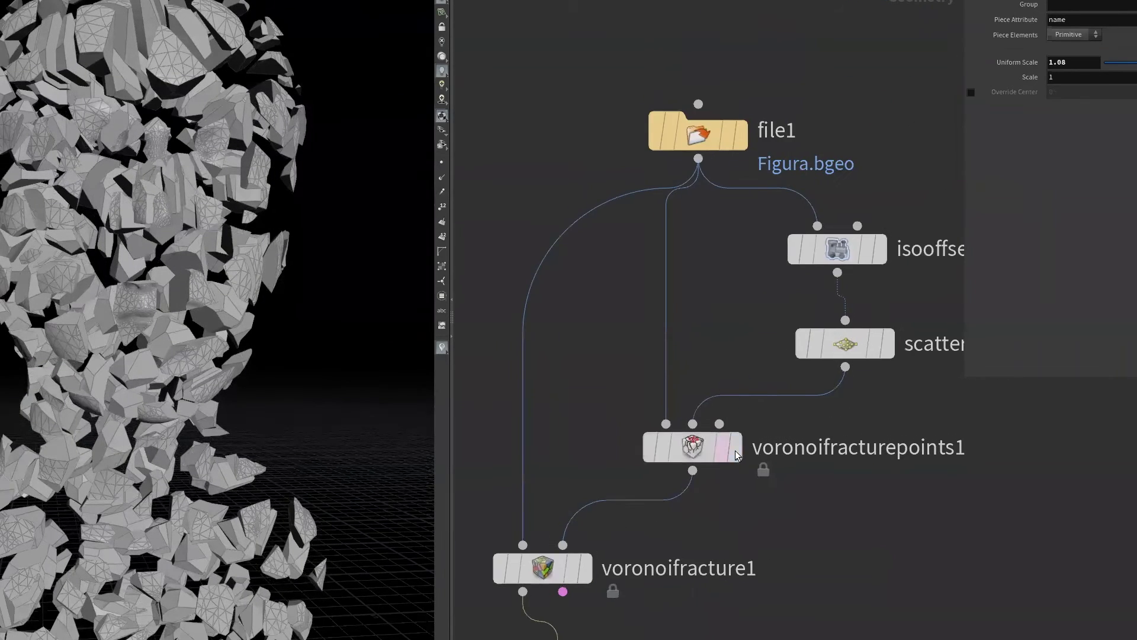
- Set scatter1's Force Total Count to 20 points
{"action": "left_click", "coordinate": [743, 387]}
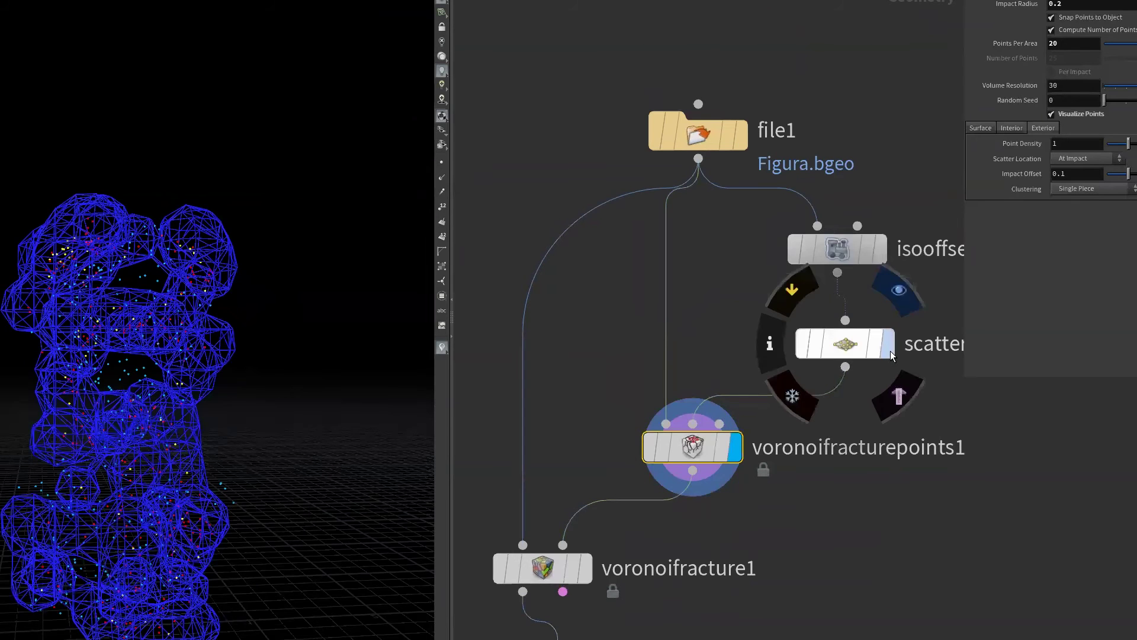
{"action": "left_click", "coordinate": [890, 350]}
{"action": "type", "text": "20"}
{"action": "key", "text": "Return"}
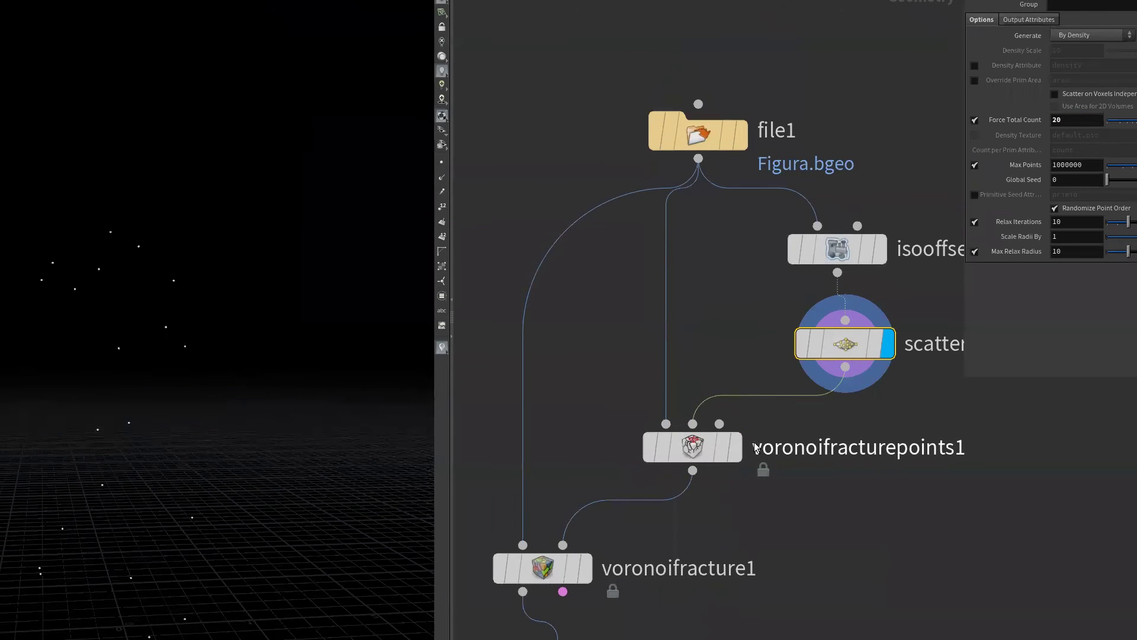
- Raise voronoifracturepoints1's Impact Radius to 0.3
{"action": "left_click", "coordinate": [735, 447]}
{"action": "middle_click_drag", "start_coordinate": [1027, 5], "coordinate": [1036, 7]}
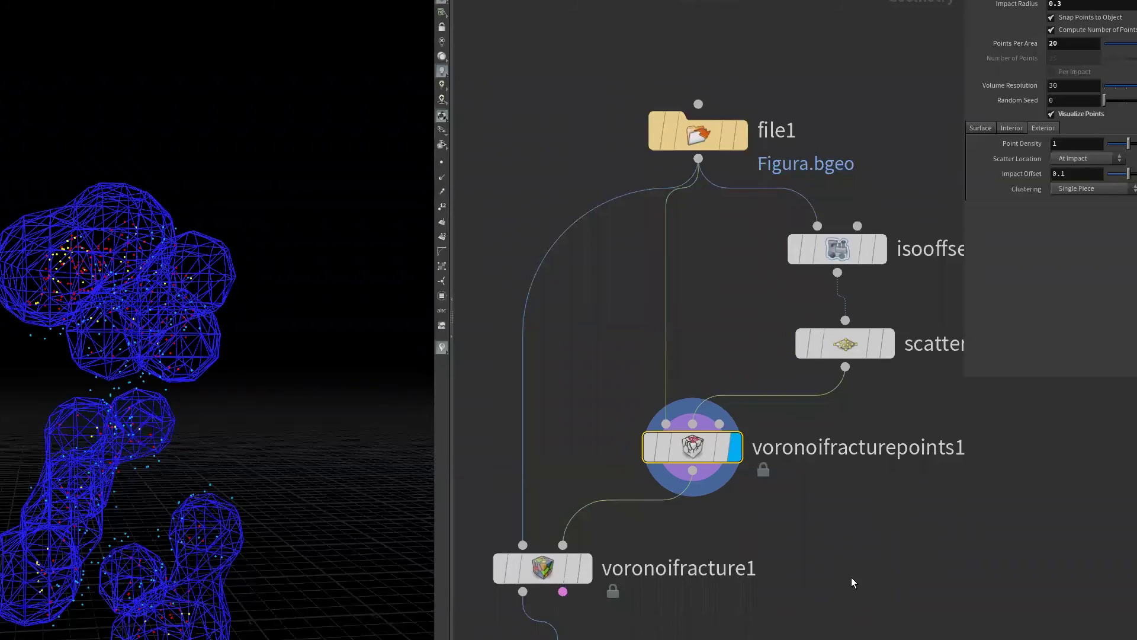
{"action": "middle_click_drag", "start_coordinate": [642, 574], "coordinate": [719, 370]}
{"action": "mouse_move", "coordinate": [634, 519]}
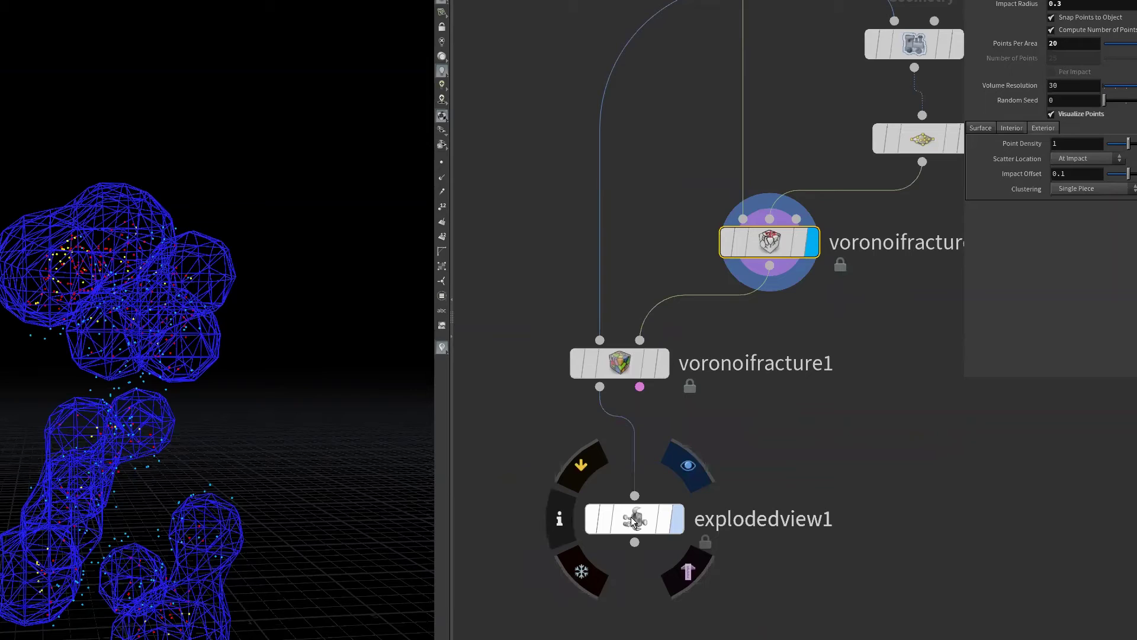
- Display explodedview1 again, inspect the multicoloured pieces, and select voronoifracture1
{"action": "left_click", "coordinate": [632, 521]}
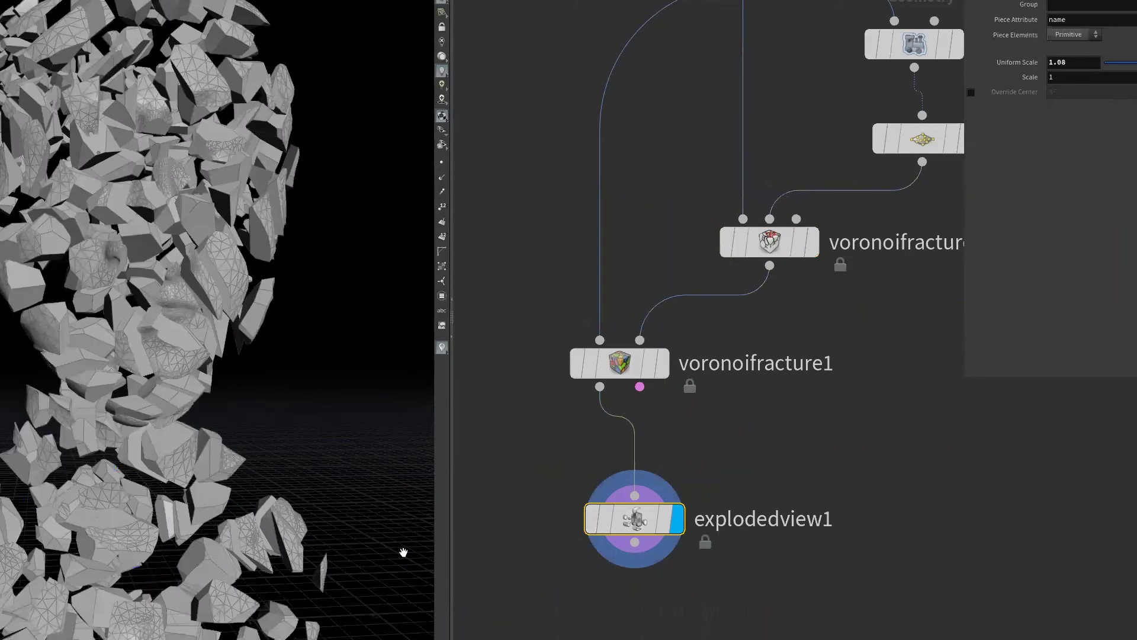
{"action": "middle_click_drag", "start_coordinate": [400, 548], "coordinate": [246, 419]}
{"action": "mouse_move", "coordinate": [213, 453]}
{"action": "left_mouse_down"}
{"action": "mouse_move", "coordinate": [174, 518]}
{"action": "mouse_move", "coordinate": [151, 265]}
{"action": "left_mouse_up"}
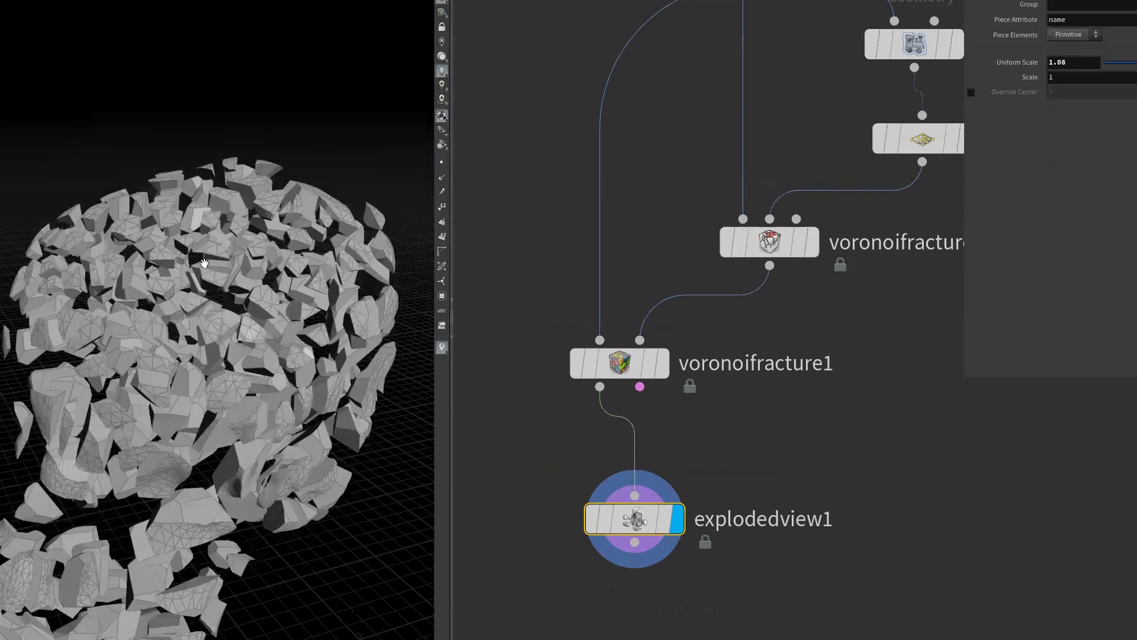
{"action": "scroll", "coordinate": [162, 439], "scroll_direction": "up", "scroll_amount": 5}
{"action": "scroll", "coordinate": [162, 440], "scroll_direction": "down", "scroll_amount": 5}
{"action": "left_click_drag", "start_coordinate": [162, 439], "coordinate": [196, 415]}
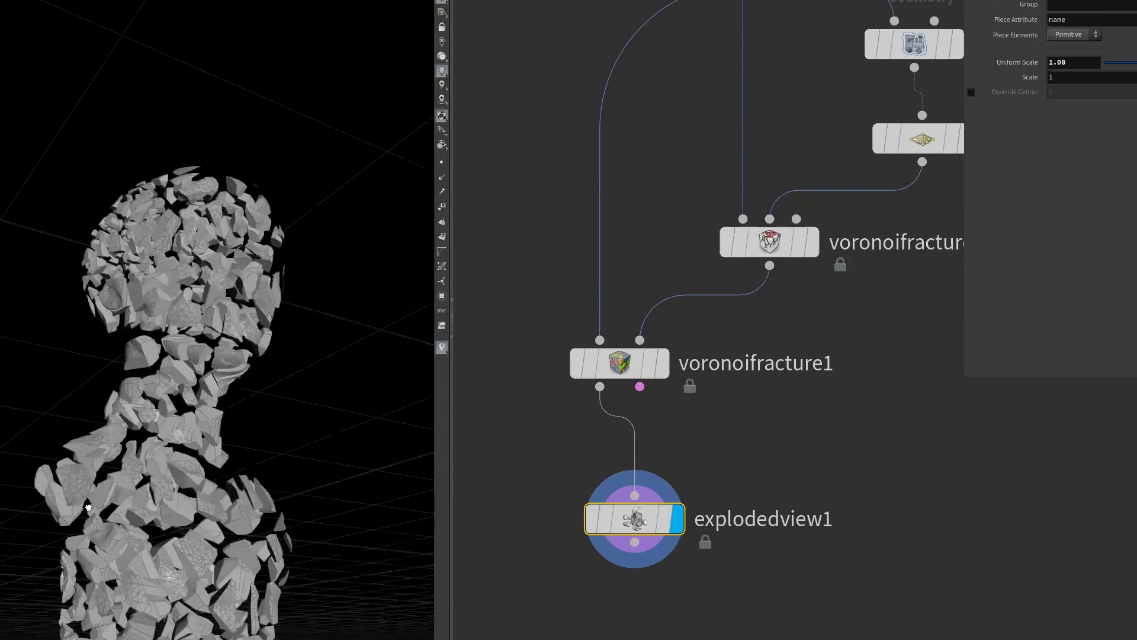
{"action": "left_click", "coordinate": [627, 365]}
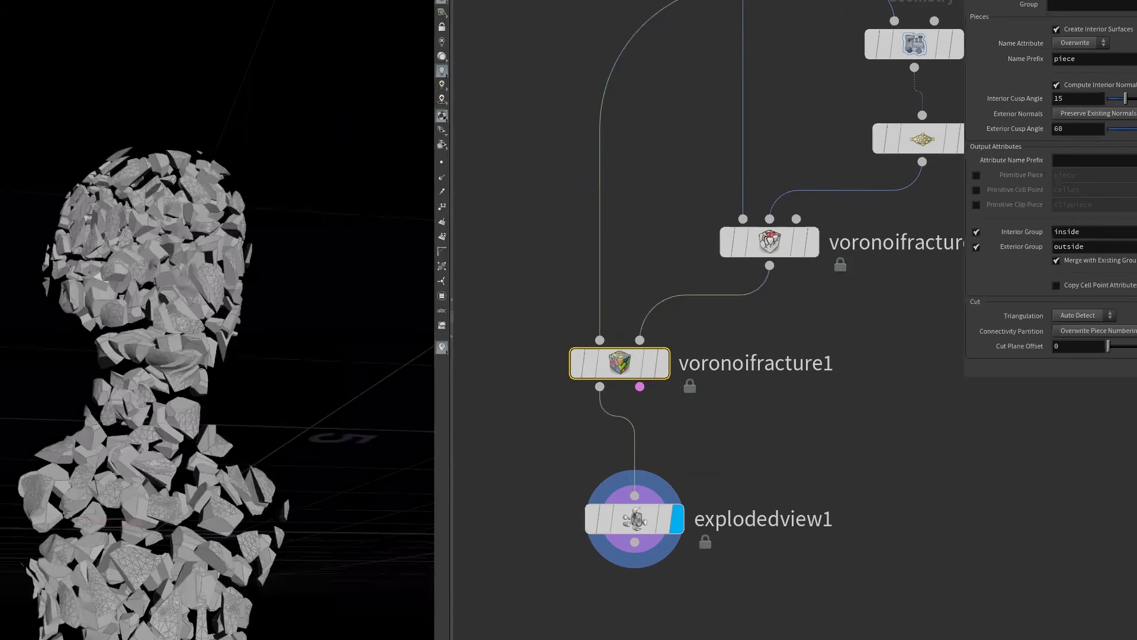
{"action": "left_click_drag", "start_coordinate": [331, 474], "coordinate": [274, 499]}
{"action": "scroll", "coordinate": [274, 499], "scroll_direction": "up", "scroll_amount": 3}
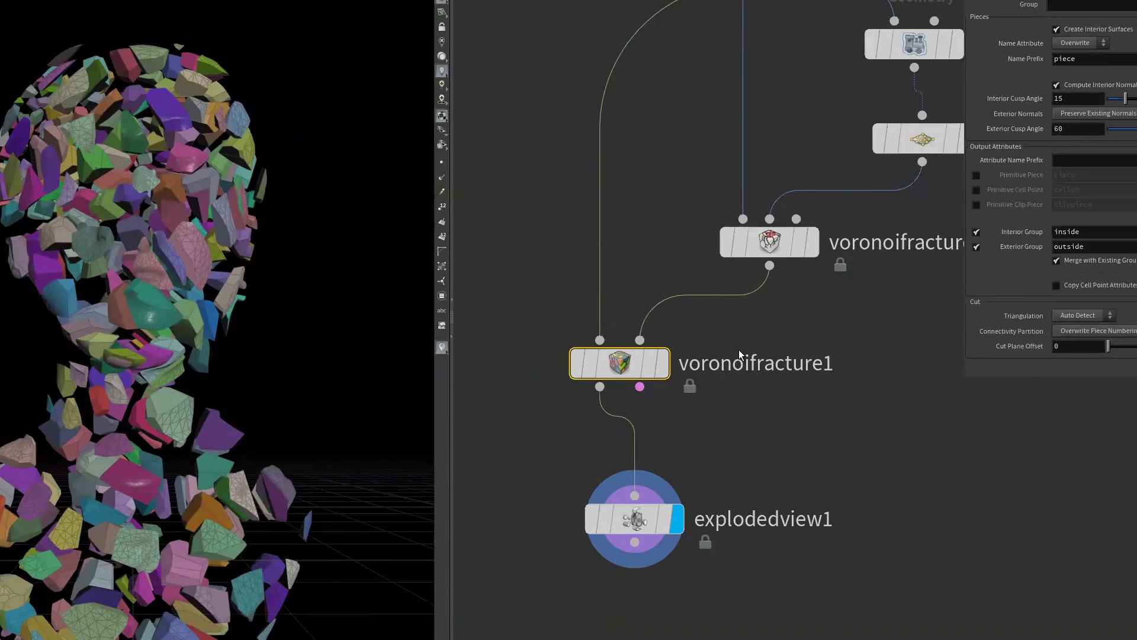
- Frame the whole network, then review the fracture-nodes slide and return to Houdini
{"action": "key", "text": "h"}
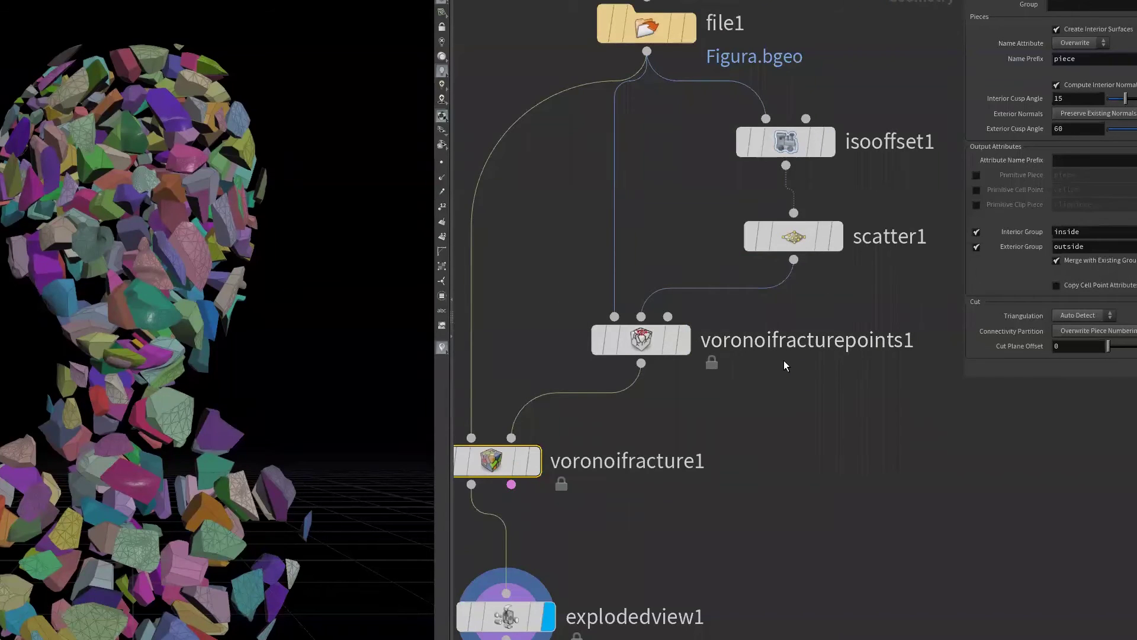
{"action": "key", "text": "alt+Tab"}
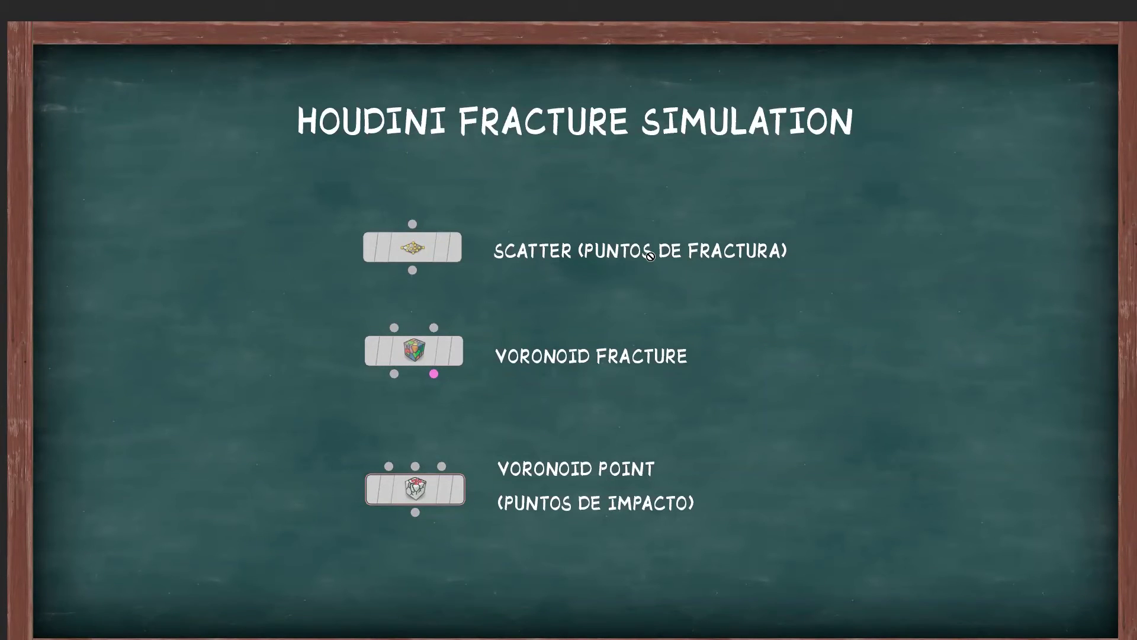
{"action": "key", "text": "alt+Tab"}
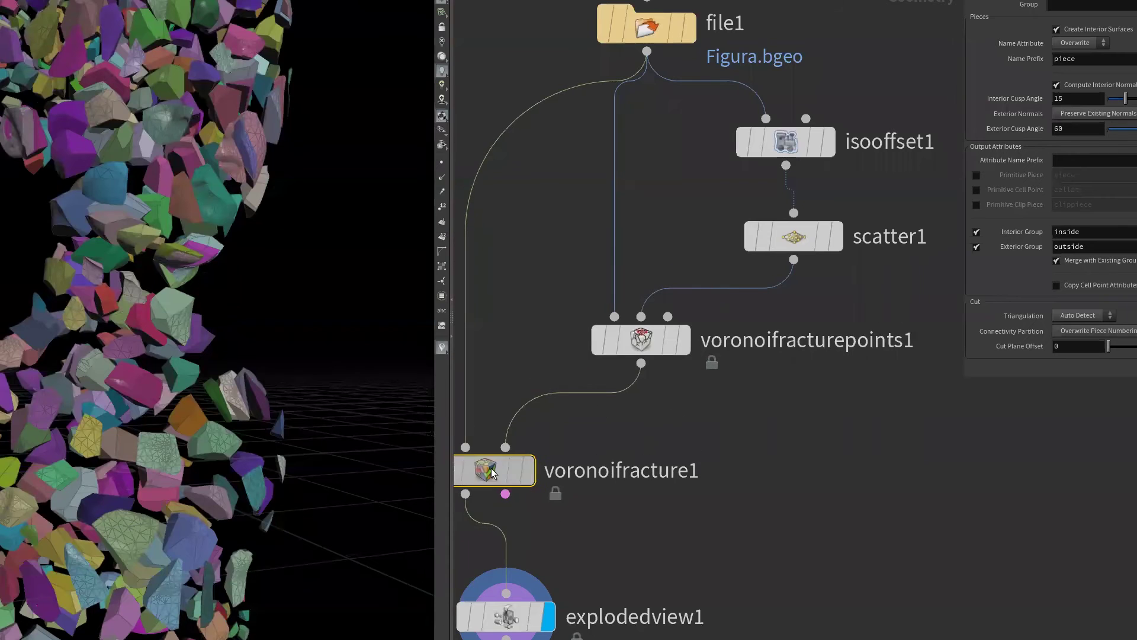
- Shift voronoifracture1 and explodedview1 left and down into a tidier layout
{"action": "middle_click_drag", "start_coordinate": [450, 504], "coordinate": [571, 472]}
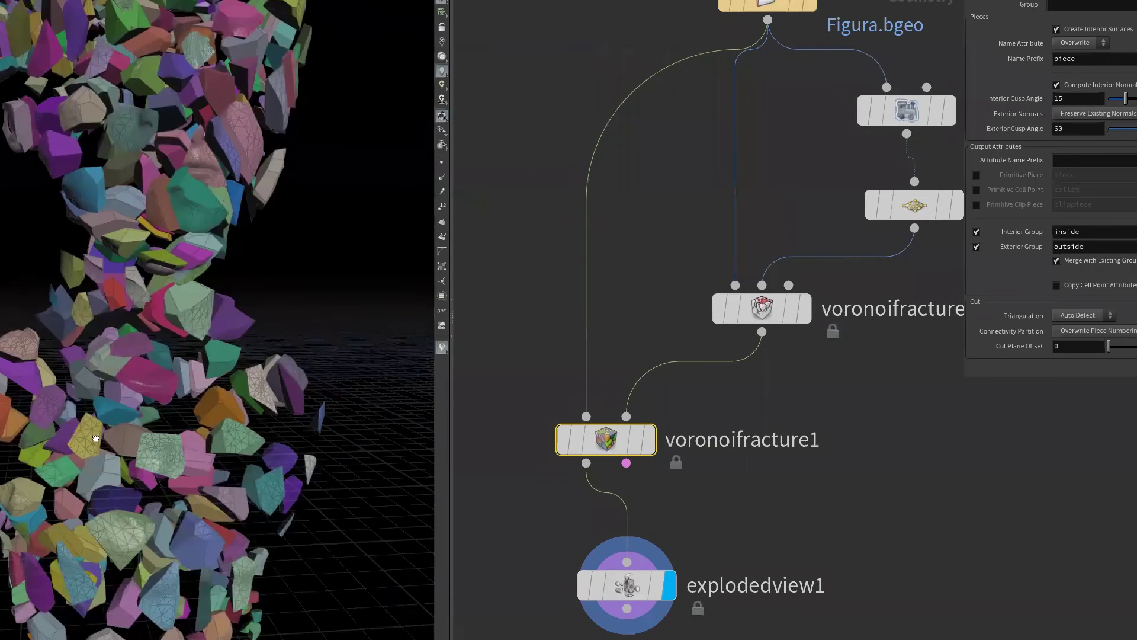
{"action": "left_click_drag", "start_coordinate": [619, 583], "coordinate": [607, 615]}
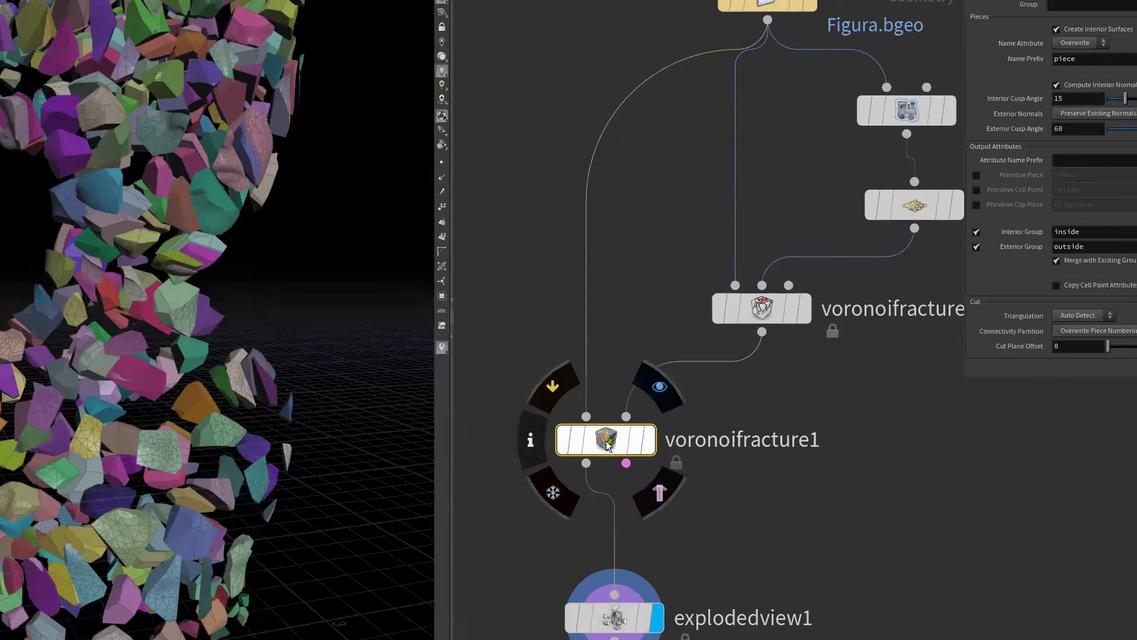
{"action": "left_click_drag", "start_coordinate": [607, 445], "coordinate": [572, 447]}
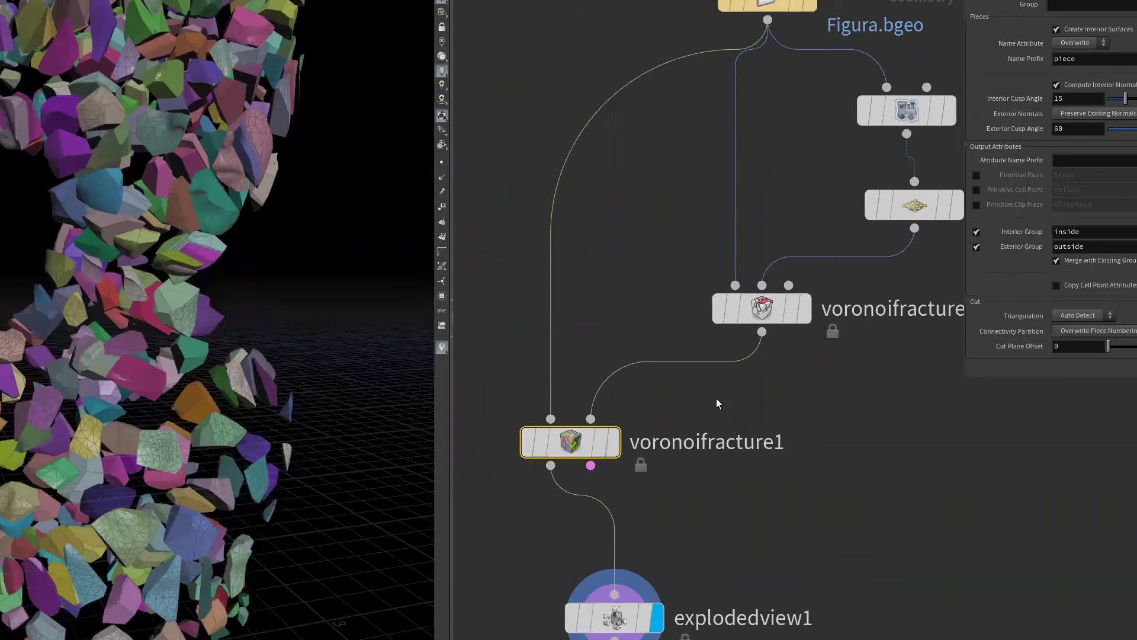
{"action": "middle_click_drag", "start_coordinate": [665, 439], "coordinate": [672, 373]}
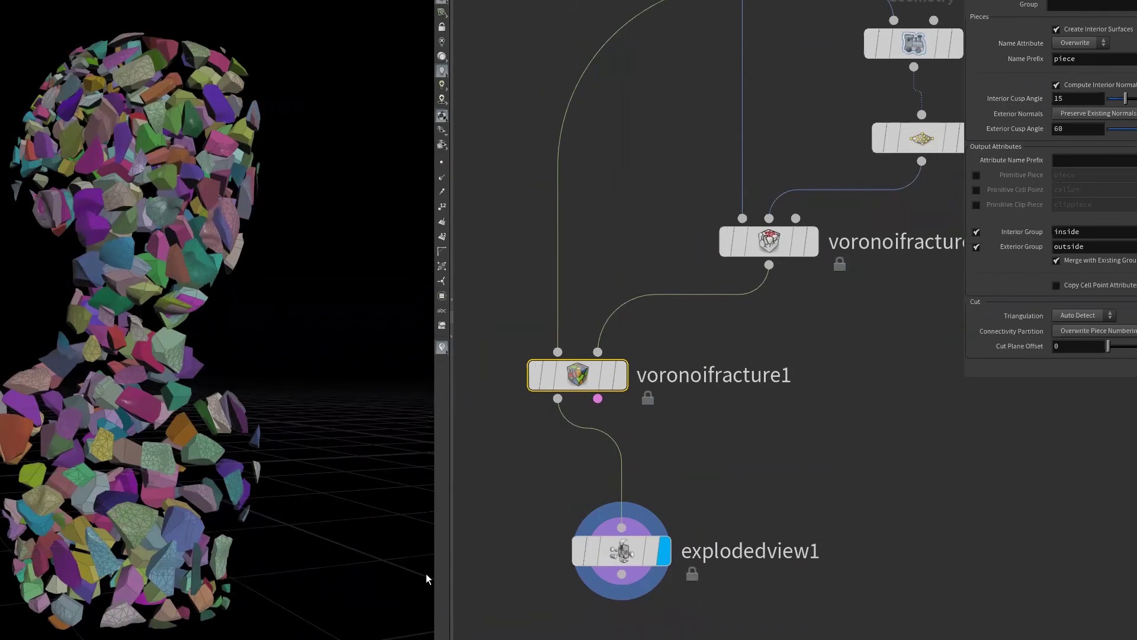
{"action": "left_click_drag", "start_coordinate": [621, 550], "coordinate": [595, 628]}
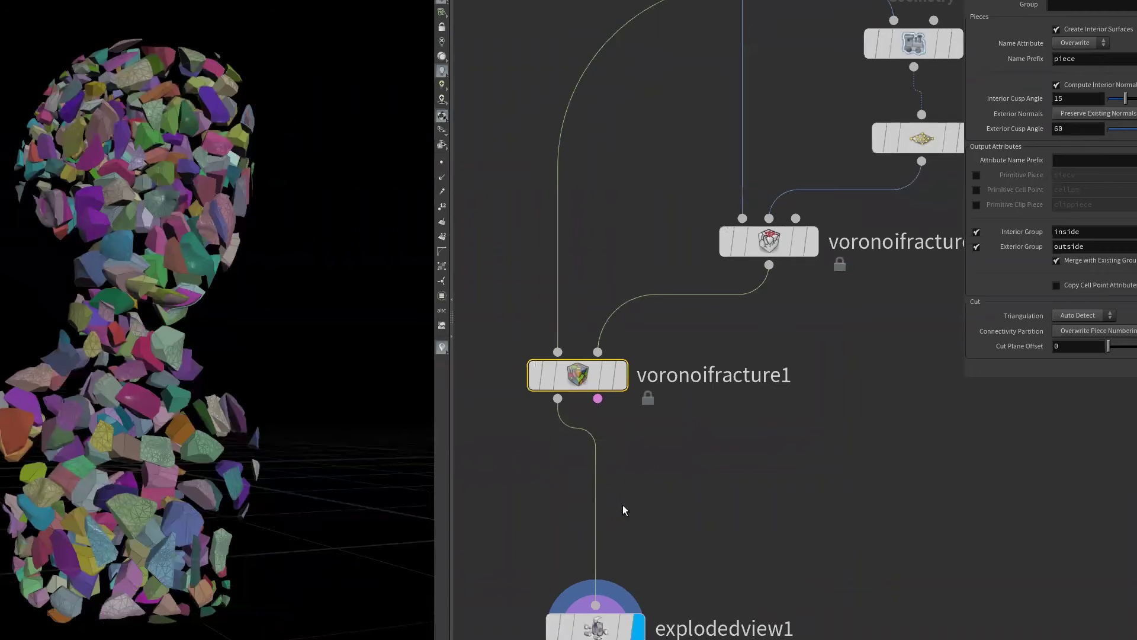
{"action": "left_click_drag", "start_coordinate": [577, 375], "coordinate": [555, 376]}
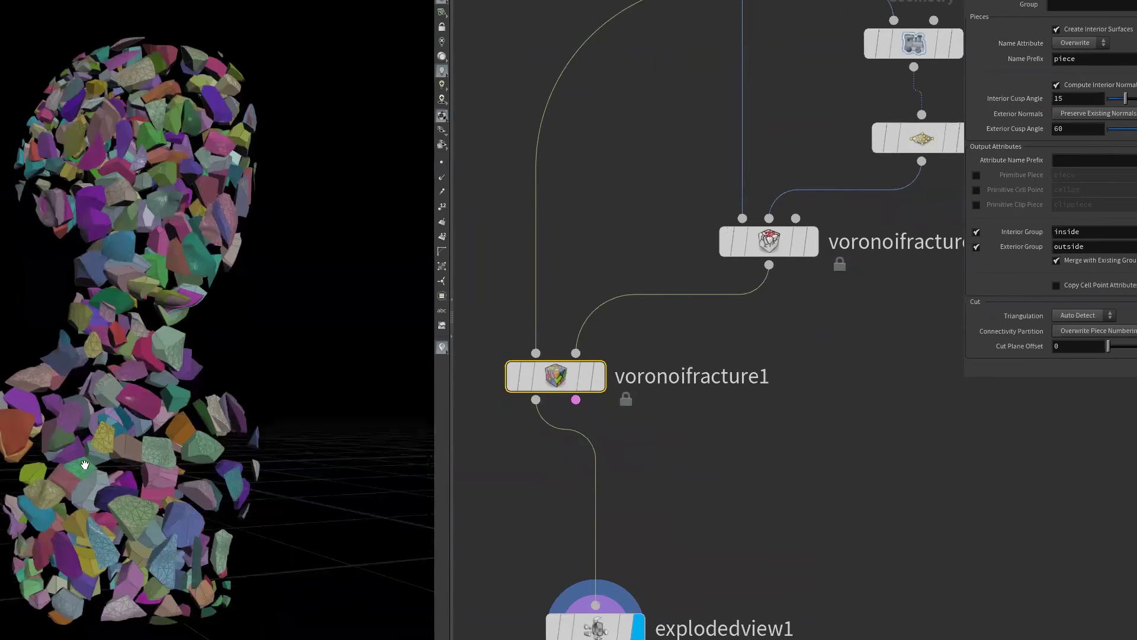
{"action": "scroll", "coordinate": [148, 376], "scroll_direction": "up", "scroll_amount": 3}
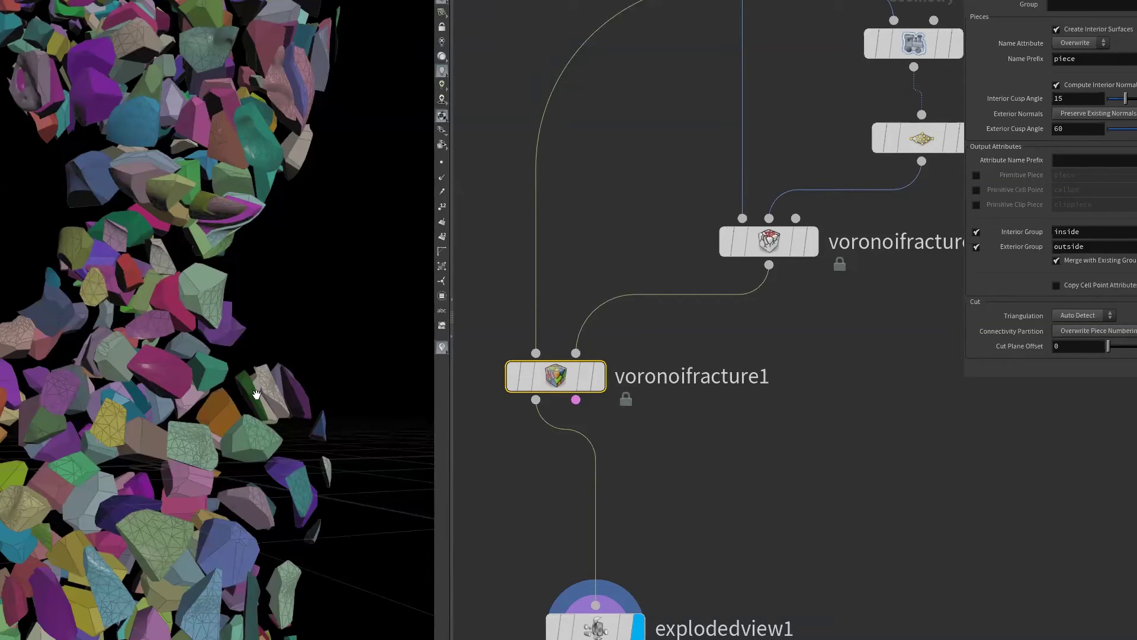
{"action": "middle_click_drag", "start_coordinate": [584, 545], "coordinate": [634, 417]}
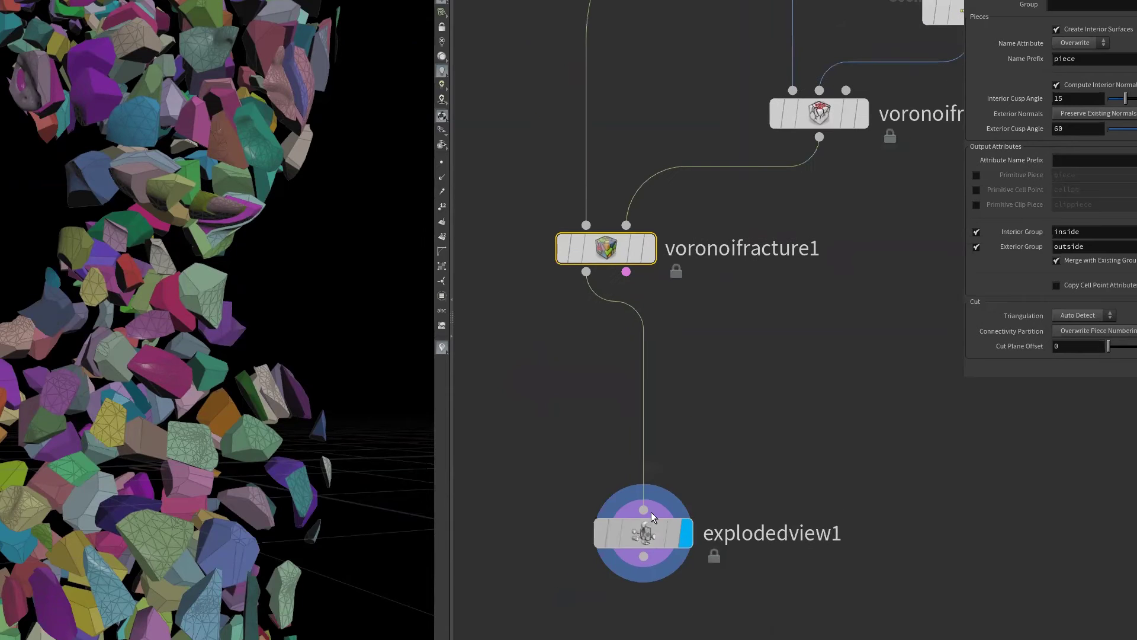
- Display voronoifracture1's un-exploded fractured bust
{"action": "left_click", "coordinate": [635, 253]}
{"action": "scroll", "coordinate": [251, 515], "scroll_direction": "up", "scroll_amount": 3}
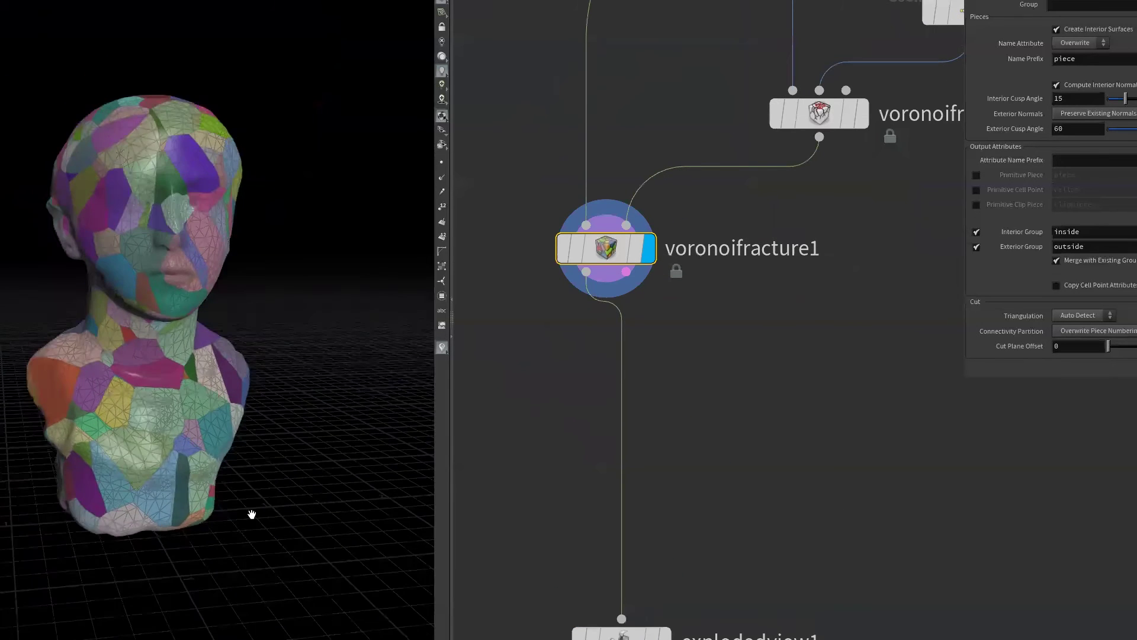
{"action": "scroll", "coordinate": [293, 487], "scroll_direction": "up", "scroll_amount": 3}
{"action": "scroll", "coordinate": [293, 487], "scroll_direction": "down", "scroll_amount": 2}
{"action": "middle_click_drag", "start_coordinate": [523, 456], "coordinate": [531, 474]}
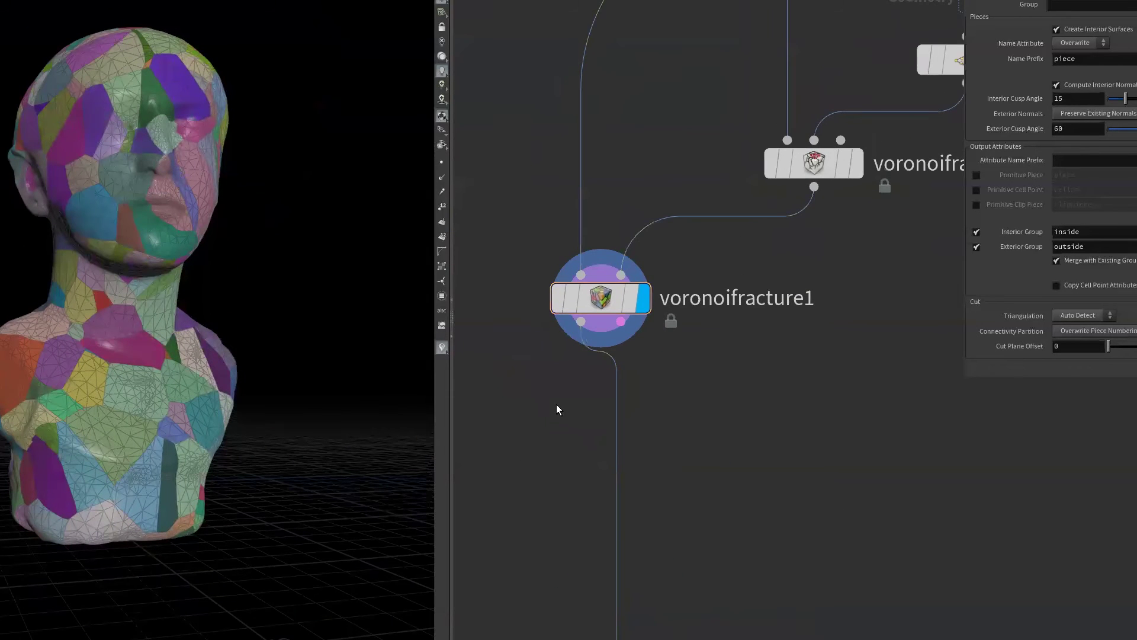
- Add an RBD Cluster node, rbdcluster1, below voronoifracture1
{"action": "key", "text": "Tab"}
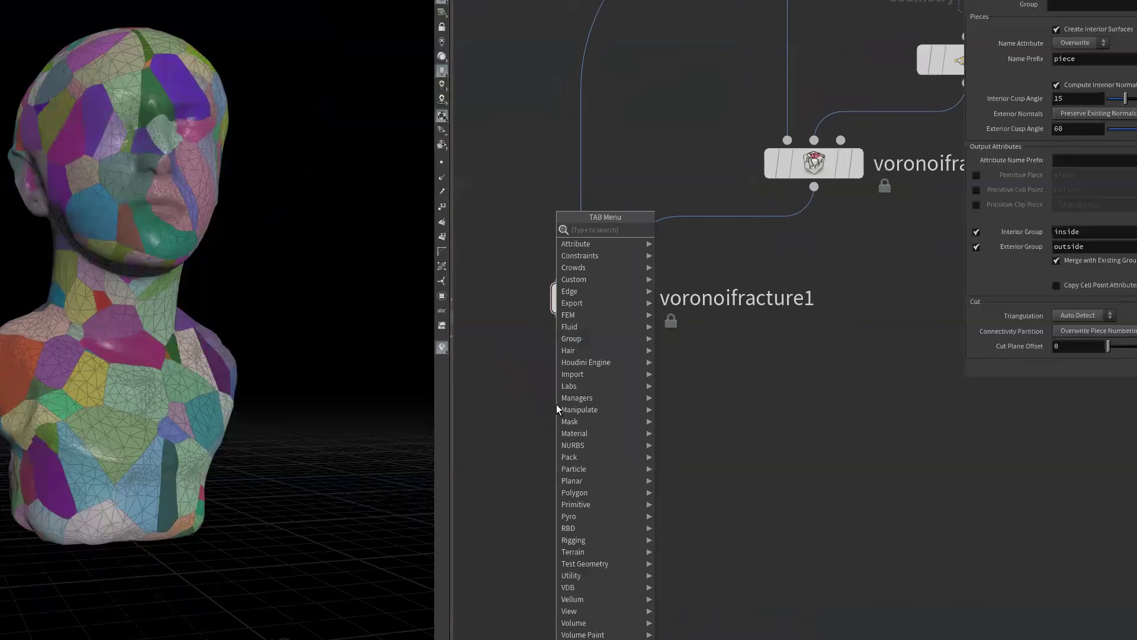
{"action": "type", "text": "clus"}
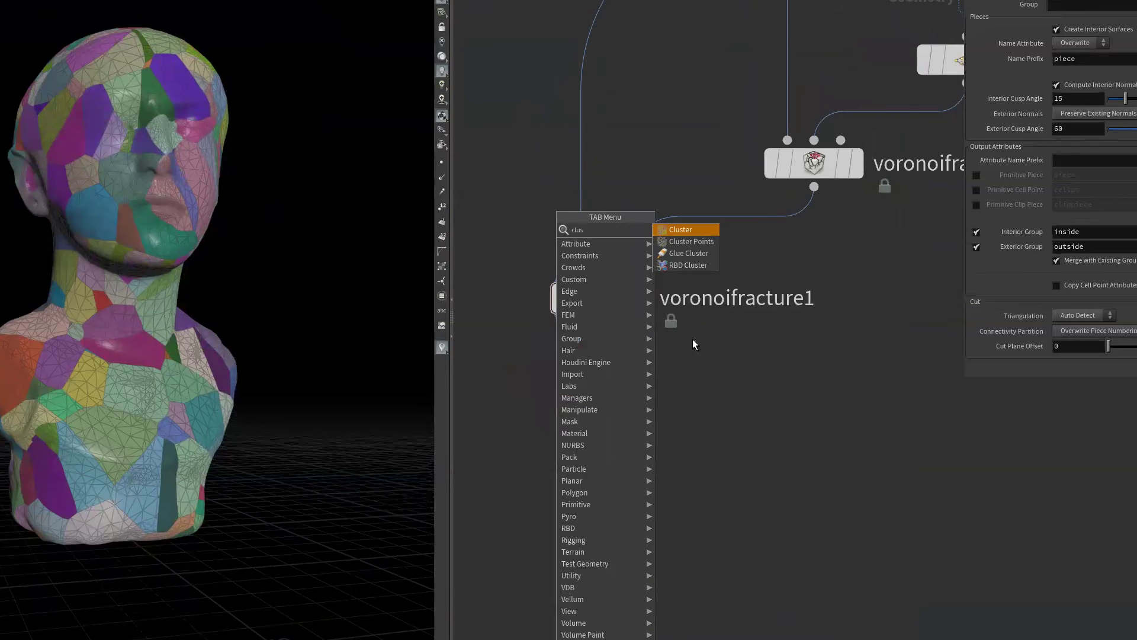
{"action": "left_click", "coordinate": [683, 265]}
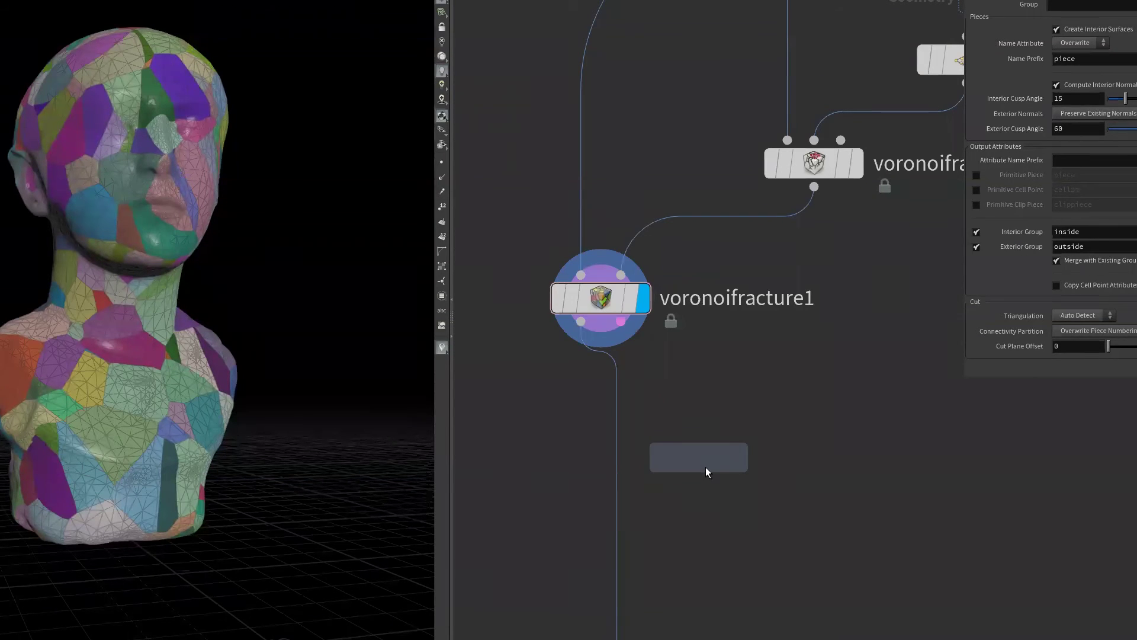
{"action": "left_click", "coordinate": [706, 467]}
{"action": "scroll", "coordinate": [738, 478], "scroll_direction": "up", "scroll_amount": 2}
{"action": "left_click_drag", "start_coordinate": [738, 427], "coordinate": [741, 456]}
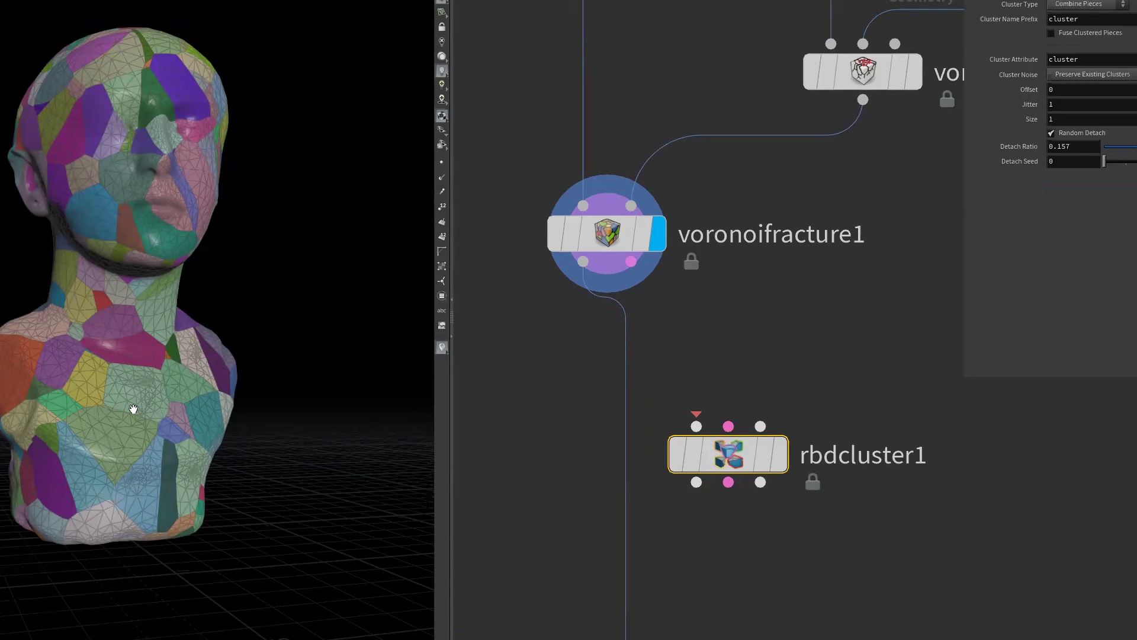
- Frame explodedview1 in the network and show the Houdini Fracture Simulation slide
{"action": "left_click_drag", "start_coordinate": [133, 408], "coordinate": [133, 408]}
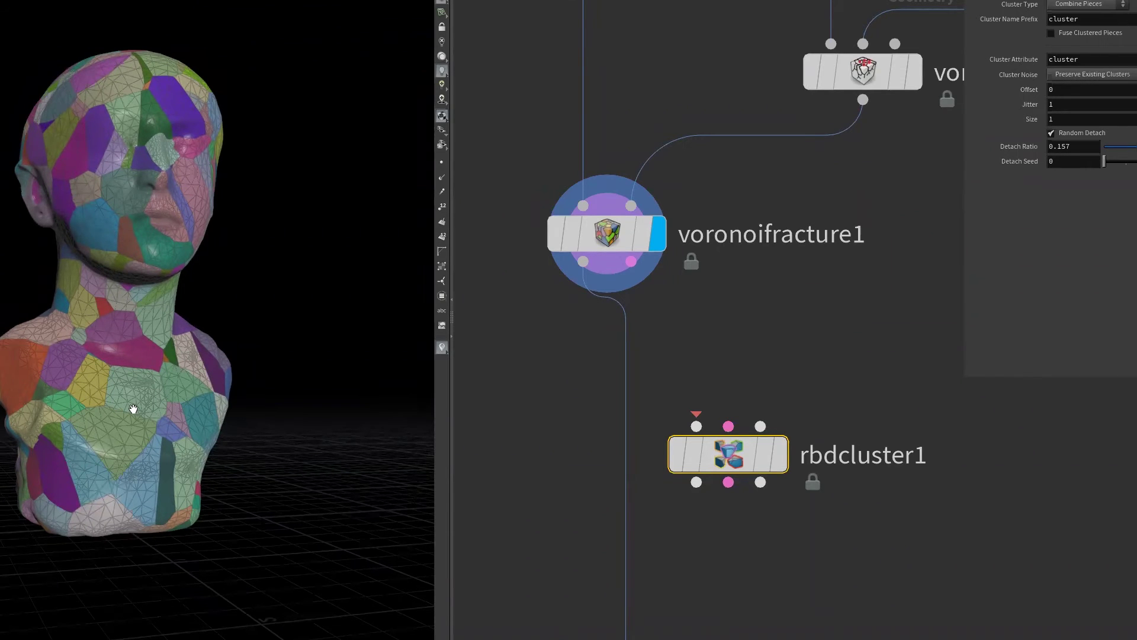
{"action": "key", "text": "l"}
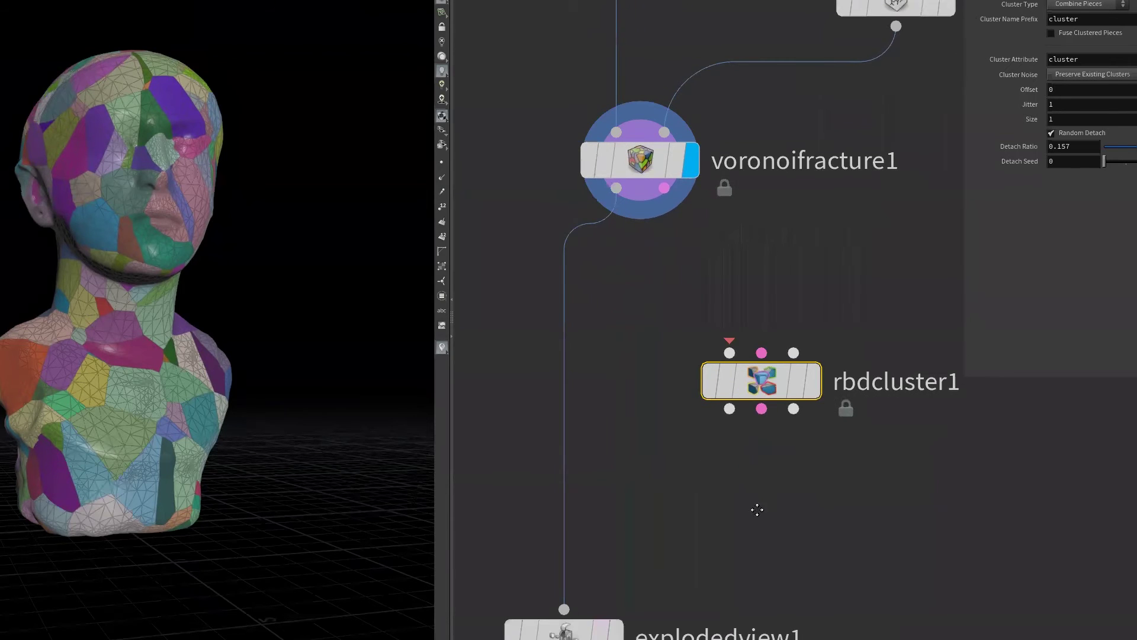
{"action": "key", "text": "alt+Tab"}
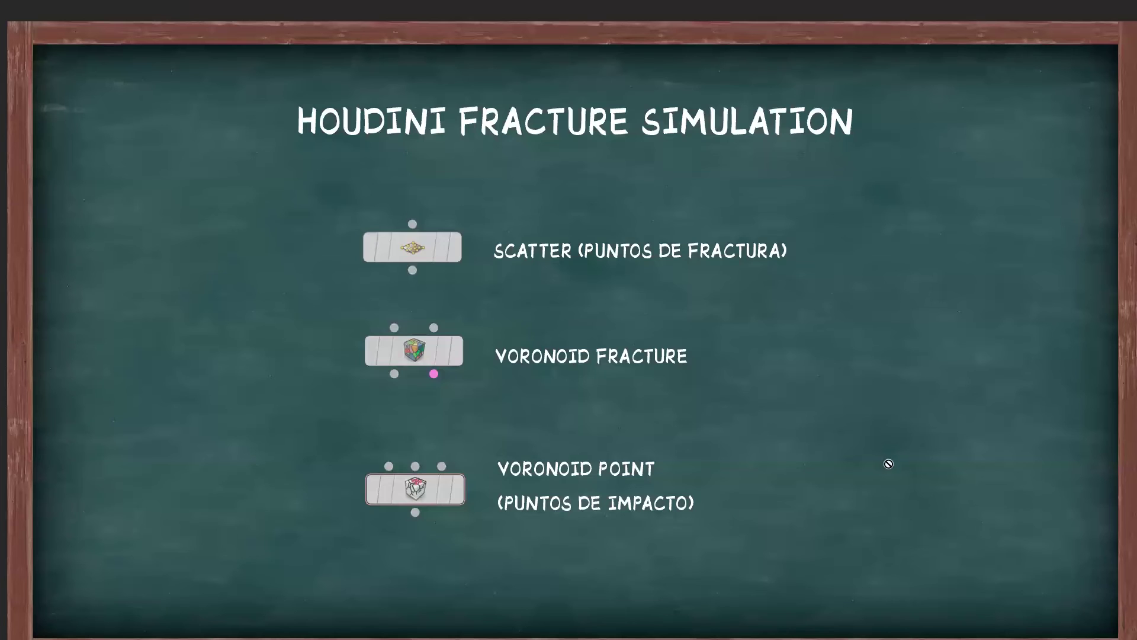
- Wire voronoifracture1's geometry and constraint outputs into rbdcluster1, feeding explodedview1
{"action": "key", "text": "alt+Tab"}
{"action": "mouse_move", "coordinate": [752, 408]}
{"action": "left_mouse_down"}
{"action": "mouse_move", "coordinate": [746, 426]}
{"action": "mouse_move", "coordinate": [661, 421]}
{"action": "mouse_move", "coordinate": [627, 213]}
{"action": "left_mouse_up"}
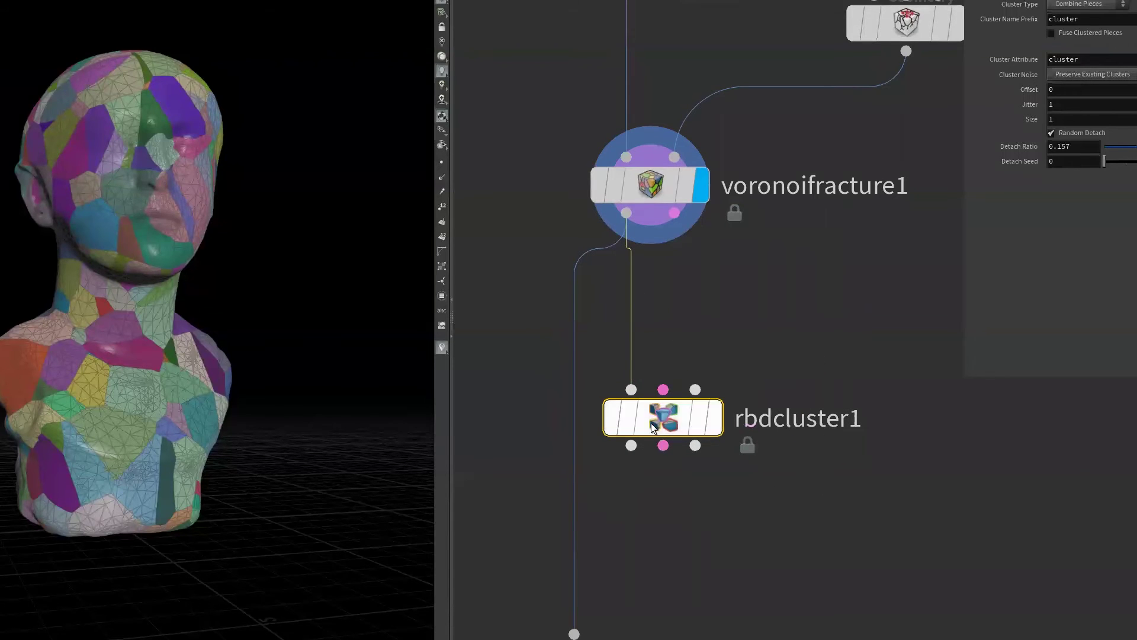
{"action": "left_click_drag", "start_coordinate": [668, 412], "coordinate": [658, 415]}
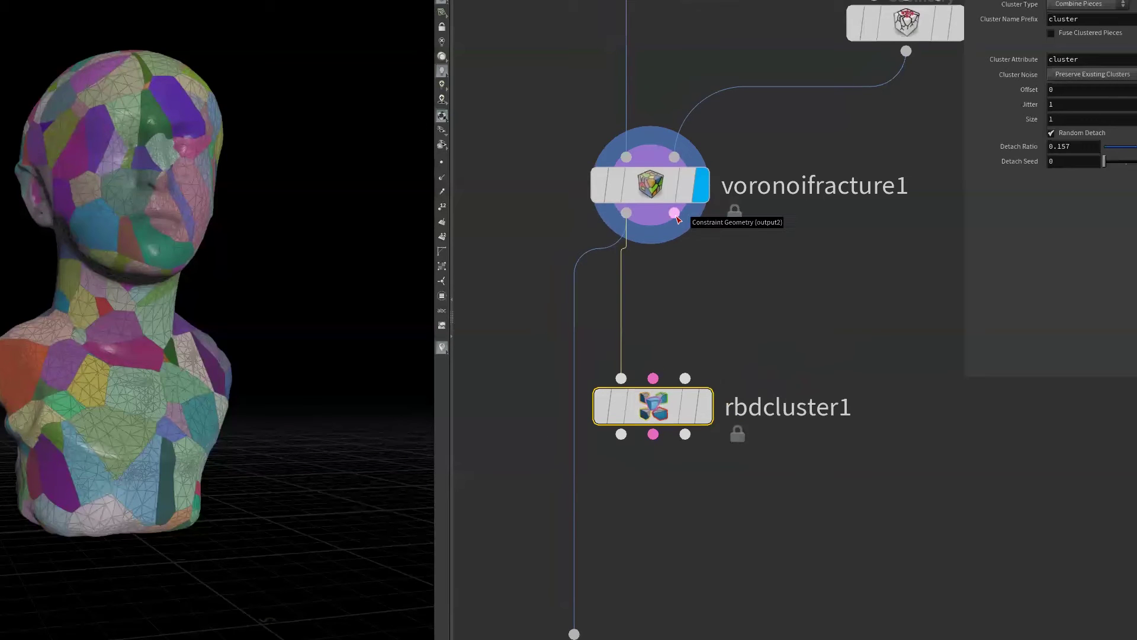
{"action": "left_click_drag", "start_coordinate": [674, 212], "coordinate": [653, 378]}
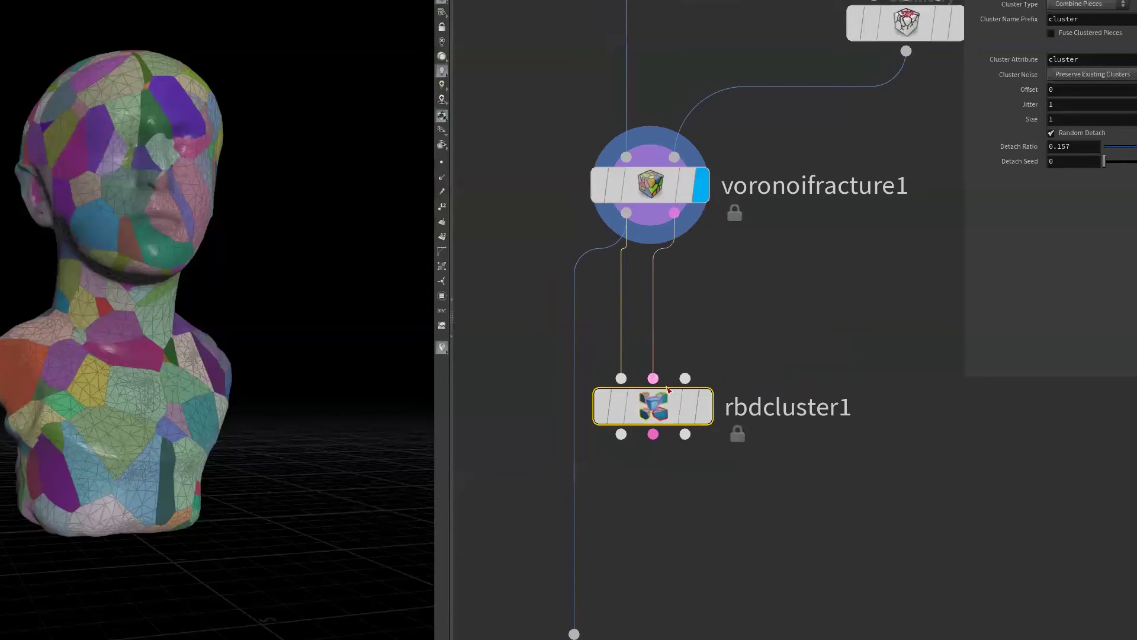
{"action": "left_click_drag", "start_coordinate": [574, 633], "coordinate": [636, 394]}
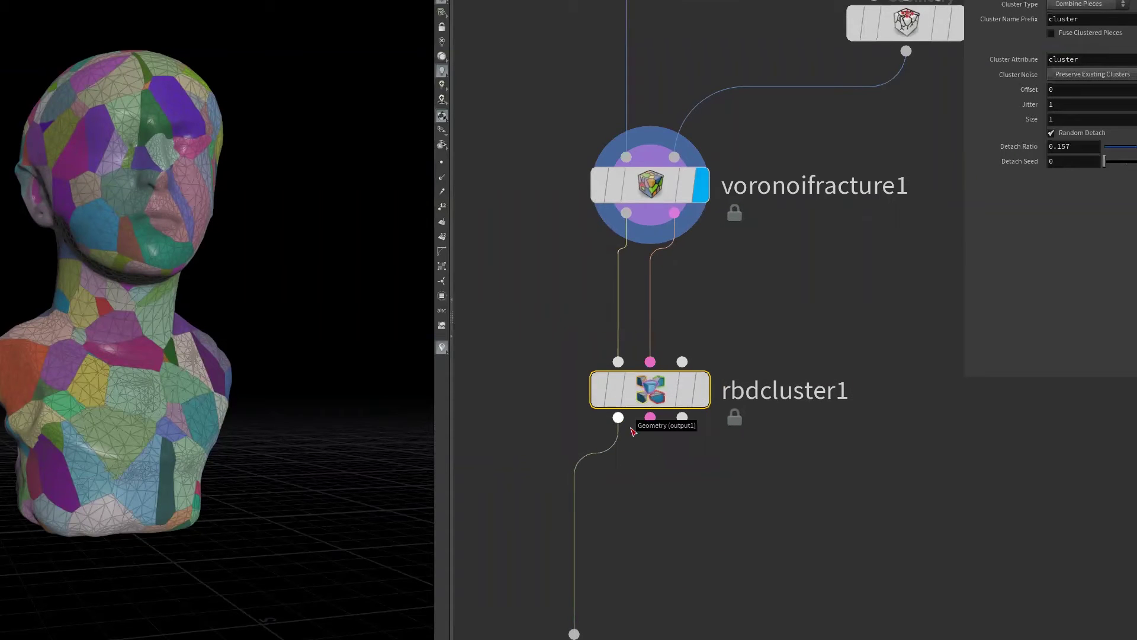
- Display rbdcluster1's merged clusters and compare them with the unclustered fracture pieces
{"action": "mouse_move", "coordinate": [657, 391]}
{"action": "left_click", "coordinate": [700, 405]}
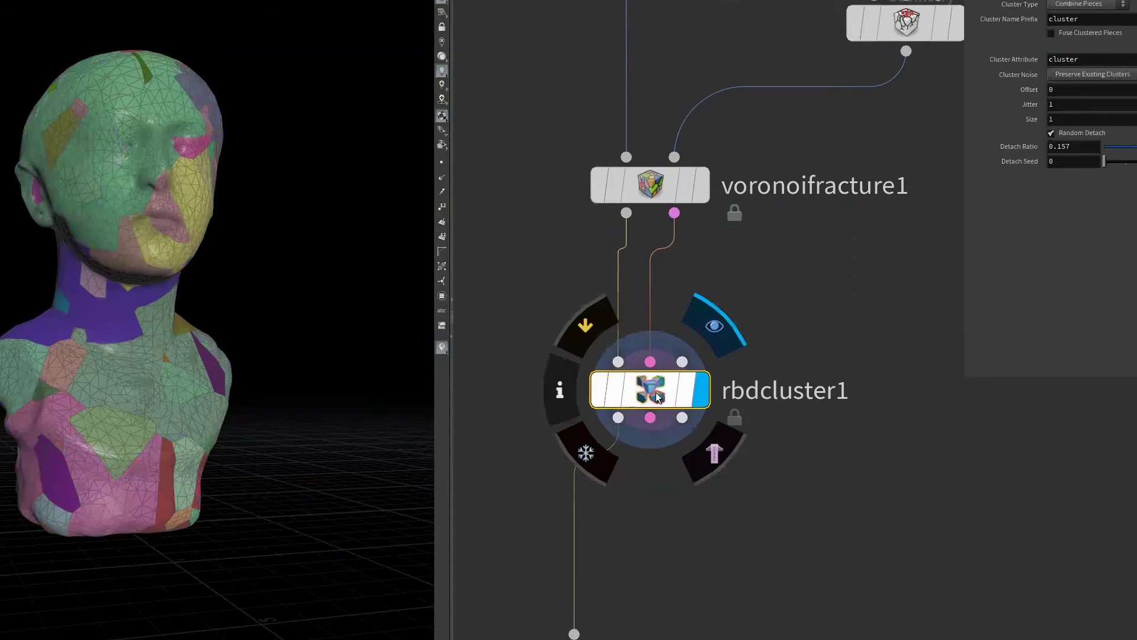
{"action": "mouse_move", "coordinate": [236, 501]}
{"action": "left_mouse_down"}
{"action": "mouse_move", "coordinate": [216, 541]}
{"action": "mouse_move", "coordinate": [302, 557]}
{"action": "mouse_move", "coordinate": [218, 549]}
{"action": "mouse_move", "coordinate": [208, 559]}
{"action": "left_mouse_up"}
{"action": "middle_click_drag", "start_coordinate": [726, 561], "coordinate": [705, 619]}
{"action": "mouse_move", "coordinate": [157, 401]}
{"action": "right_mouse_down"}
{"action": "mouse_move", "coordinate": [244, 432]}
{"action": "mouse_move", "coordinate": [229, 464]}
{"action": "right_mouse_up"}
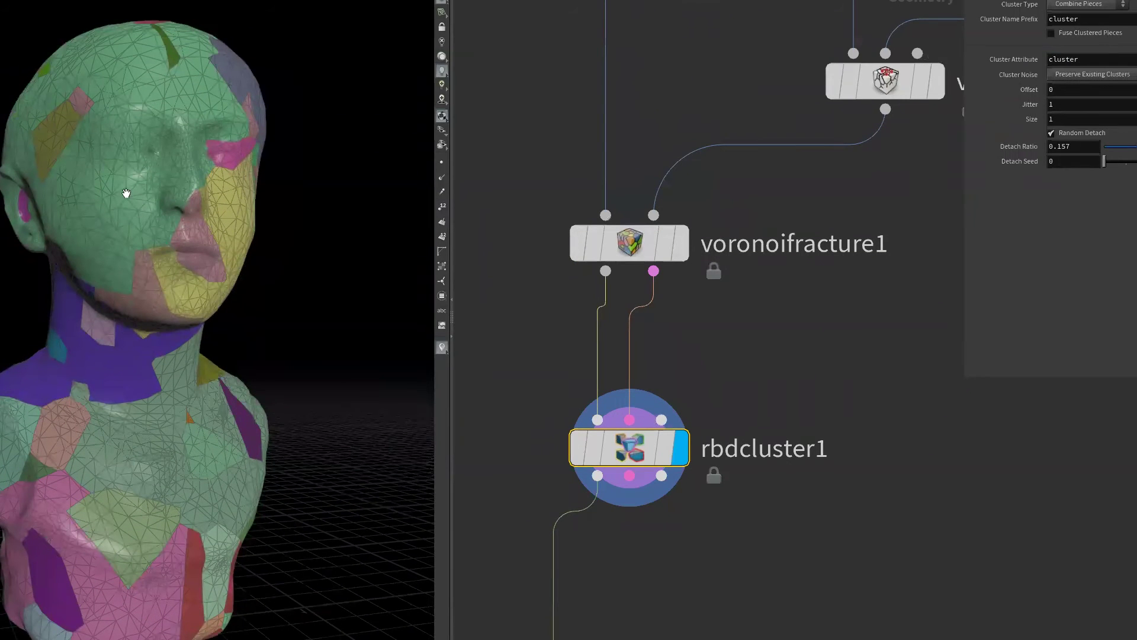
{"action": "middle_click_drag", "start_coordinate": [695, 580], "coordinate": [702, 544]}
{"action": "left_click", "coordinate": [652, 207]}
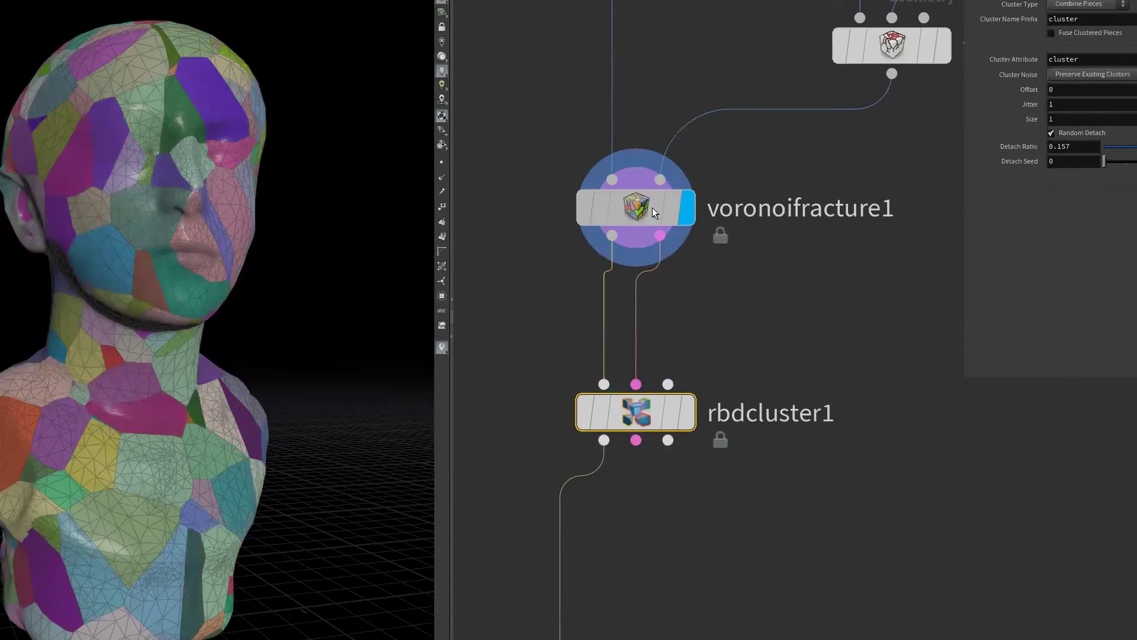
{"action": "left_click", "coordinate": [656, 412]}
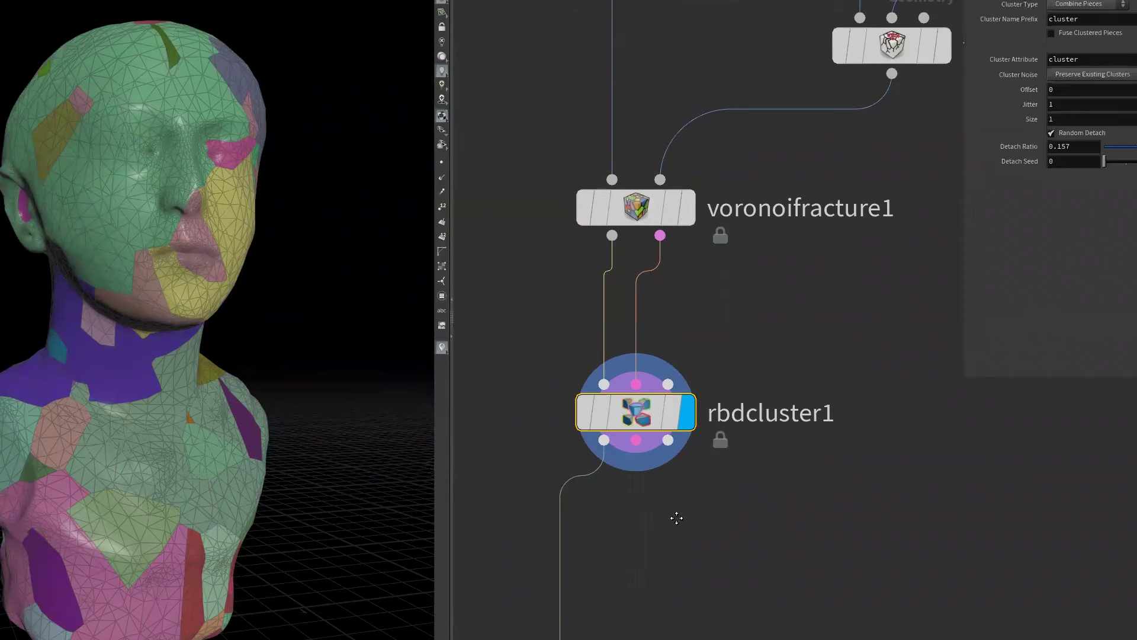
{"action": "middle_click_drag", "start_coordinate": [616, 636], "coordinate": [630, 581]}
{"action": "left_click", "coordinate": [629, 582]}
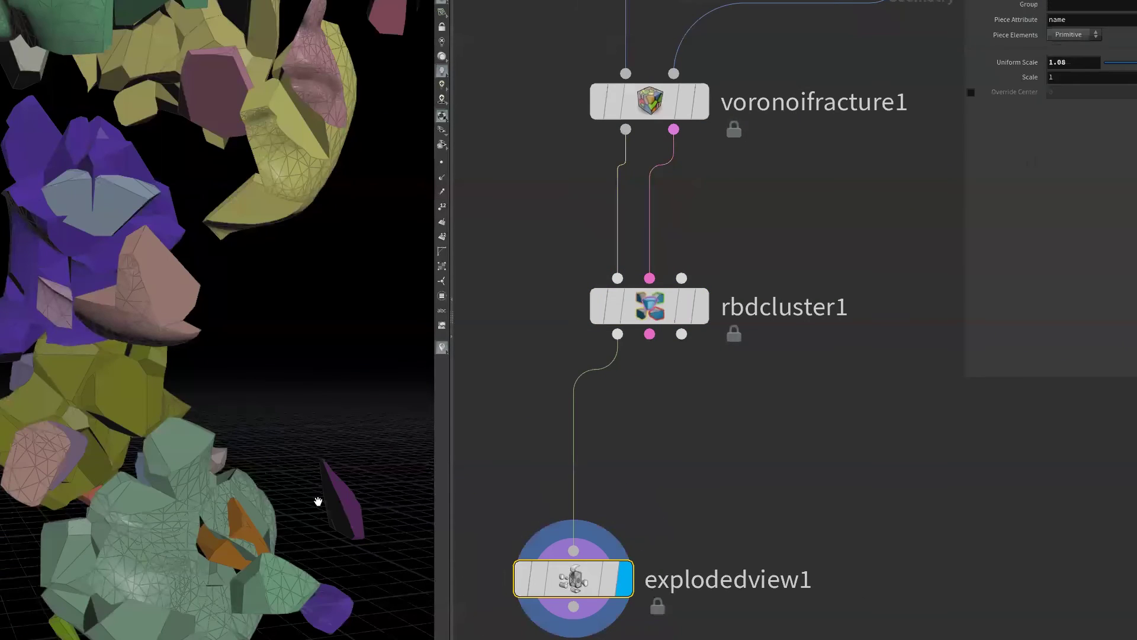
{"action": "left_click_drag", "start_coordinate": [124, 465], "coordinate": [273, 172]}
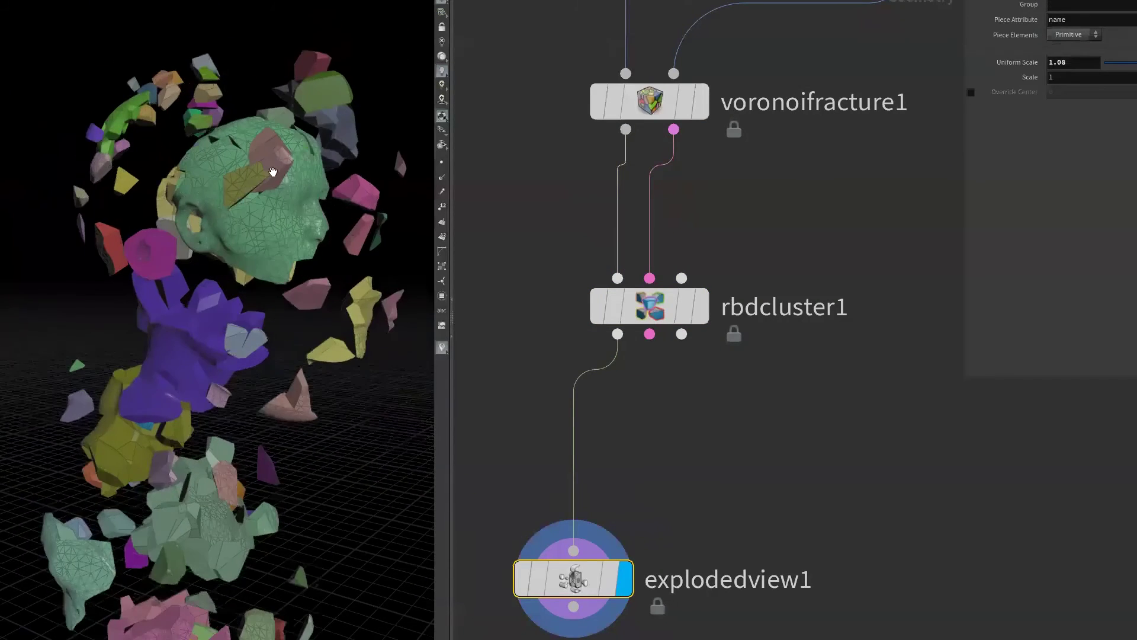
{"action": "mouse_move", "coordinate": [198, 342]}
{"action": "left_mouse_down"}
{"action": "mouse_move", "coordinate": [406, 340]}
{"action": "mouse_move", "coordinate": [188, 337]}
{"action": "mouse_move", "coordinate": [246, 205]}
{"action": "left_mouse_up"}
{"action": "mouse_move", "coordinate": [229, 329]}
{"action": "left_mouse_down"}
{"action": "mouse_move", "coordinate": [254, 233]}
{"action": "mouse_move", "coordinate": [217, 99]}
{"action": "left_mouse_up"}
{"action": "mouse_move", "coordinate": [123, 340]}
{"action": "left_mouse_down"}
{"action": "mouse_move", "coordinate": [91, 284]}
{"action": "mouse_move", "coordinate": [208, 419]}
{"action": "mouse_move", "coordinate": [254, 431]}
{"action": "mouse_move", "coordinate": [183, 437]}
{"action": "mouse_move", "coordinate": [206, 444]}
{"action": "left_mouse_up"}
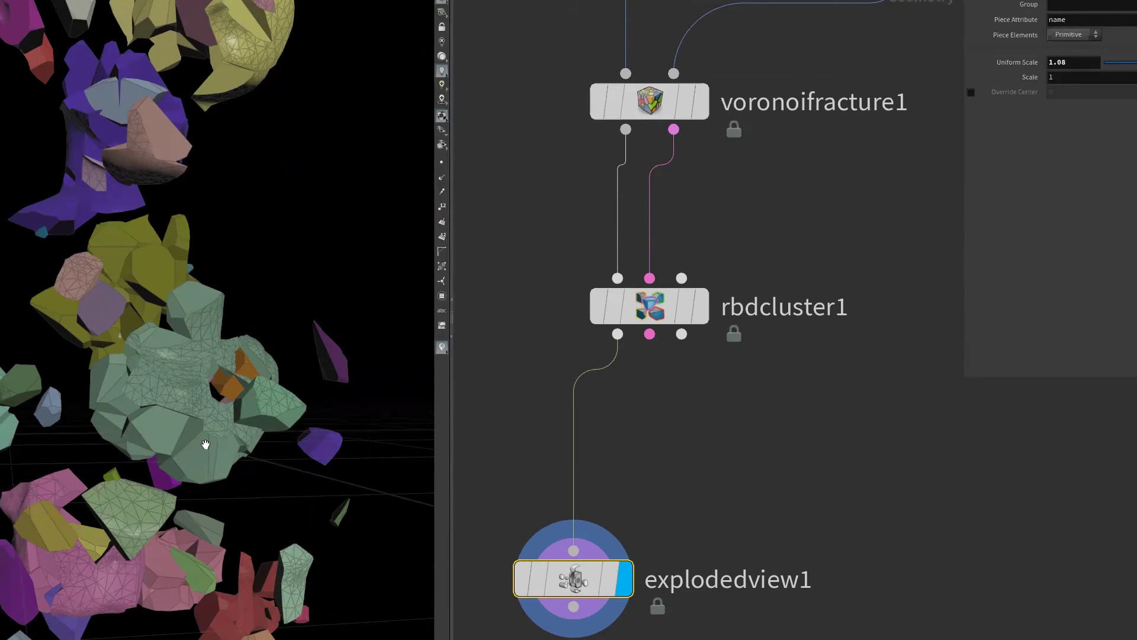
{"action": "mouse_move", "coordinate": [209, 470]}
{"action": "left_mouse_down"}
{"action": "mouse_move", "coordinate": [106, 460]}
{"action": "mouse_move", "coordinate": [98, 472]}
{"action": "left_mouse_up"}
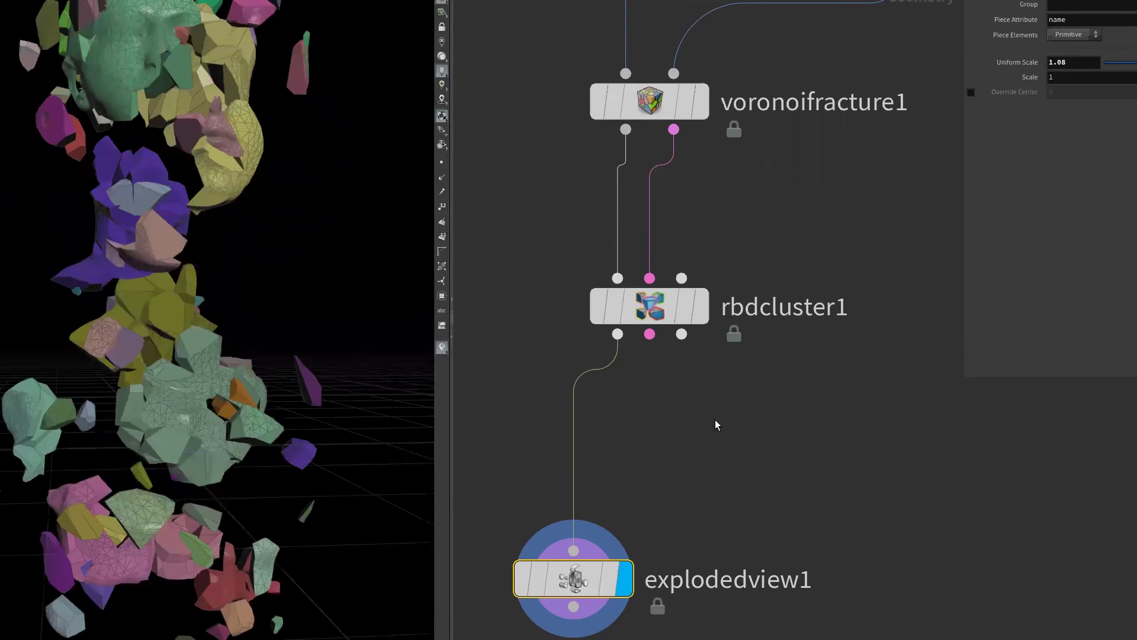
{"action": "left_click_drag", "start_coordinate": [184, 423], "coordinate": [151, 264]}
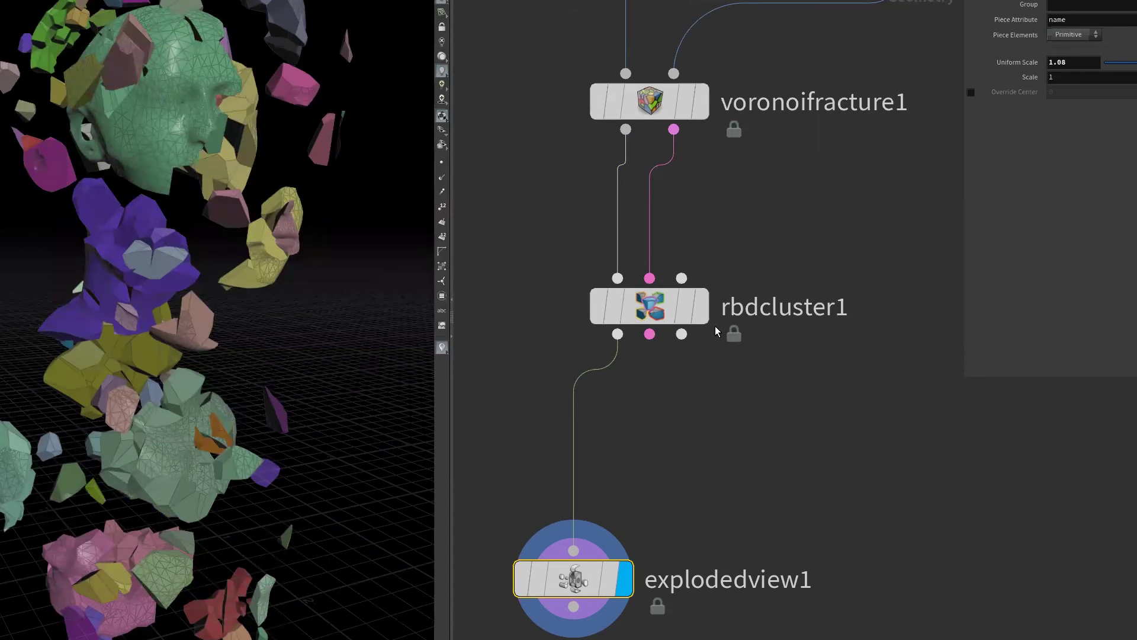
{"action": "left_click", "coordinate": [700, 305]}
{"action": "left_click", "coordinate": [648, 306]}
- Widen the parameter pane and set rbdcluster1's cluster Size to 0.2
{"action": "middle_click_drag", "start_coordinate": [818, 436], "coordinate": [806, 474]}
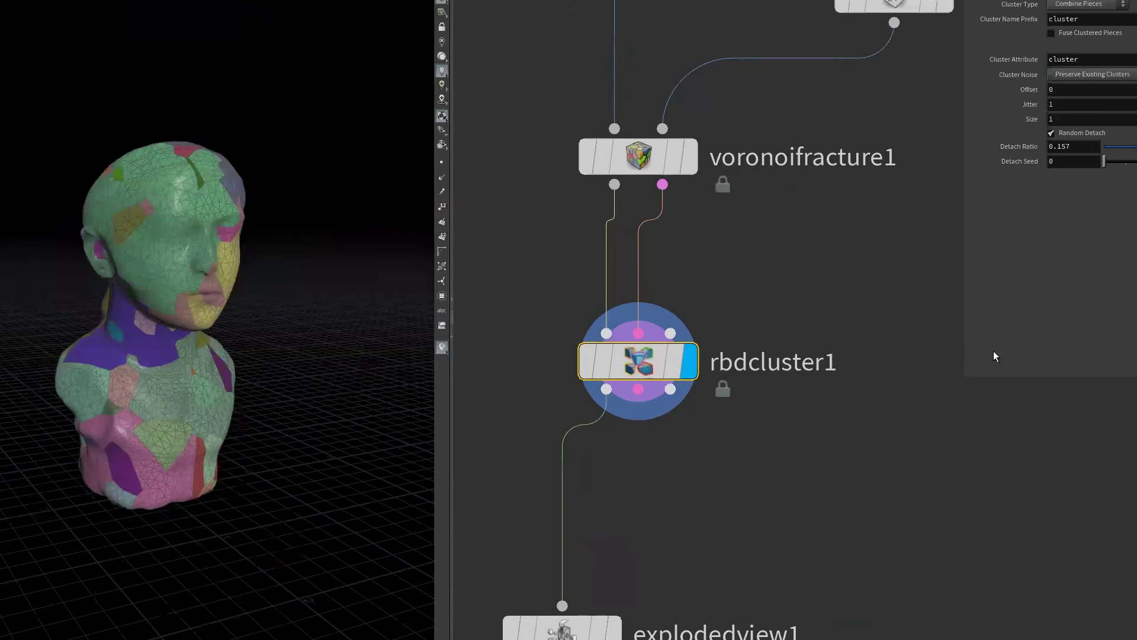
{"action": "mouse_move", "coordinate": [963, 378]}
{"action": "left_mouse_down"}
{"action": "mouse_move", "coordinate": [893, 286]}
{"action": "mouse_move", "coordinate": [856, 283]}
{"action": "left_mouse_up"}
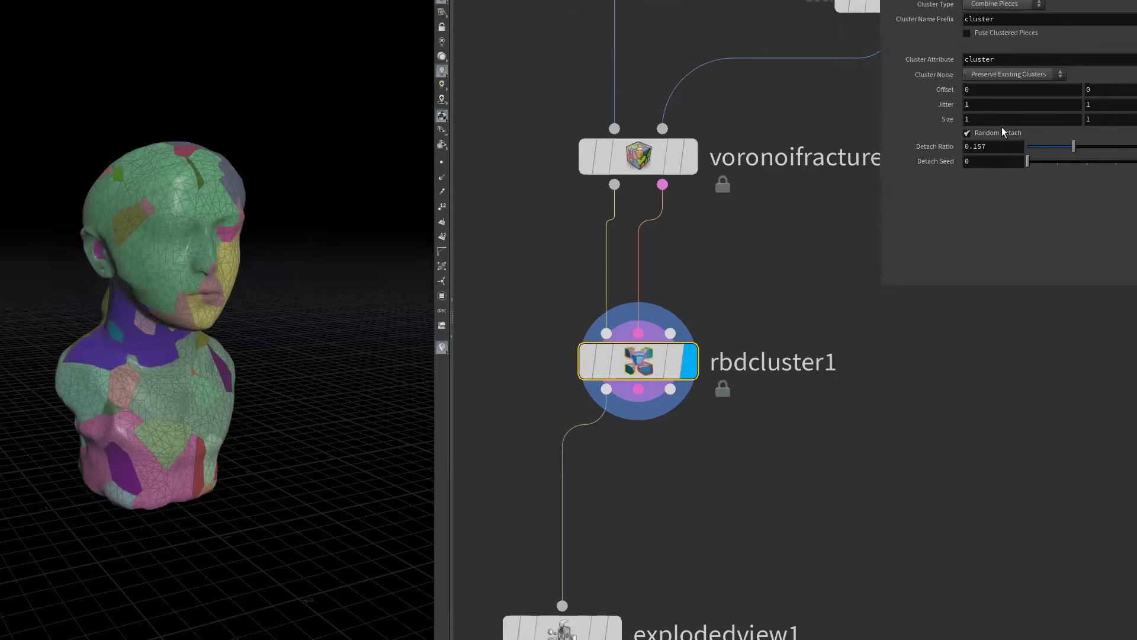
{"action": "left_click", "coordinate": [951, 123]}
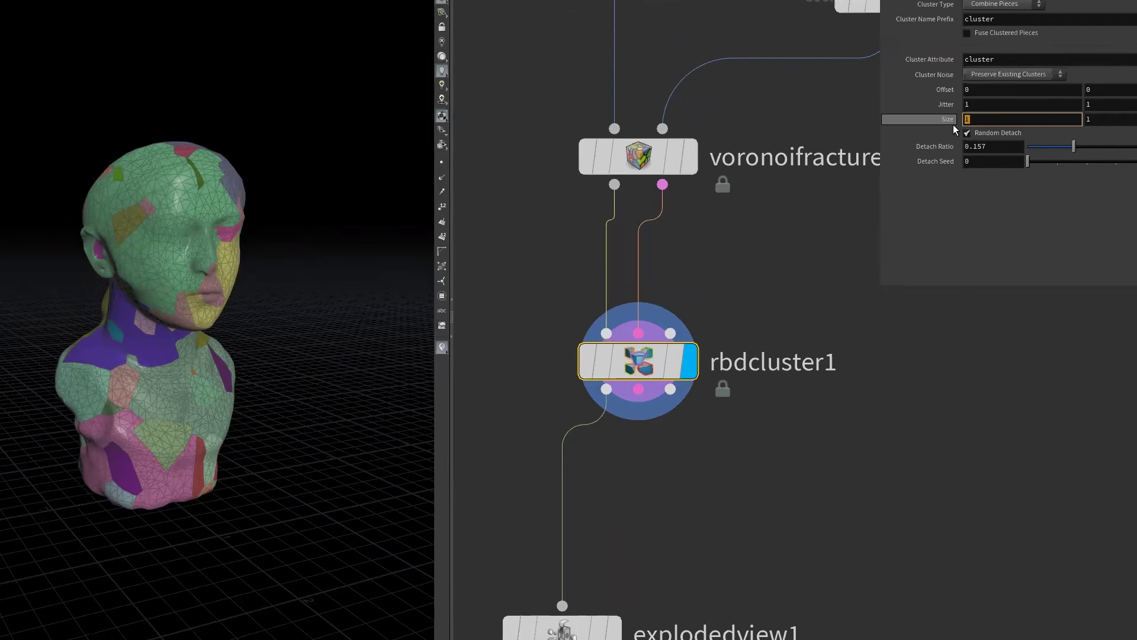
{"action": "type", "text": "0.2"}
{"action": "key", "text": "Return"}
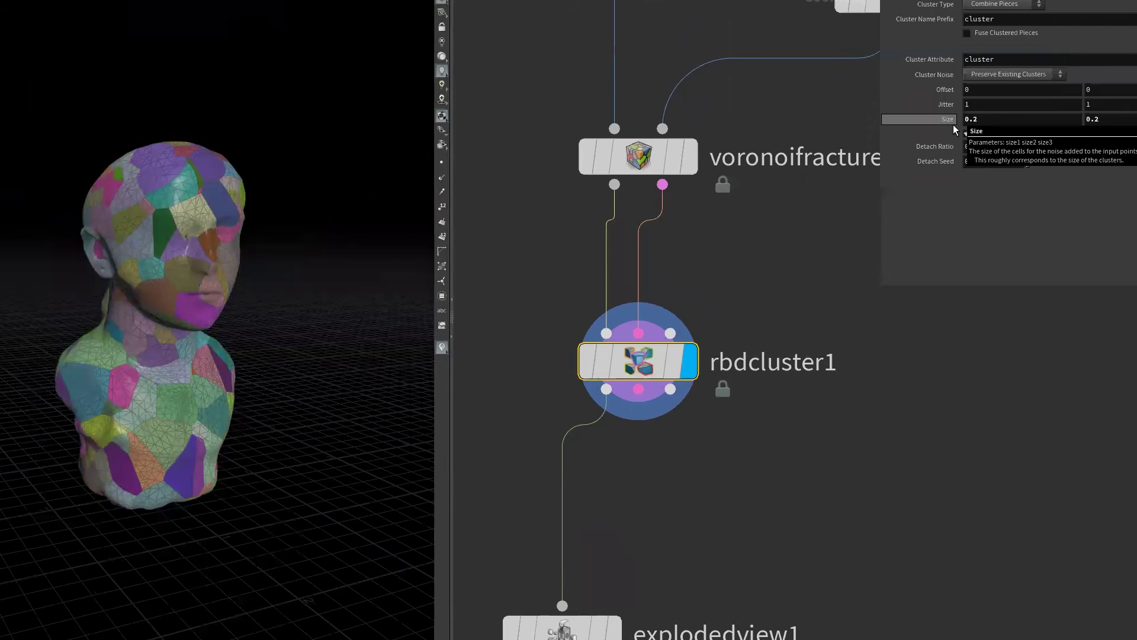
{"action": "left_click_drag", "start_coordinate": [338, 398], "coordinate": [307, 467]}
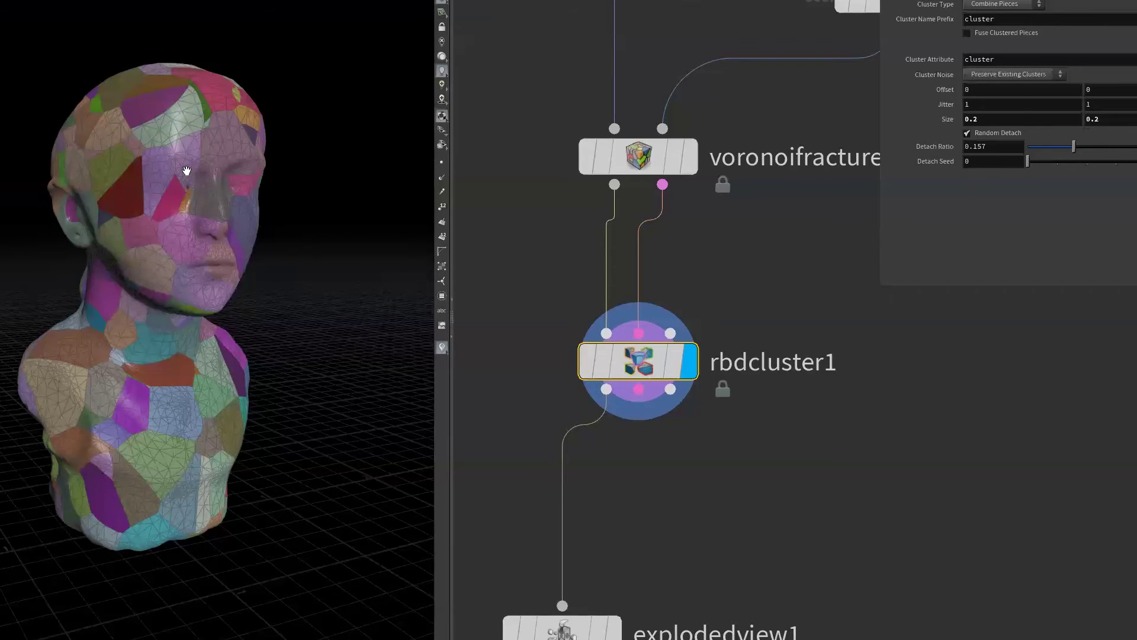
- Increase the cluster Size to 1.4 and compare Random Detach on and off
{"action": "mouse_move", "coordinate": [936, 120]}
{"action": "middle_mouse_down"}
{"action": "mouse_move", "coordinate": [1001, 126]}
{"action": "mouse_move", "coordinate": [969, 127]}
{"action": "middle_mouse_up"}
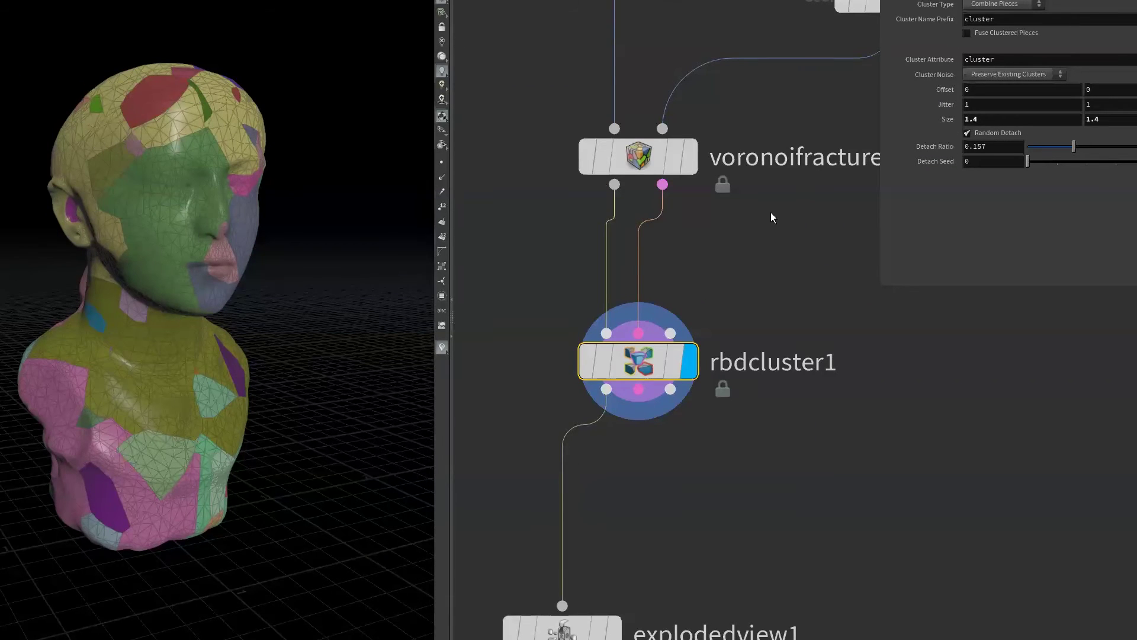
{"action": "left_click", "coordinate": [986, 134]}
{"action": "left_click", "coordinate": [986, 134]}
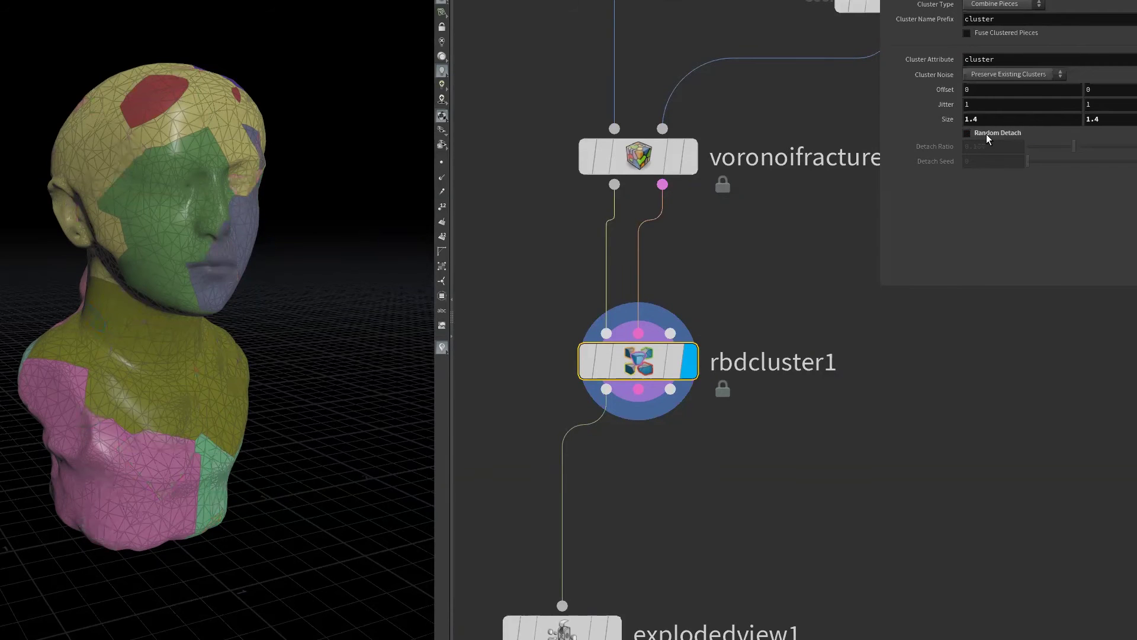
{"action": "left_click", "coordinate": [986, 133]}
- Inspect the exploded large clusters, then display the clustered head again
{"action": "mouse_move", "coordinate": [208, 386]}
{"action": "left_mouse_down"}
{"action": "mouse_move", "coordinate": [385, 363]}
{"action": "mouse_move", "coordinate": [355, 456]}
{"action": "mouse_move", "coordinate": [332, 450]}
{"action": "left_mouse_up"}
{"action": "left_click", "coordinate": [610, 627]}
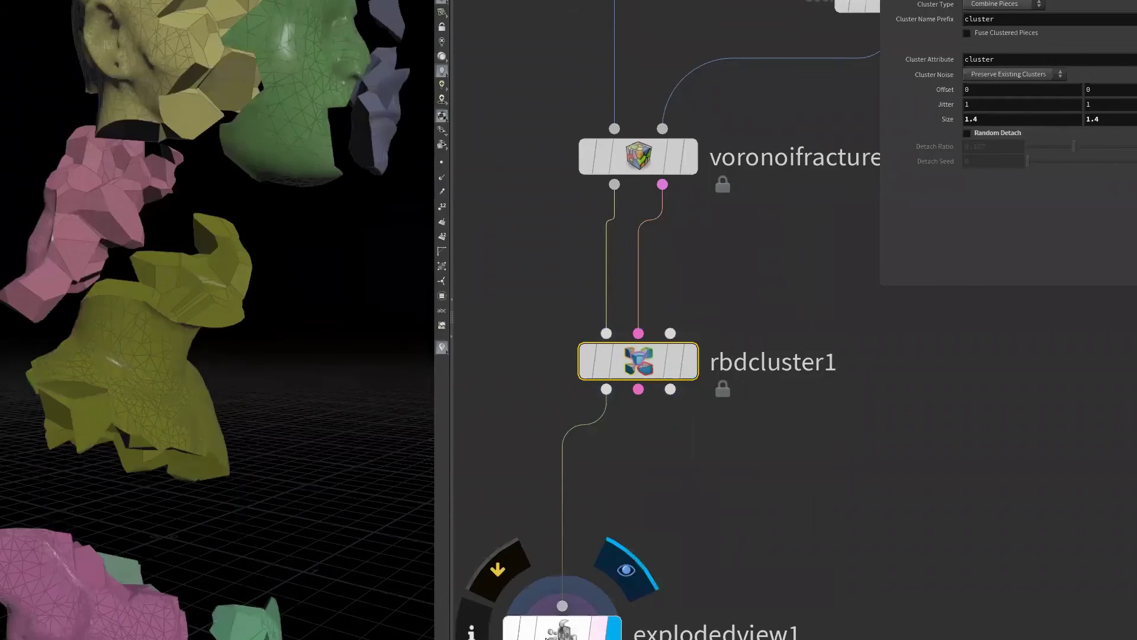
{"action": "left_click", "coordinate": [569, 628]}
{"action": "mouse_move", "coordinate": [348, 551]}
{"action": "left_mouse_down"}
{"action": "mouse_move", "coordinate": [188, 420]}
{"action": "mouse_move", "coordinate": [97, 427]}
{"action": "mouse_move", "coordinate": [200, 371]}
{"action": "left_mouse_up"}
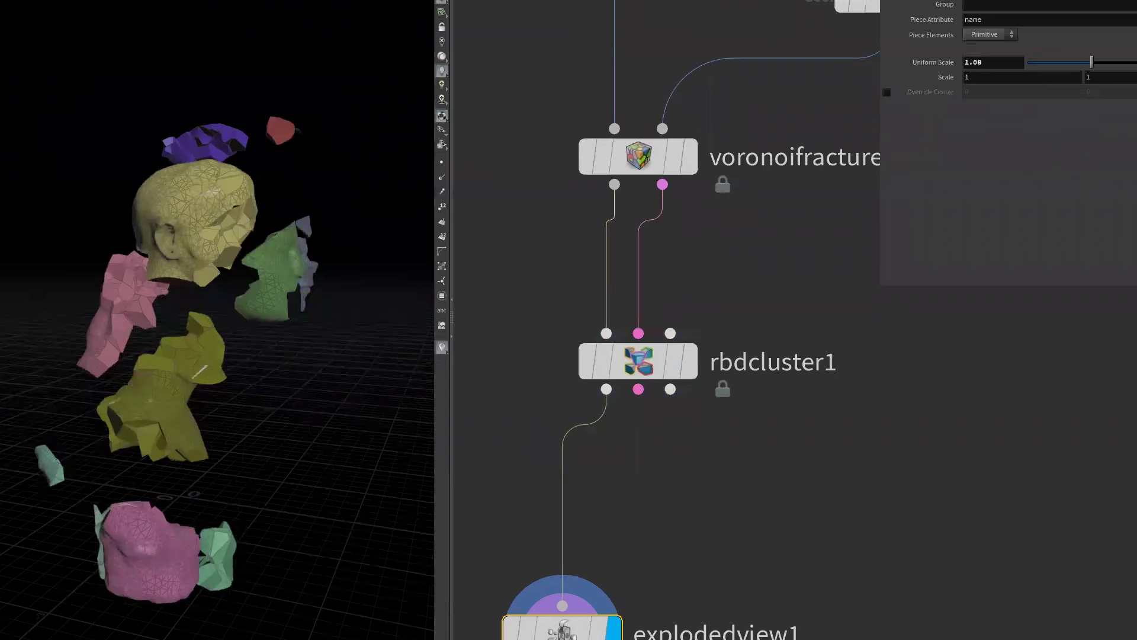
{"action": "mouse_move", "coordinate": [199, 372]}
{"action": "left_mouse_down"}
{"action": "mouse_move", "coordinate": [25, 495]}
{"action": "mouse_move", "coordinate": [183, 488]}
{"action": "mouse_move", "coordinate": [152, 472]}
{"action": "mouse_move", "coordinate": [179, 479]}
{"action": "mouse_move", "coordinate": [124, 479]}
{"action": "left_mouse_up"}
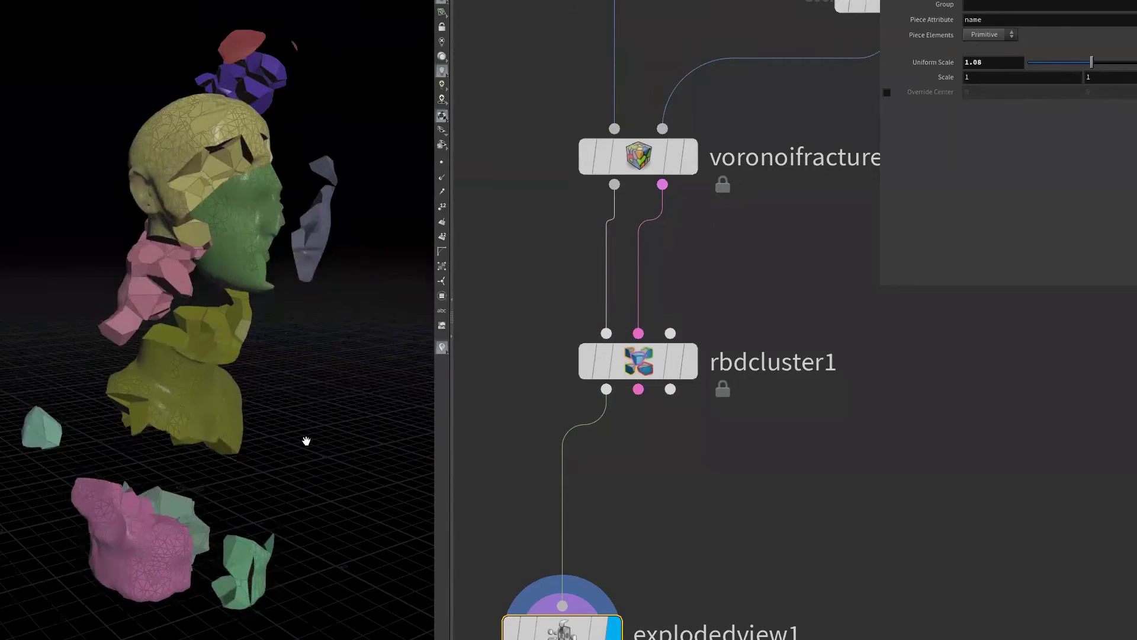
{"action": "left_click", "coordinate": [689, 361]}
- Turn Random Detach back on and set rbdcluster1's cluster Size to 0.3 and 0.3
{"action": "left_click", "coordinate": [989, 136]}
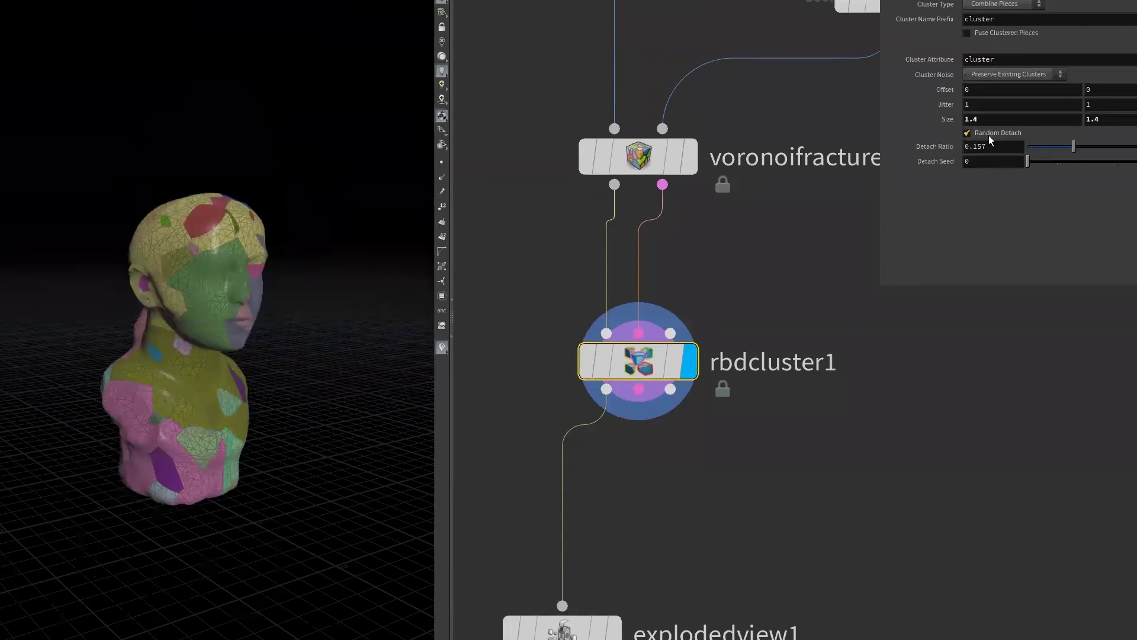
{"action": "left_click", "coordinate": [983, 121]}
{"action": "type", "text": "0.3"}
{"action": "key", "text": "Tab"}
{"action": "type", "text": "0.3"}
{"action": "key", "text": "Return"}
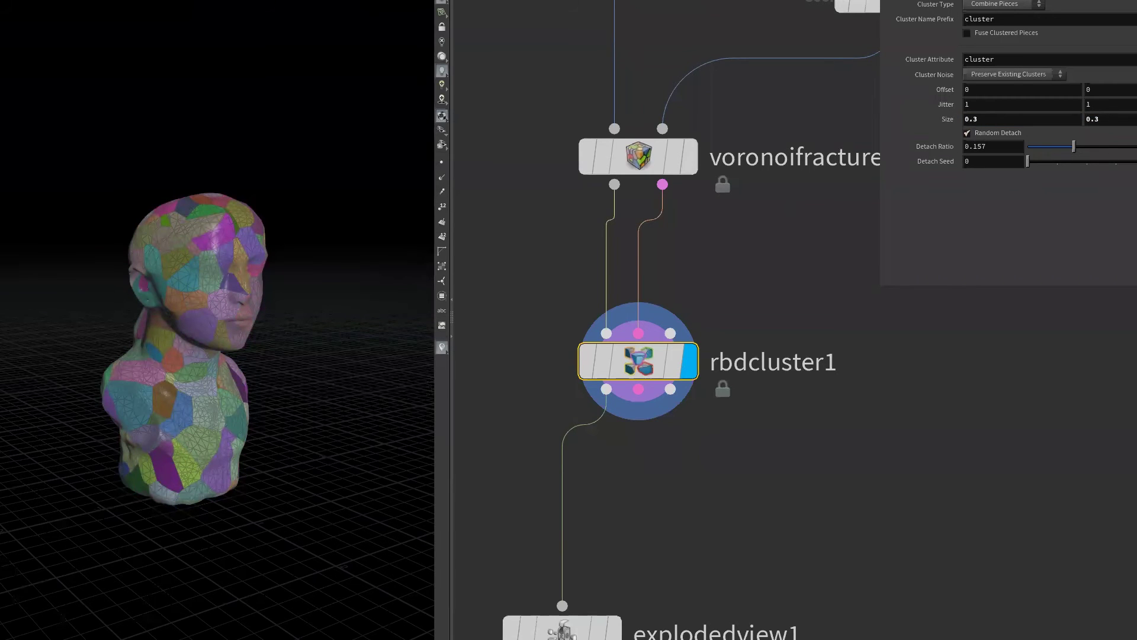
- Check the exploded smaller clusters, then change rbdcluster1's Size to 0.8 and 0.8
{"action": "left_click", "coordinate": [560, 629]}
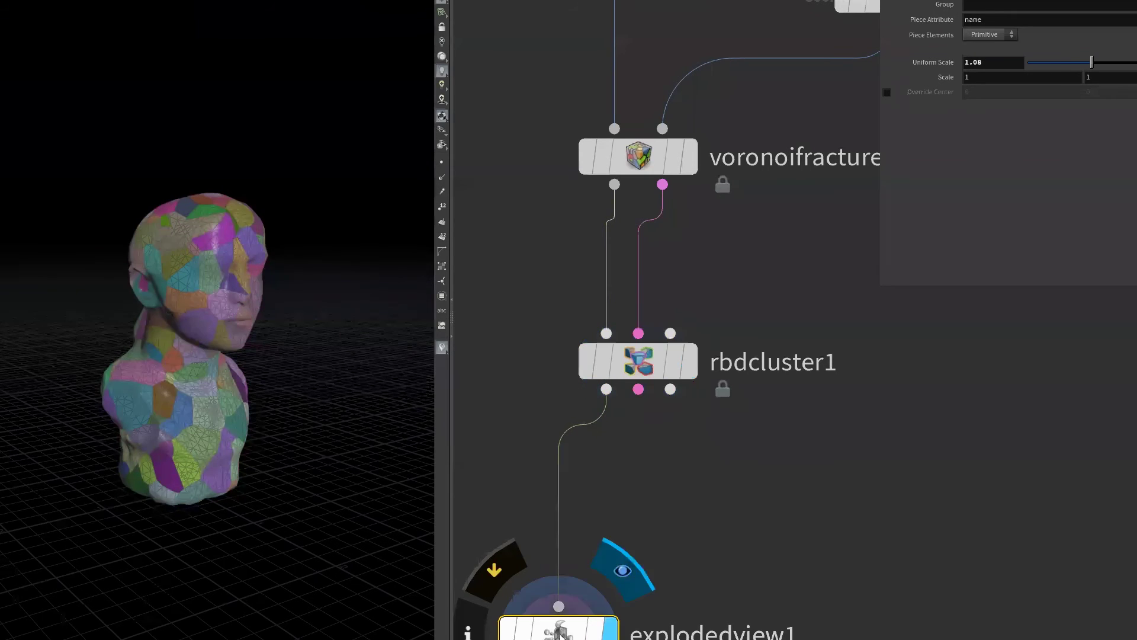
{"action": "left_click_drag", "start_coordinate": [165, 507], "coordinate": [195, 485]}
{"action": "left_click", "coordinate": [639, 361]}
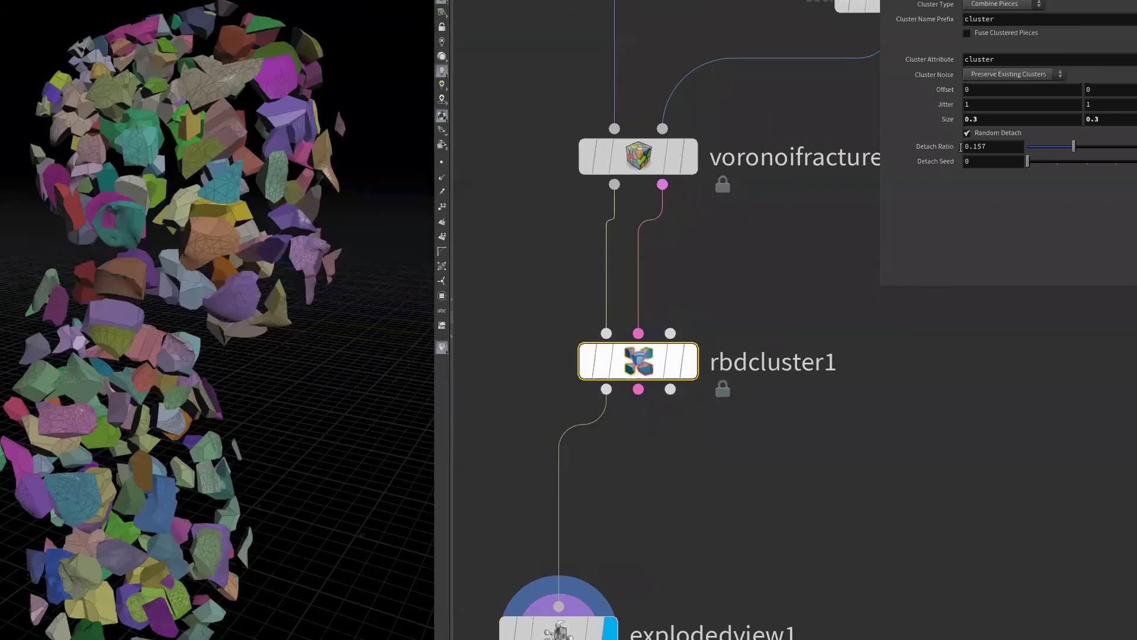
{"action": "type", "text": "0.8"}
{"action": "key", "text": "Tab"}
{"action": "type", "text": "0."}
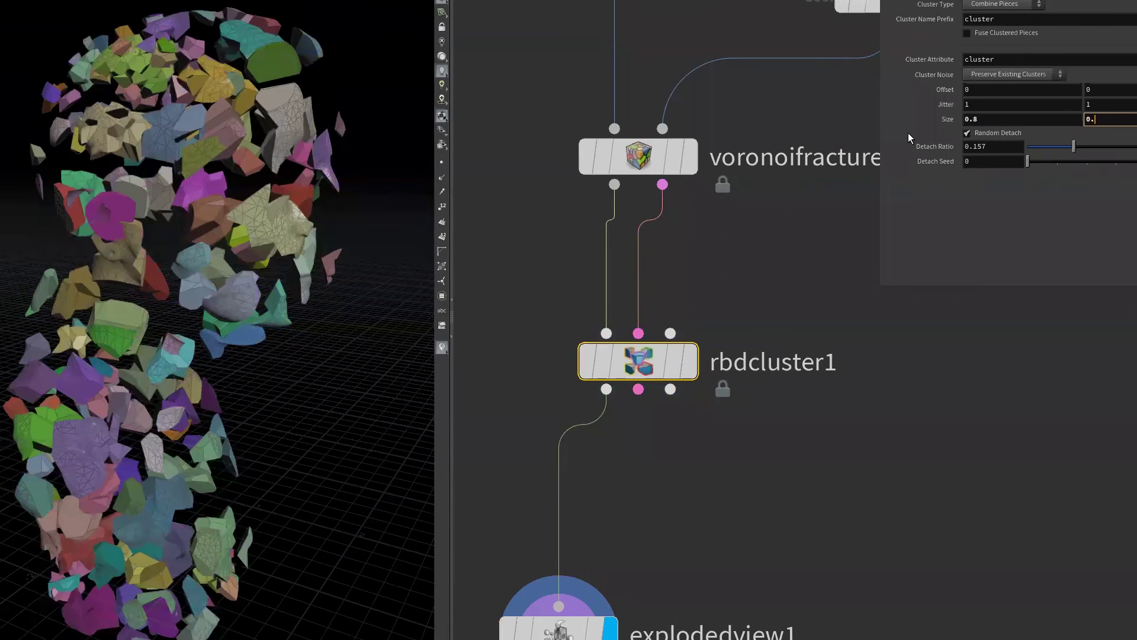
{"action": "type", "text": "8"}
{"action": "key", "text": "Return"}
- Display rbdcluster1's assembled head, zoom onto it and tidy explodedview1 and rbdcluster1
{"action": "left_click_drag", "start_coordinate": [250, 478], "coordinate": [175, 462]}
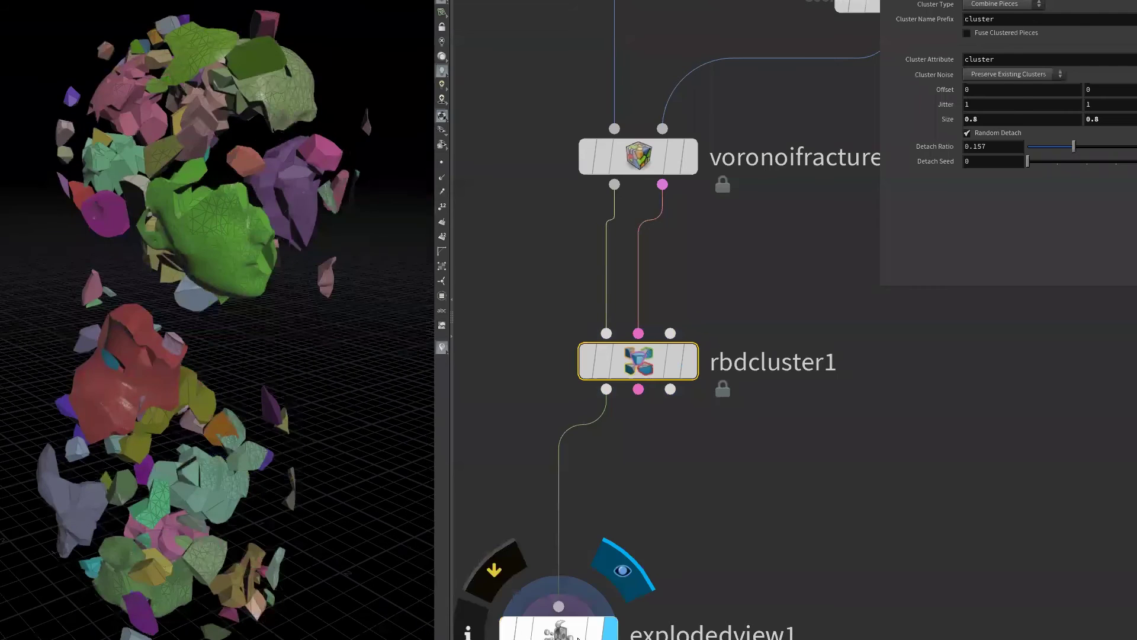
{"action": "left_click", "coordinate": [689, 362]}
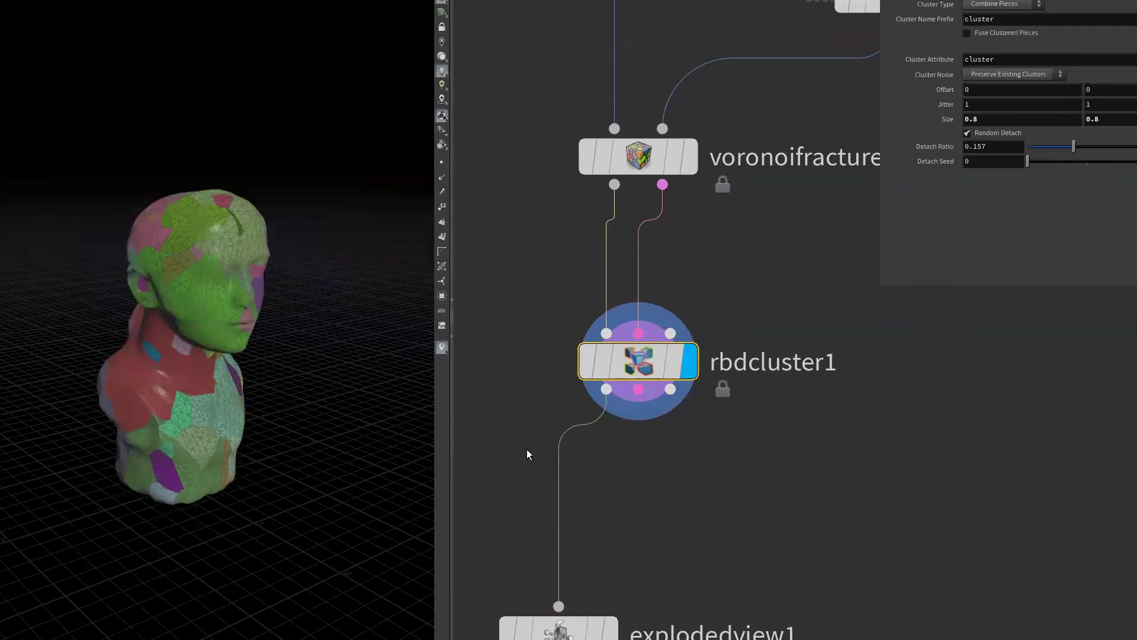
{"action": "right_click_drag", "start_coordinate": [176, 491], "coordinate": [375, 492]}
{"action": "left_click_drag", "start_coordinate": [376, 492], "coordinate": [219, 533]}
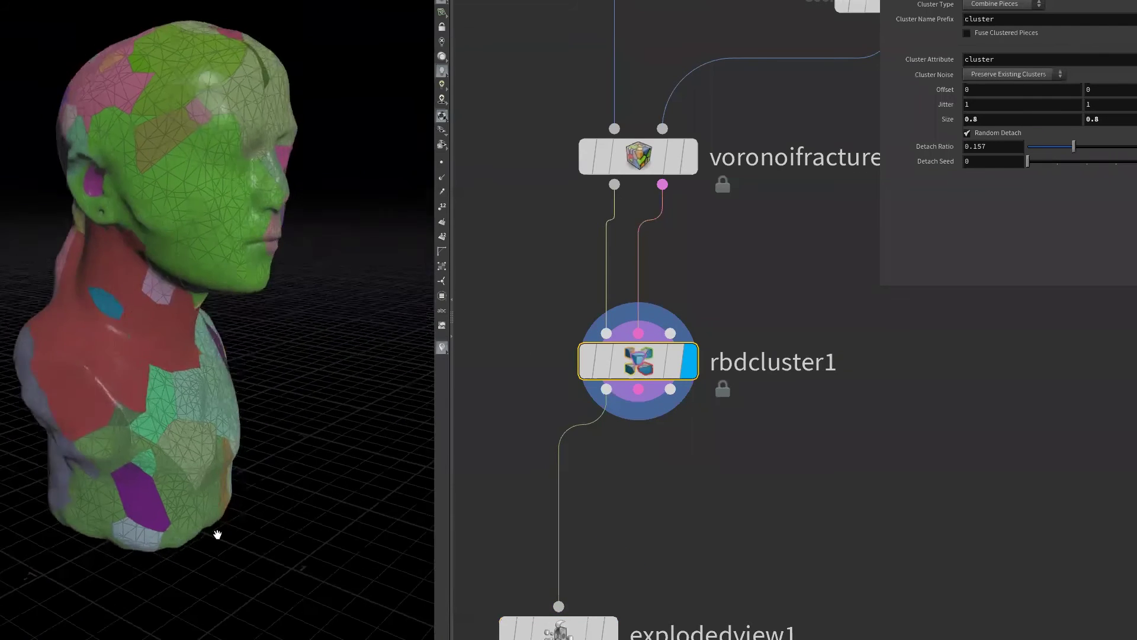
{"action": "left_click_drag", "start_coordinate": [559, 631], "coordinate": [505, 639]}
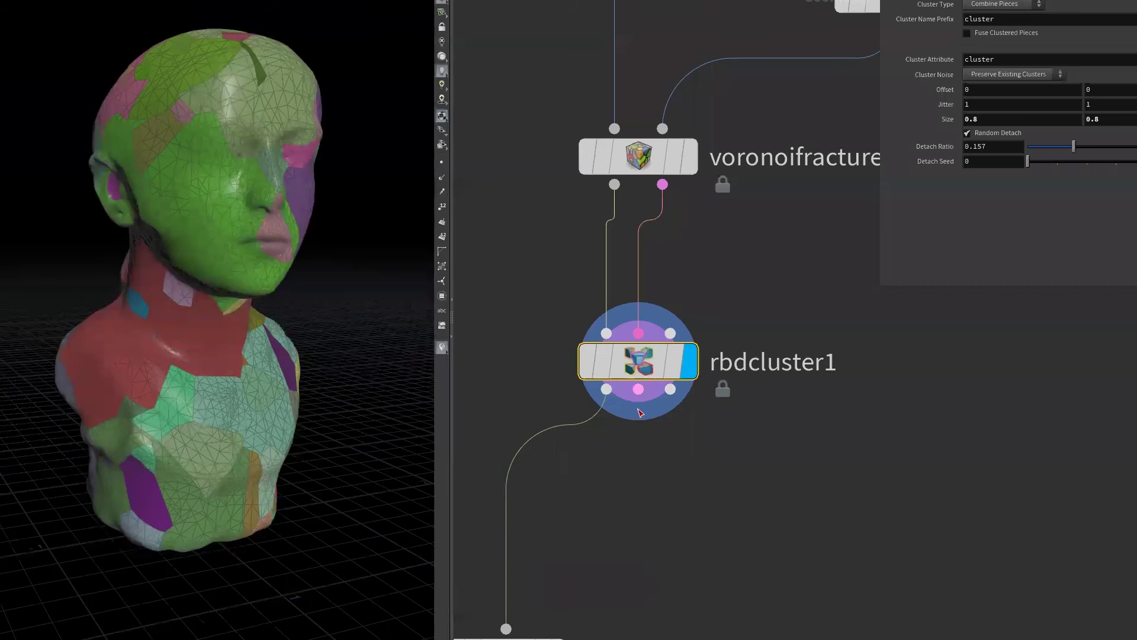
{"action": "left_click_drag", "start_coordinate": [644, 364], "coordinate": [645, 347]}
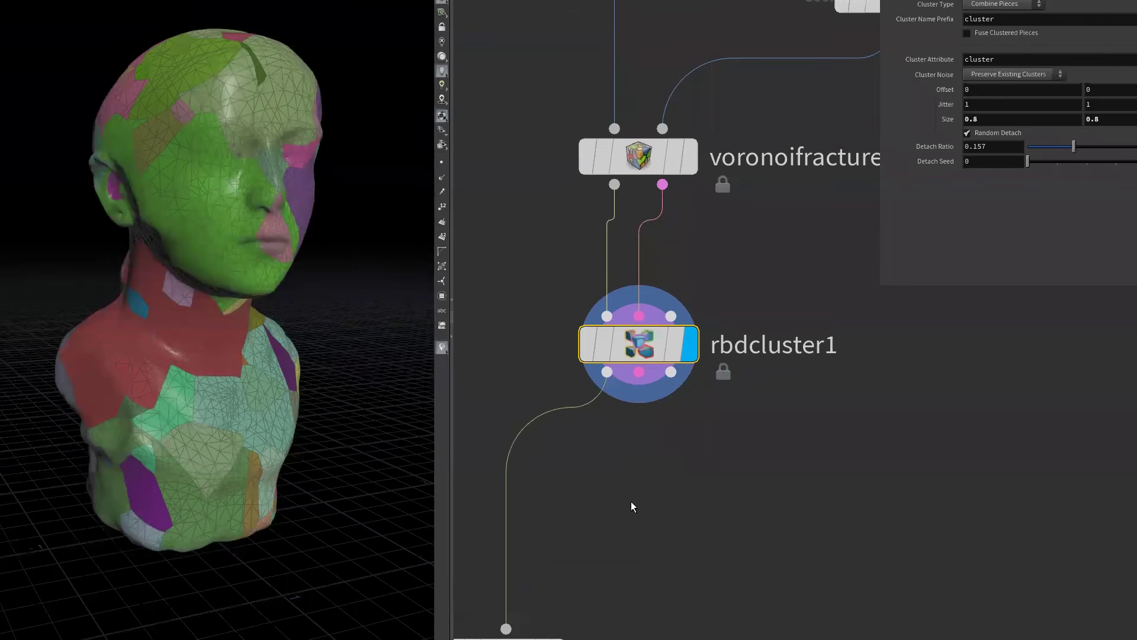
- Bring the upstream nodes into view and move file1 up and to the left
{"action": "scroll", "coordinate": [645, 542], "scroll_direction": "down", "scroll_amount": 3}
{"action": "scroll", "coordinate": [681, 556], "scroll_direction": "down", "scroll_amount": 2}
{"action": "scroll", "coordinate": [693, 521], "scroll_direction": "up", "scroll_amount": 3}
{"action": "scroll", "coordinate": [691, 480], "scroll_direction": "up", "scroll_amount": 2}
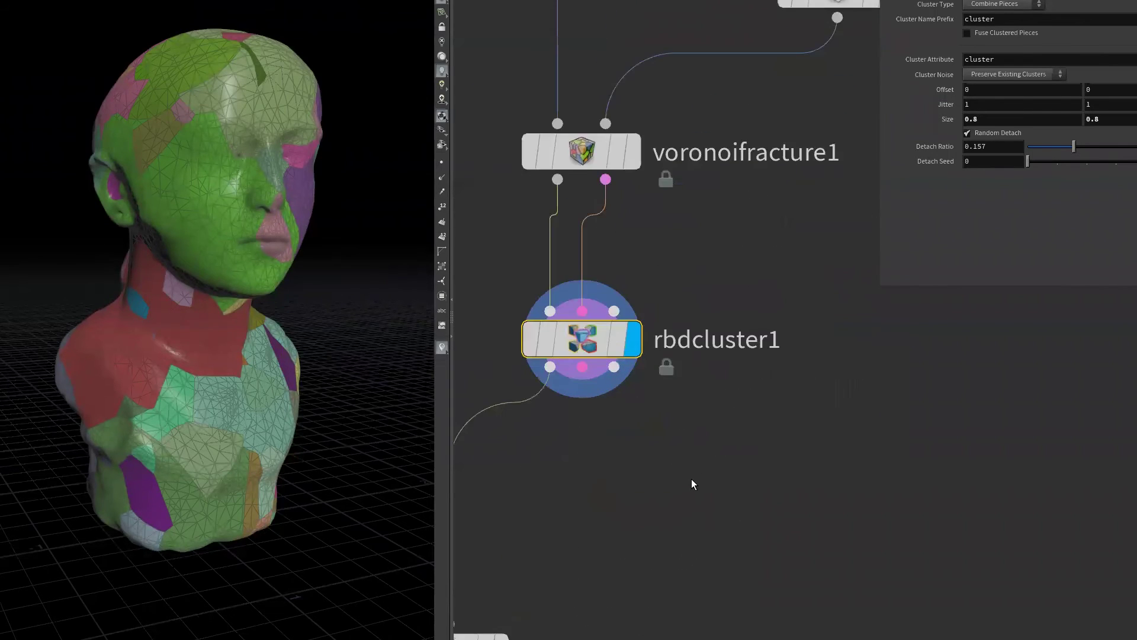
{"action": "middle_click_drag", "start_coordinate": [691, 483], "coordinate": [729, 516]}
{"action": "scroll", "coordinate": [728, 512], "scroll_direction": "down", "scroll_amount": 3}
{"action": "middle_click_drag", "start_coordinate": [810, 335], "coordinate": [690, 546]}
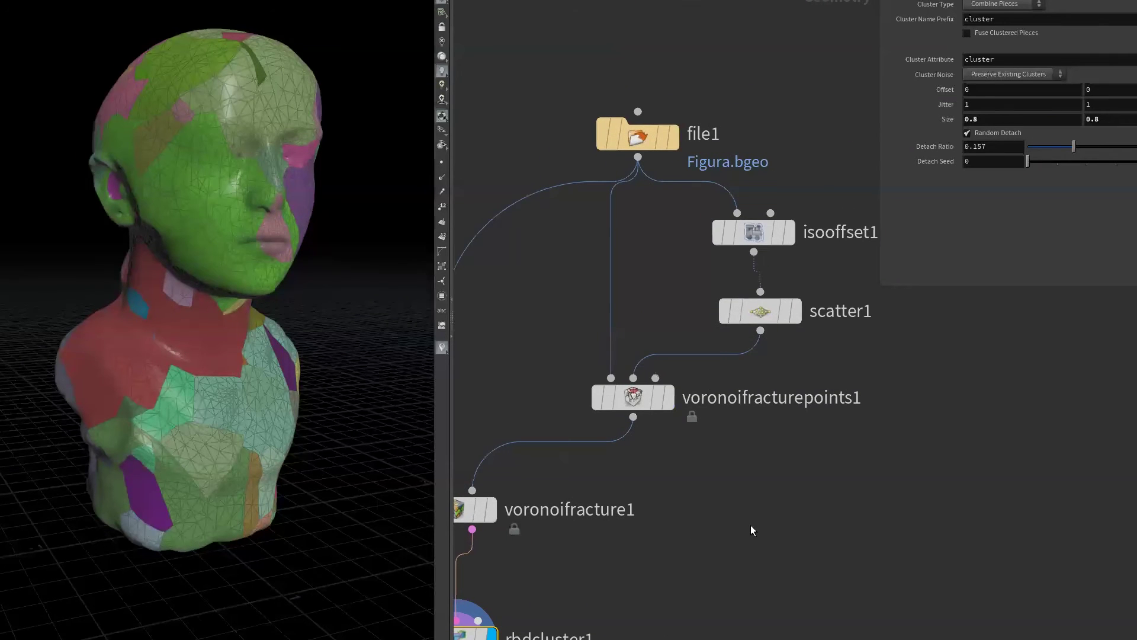
{"action": "middle_click_drag", "start_coordinate": [751, 525], "coordinate": [671, 577]}
{"action": "left_click_drag", "start_coordinate": [492, 163], "coordinate": [525, 168]}
{"action": "middle_click_drag", "start_coordinate": [607, 358], "coordinate": [658, 335]}
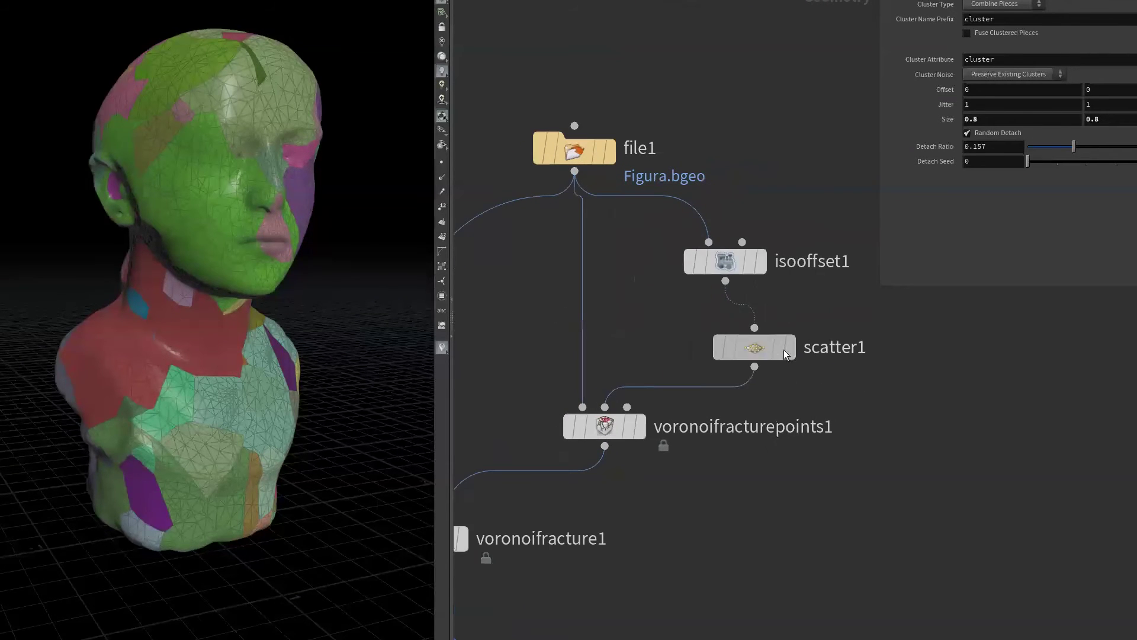
- Shift scatter1 and isooffset1 right and voronoifracturepoints1 down-left to free space
{"action": "left_click_drag", "start_coordinate": [740, 343], "coordinate": [809, 359]}
{"action": "left_click_drag", "start_coordinate": [748, 254], "coordinate": [790, 240]}
{"action": "middle_click_drag", "start_coordinate": [673, 317], "coordinate": [735, 314]}
{"action": "left_click_drag", "start_coordinate": [667, 425], "coordinate": [632, 450]}
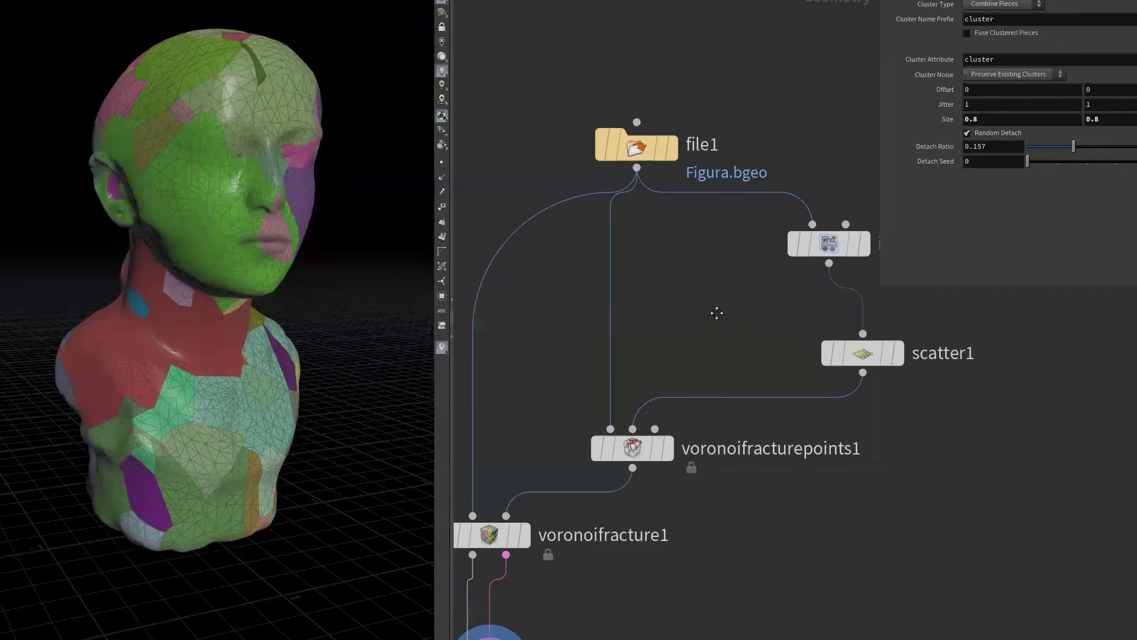
{"action": "middle_click_drag", "start_coordinate": [702, 292], "coordinate": [647, 311]}
- Place an unconnected Add node, add1, beside file1 and rearrange isooffset1 and scatter1 around it
{"action": "key", "text": "Tab"}
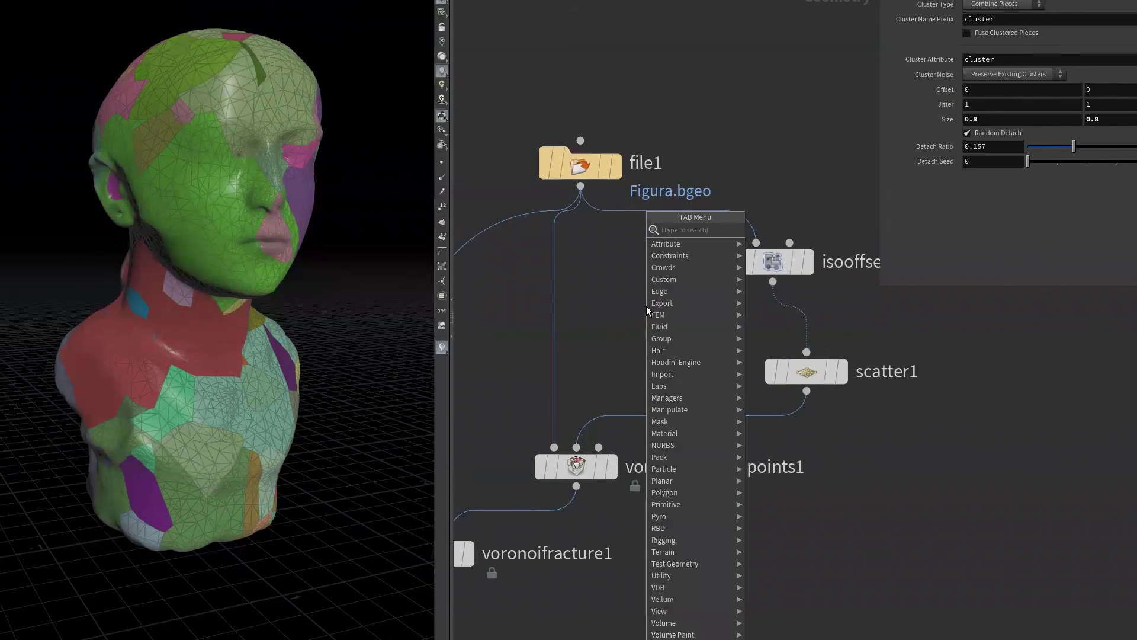
{"action": "type", "text": "add"}
{"action": "key", "text": "Return"}
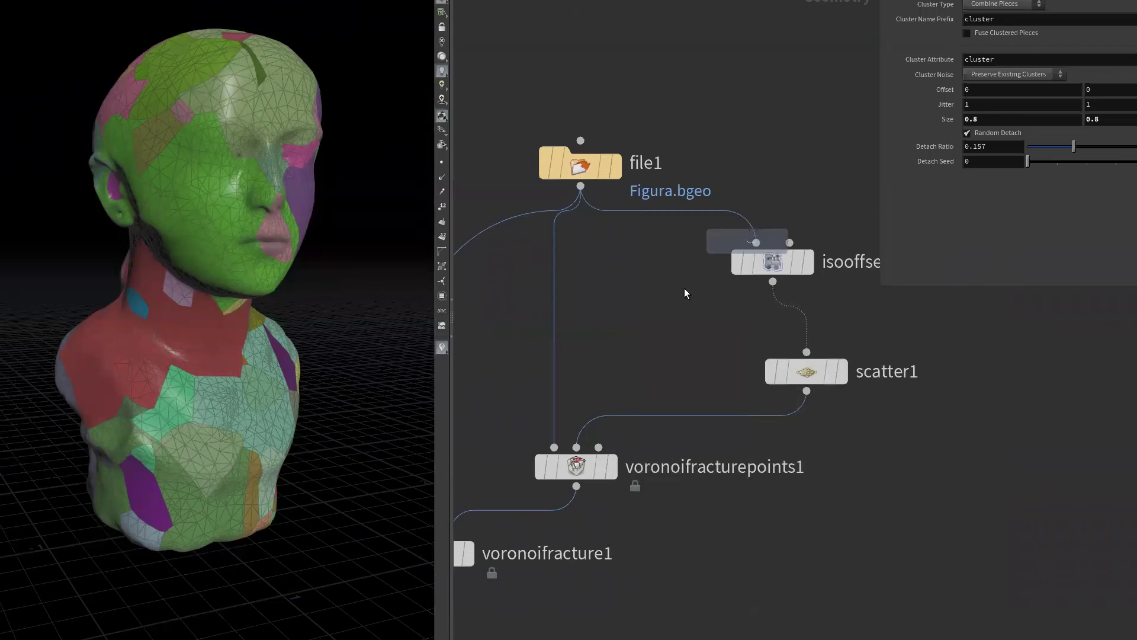
{"action": "left_click", "coordinate": [658, 305]}
{"action": "scroll", "coordinate": [663, 355], "scroll_direction": "up", "scroll_amount": 2}
{"action": "mouse_move", "coordinate": [643, 307]}
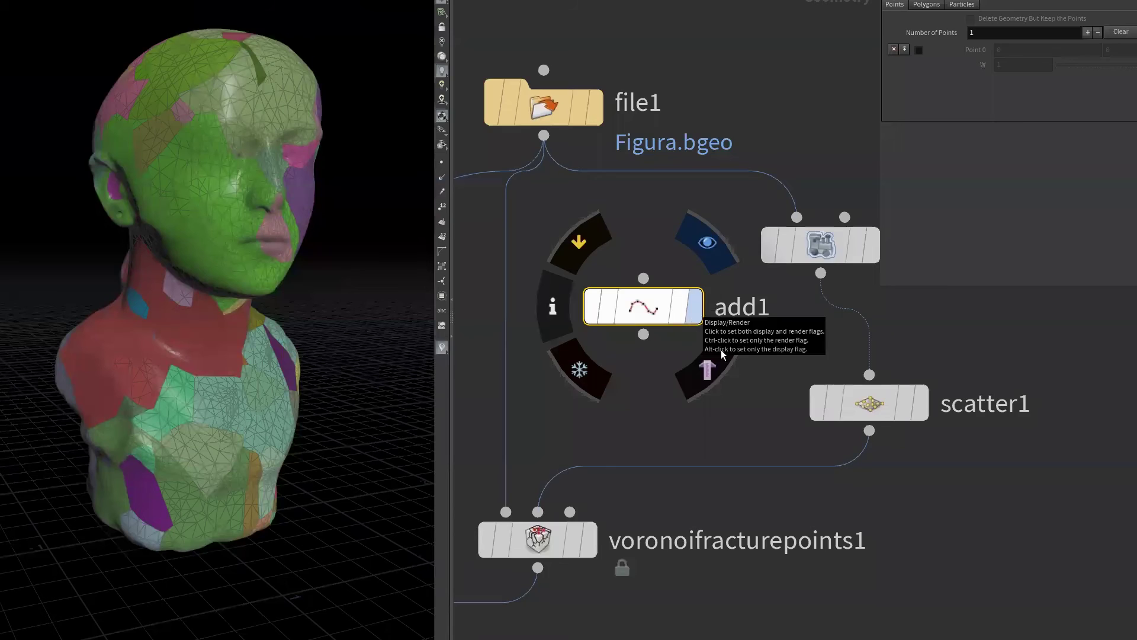
{"action": "scroll", "coordinate": [770, 403], "scroll_direction": "down", "scroll_amount": 2}
{"action": "scroll", "coordinate": [818, 456], "scroll_direction": "down", "scroll_amount": 1}
{"action": "left_click_drag", "start_coordinate": [711, 306], "coordinate": [806, 263]}
{"action": "left_click_drag", "start_coordinate": [744, 415], "coordinate": [863, 447]}
{"action": "mouse_move", "coordinate": [610, 349]}
{"action": "left_mouse_down"}
{"action": "mouse_move", "coordinate": [639, 343]}
{"action": "mouse_move", "coordinate": [628, 346]}
{"action": "mouse_move", "coordinate": [539, 242]}
{"action": "left_mouse_up"}
- Display add1, enable its first point and raise it above the origin with the move handle
{"action": "left_click", "coordinate": [648, 350]}
{"action": "left_click_drag", "start_coordinate": [628, 347], "coordinate": [638, 321]}
{"action": "left_click", "coordinate": [917, 52]}
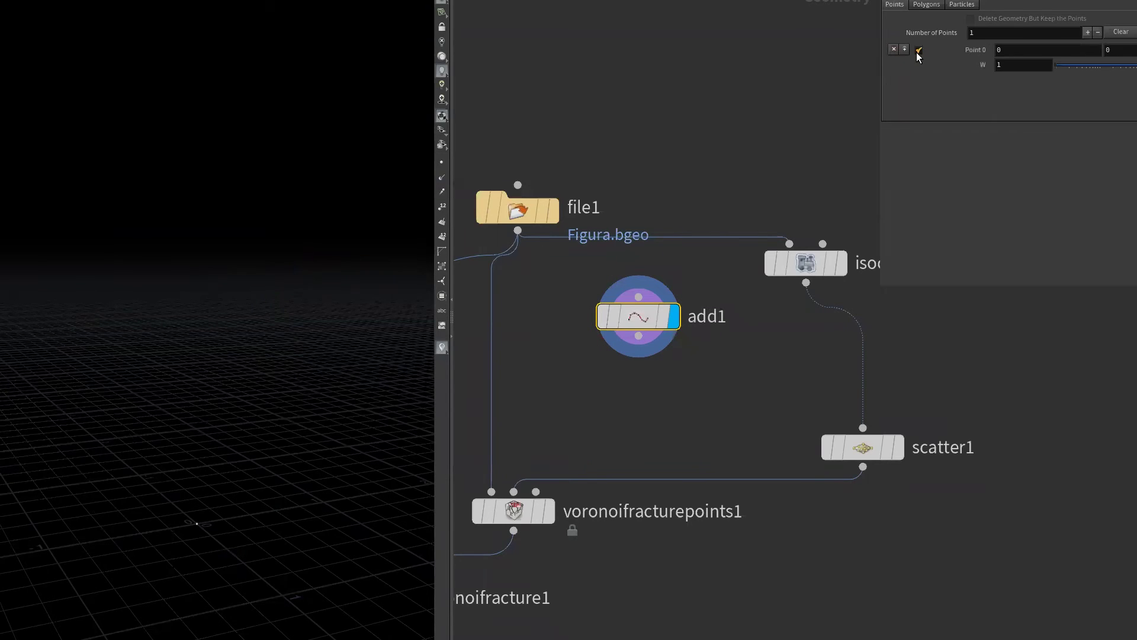
{"action": "mouse_move", "coordinate": [199, 545]}
{"action": "left_mouse_down"}
{"action": "mouse_move", "coordinate": [203, 387]}
{"action": "mouse_move", "coordinate": [233, 475]}
{"action": "mouse_move", "coordinate": [211, 399]}
{"action": "mouse_move", "coordinate": [203, 447]}
{"action": "left_mouse_up"}
{"action": "left_click", "coordinate": [442, 163]}
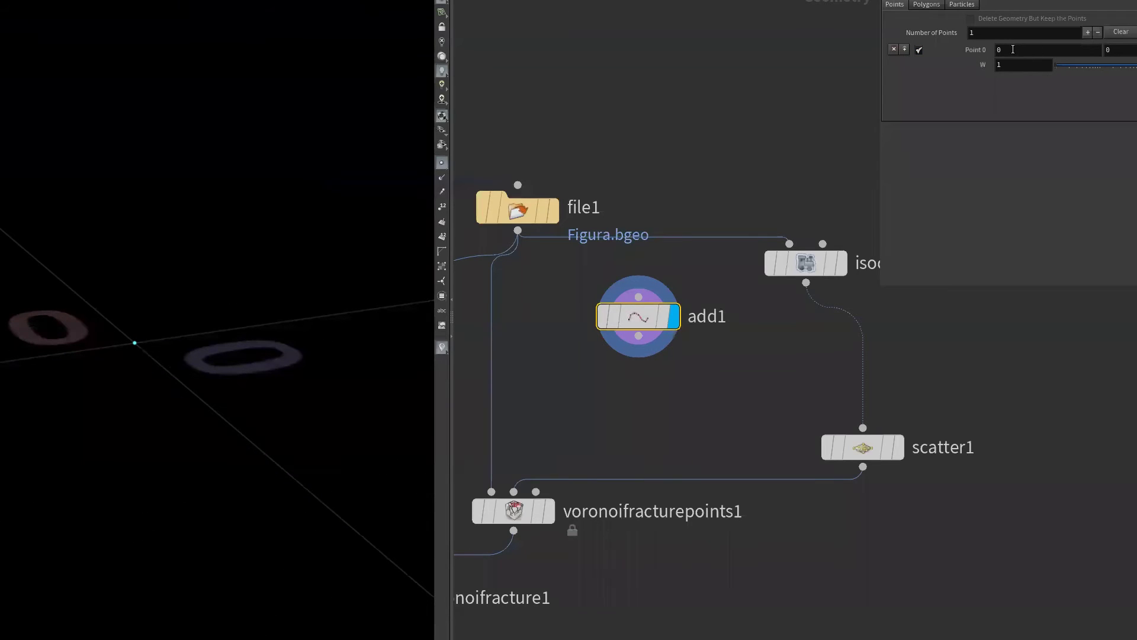
{"action": "mouse_move", "coordinate": [170, 475]}
{"action": "left_mouse_down"}
{"action": "mouse_move", "coordinate": [213, 507]}
{"action": "mouse_move", "coordinate": [114, 467]}
{"action": "mouse_move", "coordinate": [137, 446]}
{"action": "mouse_move", "coordinate": [238, 501]}
{"action": "mouse_move", "coordinate": [115, 448]}
{"action": "left_mouse_up"}
{"action": "key", "text": "t"}
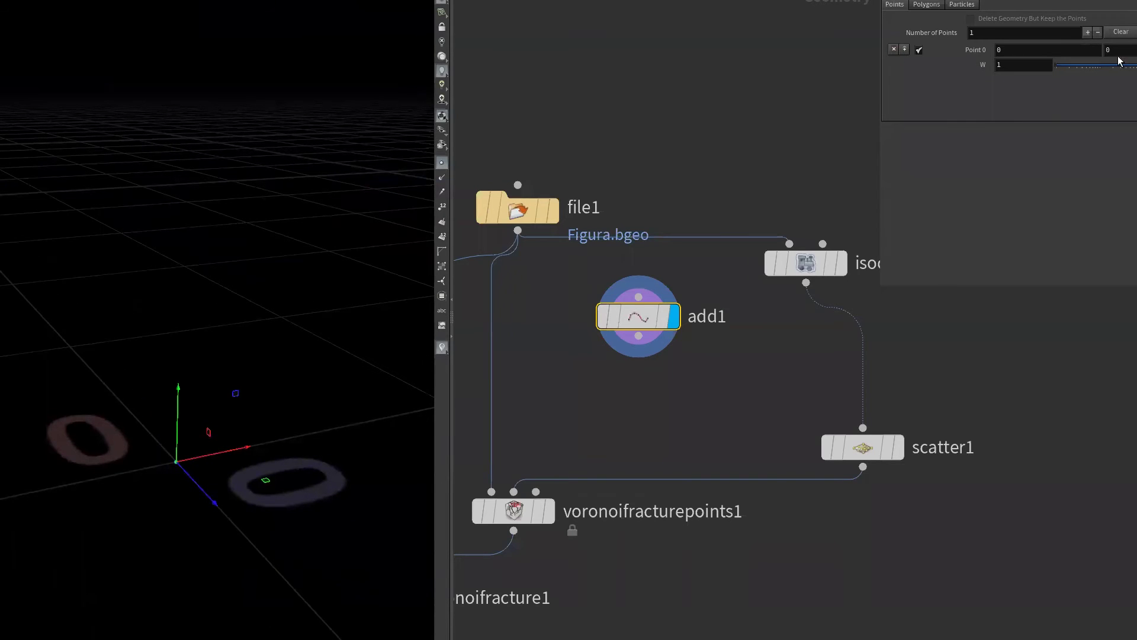
{"action": "left_click_drag", "start_coordinate": [249, 406], "coordinate": [322, 155]}
{"action": "mouse_move", "coordinate": [269, 508]}
{"action": "left_mouse_down"}
{"action": "mouse_move", "coordinate": [67, 483]}
{"action": "mouse_move", "coordinate": [152, 521]}
{"action": "left_mouse_up"}
{"action": "middle_click_drag", "start_coordinate": [661, 389], "coordinate": [729, 409]}
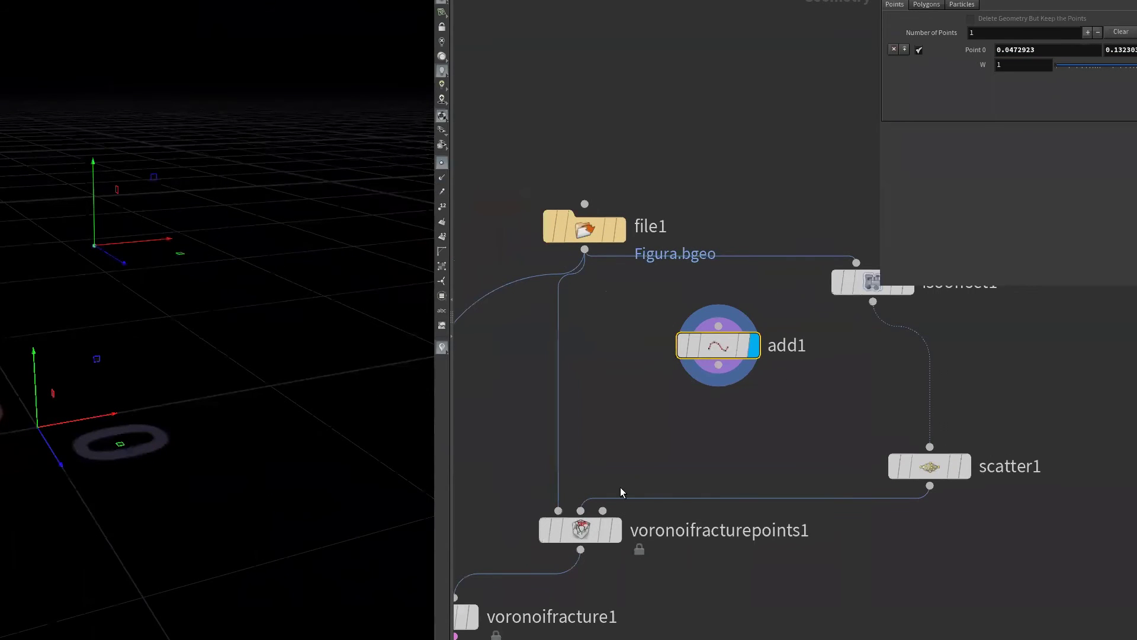
- Wire add1 into voronoifracturepoints1's second input and compare both nodes' display output
{"action": "left_click_drag", "start_coordinate": [929, 466], "coordinate": [940, 454]}
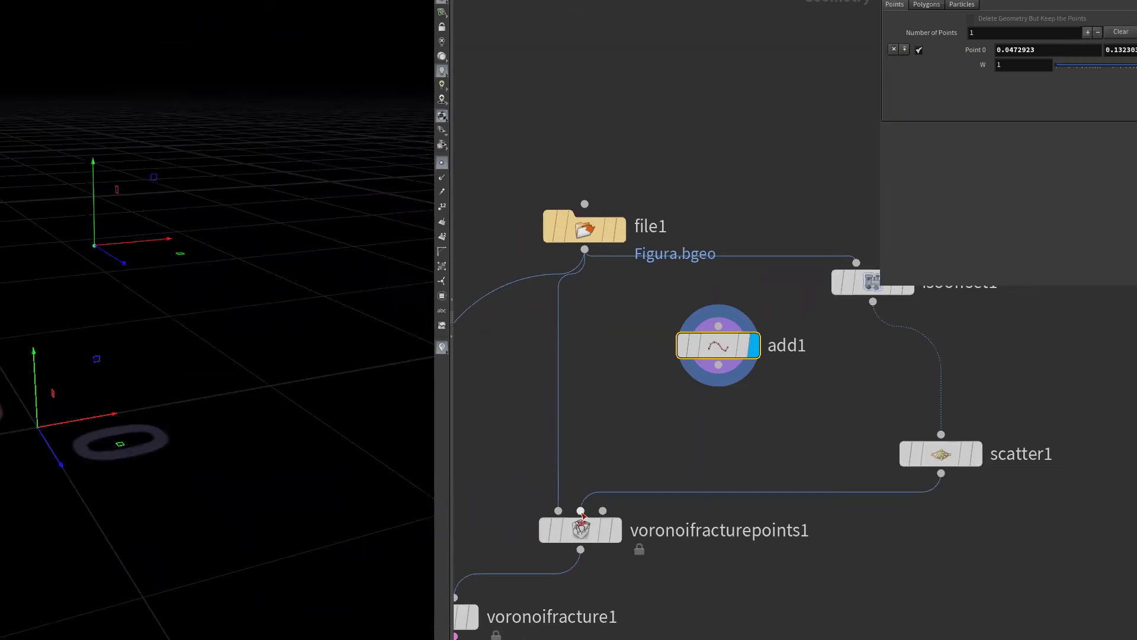
{"action": "left_click_drag", "start_coordinate": [581, 510], "coordinate": [719, 365]}
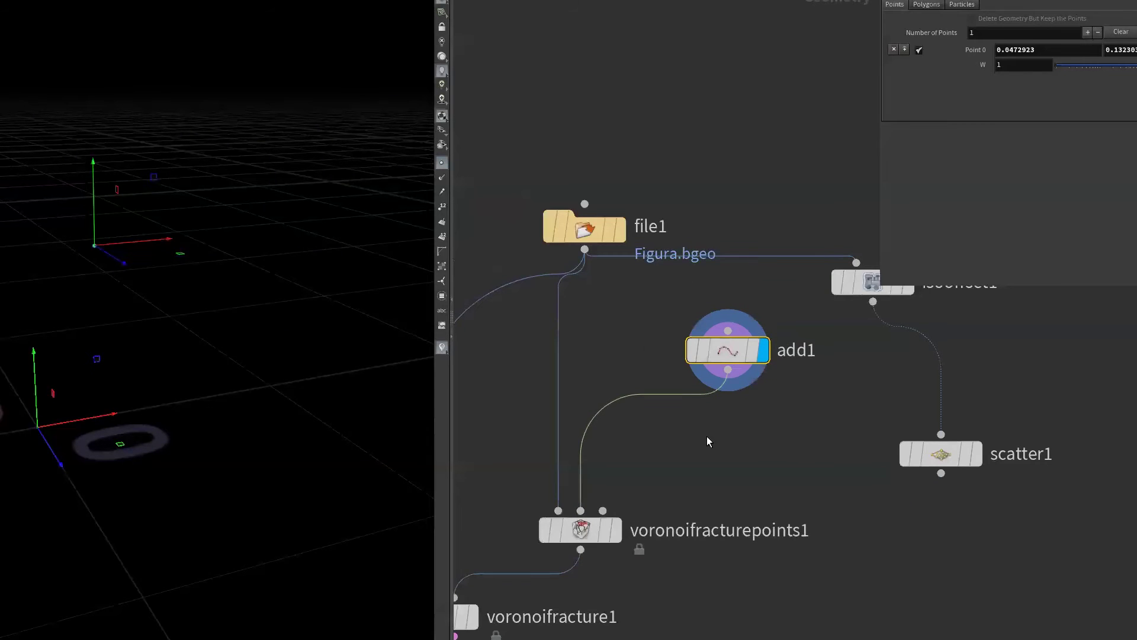
{"action": "left_click", "coordinate": [616, 529]}
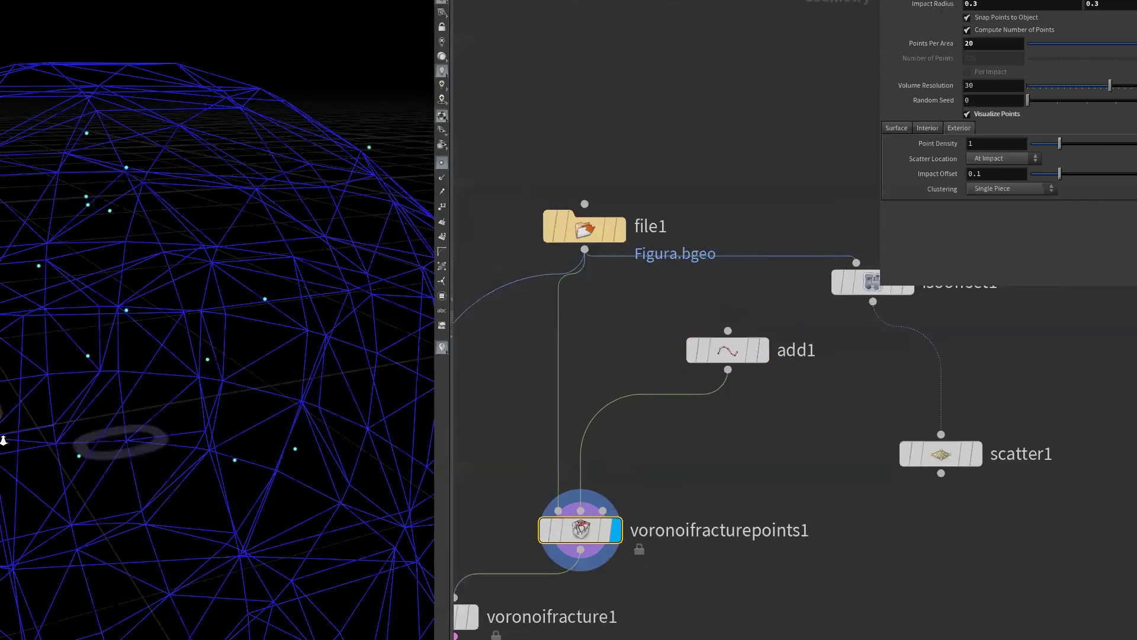
{"action": "key", "text": "h"}
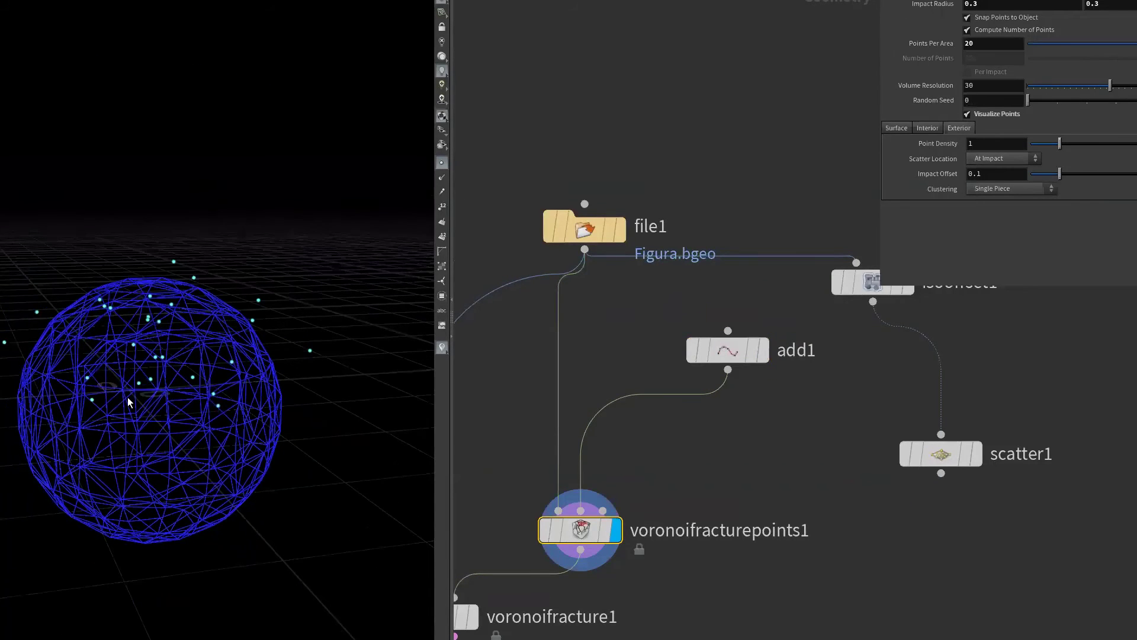
{"action": "left_click", "coordinate": [764, 319]}
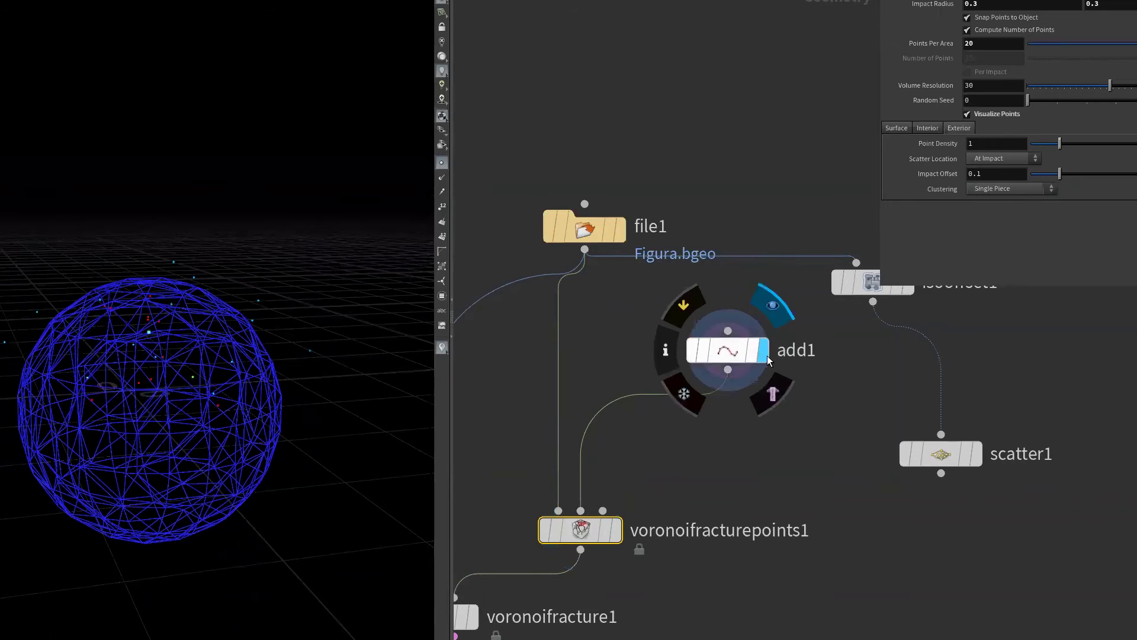
{"action": "left_click", "coordinate": [727, 353]}
{"action": "left_click", "coordinate": [610, 529]}
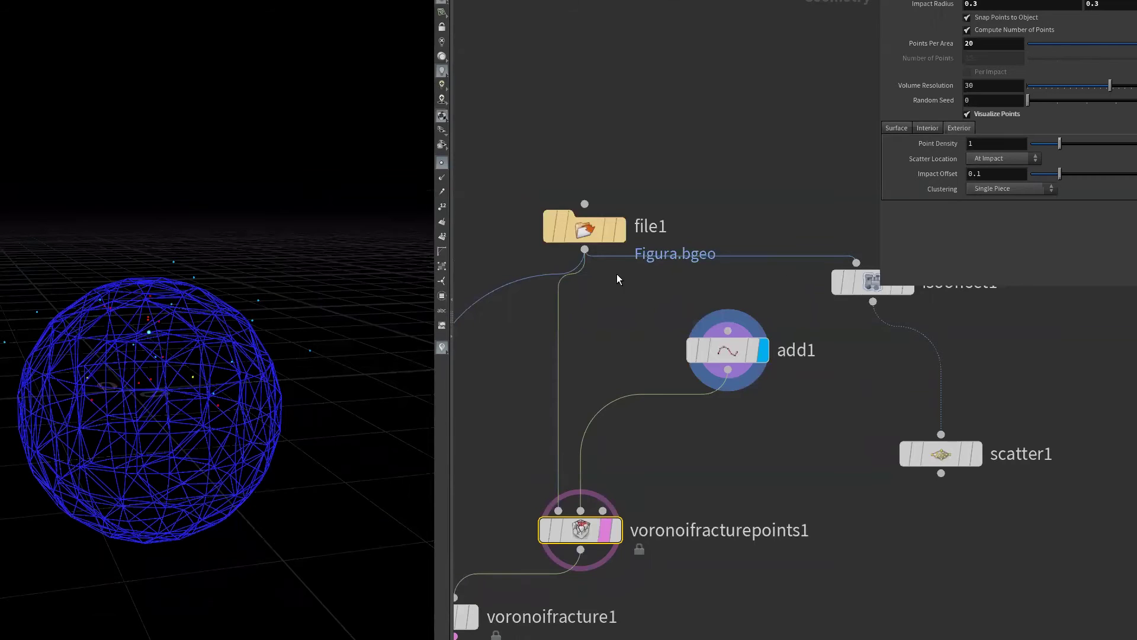
{"action": "left_click", "coordinate": [615, 530]}
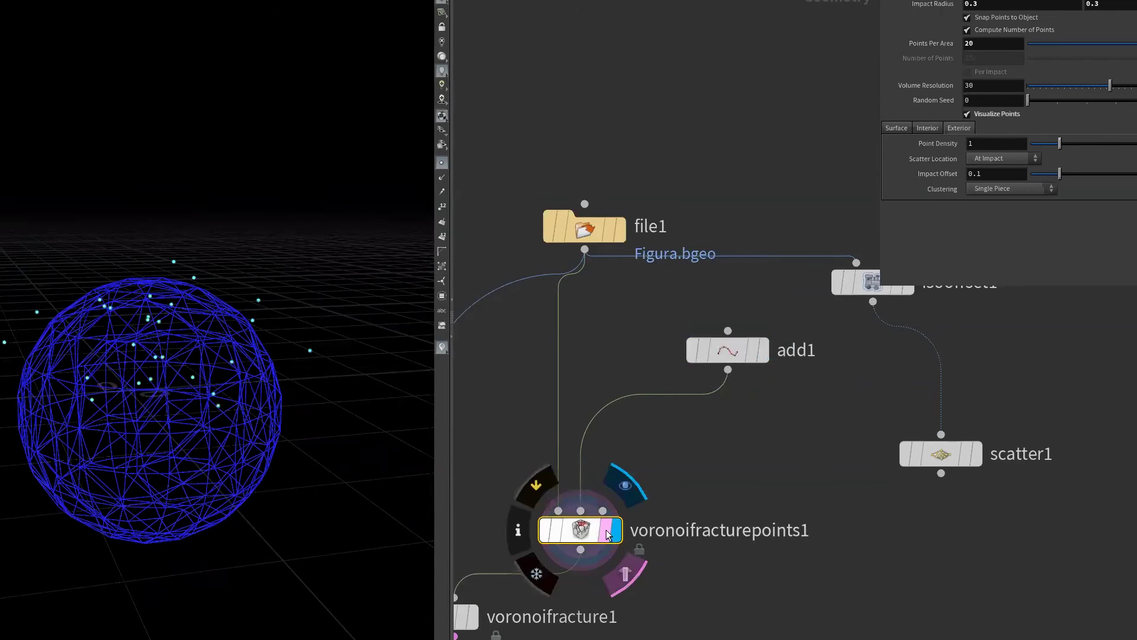
- Set add1's point Y position to about 0.53
{"action": "left_click", "coordinate": [720, 354]}
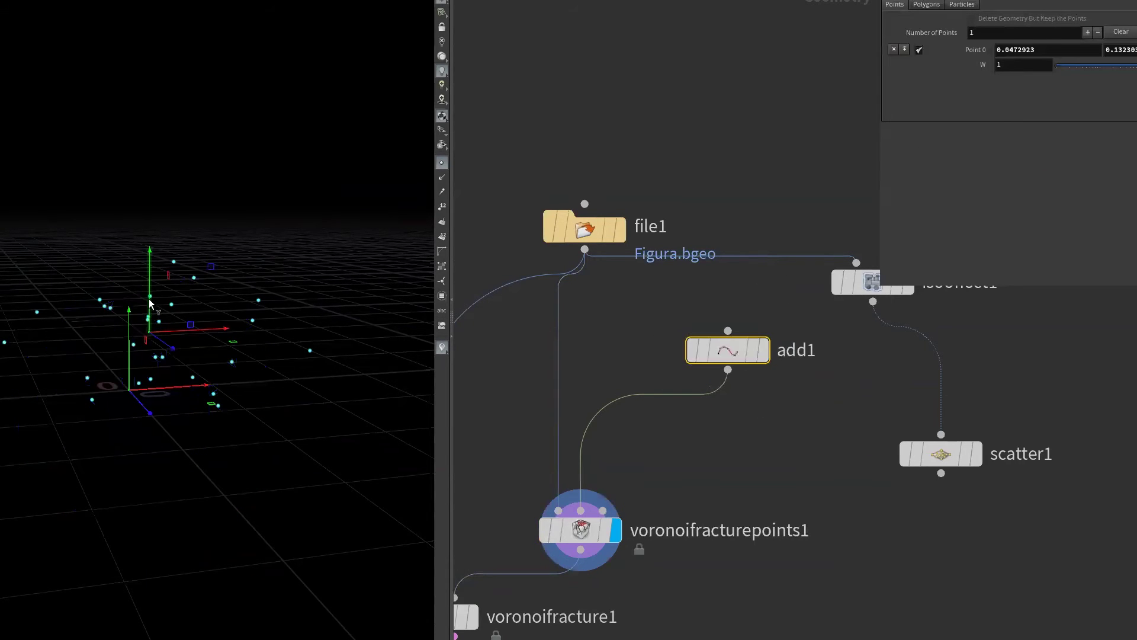
{"action": "middle_click_drag", "start_coordinate": [1124, 51], "coordinate": [1134, 51]}
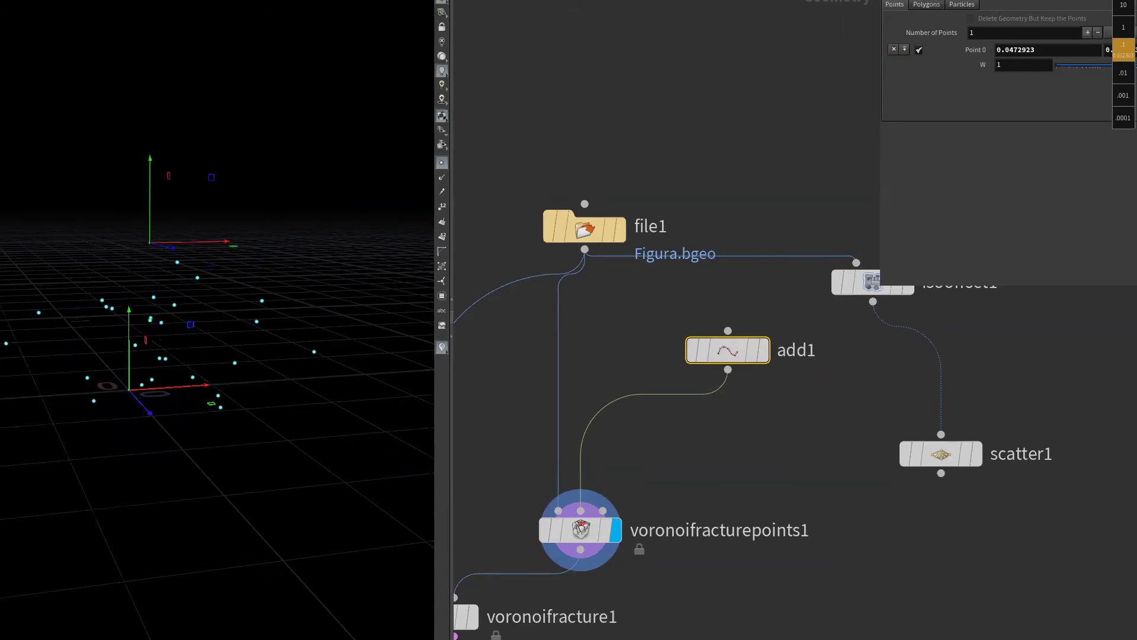
{"action": "mouse_move", "coordinate": [148, 355]}
{"action": "left_mouse_down"}
{"action": "mouse_move", "coordinate": [187, 383]}
{"action": "mouse_move", "coordinate": [144, 181]}
{"action": "left_mouse_up"}
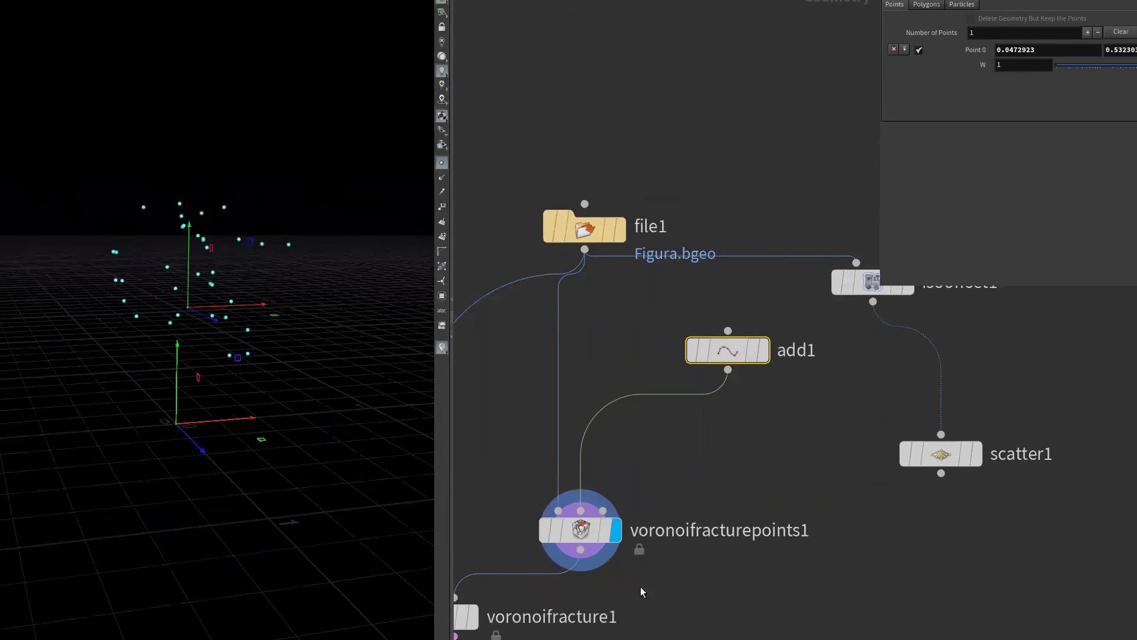
{"action": "middle_click_drag", "start_coordinate": [1127, 65], "coordinate": [1124, 67]}
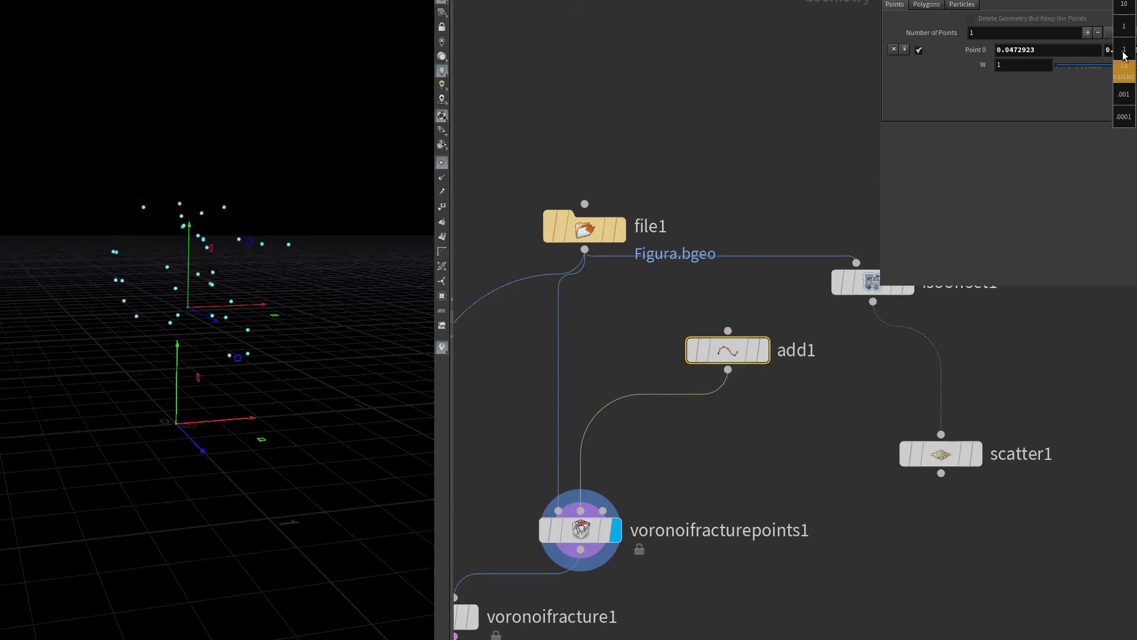
{"action": "middle_click_drag", "start_coordinate": [758, 353], "coordinate": [824, 336]}
- Wire add1 into voronoifracture1's second input, space out the fracture nodes and display the fractured head
{"action": "left_click_drag", "start_coordinate": [824, 336], "coordinate": [889, 383]}
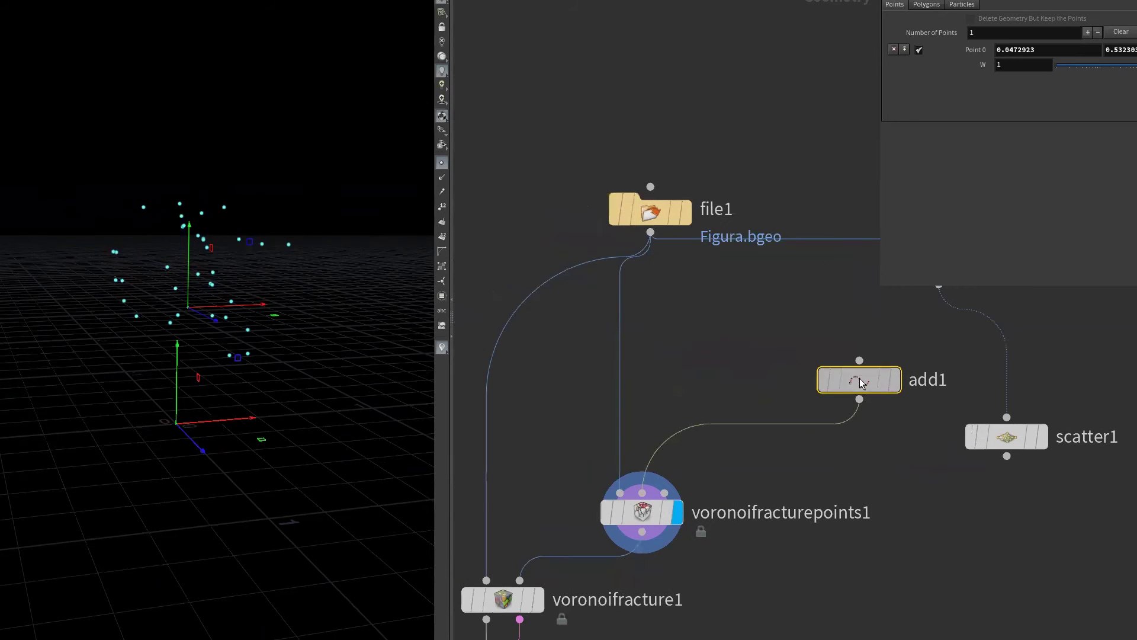
{"action": "left_click_drag", "start_coordinate": [645, 512], "coordinate": [629, 456]}
{"action": "left_click_drag", "start_coordinate": [520, 580], "coordinate": [859, 399]}
{"action": "left_click_drag", "start_coordinate": [539, 585], "coordinate": [547, 629]}
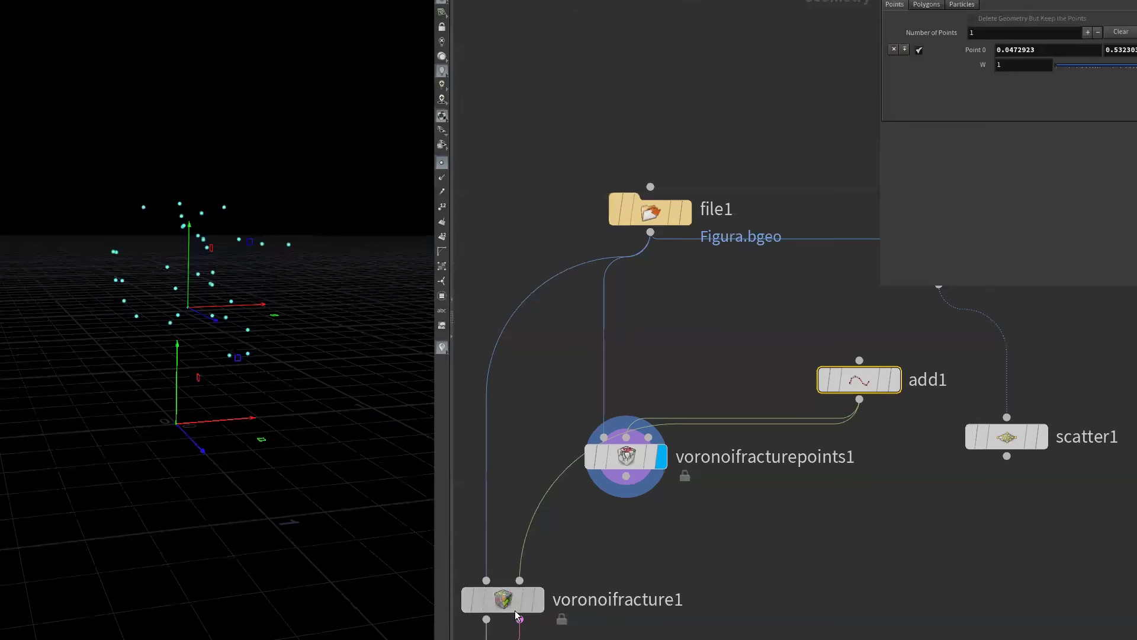
{"action": "left_click_drag", "start_coordinate": [640, 456], "coordinate": [640, 383]}
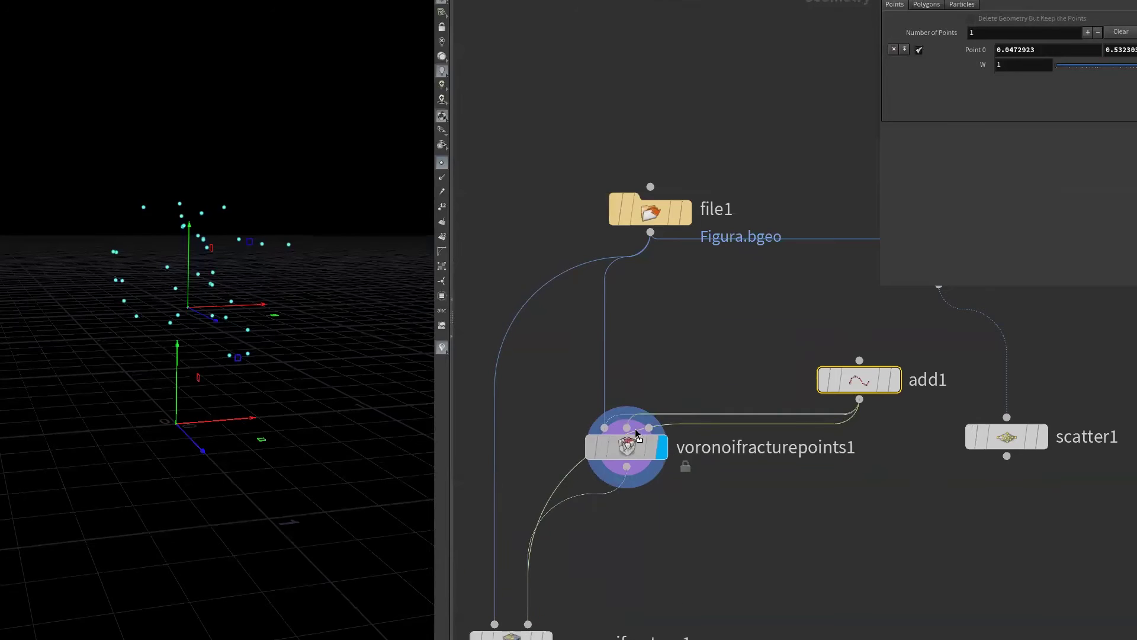
{"action": "left_click", "coordinate": [548, 636]}
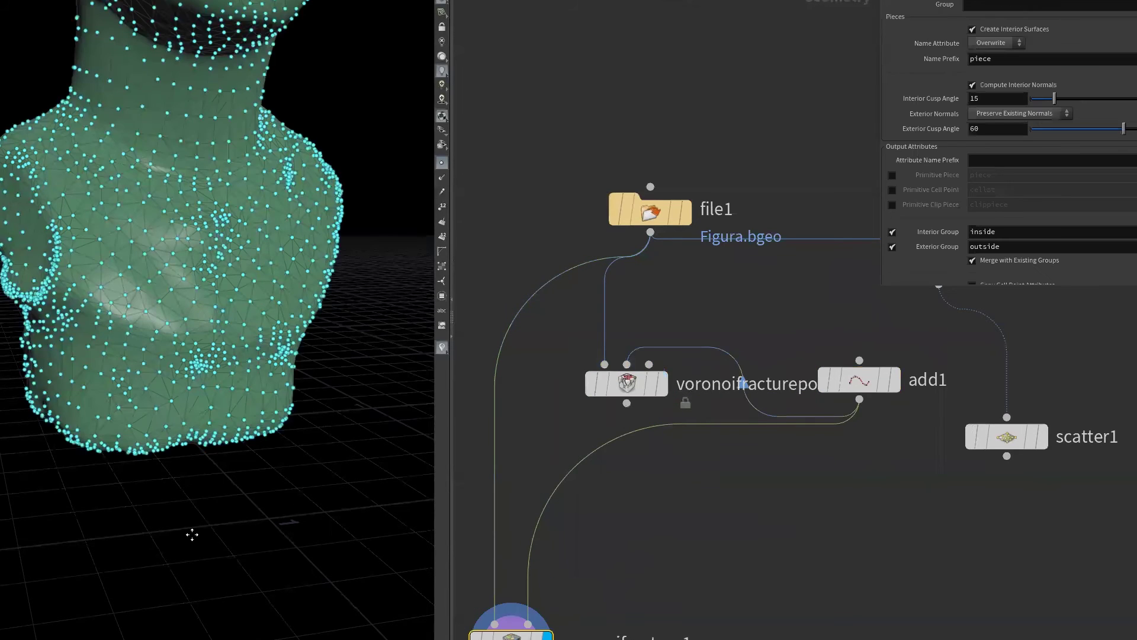
{"action": "key", "text": "h"}
- Move add1 lower, display its output and select it to view its points
{"action": "left_click_drag", "start_coordinate": [876, 380], "coordinate": [878, 445]}
{"action": "left_click", "coordinate": [896, 443]}
{"action": "left_click", "coordinate": [854, 461]}
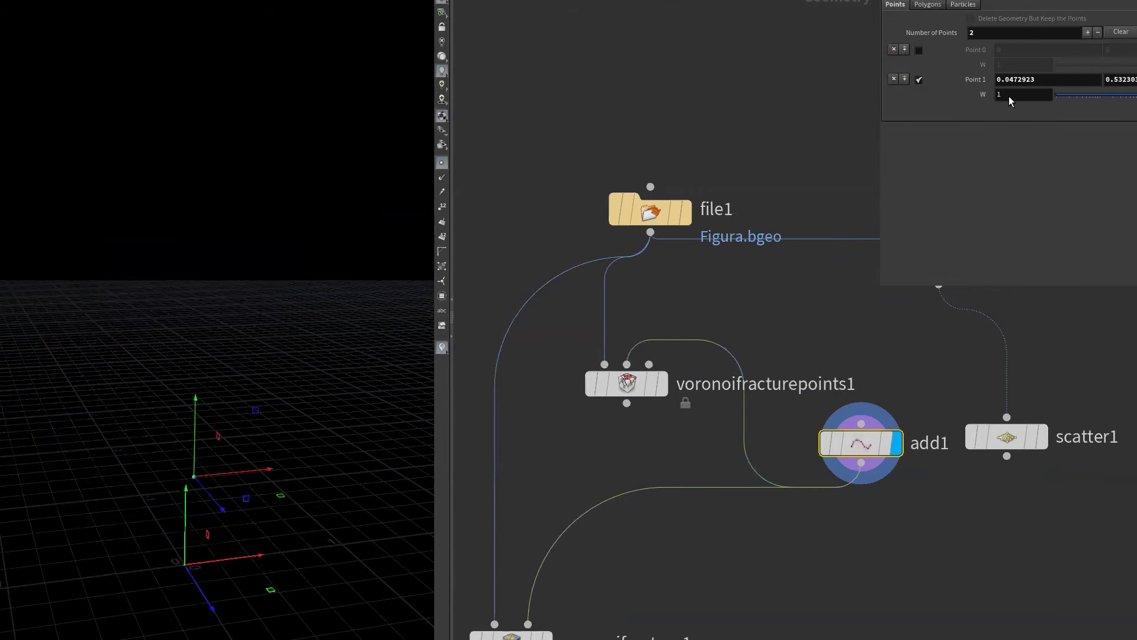
- Enable Point 0, display the fractured bust in wireframe and template add1 over it
{"action": "left_click", "coordinate": [918, 51]}
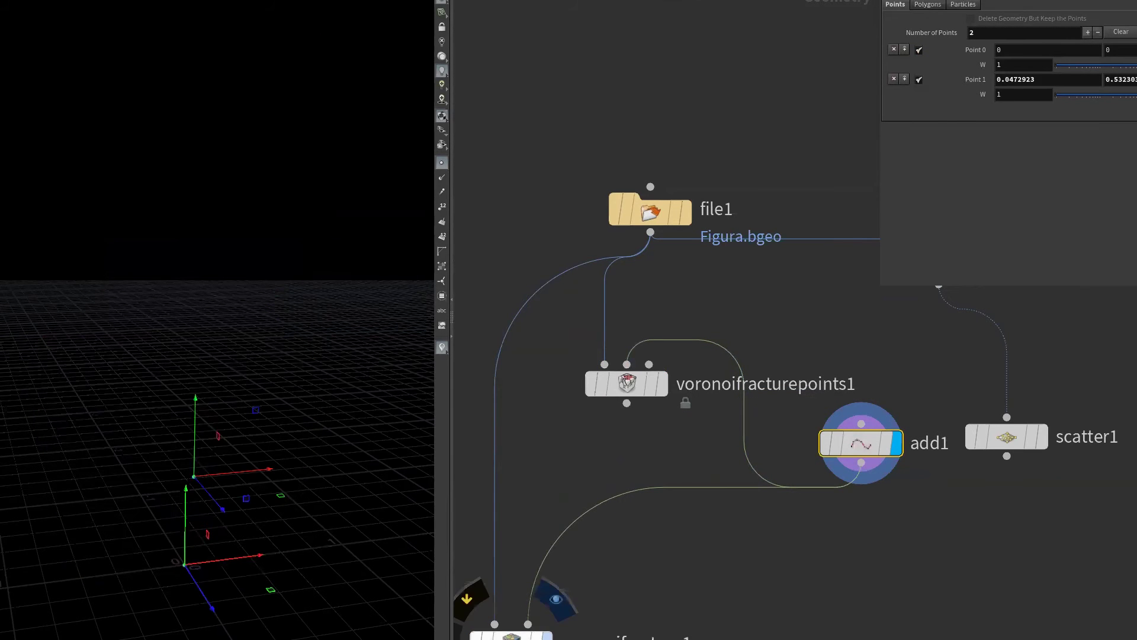
{"action": "left_click", "coordinate": [547, 635]}
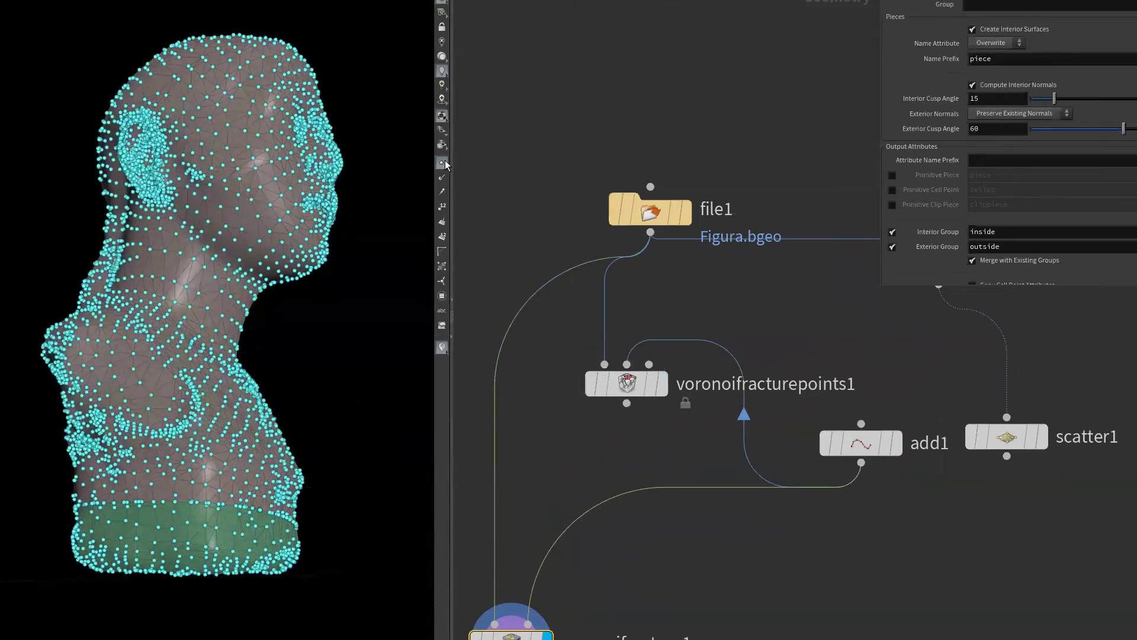
{"action": "left_click_drag", "start_coordinate": [329, 492], "coordinate": [243, 543], "text": "alt"}
{"action": "left_click", "coordinate": [886, 443]}
{"action": "key", "text": "w"}
{"action": "mouse_move", "coordinate": [219, 573]}
{"action": "left_mouse_down", "text": "alt"}
{"action": "mouse_move", "coordinate": [224, 541]}
{"action": "mouse_move", "coordinate": [252, 560]}
{"action": "left_mouse_up", "text": "alt"}
{"action": "left_click", "coordinate": [442, 162]}
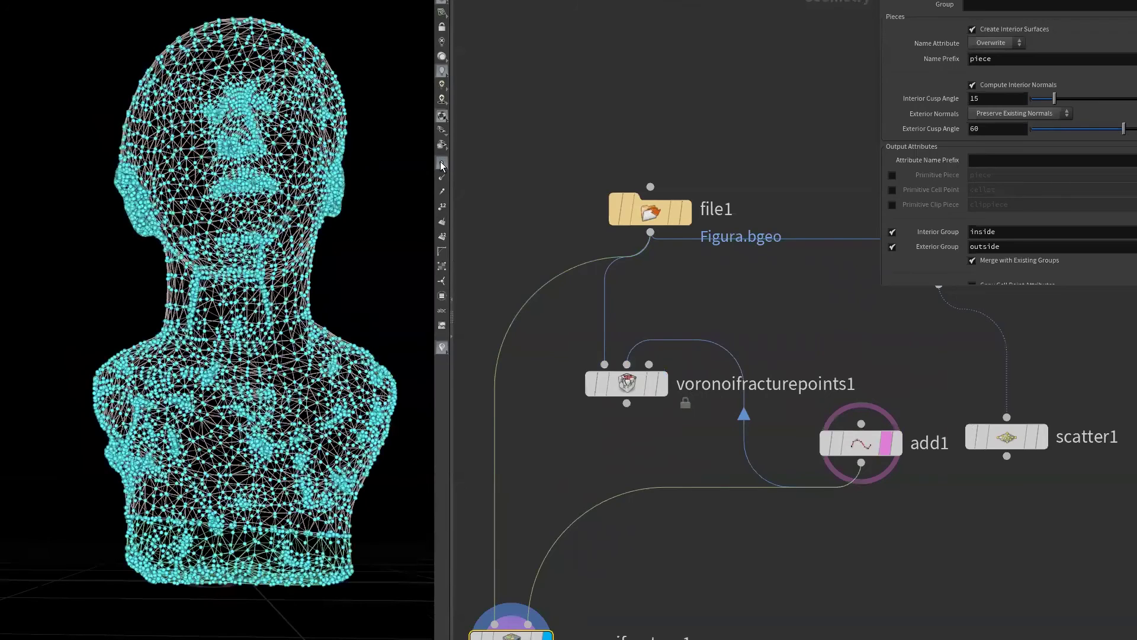
{"action": "middle_click_drag", "start_coordinate": [811, 578], "coordinate": [802, 594]}
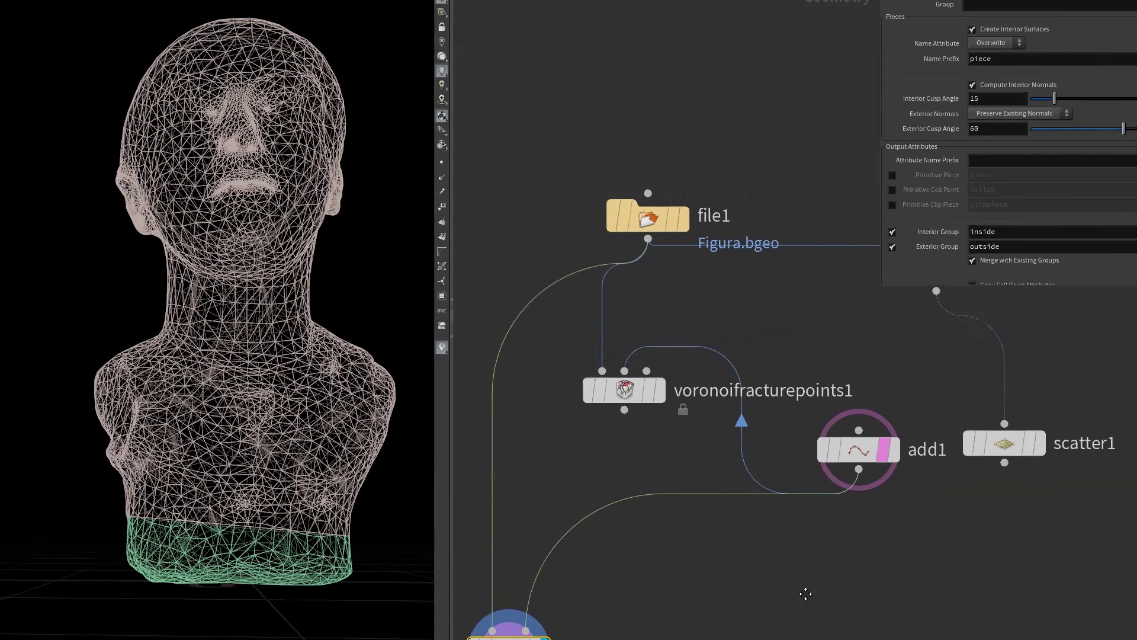
- Raise Point 1, add a third point, and settle Point 1's height at 0.5
{"action": "left_click", "coordinate": [851, 458]}
{"action": "middle_click_drag", "start_coordinate": [1129, 79], "coordinate": [1136, 71]}
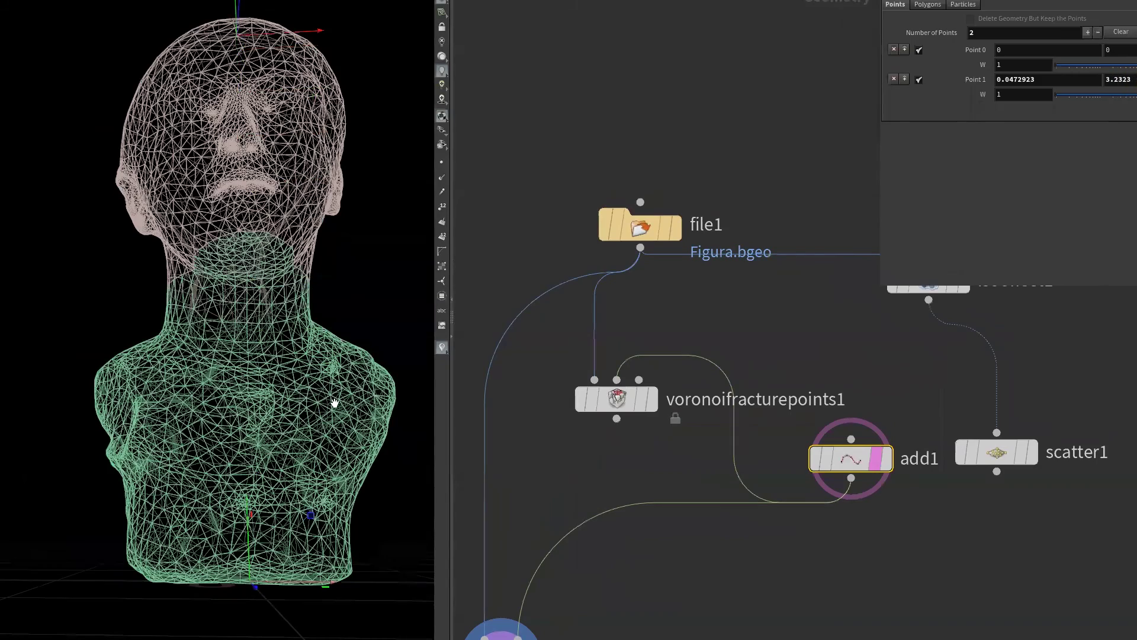
{"action": "scroll", "coordinate": [312, 428], "scroll_direction": "up", "scroll_amount": 3}
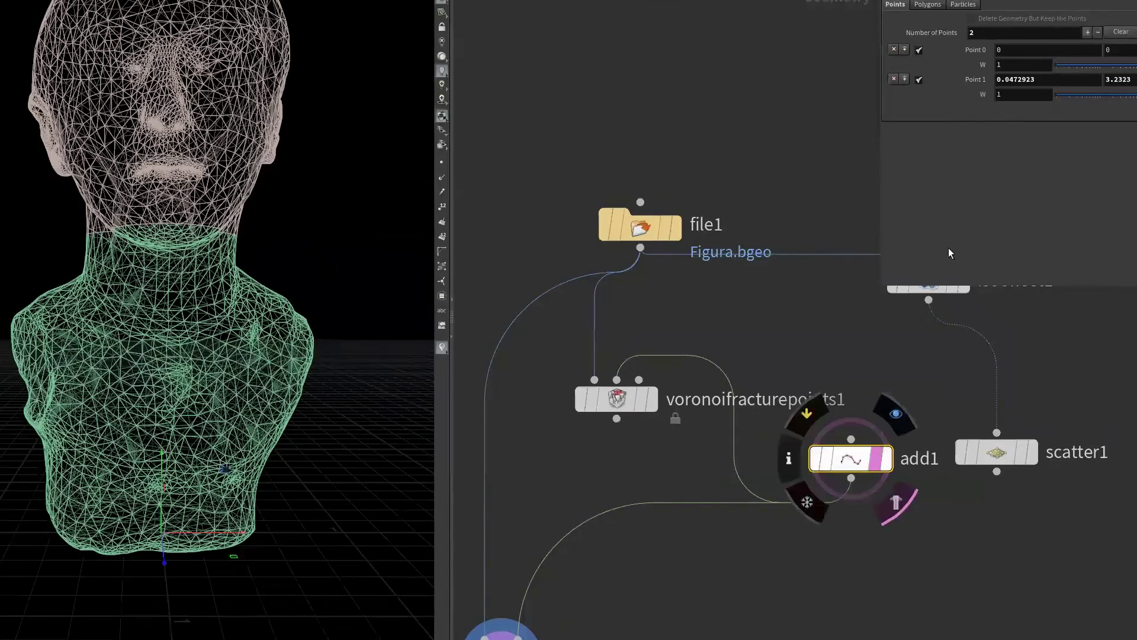
{"action": "left_click_drag", "start_coordinate": [851, 458], "coordinate": [854, 478]}
{"action": "left_click", "coordinate": [905, 50]}
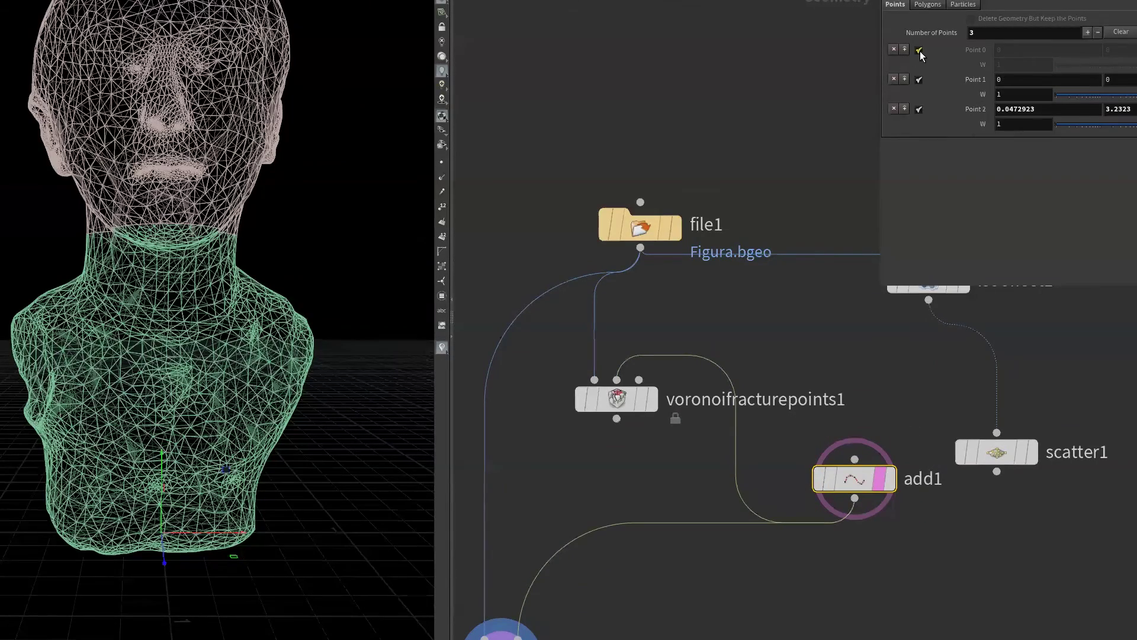
{"action": "left_click_drag", "start_coordinate": [221, 473], "coordinate": [168, 309]}
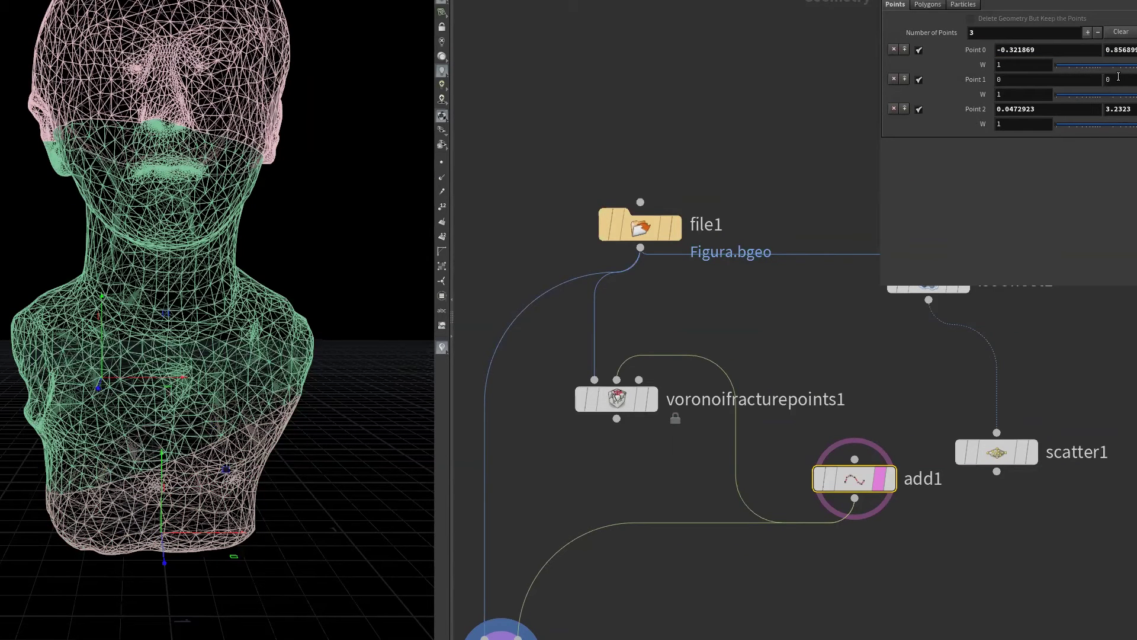
{"action": "middle_click_drag", "start_coordinate": [1118, 77], "coordinate": [1118, 79]}
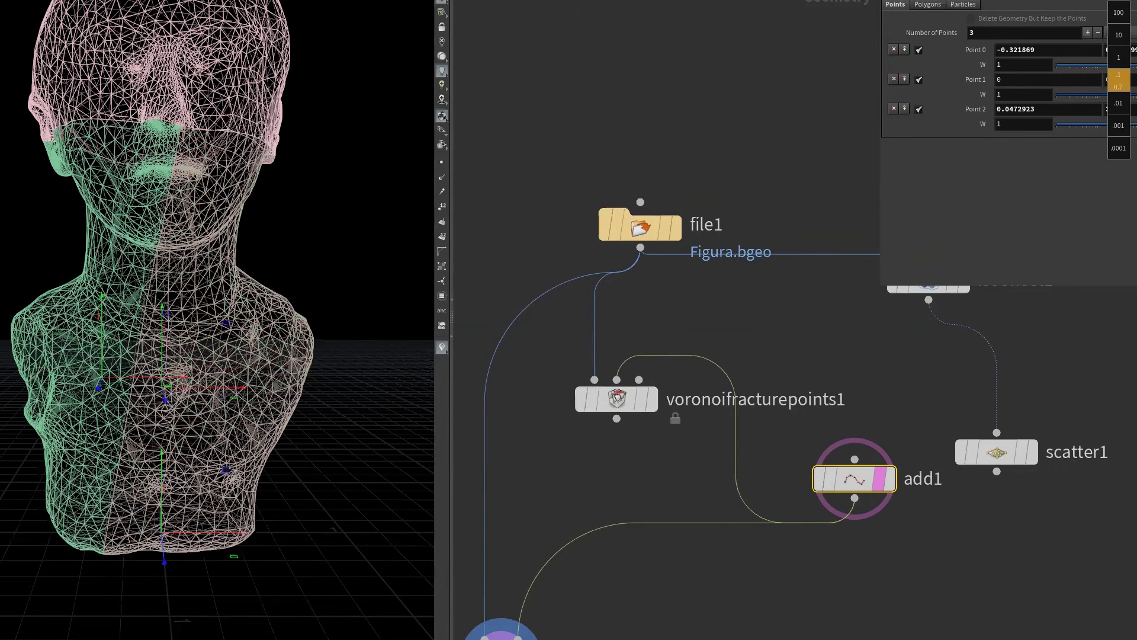
{"action": "middle_click_drag", "start_coordinate": [1119, 80], "coordinate": [439, 453]}
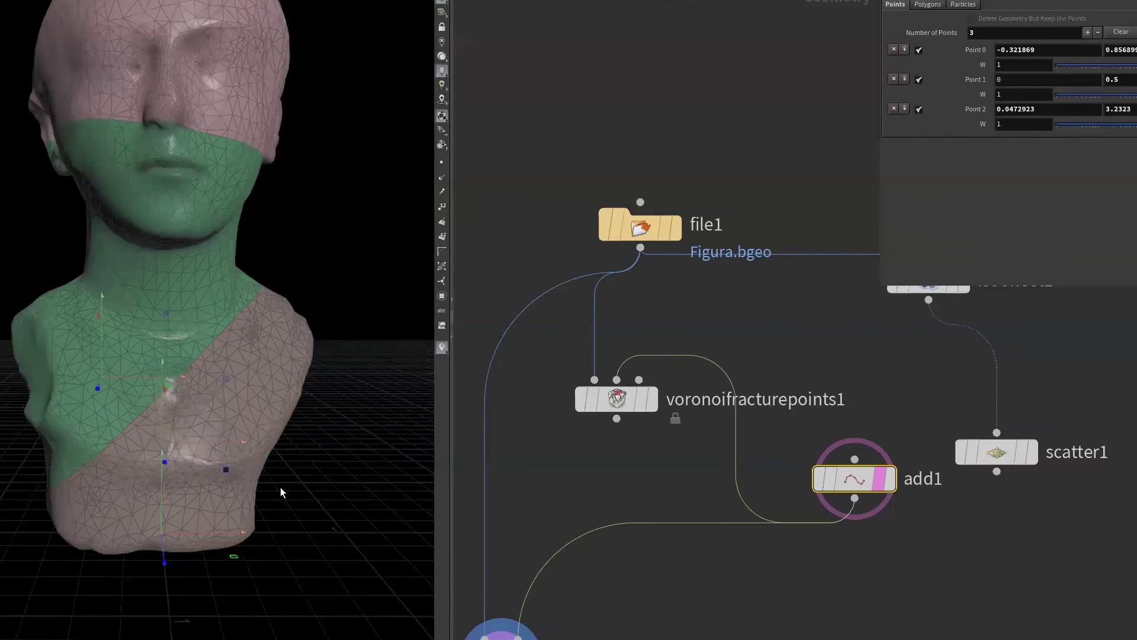
{"action": "middle_click_drag", "start_coordinate": [597, 605], "coordinate": [641, 484]}
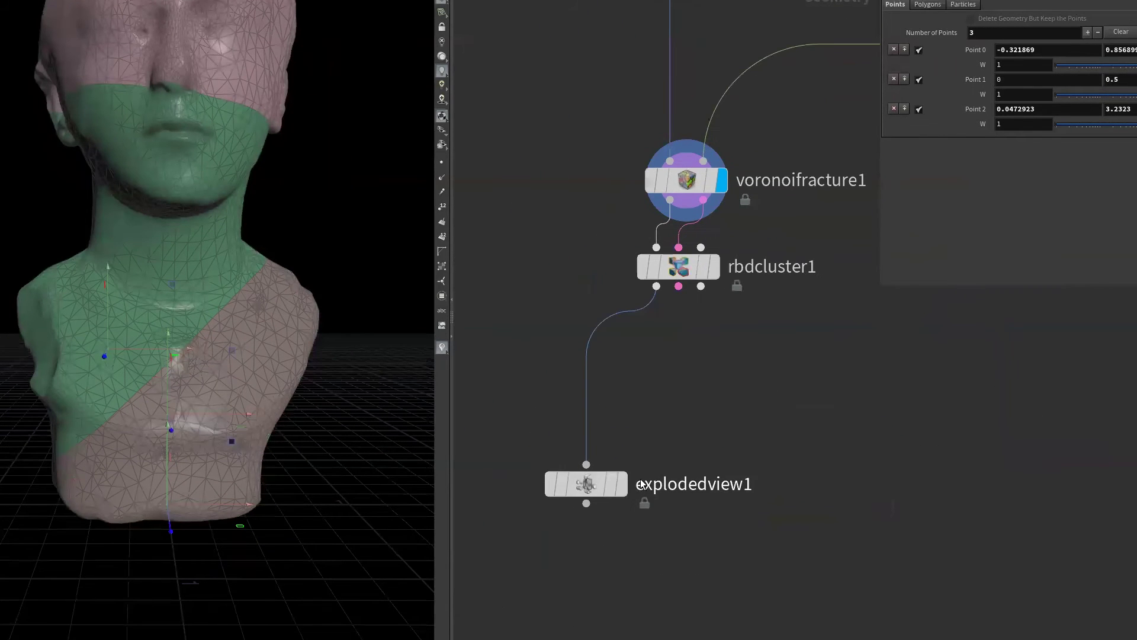
- Pull rbdcluster1 out of the chain, display explodedview1 and orbit the three separated pieces
{"action": "left_click_drag", "start_coordinate": [678, 267], "coordinate": [776, 338]}
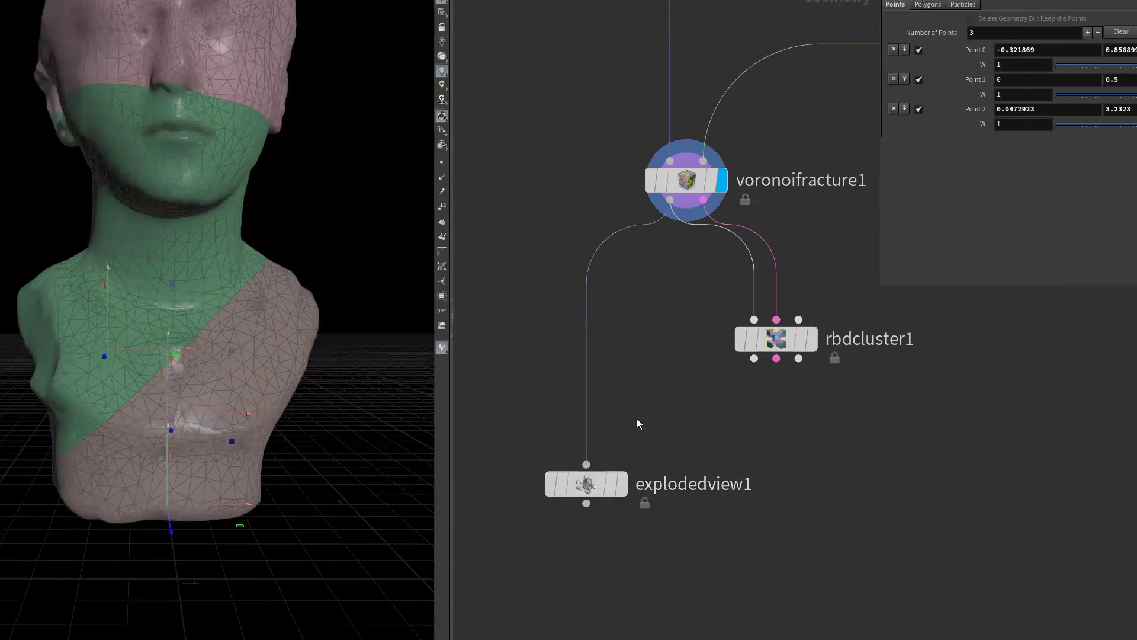
{"action": "left_click", "coordinate": [620, 484]}
{"action": "left_click", "coordinate": [586, 484]}
{"action": "mouse_move", "coordinate": [111, 508]}
{"action": "left_mouse_down"}
{"action": "mouse_move", "coordinate": [127, 398]}
{"action": "mouse_move", "coordinate": [305, 462]}
{"action": "mouse_move", "coordinate": [144, 447]}
{"action": "mouse_move", "coordinate": [165, 490]}
{"action": "mouse_move", "coordinate": [152, 445]}
{"action": "left_mouse_up"}
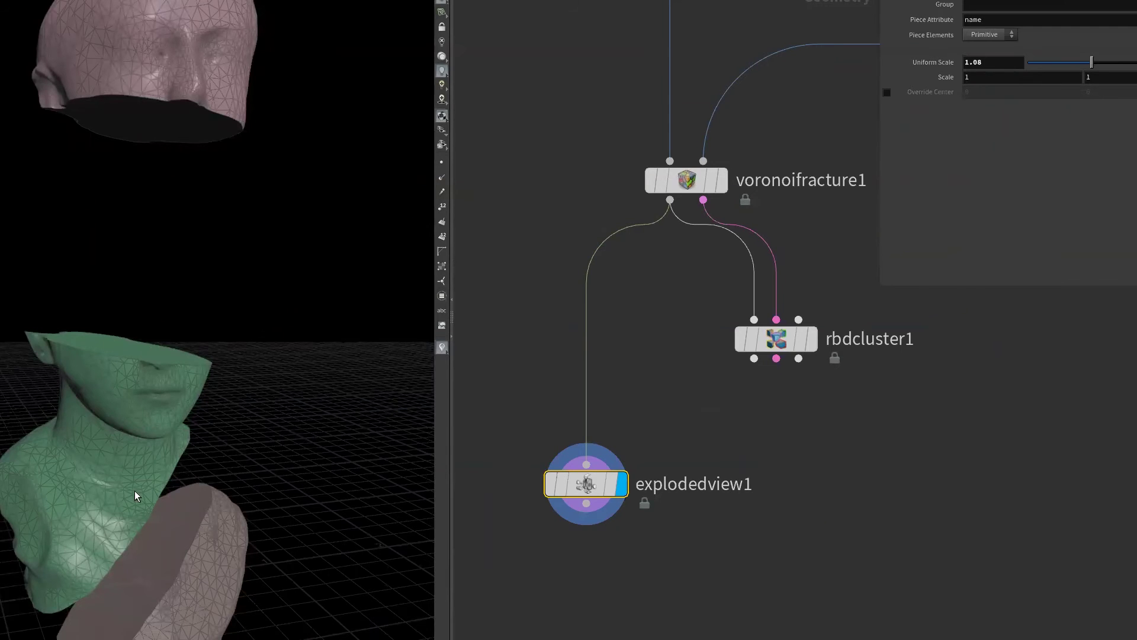
{"action": "left_click_drag", "start_coordinate": [274, 520], "coordinate": [253, 527]}
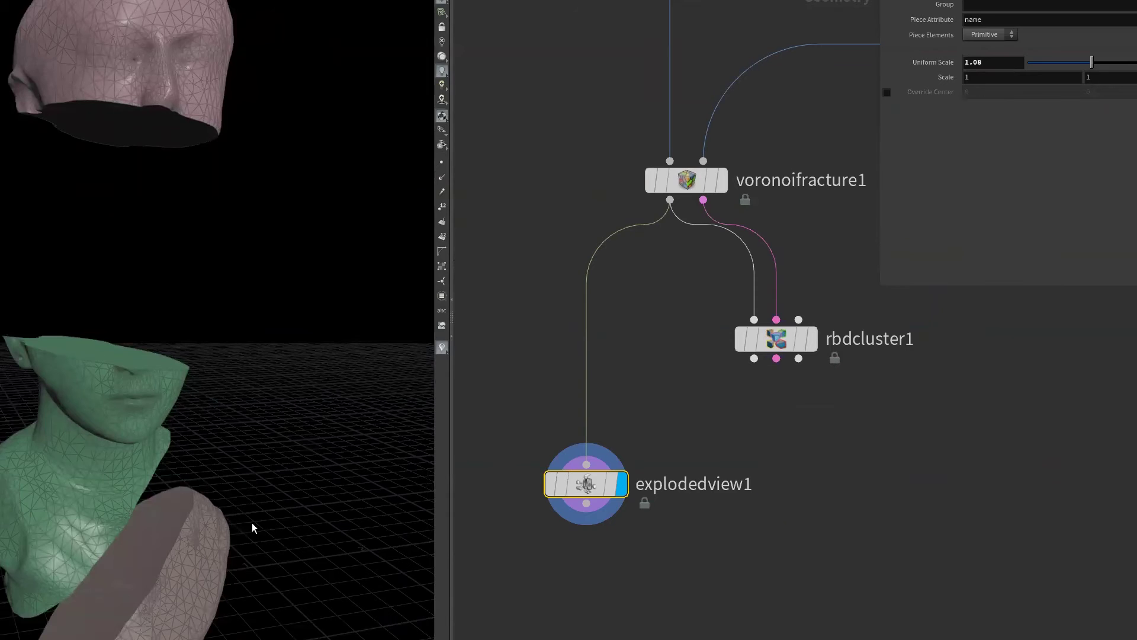
{"action": "left_click_drag", "start_coordinate": [205, 437], "coordinate": [3, 201]}
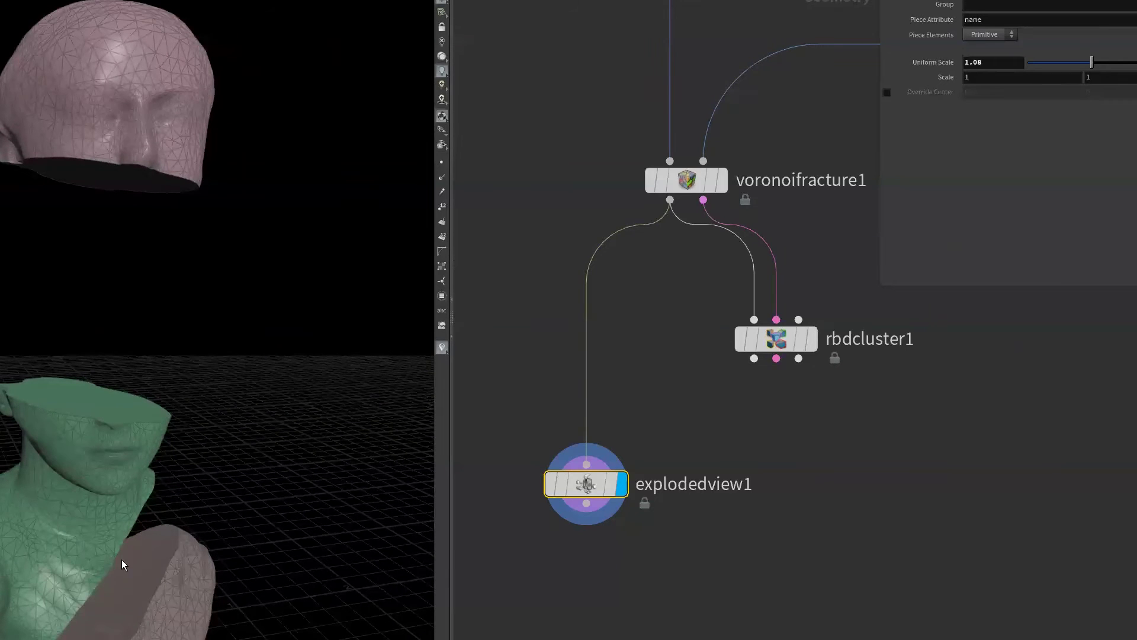
{"action": "left_click_drag", "start_coordinate": [122, 559], "coordinate": [91, 283]}
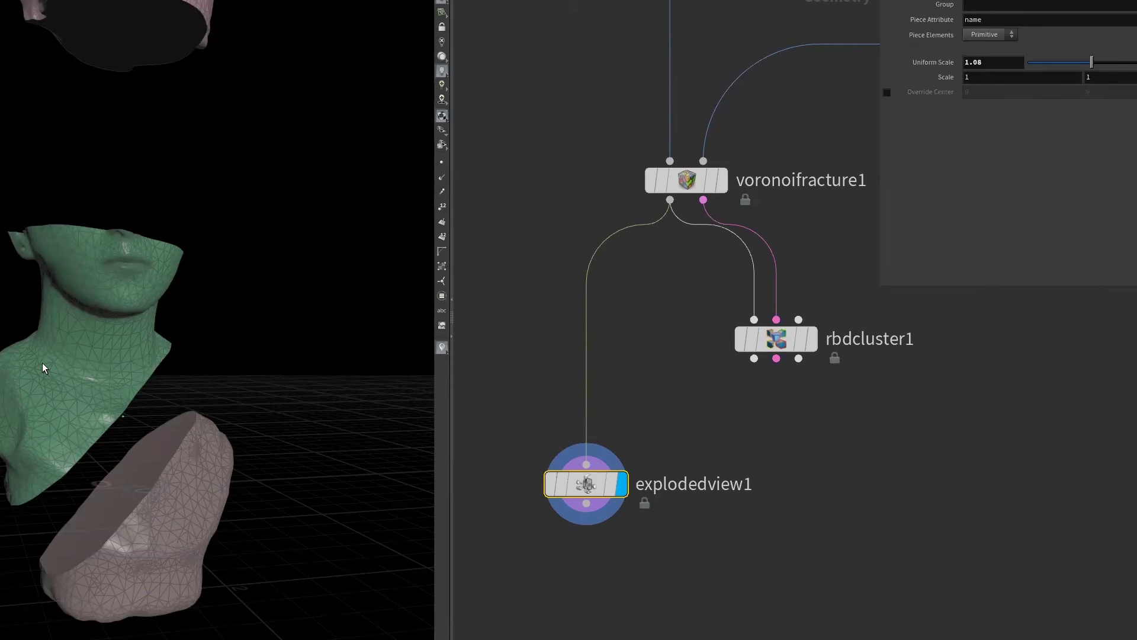
{"action": "left_click_drag", "start_coordinate": [42, 362], "coordinate": [70, 525]}
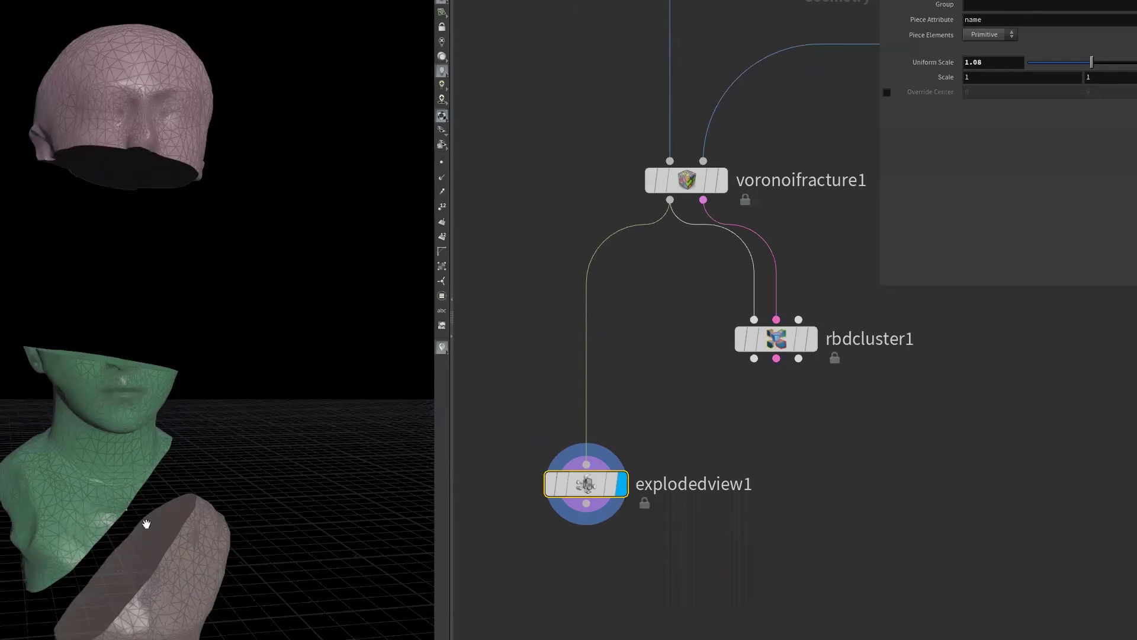
- Pan the network back to show file1, add1, scatter1 and voronoifracturepoints1
{"action": "left_click_drag", "start_coordinate": [146, 524], "coordinate": [319, 540]}
{"action": "scroll", "coordinate": [673, 414], "scroll_direction": "down", "scroll_amount": 4}
{"action": "middle_click_drag", "start_coordinate": [673, 414], "coordinate": [616, 528]}
{"action": "scroll", "coordinate": [617, 529], "scroll_direction": "up", "scroll_amount": 2}
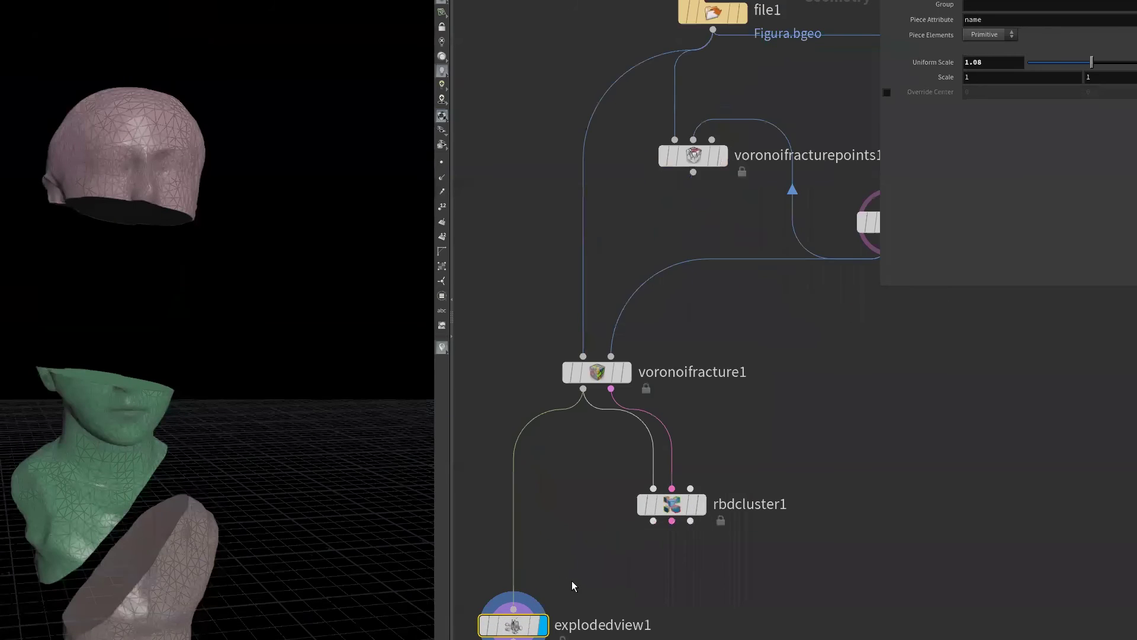
{"action": "middle_click_drag", "start_coordinate": [572, 585], "coordinate": [801, 374]}
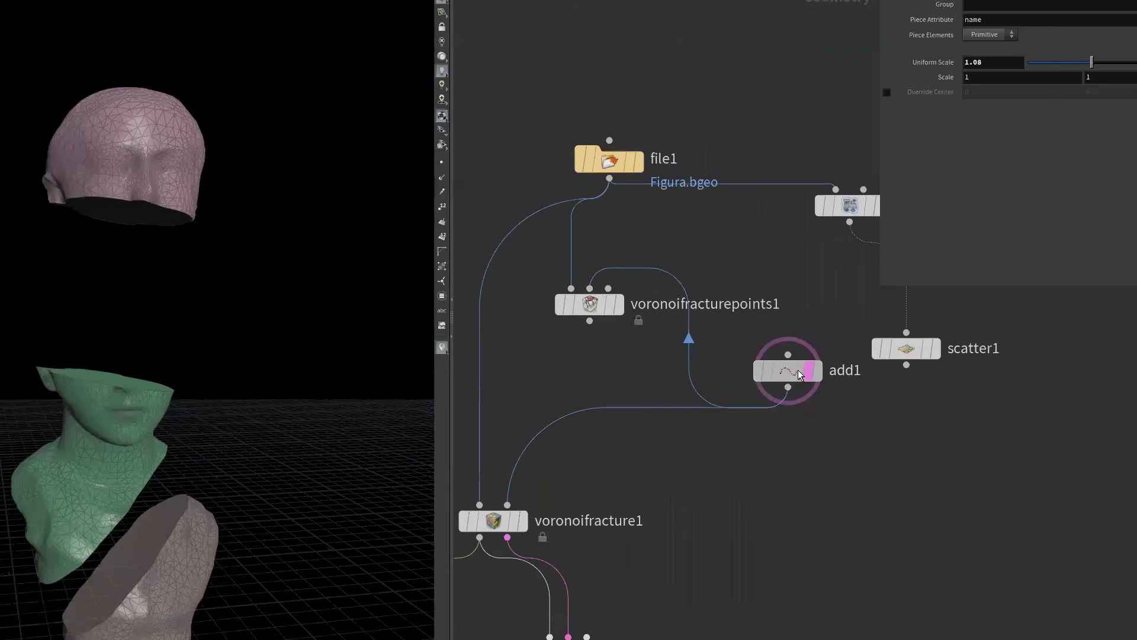
- Delete add1, feed scatter1 back into voronoifracturepoints1, and rewire rbdcluster1 into explodedview1
{"action": "key", "text": "Delete"}
{"action": "left_click_drag", "start_coordinate": [507, 505], "coordinate": [597, 347]}
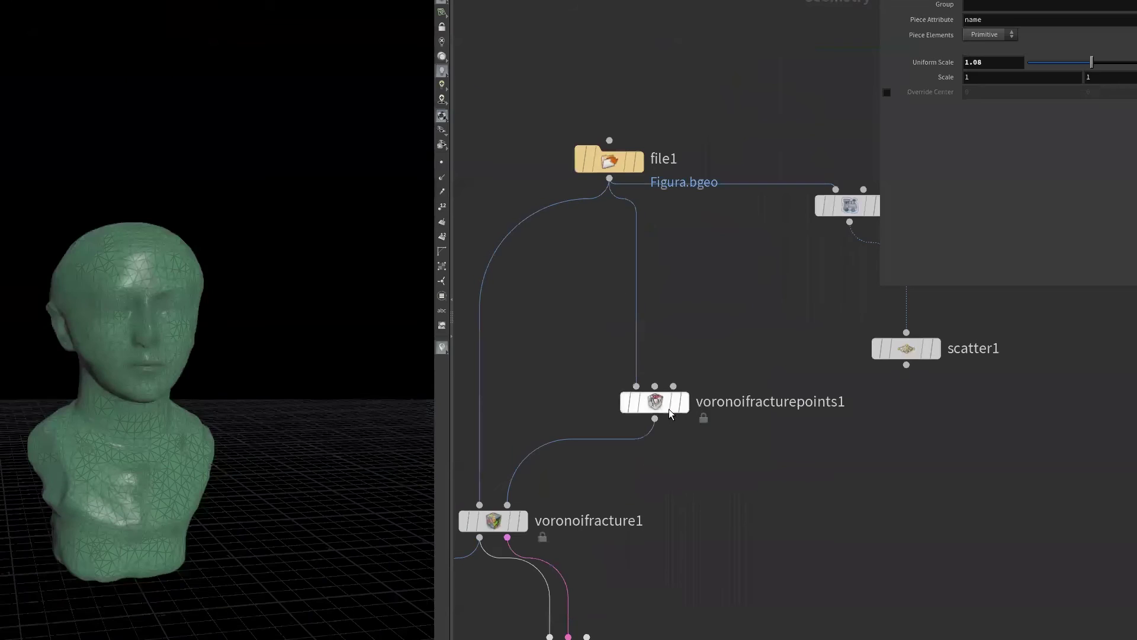
{"action": "middle_click_drag", "start_coordinate": [670, 408], "coordinate": [631, 470]}
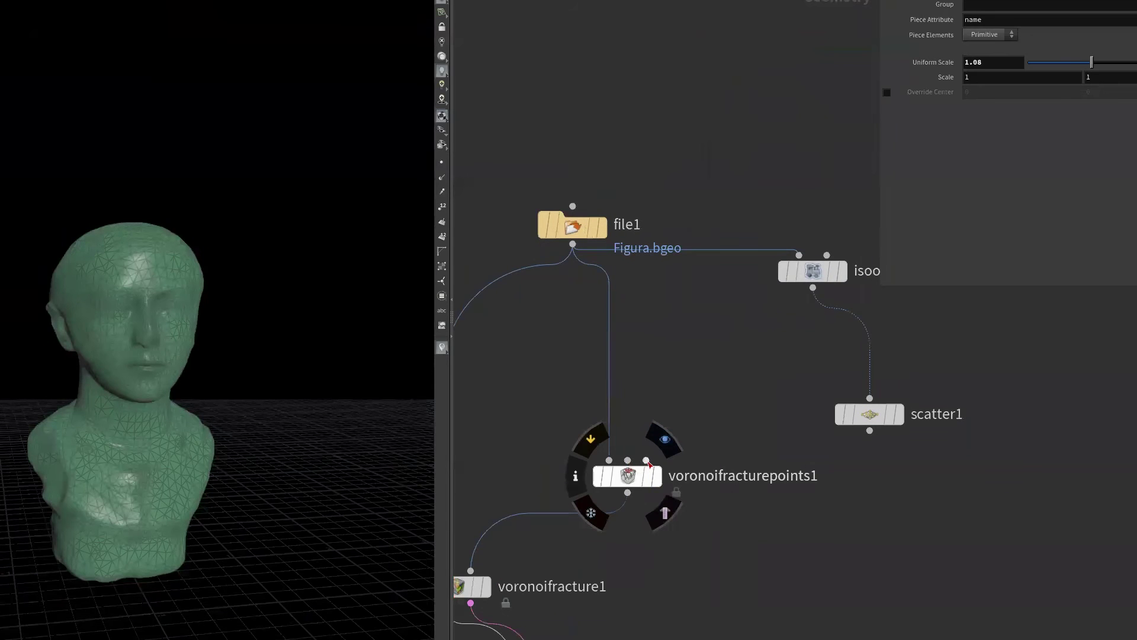
{"action": "left_click_drag", "start_coordinate": [646, 461], "coordinate": [864, 436]}
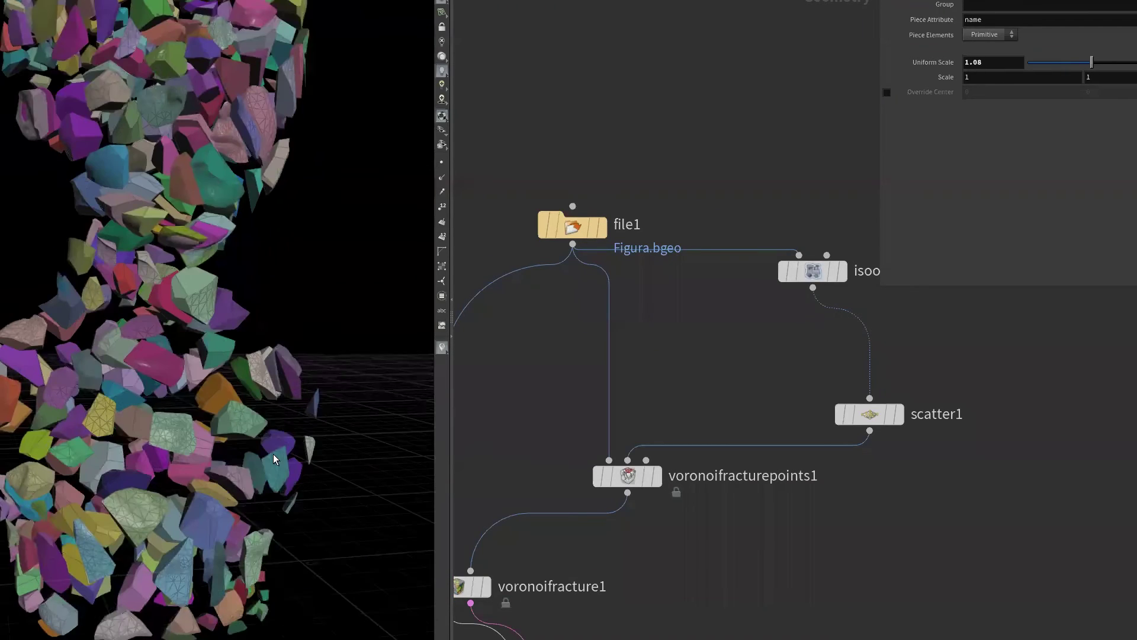
{"action": "middle_click_drag", "start_coordinate": [481, 579], "coordinate": [548, 562]}
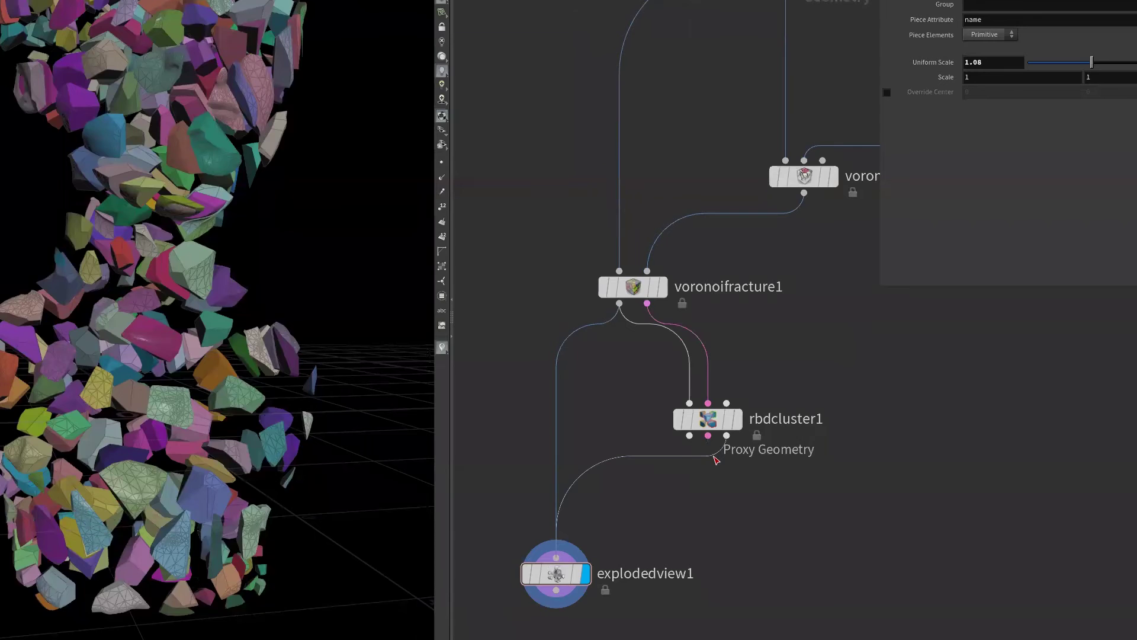
{"action": "left_click_drag", "start_coordinate": [548, 561], "coordinate": [689, 436]}
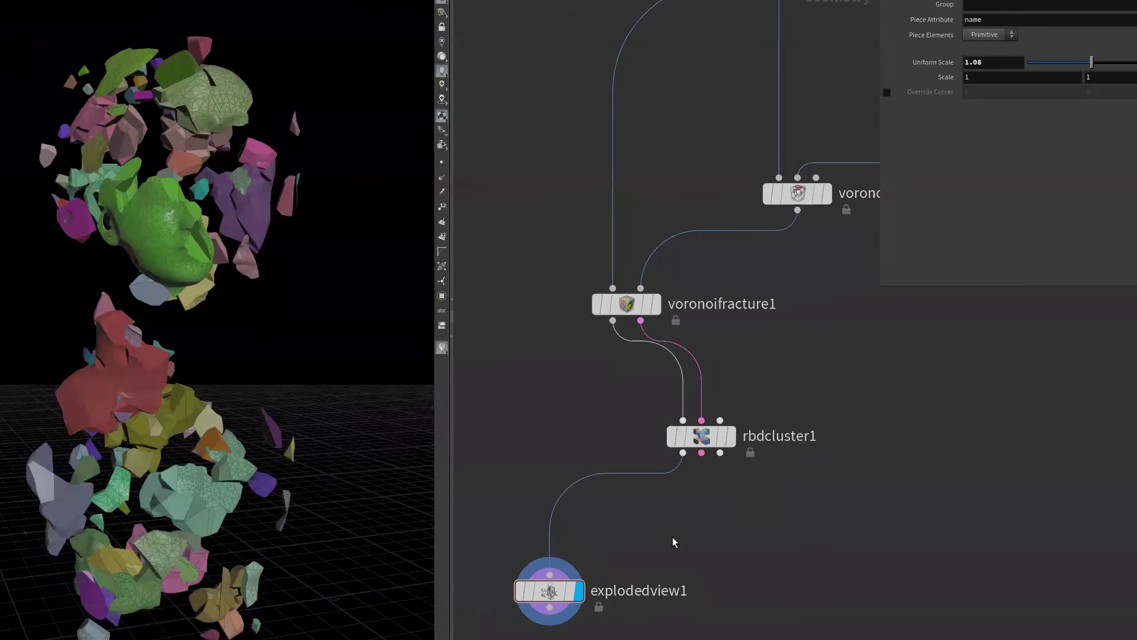
{"action": "key", "text": "l"}
{"action": "left_click_drag", "start_coordinate": [160, 506], "coordinate": [308, 522], "text": "alt"}
- Nudge explodedview1 and rbdcluster1 upward while orbiting the small coloured chunks
{"action": "middle_click_drag", "start_coordinate": [506, 637], "coordinate": [557, 586]}
{"action": "left_click_drag", "start_coordinate": [557, 586], "coordinate": [583, 556]}
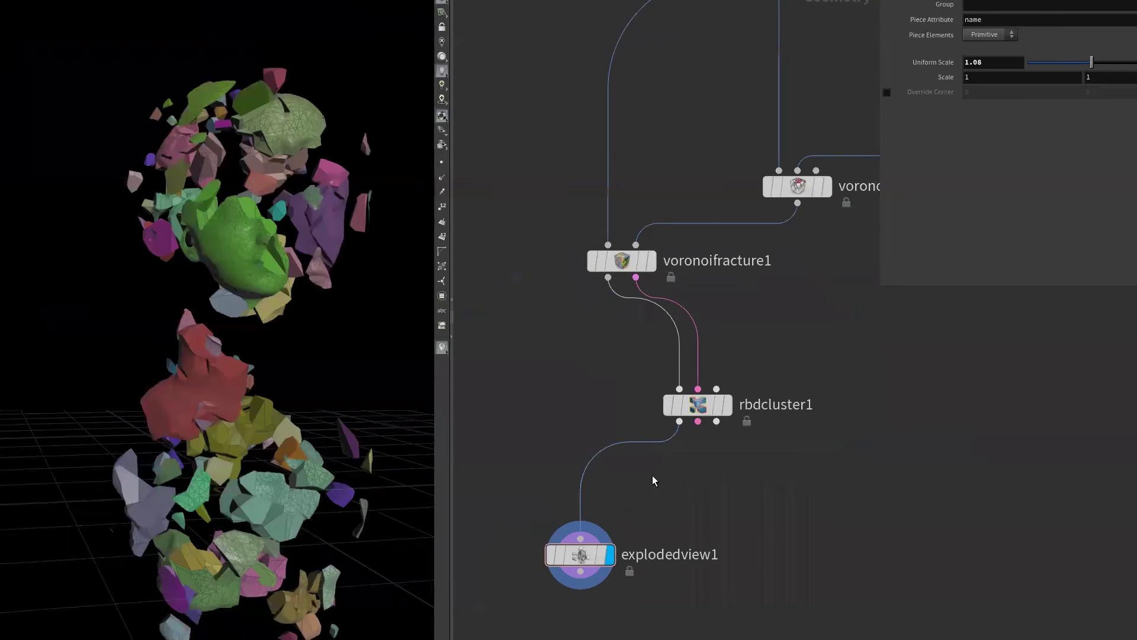
{"action": "left_click_drag", "start_coordinate": [687, 397], "coordinate": [674, 389]}
{"action": "scroll", "coordinate": [681, 444], "scroll_direction": "up", "scroll_amount": 3}
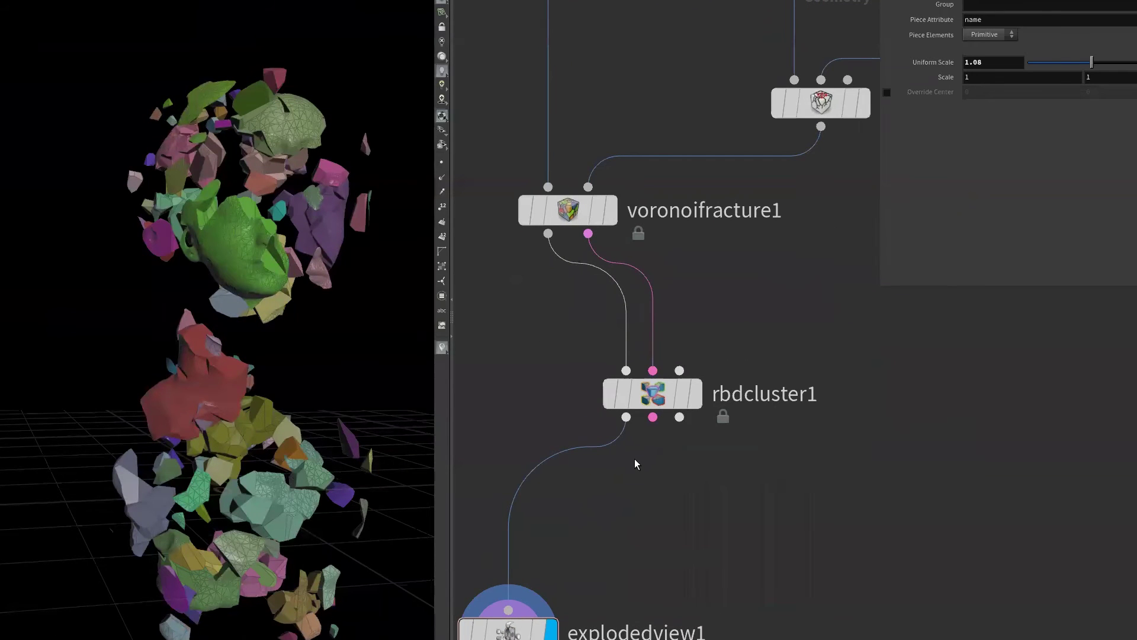
{"action": "left_click_drag", "start_coordinate": [646, 403], "coordinate": [650, 393]}
{"action": "mouse_move", "coordinate": [263, 528]}
{"action": "left_mouse_down", "text": "alt"}
{"action": "mouse_move", "coordinate": [338, 548]}
{"action": "mouse_move", "coordinate": [414, 521]}
{"action": "left_mouse_up", "text": "alt"}
{"action": "scroll", "coordinate": [610, 495], "scroll_direction": "up", "scroll_amount": 1}
{"action": "scroll", "coordinate": [616, 474], "scroll_direction": "up", "scroll_amount": 1}
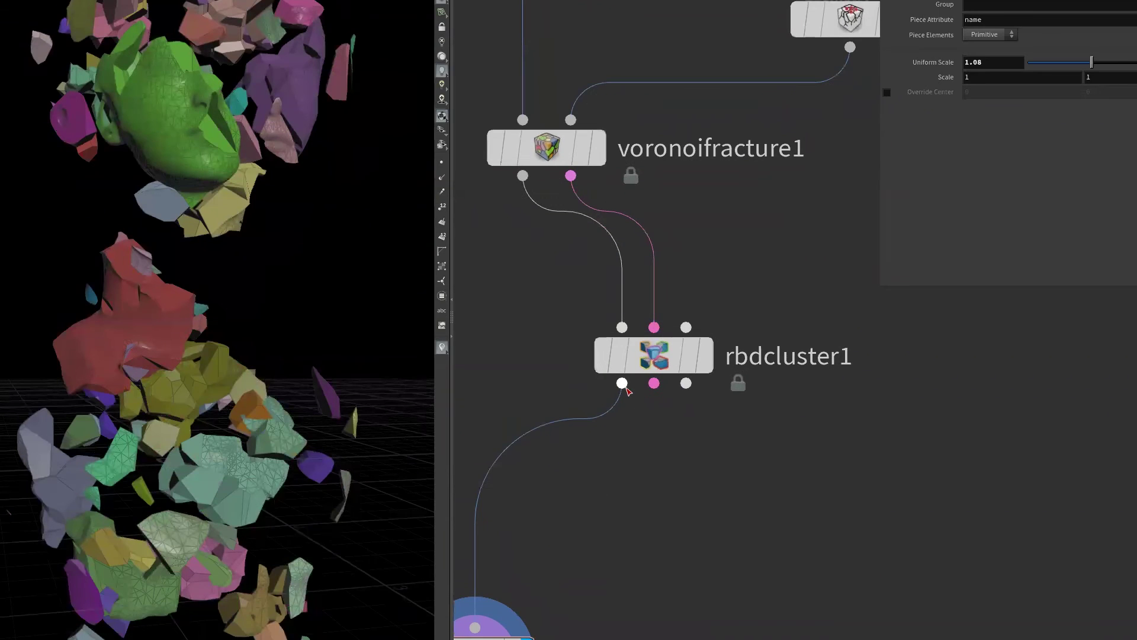
- Centre rbdcluster1, nudge it down-left and bring up the node-creation search
{"action": "middle_click_drag", "start_coordinate": [620, 488], "coordinate": [621, 436]}
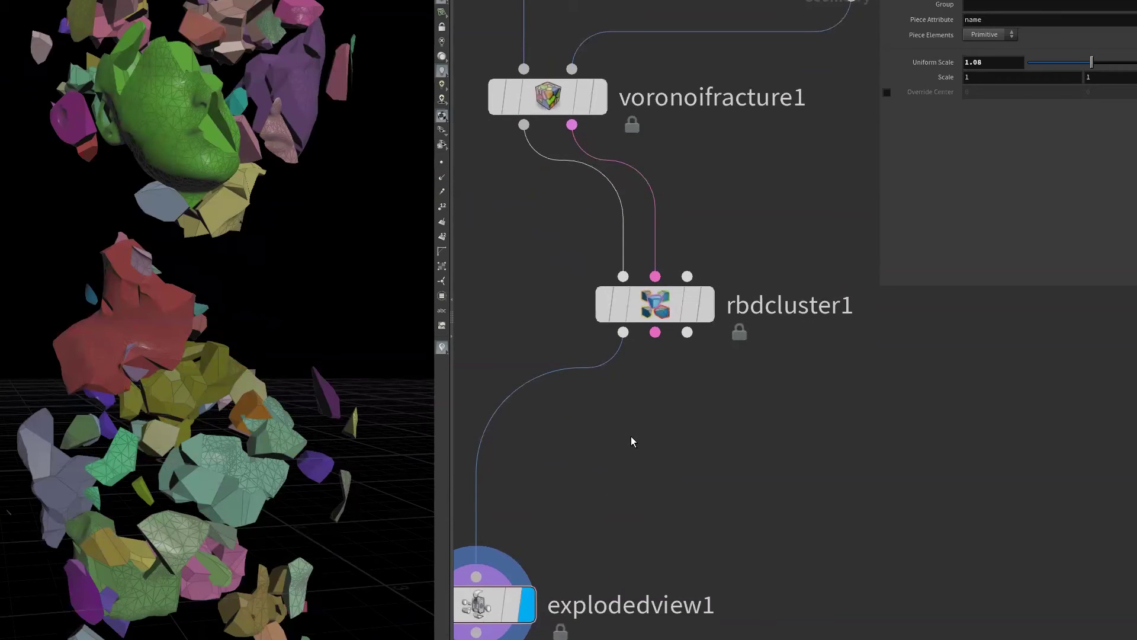
{"action": "middle_click_drag", "start_coordinate": [609, 501], "coordinate": [645, 468]}
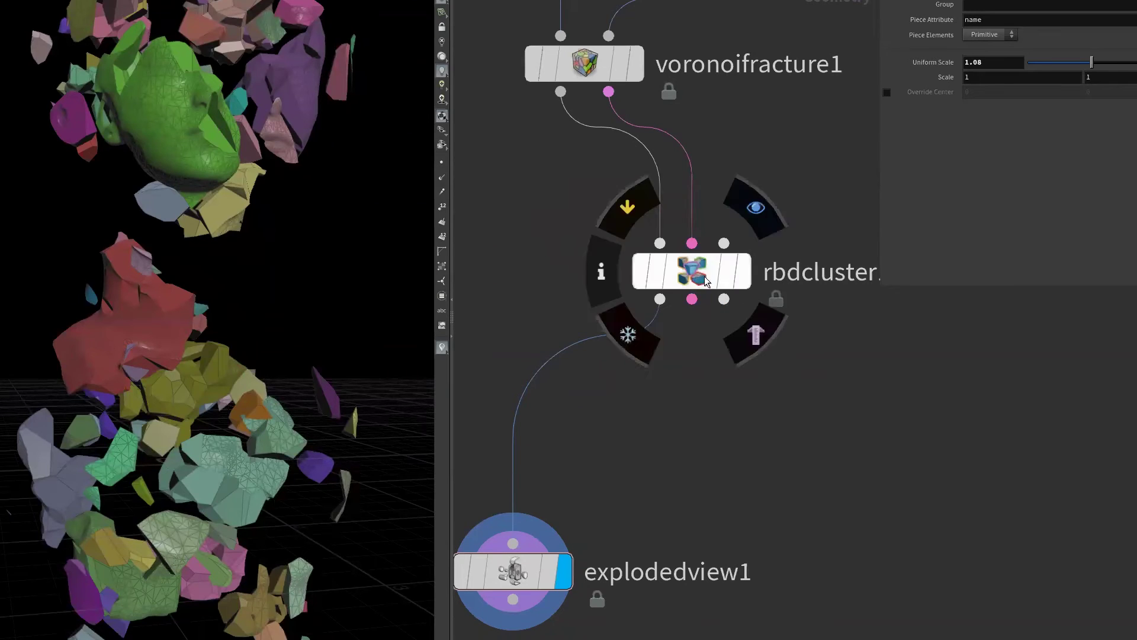
{"action": "left_click_drag", "start_coordinate": [692, 273], "coordinate": [684, 290]}
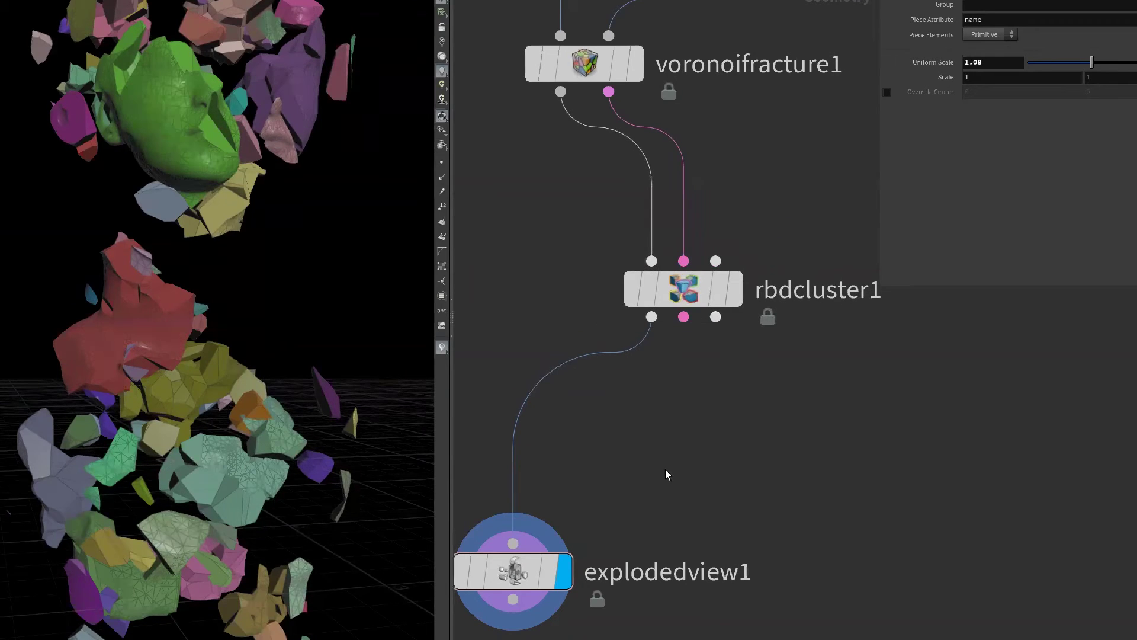
{"action": "scroll", "coordinate": [690, 424], "scroll_direction": "down", "scroll_amount": 3}
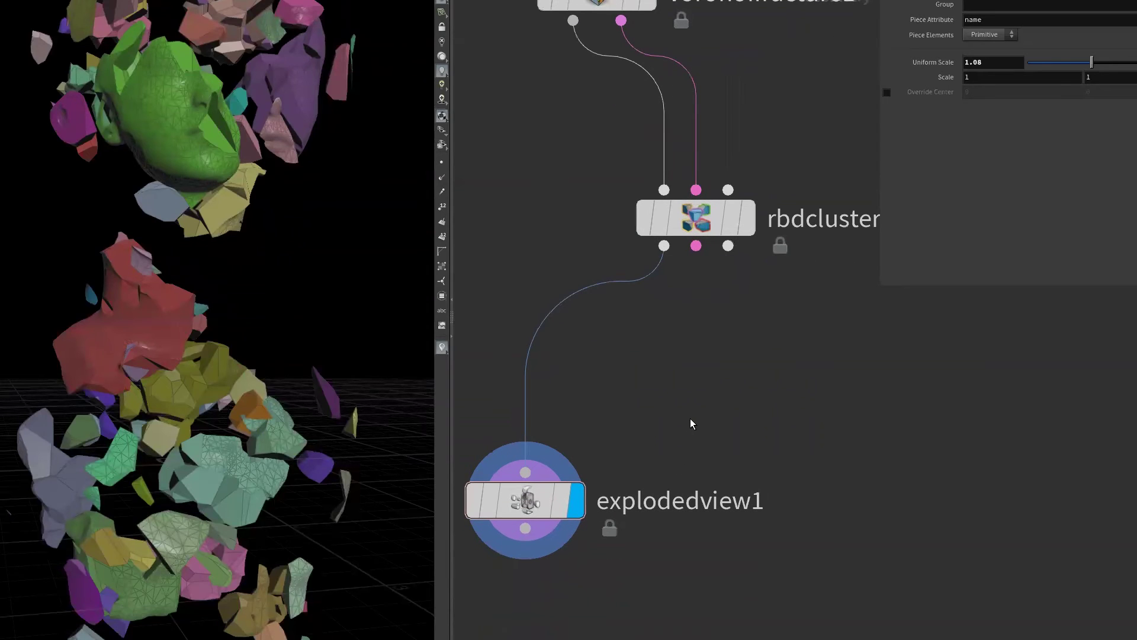
{"action": "key", "text": "Tab"}
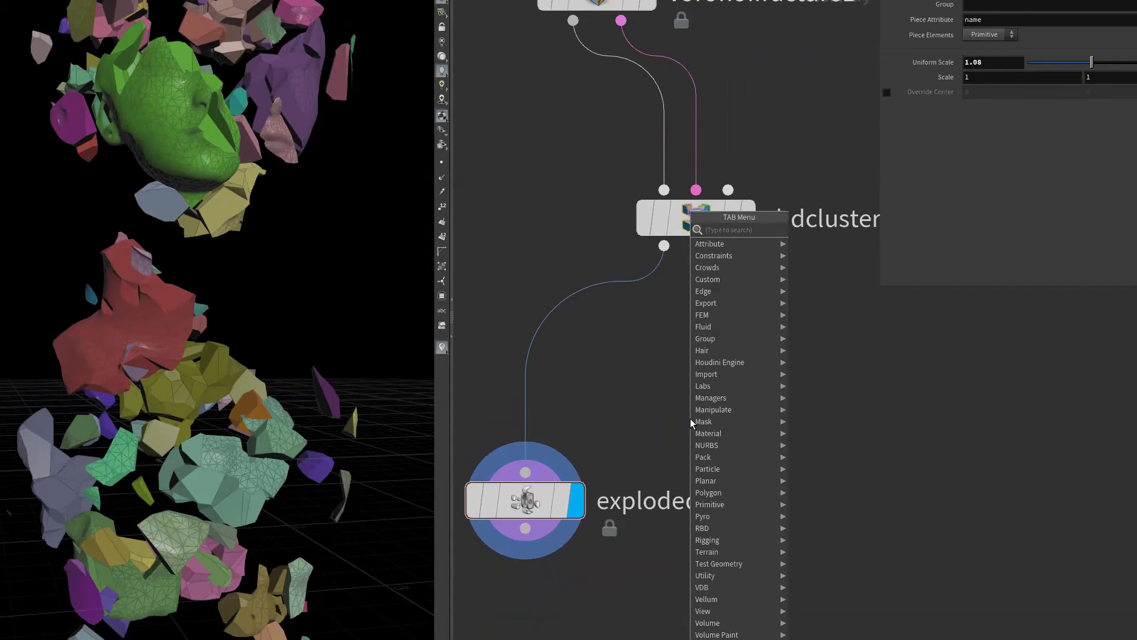
- Create null1 and wire rbdcluster1's constraint output into it
{"action": "type", "text": "rbdcons"}
{"action": "key", "text": "Down"}
{"action": "key", "text": "Return"}
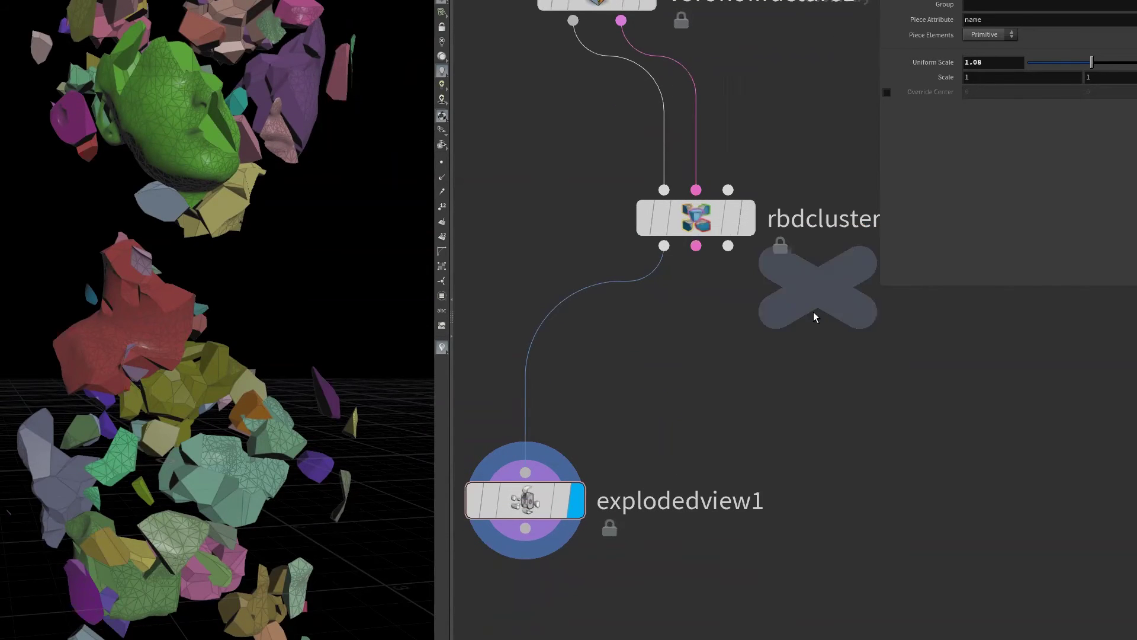
{"action": "left_click", "coordinate": [744, 414]}
{"action": "left_click_drag", "start_coordinate": [744, 408], "coordinate": [894, 548]}
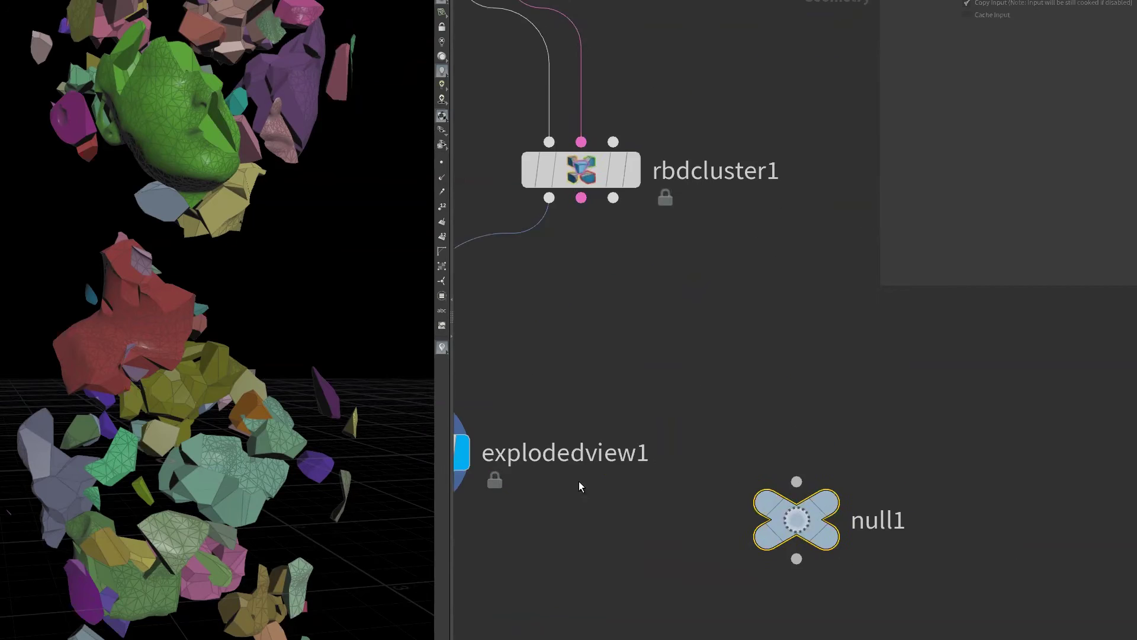
{"action": "middle_click_drag", "start_coordinate": [579, 486], "coordinate": [636, 484]}
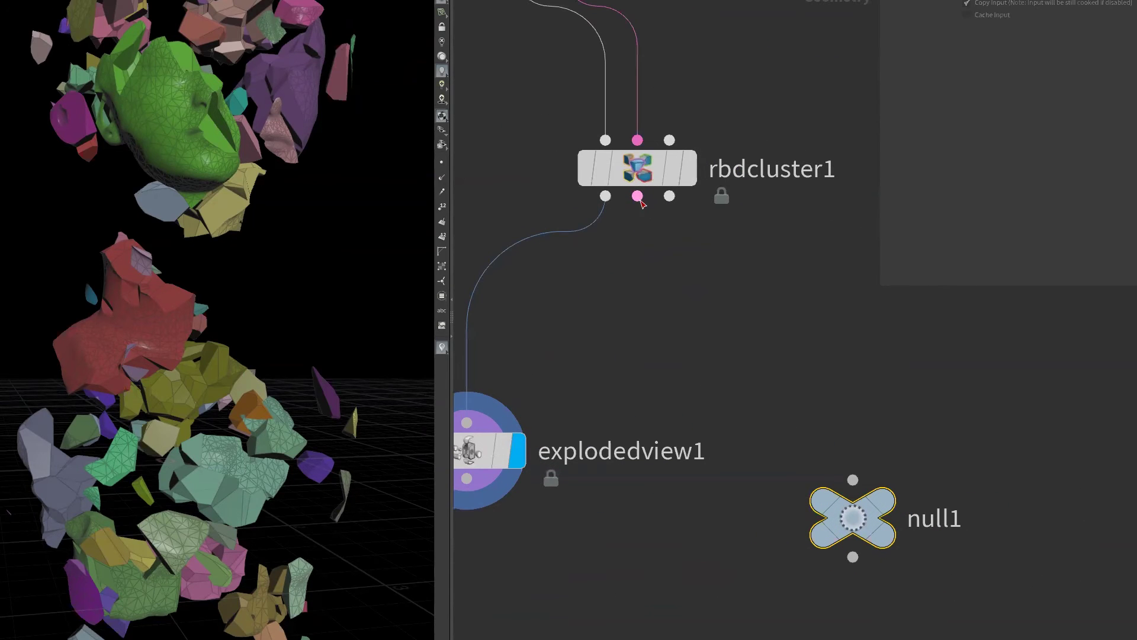
{"action": "mouse_move", "coordinate": [637, 197]}
{"action": "left_mouse_down"}
{"action": "mouse_move", "coordinate": [853, 480]}
{"action": "mouse_move", "coordinate": [777, 513]}
{"action": "left_mouse_up"}
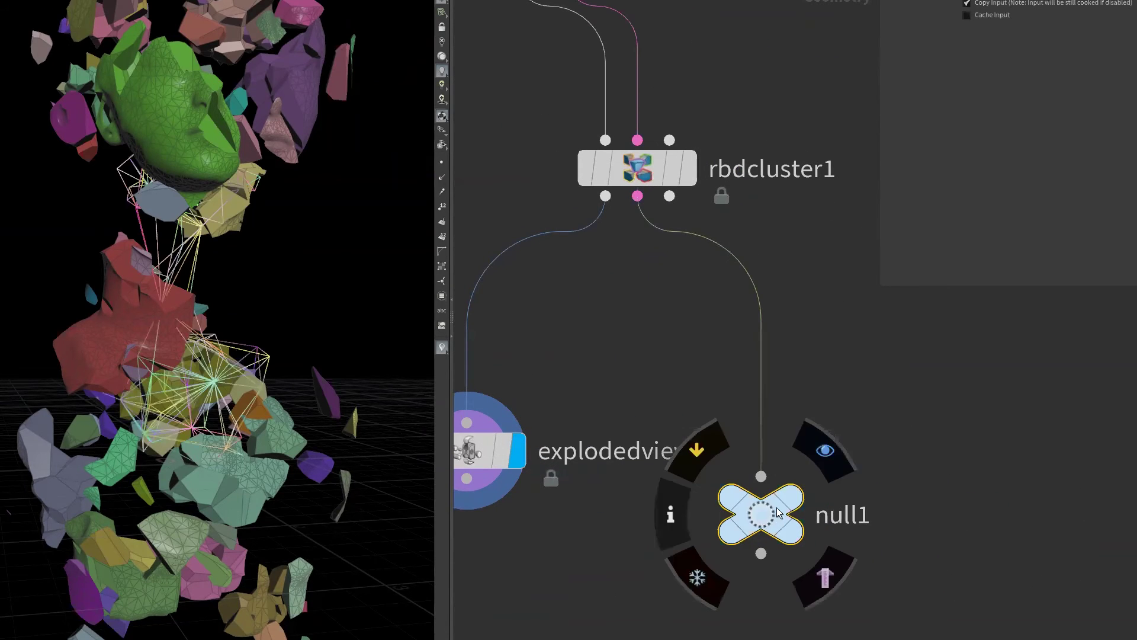
- Display null1's constraint lines, toggle rbdcluster1's template flag and zoom onto the bust
{"action": "key", "text": "r"}
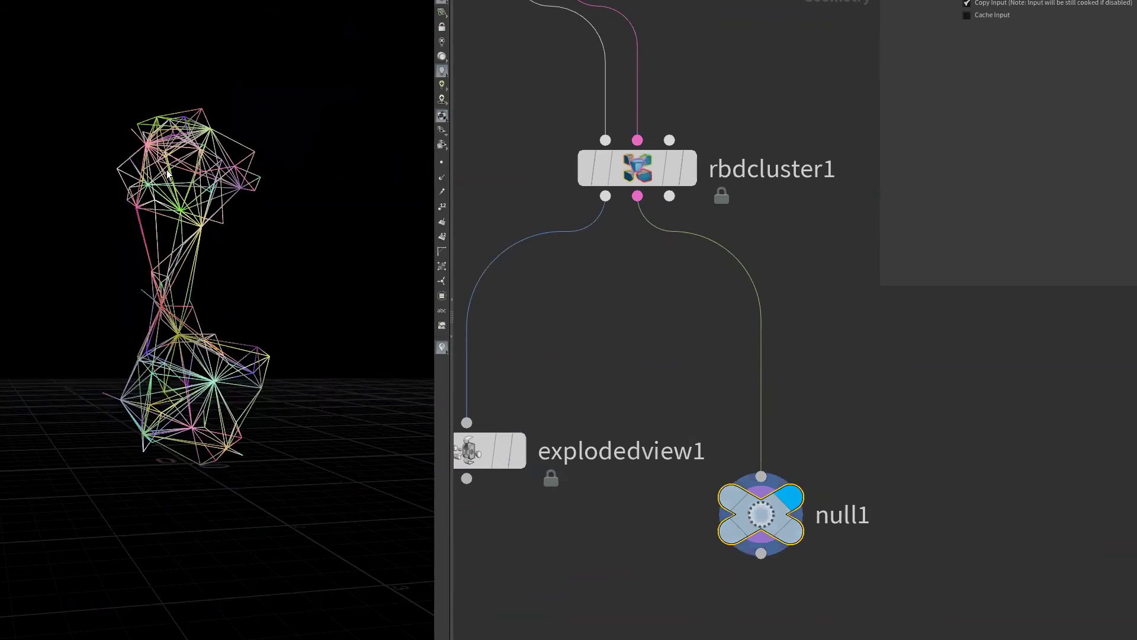
{"action": "mouse_move", "coordinate": [168, 173]}
{"action": "left_mouse_down"}
{"action": "mouse_move", "coordinate": [203, 372]}
{"action": "mouse_move", "coordinate": [190, 379]}
{"action": "left_mouse_up"}
{"action": "left_click", "coordinate": [672, 173]}
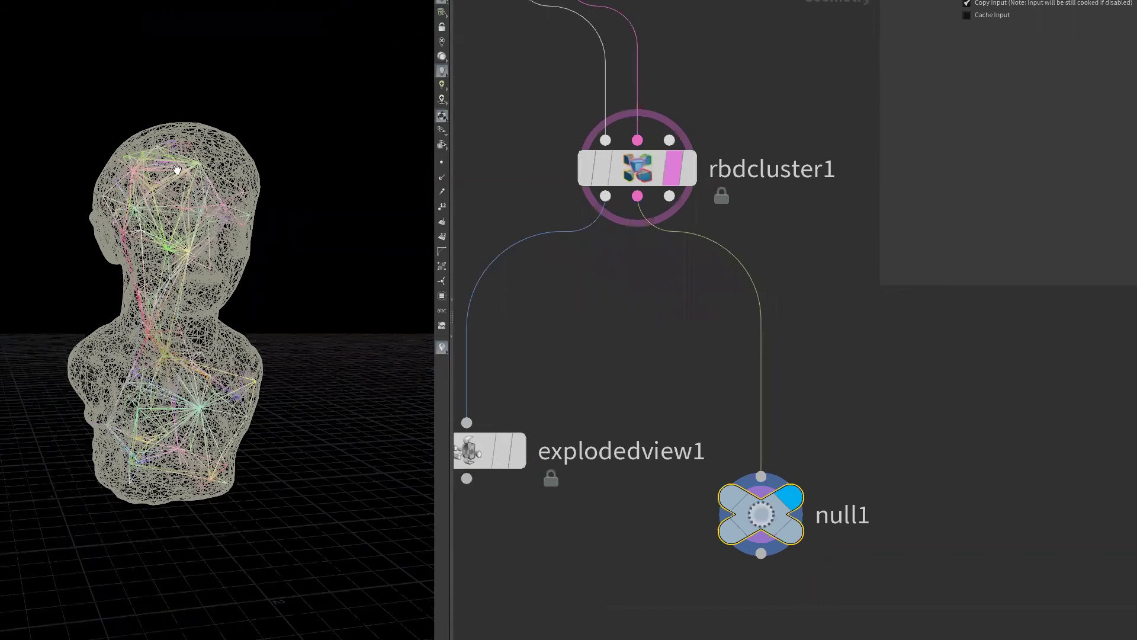
{"action": "right_click_drag", "start_coordinate": [176, 169], "coordinate": [148, 490]}
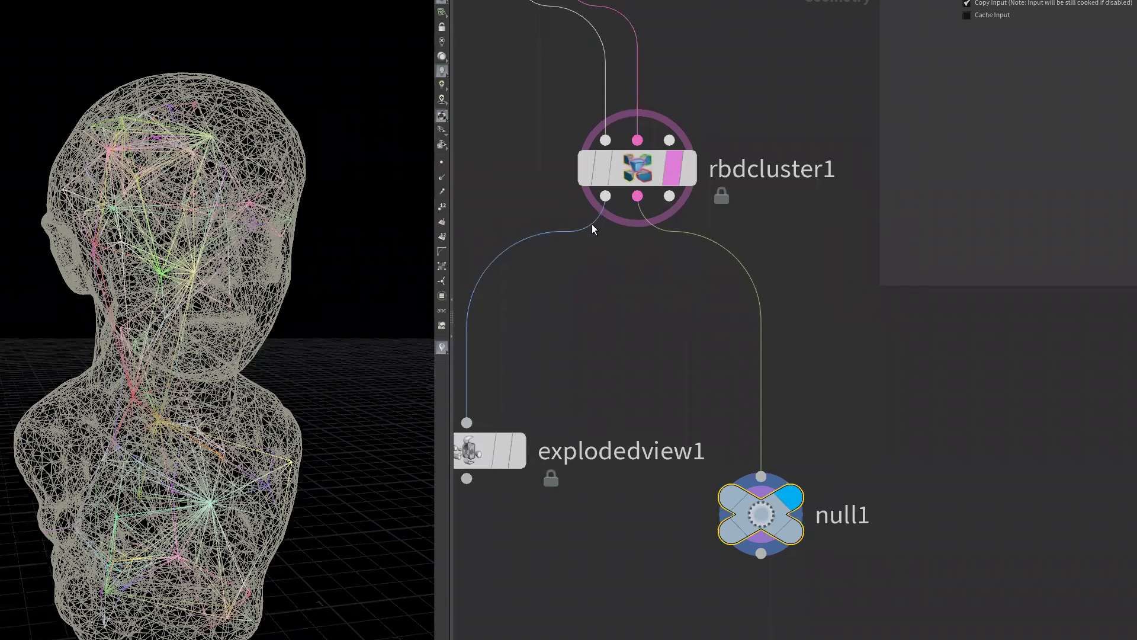
{"action": "middle_click_drag", "start_coordinate": [644, 566], "coordinate": [639, 582]}
- Hide rbdcluster1's reference geometry, tidy the layout, and rename null1 to 'constraint'
{"action": "left_click", "coordinate": [687, 270]}
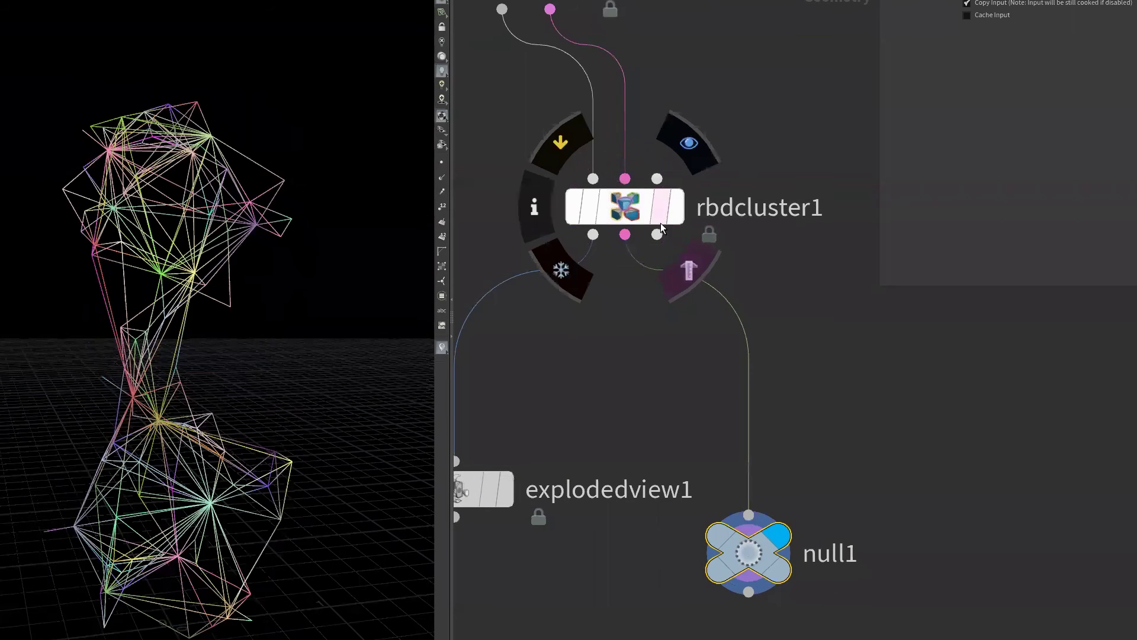
{"action": "key", "text": "l"}
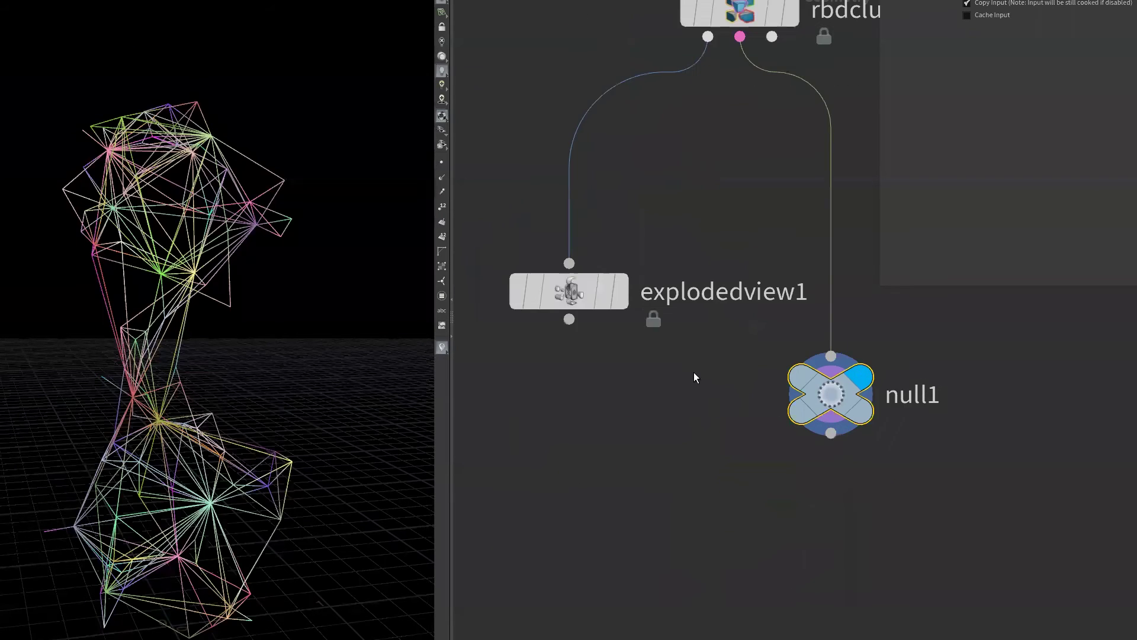
{"action": "left_click_drag", "start_coordinate": [827, 387], "coordinate": [727, 466]}
{"action": "key", "text": "F2"}
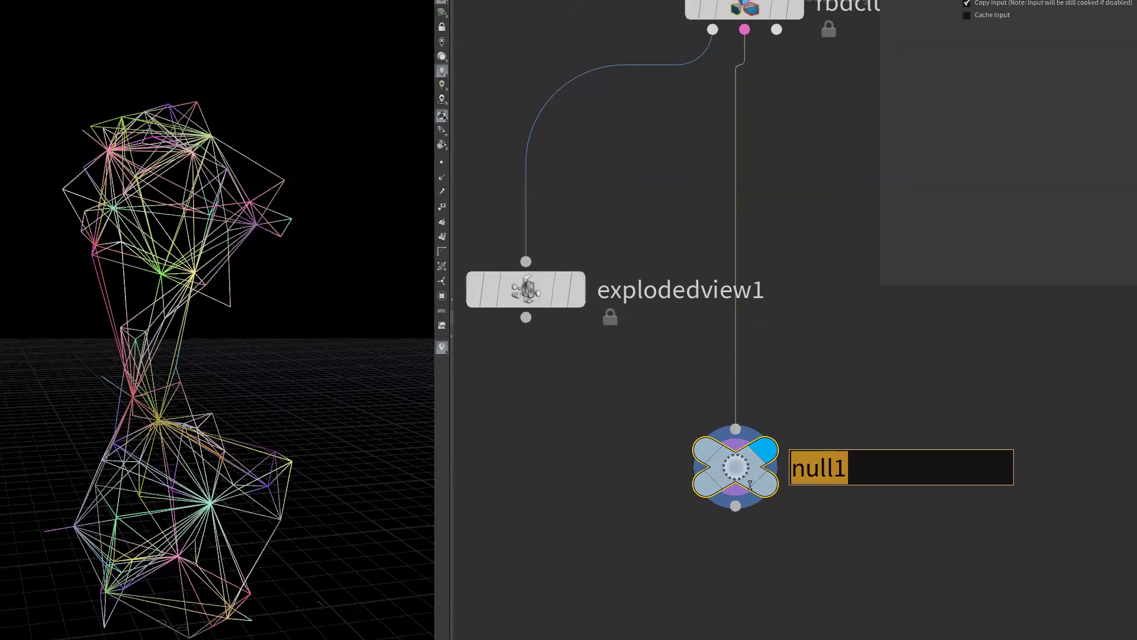
{"action": "type", "text": "constraint"}
{"action": "key", "text": "Return"}
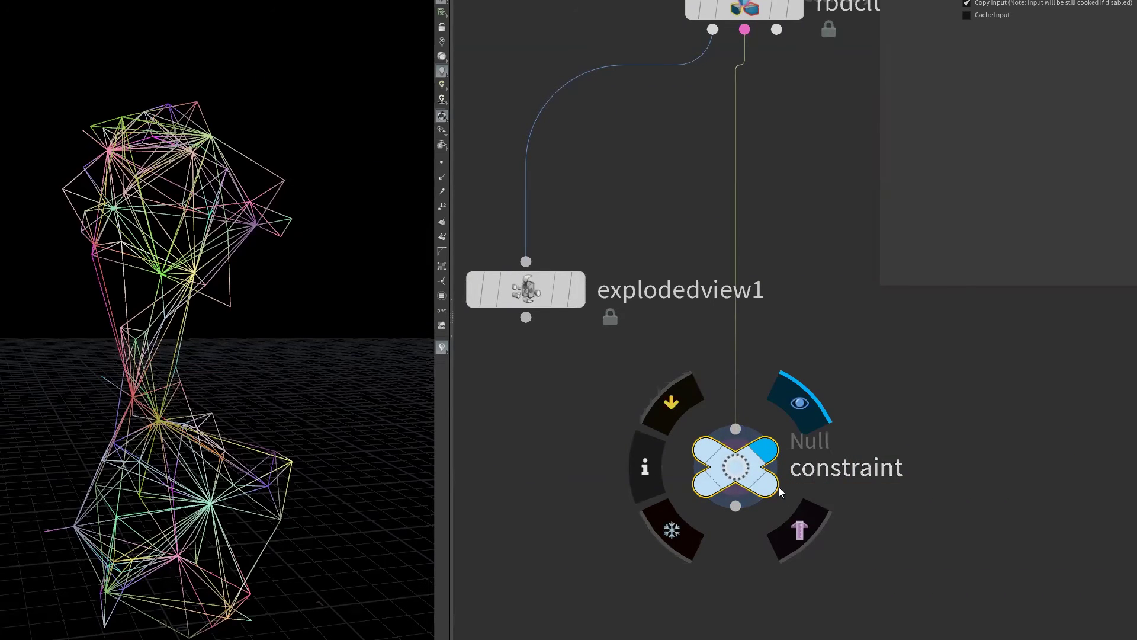
- Add a null wired to rbdcluster1's third output and name it 'low'
{"action": "key", "text": "h"}
{"action": "left_click", "coordinate": [886, 498]}
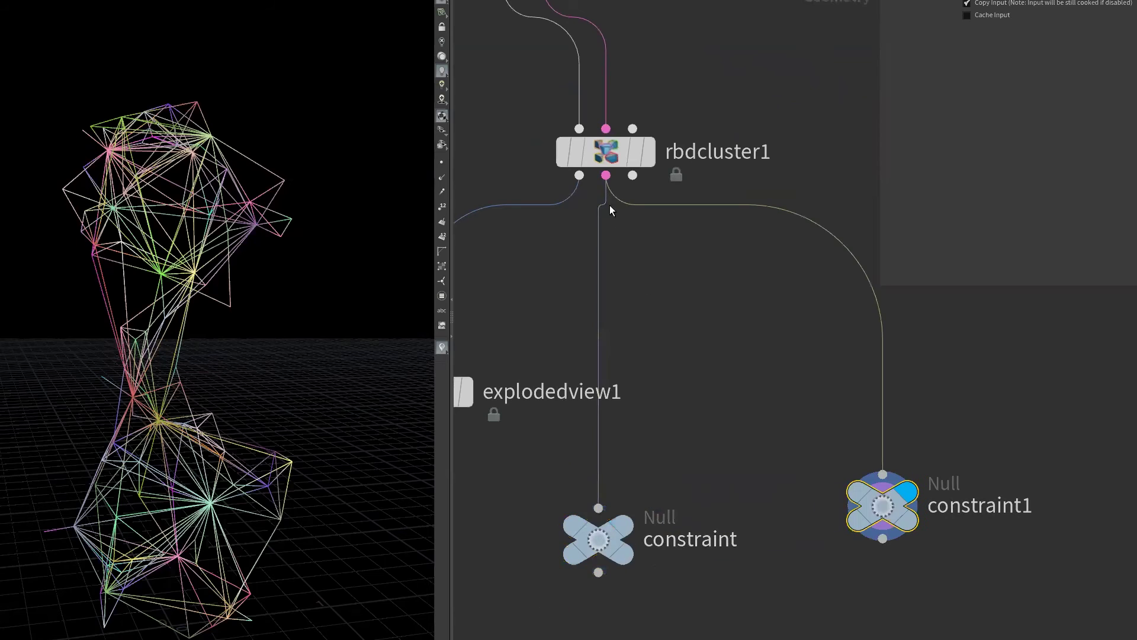
{"action": "left_click_drag", "start_coordinate": [883, 476], "coordinate": [633, 175]}
{"action": "left_click_drag", "start_coordinate": [888, 513], "coordinate": [855, 524]}
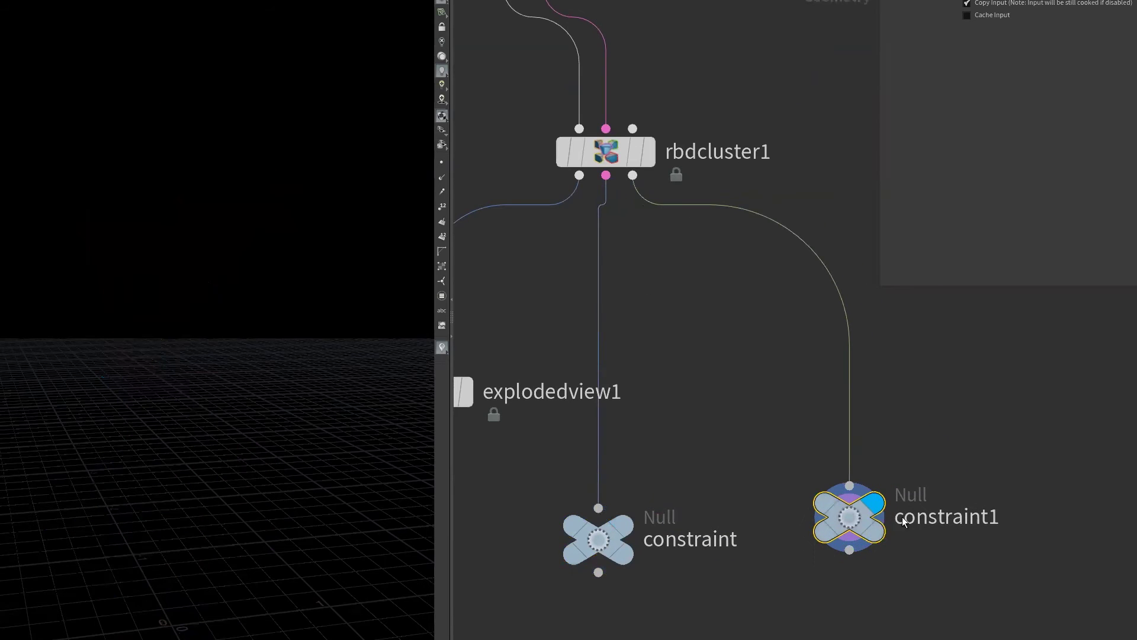
{"action": "double_click", "coordinate": [912, 516]}
{"action": "key", "text": "ctrl+a"}
{"action": "type", "text": "low"}
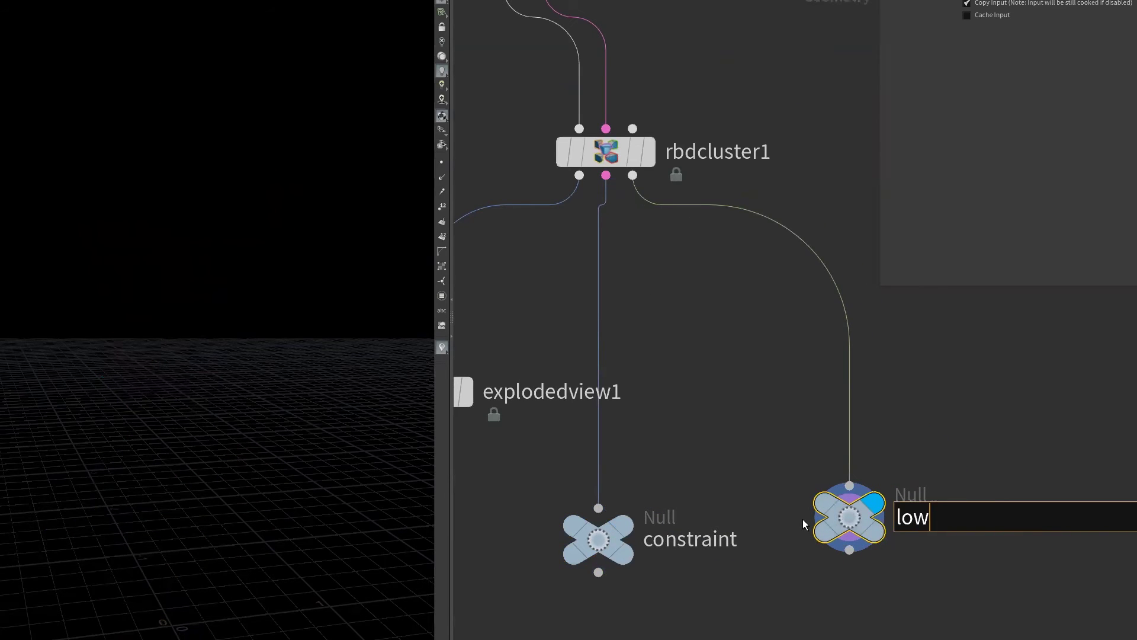
{"action": "key", "text": "Return"}
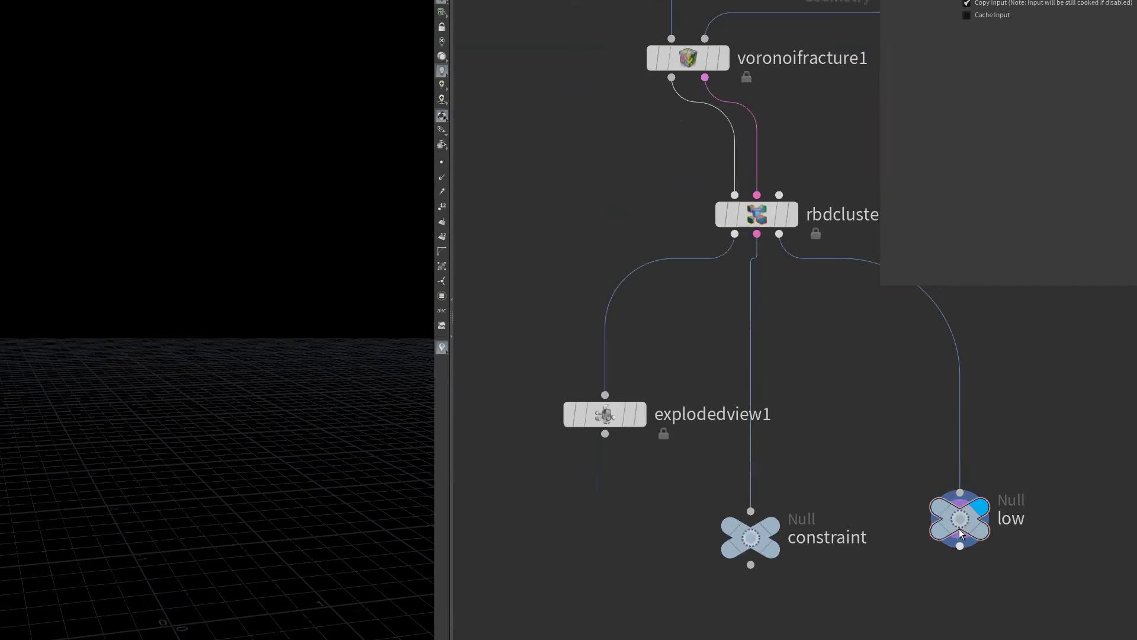
- Add a null on rbdcluster1's first output and name it 'high'
{"action": "left_click", "coordinate": [561, 527]}
{"action": "left_click", "coordinate": [601, 417]}
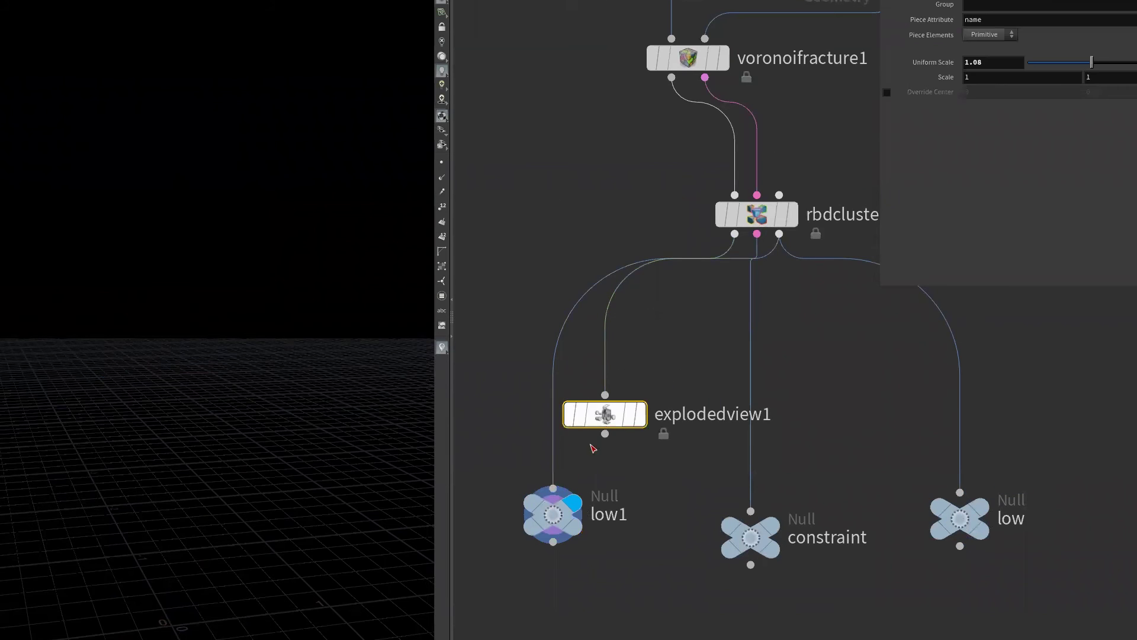
{"action": "left_click", "coordinate": [563, 498]}
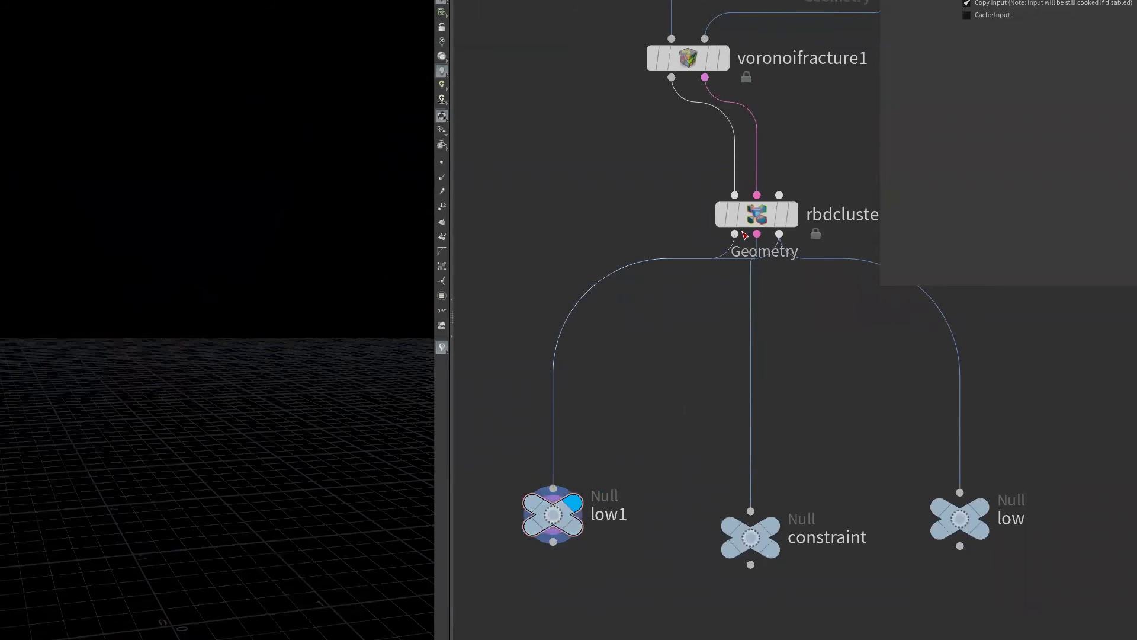
{"action": "scroll", "coordinate": [595, 468], "scroll_direction": "up", "scroll_amount": 2}
{"action": "key", "text": "F2"}
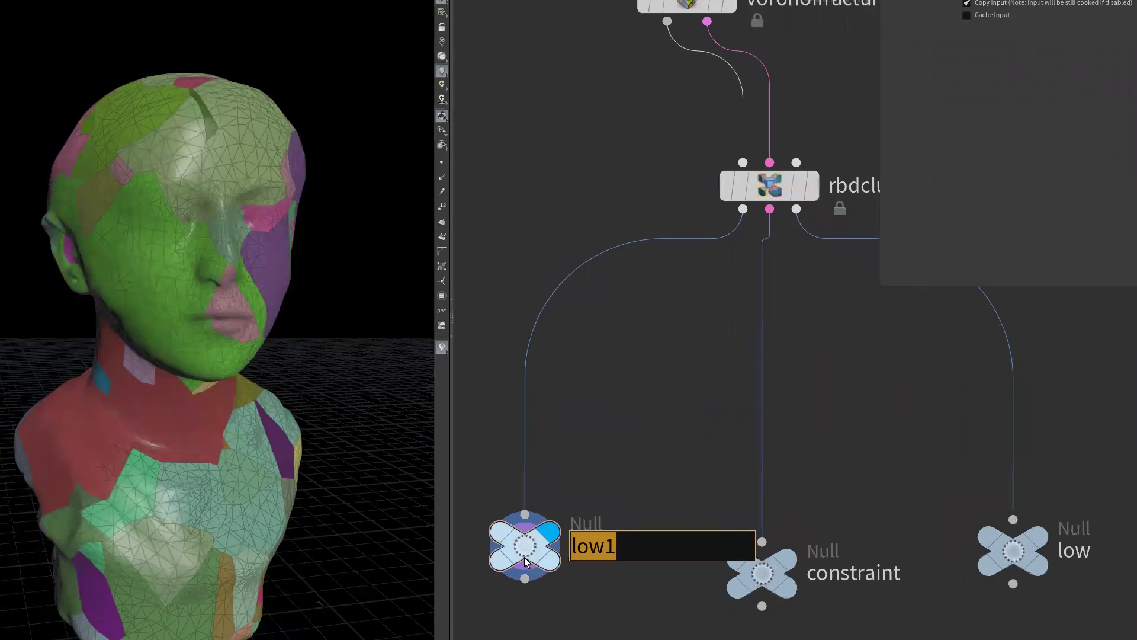
{"action": "type", "text": "hig"}
{"action": "key", "text": "BackSpace"}
{"action": "key", "text": "BackSpace"}
{"action": "key", "text": "BackSpace"}
{"action": "type", "text": "high"}
{"action": "key", "text": "Return"}
- Line up the high, constraint and low nulls in one row
{"action": "left_click_drag", "start_coordinate": [524, 557], "coordinate": [530, 537]}
{"action": "left_click_drag", "start_coordinate": [748, 579], "coordinate": [756, 521]}
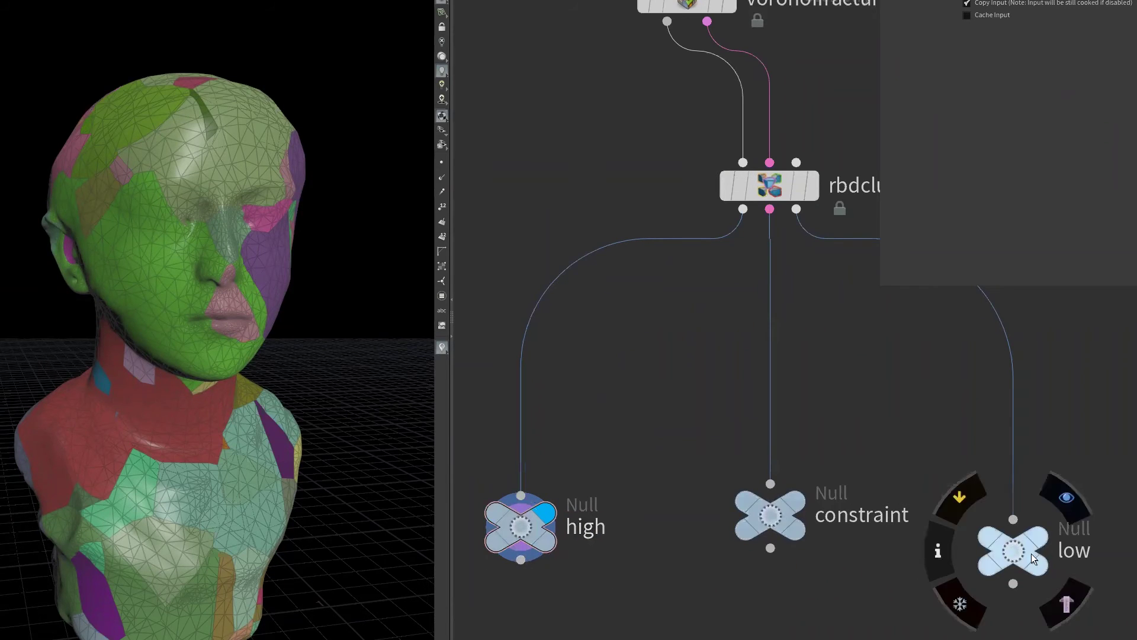
{"action": "left_click_drag", "start_coordinate": [1025, 554], "coordinate": [1025, 516]}
{"action": "scroll", "coordinate": [578, 500], "scroll_direction": "down", "scroll_amount": 3}
{"action": "middle_click_drag", "start_coordinate": [577, 500], "coordinate": [535, 488]}
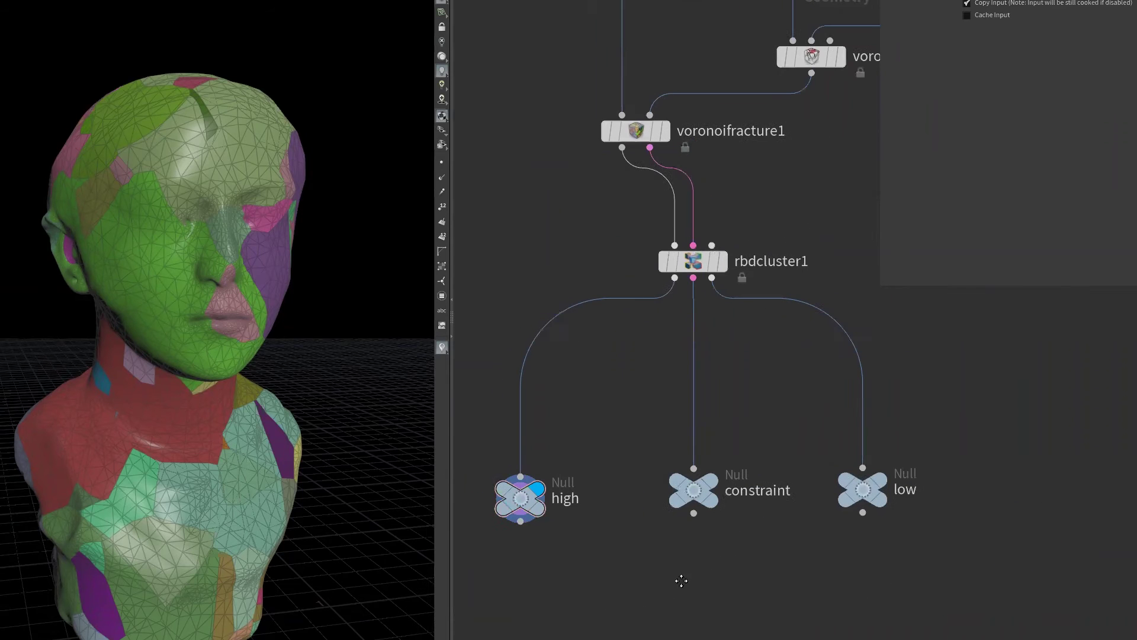
{"action": "left_click_drag", "start_coordinate": [524, 508], "coordinate": [525, 495]}
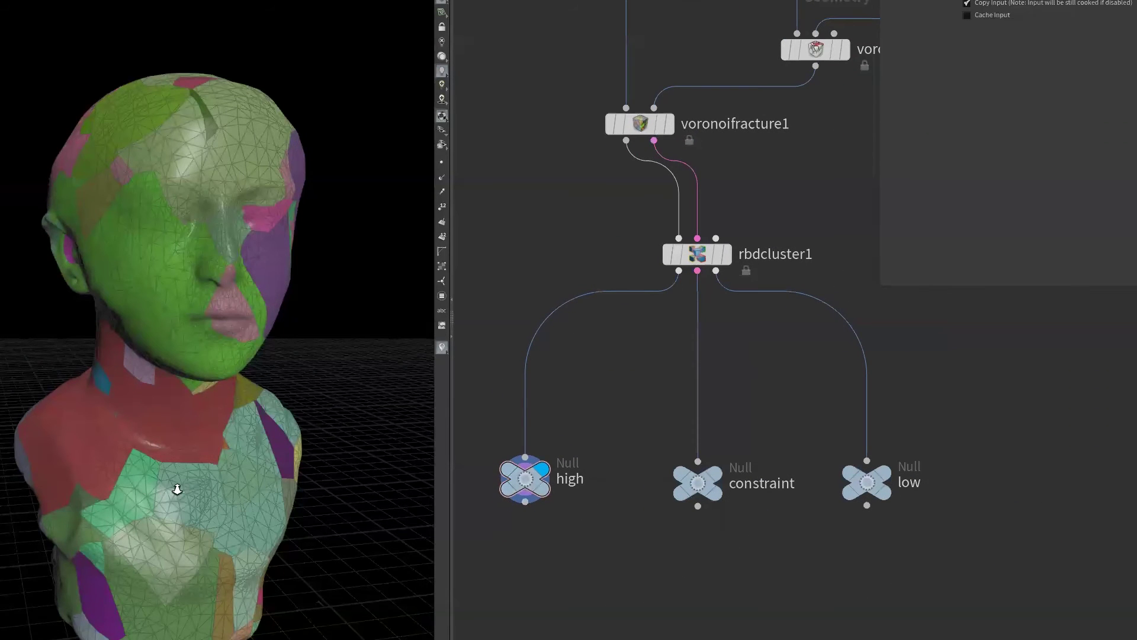
{"action": "scroll", "coordinate": [178, 488], "scroll_direction": "up", "scroll_amount": 2}
{"action": "middle_click_drag", "start_coordinate": [552, 423], "coordinate": [559, 442]}
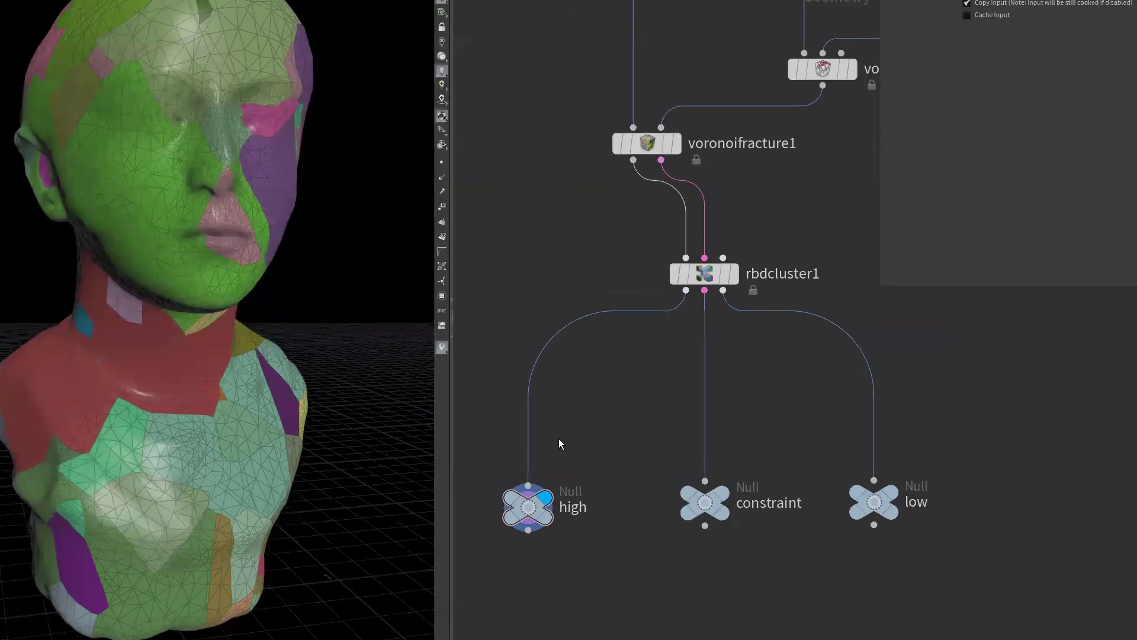
{"action": "key", "text": "Tab"}
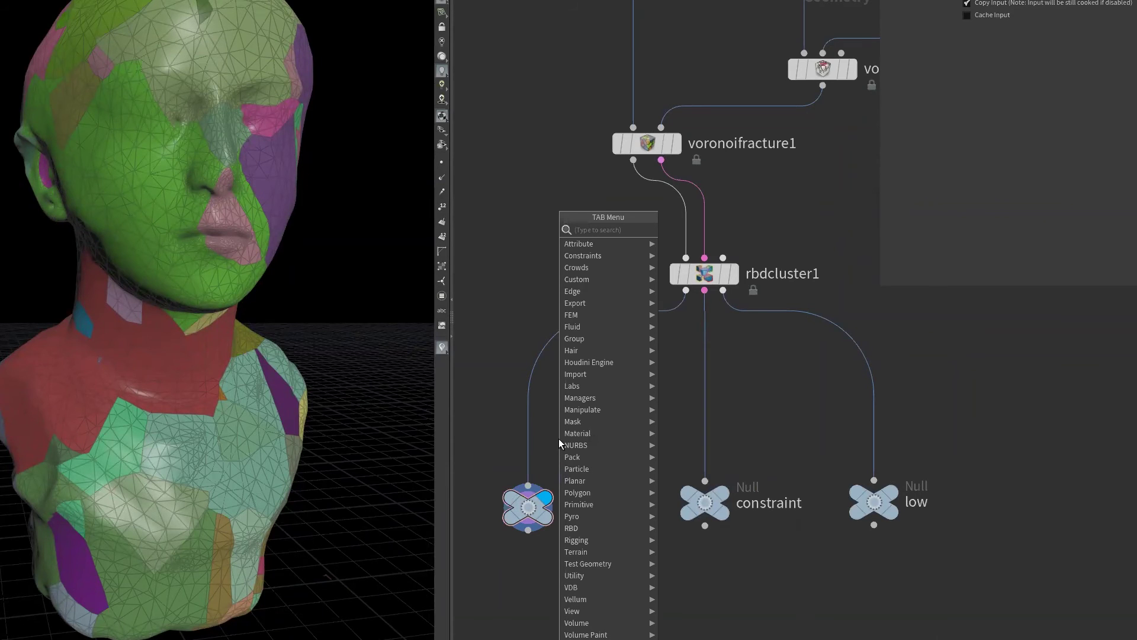
- Insert an exploded view node between rbdcluster1 and the high null
{"action": "mouse_move", "coordinate": [571, 527]}
{"action": "left_click", "coordinate": [758, 229]}
{"action": "left_click", "coordinate": [611, 380]}
{"action": "left_click_drag", "start_coordinate": [611, 377], "coordinate": [528, 382]}
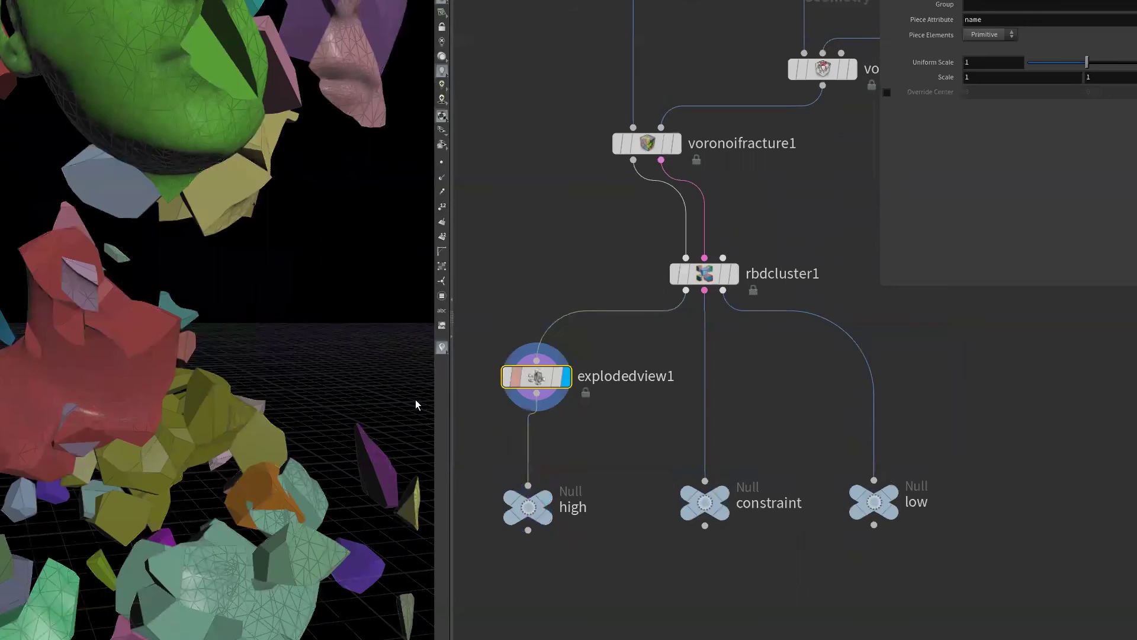
{"action": "mouse_move", "coordinate": [261, 505]}
{"action": "left_mouse_down", "text": "alt"}
{"action": "mouse_move", "coordinate": [241, 464]}
{"action": "mouse_move", "coordinate": [290, 431]}
{"action": "mouse_move", "coordinate": [279, 355]}
{"action": "left_mouse_up", "text": "alt"}
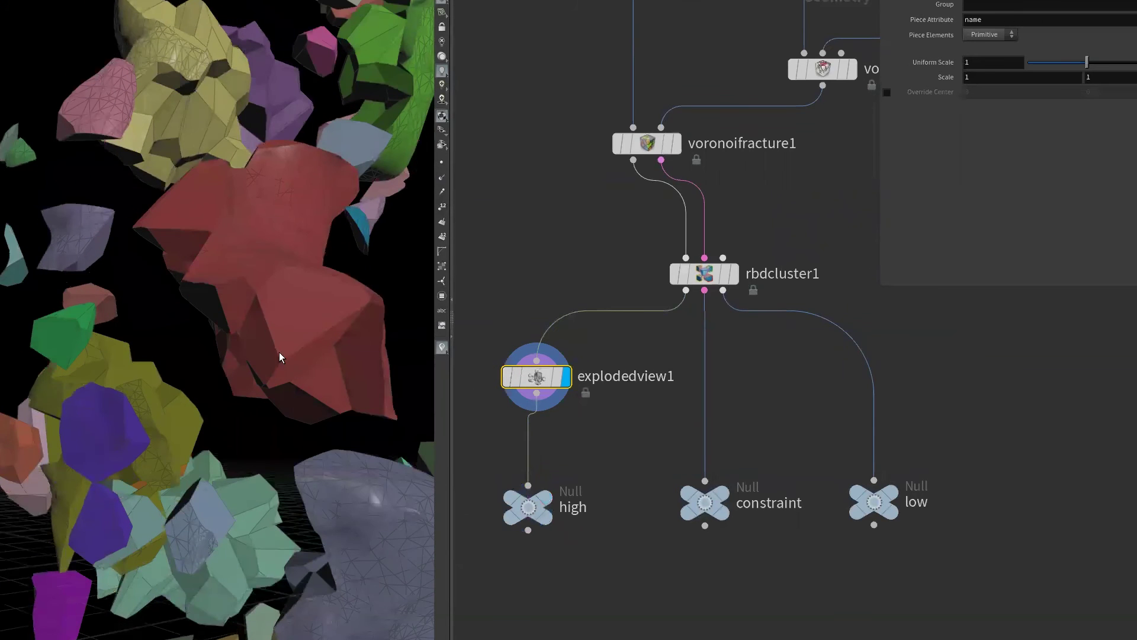
{"action": "middle_click_drag", "start_coordinate": [599, 487], "coordinate": [616, 546]}
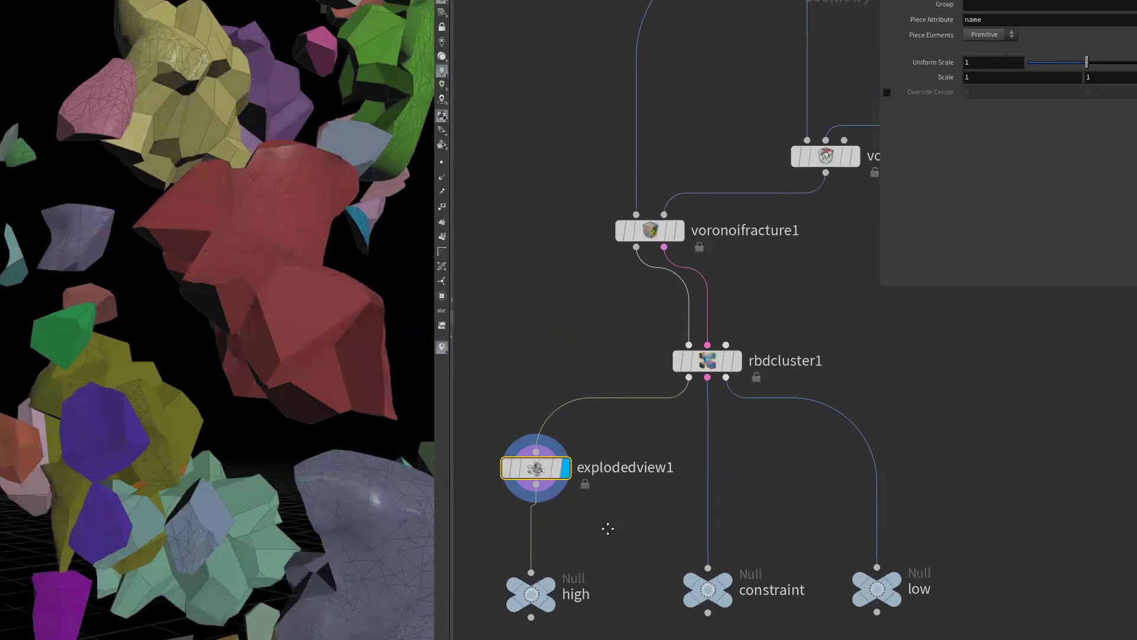
{"action": "middle_click_drag", "start_coordinate": [690, 589], "coordinate": [685, 619]}
{"action": "middle_click_drag", "start_coordinate": [533, 512], "coordinate": [527, 550]}
{"action": "middle_click_drag", "start_coordinate": [624, 485], "coordinate": [607, 425]}
{"action": "scroll", "coordinate": [609, 425], "scroll_direction": "up", "scroll_amount": 2}
- Add an RBD Interior Detail node after rbdcluster1 and display its output
{"action": "key", "text": "Tab"}
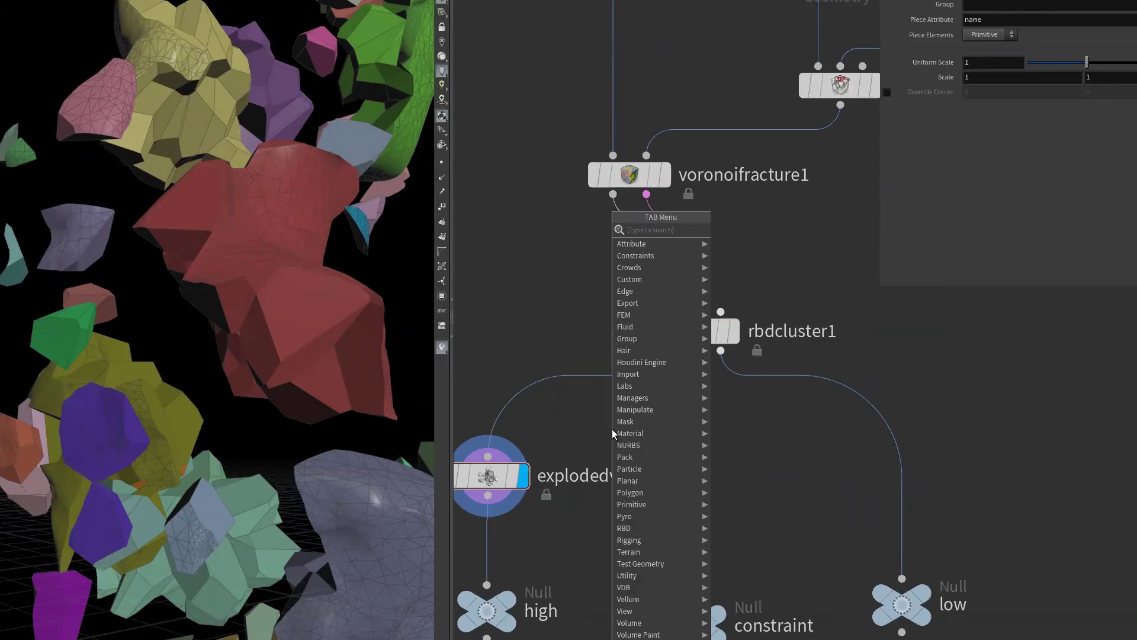
{"action": "type", "text": "inter"}
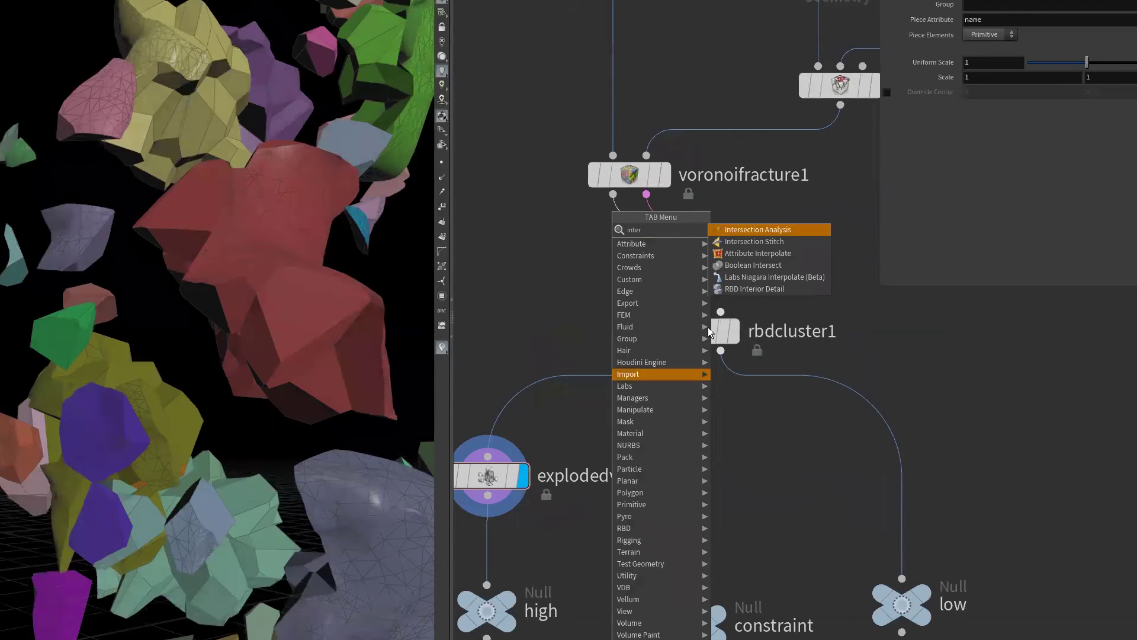
{"action": "left_click", "coordinate": [755, 290]}
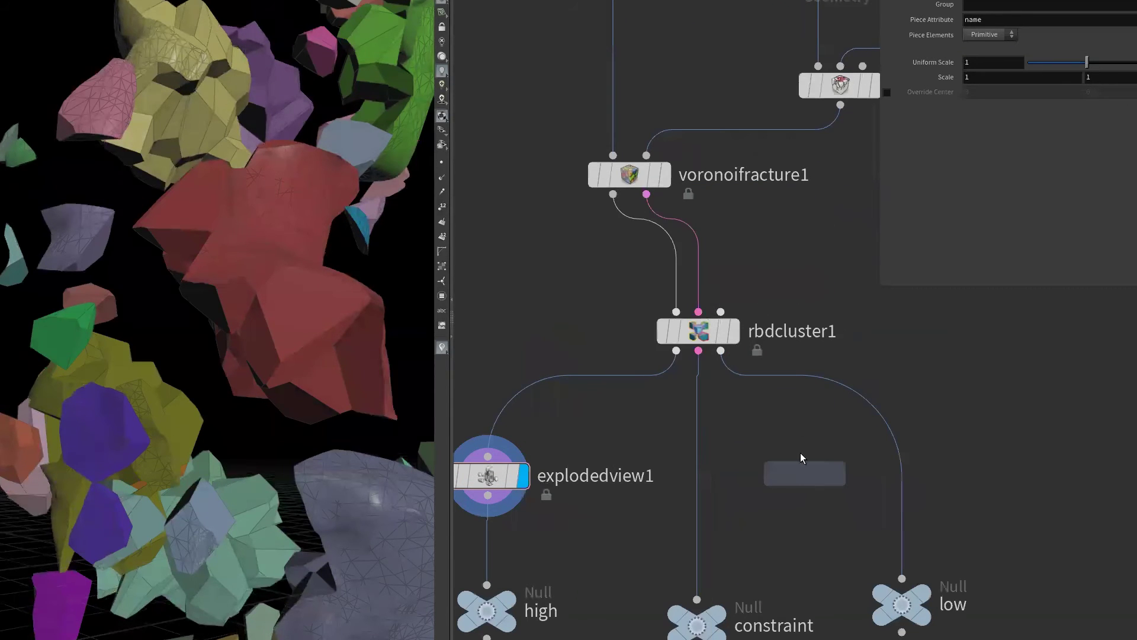
{"action": "left_click", "coordinate": [797, 522]}
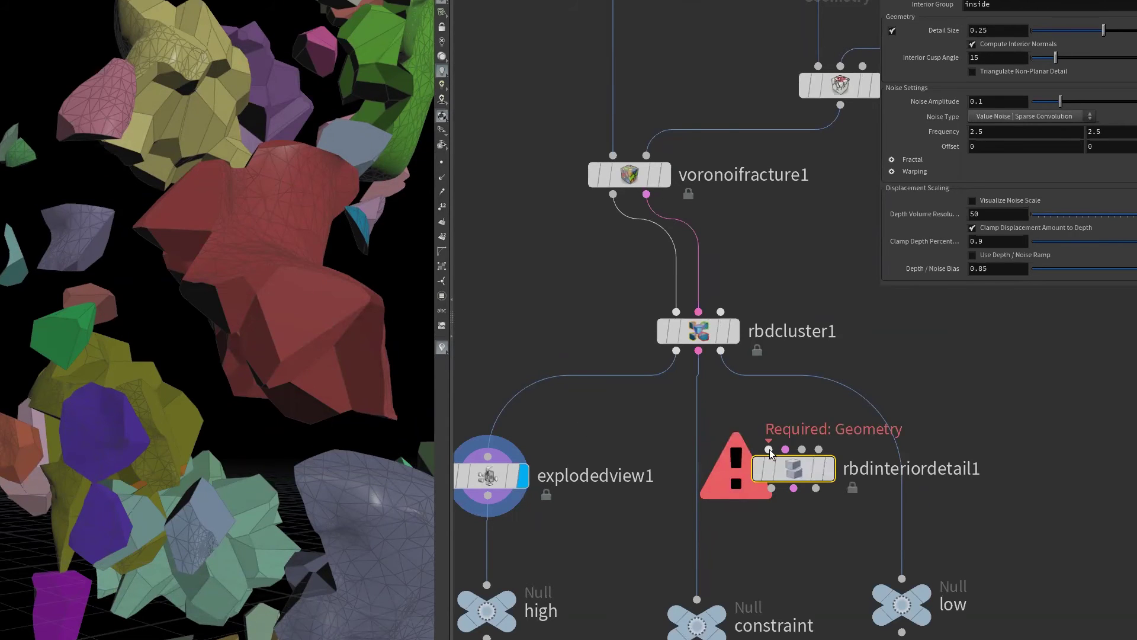
{"action": "left_click_drag", "start_coordinate": [798, 473], "coordinate": [700, 418]}
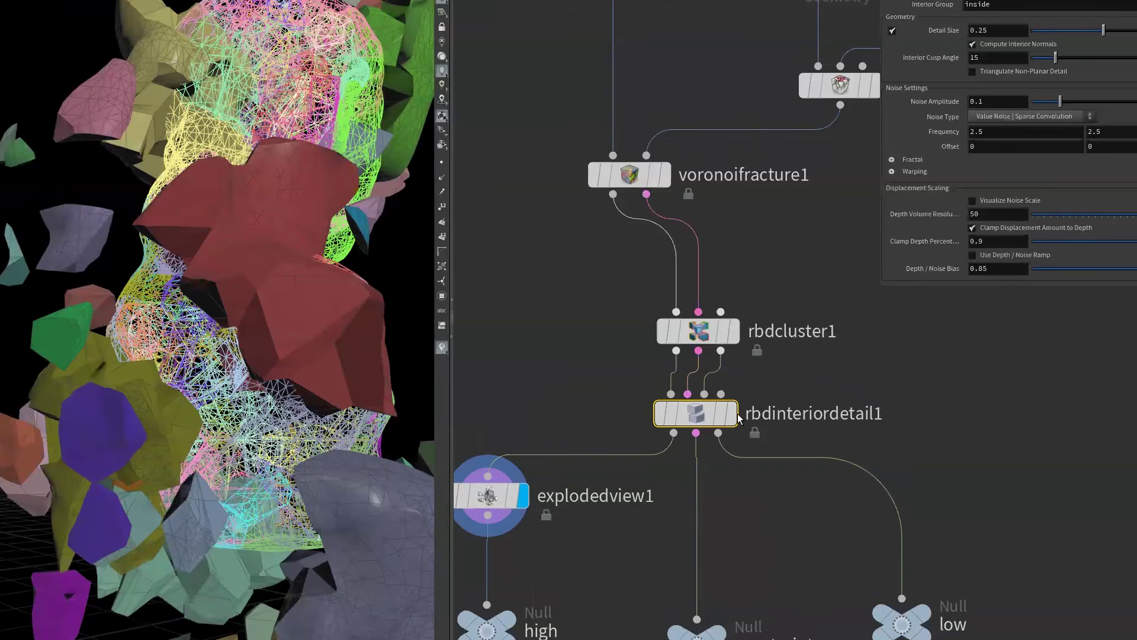
{"action": "left_click", "coordinate": [735, 413]}
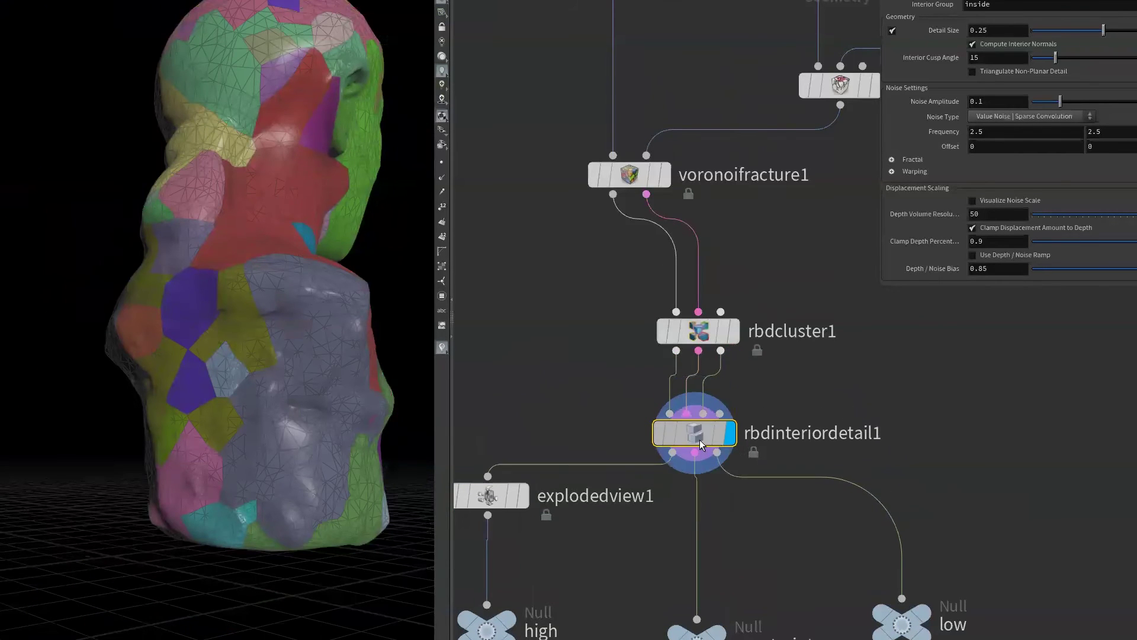
- Display and inspect the exploded pieces from explodedview1
{"action": "middle_click_drag", "start_coordinate": [826, 434], "coordinate": [878, 381]}
{"action": "scroll", "coordinate": [706, 482], "scroll_direction": "up", "scroll_amount": 2}
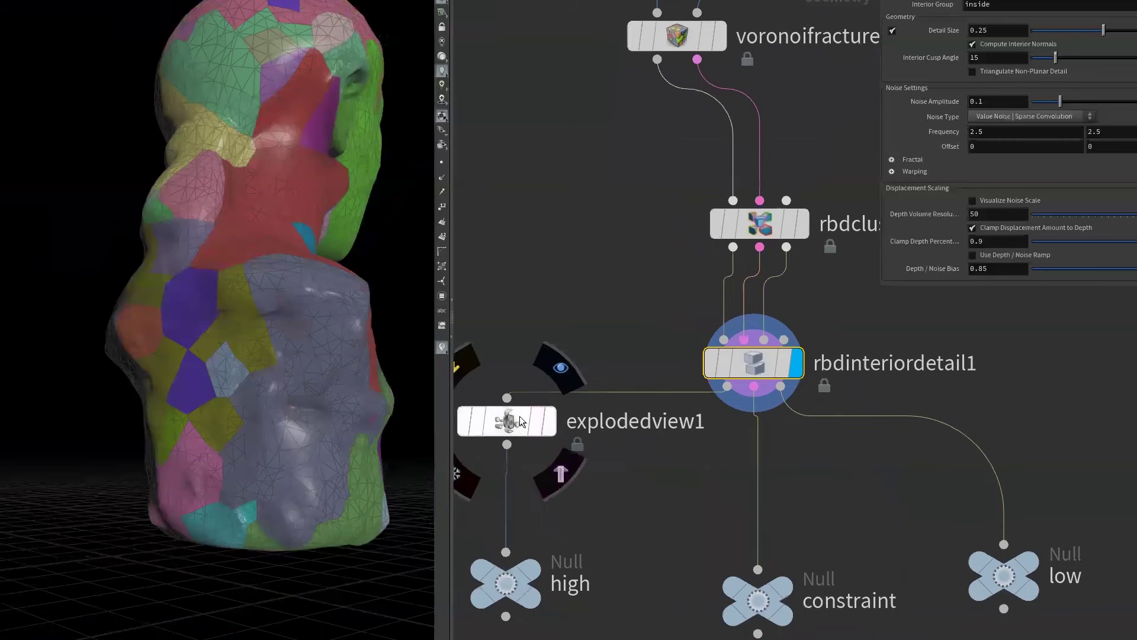
{"action": "scroll", "coordinate": [669, 450], "scroll_direction": "up", "scroll_amount": 1}
{"action": "left_click", "coordinate": [577, 348]}
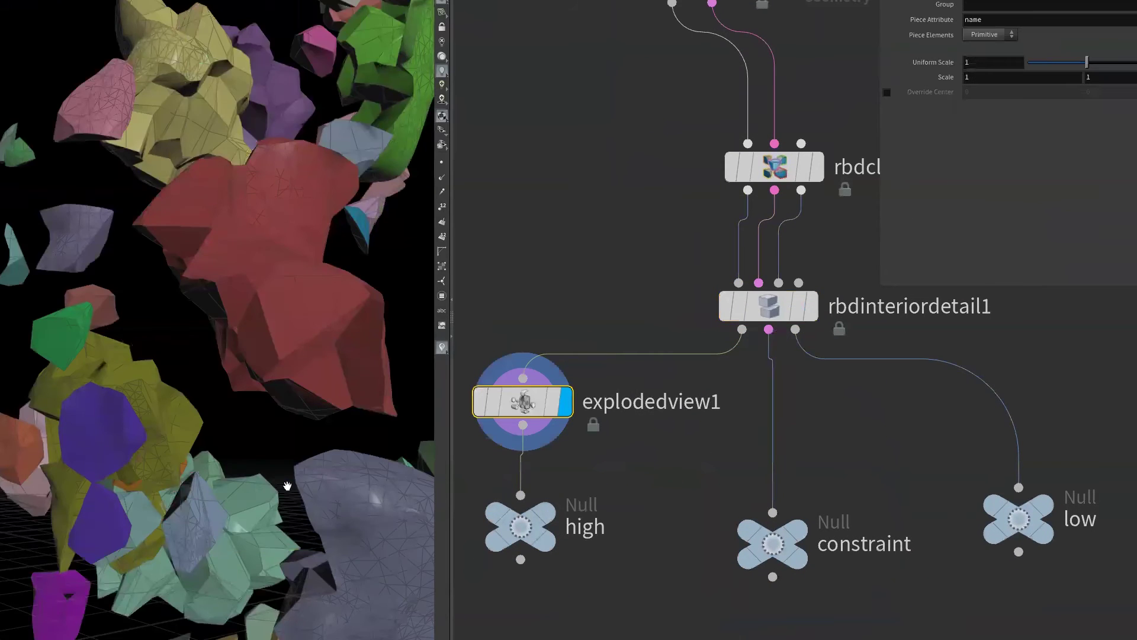
{"action": "scroll", "coordinate": [665, 425], "scroll_direction": "up", "scroll_amount": 1}
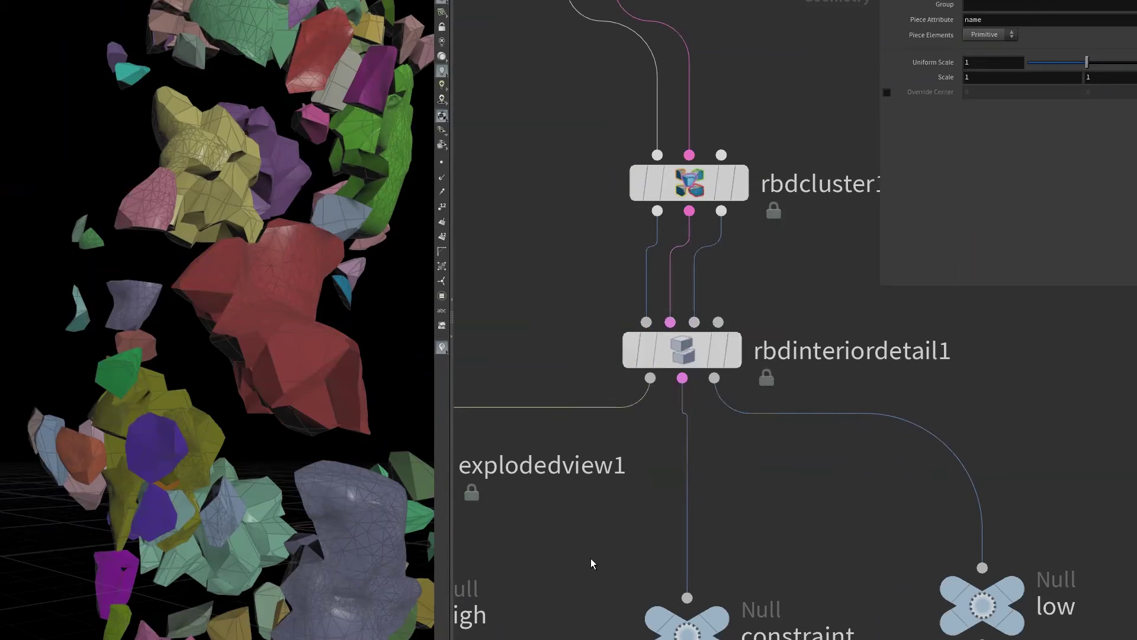
{"action": "middle_click_drag", "start_coordinate": [596, 563], "coordinate": [744, 510]}
{"action": "left_click", "coordinate": [574, 411]}
{"action": "mouse_move", "coordinate": [304, 485]}
{"action": "left_mouse_down"}
{"action": "mouse_move", "coordinate": [363, 464]}
{"action": "mouse_move", "coordinate": [223, 477]}
{"action": "mouse_move", "coordinate": [275, 480]}
{"action": "mouse_move", "coordinate": [308, 450]}
{"action": "left_mouse_up"}
{"action": "left_click_drag", "start_coordinate": [536, 411], "coordinate": [538, 400]}
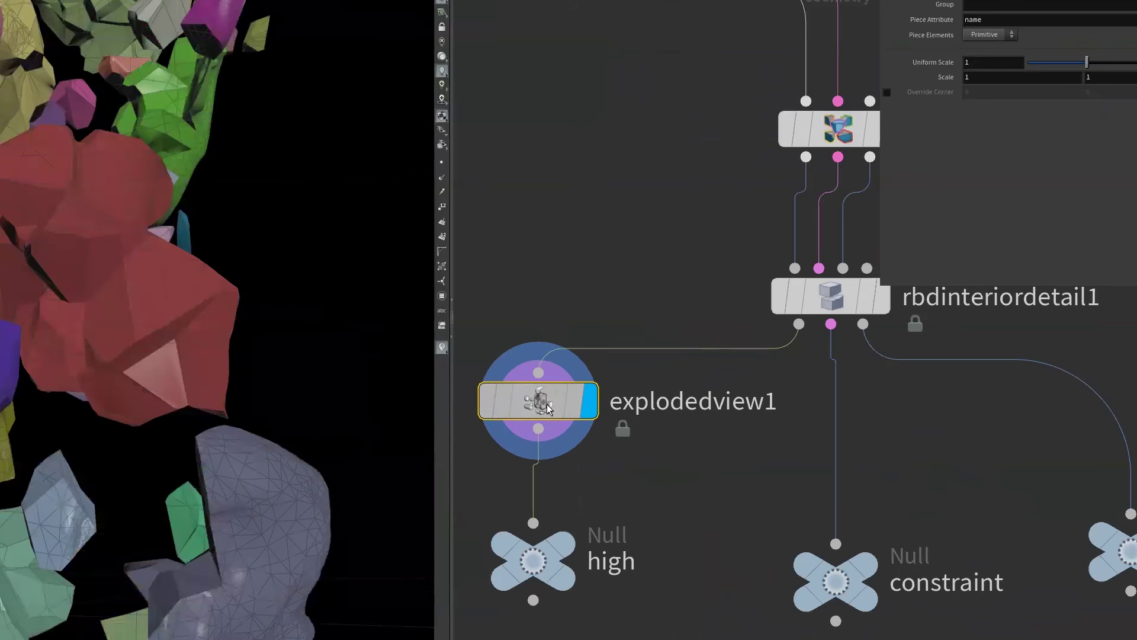
{"action": "scroll", "coordinate": [687, 278], "scroll_direction": "down", "scroll_amount": 3}
- Check voronoifracture1's output, then select rbdinteriordetail1
{"action": "middle_click_drag", "start_coordinate": [686, 278], "coordinate": [606, 500]}
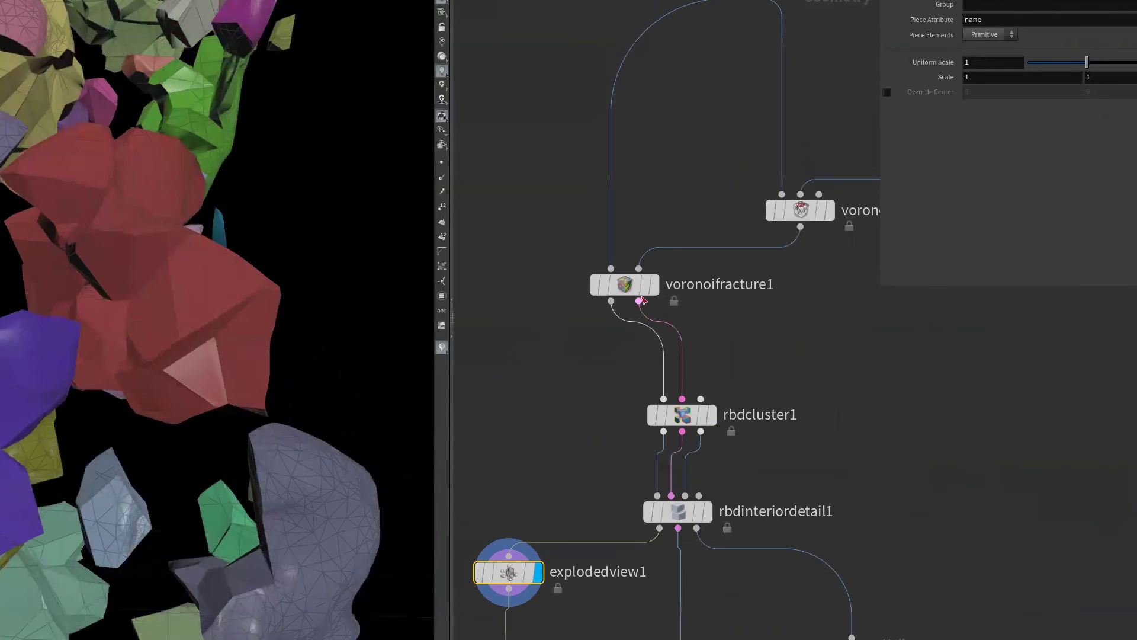
{"action": "left_click", "coordinate": [628, 285]}
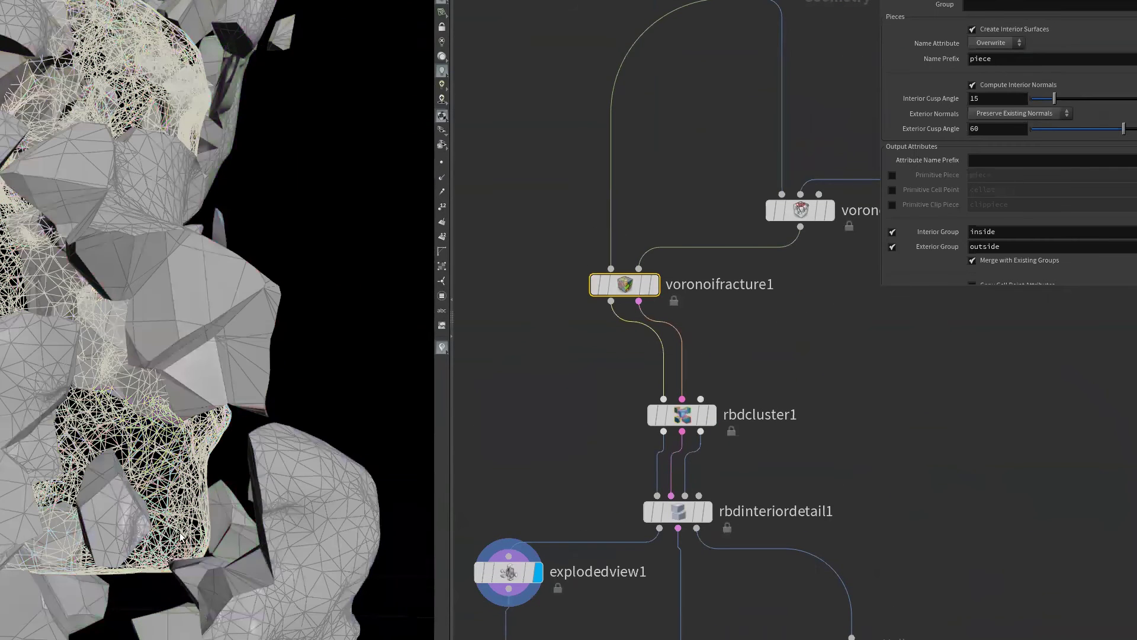
{"action": "middle_click_drag", "start_coordinate": [595, 428], "coordinate": [641, 359]}
{"action": "scroll", "coordinate": [669, 406], "scroll_direction": "up", "scroll_amount": 3}
{"action": "middle_click_drag", "start_coordinate": [669, 406], "coordinate": [623, 386]}
{"action": "left_click", "coordinate": [622, 386]}
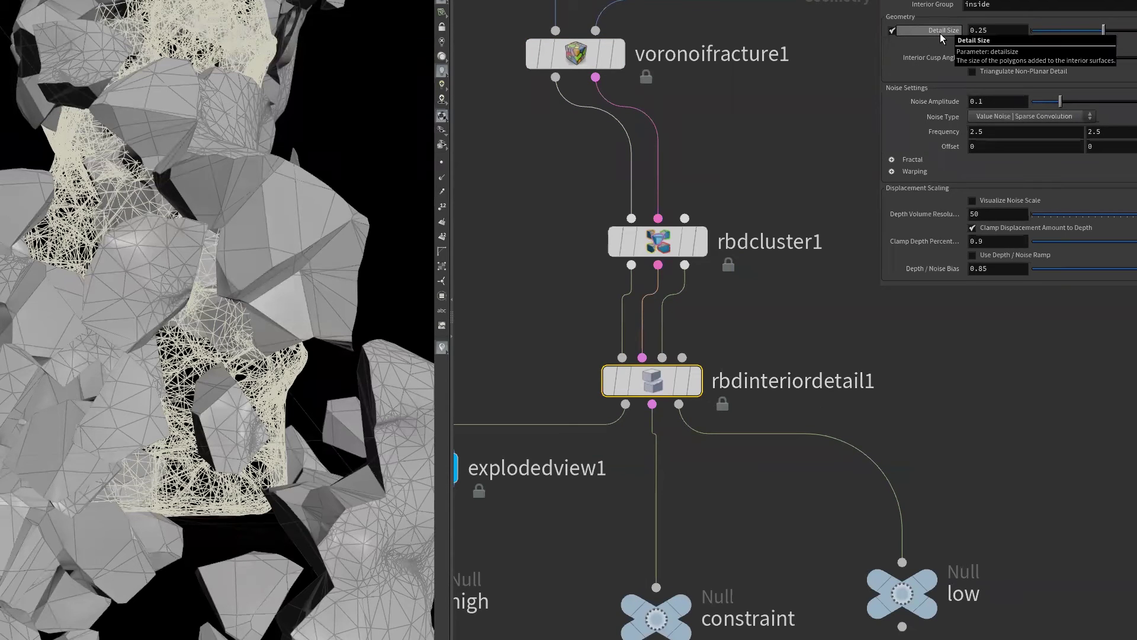
- Lower rbdinteriordetail1's Detail Size step by step from 0.1 down to 0.02
{"action": "left_click_drag", "start_coordinate": [980, 34], "coordinate": [978, 32]}
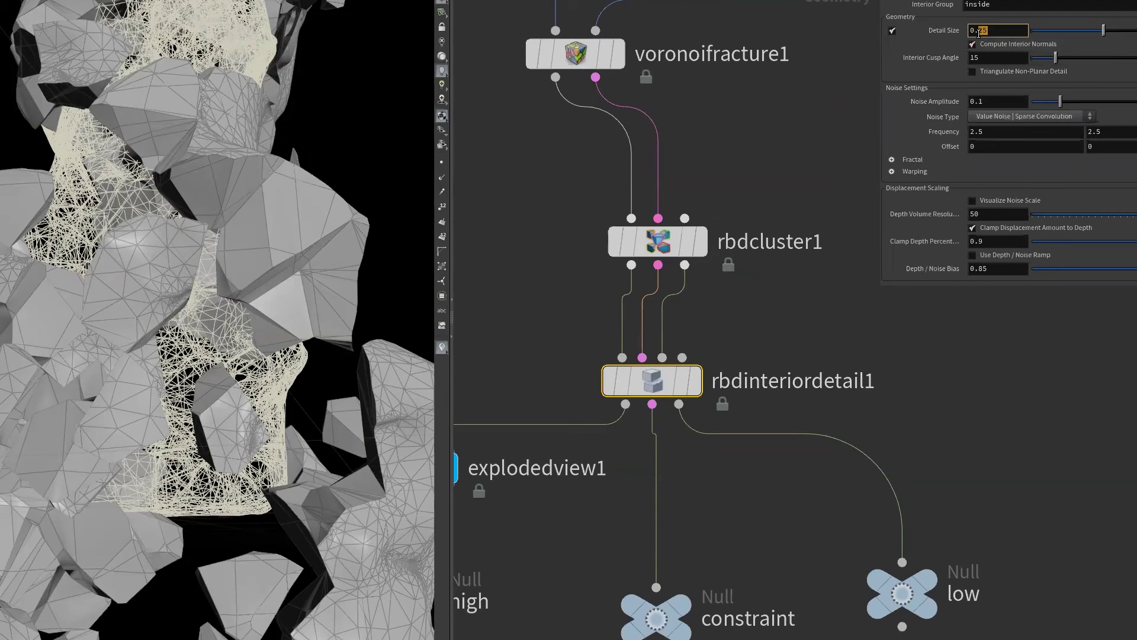
{"action": "type", "text": "1"}
{"action": "key", "text": "Return"}
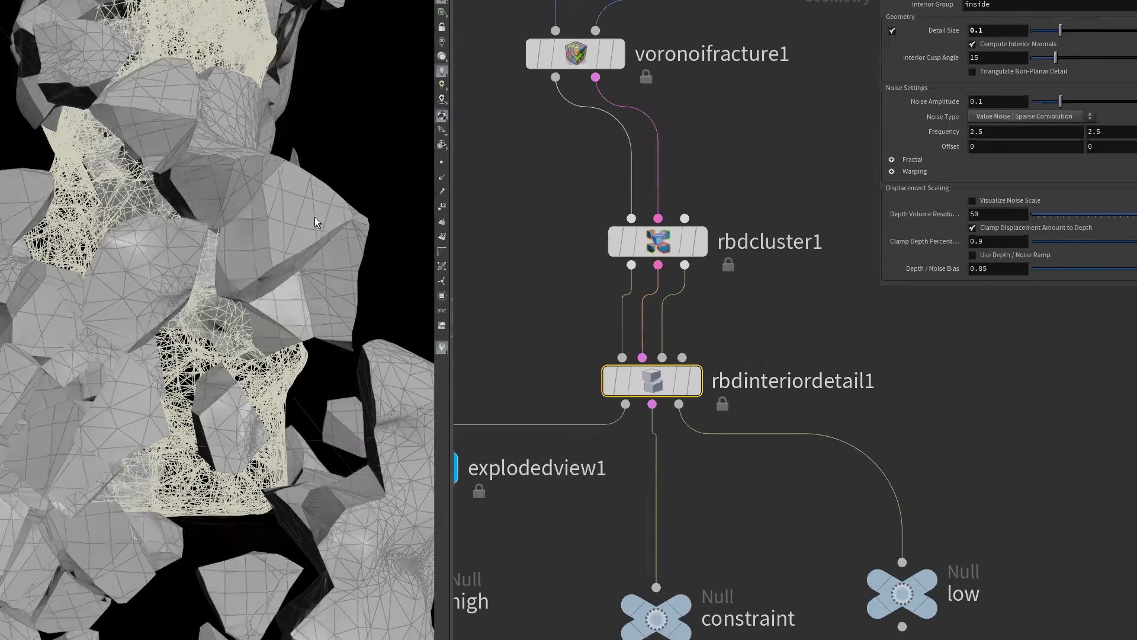
{"action": "left_click", "coordinate": [992, 30]}
{"action": "key", "text": "Return"}
{"action": "left_click", "coordinate": [996, 34]}
{"action": "type", "text": "4"}
{"action": "key", "text": "Return"}
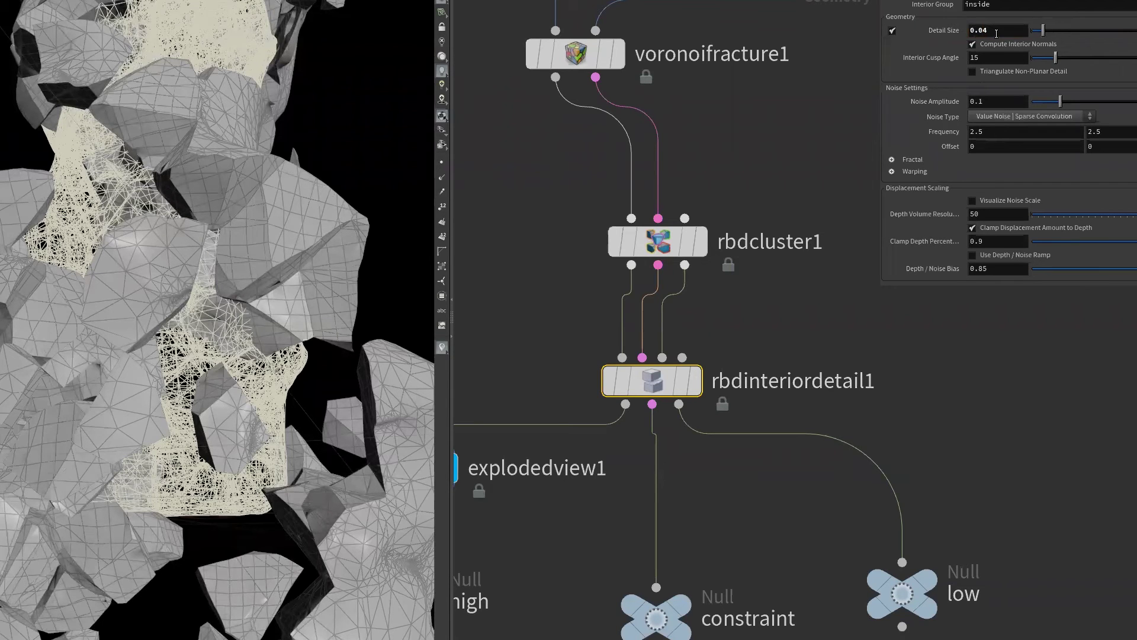
{"action": "left_click", "coordinate": [1001, 34]}
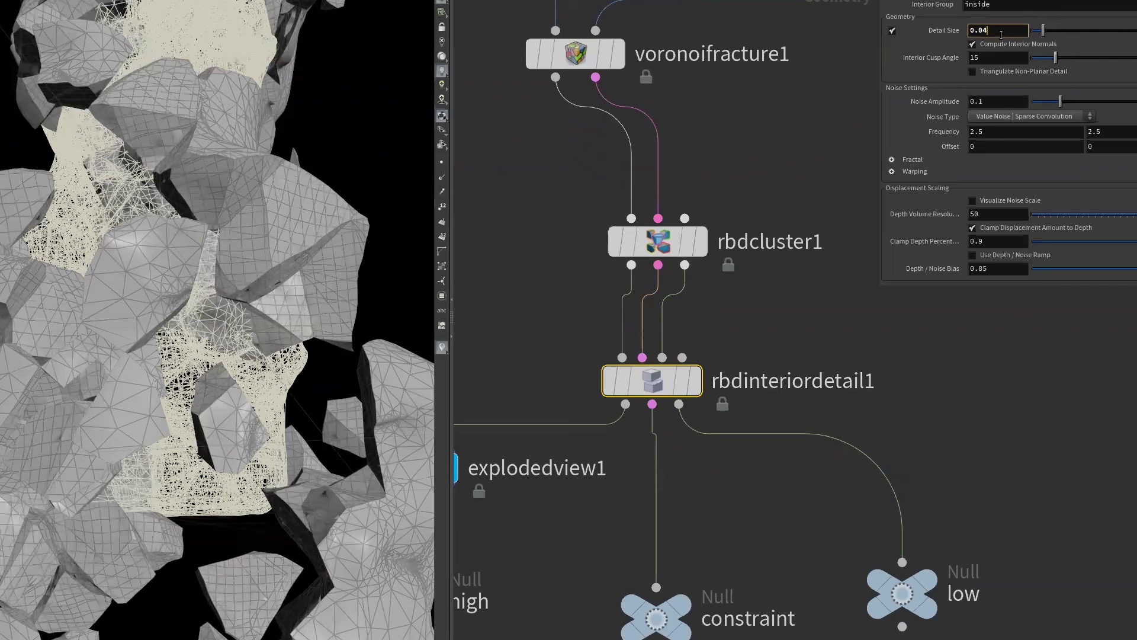
{"action": "type", "text": "0.03"}
{"action": "key", "text": "Return"}
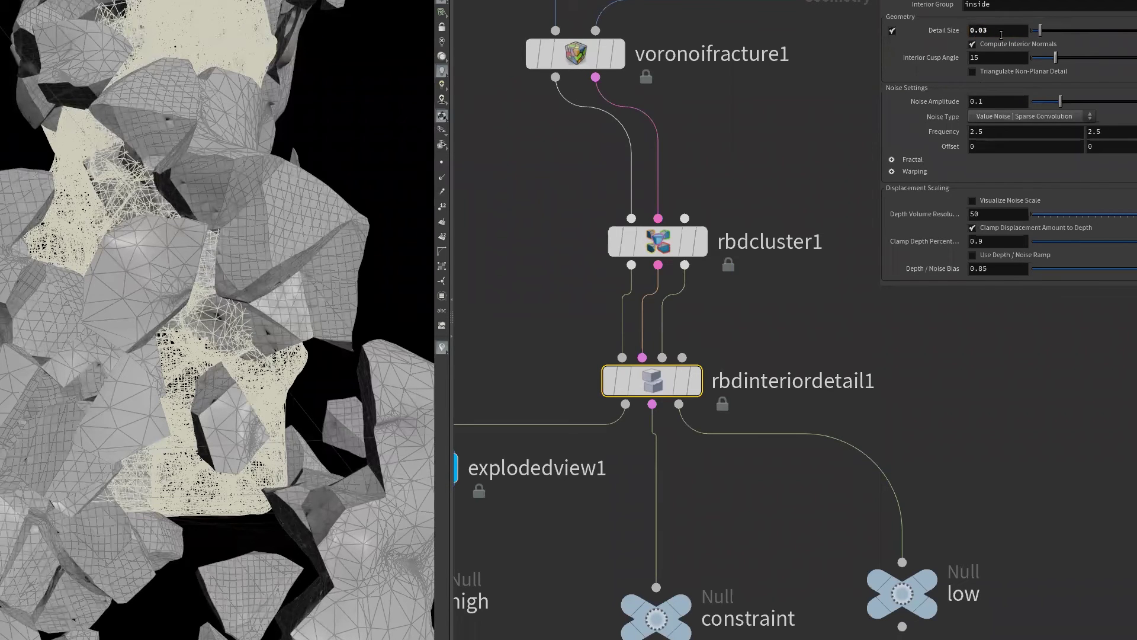
{"action": "left_click", "coordinate": [1001, 34]}
{"action": "type", "text": "2"}
{"action": "key", "text": "Return"}
{"action": "mouse_move", "coordinate": [286, 410]}
{"action": "left_mouse_down"}
{"action": "mouse_move", "coordinate": [203, 420]}
{"action": "mouse_move", "coordinate": [341, 428]}
{"action": "mouse_move", "coordinate": [237, 389]}
{"action": "mouse_move", "coordinate": [198, 414]}
{"action": "left_mouse_up"}
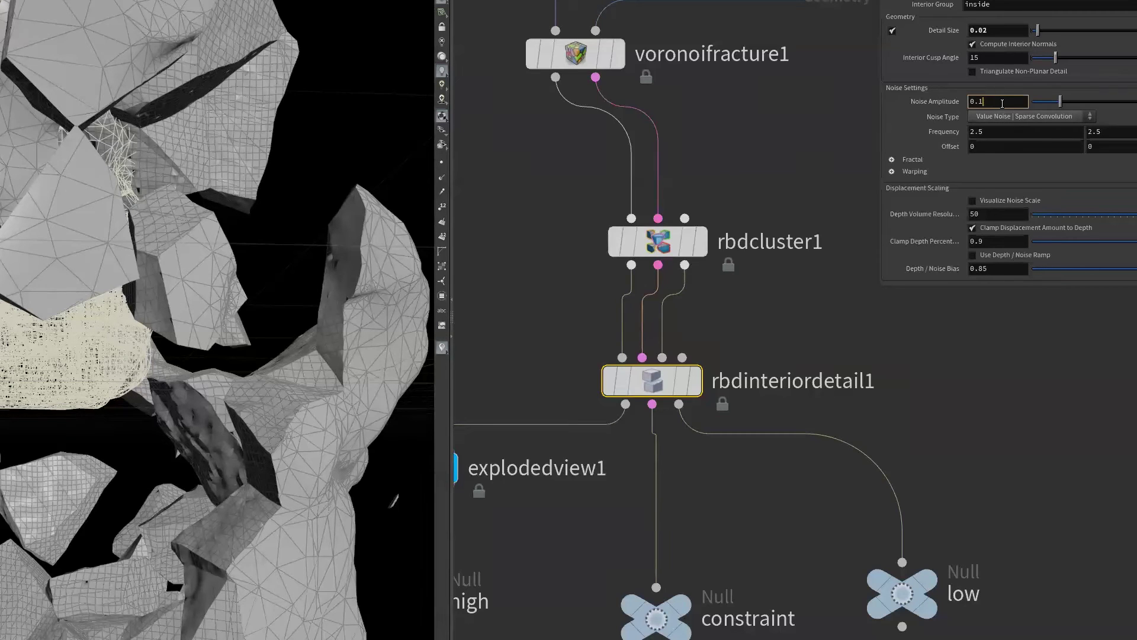
{"action": "type", "text": "0.3"}
- Set Noise Amplitude to 0.3 and feed explodedview1 directly from rbdcluster1
{"action": "key", "text": "Return"}
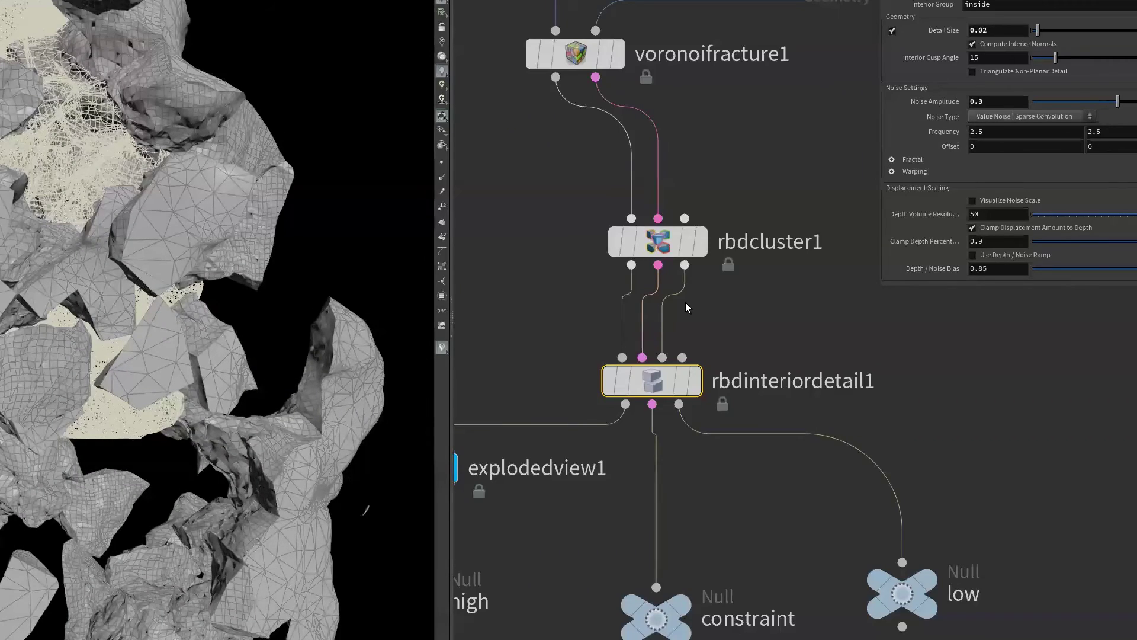
{"action": "mouse_move", "coordinate": [43, 489]}
{"action": "left_mouse_down"}
{"action": "mouse_move", "coordinate": [117, 464]}
{"action": "mouse_move", "coordinate": [195, 470]}
{"action": "mouse_move", "coordinate": [159, 431]}
{"action": "mouse_move", "coordinate": [148, 443]}
{"action": "left_mouse_up"}
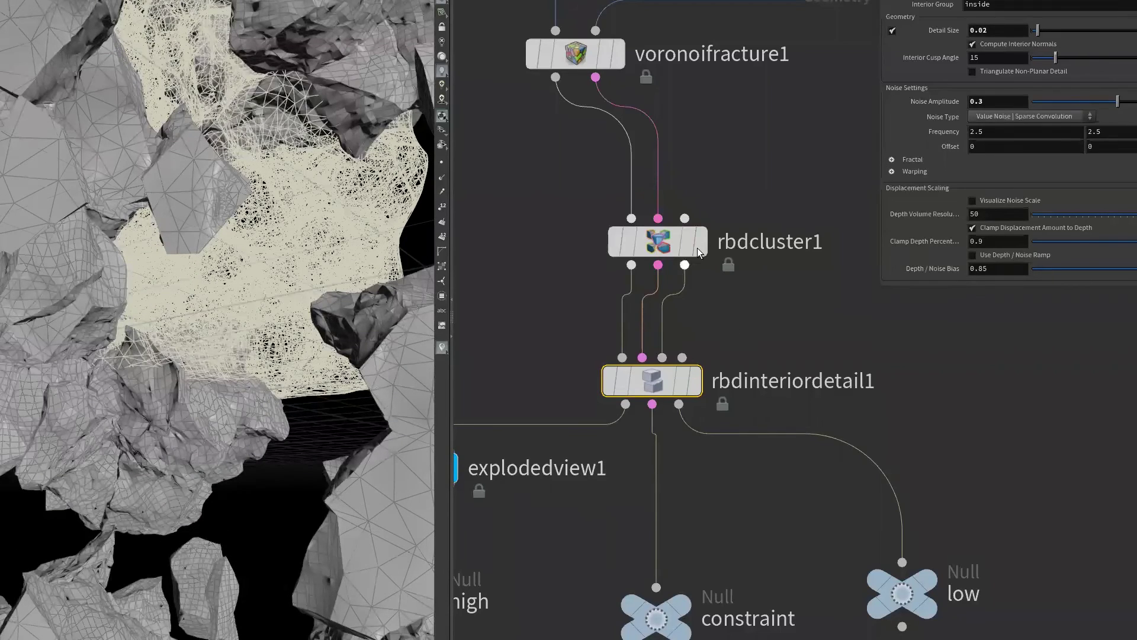
{"action": "left_click", "coordinate": [697, 247]}
{"action": "left_click_drag", "start_coordinate": [520, 420], "coordinate": [743, 241]}
{"action": "left_click", "coordinate": [563, 443]}
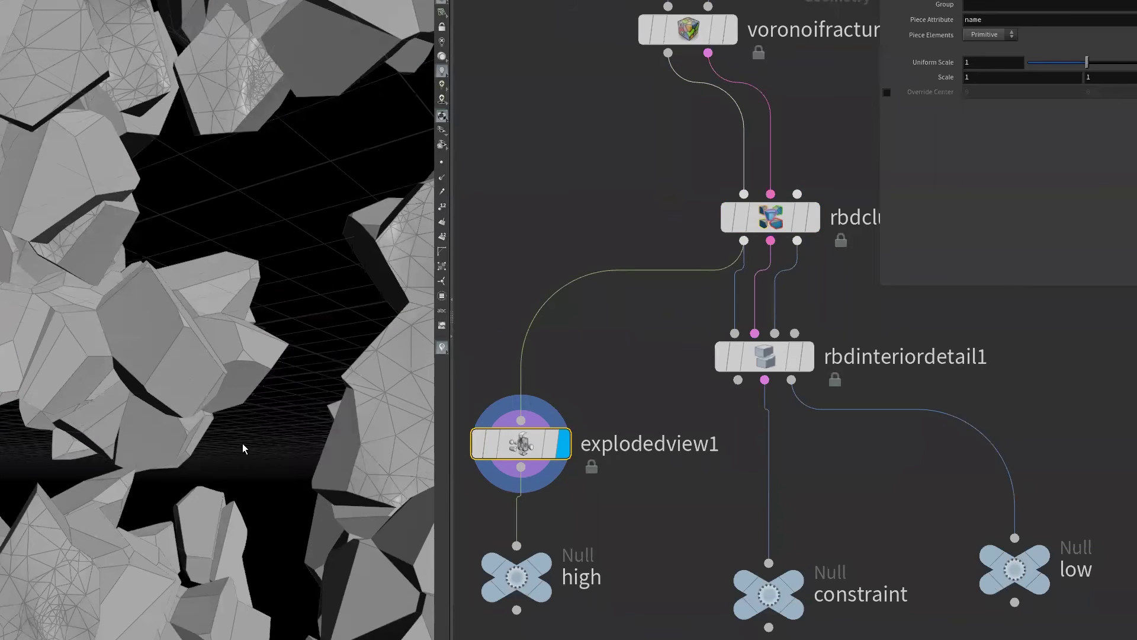
- Reconnect explodedview1 to rbdinteriordetail1 and compare the result with the node bypassed
{"action": "left_click_drag", "start_coordinate": [521, 421], "coordinate": [737, 380]}
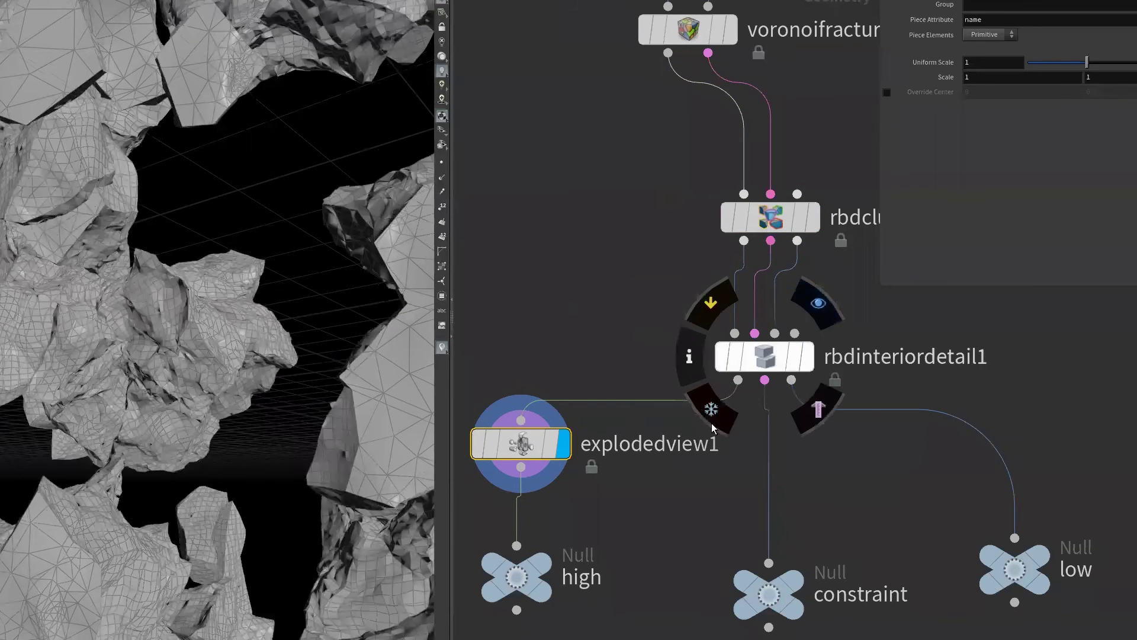
{"action": "left_click", "coordinate": [722, 358]}
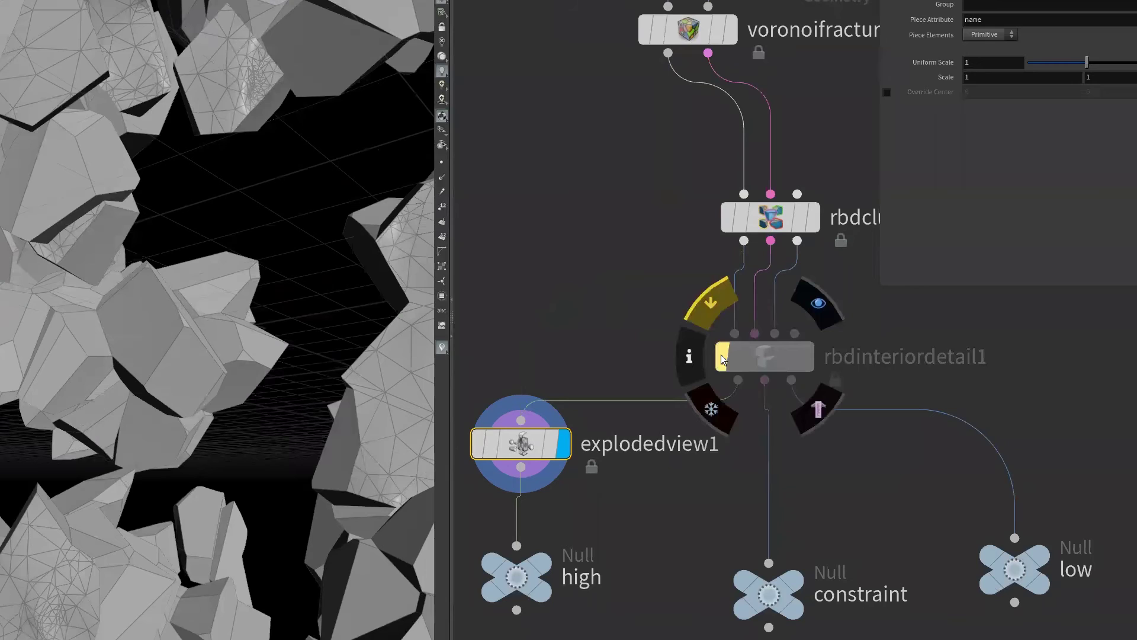
{"action": "left_click", "coordinate": [720, 354]}
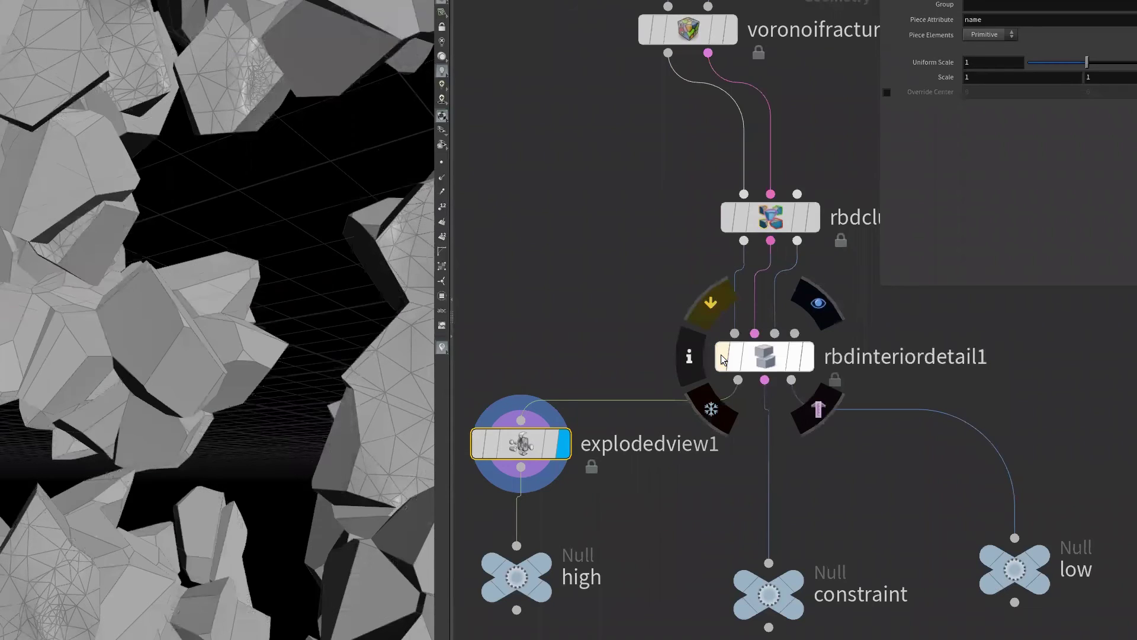
{"action": "left_click_drag", "start_coordinate": [298, 471], "coordinate": [186, 508]}
{"action": "left_click_drag", "start_coordinate": [106, 483], "coordinate": [46, 491]}
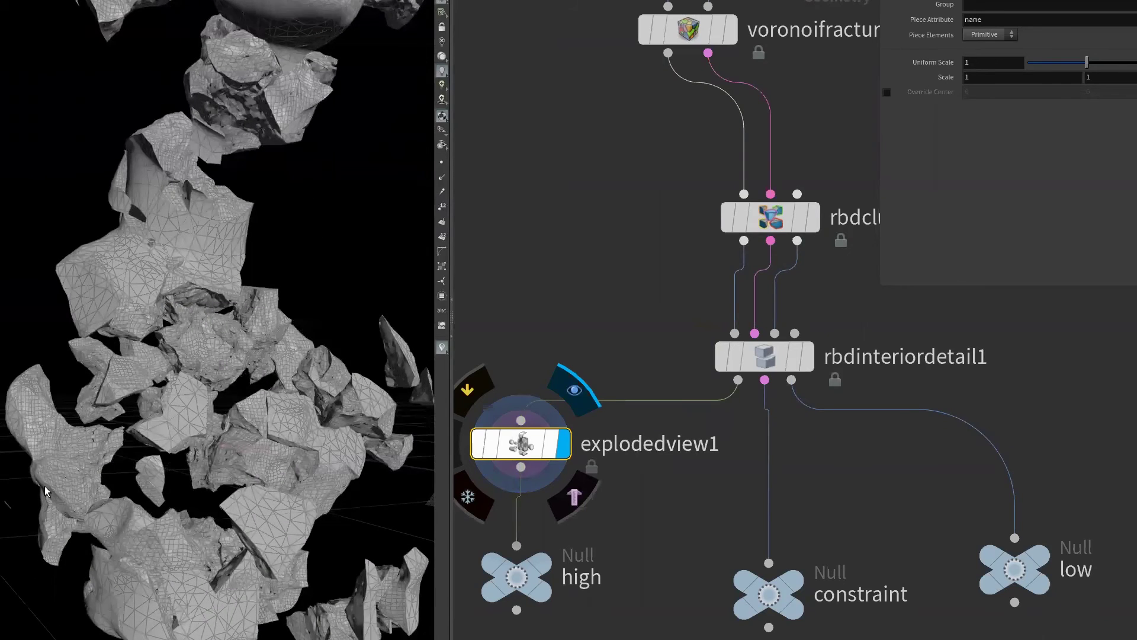
- Delete the explodedview1 node above the high null
{"action": "middle_click_drag", "start_coordinate": [655, 503], "coordinate": [667, 497]}
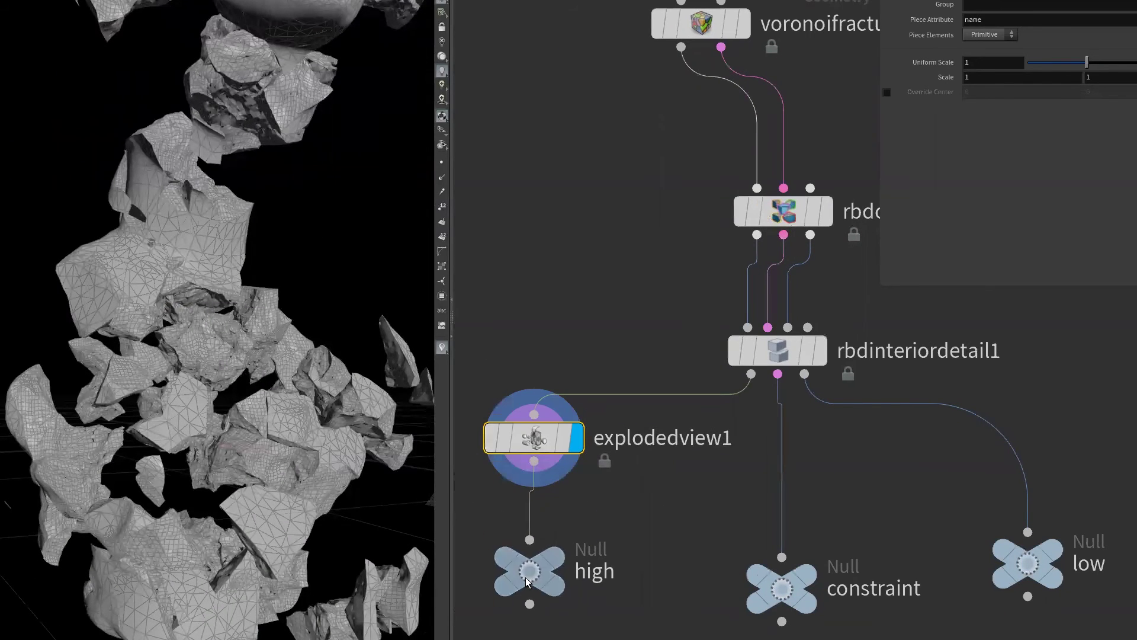
{"action": "left_click_drag", "start_coordinate": [525, 577], "coordinate": [523, 586]}
{"action": "mouse_move", "coordinate": [308, 471]}
{"action": "left_mouse_down"}
{"action": "mouse_move", "coordinate": [226, 469]}
{"action": "mouse_move", "coordinate": [241, 357]}
{"action": "left_mouse_up"}
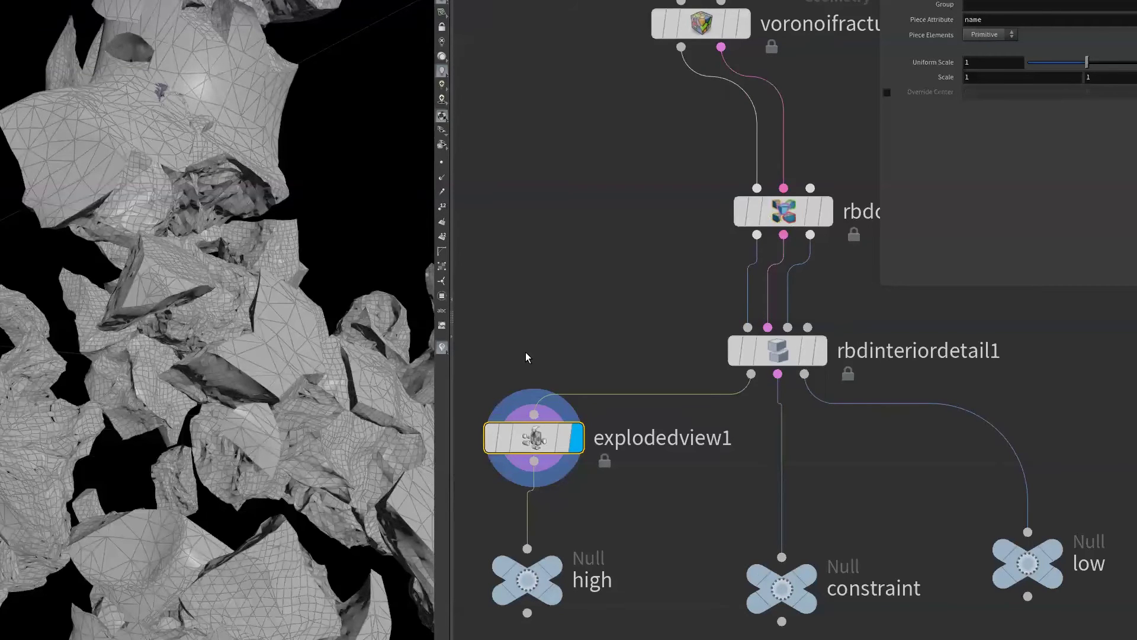
{"action": "middle_click_drag", "start_coordinate": [526, 353], "coordinate": [526, 327]}
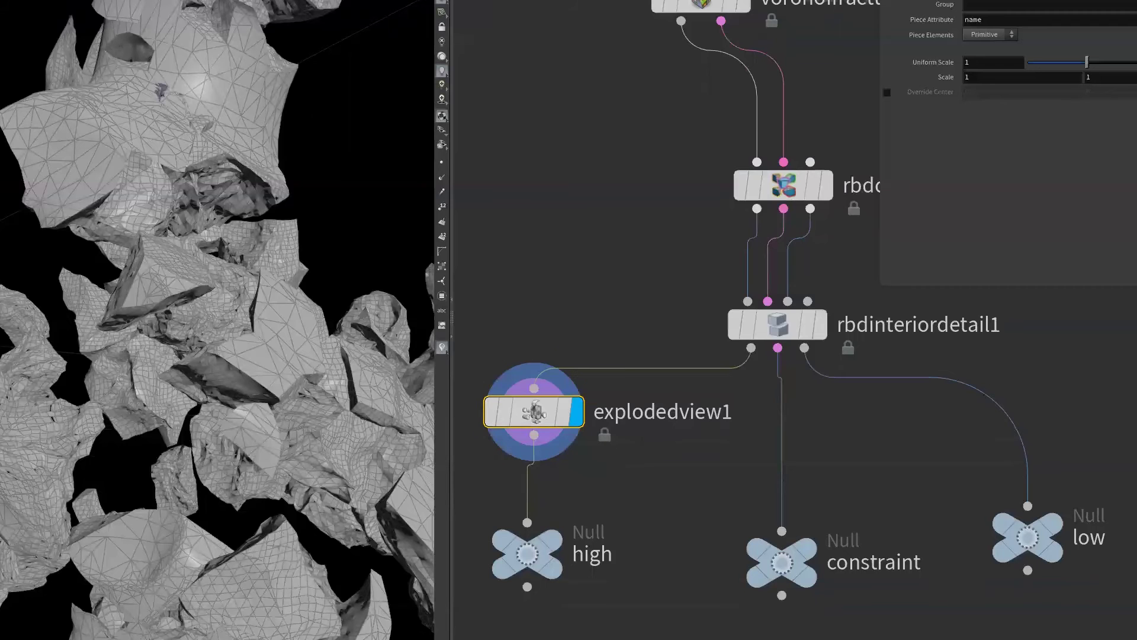
{"action": "middle_click_drag", "start_coordinate": [537, 425], "coordinate": [546, 431]}
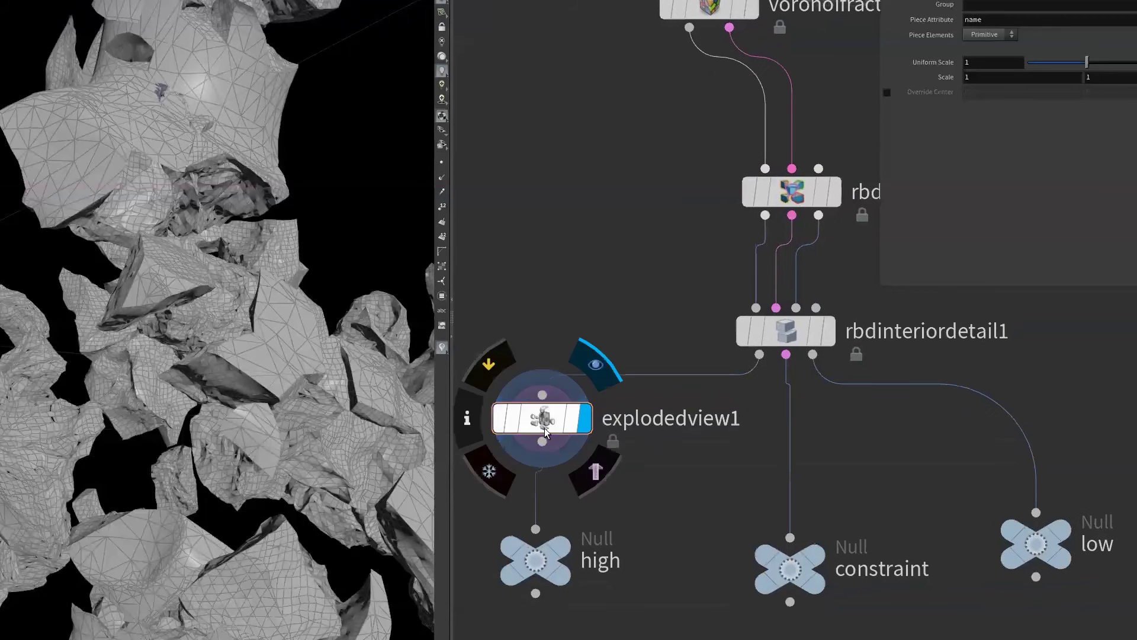
{"action": "key", "text": "Delete"}
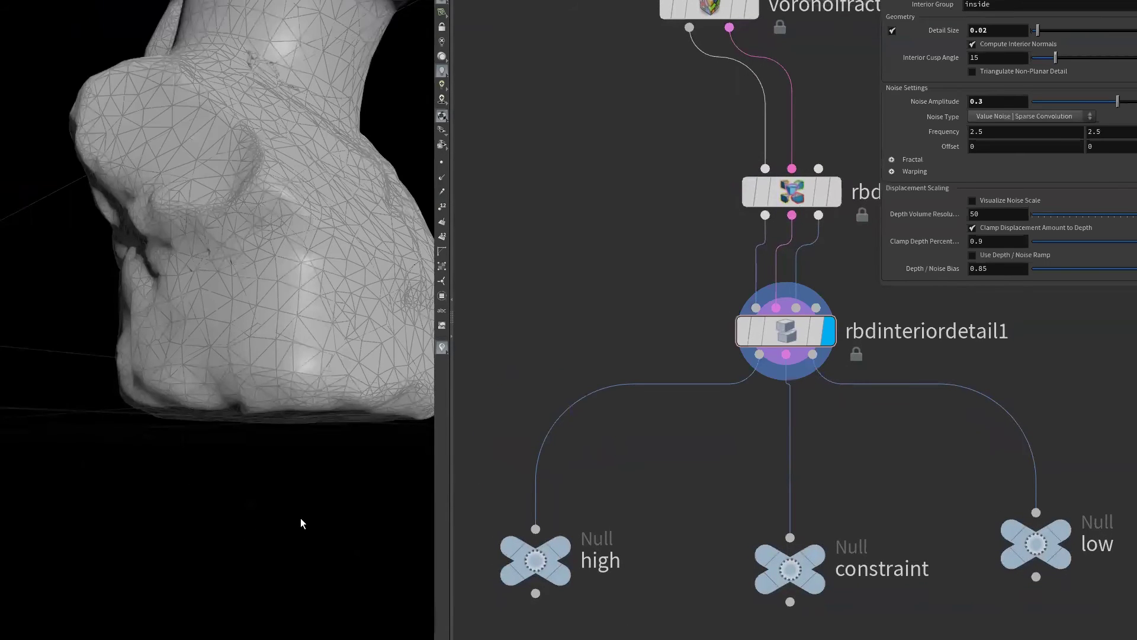
- Frame the bust frontally and align the high, constraint and low nulls in a row
{"action": "key", "text": "space+h"}
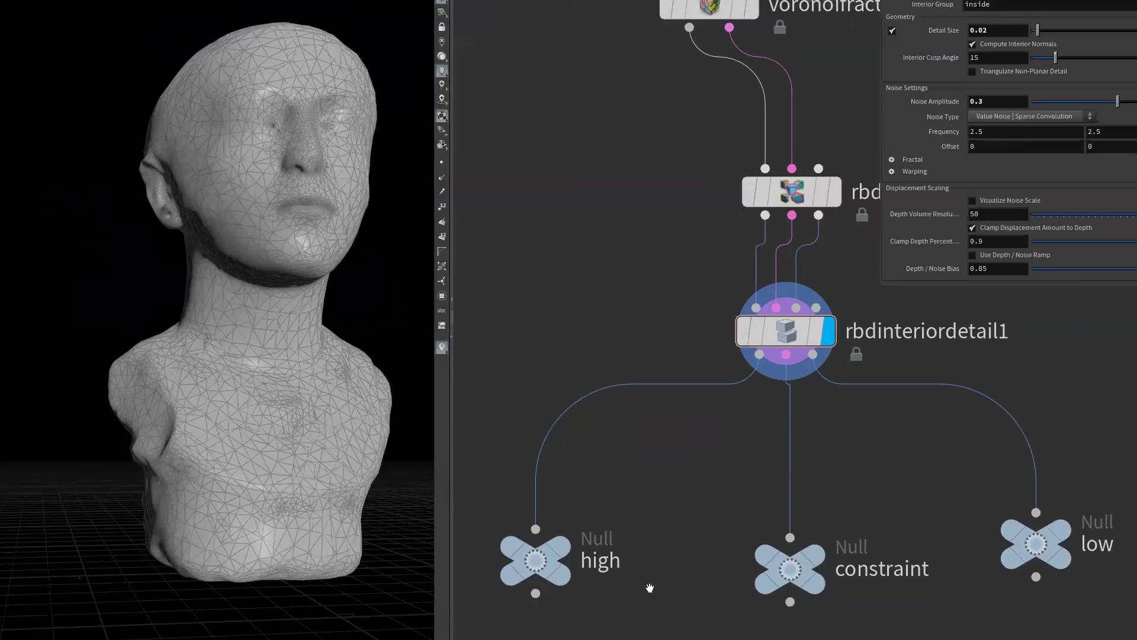
{"action": "middle_click_drag", "start_coordinate": [655, 588], "coordinate": [634, 512]}
{"action": "left_click_drag", "start_coordinate": [762, 506], "coordinate": [766, 478]}
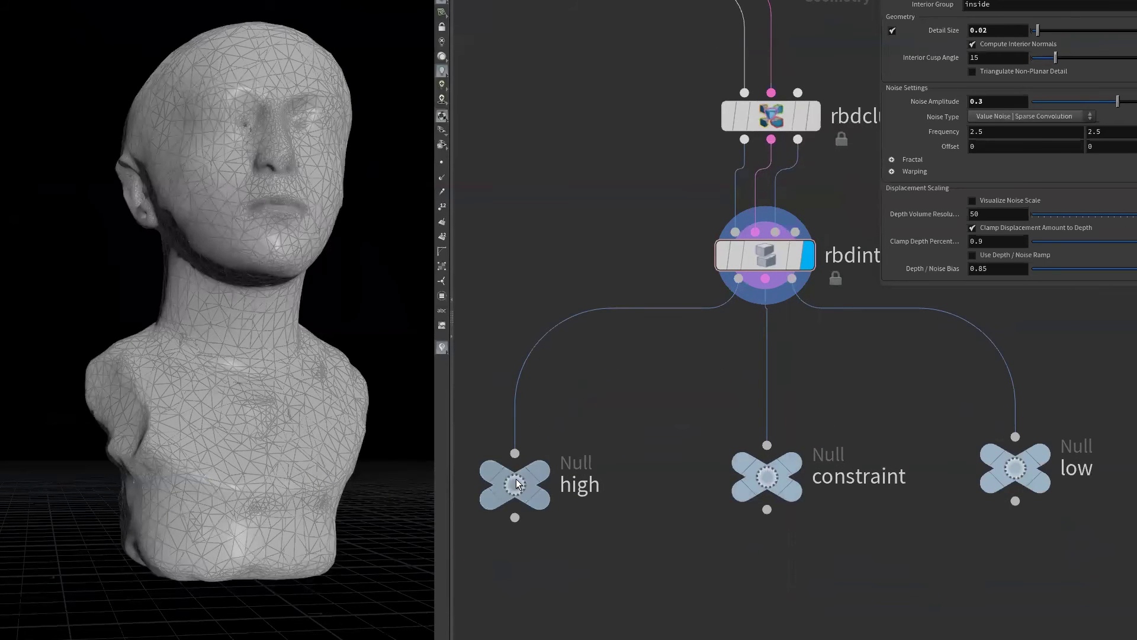
{"action": "left_click_drag", "start_coordinate": [514, 484], "coordinate": [512, 475]}
{"action": "left_click_drag", "start_coordinate": [767, 477], "coordinate": [764, 487]}
{"action": "left_click_drag", "start_coordinate": [512, 477], "coordinate": [502, 490]}
{"action": "left_click_drag", "start_coordinate": [764, 486], "coordinate": [759, 500]}
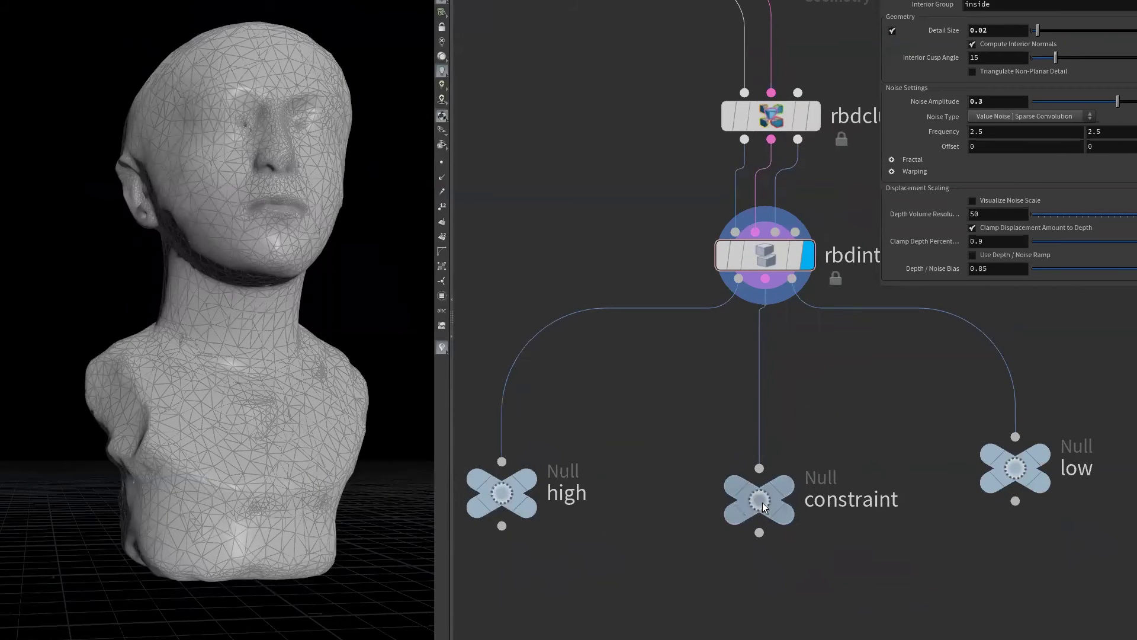
{"action": "left_click_drag", "start_coordinate": [1015, 468], "coordinate": [1027, 503]}
{"action": "middle_click_drag", "start_coordinate": [940, 545], "coordinate": [864, 541]}
{"action": "left_click", "coordinate": [938, 491]}
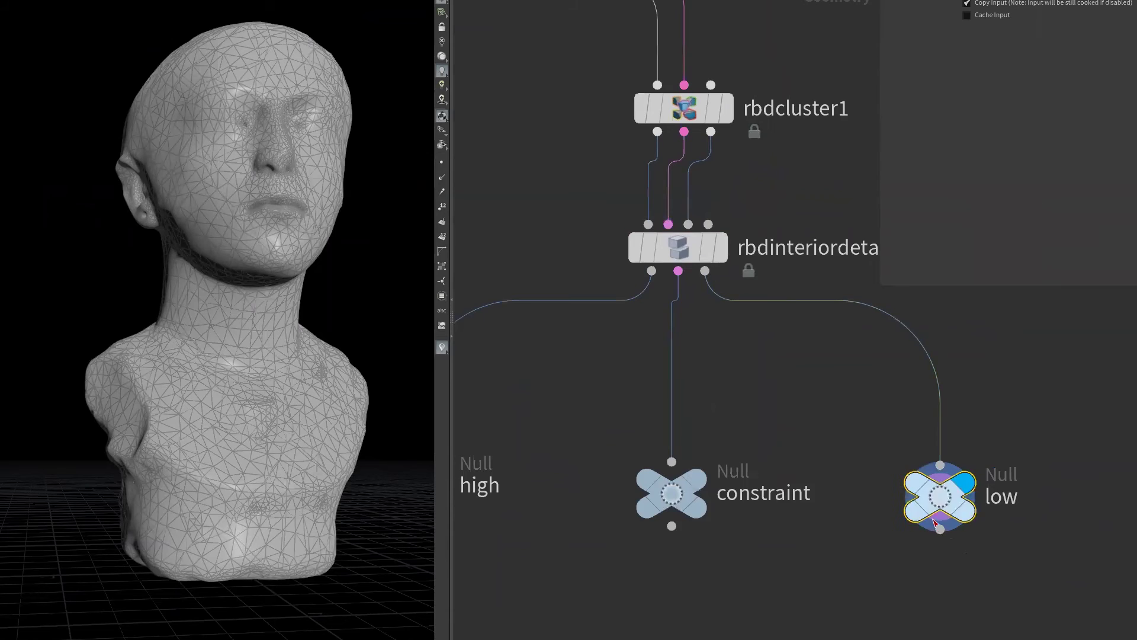
{"action": "middle_click_drag", "start_coordinate": [938, 492], "coordinate": [870, 474]}
- Add an exploded view node above low and a duplicate above high
{"action": "key", "text": "Tab"}
{"action": "type", "text": "explodedview"}
{"action": "key", "text": "Return"}
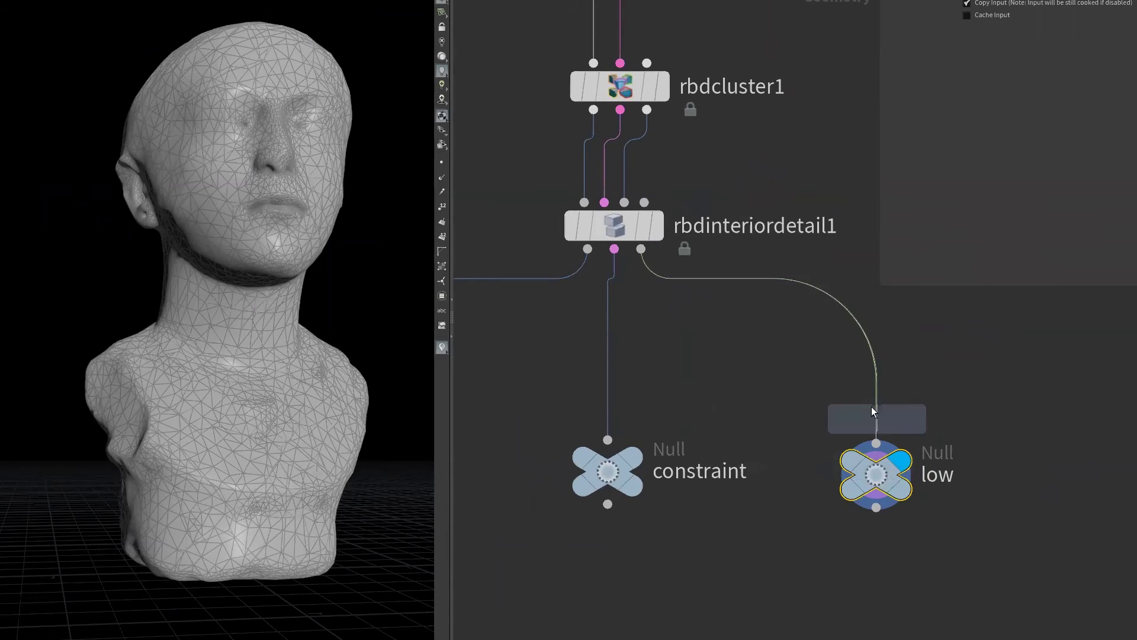
{"action": "left_click", "coordinate": [873, 375]}
{"action": "middle_click_drag", "start_coordinate": [872, 374], "coordinate": [955, 435]}
{"action": "left_click_drag", "start_coordinate": [955, 435], "coordinate": [508, 386], "text": "alt"}
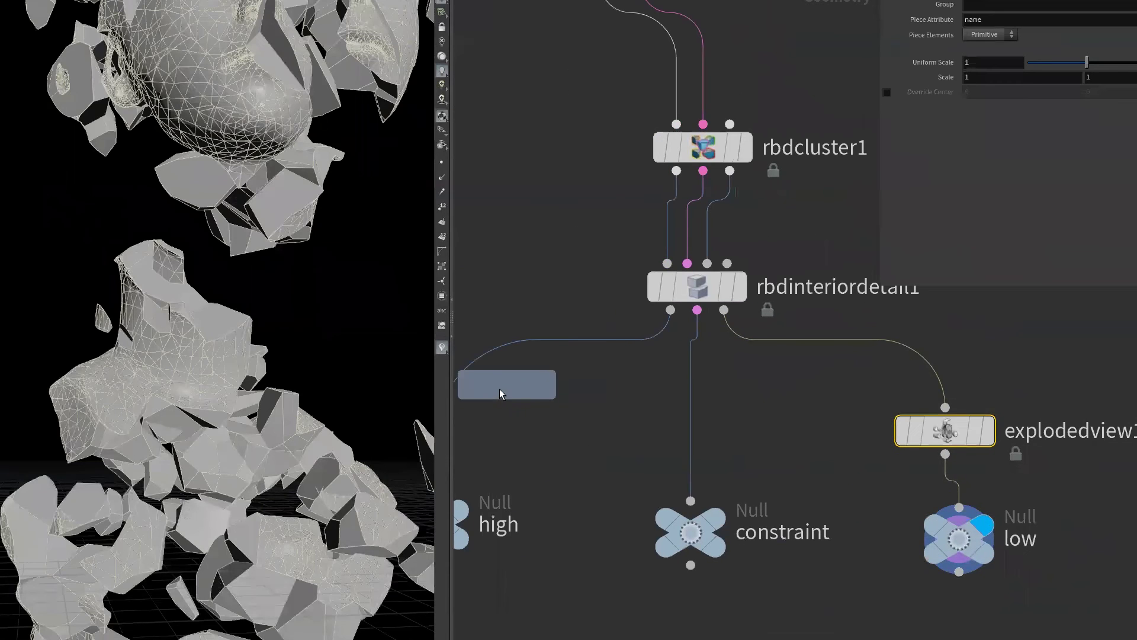
{"action": "middle_click_drag", "start_coordinate": [508, 386], "coordinate": [635, 415]}
{"action": "left_click_drag", "start_coordinate": [621, 429], "coordinate": [586, 422]}
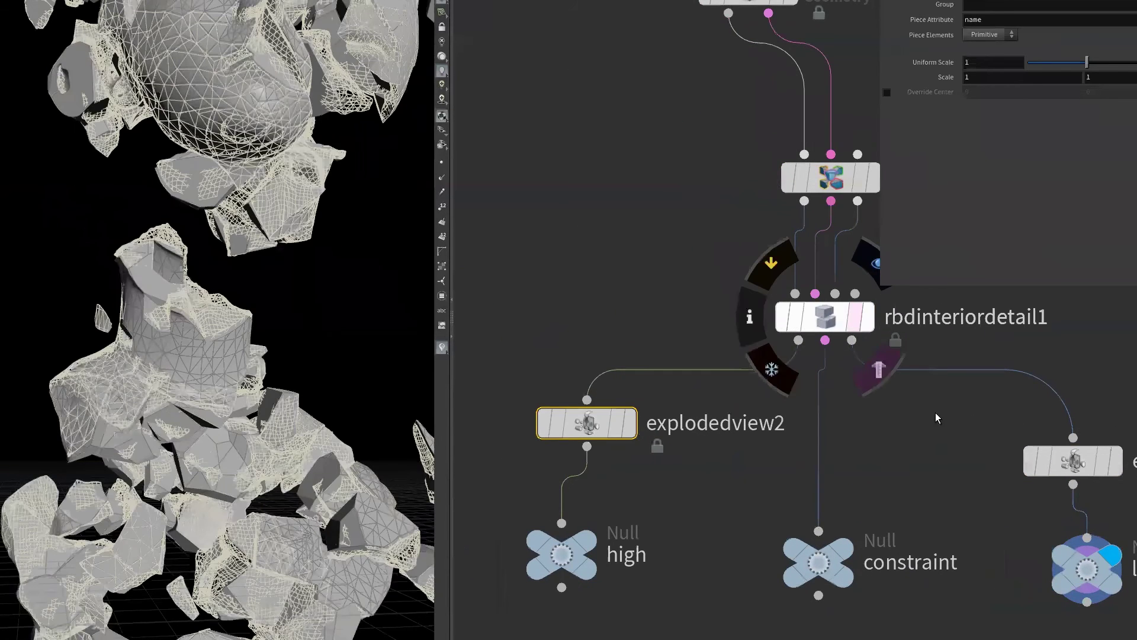
- Preview the low- and high-res exploded pieces, then delete explodedview2
{"action": "middle_click_drag", "start_coordinate": [937, 415], "coordinate": [734, 329]}
{"action": "left_click", "coordinate": [909, 376]}
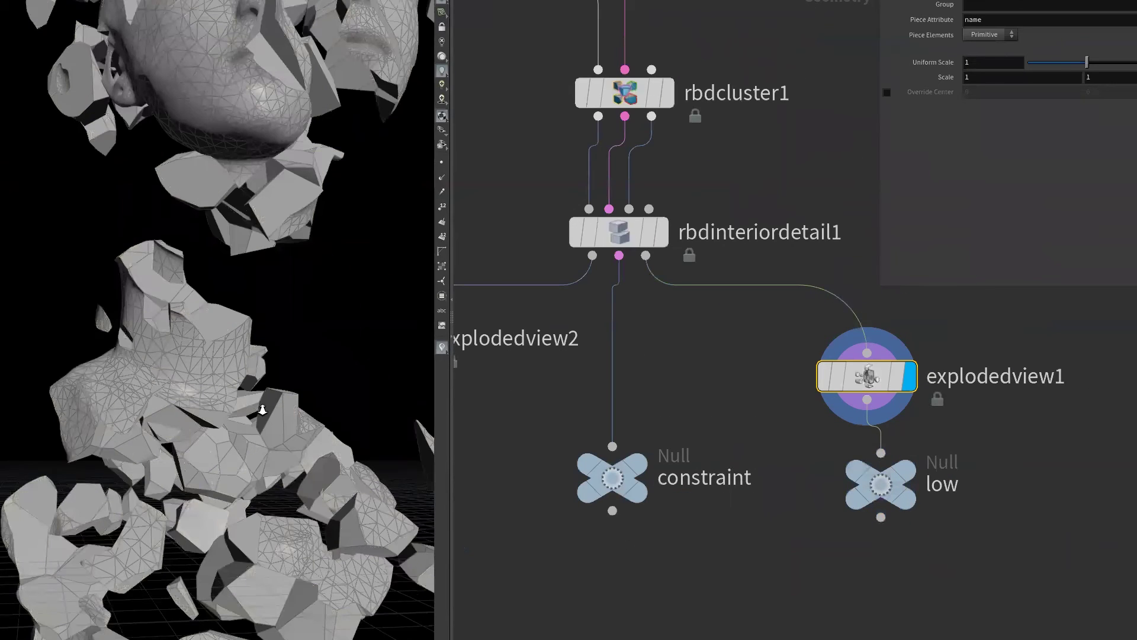
{"action": "left_click_drag", "start_coordinate": [261, 401], "coordinate": [272, 320]}
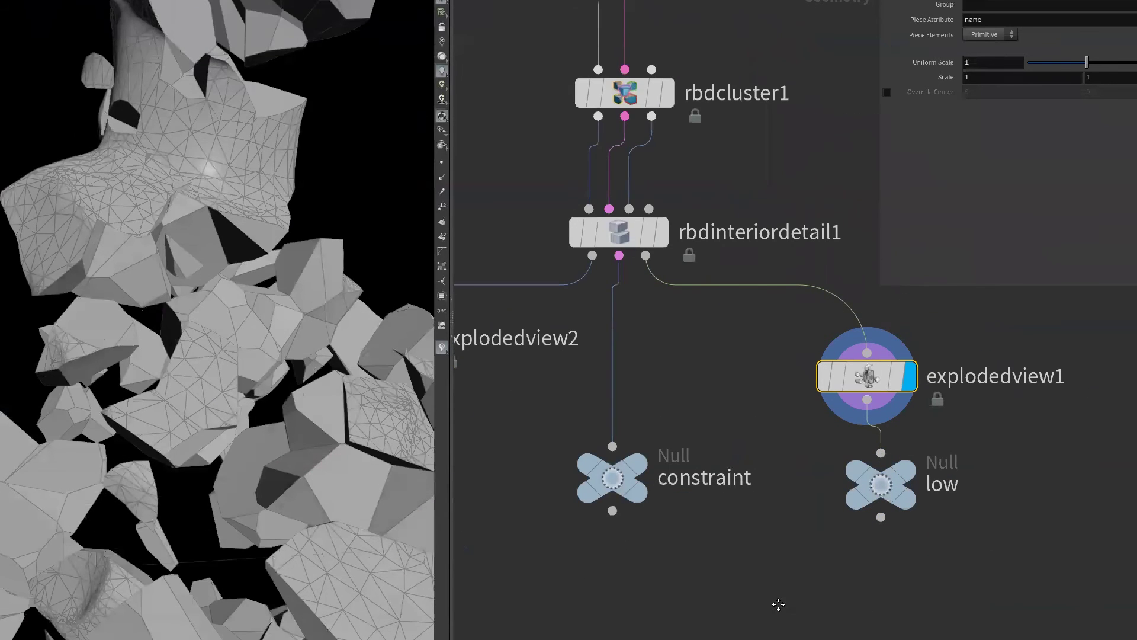
{"action": "middle_click_drag", "start_coordinate": [778, 604], "coordinate": [1068, 632]}
{"action": "left_click", "coordinate": [719, 367]}
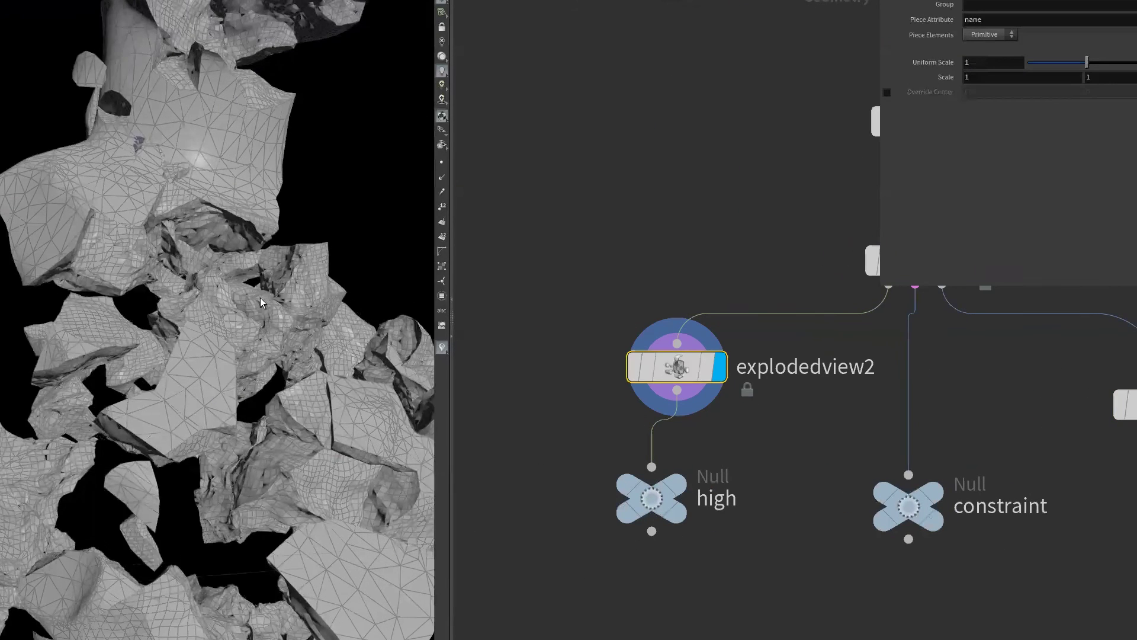
{"action": "left_click_drag", "start_coordinate": [676, 391], "coordinate": [660, 397]}
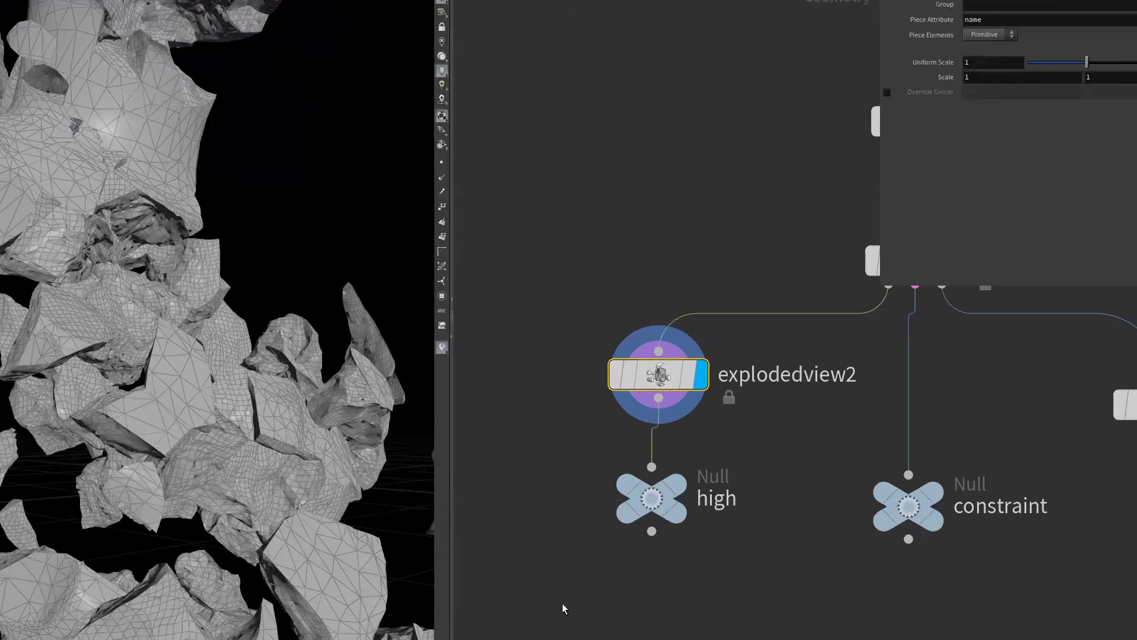
{"action": "middle_click_drag", "start_coordinate": [683, 584], "coordinate": [618, 609]}
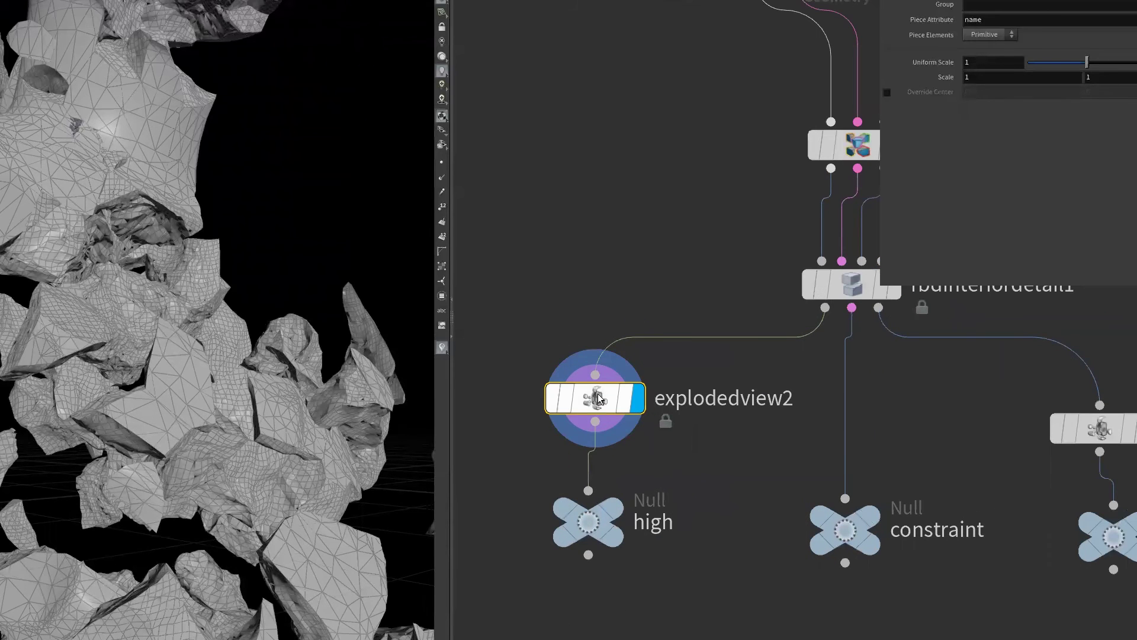
{"action": "key", "text": "Delete"}
- Frame the full file1-to-nulls chain and save the scene as a .hiplc file
{"action": "scroll", "coordinate": [877, 532], "scroll_direction": "down", "scroll_amount": 3}
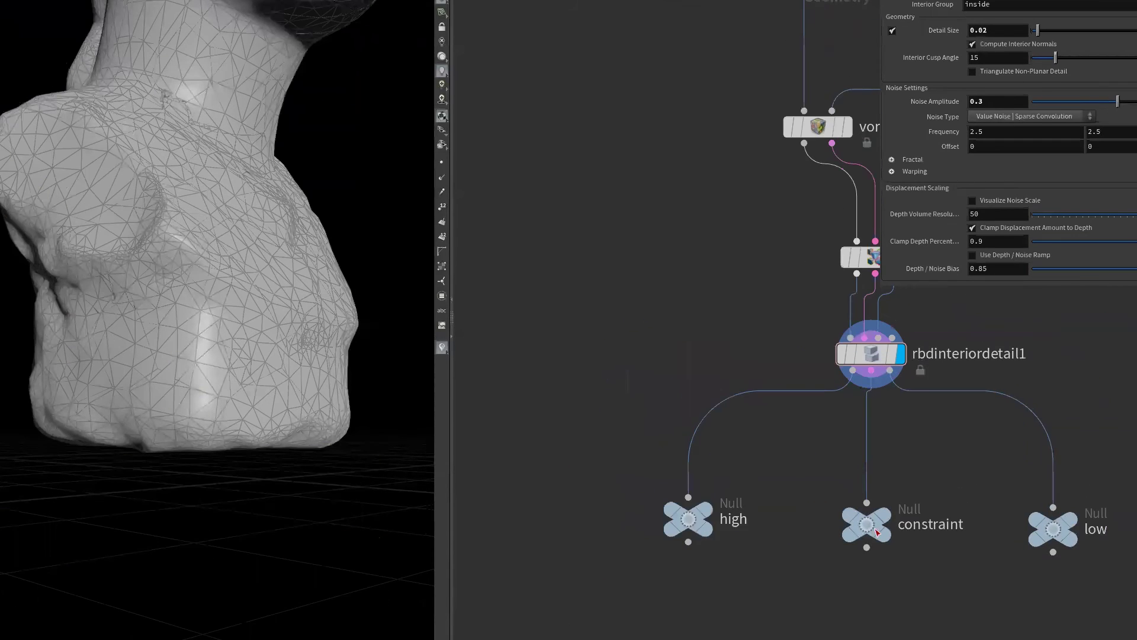
{"action": "middle_click_drag", "start_coordinate": [878, 531], "coordinate": [847, 500]}
{"action": "mouse_move", "coordinate": [380, 481]}
{"action": "left_mouse_down", "text": "alt"}
{"action": "mouse_move", "coordinate": [325, 566]}
{"action": "mouse_move", "coordinate": [203, 508]}
{"action": "mouse_move", "coordinate": [264, 549]}
{"action": "mouse_move", "coordinate": [186, 523]}
{"action": "mouse_move", "coordinate": [256, 543]}
{"action": "mouse_move", "coordinate": [290, 398]}
{"action": "left_mouse_up", "text": "alt"}
{"action": "scroll", "coordinate": [211, 453], "scroll_direction": "up", "scroll_amount": 2}
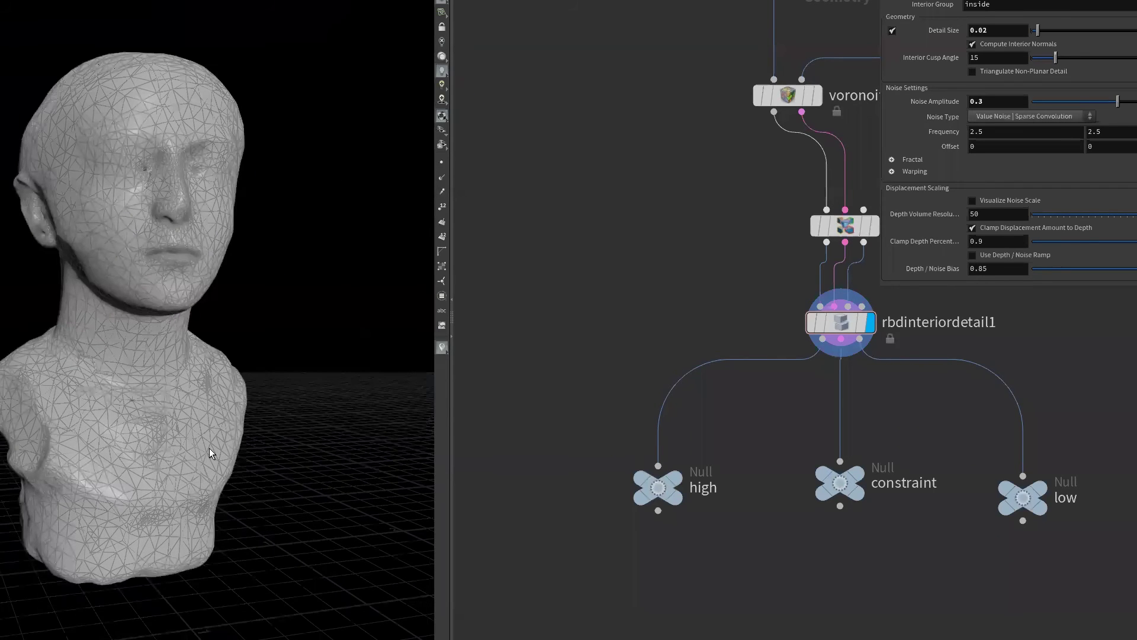
{"action": "middle_click_drag", "start_coordinate": [907, 584], "coordinate": [857, 564]}
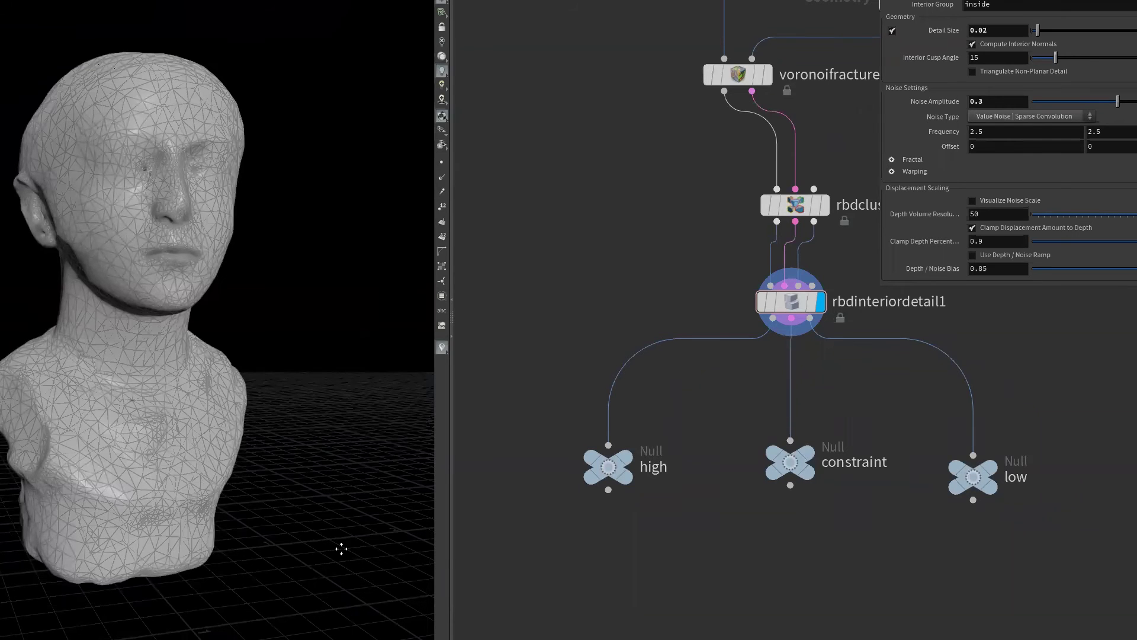
{"action": "left_click_drag", "start_coordinate": [341, 549], "coordinate": [284, 536], "text": "alt"}
{"action": "key", "text": "h"}
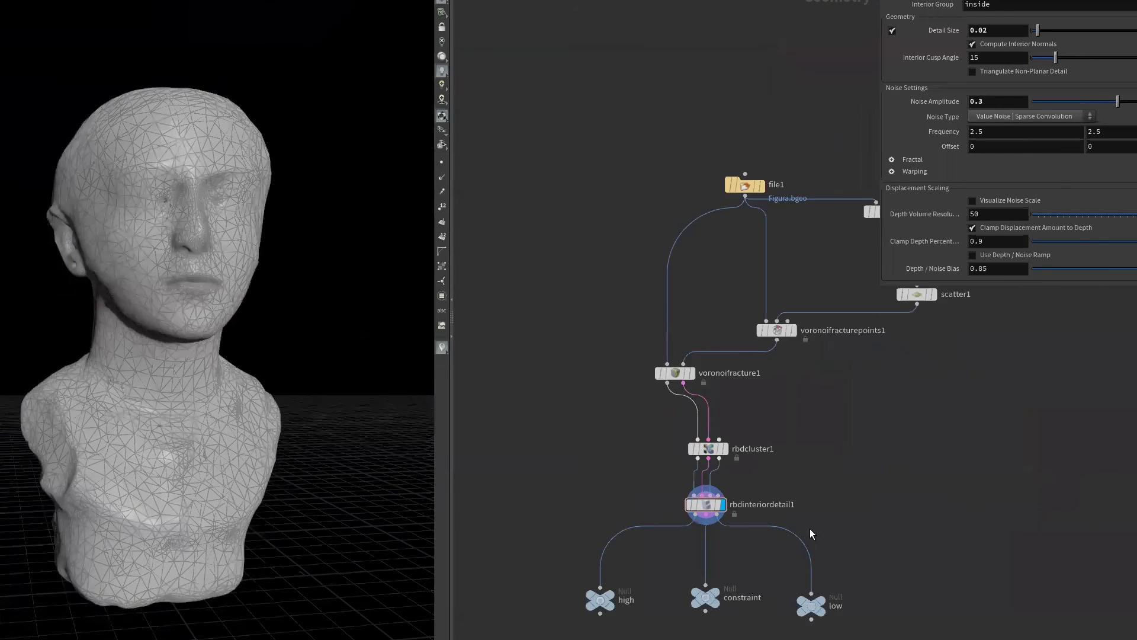
{"action": "middle_click_drag", "start_coordinate": [790, 527], "coordinate": [817, 514]}
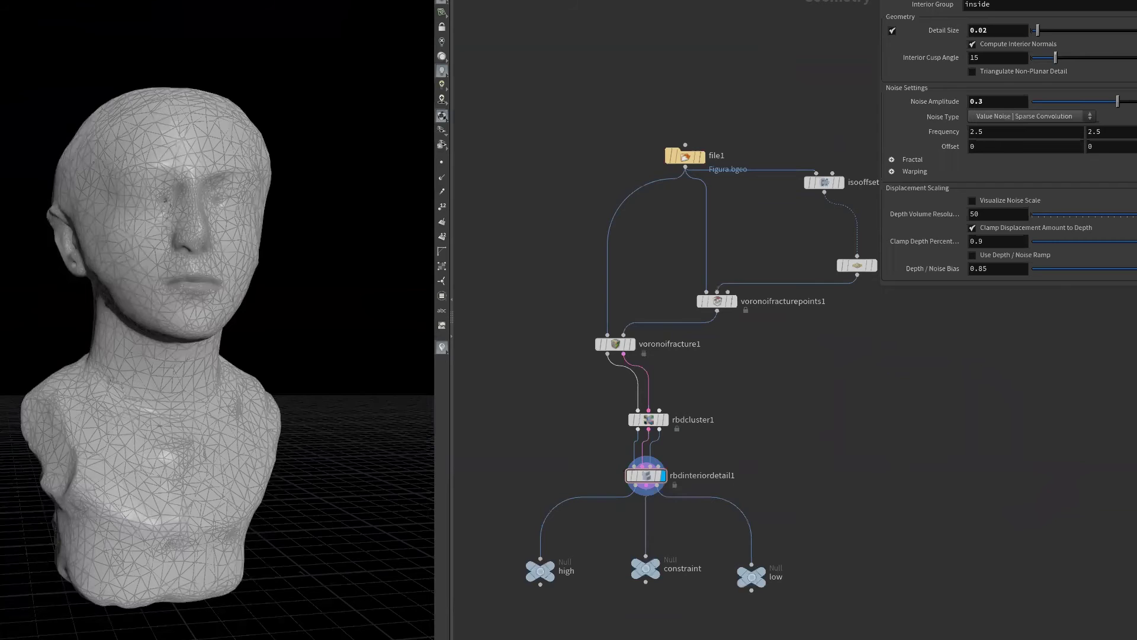
{"action": "key", "text": "ctrl+shift+s"}
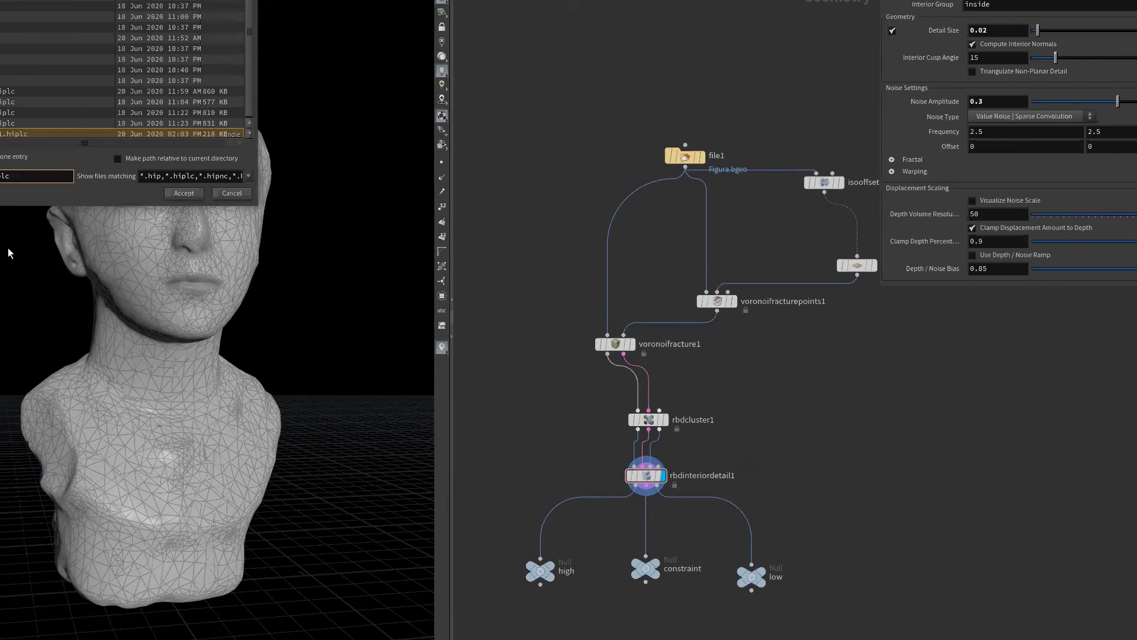
{"action": "key", "text": "Return"}
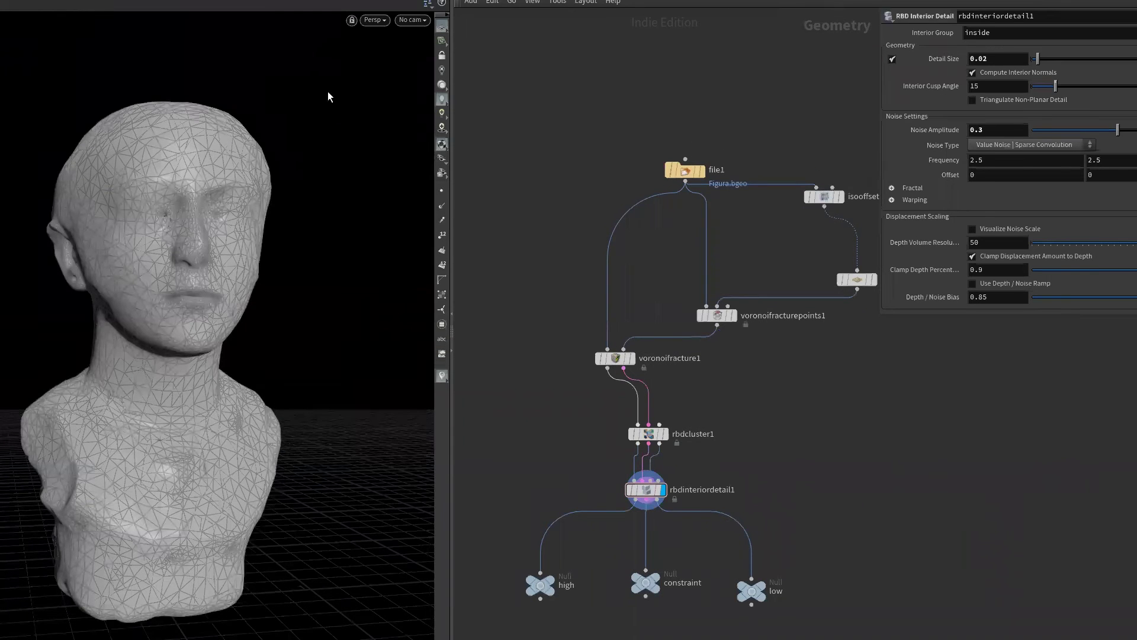
- Go up to the Objects level and rename geo1 to 'figura'
{"action": "middle_click_drag", "start_coordinate": [551, 234], "coordinate": [528, 253]}
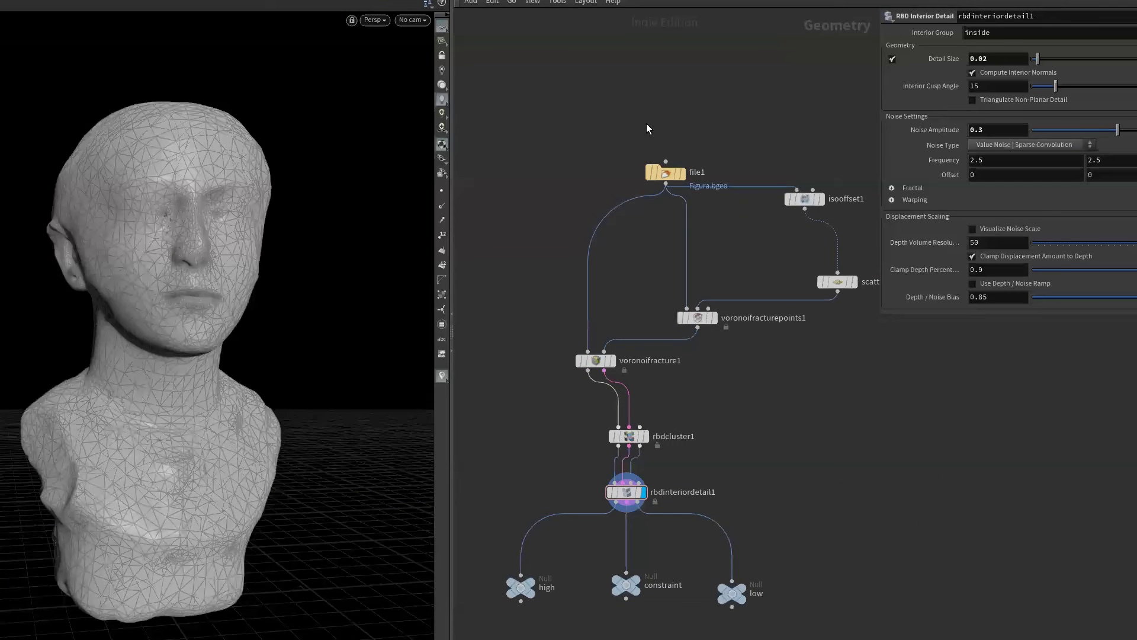
{"action": "middle_click_drag", "start_coordinate": [665, 179], "coordinate": [674, 187]}
{"action": "key", "text": "u"}
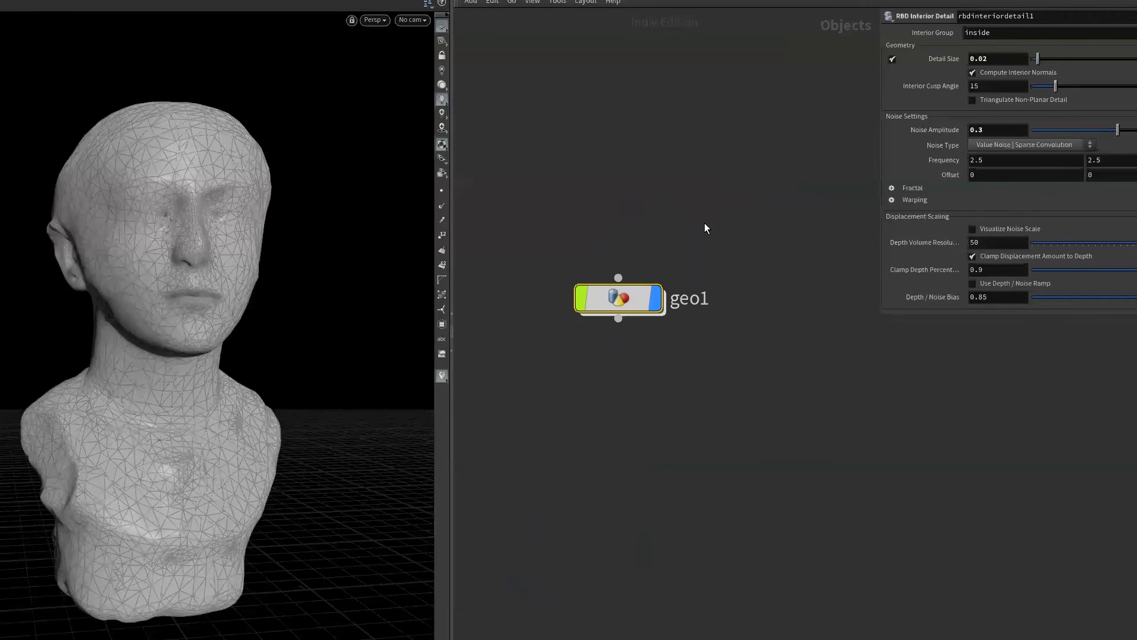
{"action": "key", "text": "F2"}
{"action": "type", "text": "figura"}
{"action": "key", "text": "Return"}
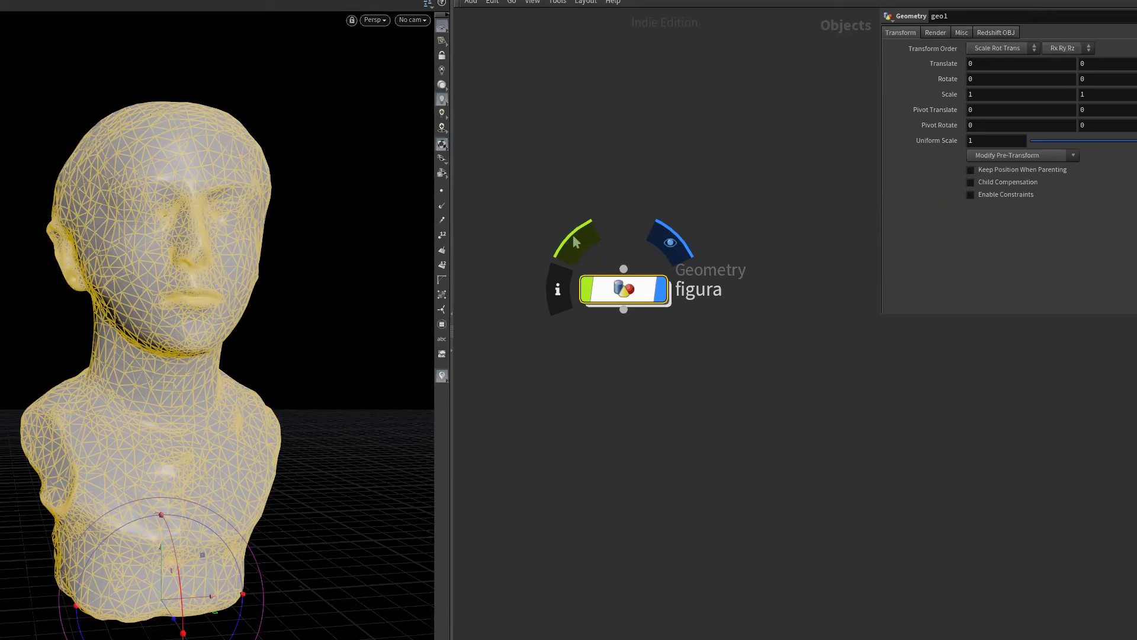
- Move the figura and groundplane_object1 nodes and reframe the viewport on the bust
{"action": "middle_click_drag", "start_coordinate": [575, 242], "coordinate": [574, 198]}
{"action": "middle_click_drag", "start_coordinate": [713, 323], "coordinate": [710, 356]}
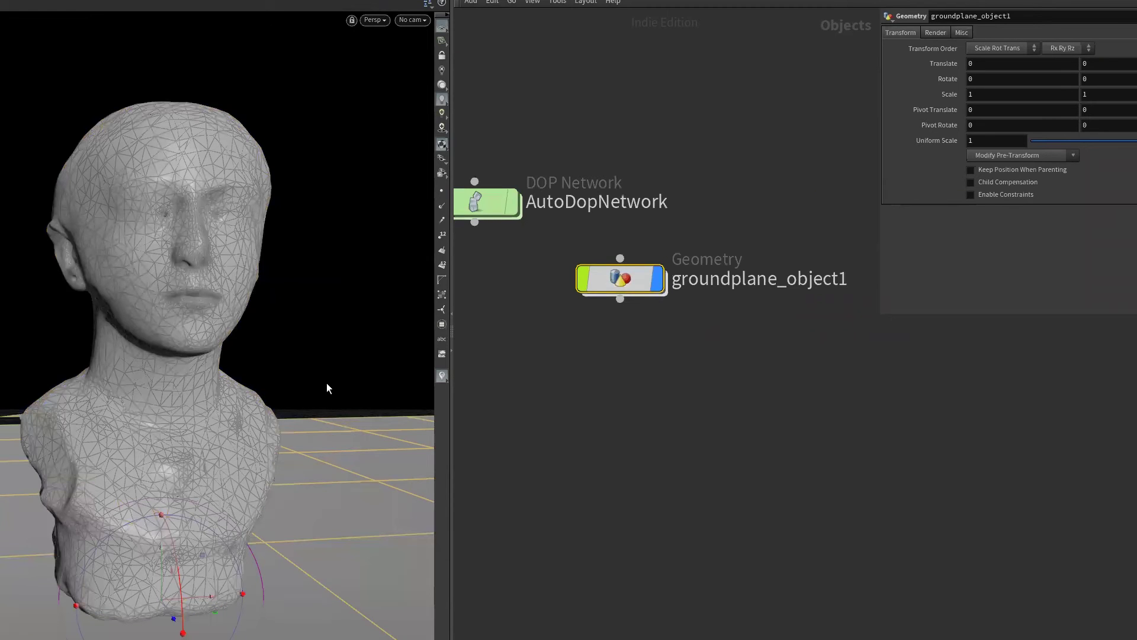
{"action": "right_click_drag", "start_coordinate": [251, 439], "coordinate": [163, 454]}
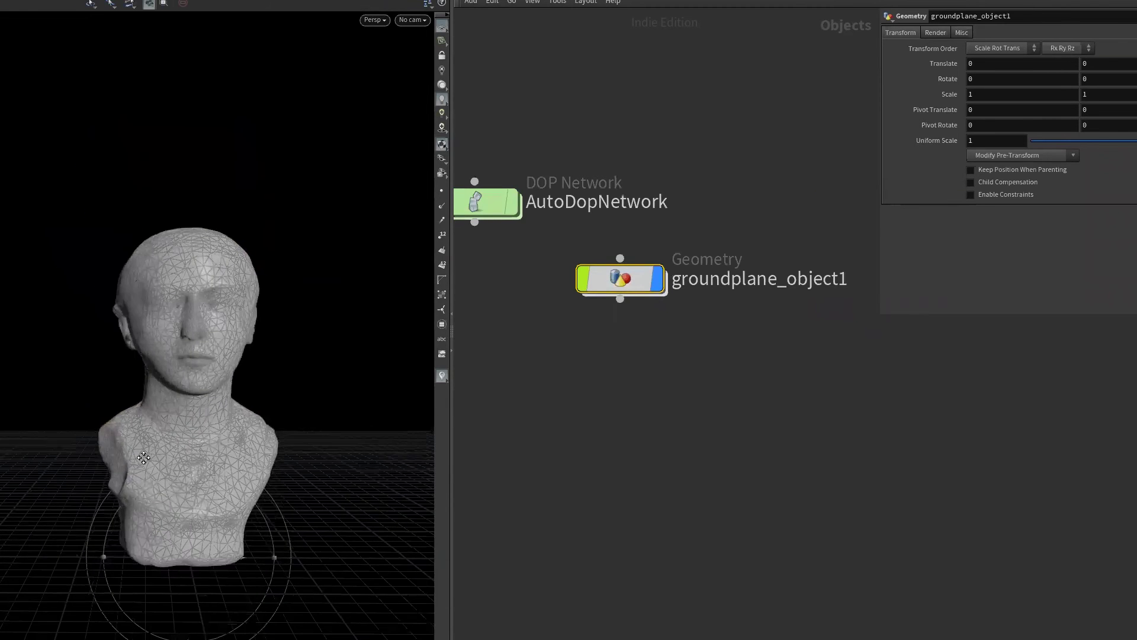
{"action": "mouse_move", "coordinate": [163, 454]}
{"action": "left_mouse_down"}
{"action": "mouse_move", "coordinate": [333, 503]}
{"action": "mouse_move", "coordinate": [190, 517]}
{"action": "left_mouse_up"}
{"action": "middle_click_drag", "start_coordinate": [620, 325], "coordinate": [751, 393]}
{"action": "left_click_drag", "start_coordinate": [754, 355], "coordinate": [518, 430]}
{"action": "middle_click_drag", "start_coordinate": [518, 434], "coordinate": [727, 460]}
{"action": "left_click_drag", "start_coordinate": [726, 461], "coordinate": [663, 473]}
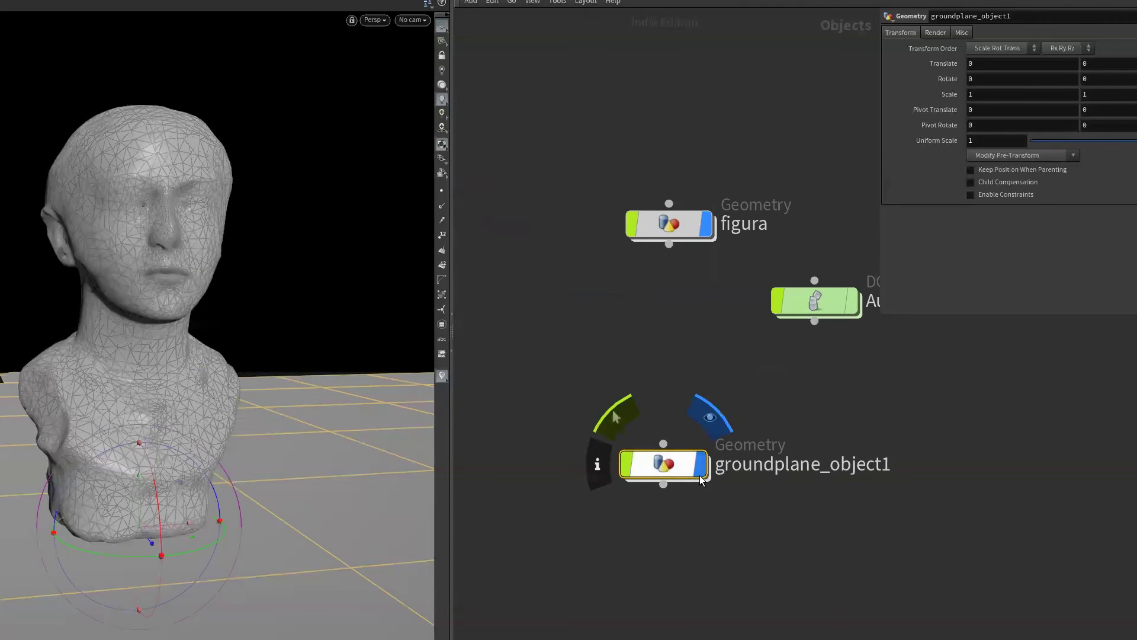
- Toggle groundplane_object1's display flag and orbit the camera around the bust
{"action": "left_click", "coordinate": [700, 474]}
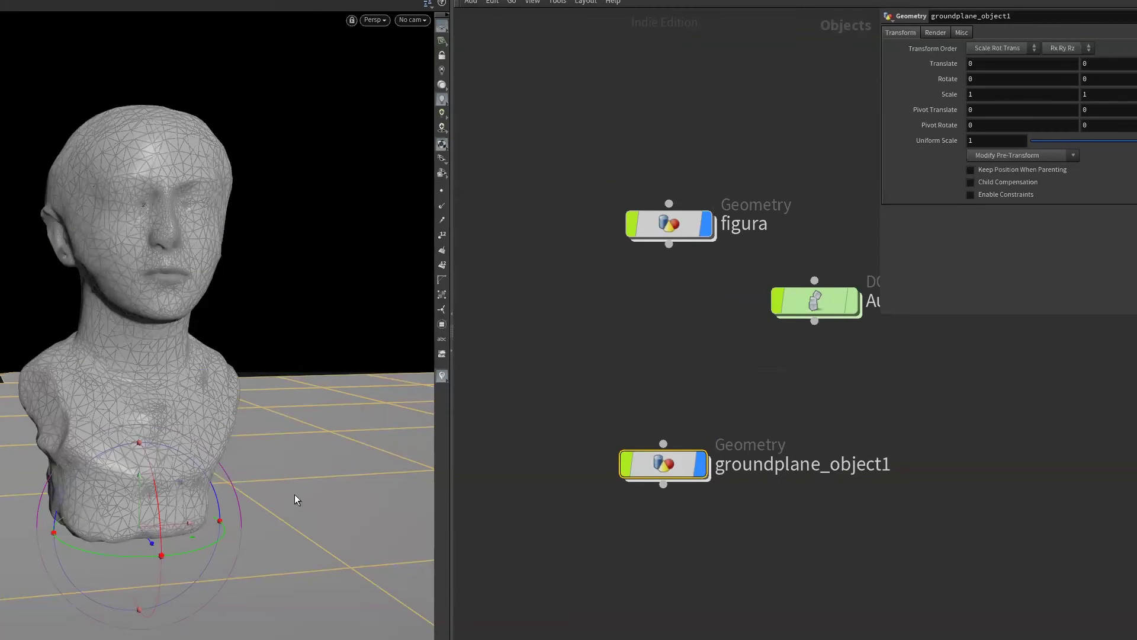
{"action": "left_click_drag", "start_coordinate": [296, 495], "coordinate": [310, 545]}
{"action": "right_click_drag", "start_coordinate": [310, 545], "coordinate": [93, 513]}
{"action": "left_click_drag", "start_coordinate": [93, 512], "coordinate": [279, 434]}
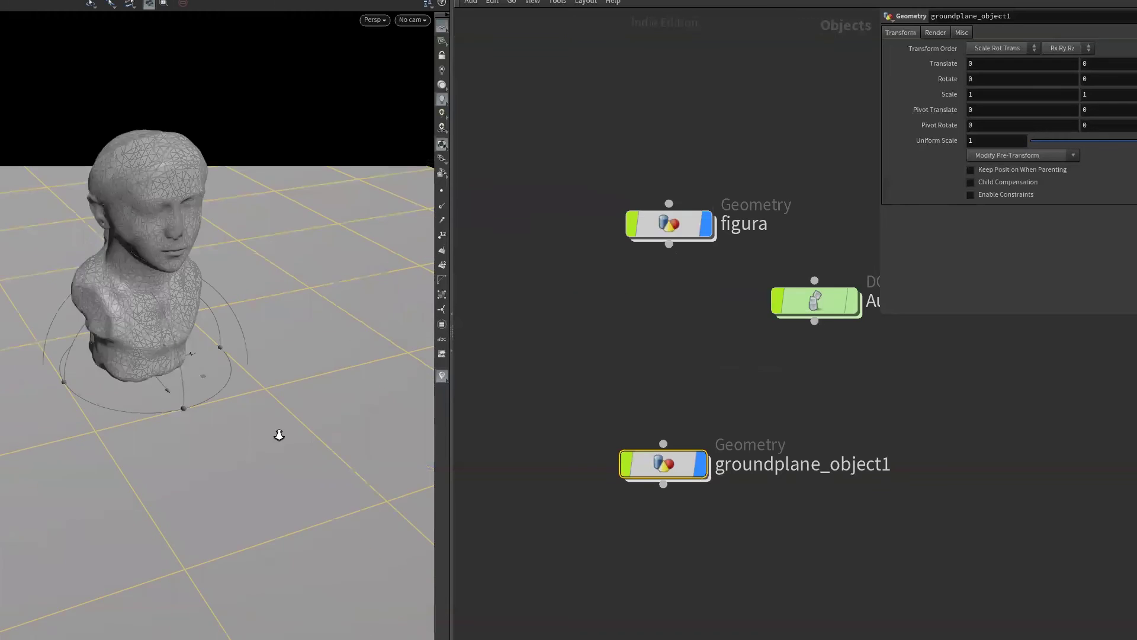
{"action": "right_click_drag", "start_coordinate": [279, 434], "coordinate": [325, 569]}
{"action": "left_click_drag", "start_coordinate": [324, 568], "coordinate": [368, 528]}
{"action": "mouse_move", "coordinate": [368, 527]}
{"action": "right_mouse_down"}
{"action": "mouse_move", "coordinate": [271, 527]}
{"action": "mouse_move", "coordinate": [286, 533]}
{"action": "mouse_move", "coordinate": [195, 505]}
{"action": "right_mouse_up"}
- Zoom out over the grey ground plane and toggle its display off and back on
{"action": "mouse_move", "coordinate": [196, 505]}
{"action": "left_mouse_down"}
{"action": "mouse_move", "coordinate": [338, 495]}
{"action": "mouse_move", "coordinate": [241, 553]}
{"action": "left_mouse_up"}
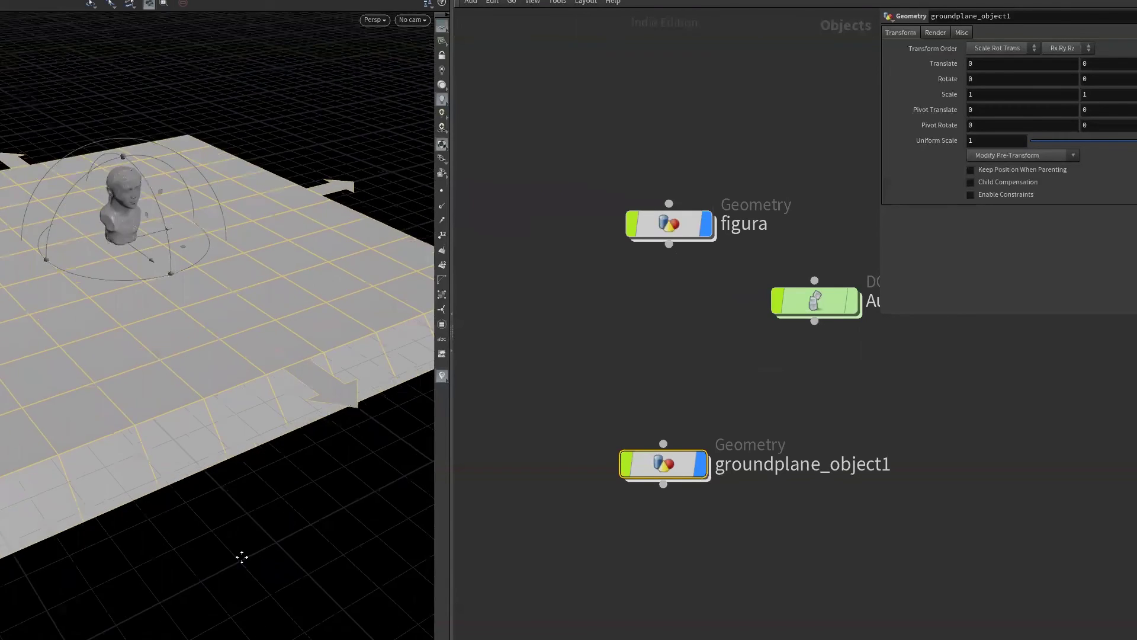
{"action": "middle_click_drag", "start_coordinate": [241, 553], "coordinate": [245, 500]}
{"action": "scroll", "coordinate": [246, 501], "scroll_direction": "up", "scroll_amount": 3}
{"action": "mouse_move", "coordinate": [253, 508]}
{"action": "left_mouse_down"}
{"action": "mouse_move", "coordinate": [236, 527]}
{"action": "mouse_move", "coordinate": [261, 515]}
{"action": "left_mouse_up"}
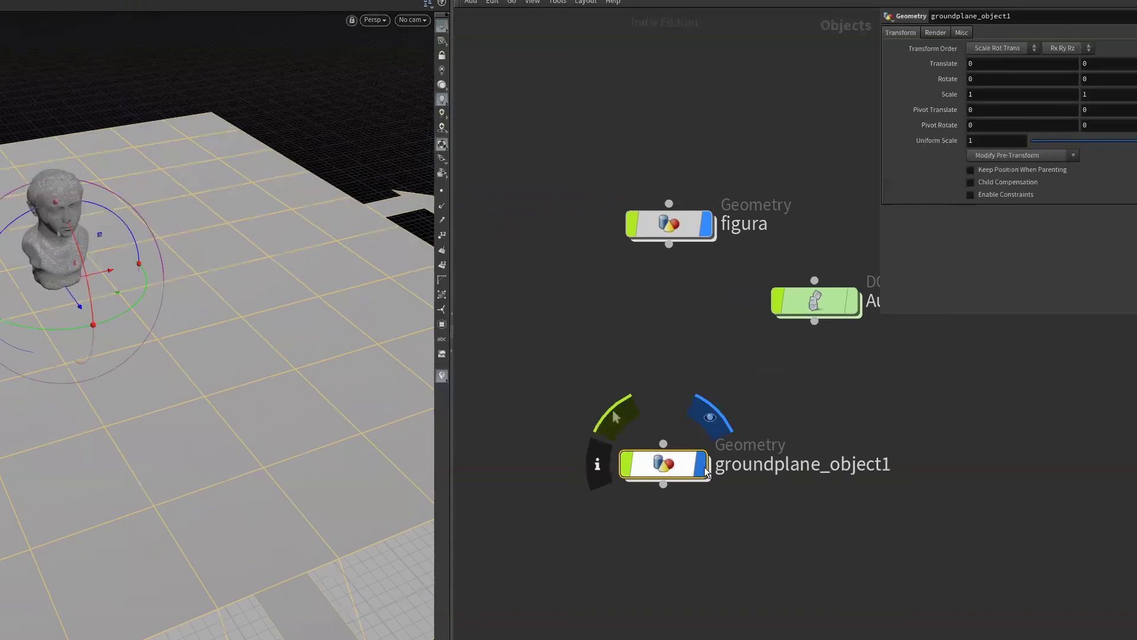
{"action": "left_click", "coordinate": [705, 469]}
{"action": "left_click", "coordinate": [703, 468]}
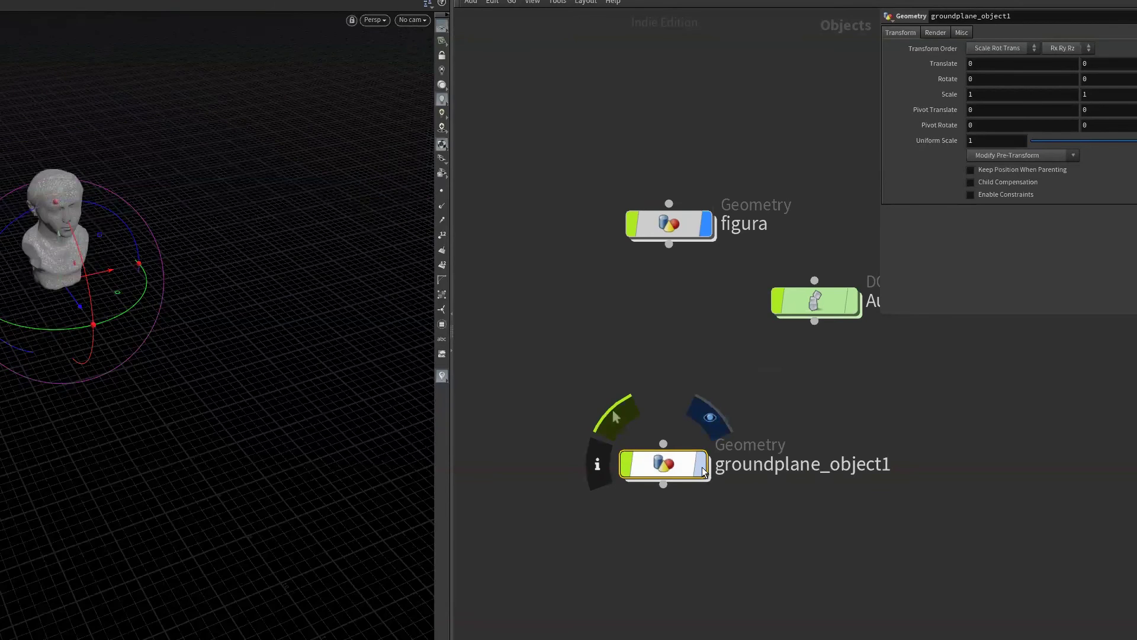
- Stack figura, AutoDopNetwork and groundplane_object1 into one vertical column
{"action": "middle_click_drag", "start_coordinate": [719, 516], "coordinate": [711, 545]}
{"action": "left_click_drag", "start_coordinate": [660, 491], "coordinate": [657, 585]}
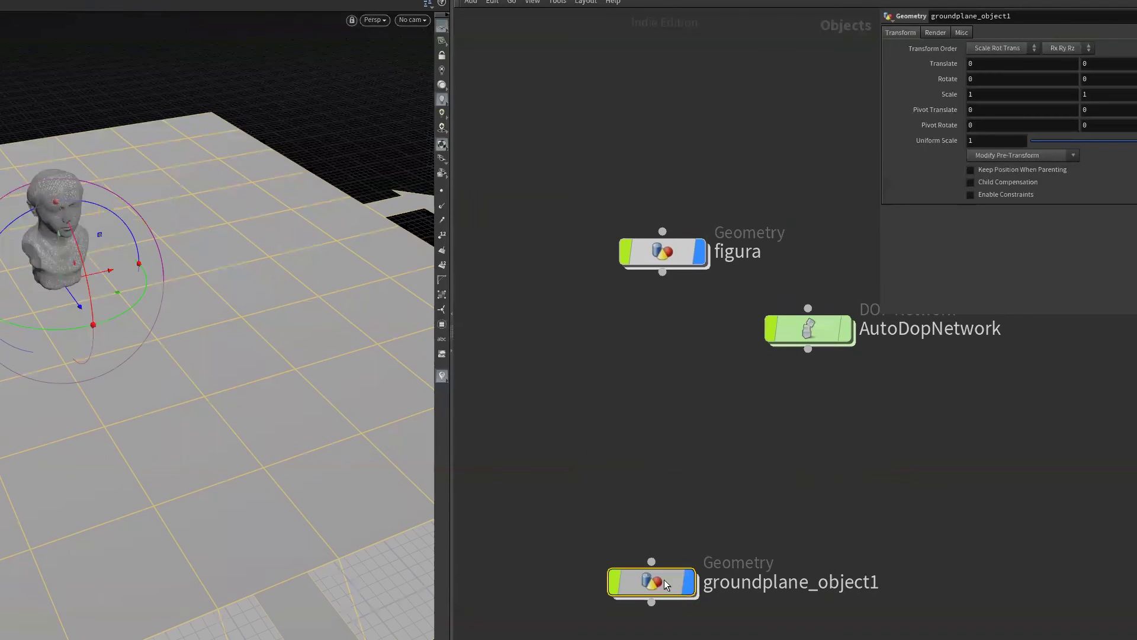
{"action": "mouse_move", "coordinate": [777, 351]}
{"action": "left_mouse_down"}
{"action": "mouse_move", "coordinate": [745, 384]}
{"action": "mouse_move", "coordinate": [630, 404]}
{"action": "left_mouse_up"}
{"action": "left_click_drag", "start_coordinate": [651, 582], "coordinate": [665, 527]}
{"action": "middle_click_drag", "start_coordinate": [769, 460], "coordinate": [728, 503]}
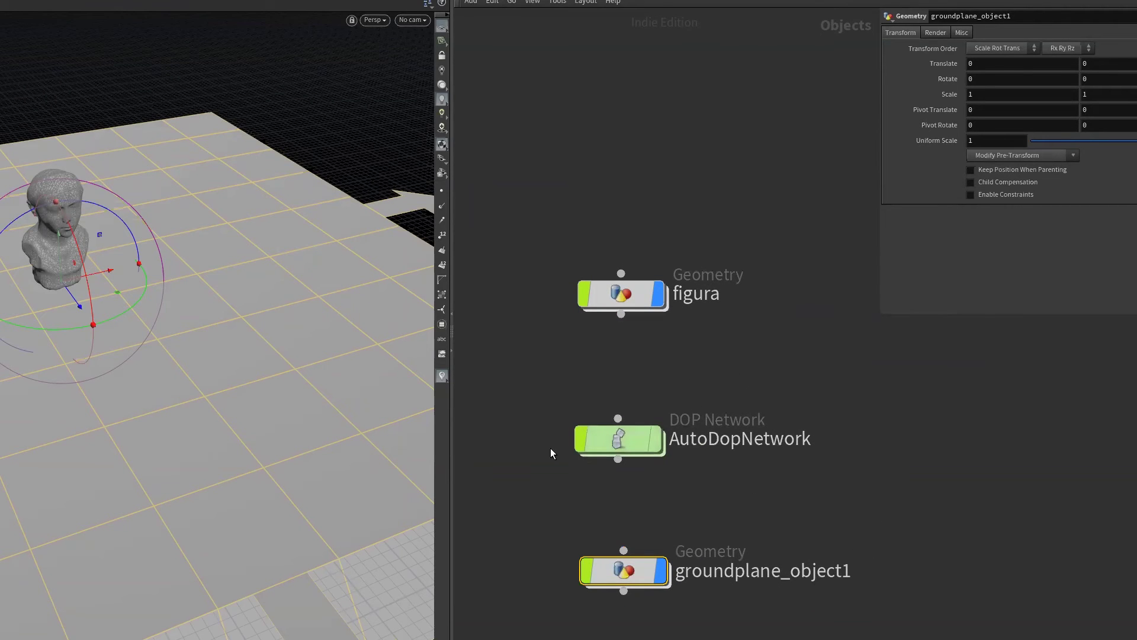
{"action": "left_click_drag", "start_coordinate": [624, 571], "coordinate": [616, 558]}
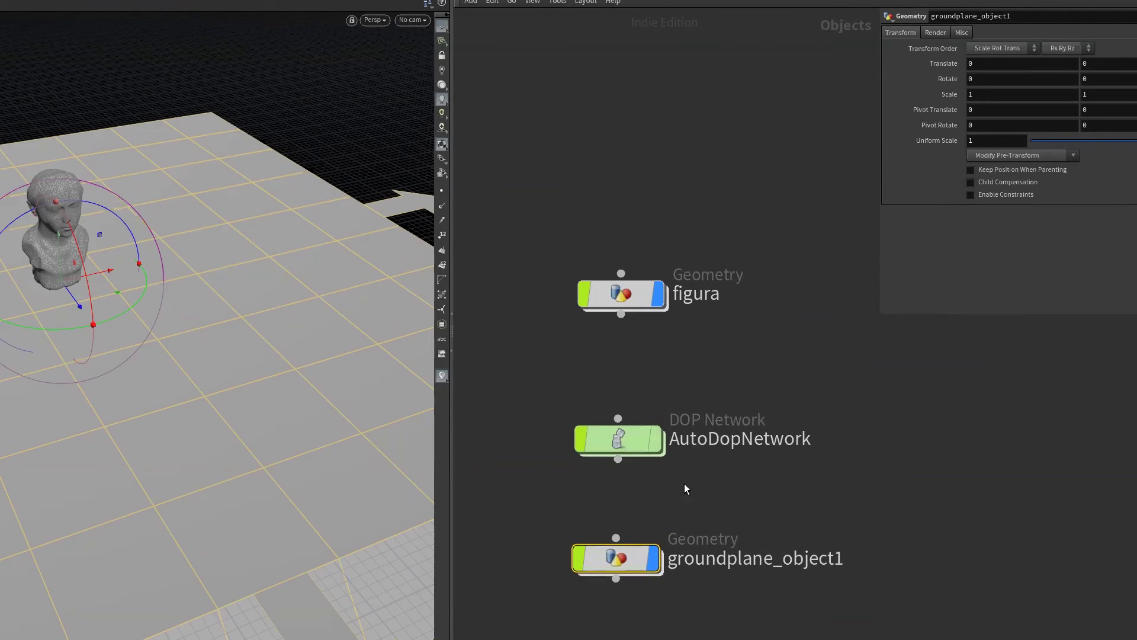
{"action": "mouse_move", "coordinate": [618, 439]}
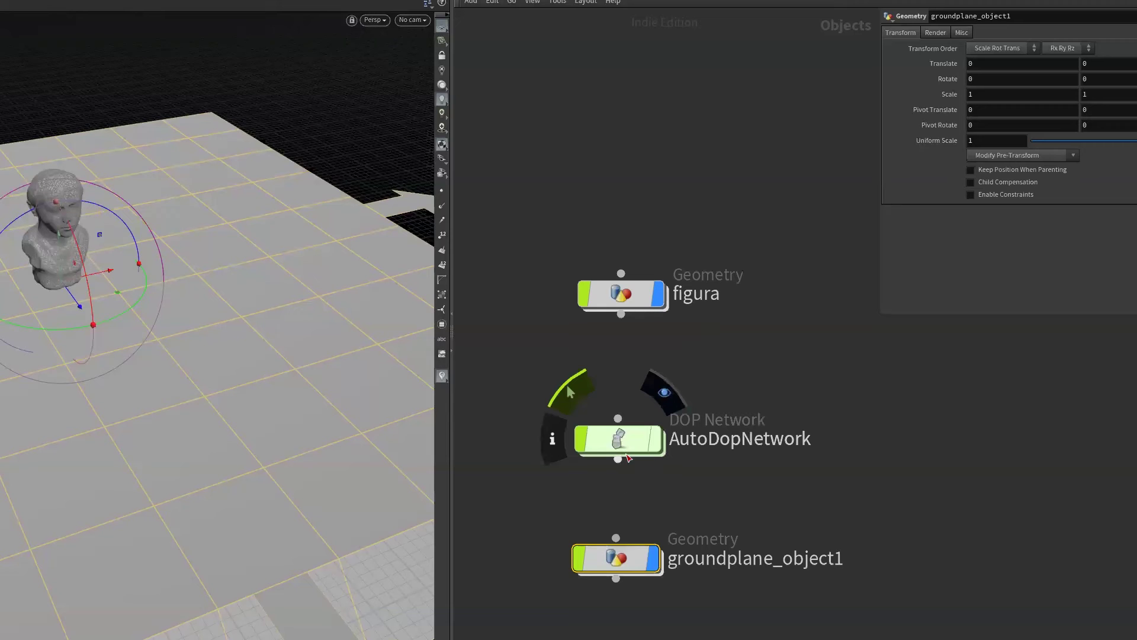
{"action": "left_click_drag", "start_coordinate": [620, 438], "coordinate": [623, 430]}
- Inside AutoDopNetwork, move output, gravity1 and staticsolver1 to spread out the chain
{"action": "double_click", "coordinate": [624, 430]}
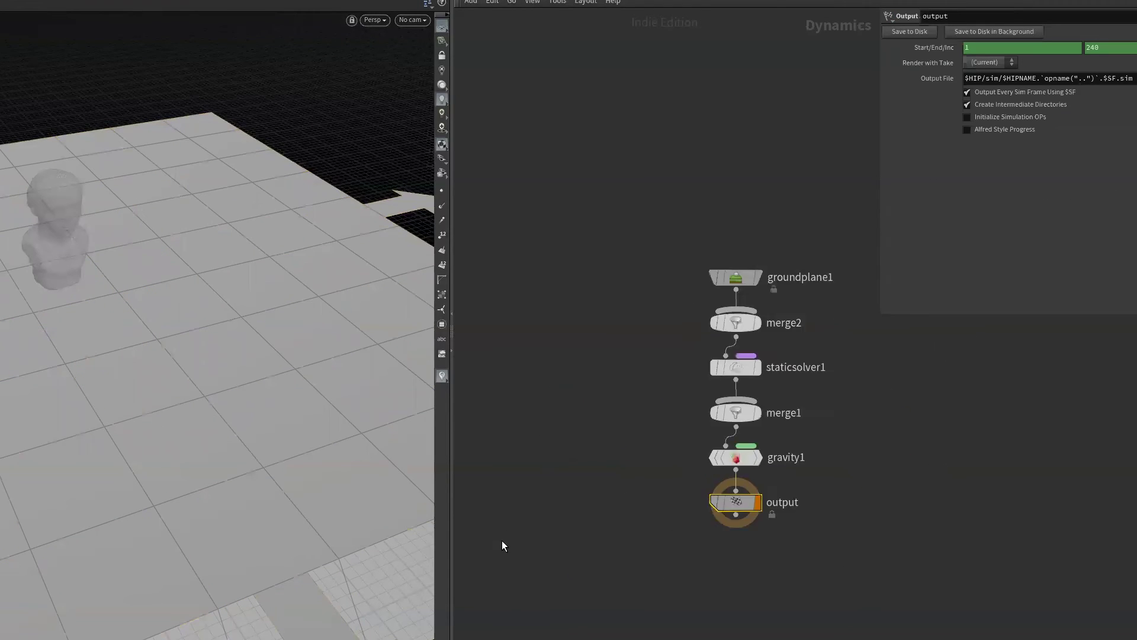
{"action": "left_click_drag", "start_coordinate": [648, 539], "coordinate": [723, 616]}
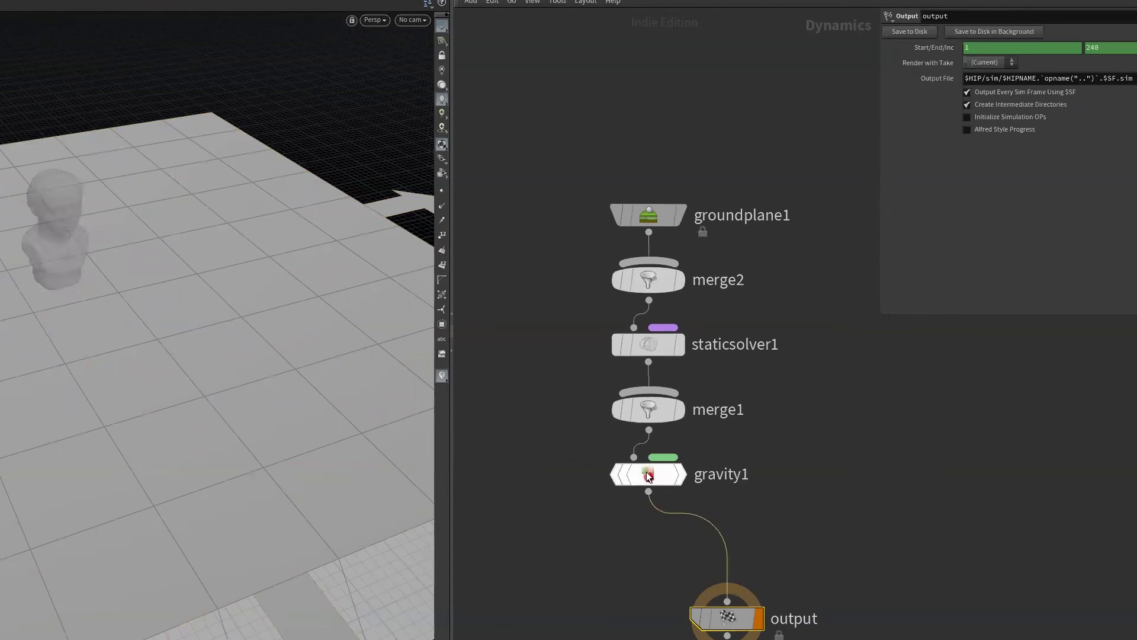
{"action": "left_click_drag", "start_coordinate": [648, 474], "coordinate": [690, 527]}
{"action": "mouse_move", "coordinate": [618, 547]}
{"action": "middle_mouse_down"}
{"action": "mouse_move", "coordinate": [636, 554]}
{"action": "mouse_move", "coordinate": [637, 576]}
{"action": "middle_mouse_up"}
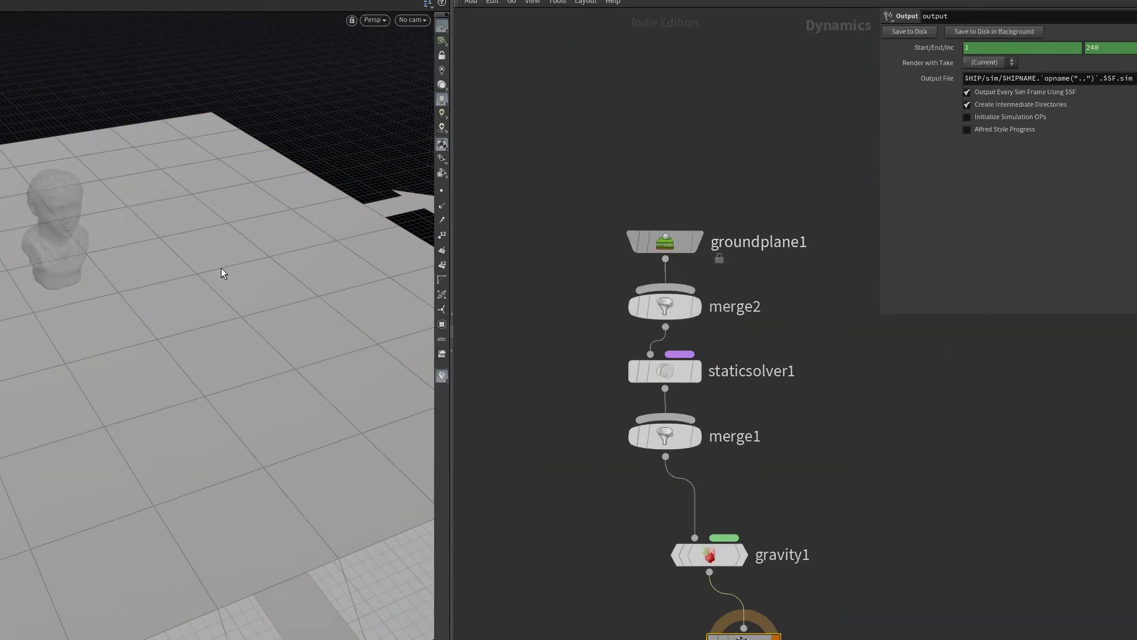
{"action": "left_click_drag", "start_coordinate": [677, 376], "coordinate": [583, 361]}
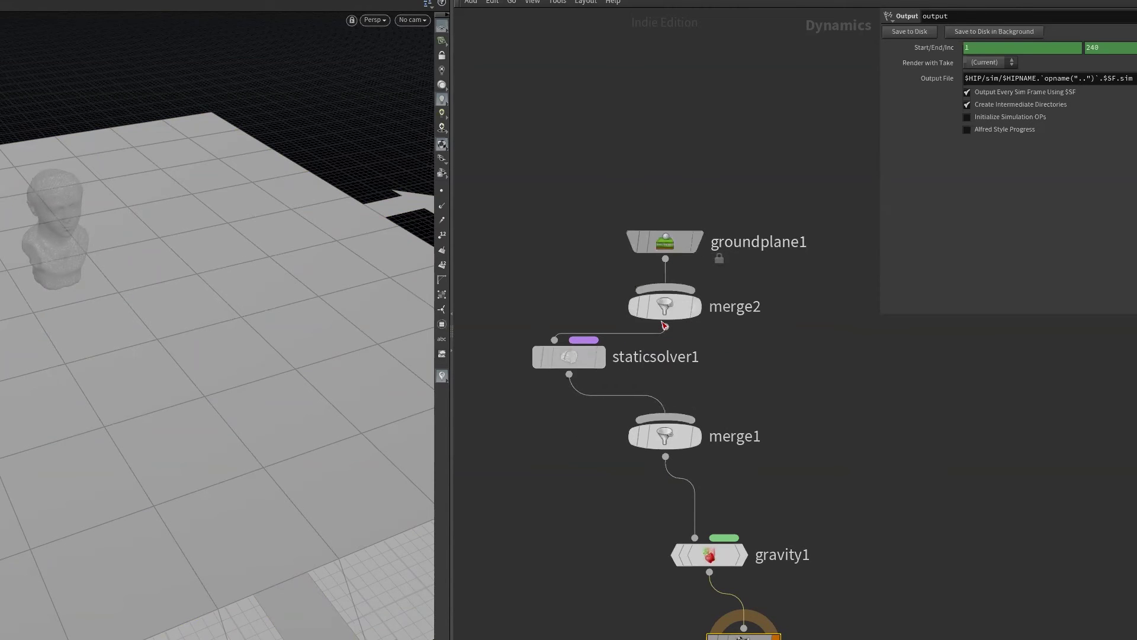
- Delete merge2 and line groundplane1 up above staticsolver1 so it feeds it directly
{"action": "left_click", "coordinate": [673, 313]}
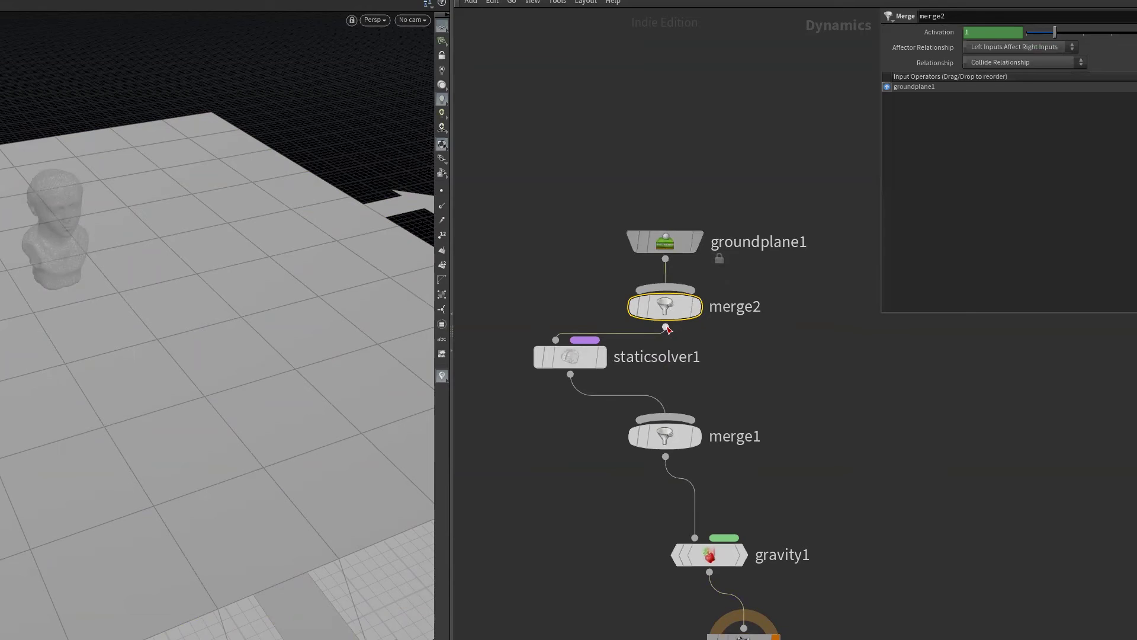
{"action": "key", "text": "Delete"}
{"action": "left_click_drag", "start_coordinate": [657, 244], "coordinate": [506, 279]}
{"action": "middle_click_drag", "start_coordinate": [578, 361], "coordinate": [687, 362]}
{"action": "left_click_drag", "start_coordinate": [686, 361], "coordinate": [676, 339]}
{"action": "left_click_drag", "start_coordinate": [618, 274], "coordinate": [567, 262]}
{"action": "left_click_drag", "start_coordinate": [670, 341], "coordinate": [635, 336]}
- Inspect groundplane1's parameters and recenter the chain on merge1
{"action": "middle_click_drag", "start_coordinate": [615, 425], "coordinate": [613, 450]}
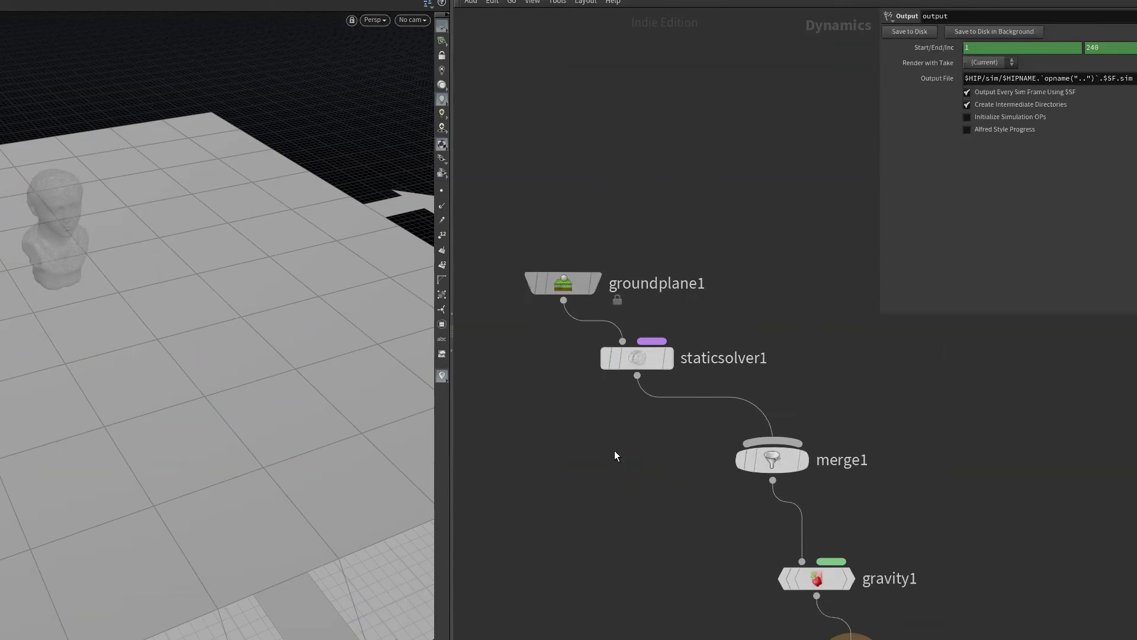
{"action": "left_click", "coordinate": [563, 289]}
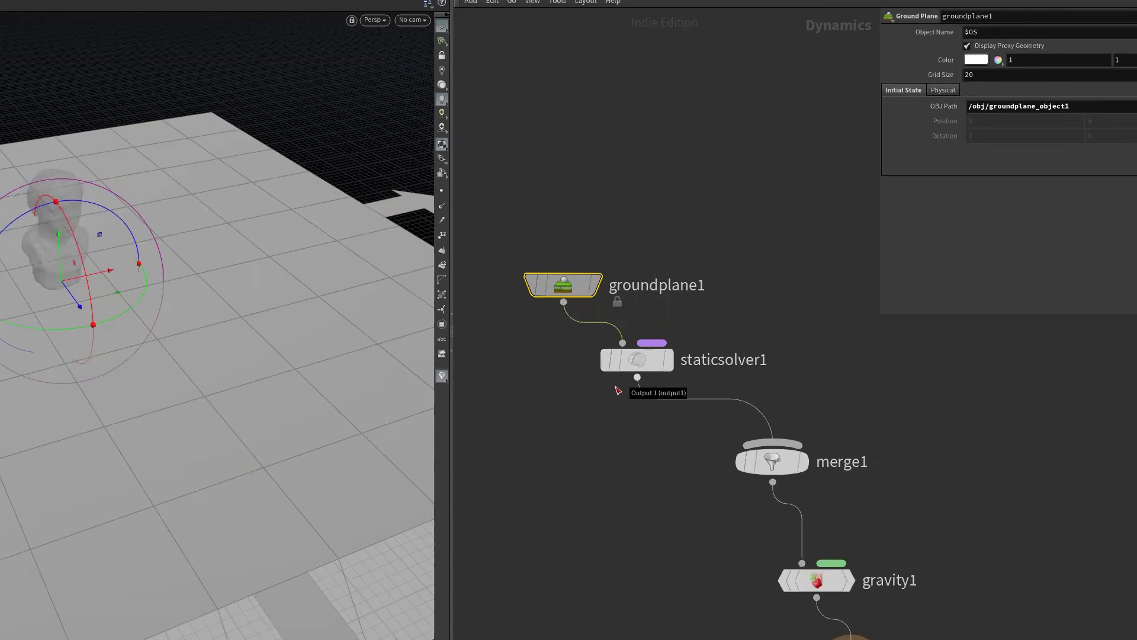
{"action": "left_click_drag", "start_coordinate": [627, 363], "coordinate": [617, 367]}
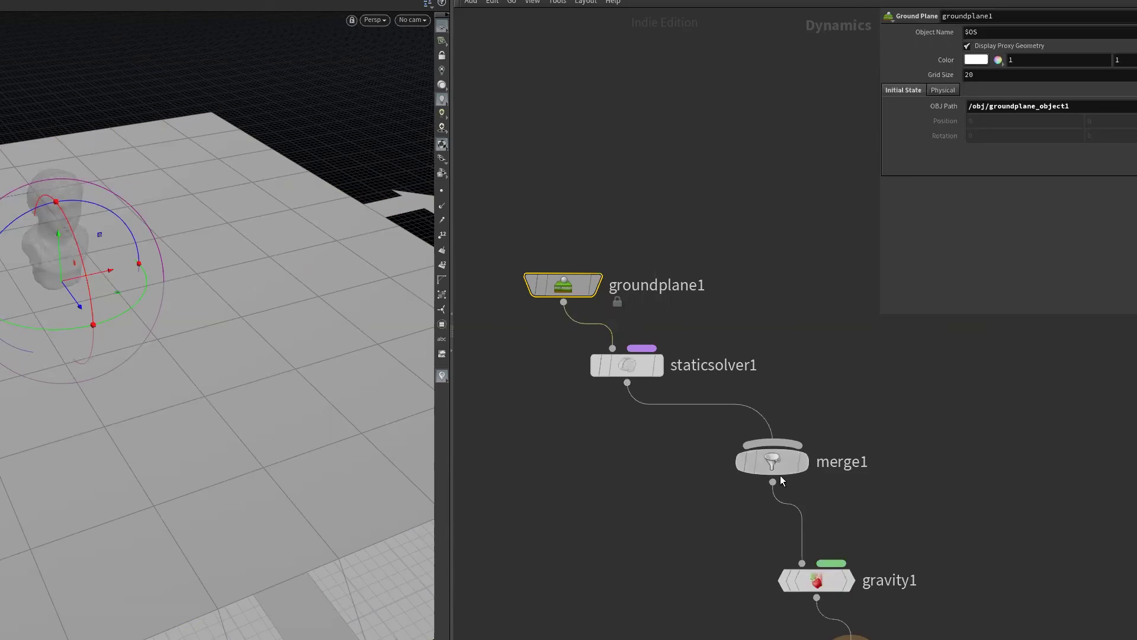
{"action": "middle_click_drag", "start_coordinate": [780, 479], "coordinate": [751, 507]}
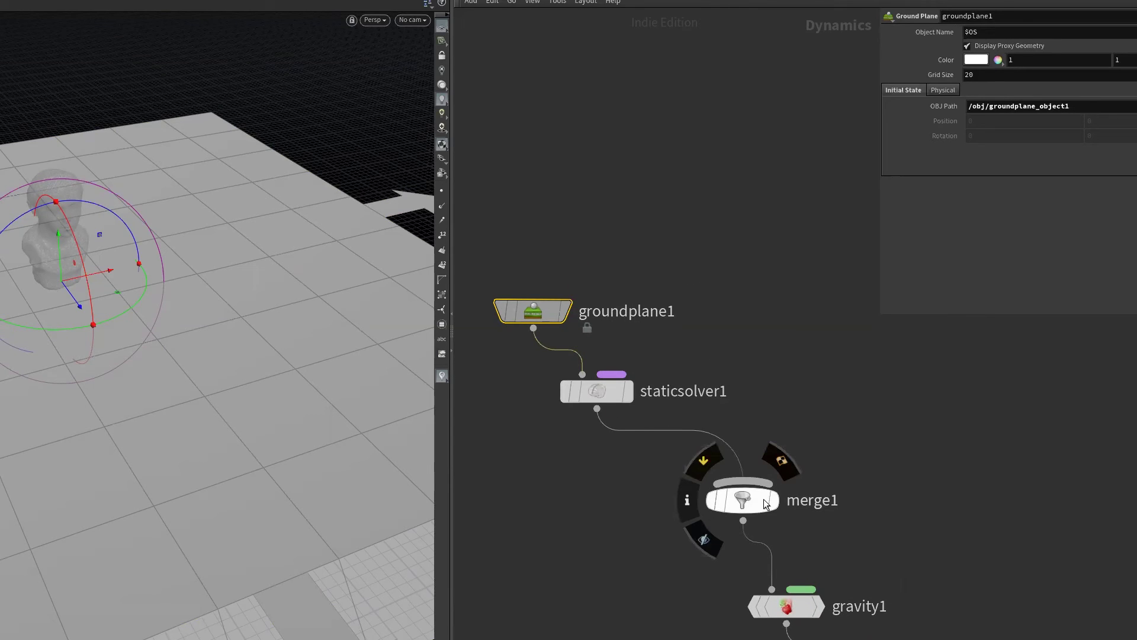
{"action": "scroll", "coordinate": [677, 555], "scroll_direction": "down", "scroll_amount": 3}
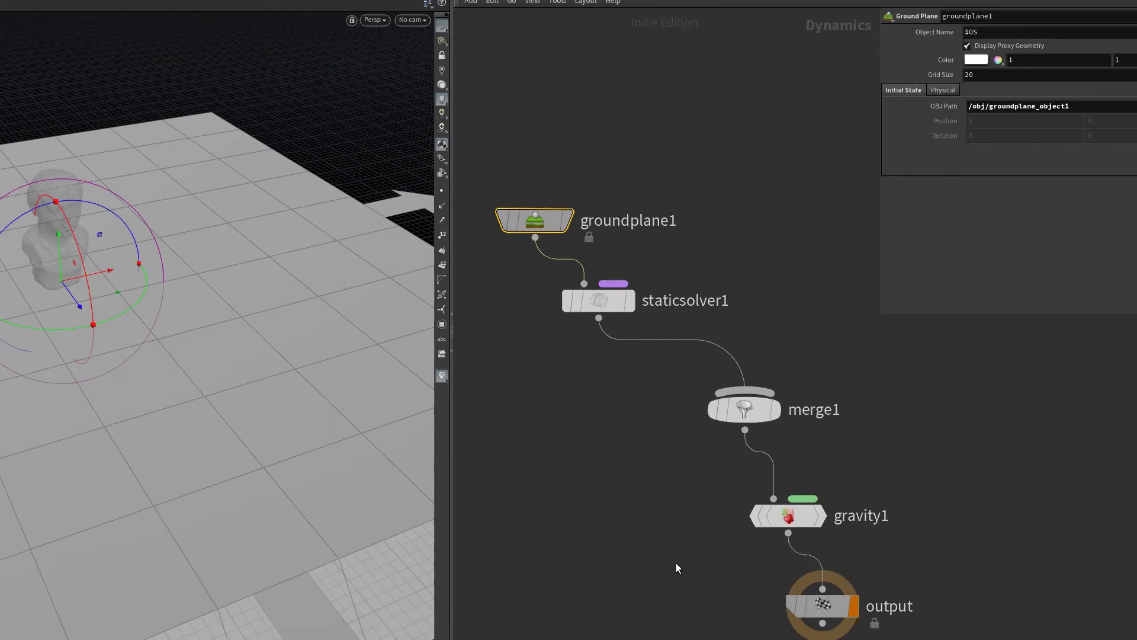
{"action": "key", "text": "u"}
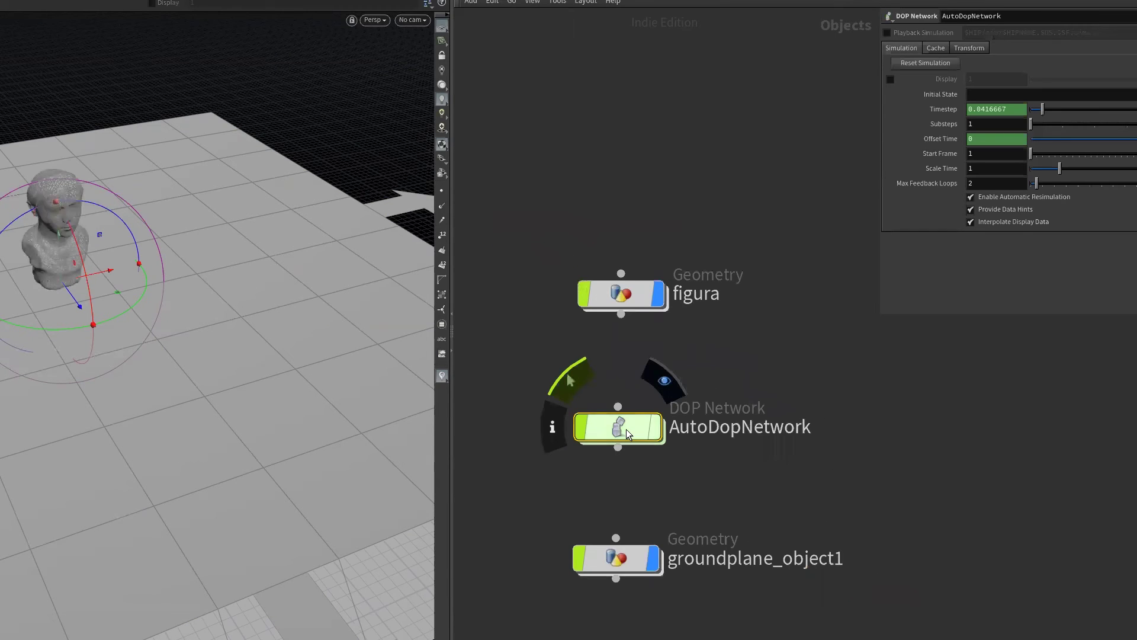
{"action": "key", "text": "i"}
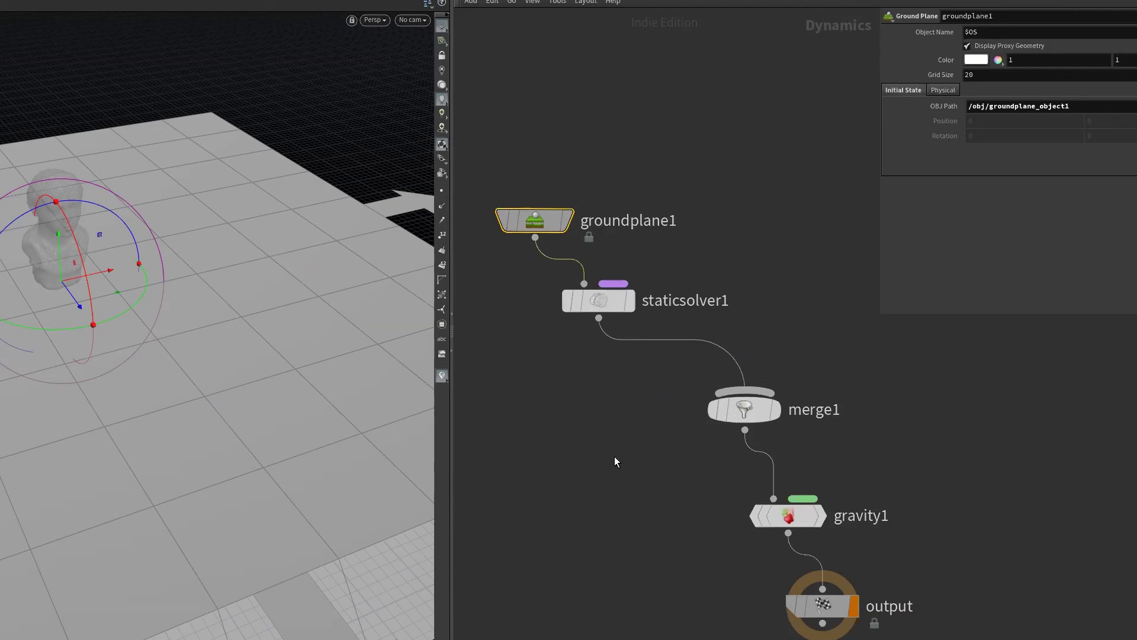
{"action": "middle_click_drag", "start_coordinate": [613, 506], "coordinate": [610, 513]}
{"action": "key", "text": "u"}
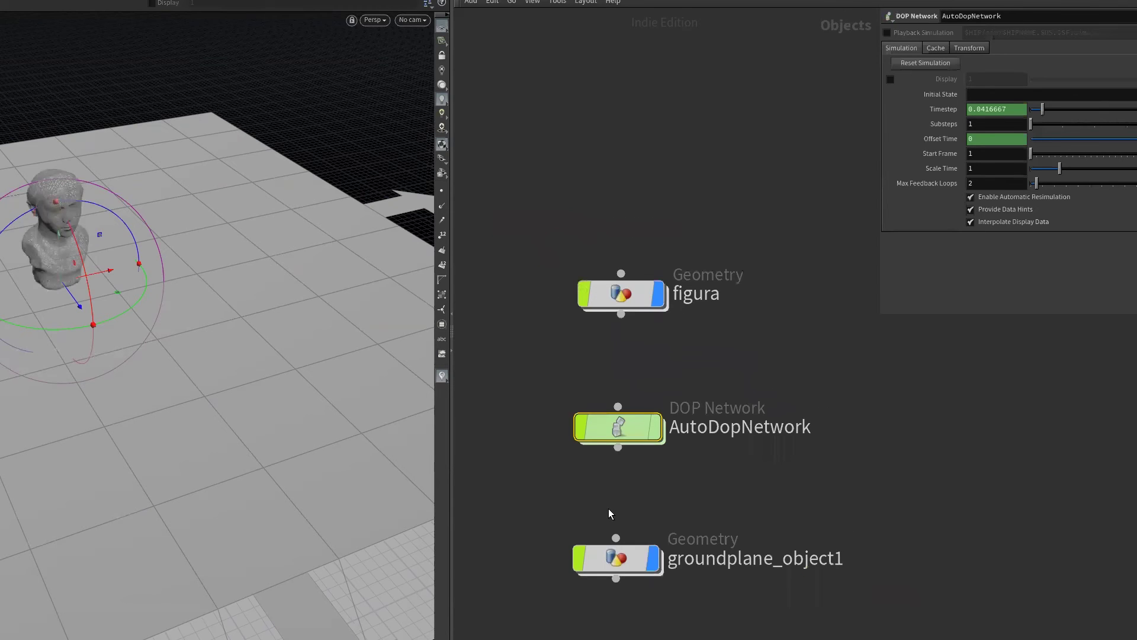
{"action": "left_click_drag", "start_coordinate": [614, 560], "coordinate": [612, 568]}
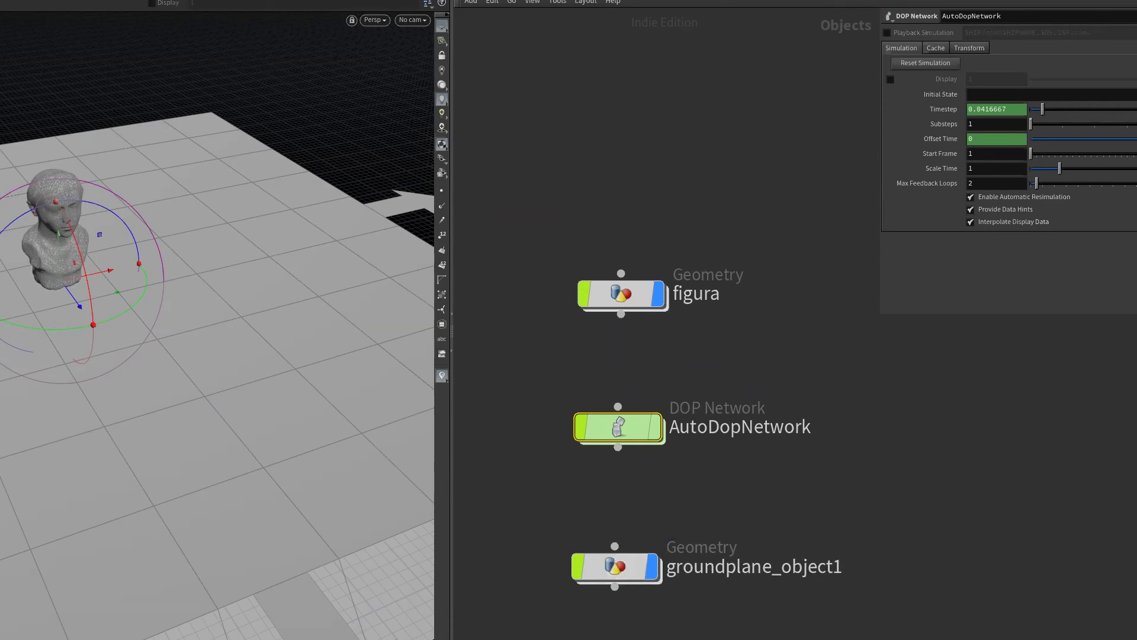
{"action": "right_click_drag", "start_coordinate": [56, 338], "coordinate": [203, 406], "text": "alt"}
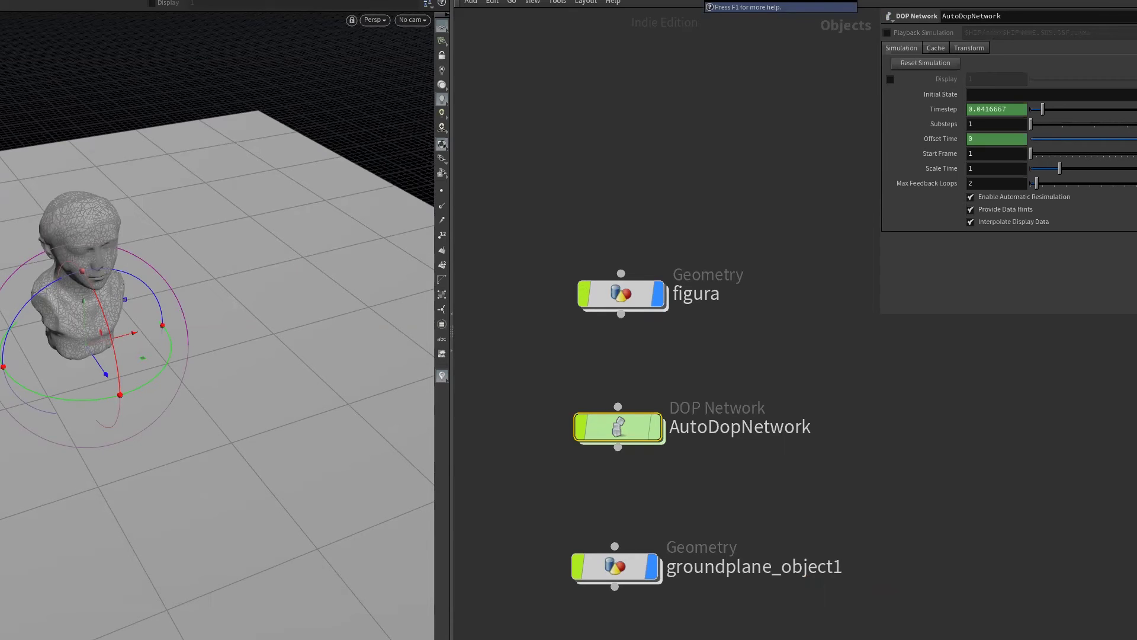
{"action": "key", "text": "super"}
{"action": "key", "text": "super"}
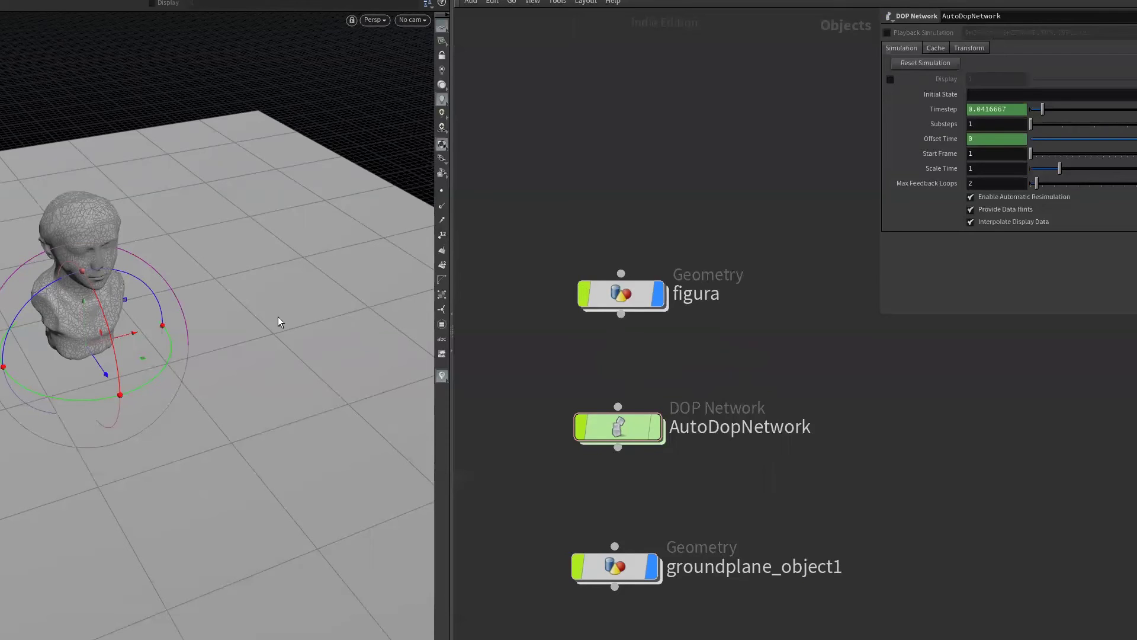
{"action": "left_click_drag", "start_coordinate": [628, 435], "coordinate": [628, 443]}
{"action": "left_click_drag", "start_coordinate": [608, 571], "coordinate": [612, 571]}
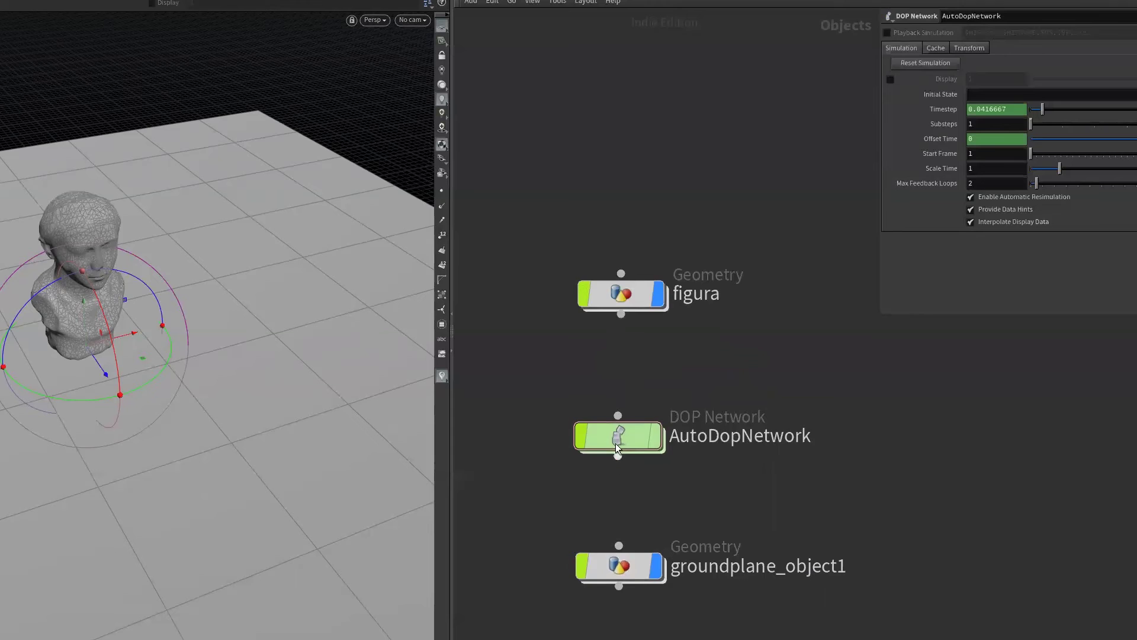
{"action": "left_click_drag", "start_coordinate": [616, 442], "coordinate": [615, 455]}
{"action": "left_click_drag", "start_coordinate": [633, 311], "coordinate": [629, 330]}
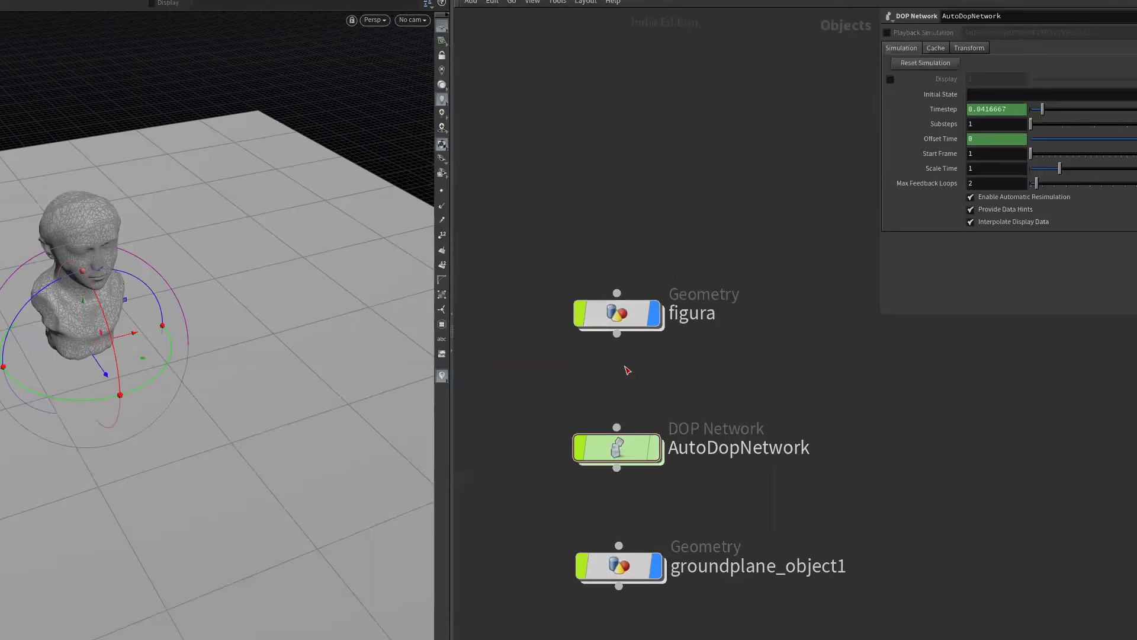
{"action": "left_click", "coordinate": [625, 317]}
{"action": "left_click_drag", "start_coordinate": [219, 408], "coordinate": [204, 367]}
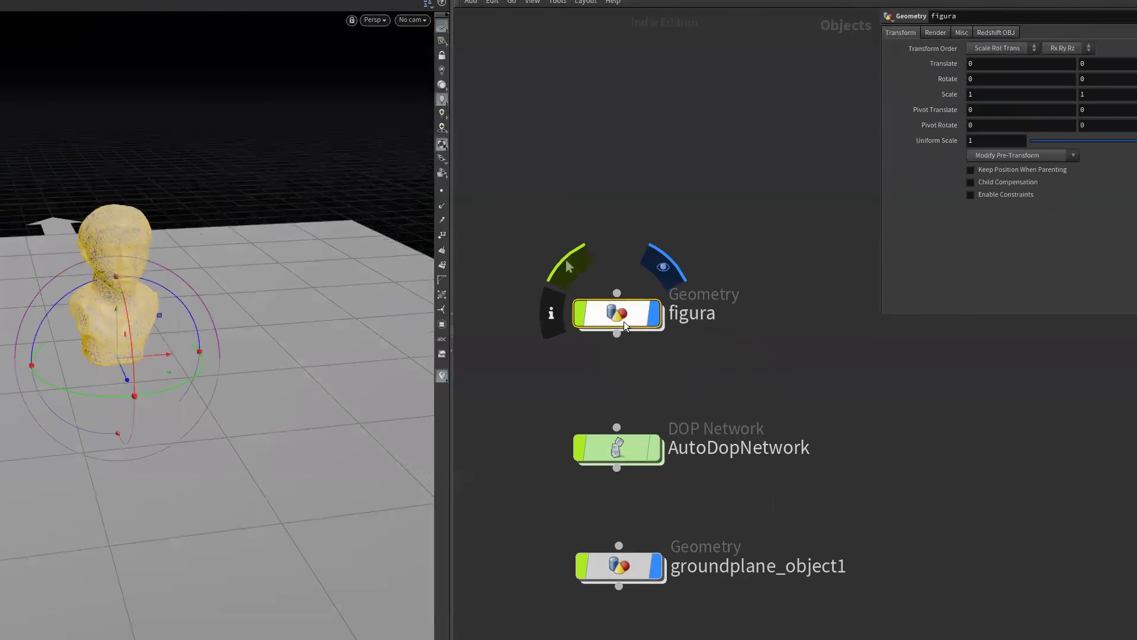
{"action": "scroll", "coordinate": [140, 319], "scroll_direction": "up", "scroll_amount": 5}
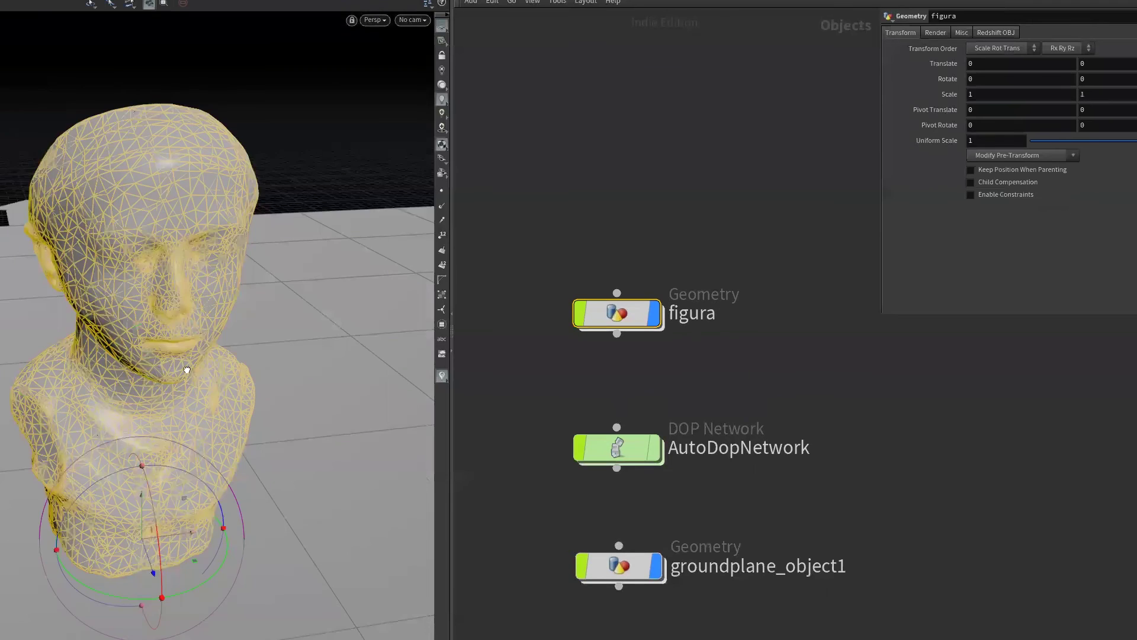
{"action": "scroll", "coordinate": [151, 355], "scroll_direction": "up", "scroll_amount": 3}
{"action": "scroll", "coordinate": [161, 379], "scroll_direction": "up", "scroll_amount": 2}
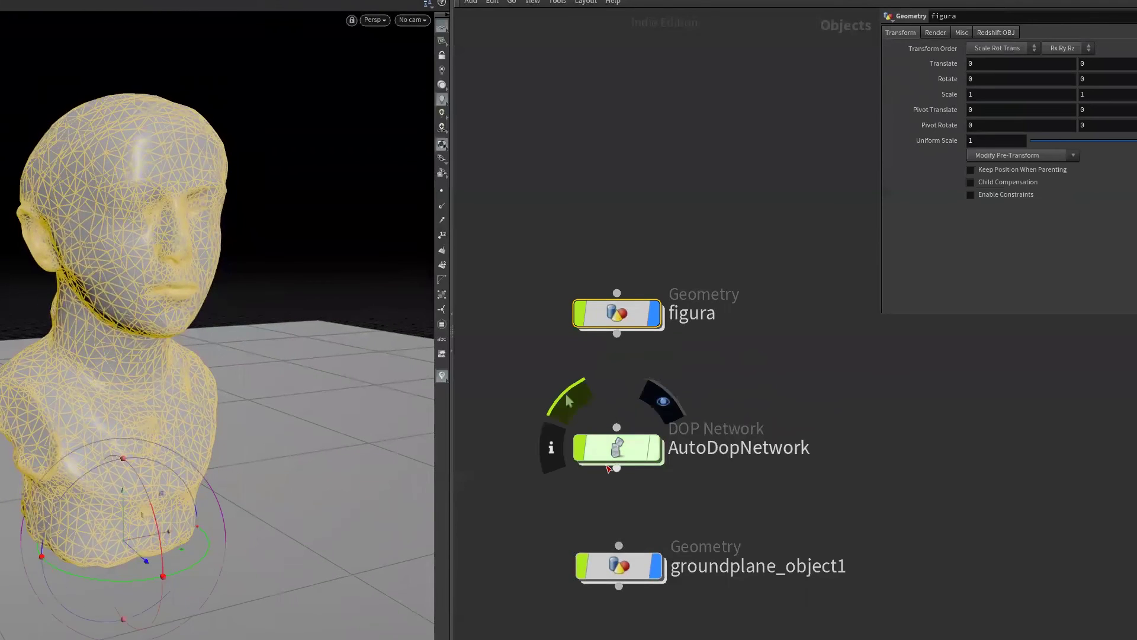
{"action": "left_click_drag", "start_coordinate": [257, 437], "coordinate": [247, 456]}
{"action": "left_click_drag", "start_coordinate": [300, 414], "coordinate": [278, 417]}
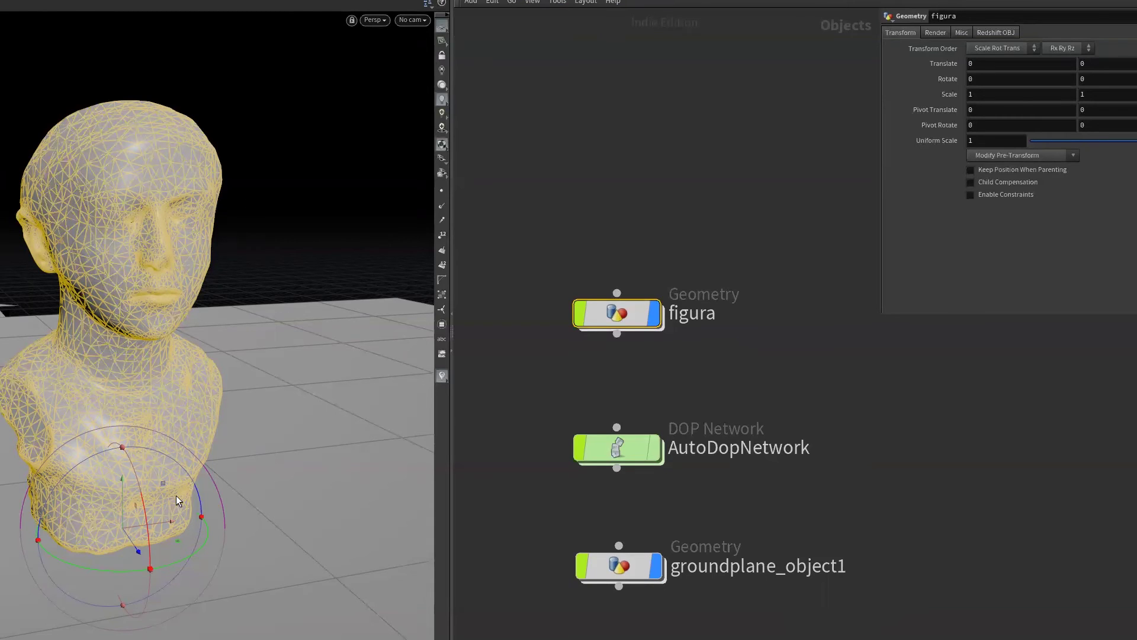
{"action": "left_click_drag", "start_coordinate": [200, 512], "coordinate": [208, 506], "text": "alt"}
{"action": "key", "text": "r"}
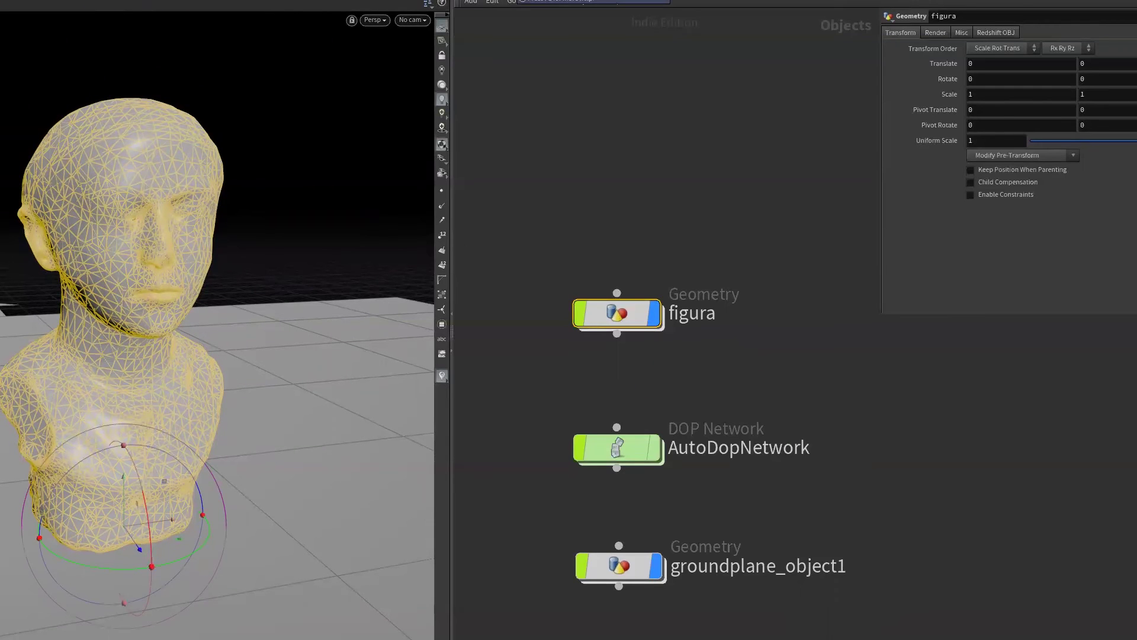
{"action": "key", "text": "s"}
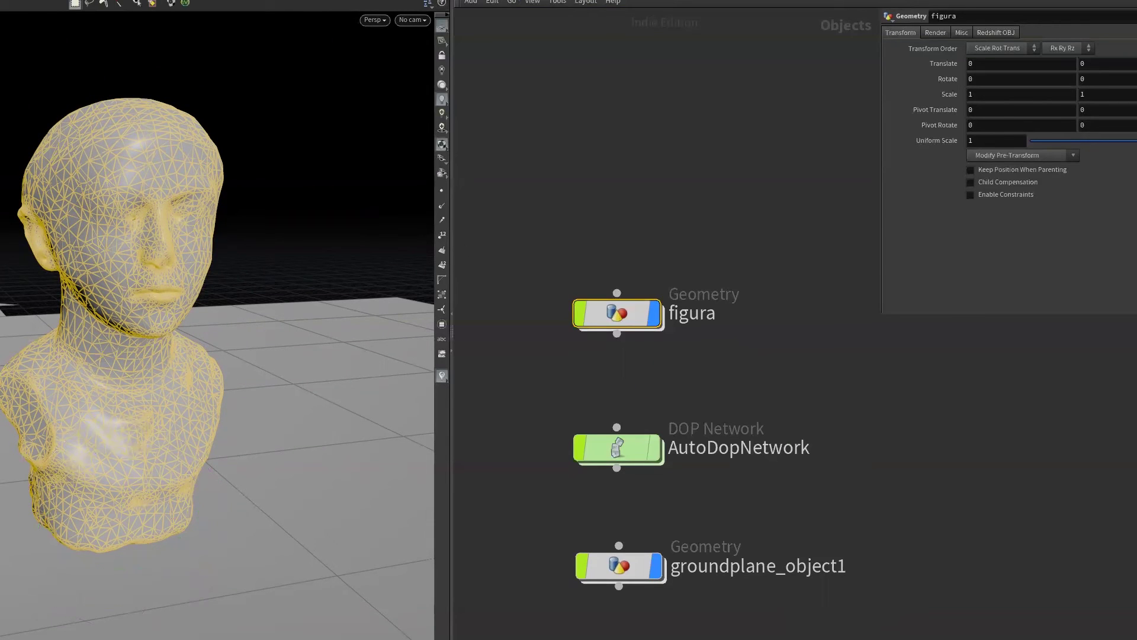
- Dive into AutoDopNetwork and auto-lay out the dynamics graph with L
{"action": "double_click", "coordinate": [617, 447]}
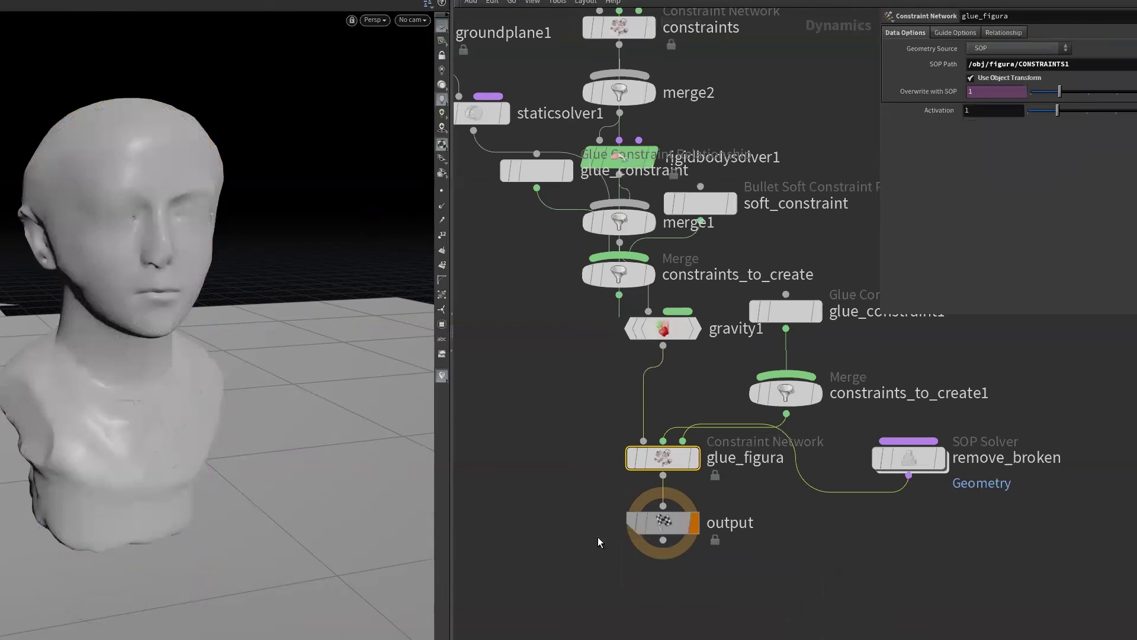
{"action": "scroll", "coordinate": [595, 540], "scroll_direction": "down", "scroll_amount": 3}
{"action": "key", "text": "l"}
{"action": "middle_click_drag", "start_coordinate": [662, 555], "coordinate": [833, 592]}
{"action": "scroll", "coordinate": [653, 548], "scroll_direction": "up", "scroll_amount": 3}
{"action": "middle_click_drag", "start_coordinate": [651, 550], "coordinate": [738, 552]}
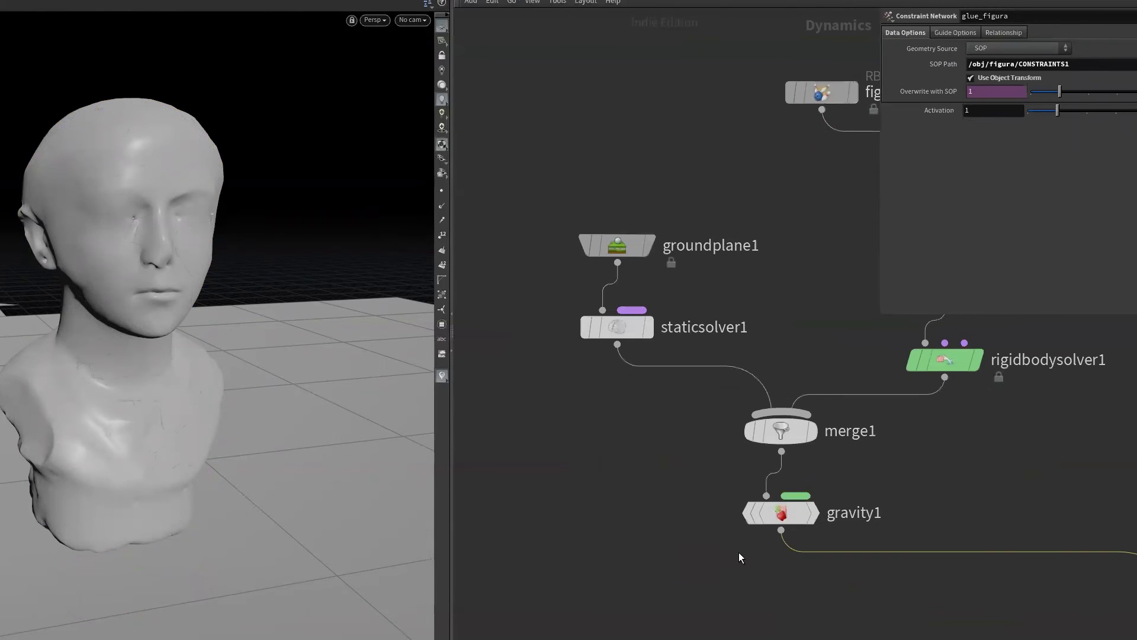
- Move groundplane1 and staticsolver1 right, then frame them with merge1 and gravity1
{"action": "left_click_drag", "start_coordinate": [542, 207], "coordinate": [744, 389]}
{"action": "left_click_drag", "start_coordinate": [628, 333], "coordinate": [748, 343]}
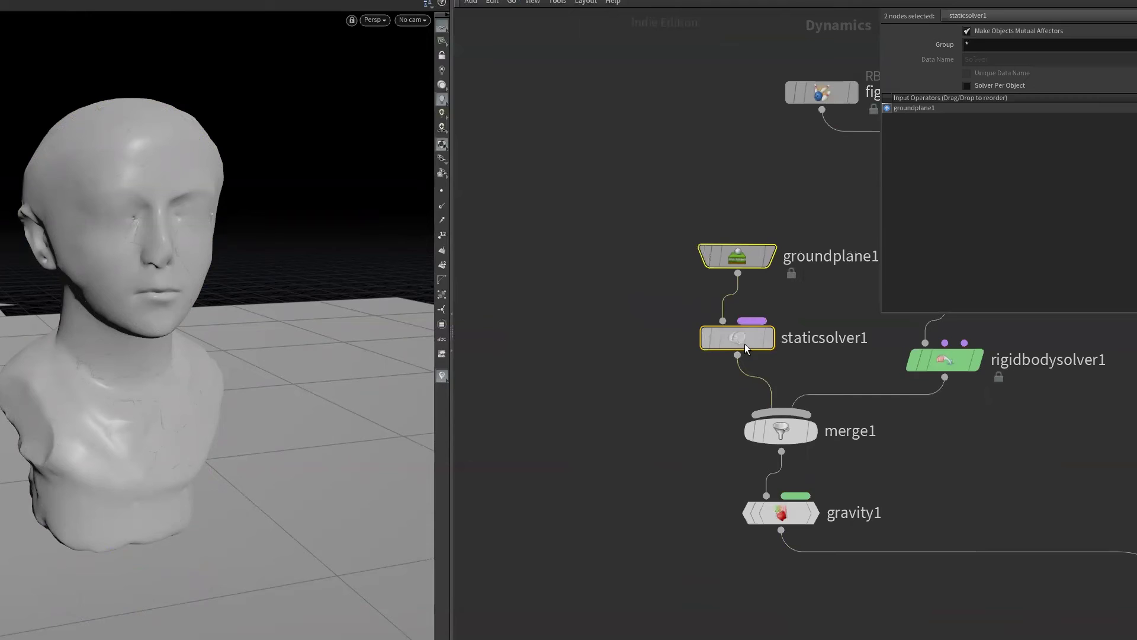
{"action": "left_click_drag", "start_coordinate": [810, 552], "coordinate": [674, 228]}
{"action": "key", "text": "f"}
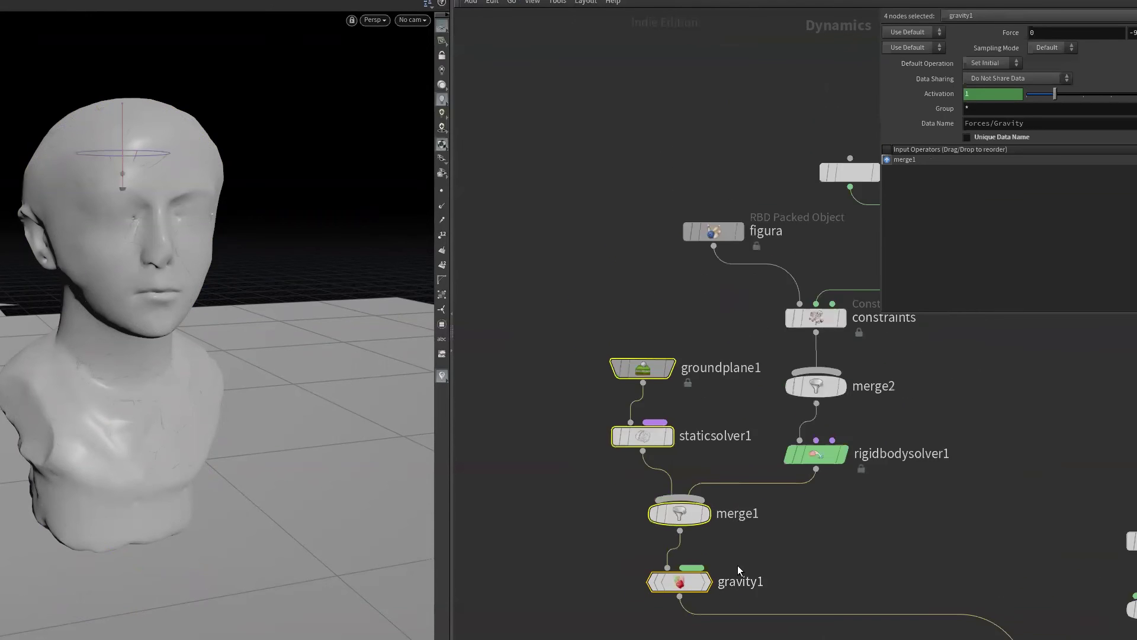
{"action": "scroll", "coordinate": [674, 526], "scroll_direction": "down", "scroll_amount": 3}
{"action": "scroll", "coordinate": [652, 498], "scroll_direction": "down", "scroll_amount": 3}
{"action": "scroll", "coordinate": [736, 550], "scroll_direction": "up", "scroll_amount": 1}
{"action": "scroll", "coordinate": [737, 552], "scroll_direction": "down", "scroll_amount": 2}
- Move the glue_figura, output and neighbouring constraint nodes up and left
{"action": "left_click_drag", "start_coordinate": [819, 247], "coordinate": [583, 513]}
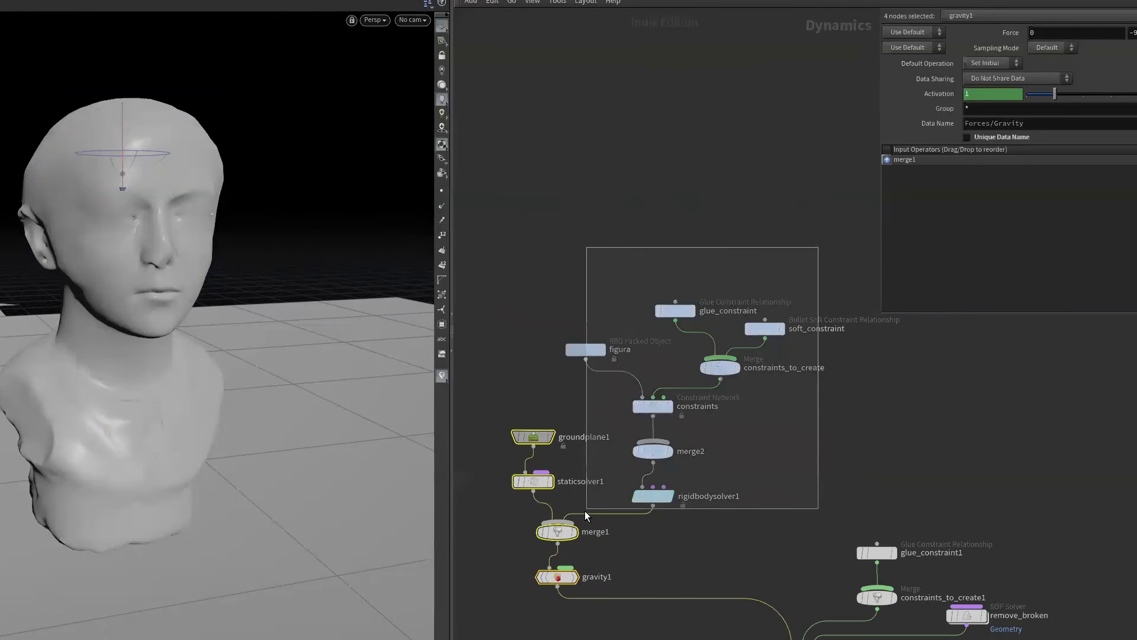
{"action": "middle_click_drag", "start_coordinate": [655, 496], "coordinate": [628, 228]}
{"action": "left_click_drag", "start_coordinate": [641, 299], "coordinate": [1012, 590]}
{"action": "left_click_drag", "start_coordinate": [736, 515], "coordinate": [634, 492]}
{"action": "scroll", "coordinate": [723, 501], "scroll_direction": "up", "scroll_amount": 2}
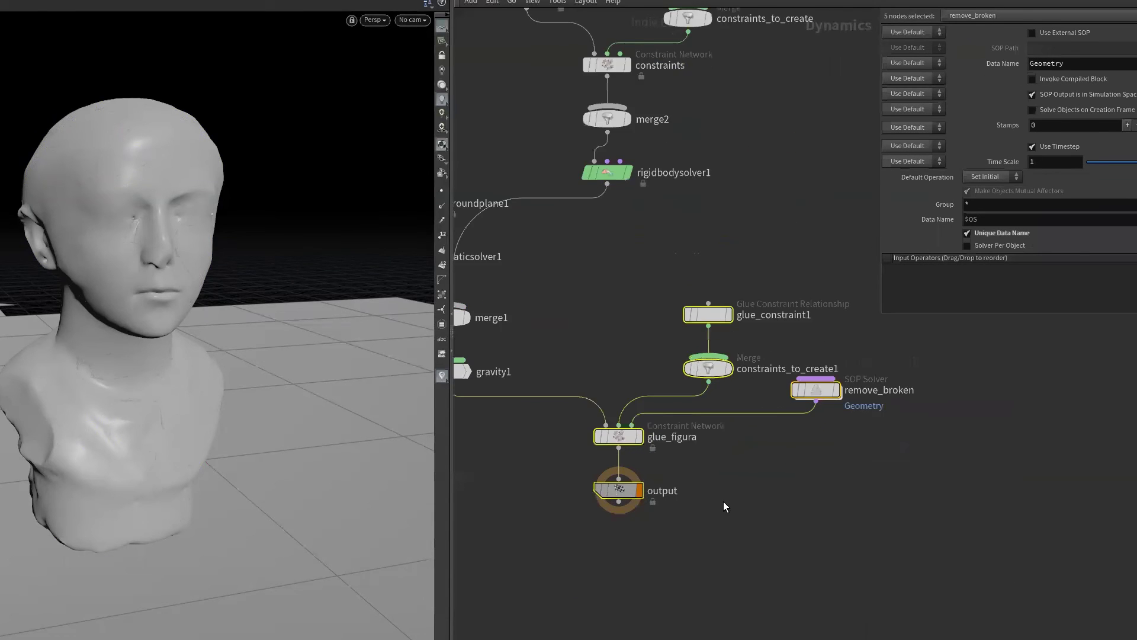
{"action": "middle_click_drag", "start_coordinate": [723, 501], "coordinate": [798, 626]}
- Widen the node graph, nudge figura down, and select rigidbodysolver1
{"action": "left_click_drag", "start_coordinate": [882, 313], "coordinate": [923, 315]}
{"action": "mouse_move", "coordinate": [770, 418]}
{"action": "middle_mouse_down"}
{"action": "mouse_move", "coordinate": [795, 376]}
{"action": "mouse_move", "coordinate": [762, 478]}
{"action": "middle_mouse_up"}
{"action": "scroll", "coordinate": [719, 414], "scroll_direction": "up", "scroll_amount": 2}
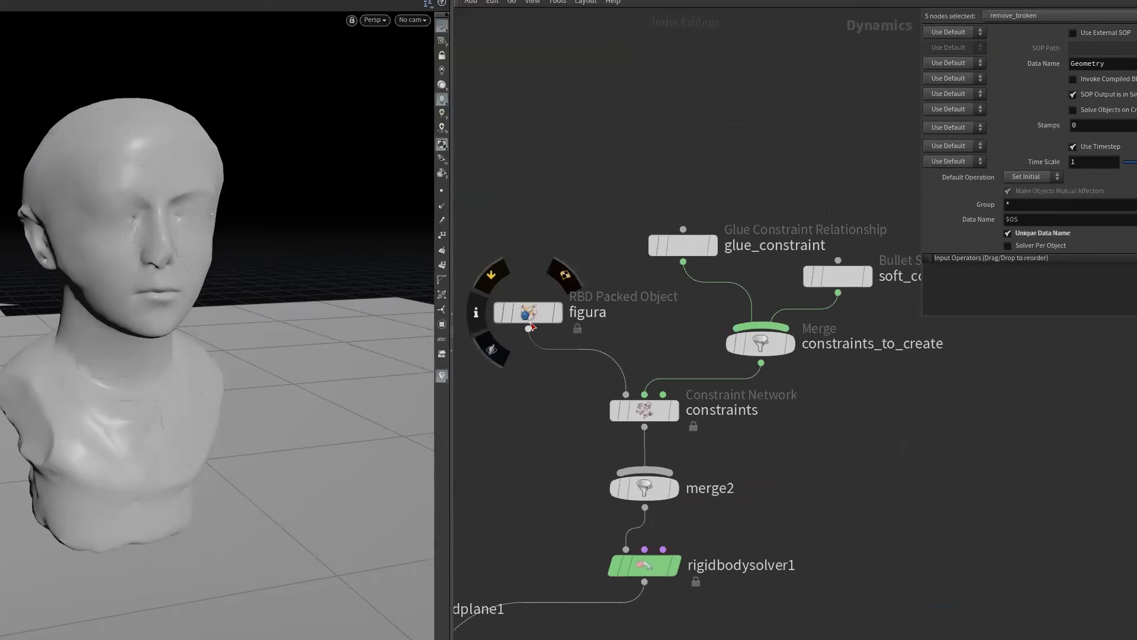
{"action": "left_click_drag", "start_coordinate": [584, 322], "coordinate": [585, 330]}
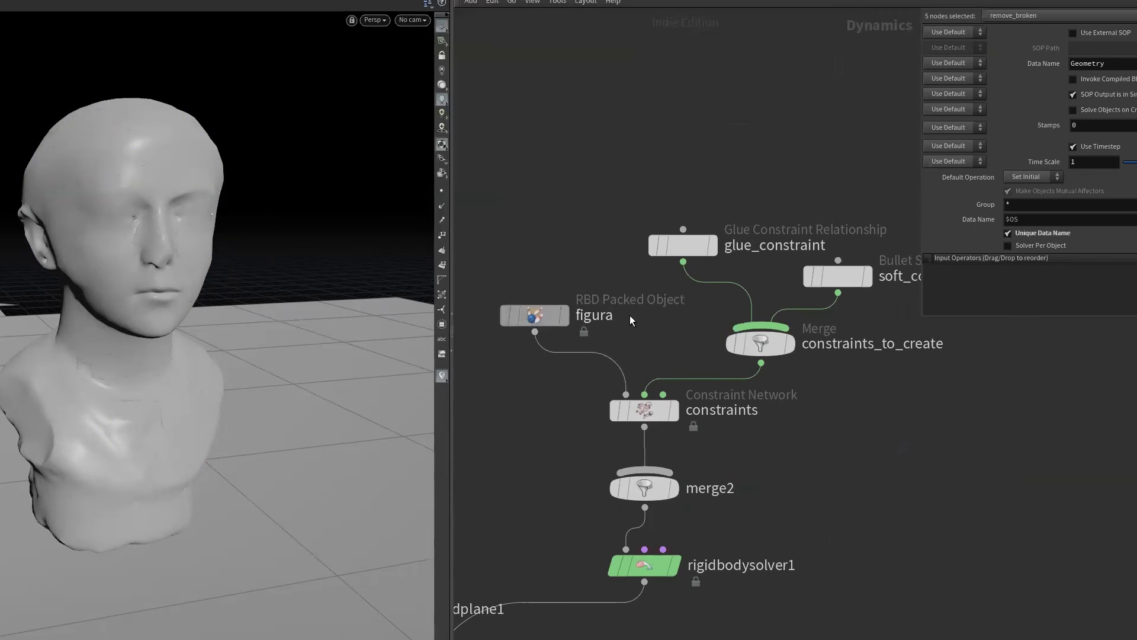
{"action": "scroll", "coordinate": [630, 315], "scroll_direction": "up", "scroll_amount": 2}
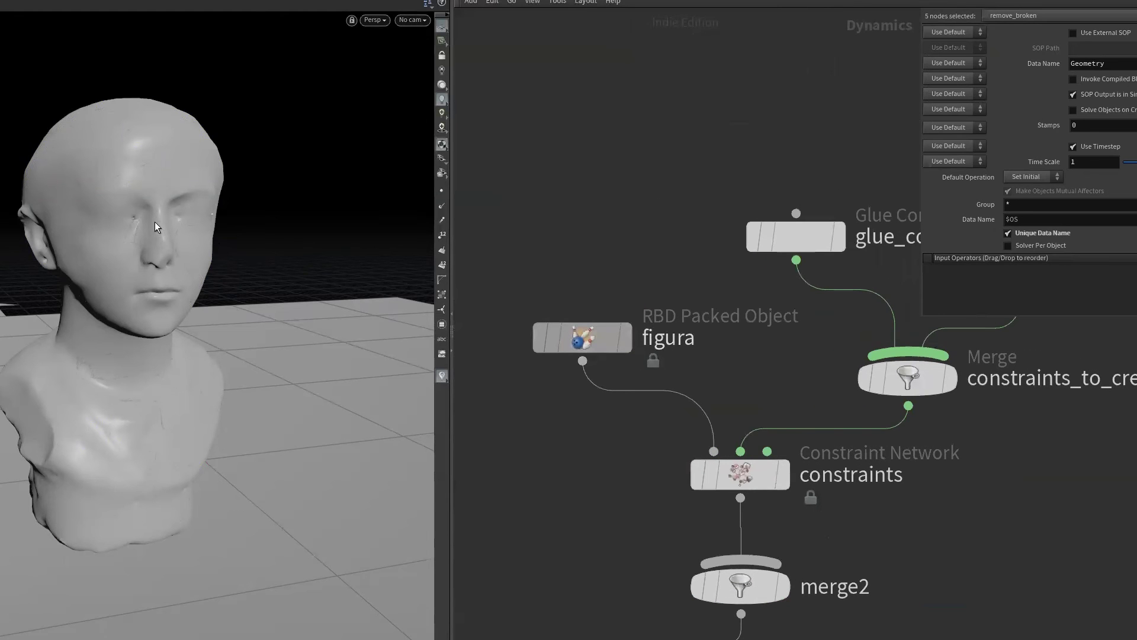
{"action": "scroll", "coordinate": [585, 535], "scroll_direction": "down", "scroll_amount": 5}
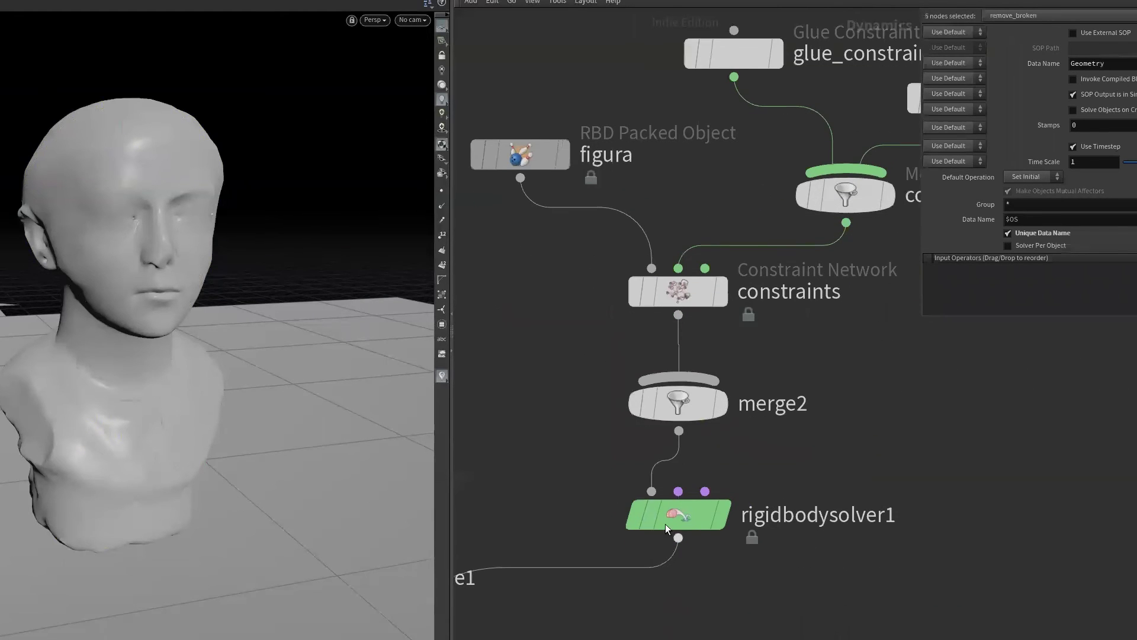
{"action": "left_click", "coordinate": [665, 523]}
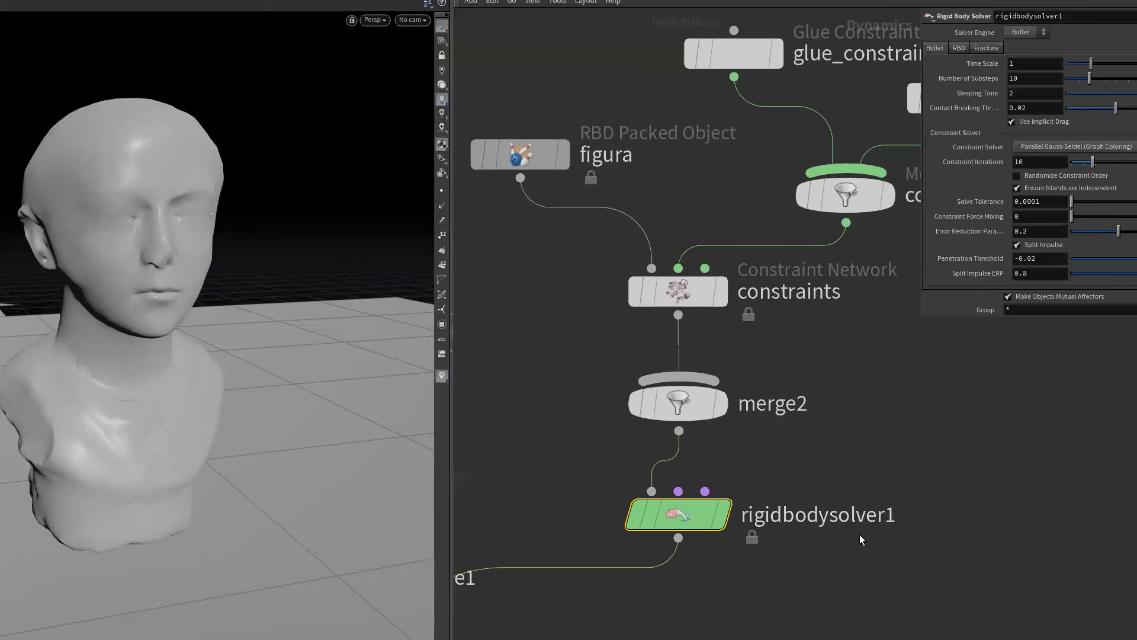
- Delete the glue, soft and merge constraint nodes
{"action": "key", "text": "w"}
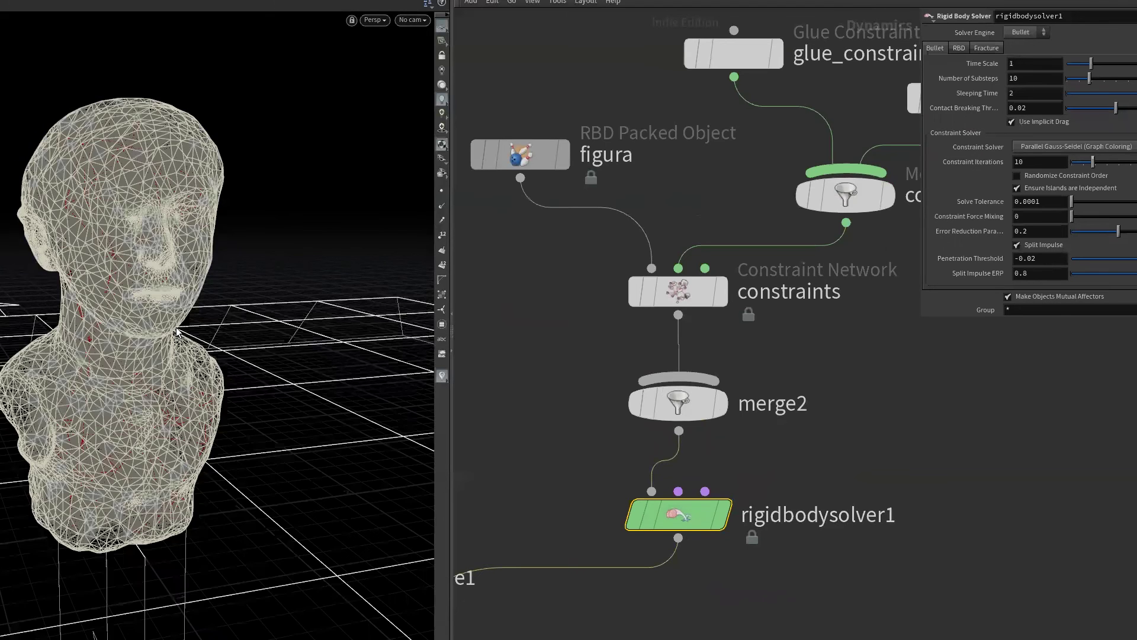
{"action": "key", "text": "w"}
{"action": "scroll", "coordinate": [790, 460], "scroll_direction": "down", "scroll_amount": 2}
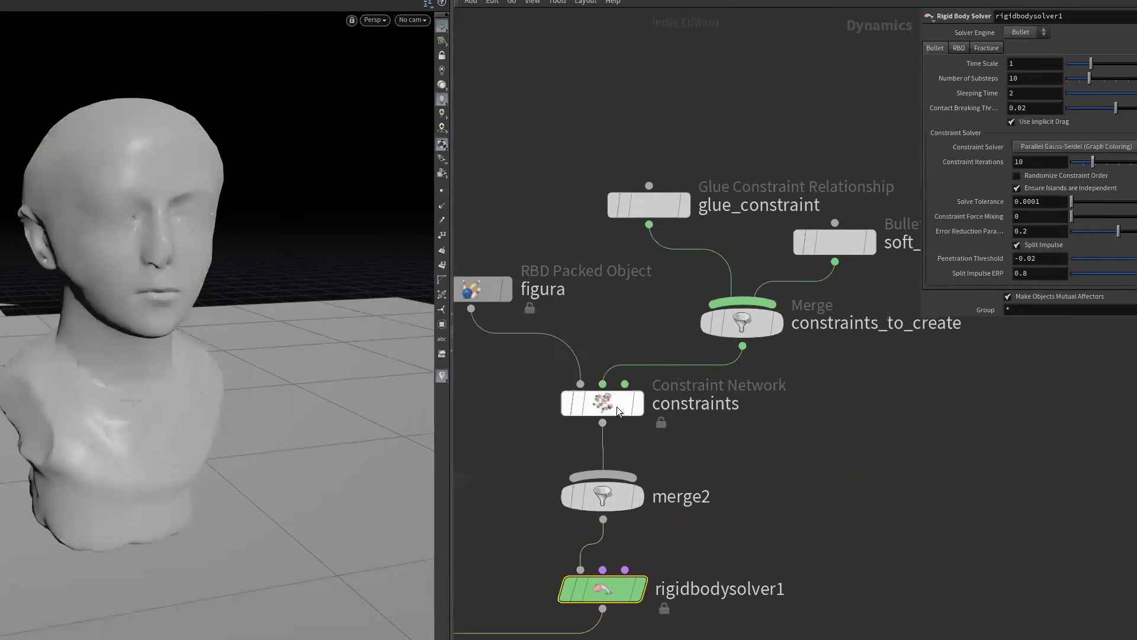
{"action": "left_click", "coordinate": [616, 407]}
{"action": "scroll", "coordinate": [726, 475], "scroll_direction": "down", "scroll_amount": 2}
{"action": "left_click_drag", "start_coordinate": [871, 164], "coordinate": [647, 381]}
{"action": "key", "text": "Delete"}
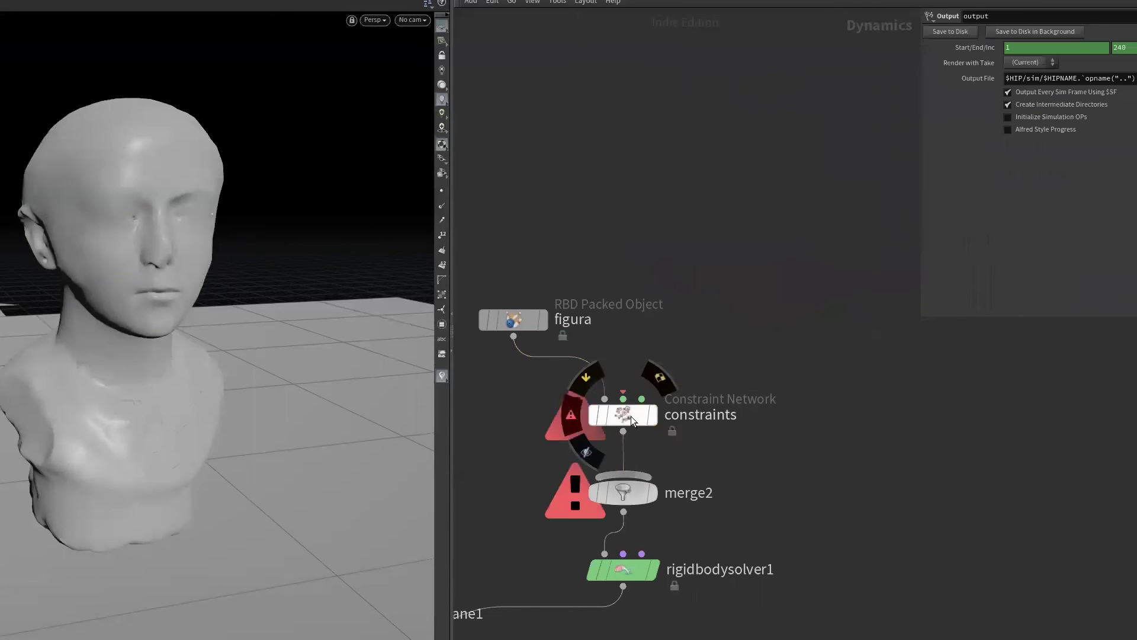
- Delete the constraints node and move figura, merge2 and rigidbodysolver1 down
{"action": "left_click", "coordinate": [631, 416]}
{"action": "key", "text": "Delete"}
{"action": "left_click_drag", "start_coordinate": [523, 327], "coordinate": [539, 431]}
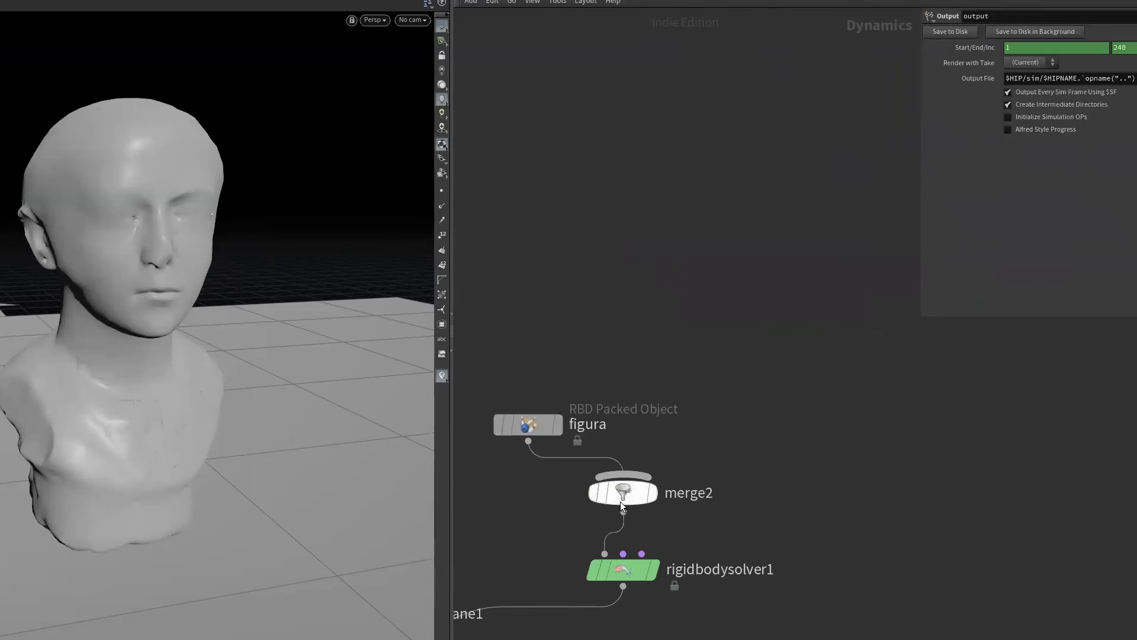
{"action": "middle_click_drag", "start_coordinate": [643, 542], "coordinate": [673, 342]}
{"action": "scroll", "coordinate": [658, 450], "scroll_direction": "down", "scroll_amount": 2}
{"action": "mouse_move", "coordinate": [559, 239]}
{"action": "left_mouse_down"}
{"action": "mouse_move", "coordinate": [687, 421]}
{"action": "mouse_move", "coordinate": [661, 481]}
{"action": "left_mouse_up"}
{"action": "middle_click_drag", "start_coordinate": [666, 524], "coordinate": [703, 406]}
- Switch to wireframe and frame the output node and constraints_to_create1
{"action": "scroll", "coordinate": [702, 407], "scroll_direction": "up", "scroll_amount": 3}
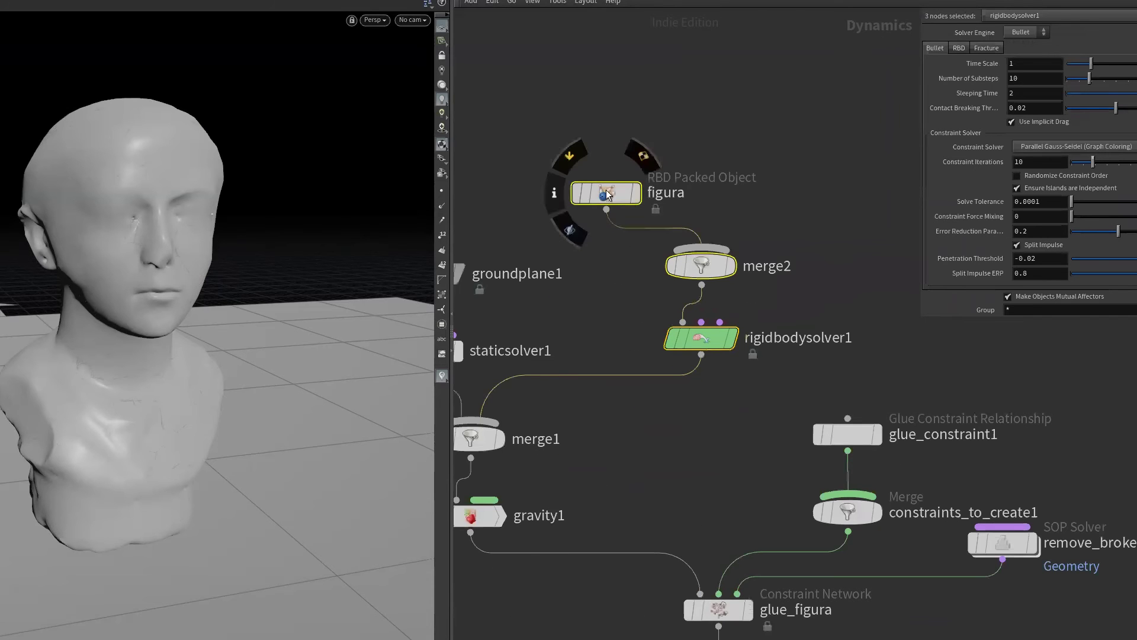
{"action": "left_click", "coordinate": [761, 161]}
{"action": "middle_click_drag", "start_coordinate": [681, 296], "coordinate": [622, 186]}
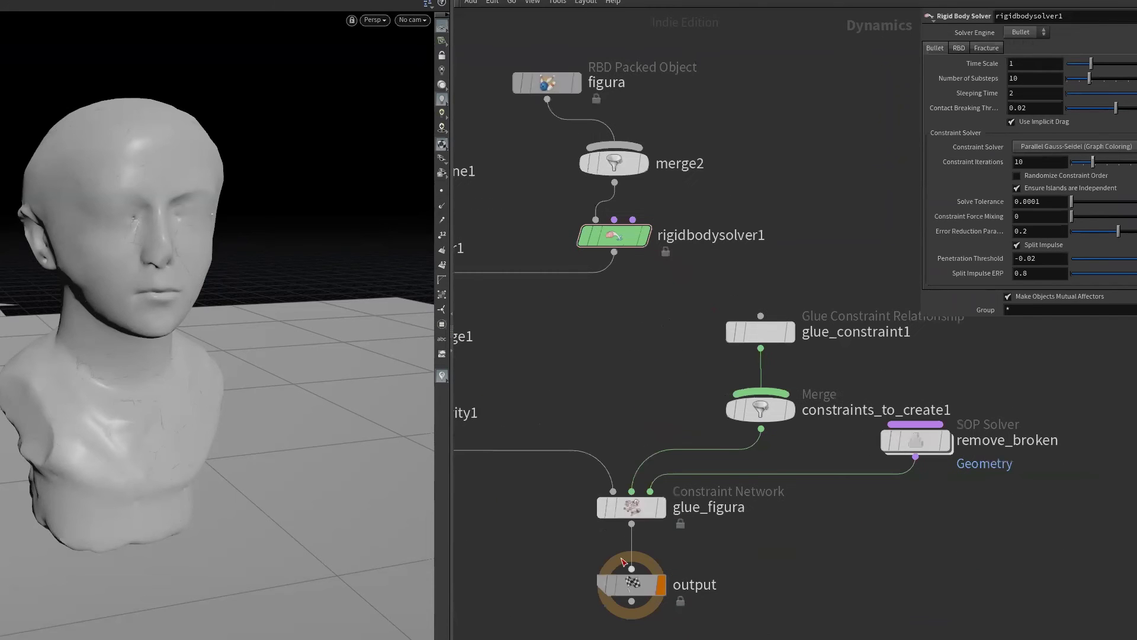
{"action": "left_click_drag", "start_coordinate": [631, 602], "coordinate": [628, 616]}
{"action": "key", "text": "w"}
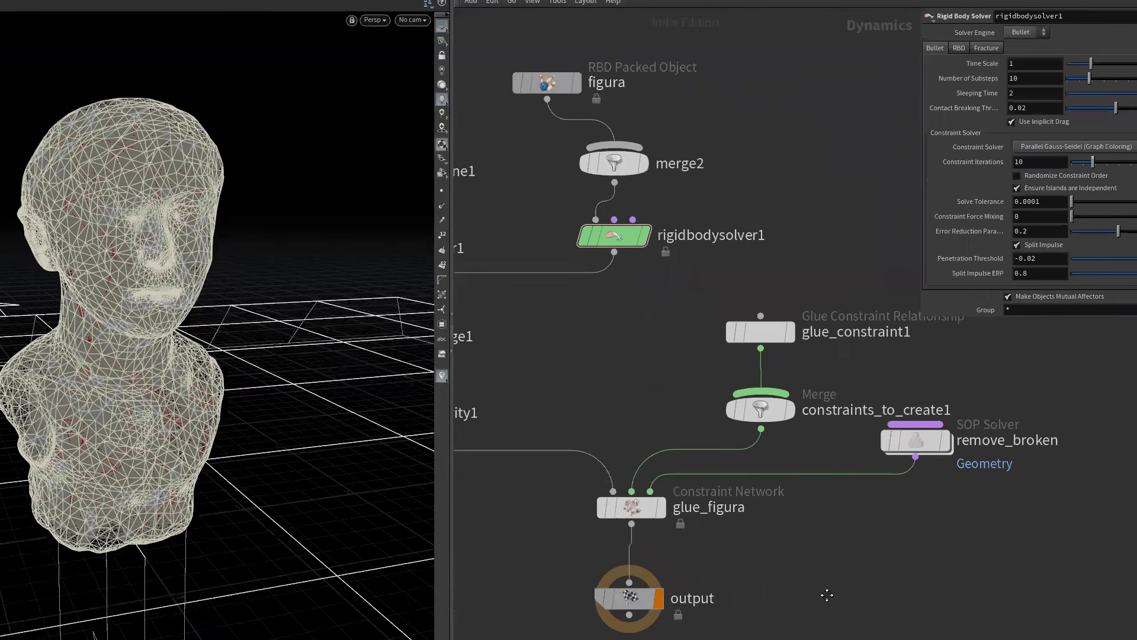
{"action": "middle_click_drag", "start_coordinate": [827, 594], "coordinate": [772, 637]}
- Delete constraints_to_create1 and wire glue_constraint1 straight into glue_figura
{"action": "left_click", "coordinate": [708, 452]}
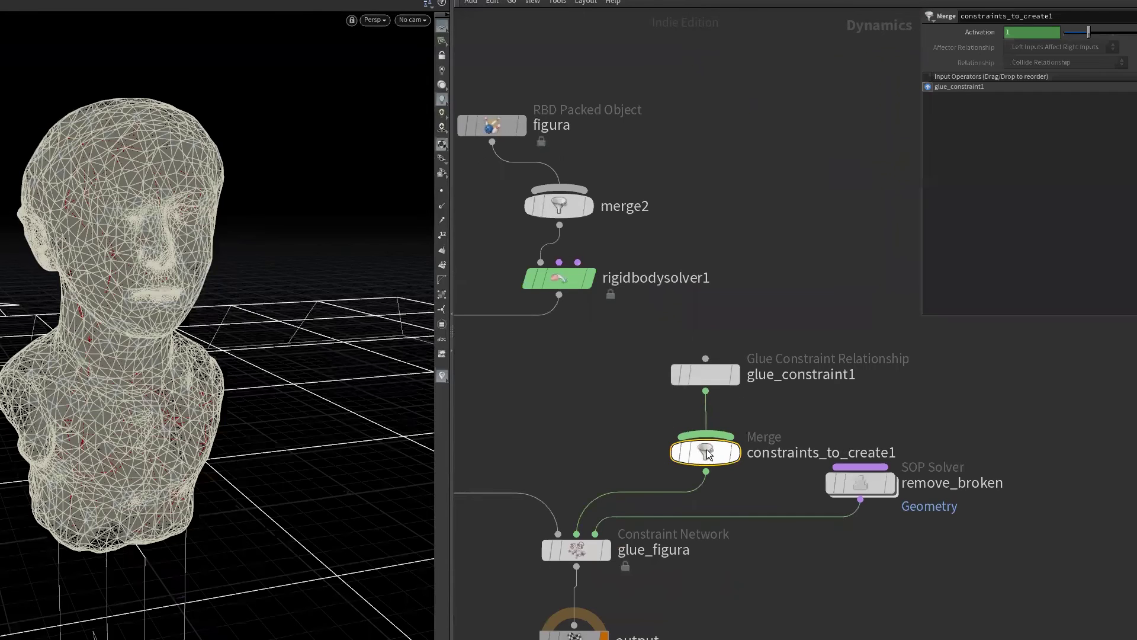
{"action": "key", "text": "Delete"}
{"action": "left_click_drag", "start_coordinate": [708, 376], "coordinate": [700, 425]}
{"action": "left_click_drag", "start_coordinate": [525, 371], "coordinate": [908, 575]}
{"action": "mouse_move", "coordinate": [577, 551]}
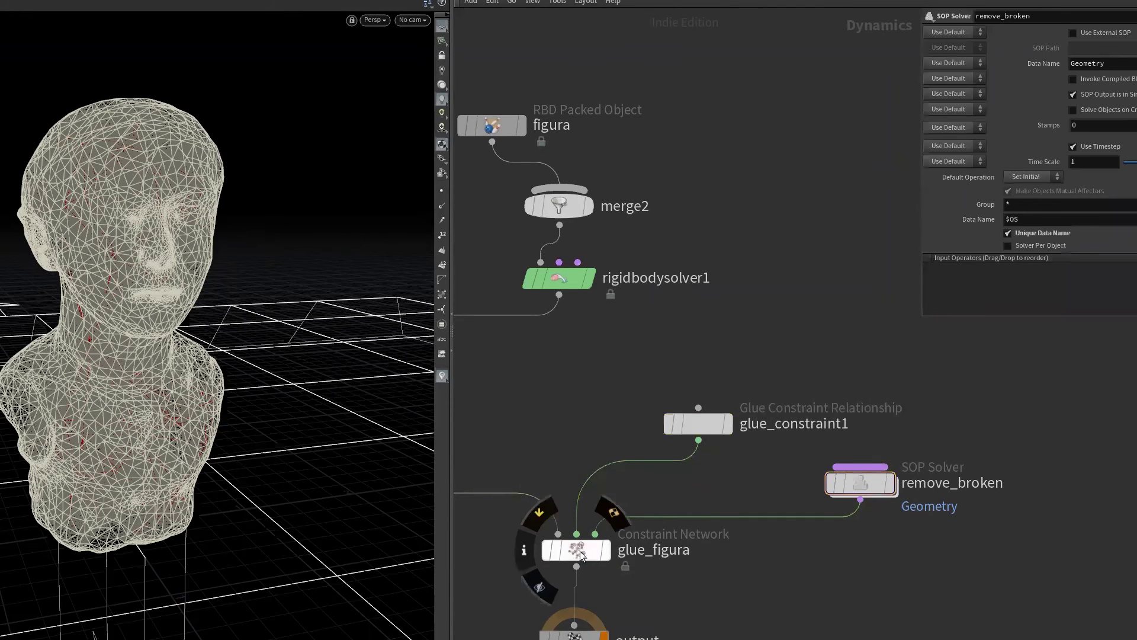
{"action": "left_click_drag", "start_coordinate": [591, 560], "coordinate": [599, 558]}
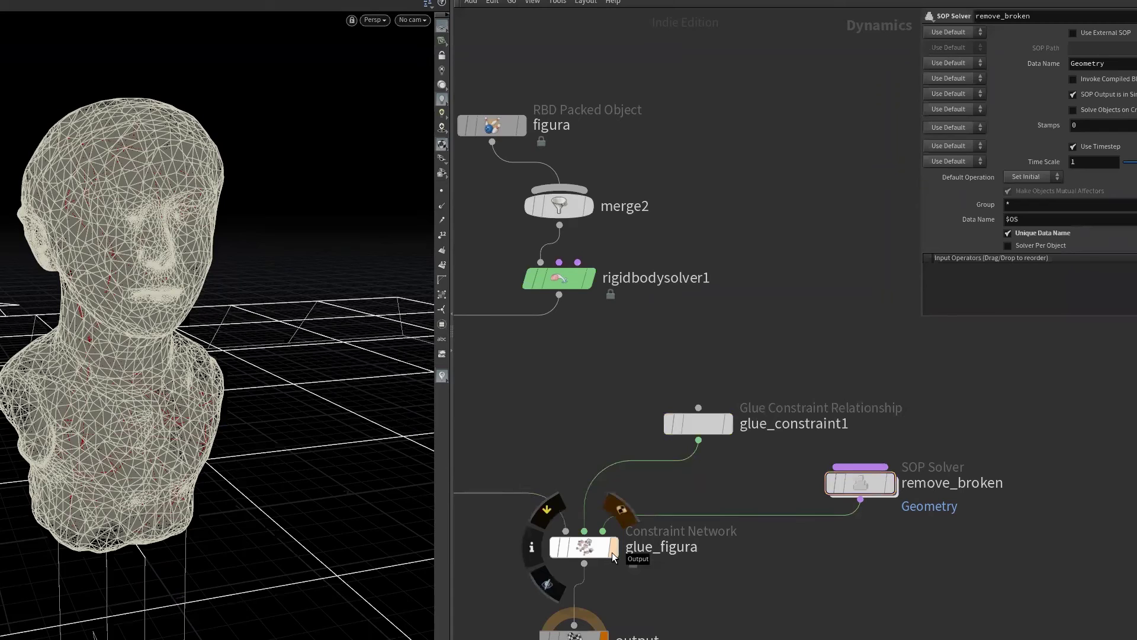
- Check glue_figura and glue_constraint1 settings, then select the output node
{"action": "left_click", "coordinate": [612, 552]}
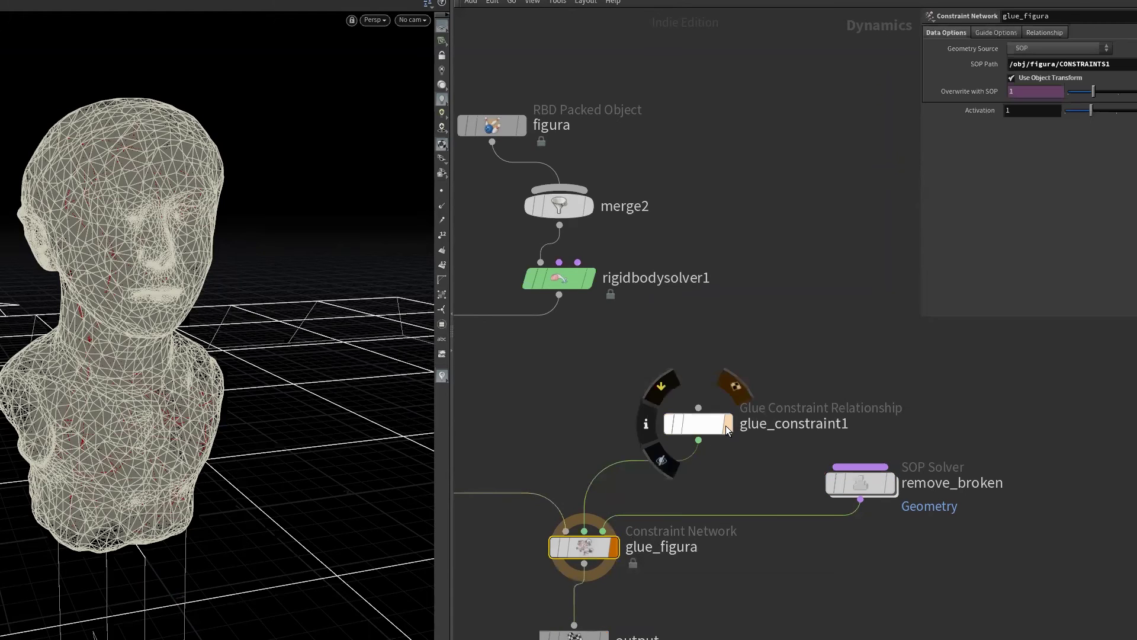
{"action": "left_click", "coordinate": [698, 423]}
{"action": "mouse_move", "coordinate": [583, 547]}
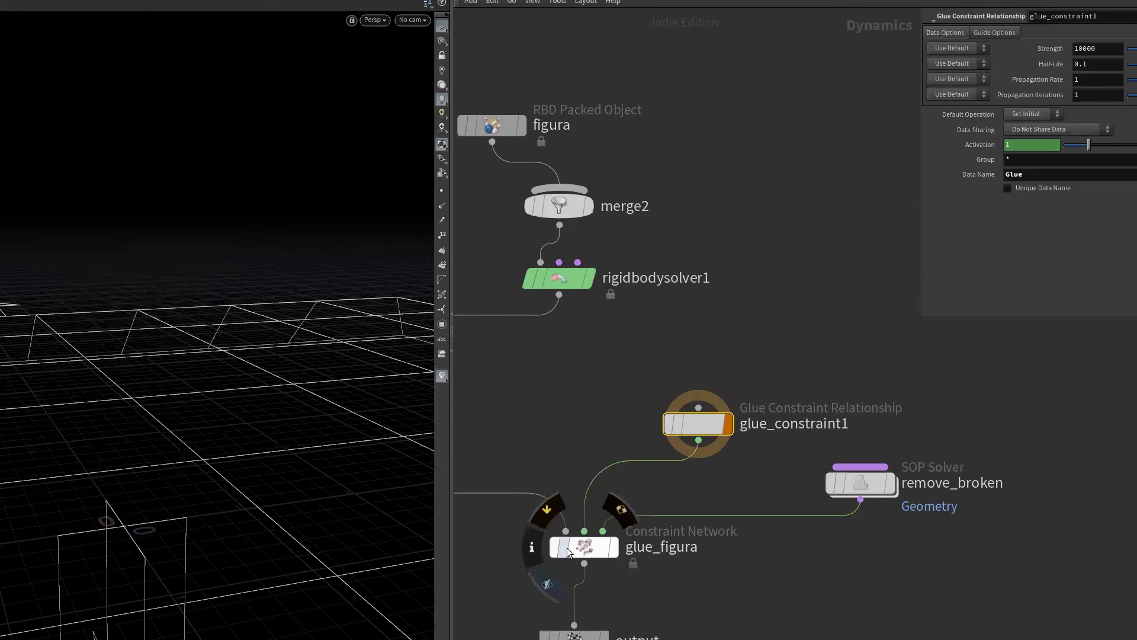
{"action": "left_click", "coordinate": [581, 547]}
{"action": "middle_click_drag", "start_coordinate": [588, 544], "coordinate": [740, 562]}
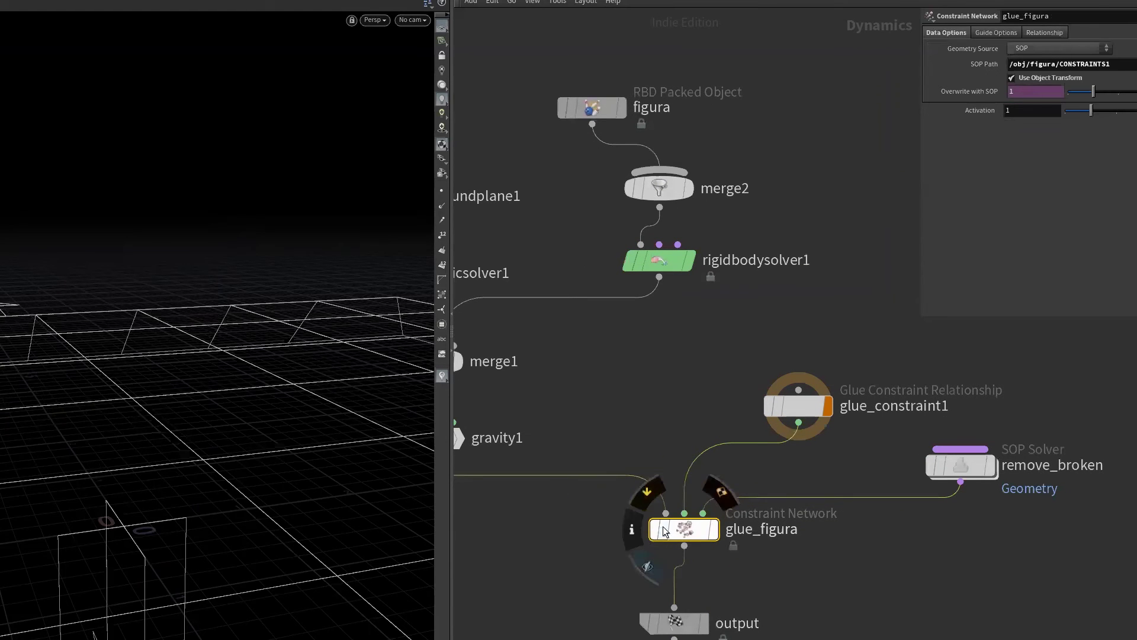
{"action": "middle_click_drag", "start_coordinate": [664, 431], "coordinate": [681, 554]}
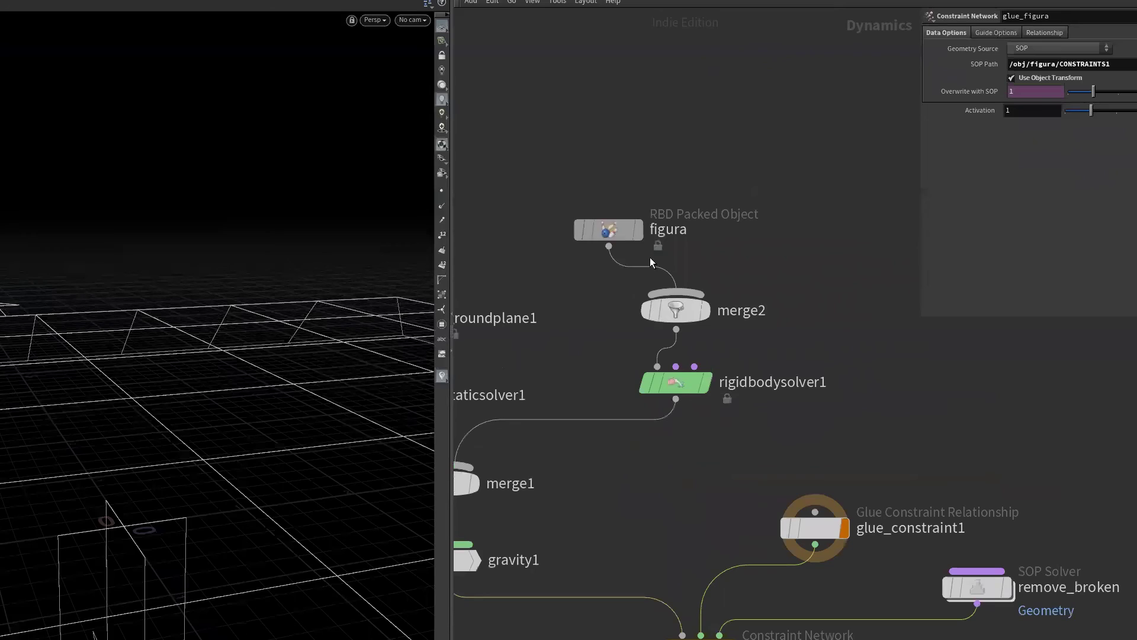
{"action": "middle_click_drag", "start_coordinate": [644, 486], "coordinate": [648, 355]}
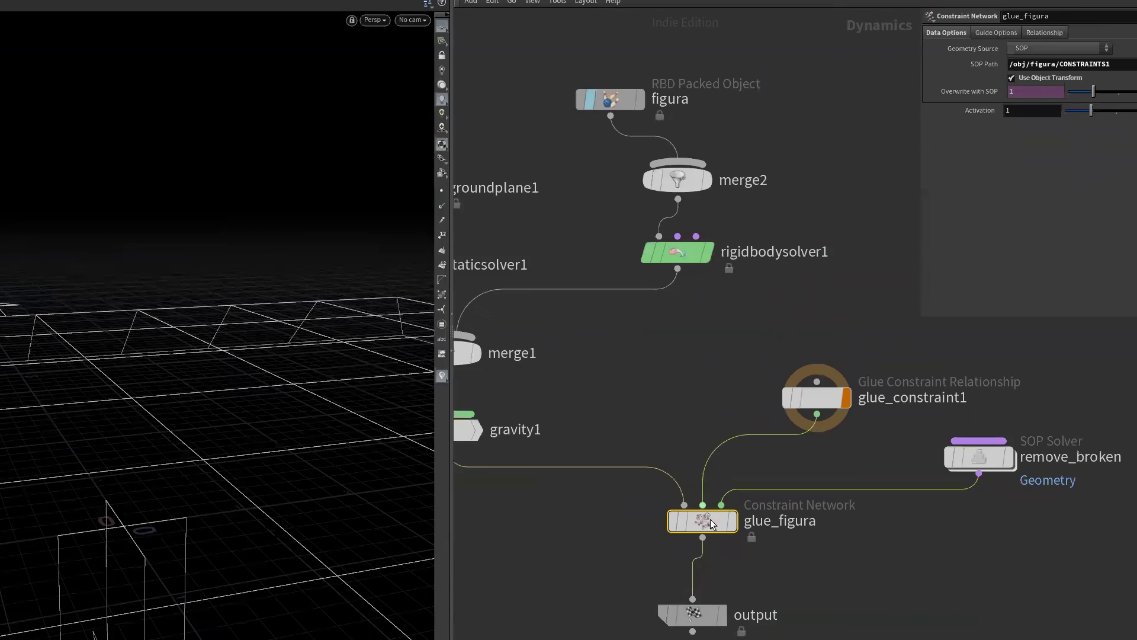
{"action": "left_click", "coordinate": [701, 619]}
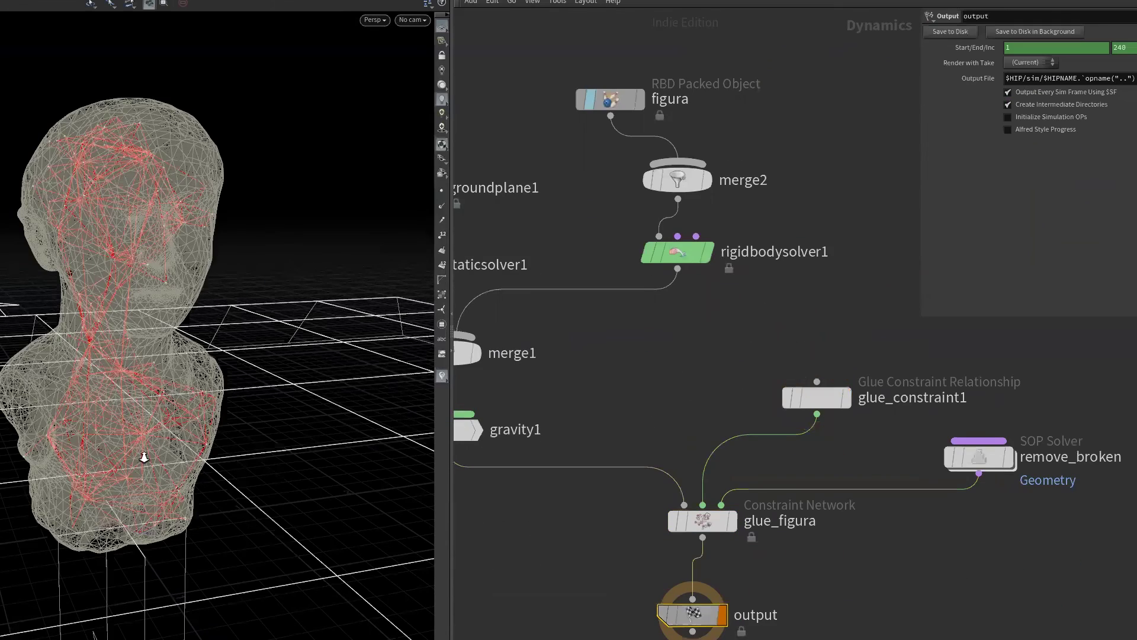
{"action": "scroll", "coordinate": [178, 453], "scroll_direction": "up", "scroll_amount": 5}
{"action": "scroll", "coordinate": [137, 364], "scroll_direction": "down", "scroll_amount": 5}
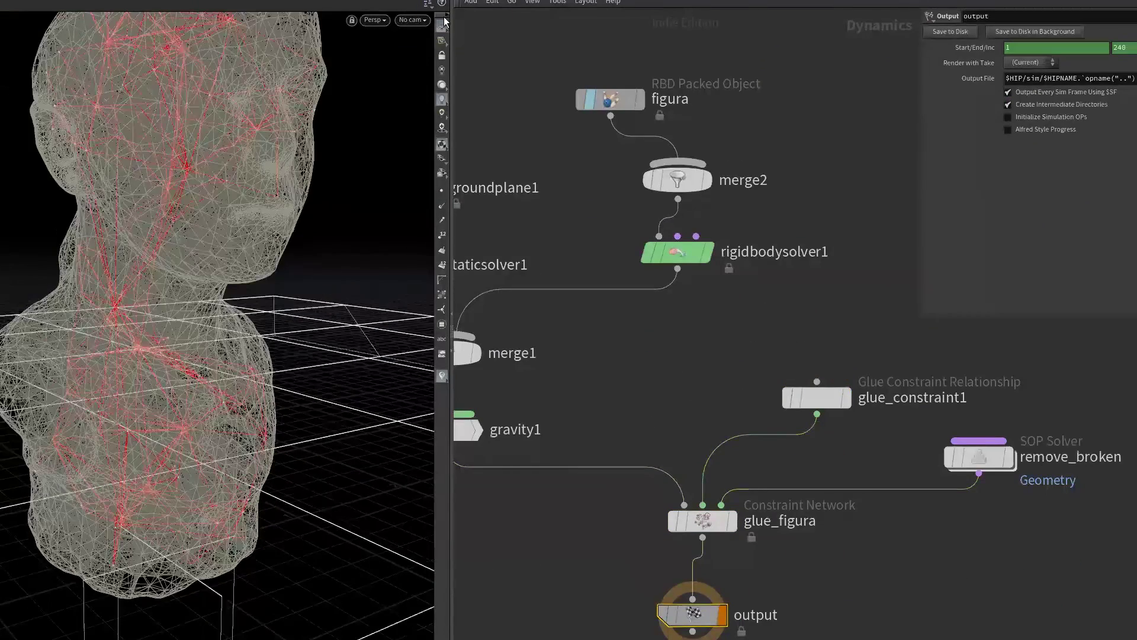
{"action": "mouse_move", "coordinate": [137, 364]}
{"action": "left_mouse_down"}
{"action": "mouse_move", "coordinate": [326, 216]}
{"action": "mouse_move", "coordinate": [222, 318]}
{"action": "left_mouse_up"}
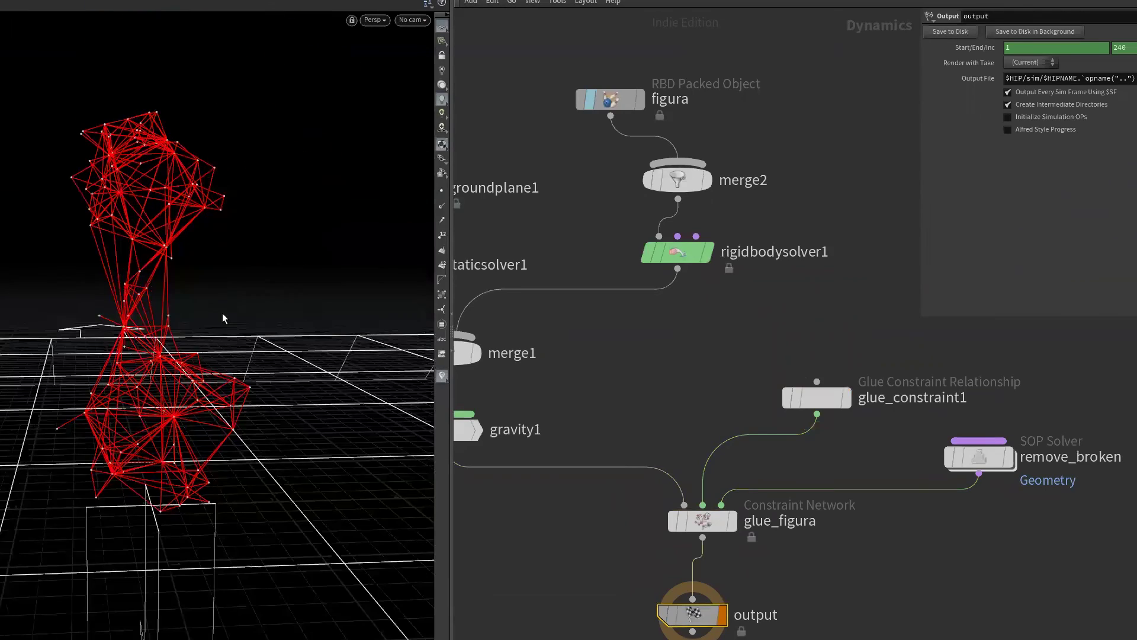
{"action": "mouse_move", "coordinate": [189, 372]}
{"action": "left_mouse_down"}
{"action": "mouse_move", "coordinate": [254, 304]}
{"action": "mouse_move", "coordinate": [173, 403]}
{"action": "mouse_move", "coordinate": [129, 329]}
{"action": "left_mouse_up"}
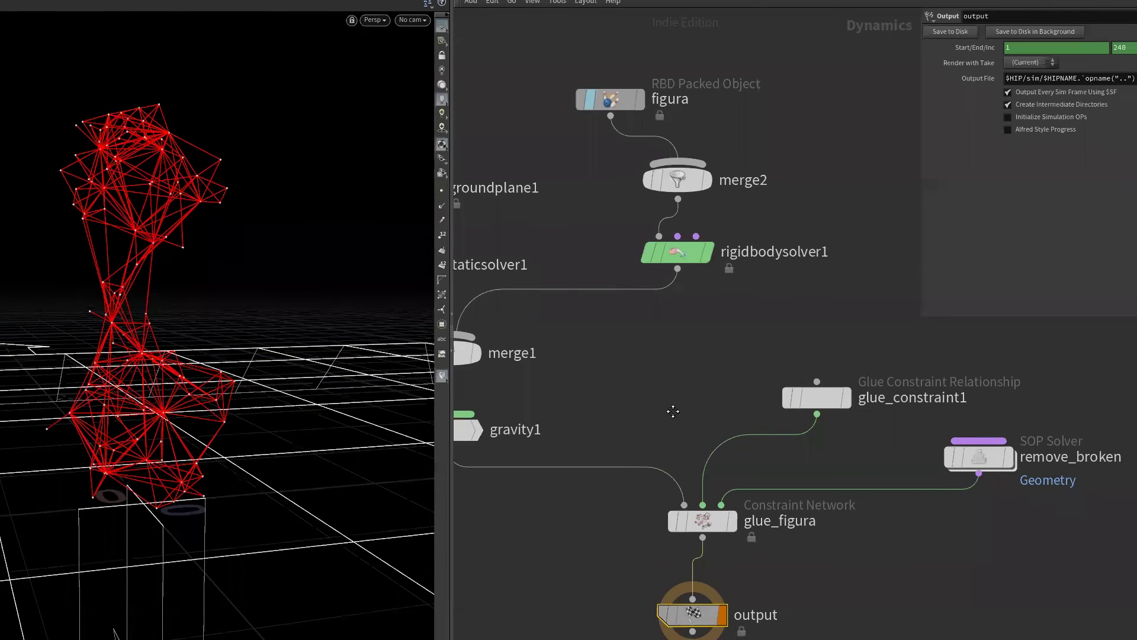
{"action": "middle_click_drag", "start_coordinate": [628, 348], "coordinate": [587, 362]}
{"action": "left_click_drag", "start_coordinate": [587, 362], "coordinate": [974, 557]}
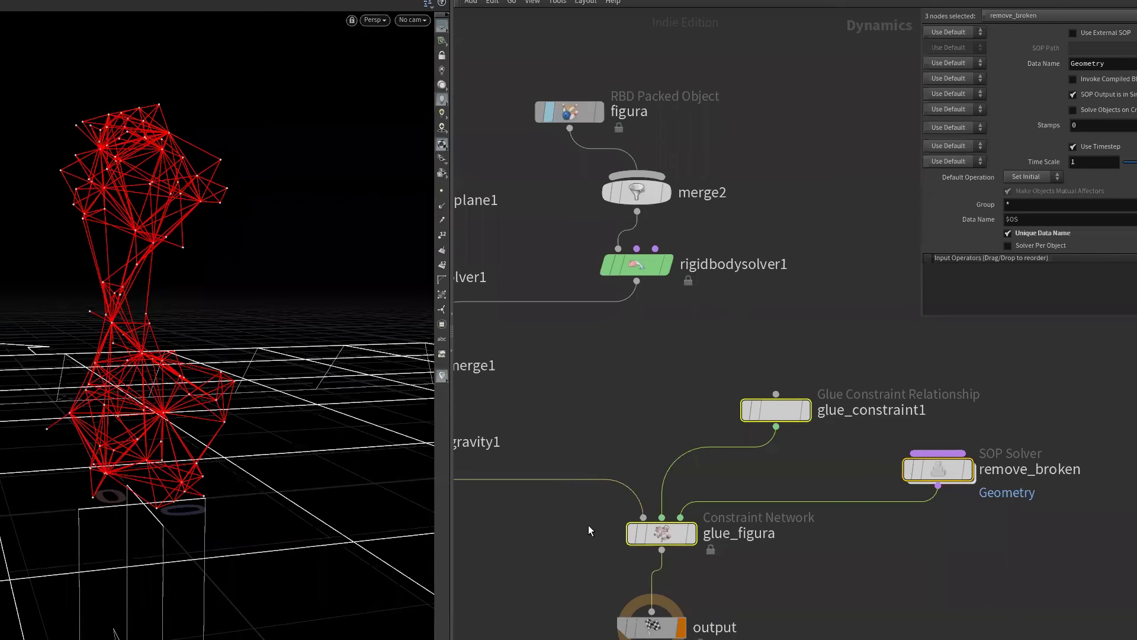
- Turn on figura's display flag and select the output node
{"action": "left_click_drag", "start_coordinate": [550, 217], "coordinate": [607, 214]}
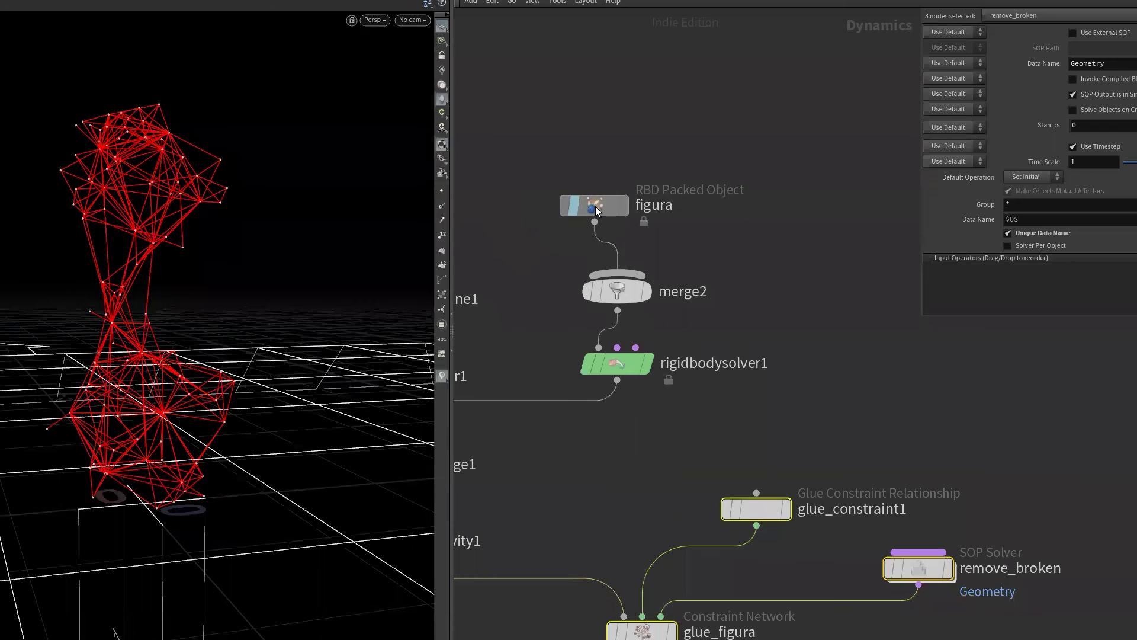
{"action": "left_click_drag", "start_coordinate": [736, 149], "coordinate": [567, 382]}
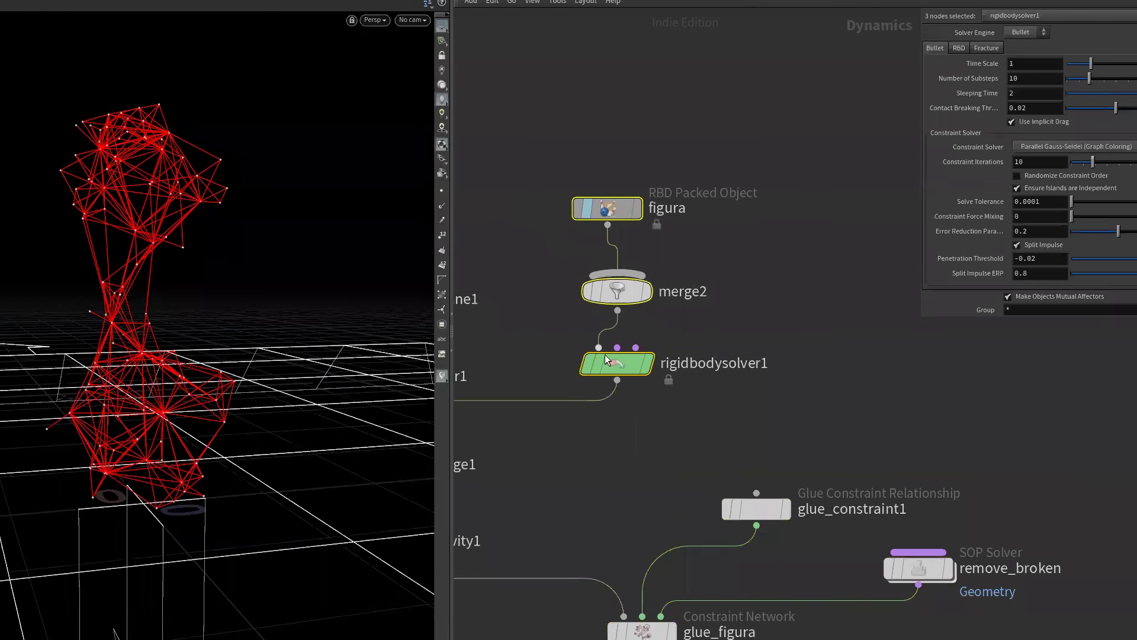
{"action": "mouse_move", "coordinate": [596, 494]}
{"action": "middle_mouse_down"}
{"action": "mouse_move", "coordinate": [626, 385]}
{"action": "mouse_move", "coordinate": [625, 337]}
{"action": "middle_mouse_up"}
{"action": "left_click_drag", "start_coordinate": [950, 370], "coordinate": [628, 468]}
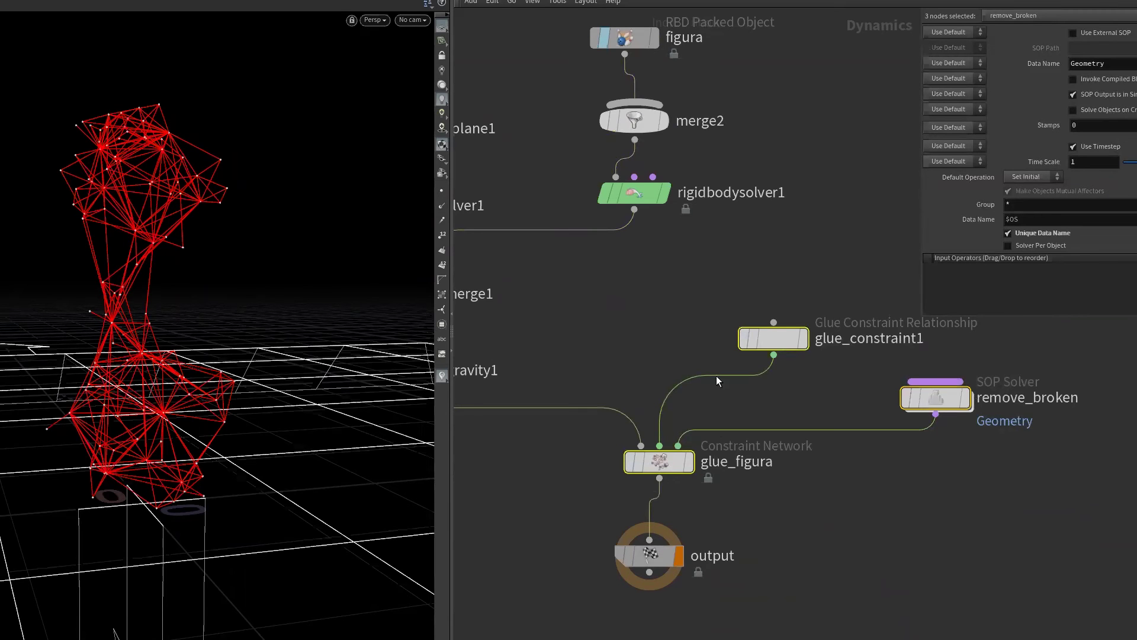
{"action": "middle_click_drag", "start_coordinate": [626, 102], "coordinate": [605, 237]}
{"action": "left_click", "coordinate": [585, 173]}
{"action": "middle_click_drag", "start_coordinate": [687, 318], "coordinate": [725, 139]}
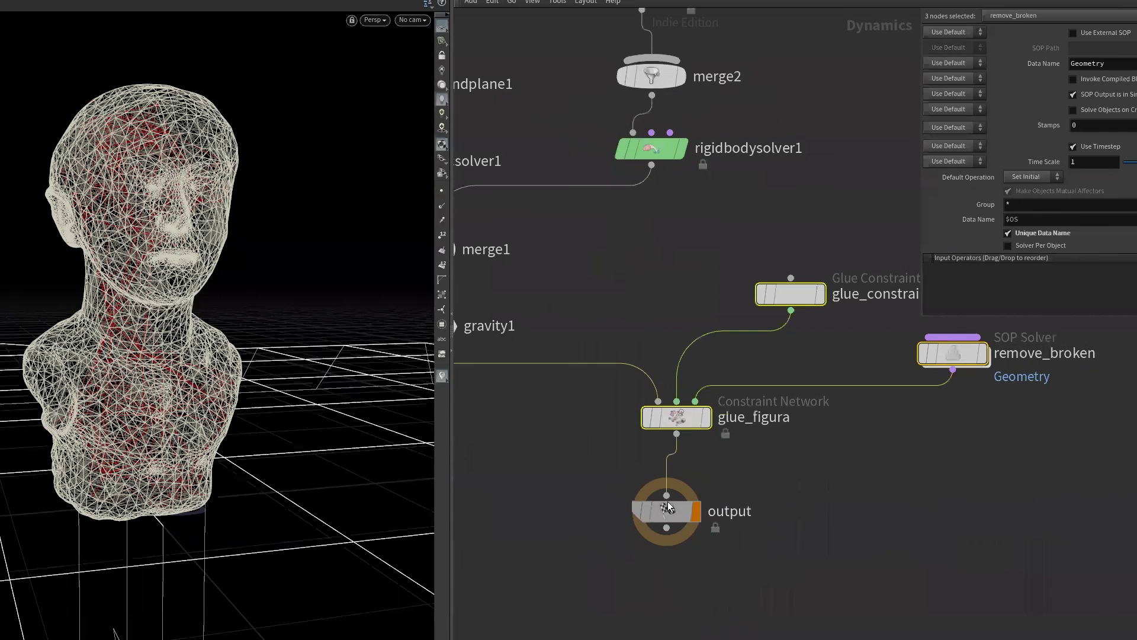
{"action": "left_click", "coordinate": [652, 512]}
- Zoom and orbit around the bust's head wireframe
{"action": "left_click_drag", "start_coordinate": [183, 611], "coordinate": [183, 586]}
{"action": "scroll", "coordinate": [239, 602], "scroll_direction": "up", "scroll_amount": 5}
{"action": "scroll", "coordinate": [150, 602], "scroll_direction": "down", "scroll_amount": 5}
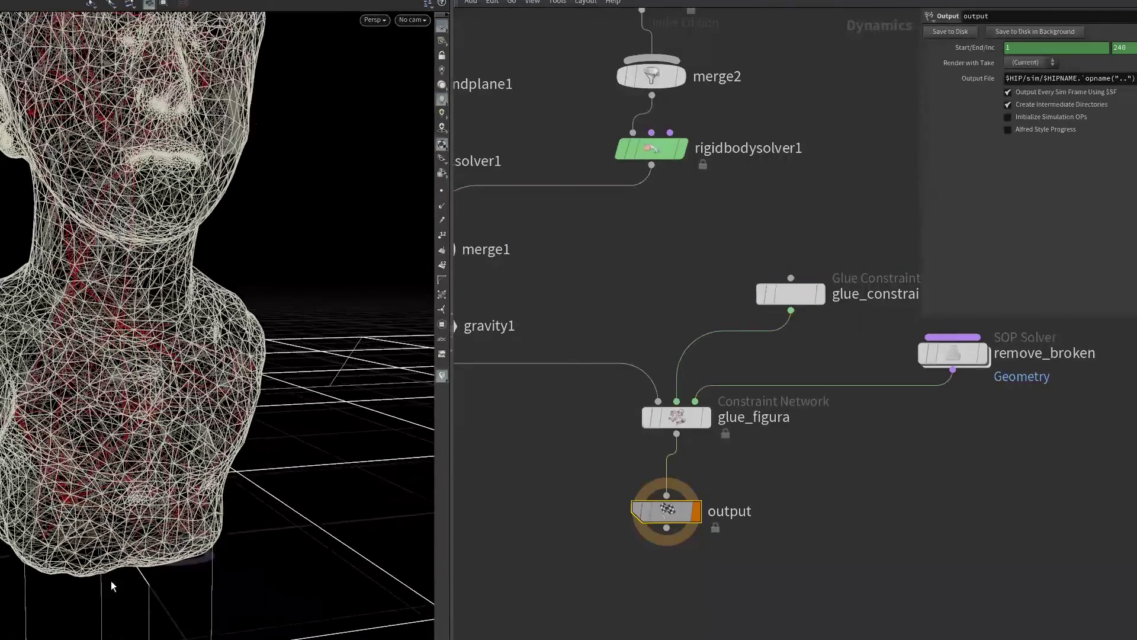
{"action": "left_click_drag", "start_coordinate": [114, 579], "coordinate": [136, 569]}
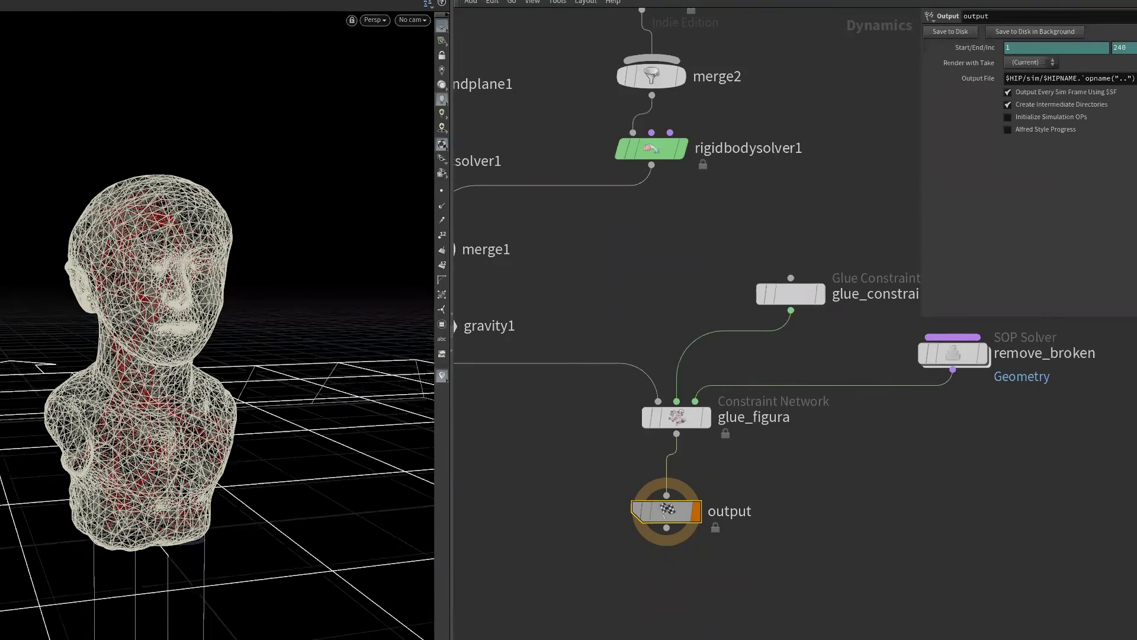
{"action": "left_click_drag", "start_coordinate": [179, 507], "coordinate": [145, 541]}
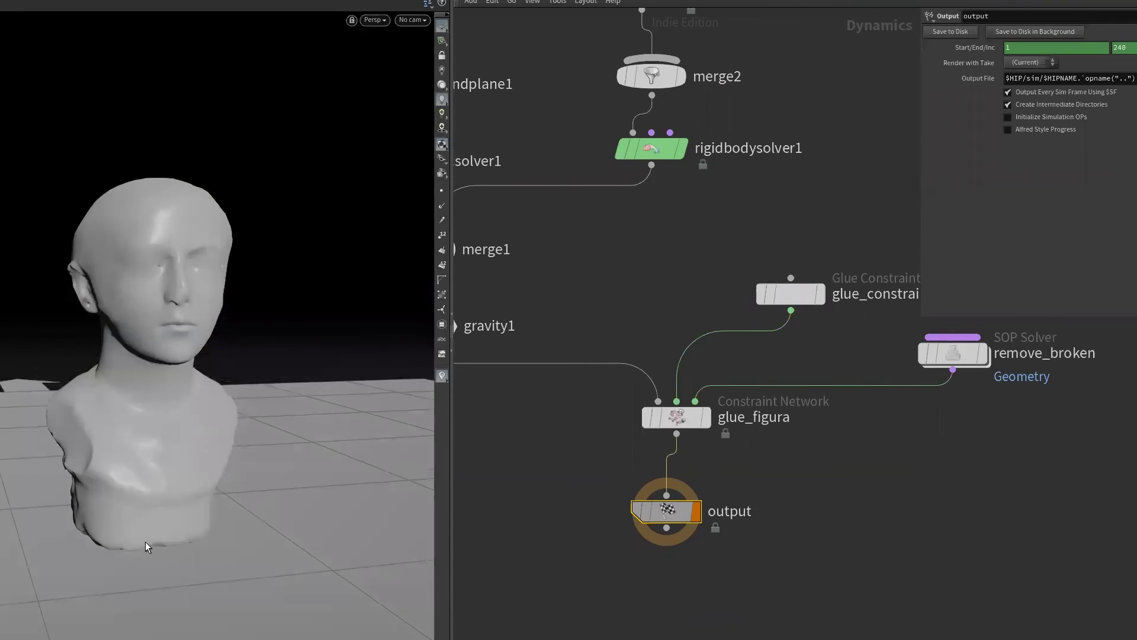
{"action": "scroll", "coordinate": [806, 568], "scroll_direction": "down", "scroll_amount": 3}
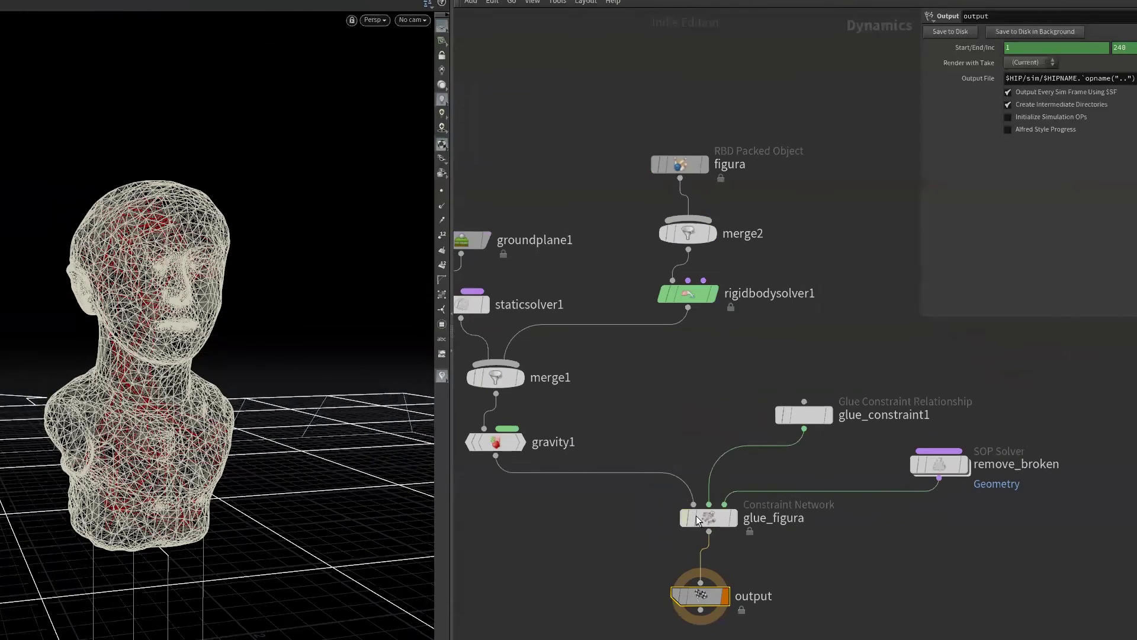
- Return to the Objects level and turn the view so the head faces forward
{"action": "left_click_drag", "start_coordinate": [703, 601], "coordinate": [707, 614]}
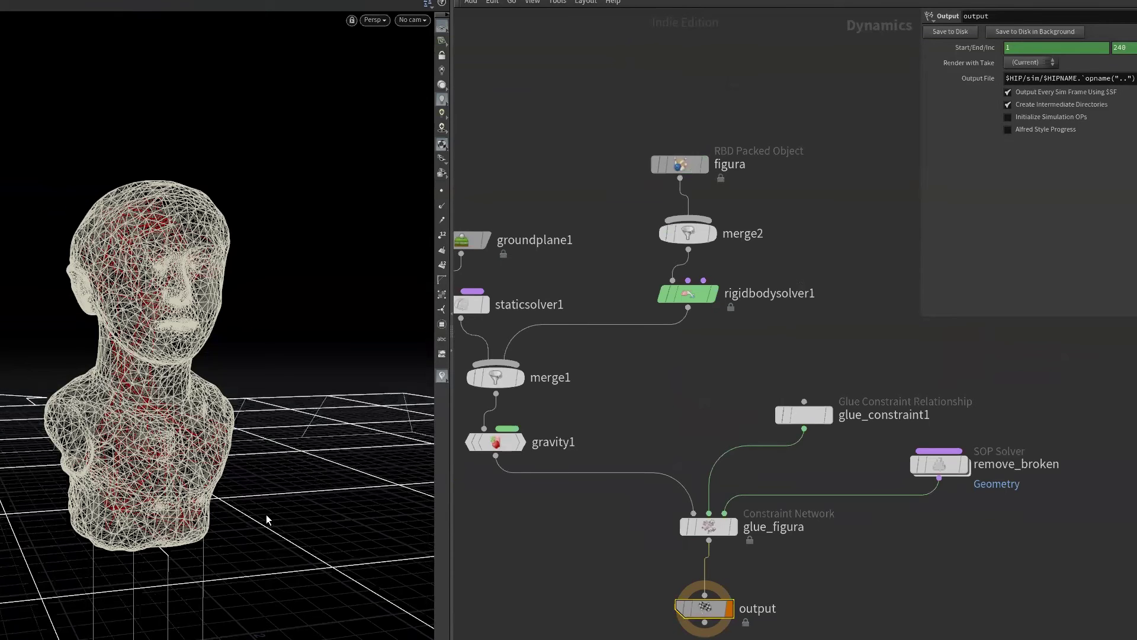
{"action": "scroll", "coordinate": [852, 604], "scroll_direction": "down", "scroll_amount": 2}
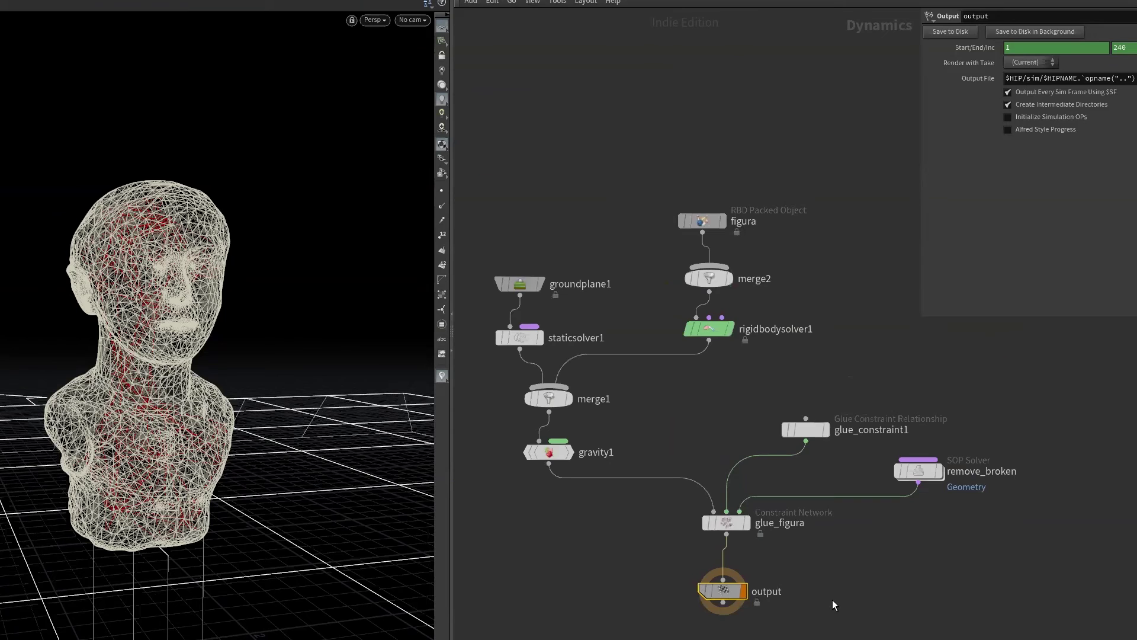
{"action": "key", "text": "u"}
{"action": "left_click_drag", "start_coordinate": [178, 562], "coordinate": [255, 578]}
{"action": "middle_click_drag", "start_coordinate": [633, 637], "coordinate": [621, 488]}
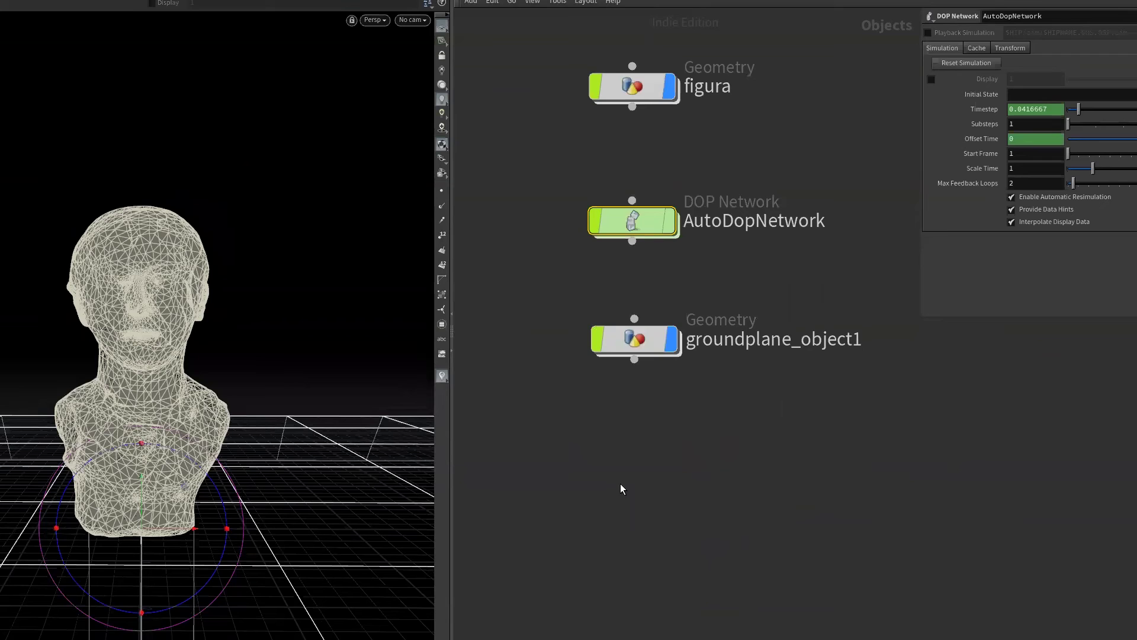
- Add a sphere1 geometry object at the Objects level beside the bust
{"action": "key", "text": "Tab"}
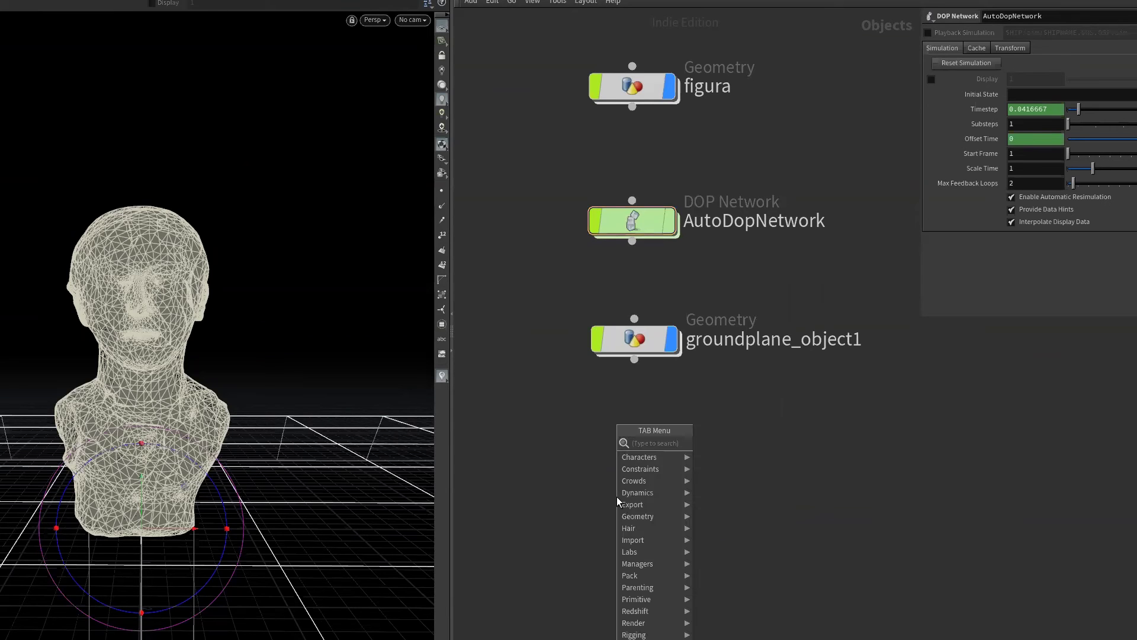
{"action": "type", "text": "sphere"}
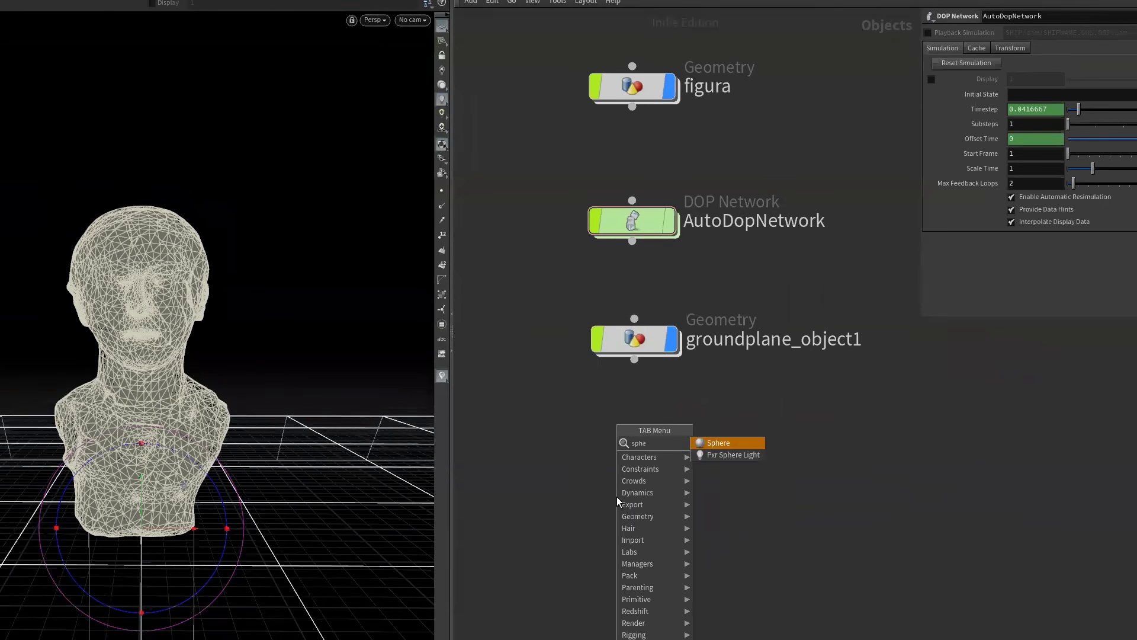
{"action": "key", "text": "Return"}
{"action": "left_click", "coordinate": [617, 497]}
{"action": "left_click_drag", "start_coordinate": [617, 500], "coordinate": [623, 508]}
{"action": "mouse_move", "coordinate": [148, 598]}
{"action": "left_mouse_down"}
{"action": "mouse_move", "coordinate": [142, 561]}
{"action": "mouse_move", "coordinate": [12, 403]}
{"action": "mouse_move", "coordinate": [165, 432]}
{"action": "mouse_move", "coordinate": [160, 411]}
{"action": "mouse_move", "coordinate": [90, 408]}
{"action": "mouse_move", "coordinate": [217, 502]}
{"action": "mouse_move", "coordinate": [118, 498]}
{"action": "left_mouse_up"}
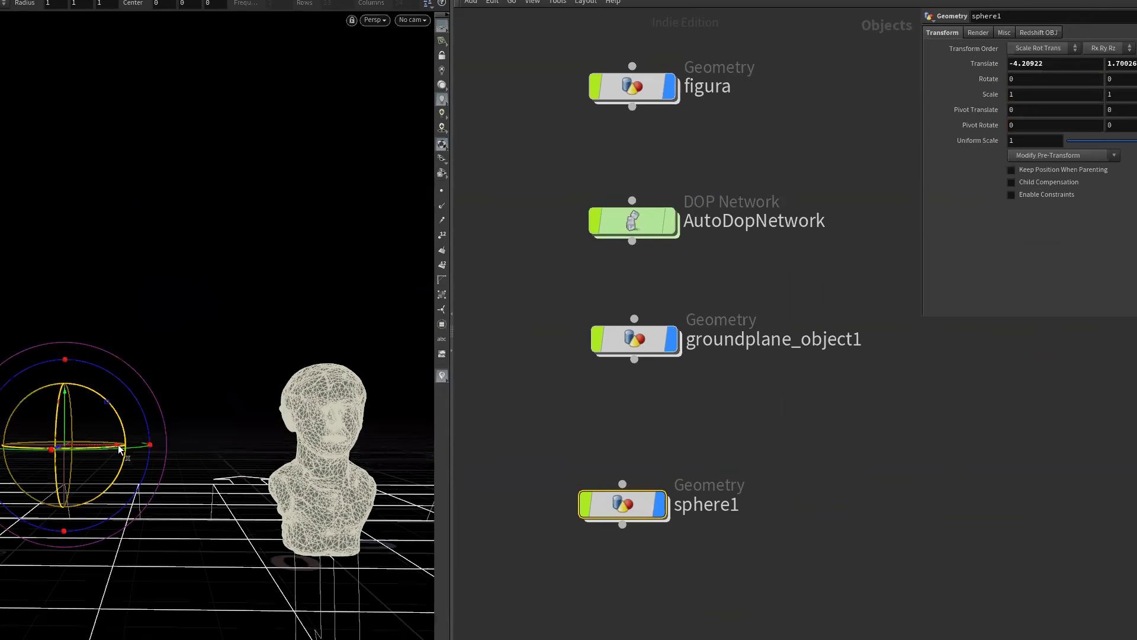
- Set the sphere's radius to 0.5 inside sphere1
{"action": "double_click", "coordinate": [627, 511]}
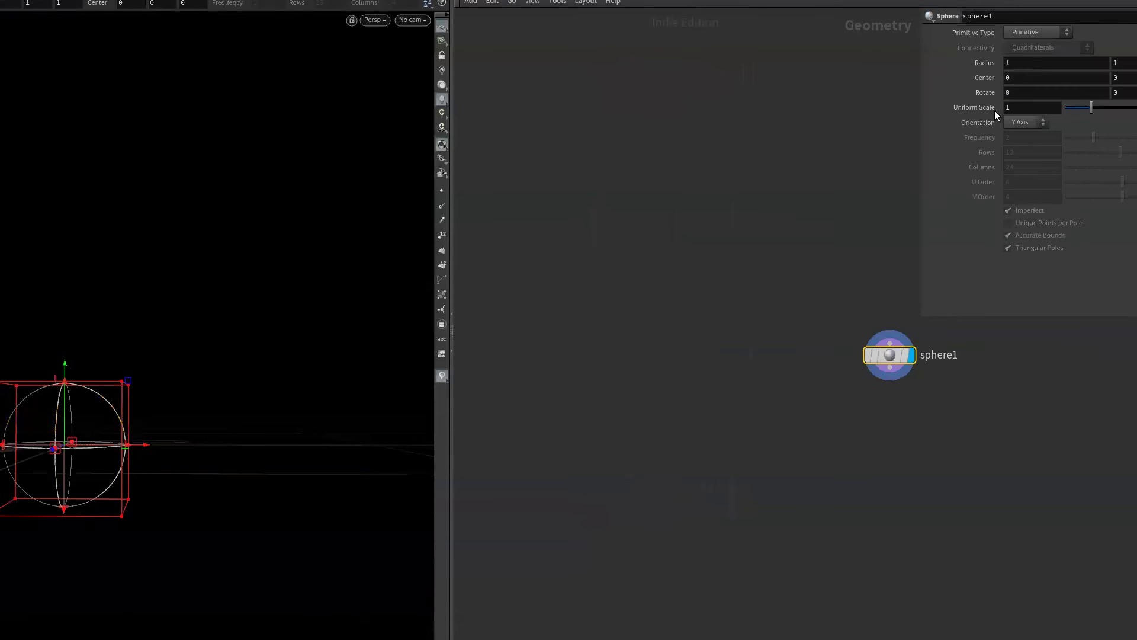
{"action": "type", "text": "0.50"}
{"action": "key", "text": "Return"}
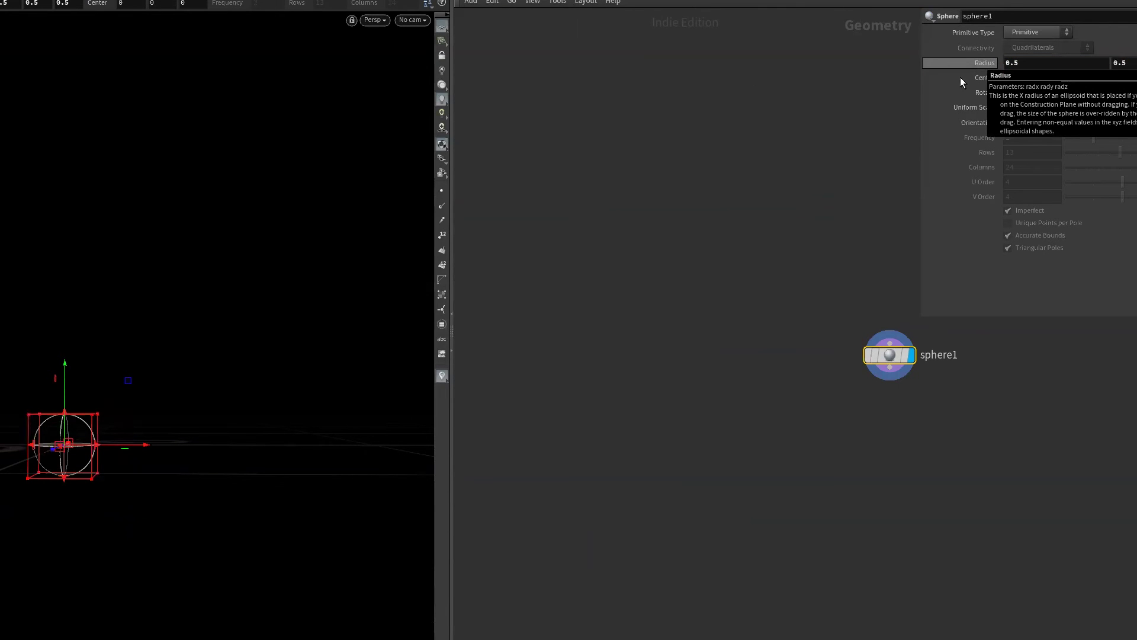
- Back at /obj, rename sphere1 to 'proyectil' and line it up under groundplane_object1
{"action": "key", "text": "u"}
{"action": "scroll", "coordinate": [740, 478], "scroll_direction": "up", "scroll_amount": 1}
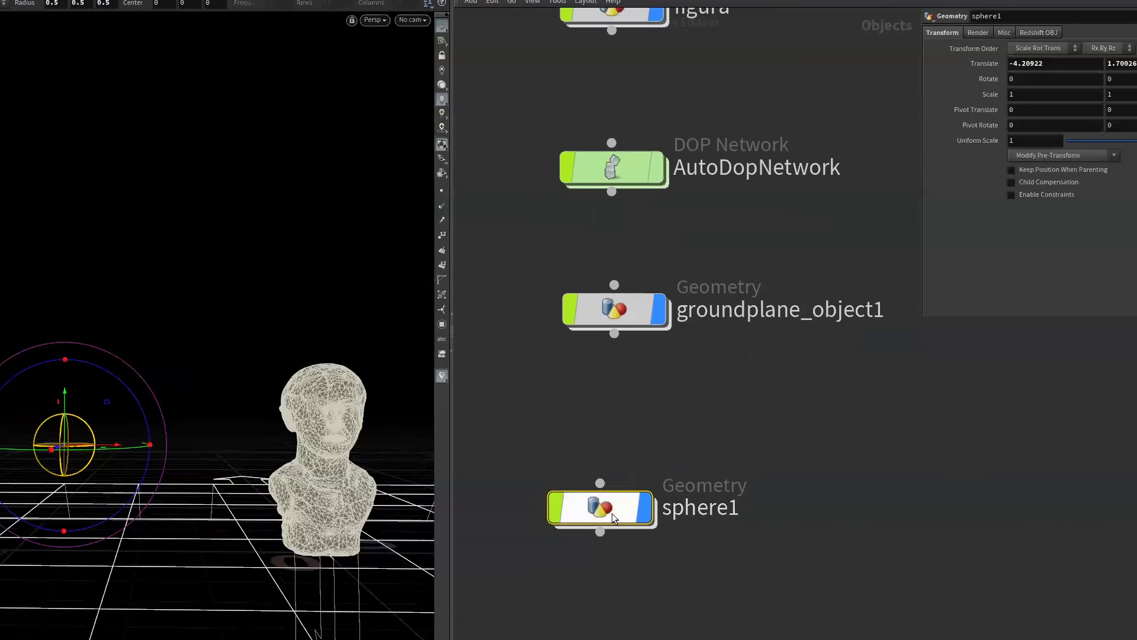
{"action": "double_click", "coordinate": [705, 507]}
{"action": "type", "text": "proyectil"}
{"action": "key", "text": "Return"}
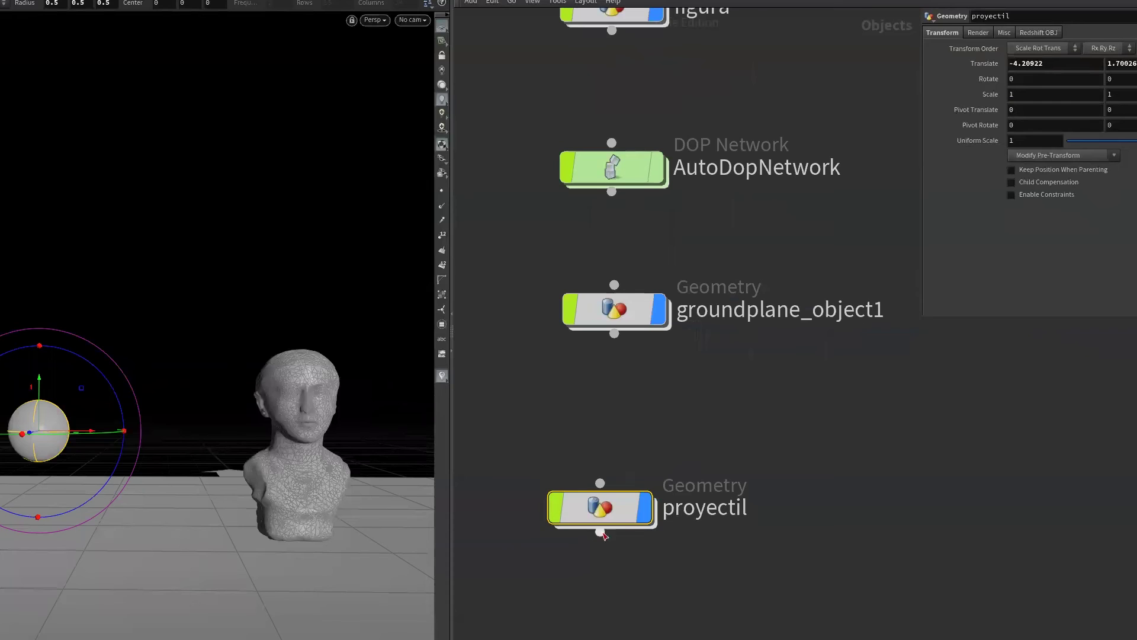
{"action": "left_click_drag", "start_coordinate": [603, 533], "coordinate": [624, 479]}
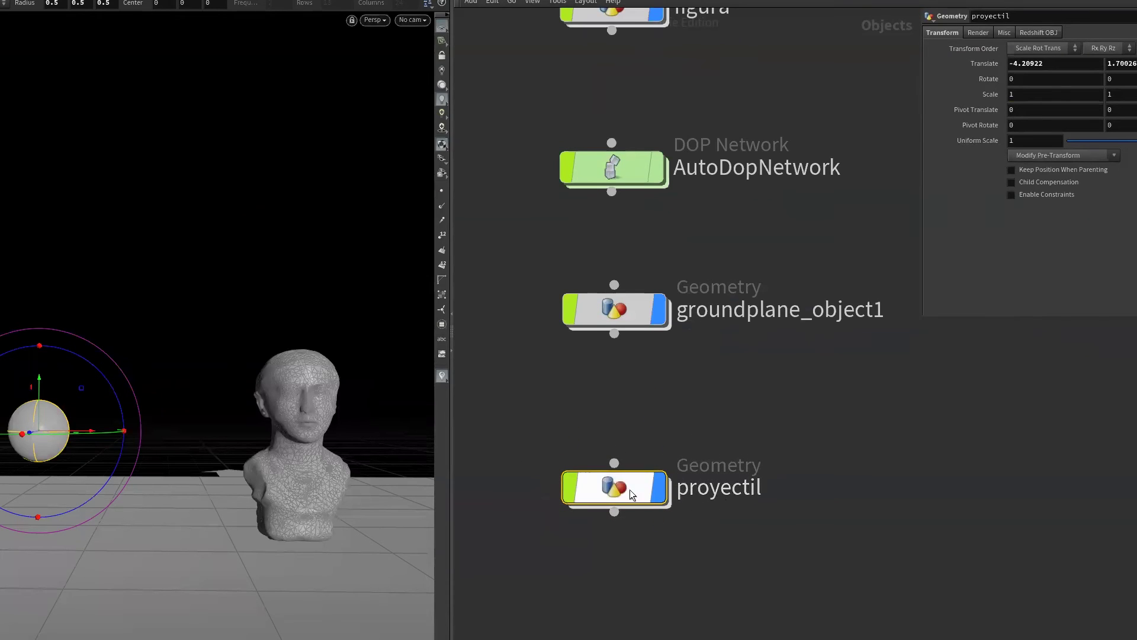
{"action": "key", "text": "h"}
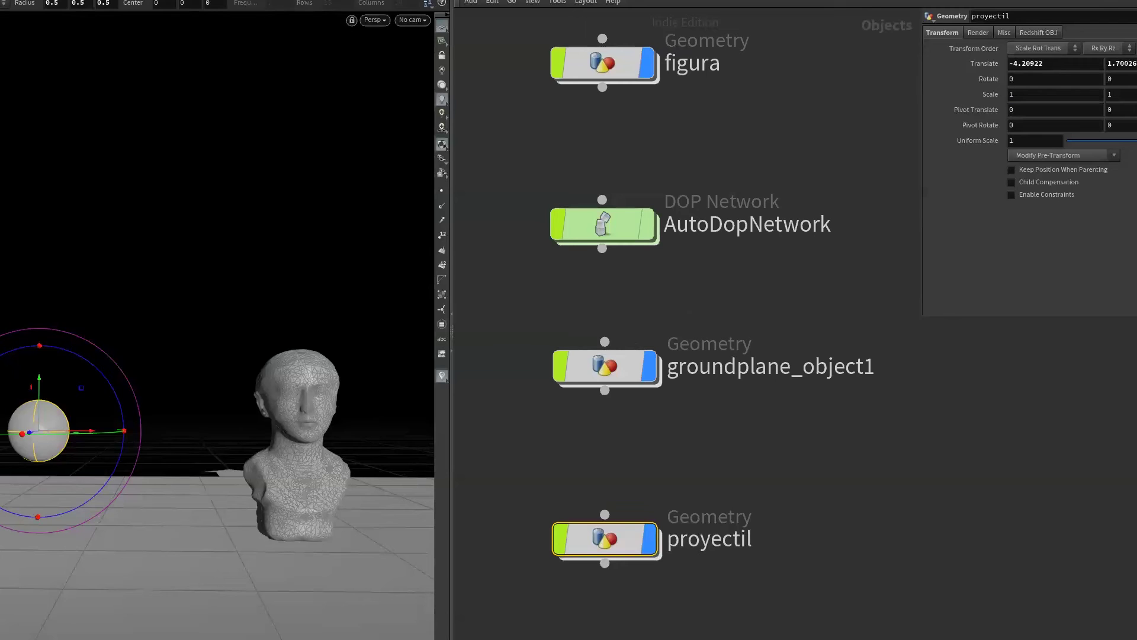
{"action": "key", "text": "Escape"}
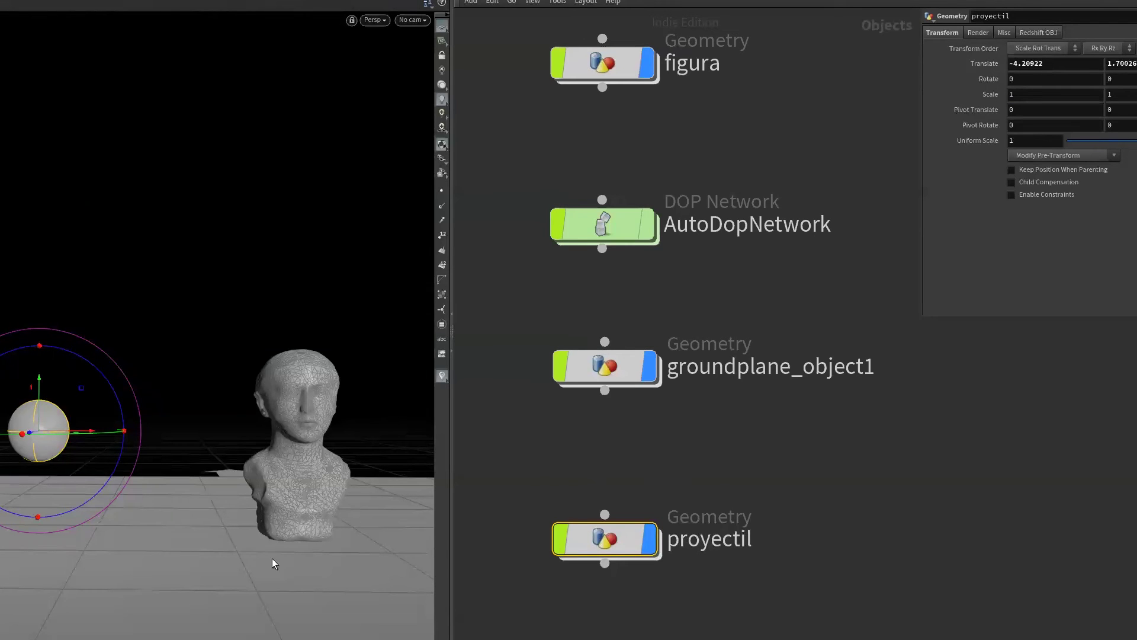
{"action": "scroll", "coordinate": [592, 464], "scroll_direction": "up", "scroll_amount": 3}
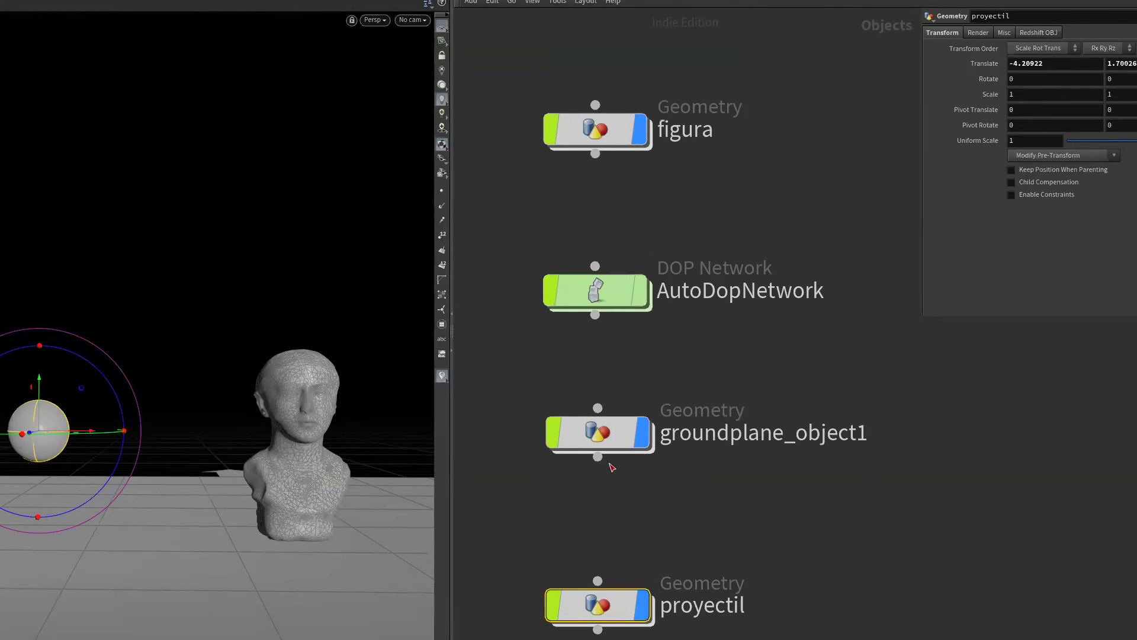
- Inside AutoDopNetwork, separate the overlapping figura and proyectil nodes and shift rigidbodysolver1
{"action": "double_click", "coordinate": [606, 291]}
{"action": "mouse_move", "coordinate": [673, 252]}
{"action": "left_mouse_down"}
{"action": "mouse_move", "coordinate": [590, 235]}
{"action": "mouse_move", "coordinate": [756, 228]}
{"action": "left_mouse_up"}
{"action": "scroll", "coordinate": [747, 288], "scroll_direction": "up", "scroll_amount": 2}
{"action": "left_click_drag", "start_coordinate": [669, 382], "coordinate": [667, 384]}
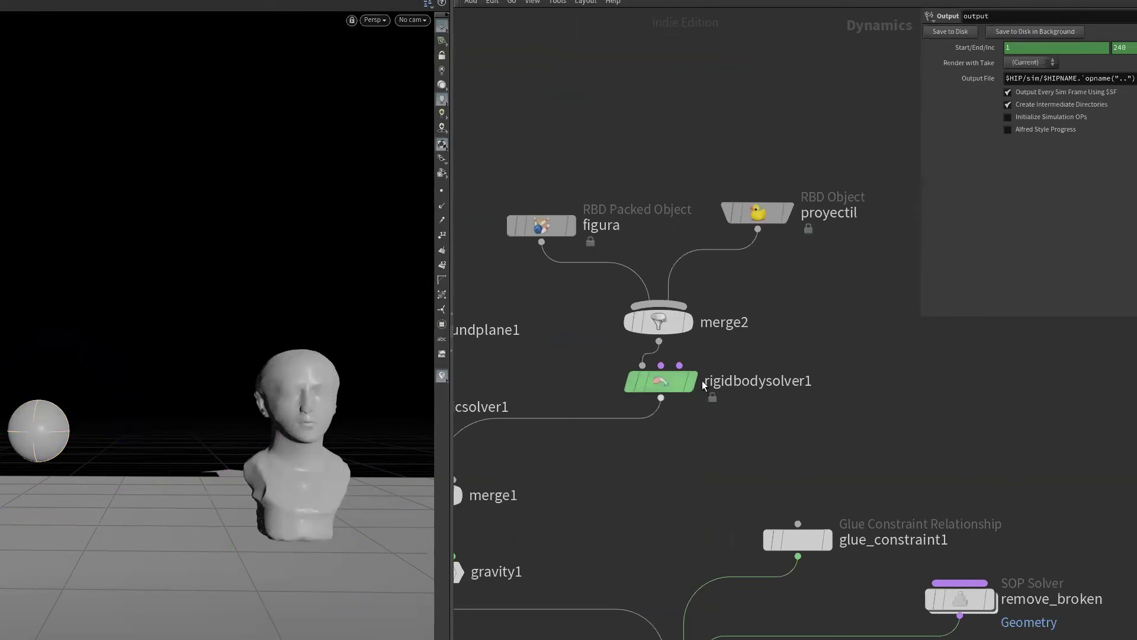
{"action": "left_click_drag", "start_coordinate": [760, 214], "coordinate": [747, 232]}
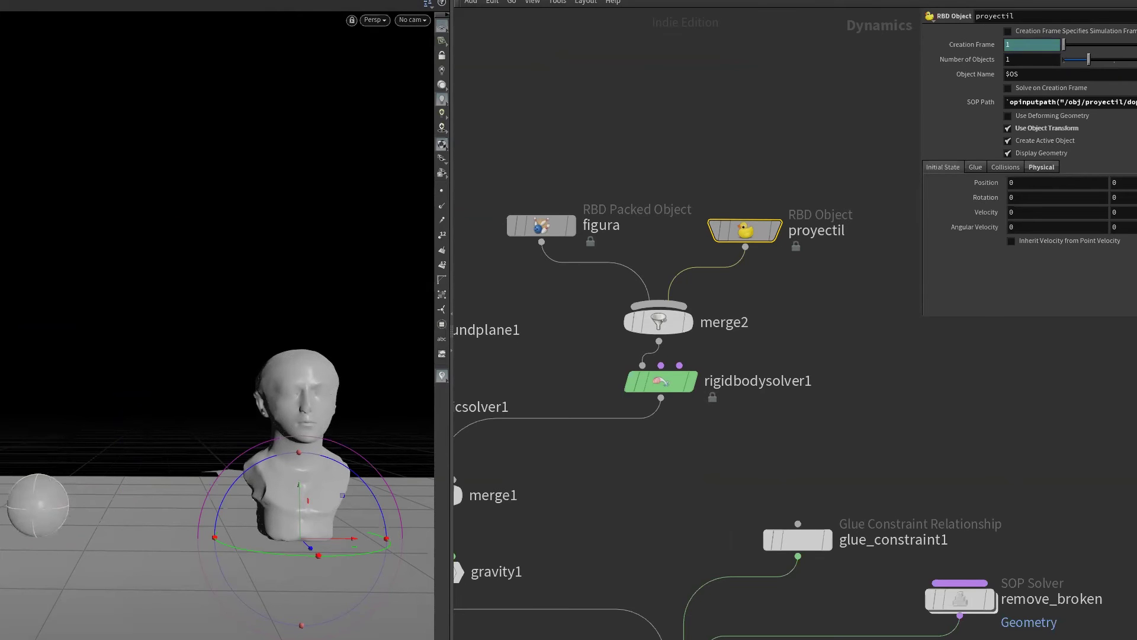
- Scroll proyectil's parameters to the Physical tab's Velocity X field to edit it
{"action": "scroll", "coordinate": [652, 474], "scroll_direction": "down", "scroll_amount": 5}
{"action": "scroll", "coordinate": [637, 445], "scroll_direction": "left", "scroll_amount": 4}
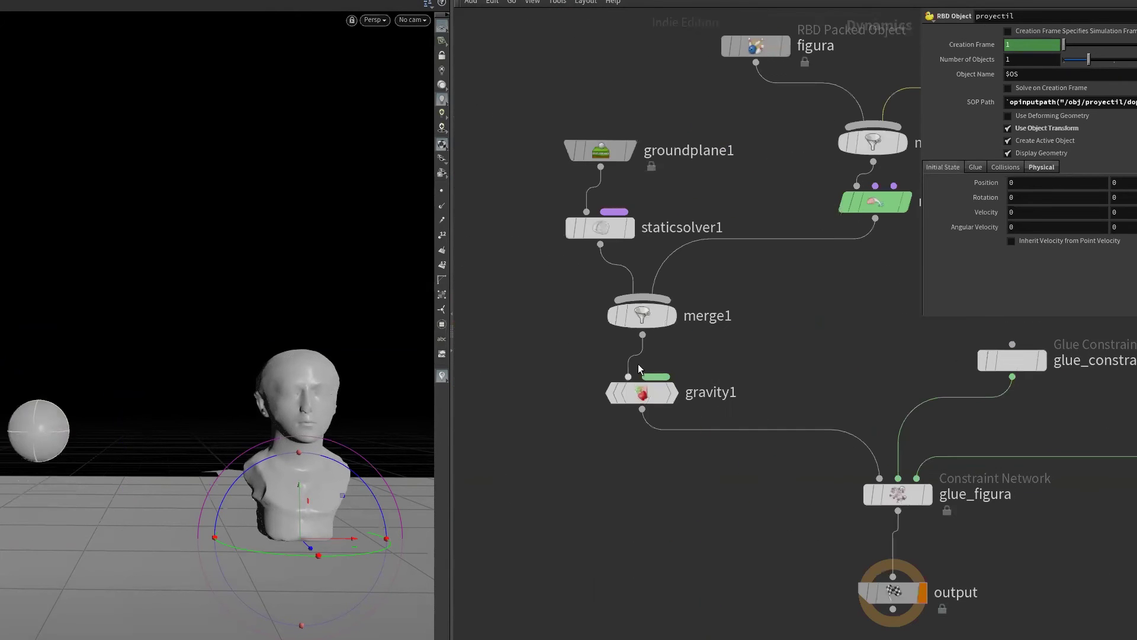
{"action": "scroll", "coordinate": [664, 367], "scroll_direction": "up", "scroll_amount": 4}
{"action": "scroll", "coordinate": [664, 367], "scroll_direction": "right", "scroll_amount": 4}
{"action": "scroll", "coordinate": [704, 324], "scroll_direction": "up", "scroll_amount": 2}
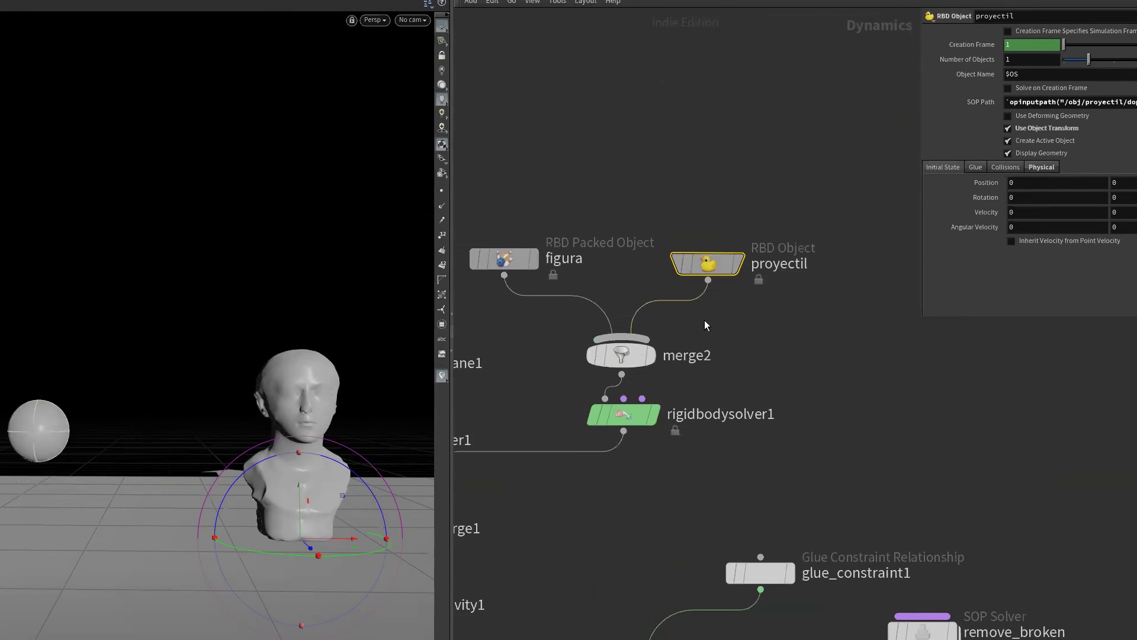
{"action": "scroll", "coordinate": [747, 287], "scroll_direction": "up", "scroll_amount": 3}
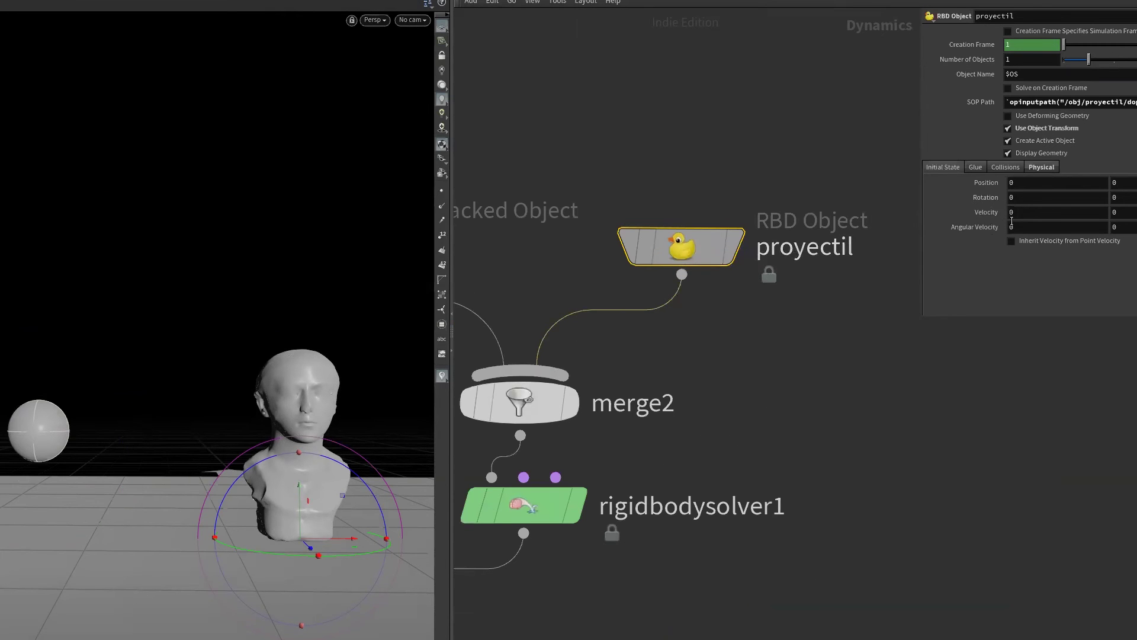
{"action": "left_click", "coordinate": [1029, 215]}
{"action": "type", "text": "30"}
- Set proyectil's X velocity to 30 and play the simulation to watch the impact
{"action": "key", "text": "Return"}
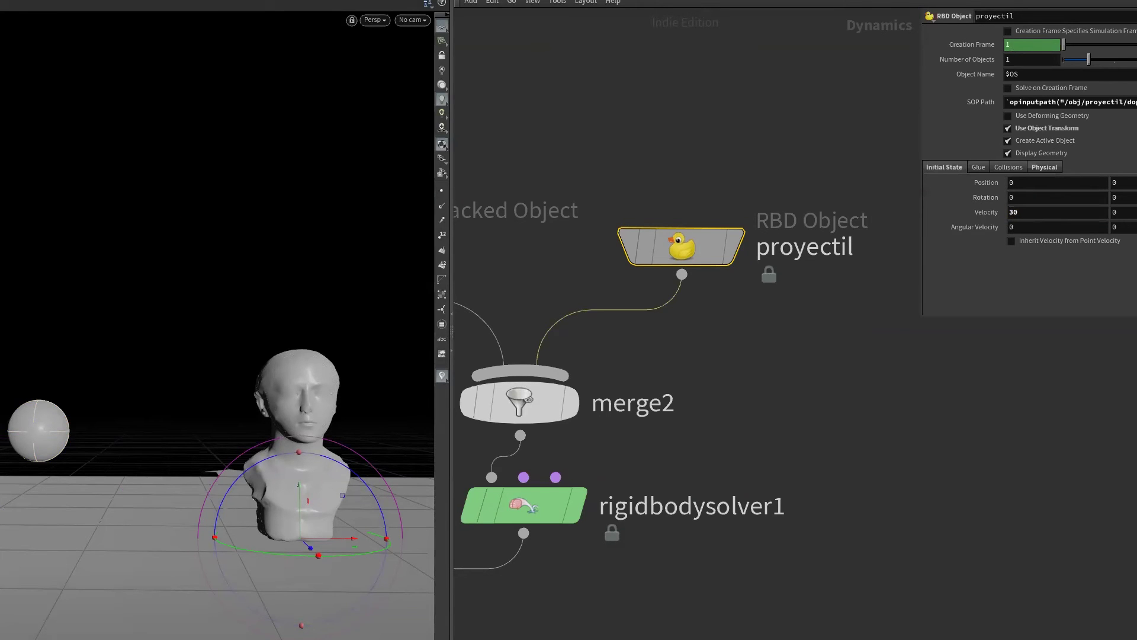
{"action": "key", "text": "Up"}
{"action": "middle_click_drag", "start_coordinate": [296, 414], "coordinate": [202, 415]}
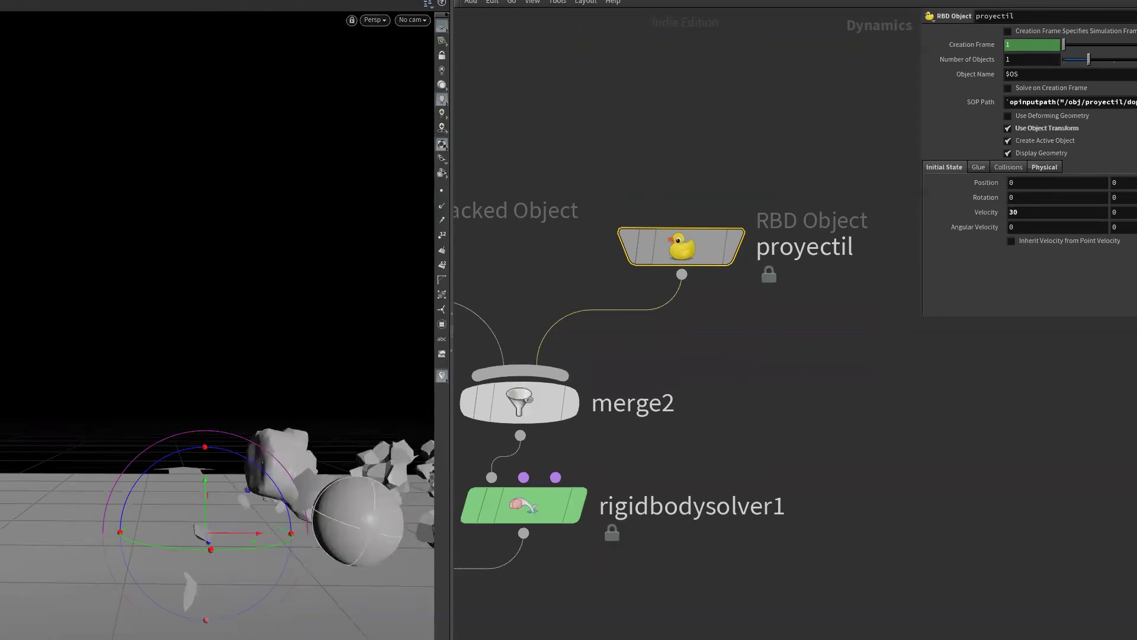
{"action": "middle_click_drag", "start_coordinate": [266, 355], "coordinate": [128, 355]}
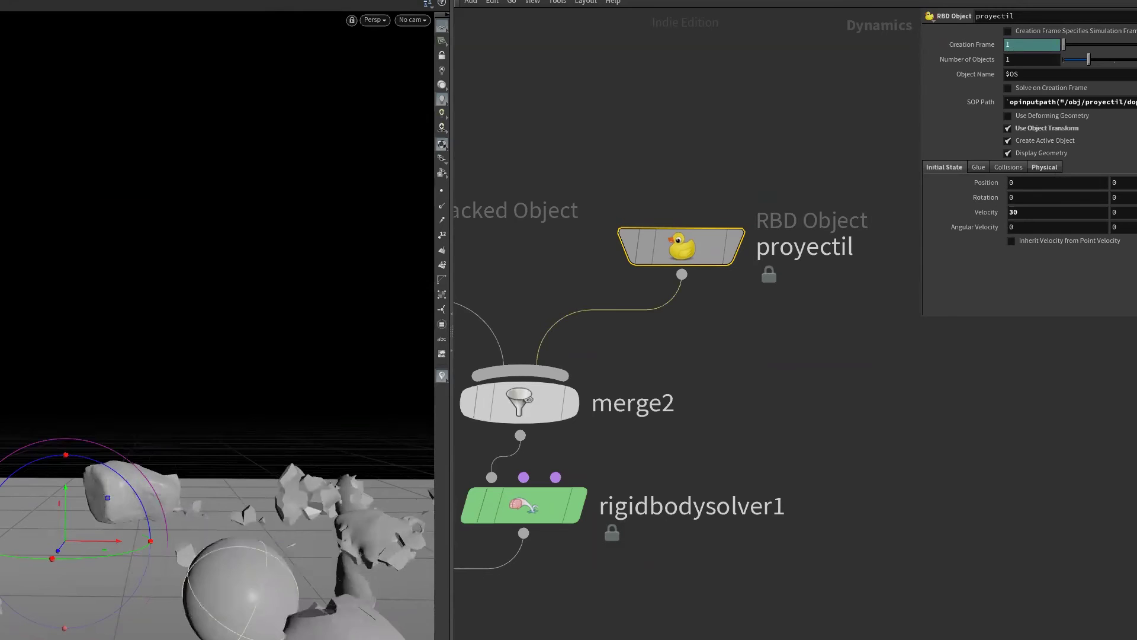
- Rewind to the intact bust and zoom the network view out
{"action": "mouse_move", "coordinate": [216, 598]}
{"action": "left_mouse_down", "text": "alt"}
{"action": "mouse_move", "coordinate": [211, 619]}
{"action": "mouse_move", "coordinate": [89, 632]}
{"action": "left_mouse_up", "text": "alt"}
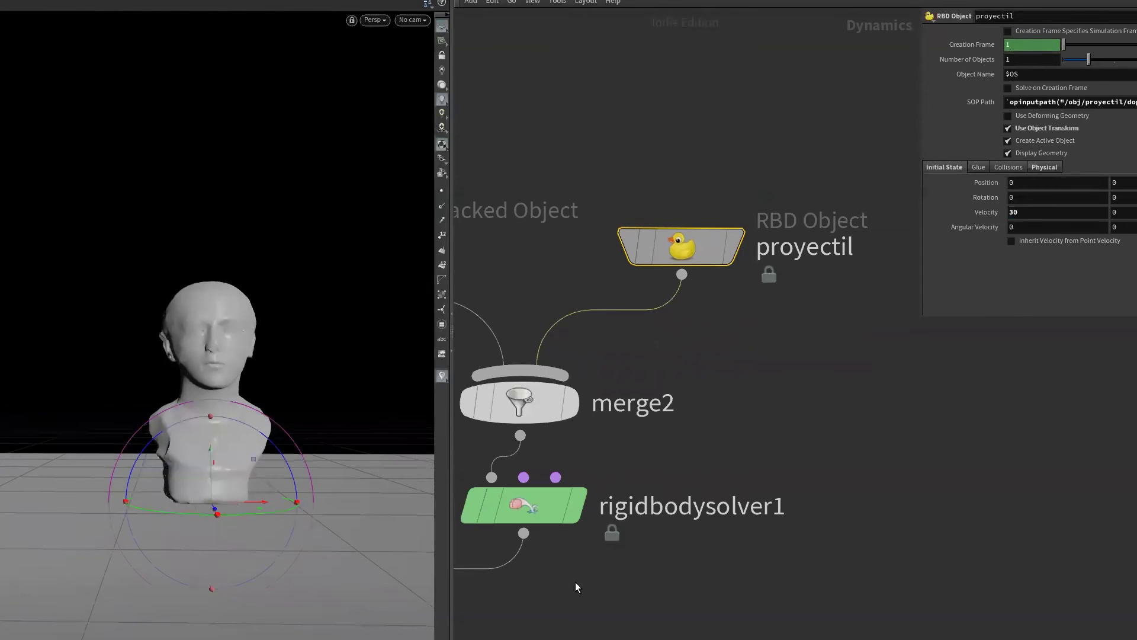
{"action": "scroll", "coordinate": [627, 533], "scroll_direction": "down", "scroll_amount": 3}
{"action": "scroll", "coordinate": [758, 471], "scroll_direction": "down", "scroll_amount": 3}
{"action": "scroll", "coordinate": [681, 465], "scroll_direction": "up", "scroll_amount": 3}
{"action": "scroll", "coordinate": [684, 450], "scroll_direction": "up", "scroll_amount": 1}
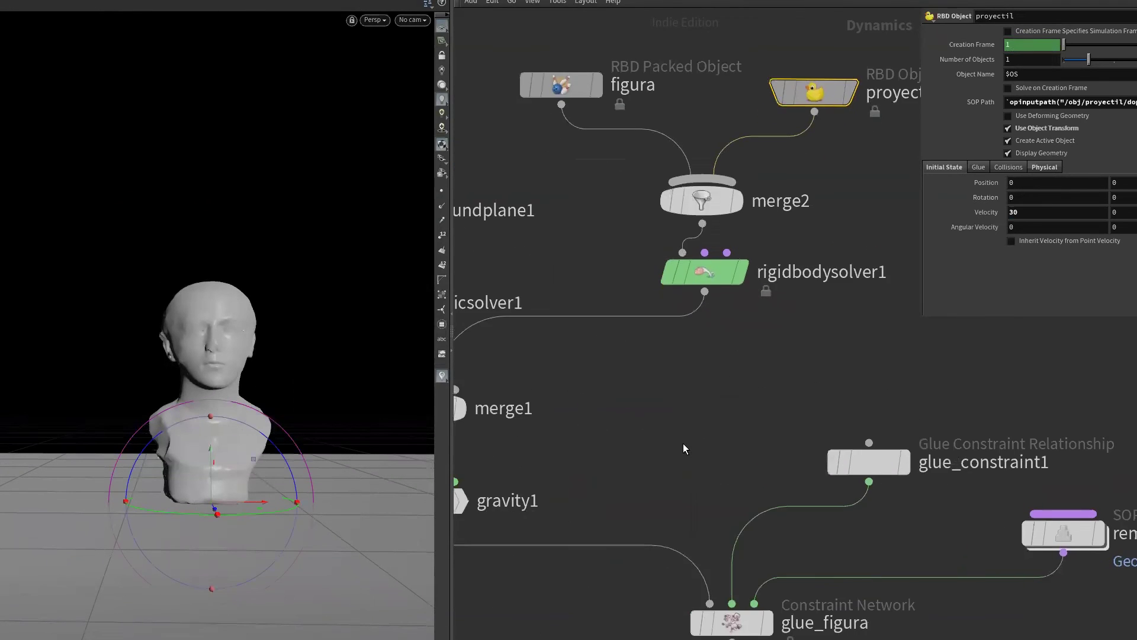
- At /obj, turn off proyectil's display flag, nudge AutoDopNetwork, and enter the figura network
{"action": "key", "text": "u"}
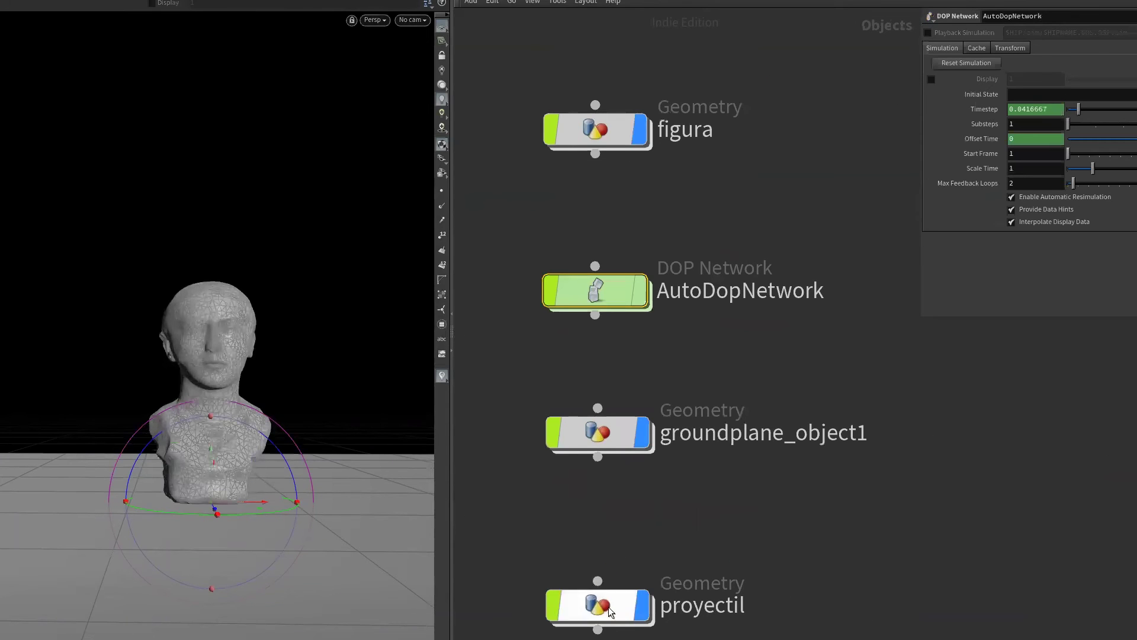
{"action": "mouse_move", "coordinate": [596, 605]}
{"action": "left_click", "coordinate": [643, 607]}
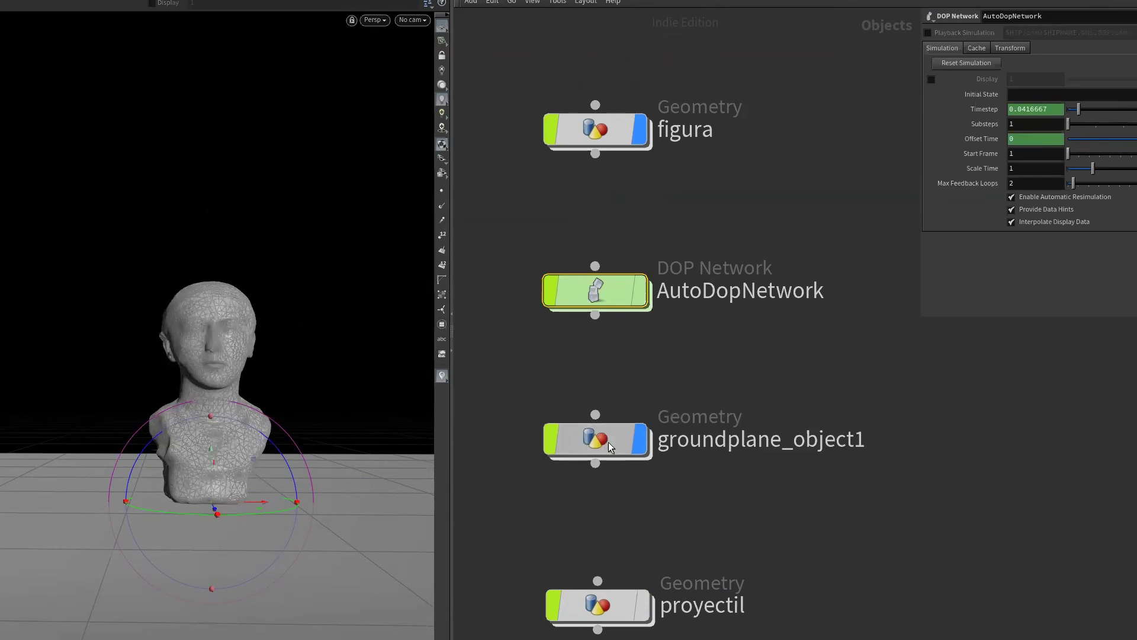
{"action": "middle_click_drag", "start_coordinate": [622, 525], "coordinate": [613, 601]}
{"action": "left_click_drag", "start_coordinate": [584, 360], "coordinate": [577, 368]}
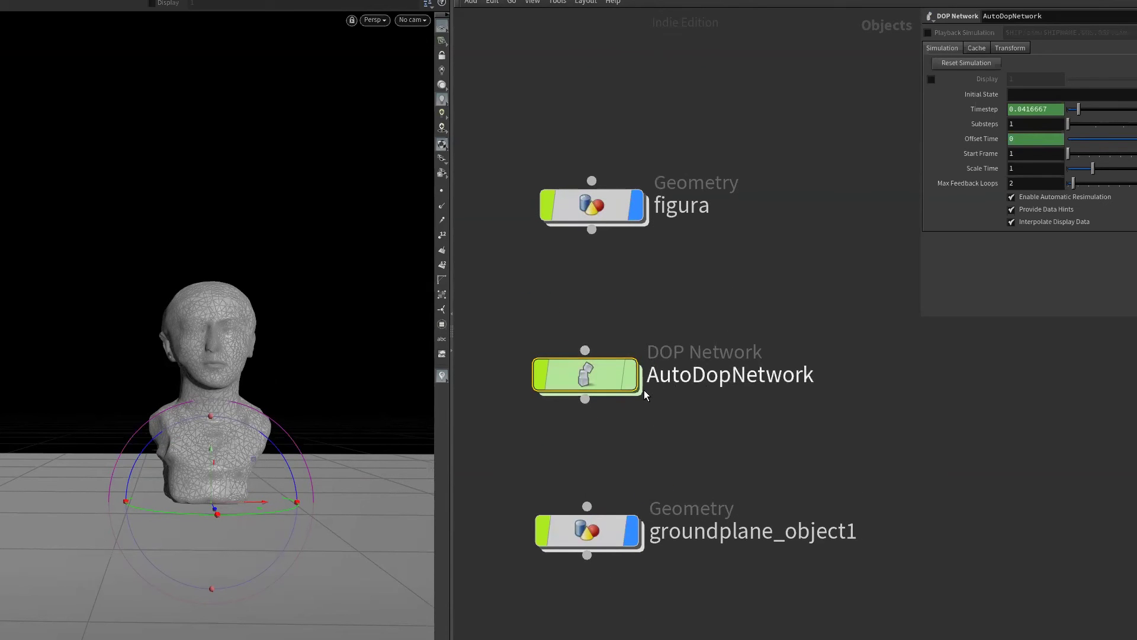
{"action": "double_click", "coordinate": [609, 207]}
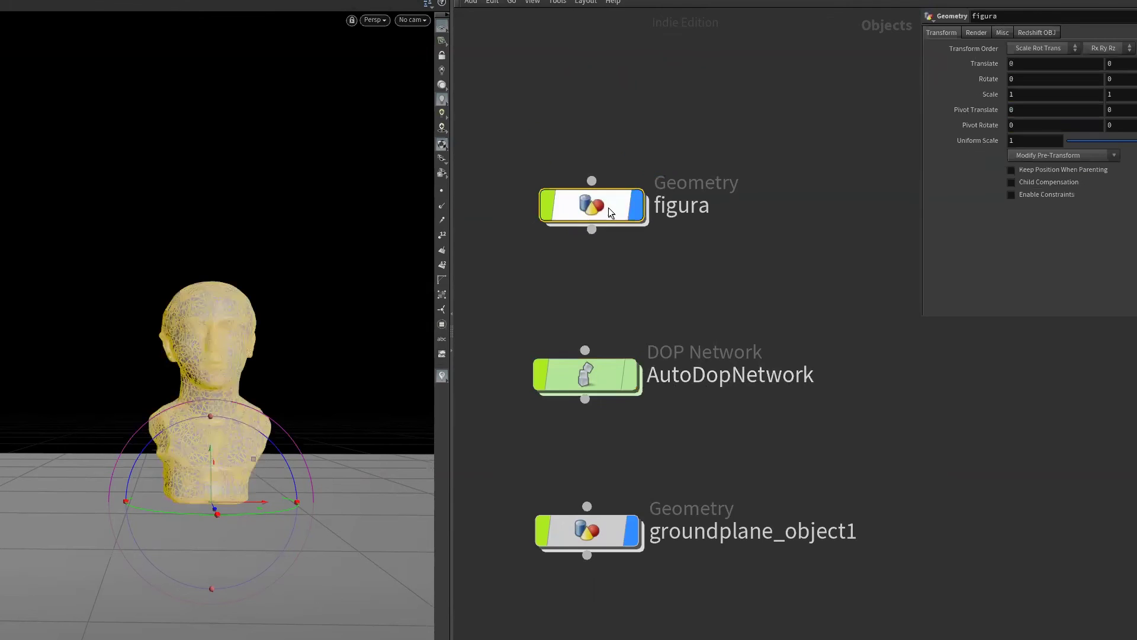
- Auto-layout figura's nodes, moving transform_hires down-left with fetch_transforms above it
{"action": "key", "text": "l"}
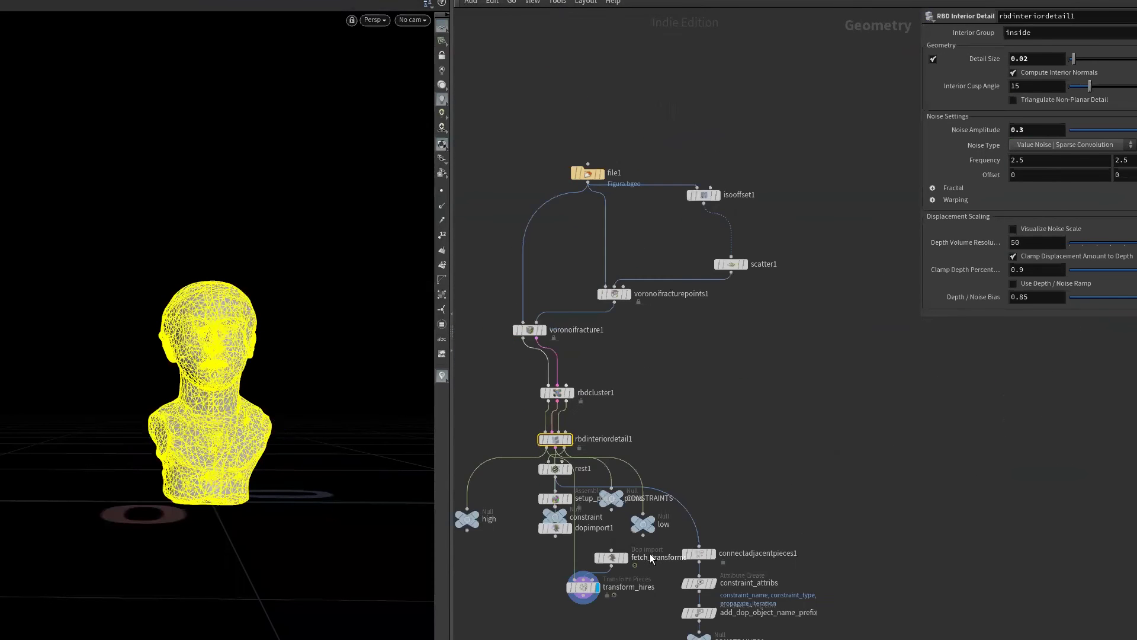
{"action": "scroll", "coordinate": [649, 553], "scroll_direction": "up", "scroll_amount": 3}
{"action": "scroll", "coordinate": [748, 520], "scroll_direction": "up", "scroll_amount": 2}
{"action": "left_click_drag", "start_coordinate": [704, 553], "coordinate": [540, 635]}
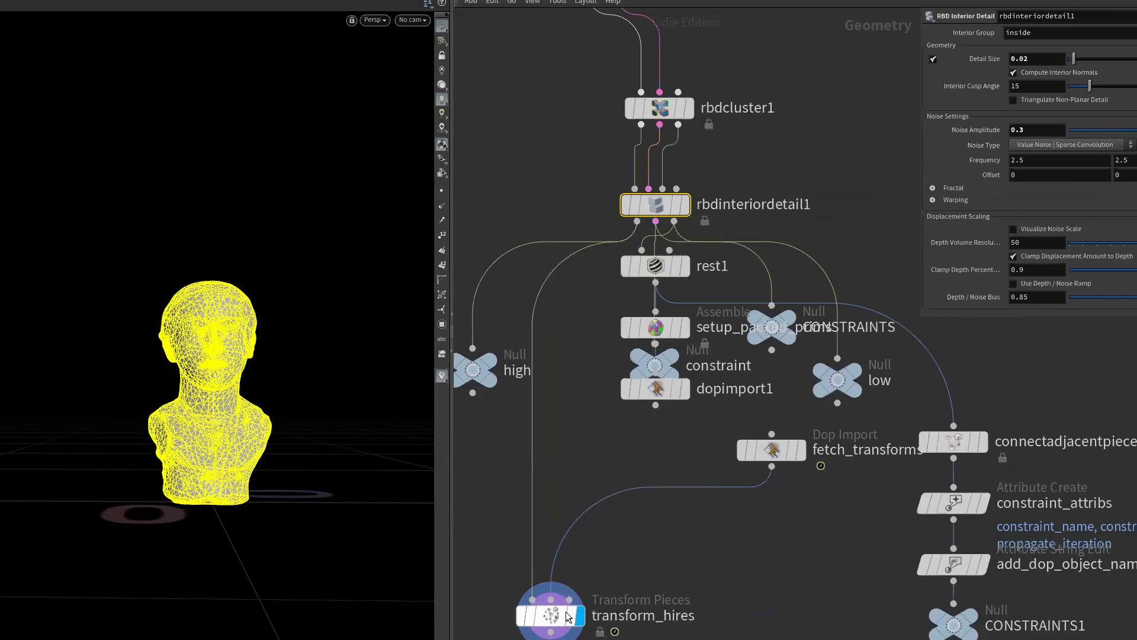
{"action": "middle_click_drag", "start_coordinate": [540, 635], "coordinate": [823, 578]}
{"action": "left_click_drag", "start_coordinate": [823, 577], "coordinate": [658, 569]}
{"action": "middle_click_drag", "start_coordinate": [795, 564], "coordinate": [767, 573]}
{"action": "left_click_drag", "start_coordinate": [991, 423], "coordinate": [584, 424]}
{"action": "left_click_drag", "start_coordinate": [500, 582], "coordinate": [473, 563]}
{"action": "scroll", "coordinate": [713, 525], "scroll_direction": "down", "scroll_amount": 2}
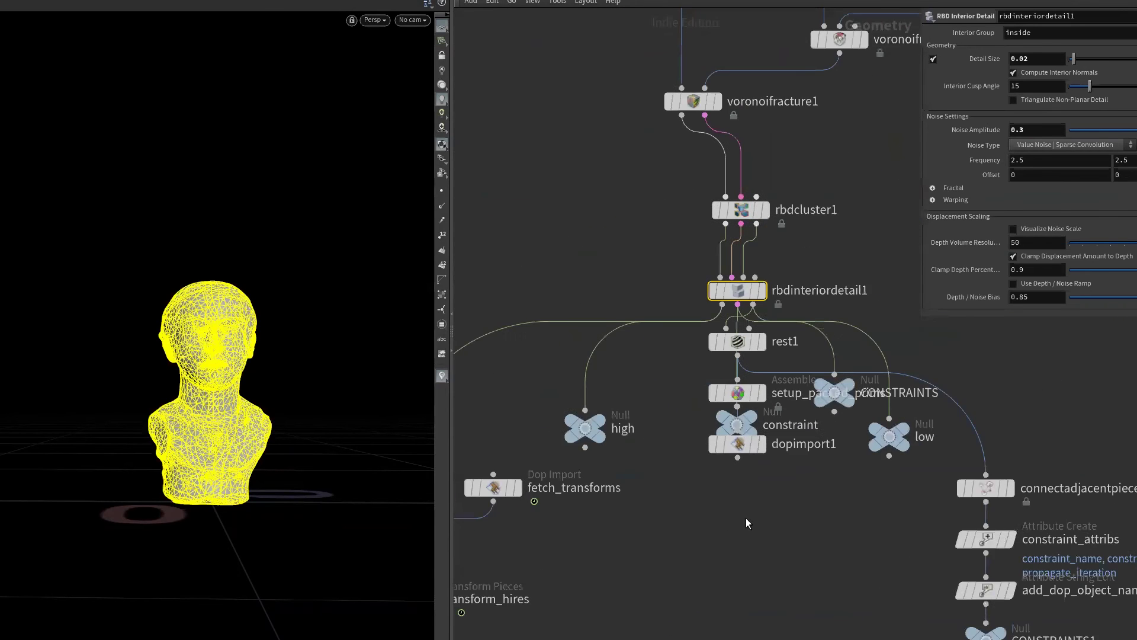
{"action": "scroll", "coordinate": [745, 518], "scroll_direction": "up", "scroll_amount": 2}
- Reposition the constraint null, setup_packed_prims and dopimport1, and lower the CONSTRAINTS and low nulls
{"action": "mouse_move", "coordinate": [726, 445]}
{"action": "left_mouse_down"}
{"action": "mouse_move", "coordinate": [656, 586]}
{"action": "mouse_move", "coordinate": [629, 569]}
{"action": "left_mouse_up"}
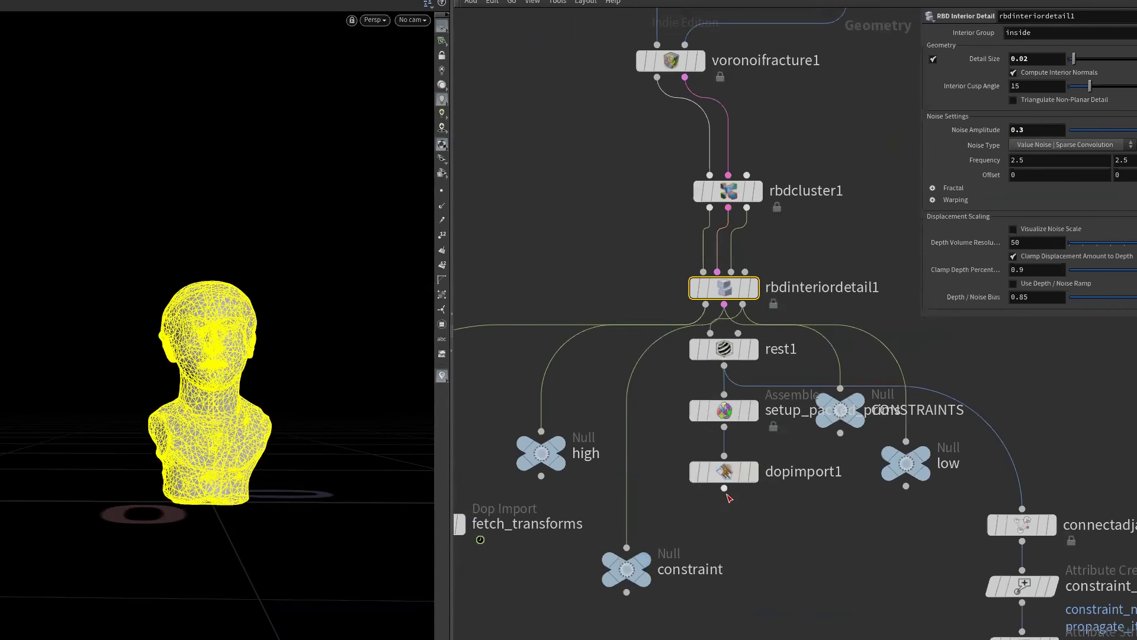
{"action": "left_click_drag", "start_coordinate": [724, 474], "coordinate": [716, 528]}
{"action": "left_click_drag", "start_coordinate": [724, 412], "coordinate": [706, 452]}
{"action": "middle_click_drag", "start_coordinate": [841, 545], "coordinate": [776, 409]}
{"action": "scroll", "coordinate": [775, 408], "scroll_direction": "down", "scroll_amount": 2}
{"action": "left_click_drag", "start_coordinate": [1040, 599], "coordinate": [901, 383]}
{"action": "scroll", "coordinate": [800, 321], "scroll_direction": "up", "scroll_amount": 1}
{"action": "left_click_drag", "start_coordinate": [799, 322], "coordinate": [783, 389]}
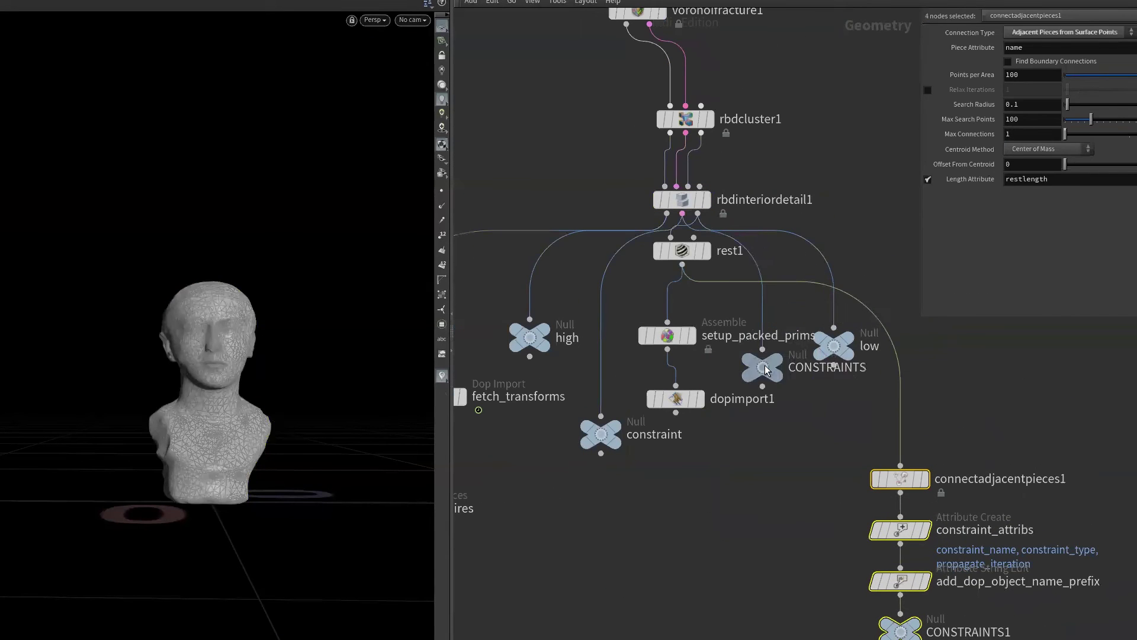
{"action": "left_click_drag", "start_coordinate": [834, 346], "coordinate": [827, 438]}
- Move the constraint null further down and nudge transform_hires slightly lower
{"action": "middle_click_drag", "start_coordinate": [741, 501], "coordinate": [770, 454]}
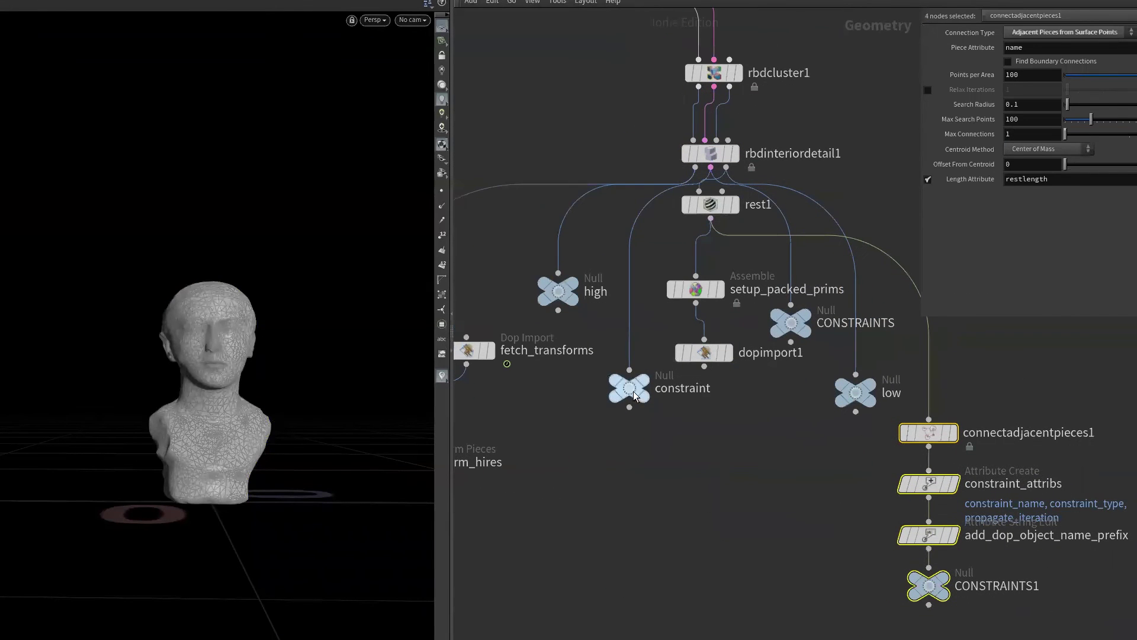
{"action": "left_click_drag", "start_coordinate": [633, 391], "coordinate": [616, 465]}
{"action": "scroll", "coordinate": [677, 435], "scroll_direction": "down", "scroll_amount": 1}
{"action": "middle_click_drag", "start_coordinate": [483, 477], "coordinate": [594, 481]}
{"action": "left_click_drag", "start_coordinate": [596, 484], "coordinate": [592, 498]}
{"action": "middle_click_drag", "start_coordinate": [651, 488], "coordinate": [567, 508]}
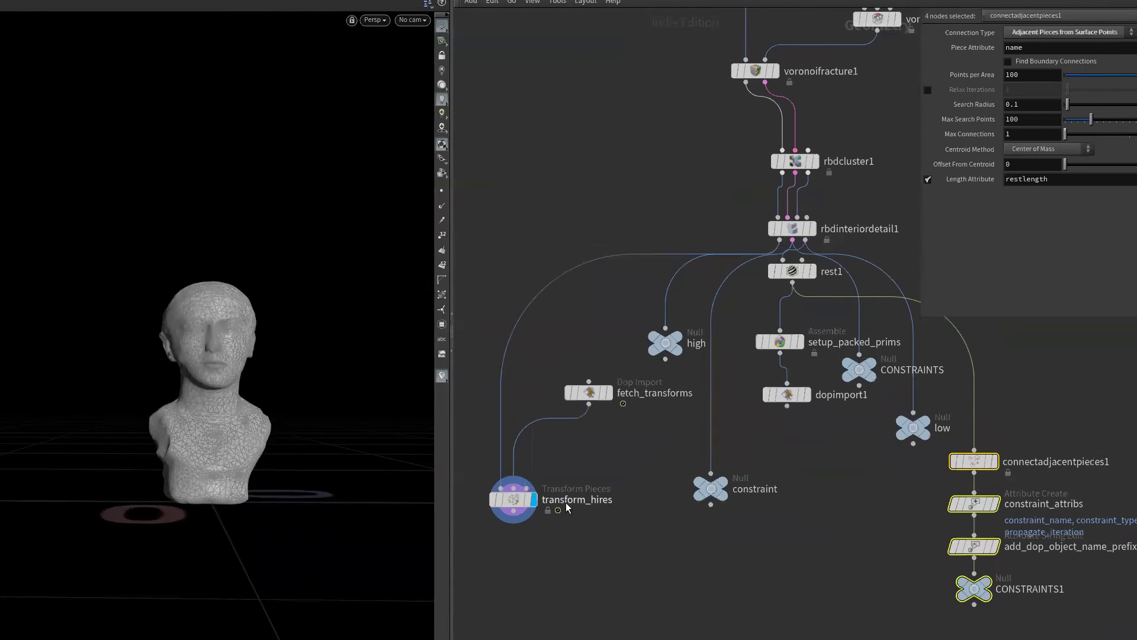
{"action": "scroll", "coordinate": [593, 462], "scroll_direction": "up", "scroll_amount": 3}
{"action": "scroll", "coordinate": [616, 415], "scroll_direction": "up", "scroll_amount": 3}
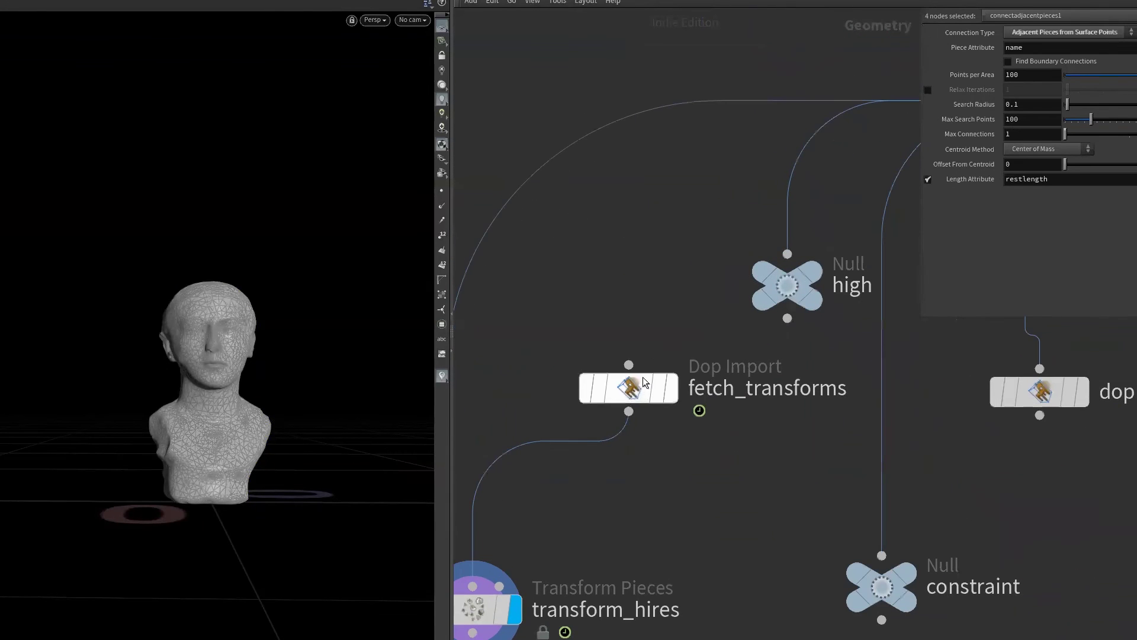
- Inspect the parameters of fetch_transforms and transform_hires
{"action": "left_click", "coordinate": [629, 385]}
{"action": "scroll", "coordinate": [631, 385], "scroll_direction": "up", "scroll_amount": 2}
{"action": "middle_click_drag", "start_coordinate": [640, 451], "coordinate": [652, 468]}
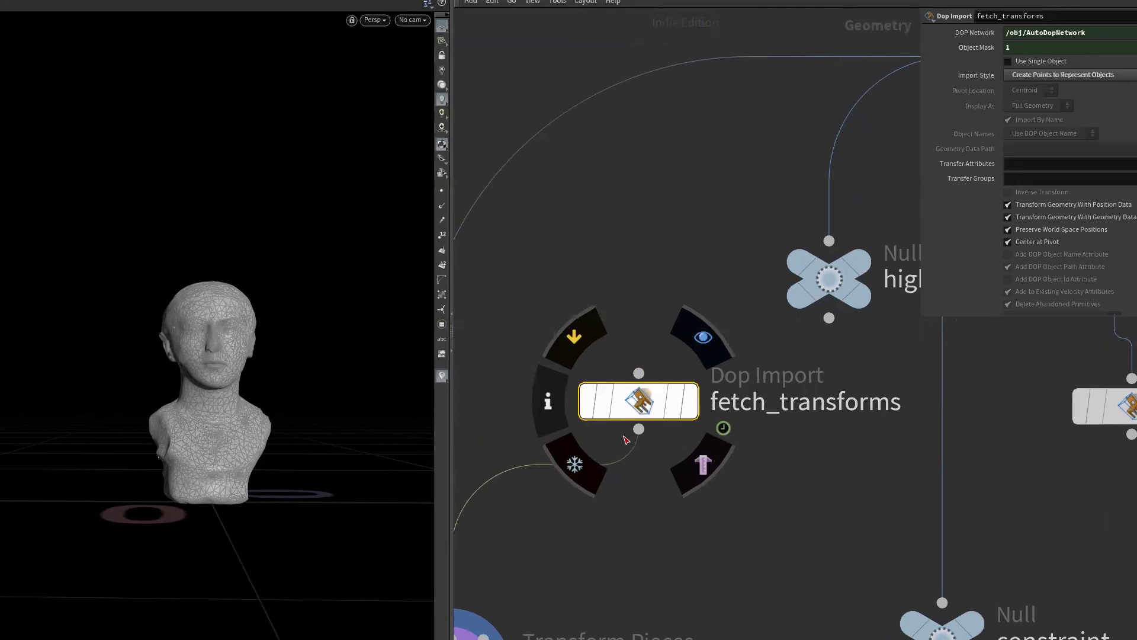
{"action": "scroll", "coordinate": [652, 441], "scroll_direction": "down", "scroll_amount": 1}
{"action": "middle_click_drag", "start_coordinate": [685, 444], "coordinate": [751, 363]}
{"action": "left_click", "coordinate": [622, 540]}
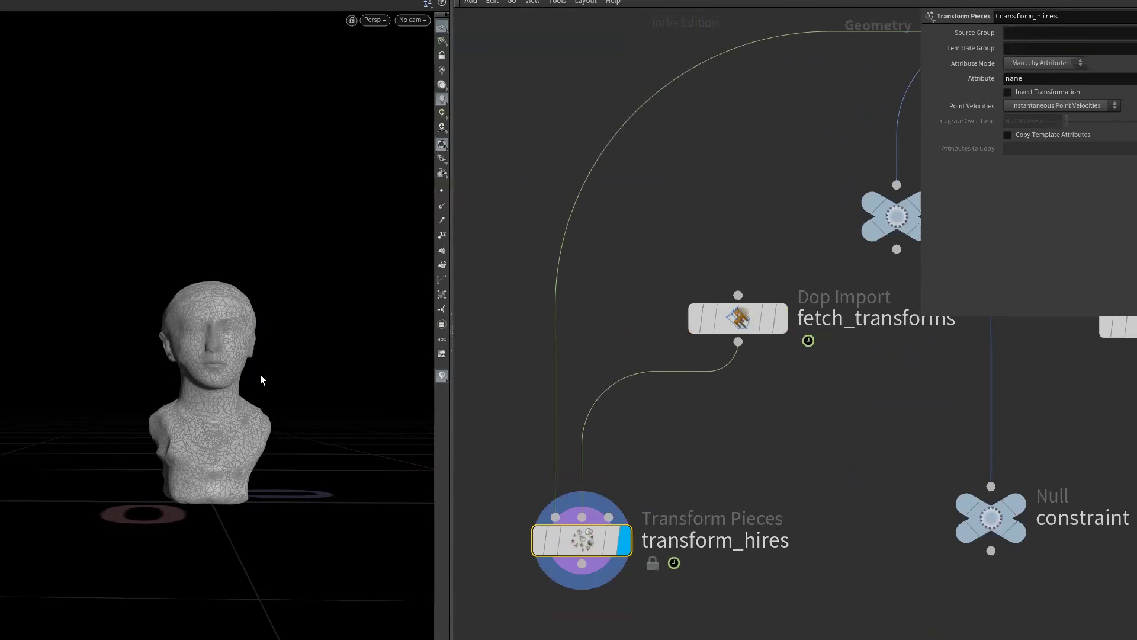
{"action": "scroll", "coordinate": [752, 439], "scroll_direction": "down", "scroll_amount": 2}
- Shift the high null left, lower the rest1 chain, and reposition the constraint null
{"action": "middle_click_drag", "start_coordinate": [963, 196], "coordinate": [817, 322]}
{"action": "left_click_drag", "start_coordinate": [681, 417], "coordinate": [519, 398]}
{"action": "scroll", "coordinate": [553, 399], "scroll_direction": "down", "scroll_amount": 2}
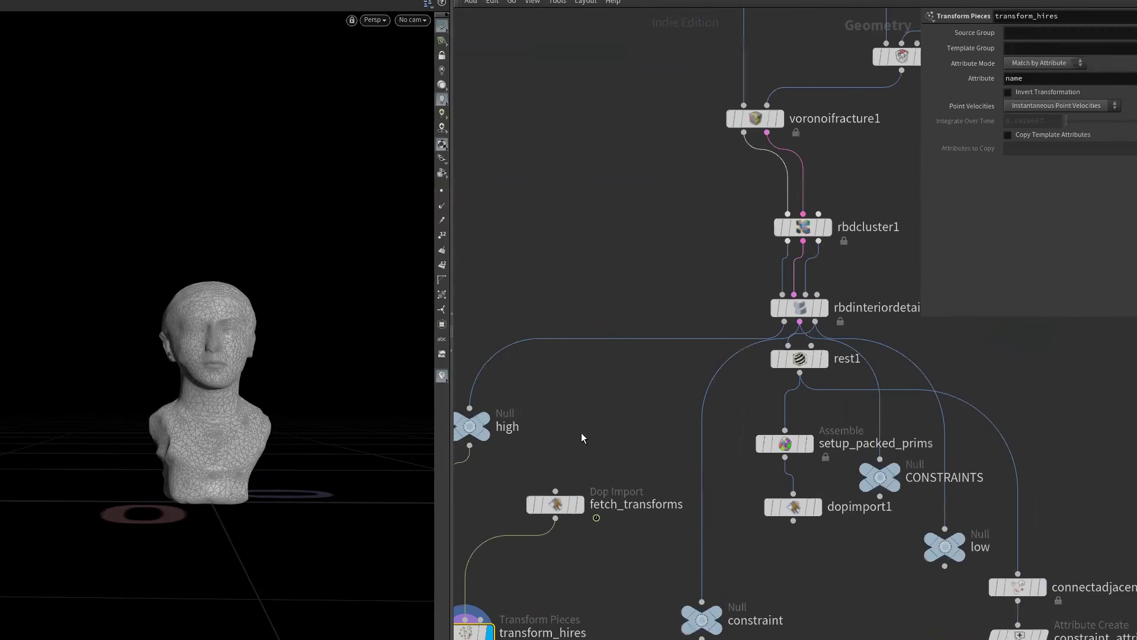
{"action": "mouse_move", "coordinate": [678, 520]}
{"action": "left_mouse_down"}
{"action": "mouse_move", "coordinate": [539, 505]}
{"action": "mouse_move", "coordinate": [639, 339]}
{"action": "mouse_move", "coordinate": [630, 329]}
{"action": "left_mouse_up"}
{"action": "mouse_move", "coordinate": [778, 265]}
{"action": "left_mouse_down"}
{"action": "mouse_move", "coordinate": [775, 408]}
{"action": "mouse_move", "coordinate": [721, 544]}
{"action": "left_mouse_up"}
{"action": "left_click_drag", "start_coordinate": [858, 377], "coordinate": [817, 403]}
{"action": "mouse_move", "coordinate": [632, 334]}
{"action": "left_mouse_down"}
{"action": "mouse_move", "coordinate": [610, 341]}
{"action": "mouse_move", "coordinate": [748, 347]}
{"action": "left_mouse_up"}
- Delete the constraint null and place the low null between rbdinteriordetail1 and rest1
{"action": "left_click", "coordinate": [749, 347]}
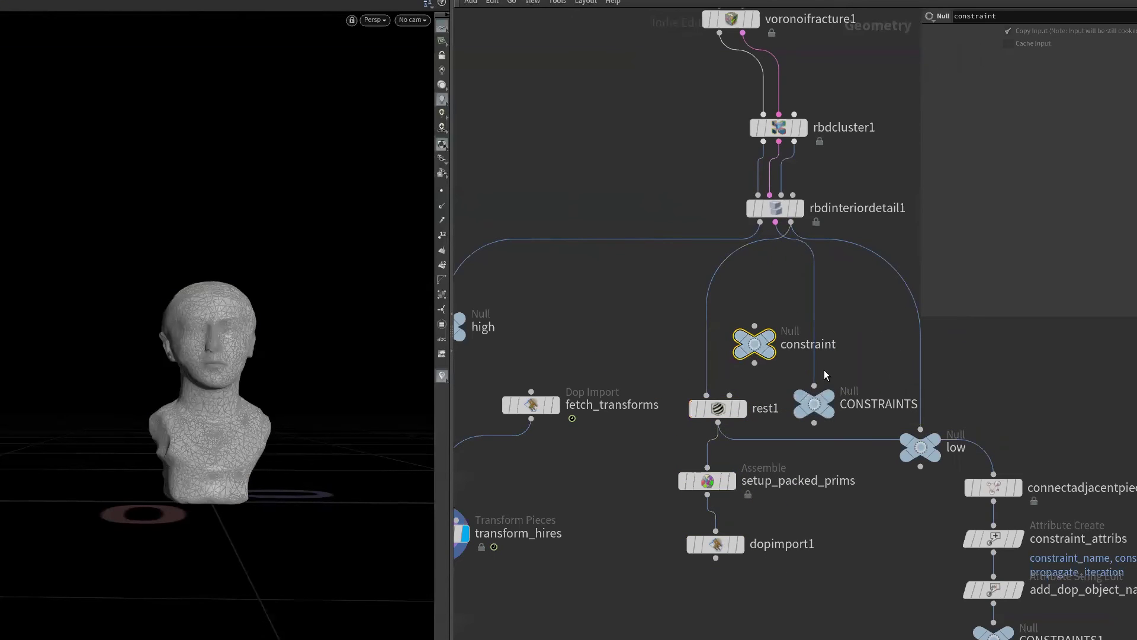
{"action": "key", "text": "Delete"}
{"action": "middle_click_drag", "start_coordinate": [915, 487], "coordinate": [848, 469]}
{"action": "mouse_move", "coordinate": [854, 430]}
{"action": "left_mouse_down"}
{"action": "mouse_move", "coordinate": [877, 375]}
{"action": "mouse_move", "coordinate": [871, 358]}
{"action": "left_mouse_up"}
{"action": "mouse_move", "coordinate": [862, 413]}
{"action": "middle_mouse_down"}
{"action": "mouse_move", "coordinate": [830, 440]}
{"action": "mouse_move", "coordinate": [844, 453]}
{"action": "middle_mouse_up"}
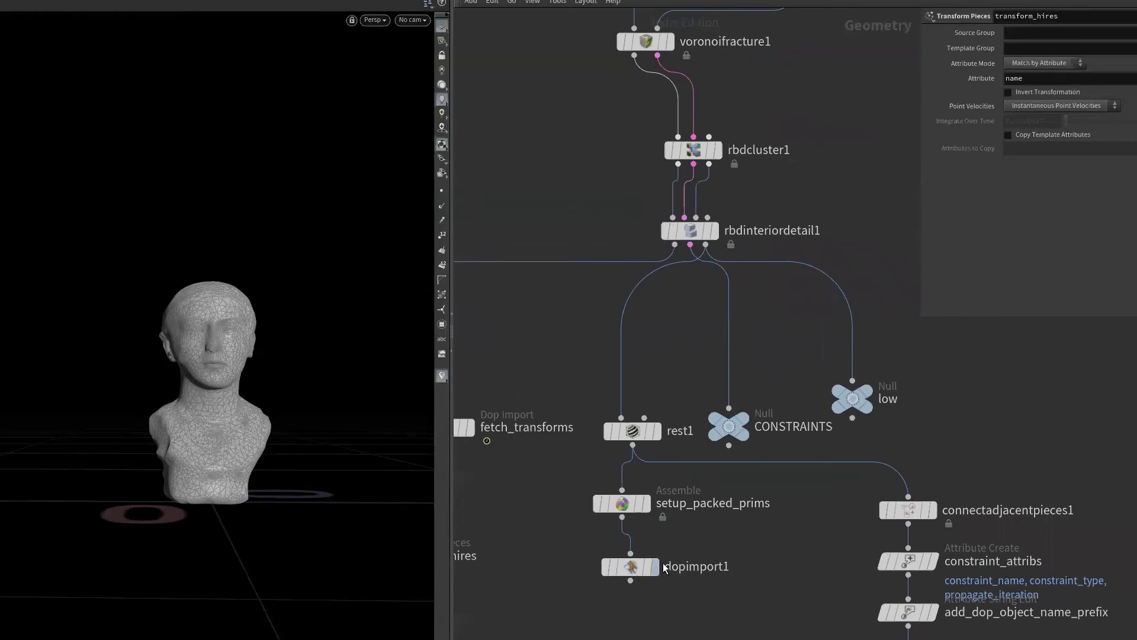
{"action": "mouse_move", "coordinate": [862, 406]}
{"action": "left_mouse_down"}
{"action": "mouse_move", "coordinate": [708, 414]}
{"action": "mouse_move", "coordinate": [624, 359]}
{"action": "left_mouse_up"}
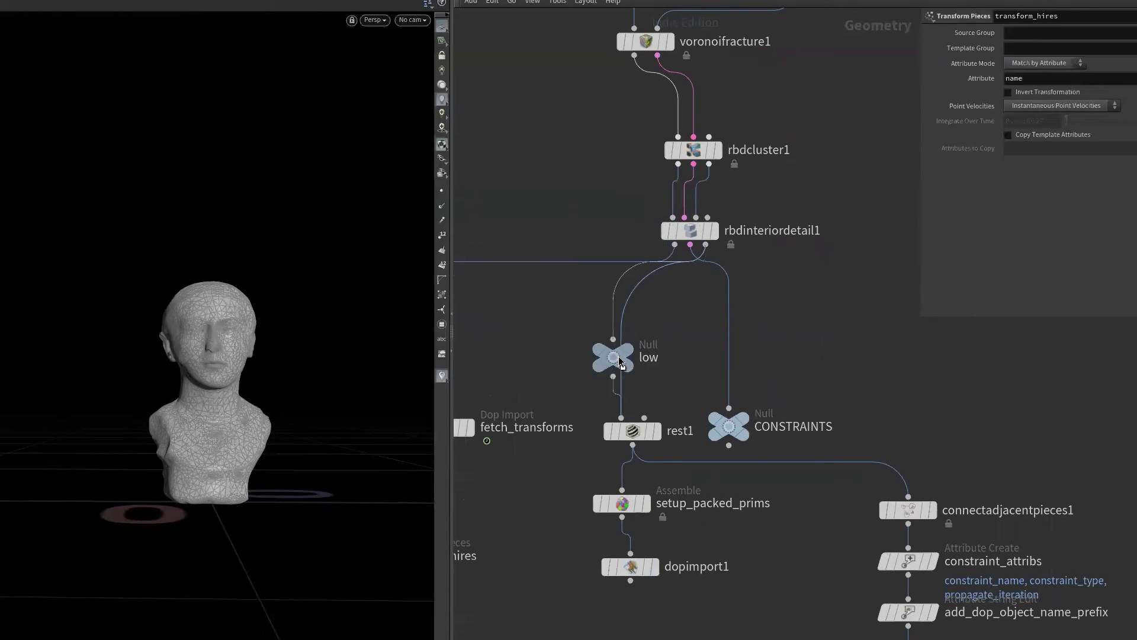
- Regroup the four constraint nodes, CONSTRAINTS null, rest1 chain and low null into tidier positions
{"action": "mouse_move", "coordinate": [664, 634]}
{"action": "middle_mouse_down"}
{"action": "mouse_move", "coordinate": [699, 593]}
{"action": "mouse_move", "coordinate": [771, 581]}
{"action": "middle_mouse_up"}
{"action": "scroll", "coordinate": [771, 581], "scroll_direction": "down", "scroll_amount": 1}
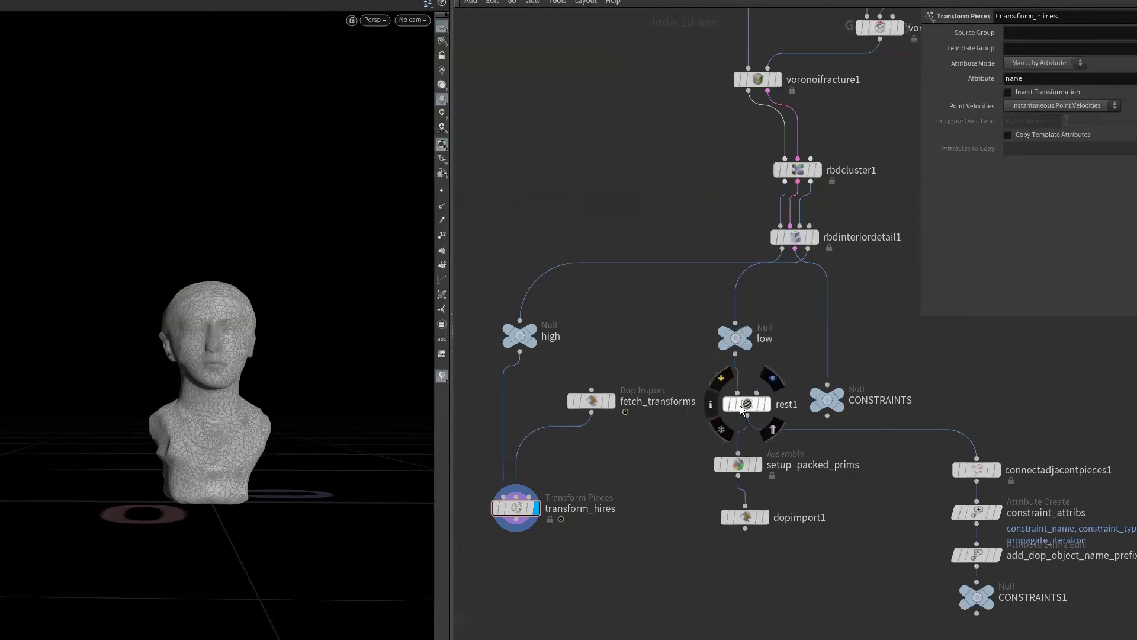
{"action": "mouse_move", "coordinate": [998, 588]}
{"action": "left_mouse_down"}
{"action": "mouse_move", "coordinate": [968, 473]}
{"action": "mouse_move", "coordinate": [938, 506]}
{"action": "left_mouse_up"}
{"action": "mouse_move", "coordinate": [854, 410]}
{"action": "left_mouse_down"}
{"action": "mouse_move", "coordinate": [829, 413]}
{"action": "mouse_move", "coordinate": [1055, 396]}
{"action": "left_mouse_up"}
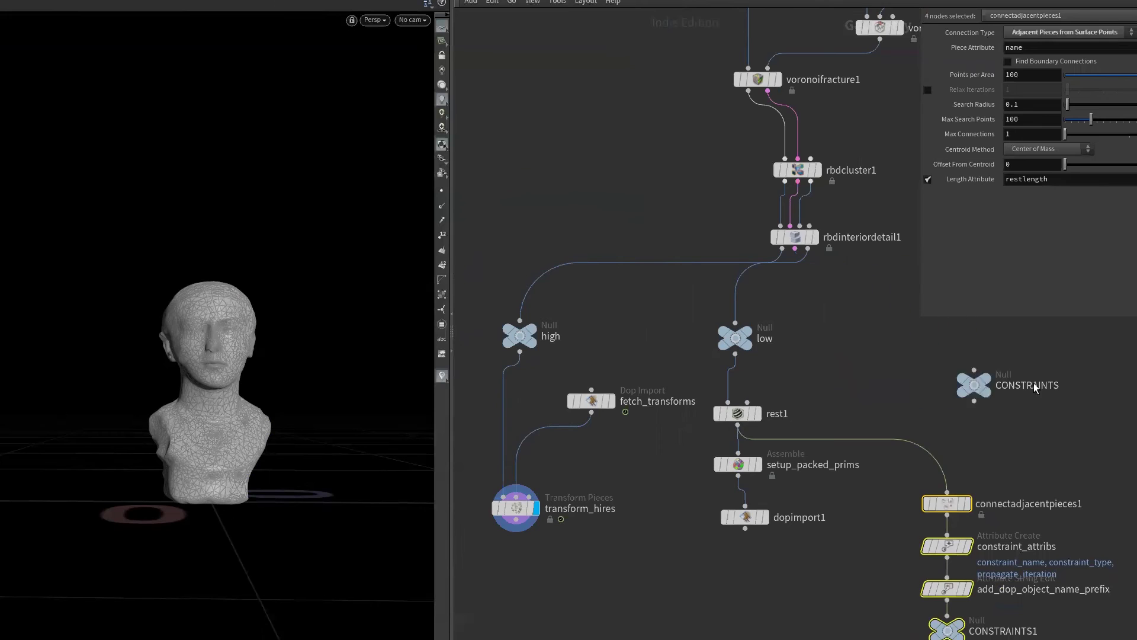
{"action": "left_click_drag", "start_coordinate": [781, 601], "coordinate": [669, 400]}
{"action": "left_click_drag", "start_coordinate": [723, 335], "coordinate": [854, 353]}
{"action": "left_click_drag", "start_coordinate": [740, 517], "coordinate": [766, 528]}
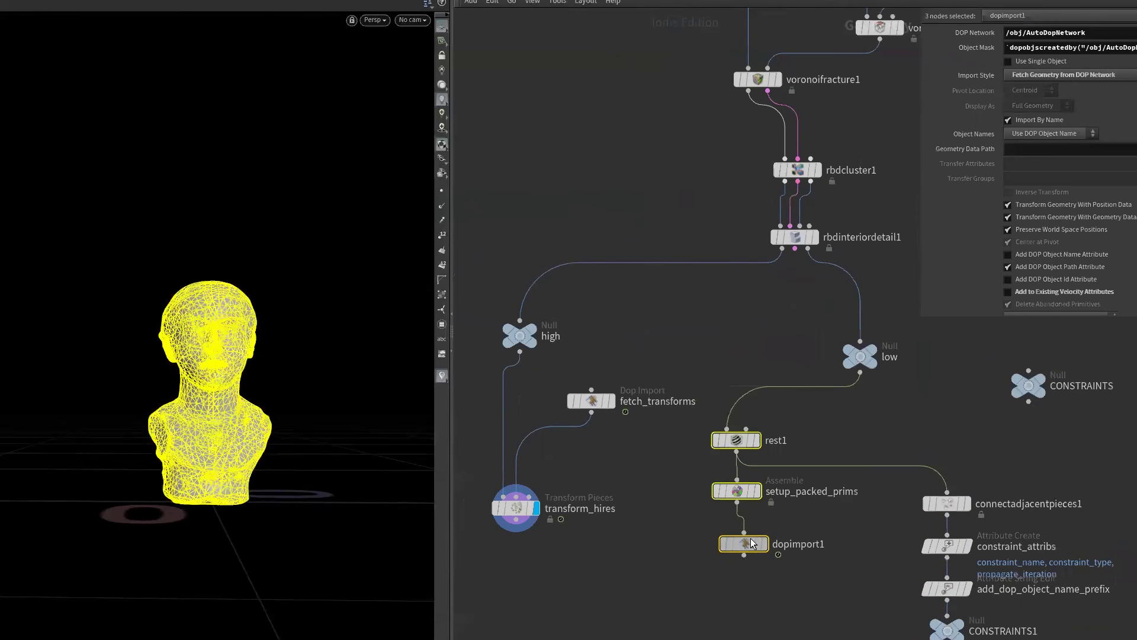
{"action": "left_click", "coordinate": [818, 255]}
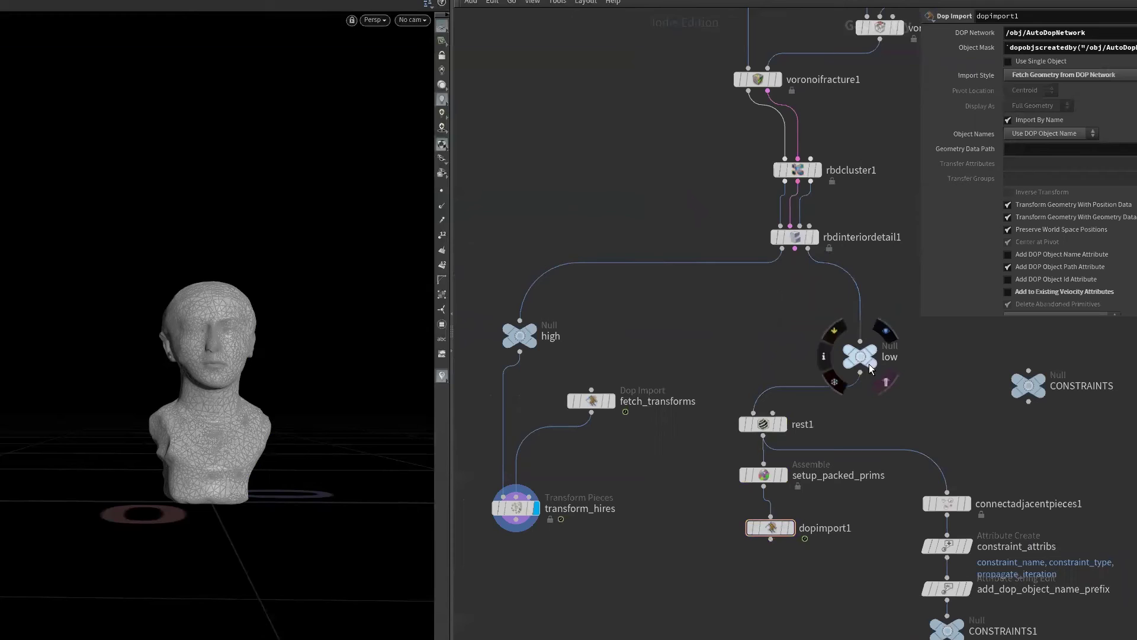
{"action": "middle_click_drag", "start_coordinate": [829, 616], "coordinate": [861, 612]}
- Wire transform_hires into the high null below it and move low beneath dopimport1
{"action": "left_click_drag", "start_coordinate": [545, 506], "coordinate": [524, 574]}
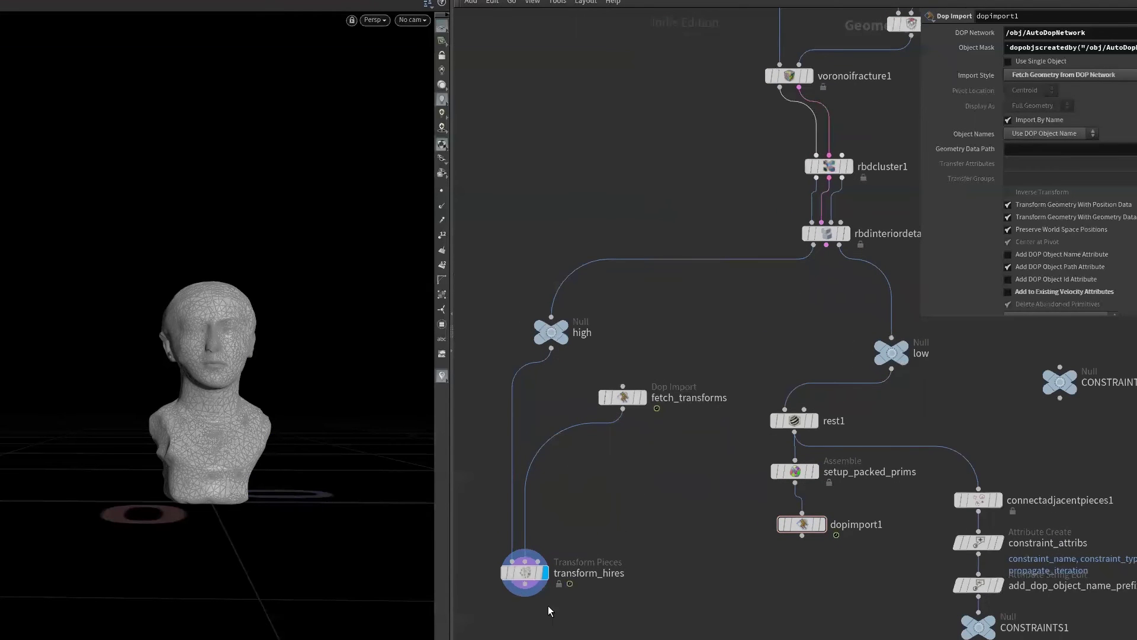
{"action": "left_click_drag", "start_coordinate": [550, 332], "coordinate": [495, 639]}
{"action": "mouse_move", "coordinate": [529, 602]}
{"action": "left_mouse_down"}
{"action": "mouse_move", "coordinate": [524, 639]}
{"action": "mouse_move", "coordinate": [521, 610]}
{"action": "left_mouse_up"}
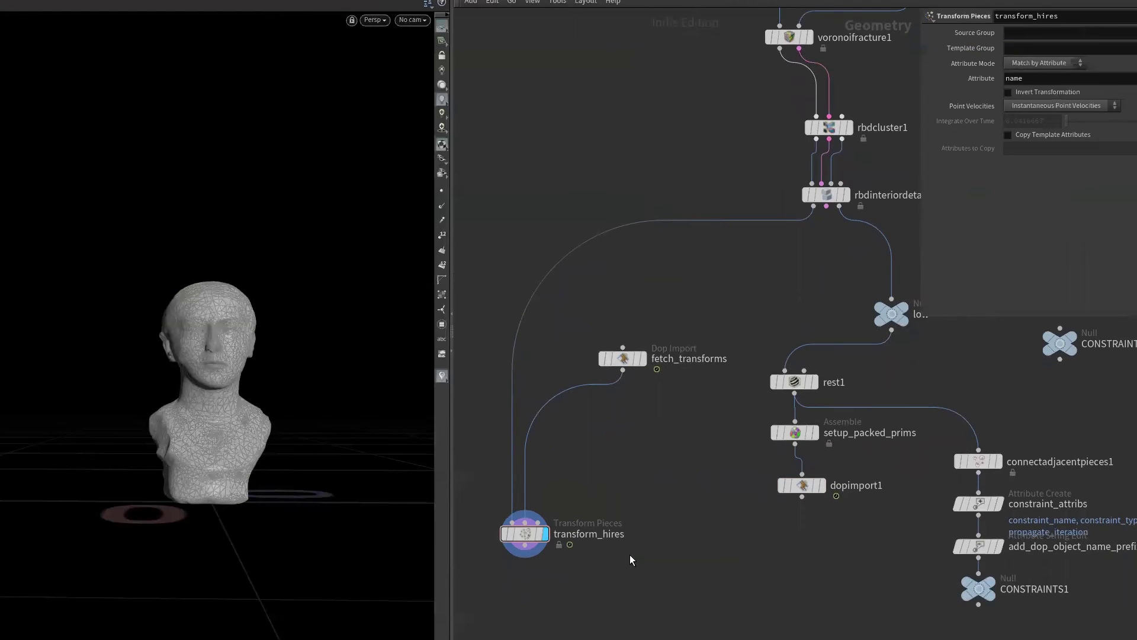
{"action": "mouse_move", "coordinate": [812, 632]}
{"action": "left_mouse_down"}
{"action": "mouse_move", "coordinate": [498, 603]}
{"action": "mouse_move", "coordinate": [776, 596]}
{"action": "left_mouse_up"}
{"action": "key", "text": "ctrl+z"}
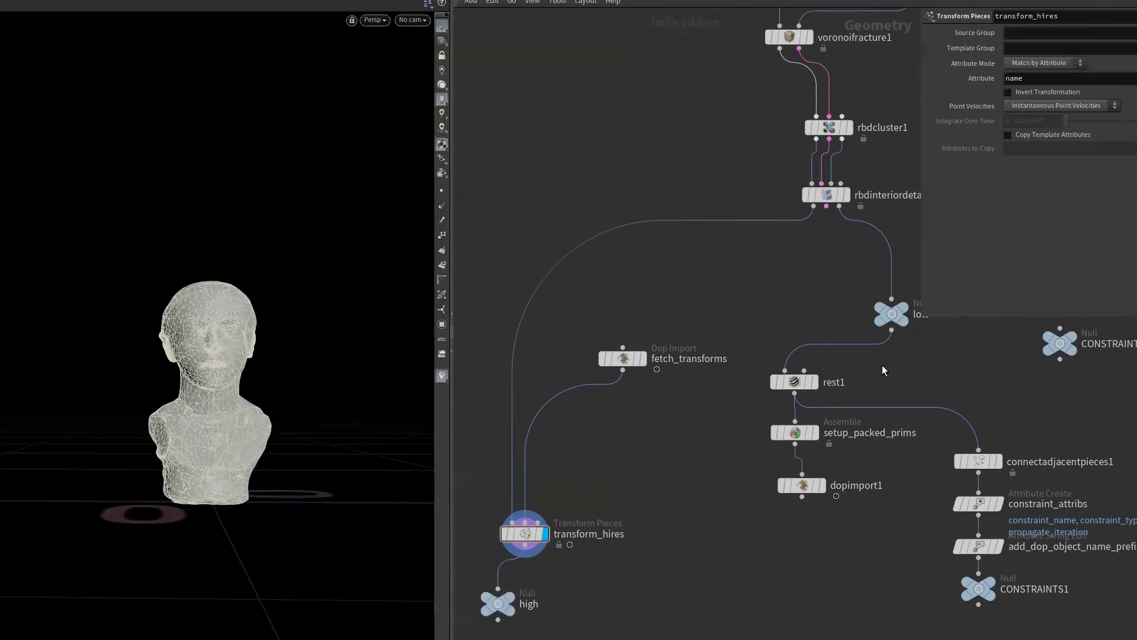
{"action": "mouse_move", "coordinate": [903, 323]}
{"action": "left_mouse_down"}
{"action": "mouse_move", "coordinate": [844, 322]}
{"action": "mouse_move", "coordinate": [801, 597]}
{"action": "left_mouse_up"}
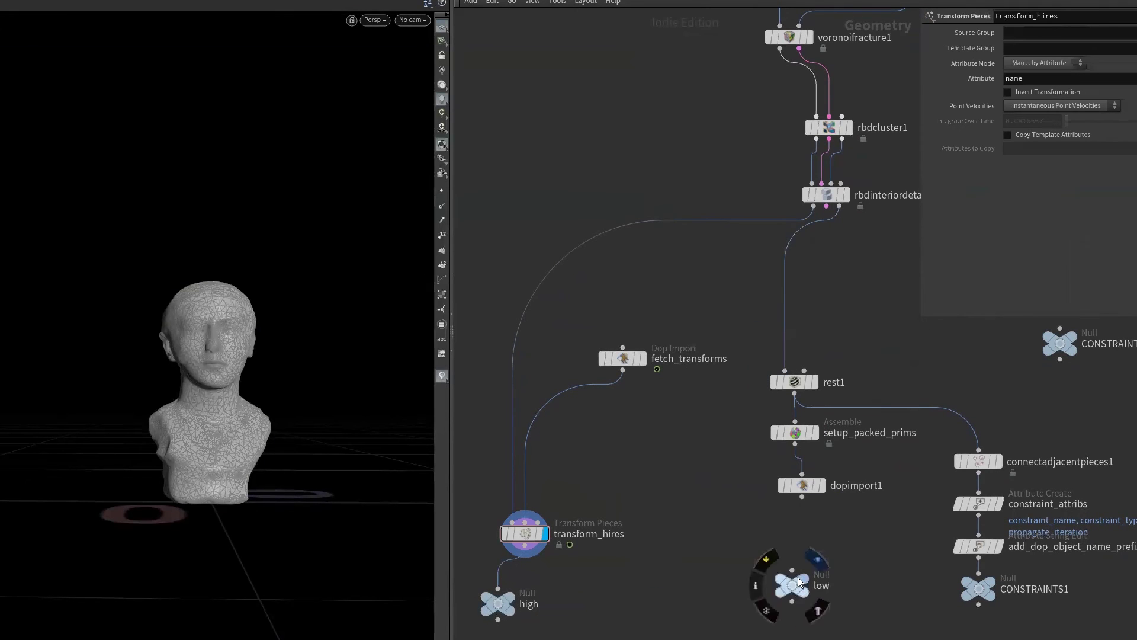
- Compare the low and high fractured pieces while scrubbing the simulation in wireframe
{"action": "left_click", "coordinate": [805, 584]}
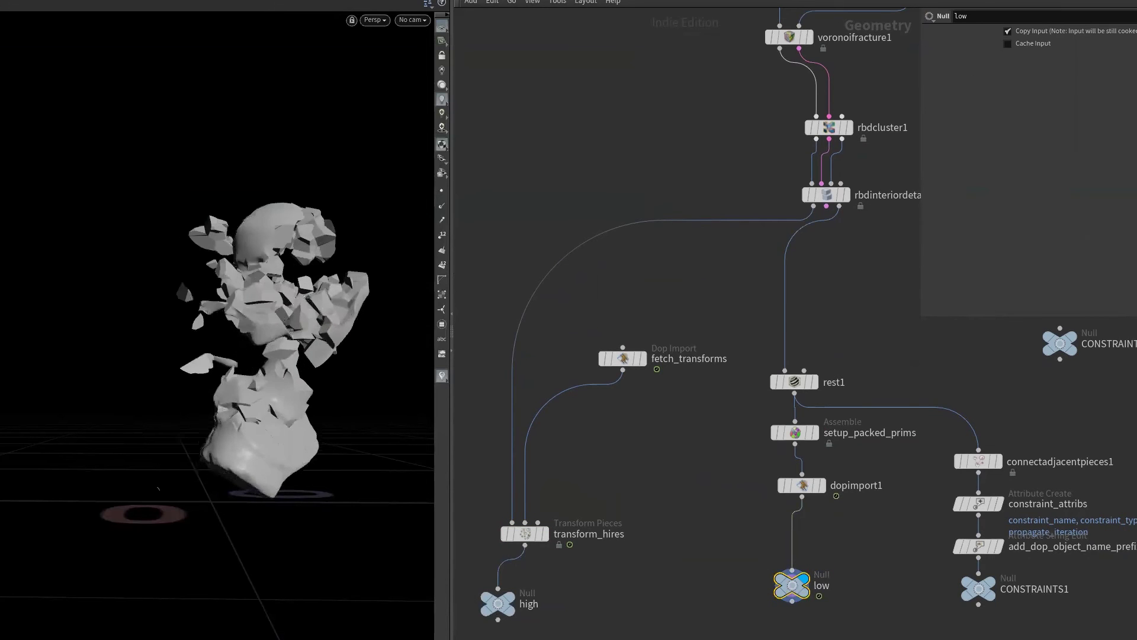
{"action": "left_click_drag", "start_coordinate": [154, 598], "coordinate": [87, 601], "text": "alt"}
{"action": "scroll", "coordinate": [140, 445], "scroll_direction": "up", "scroll_amount": 3}
{"action": "key", "text": "w"}
{"action": "key", "text": "w"}
{"action": "key", "text": "w"}
{"action": "left_click_drag", "start_coordinate": [145, 439], "coordinate": [102, 320], "text": "alt"}
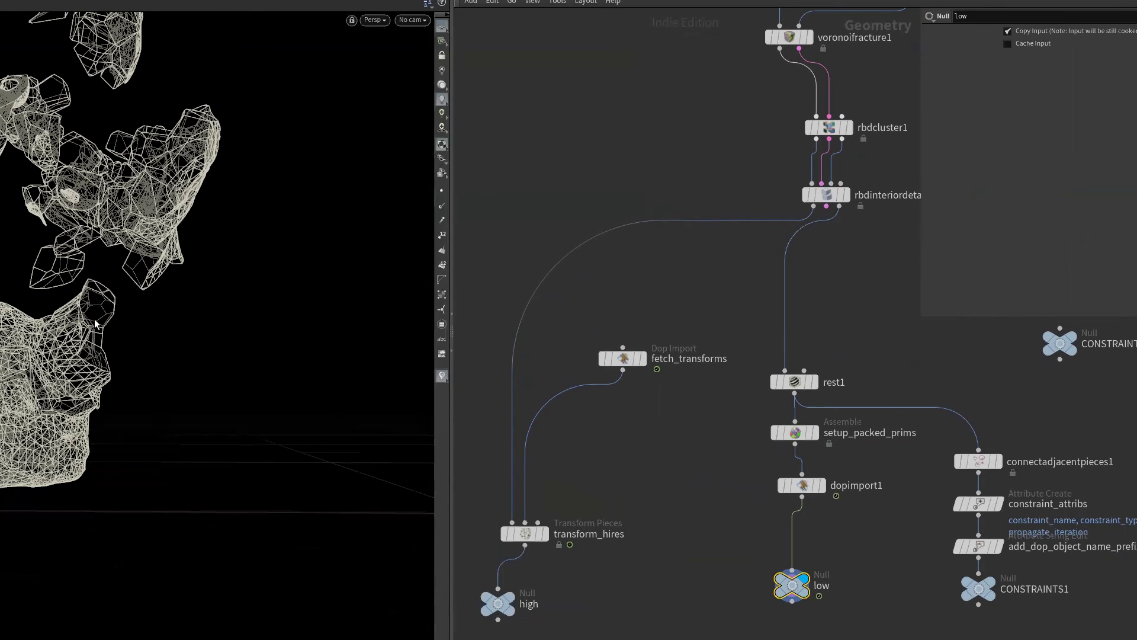
{"action": "left_click", "coordinate": [511, 603]}
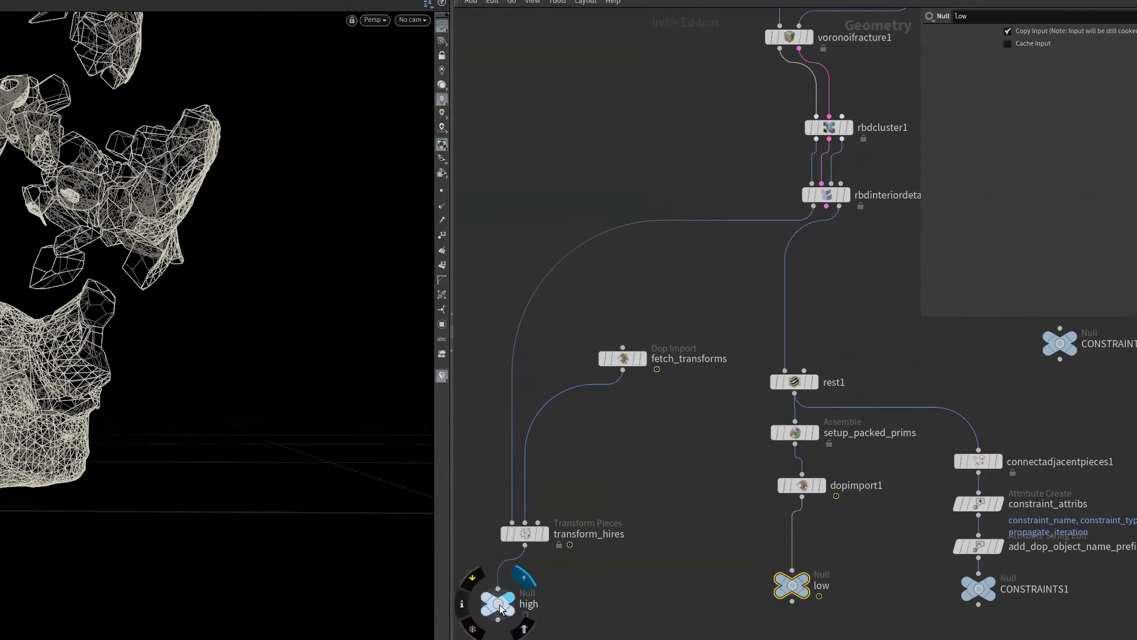
{"action": "mouse_move", "coordinate": [119, 500]}
{"action": "left_mouse_down", "text": "alt"}
{"action": "mouse_move", "coordinate": [257, 538]}
{"action": "mouse_move", "coordinate": [322, 518]}
{"action": "left_mouse_up", "text": "alt"}
{"action": "key", "text": "w"}
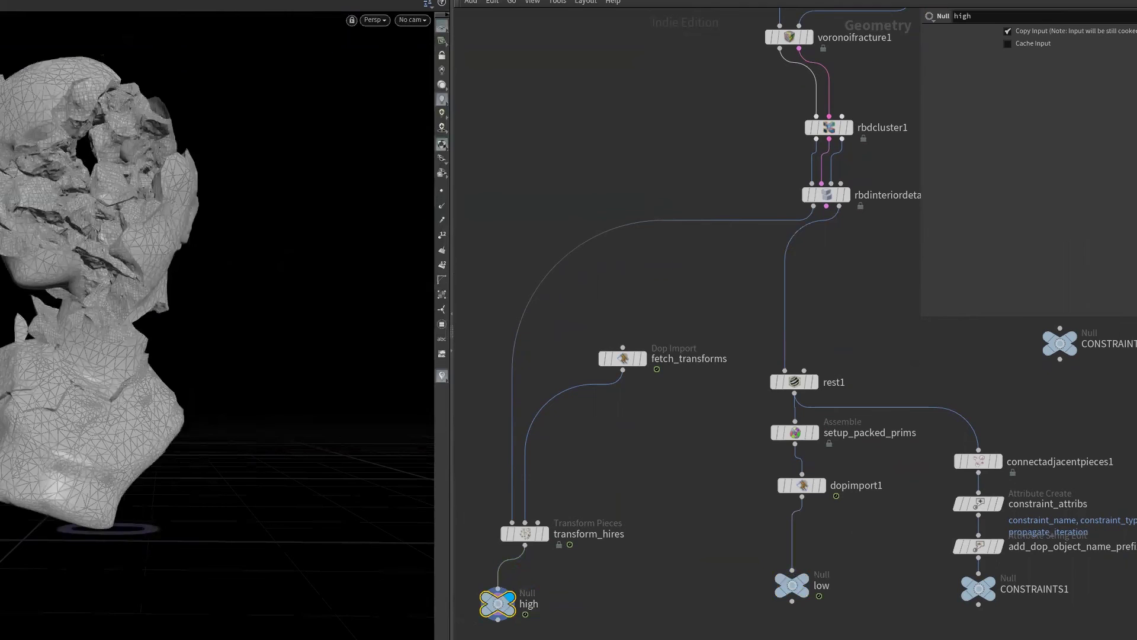
- Move the display flag to the low null, then back to the high null
{"action": "left_click", "coordinate": [805, 583]}
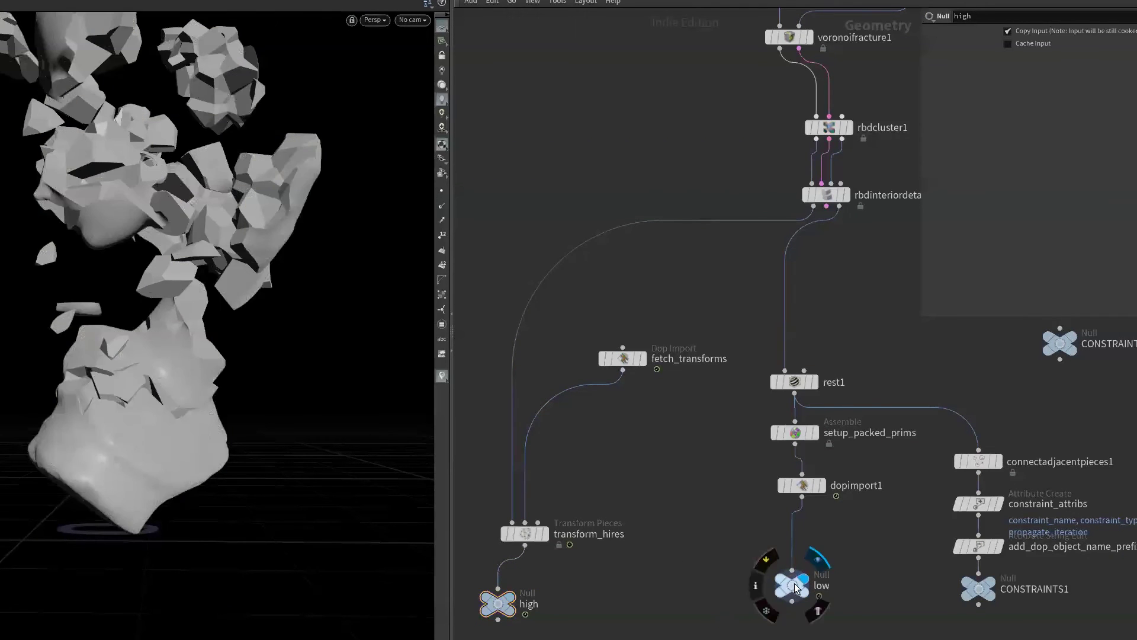
{"action": "left_click", "coordinate": [792, 585]}
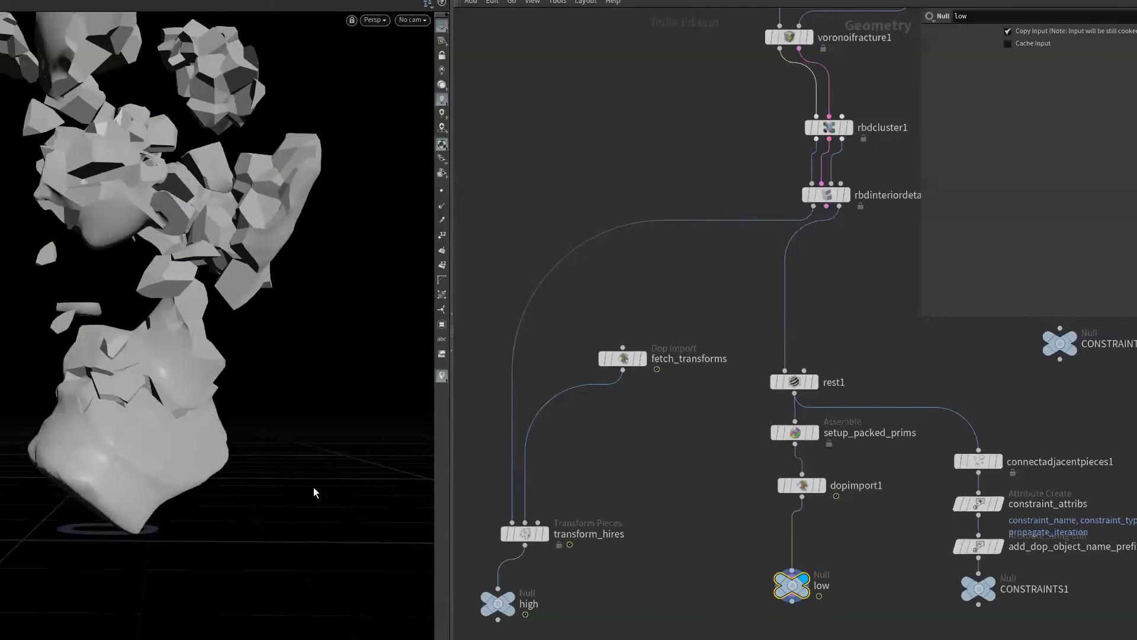
{"action": "left_click", "coordinate": [509, 602]}
{"action": "left_click", "coordinate": [496, 603]}
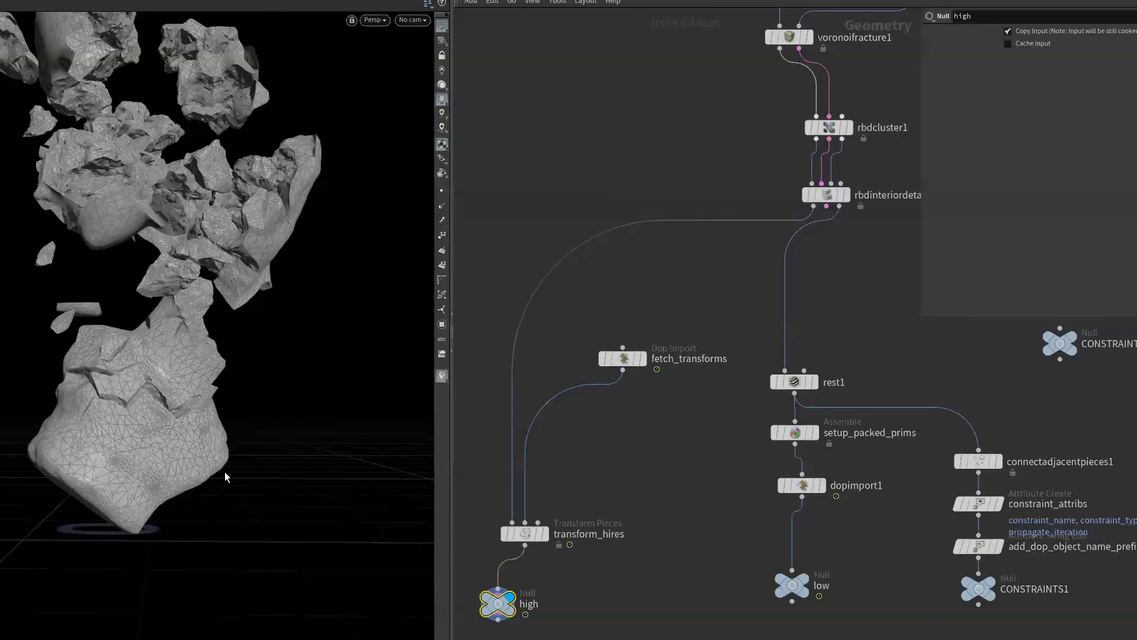
{"action": "left_click_drag", "start_coordinate": [497, 603], "coordinate": [514, 599]}
- Place fetch_transforms beside transform_hires and select it together with dopimport1
{"action": "left_click_drag", "start_coordinate": [525, 534], "coordinate": [524, 520]}
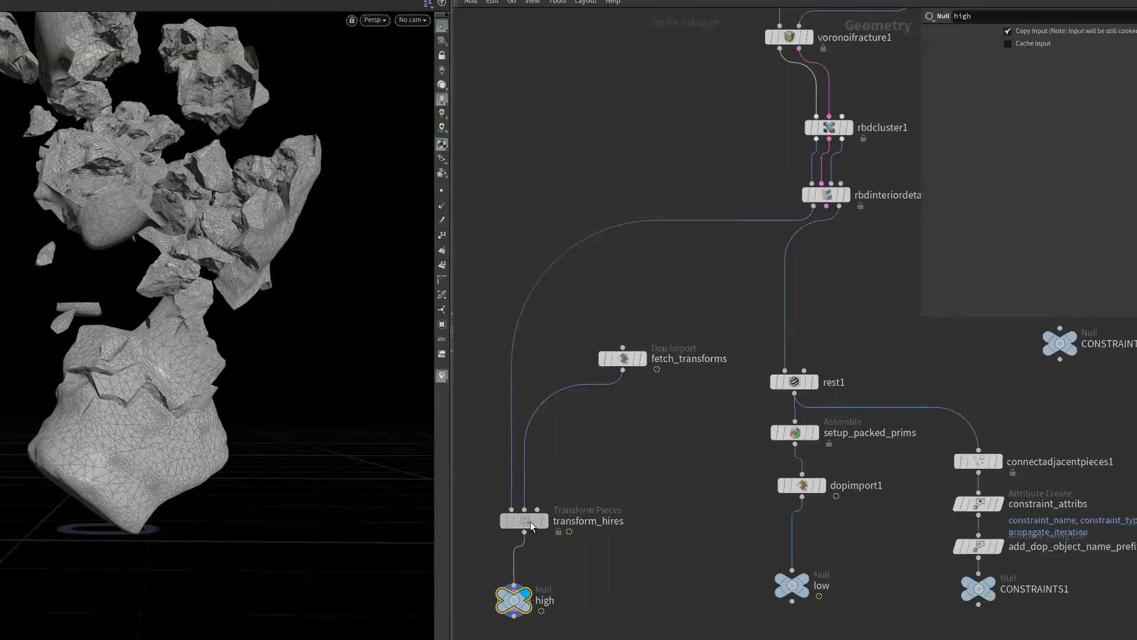
{"action": "left_click_drag", "start_coordinate": [631, 360], "coordinate": [645, 461]}
{"action": "left_click_drag", "start_coordinate": [804, 486], "coordinate": [795, 475]}
{"action": "left_click_drag", "start_coordinate": [644, 462], "coordinate": [608, 486]}
{"action": "mouse_move", "coordinate": [566, 443]}
{"action": "left_mouse_down"}
{"action": "mouse_move", "coordinate": [847, 503]}
{"action": "mouse_move", "coordinate": [822, 507]}
{"action": "left_mouse_up"}
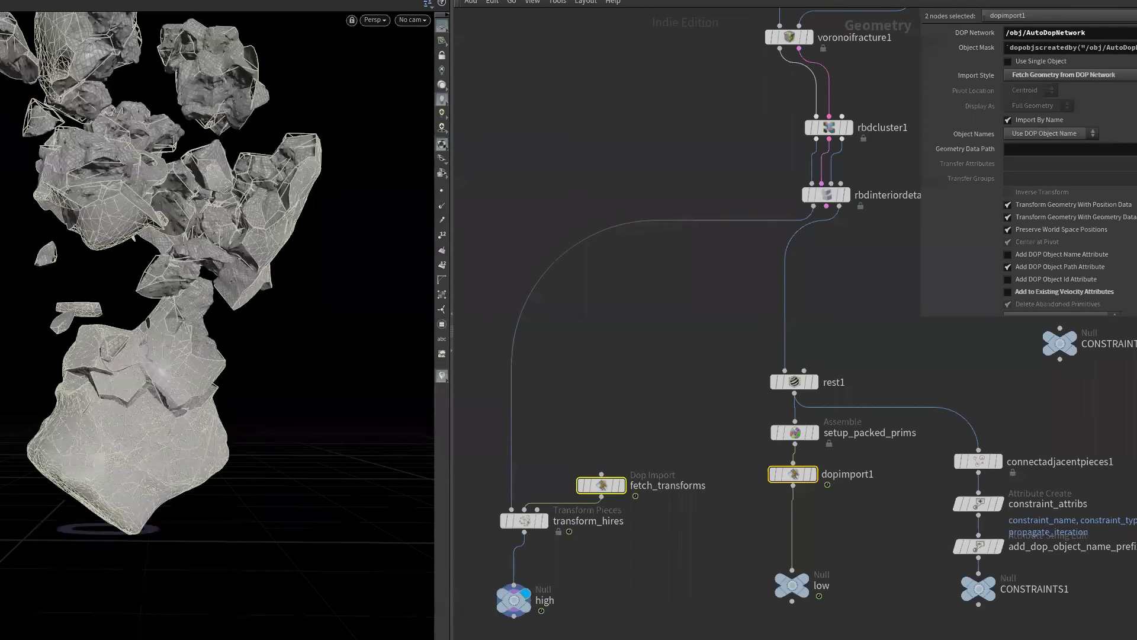
- Bypass fetch_transforms and dopimport1, then check dopimport1's output
{"action": "key", "text": "b"}
{"action": "scroll", "coordinate": [758, 542], "scroll_direction": "up", "scroll_amount": 3}
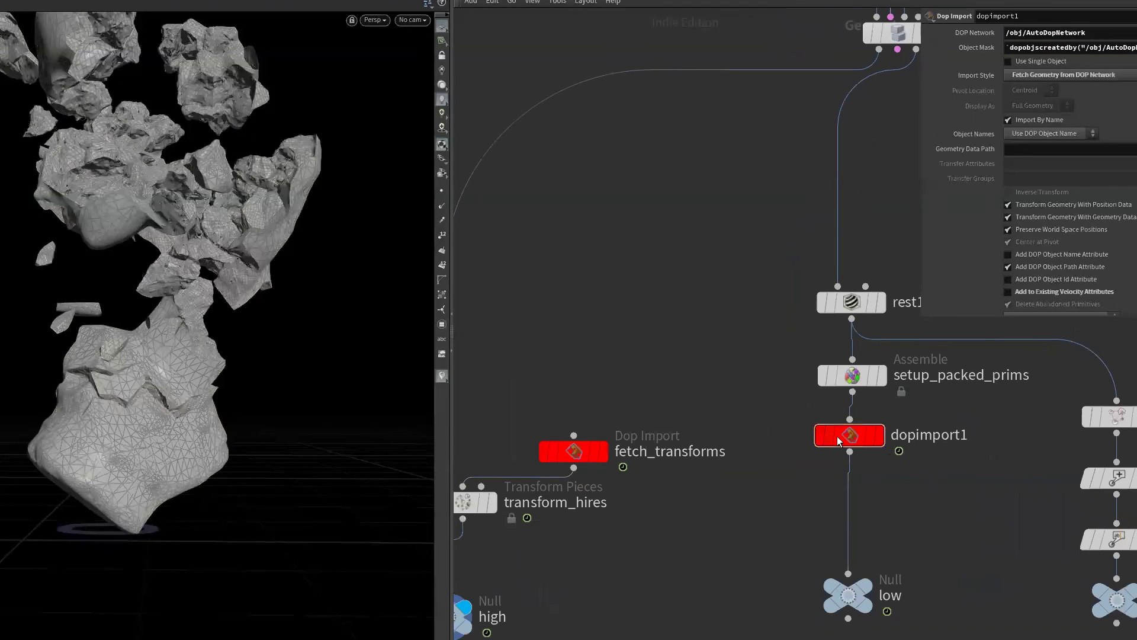
{"action": "scroll", "coordinate": [840, 468], "scroll_direction": "up", "scroll_amount": 2}
{"action": "left_click_drag", "start_coordinate": [865, 477], "coordinate": [860, 469]}
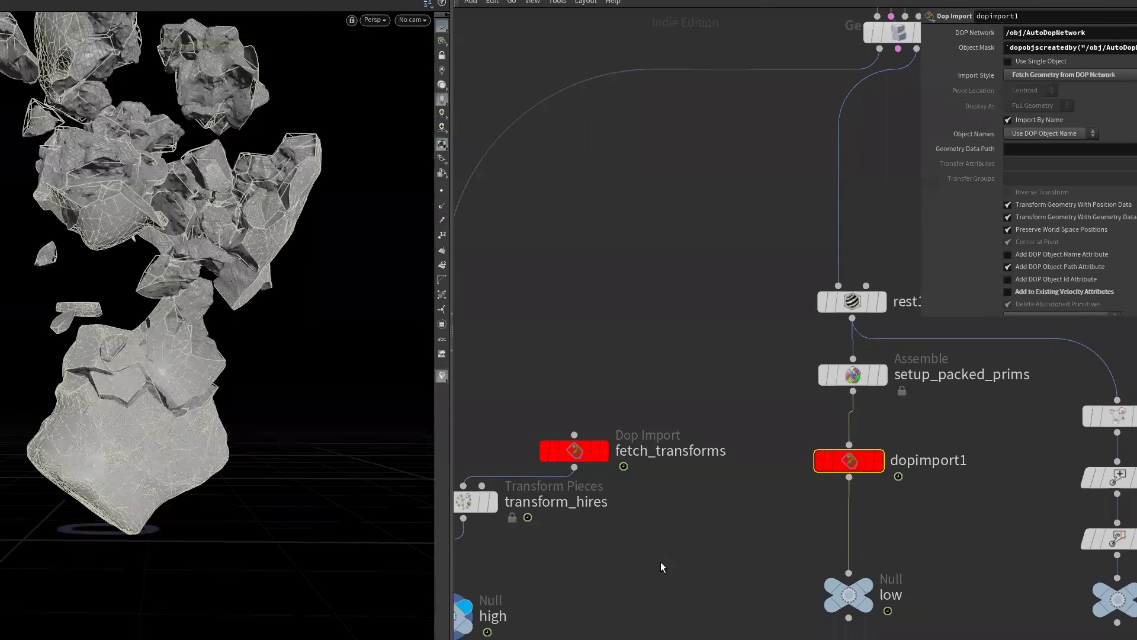
{"action": "middle_click_drag", "start_coordinate": [761, 365], "coordinate": [821, 333]}
{"action": "scroll", "coordinate": [761, 436], "scroll_direction": "down", "scroll_amount": 2}
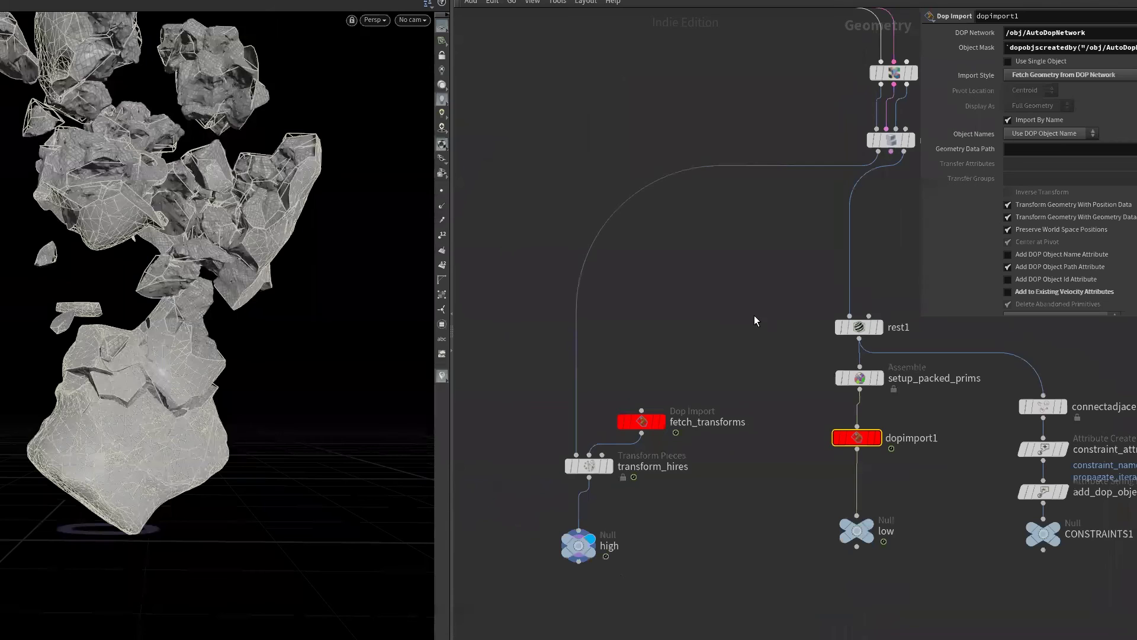
{"action": "middle_click_drag", "start_coordinate": [755, 321], "coordinate": [749, 326]}
{"action": "left_click", "coordinate": [686, 589]}
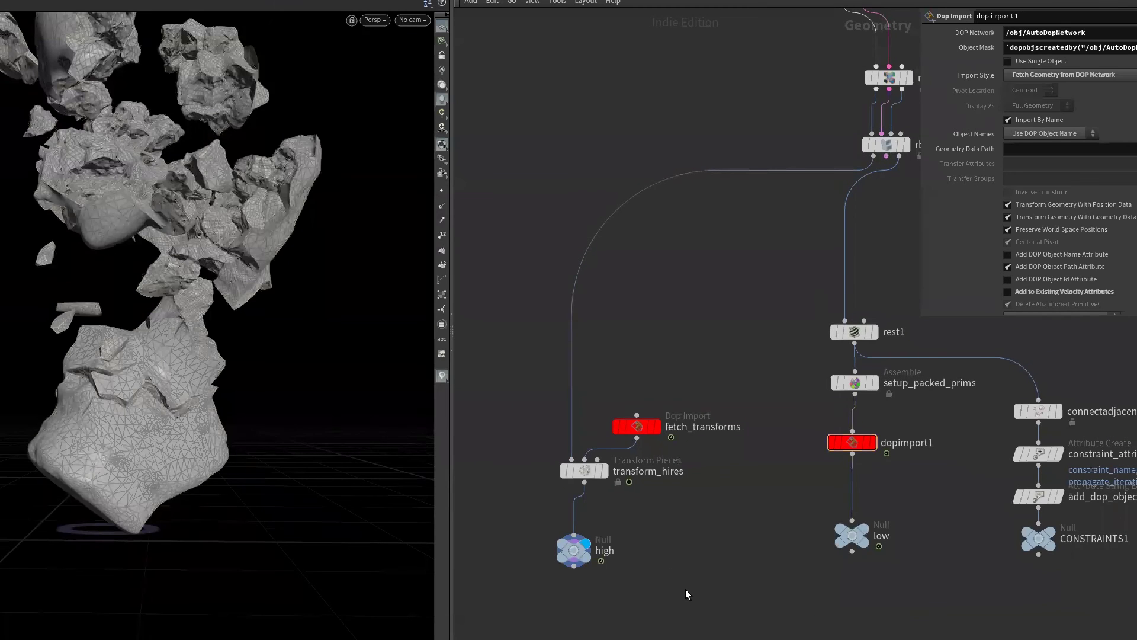
- Back at /obj, frame all nodes including proyectil and dismiss the open-file browser
{"action": "key", "text": "u"}
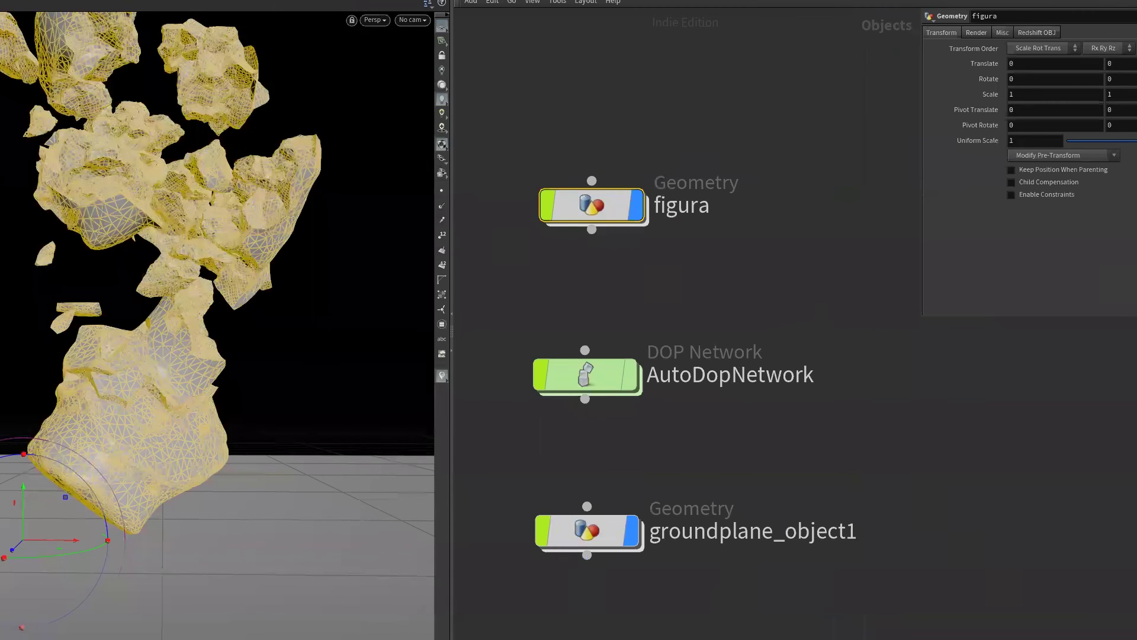
{"action": "left_click", "coordinate": [895, 581]}
{"action": "key", "text": "h"}
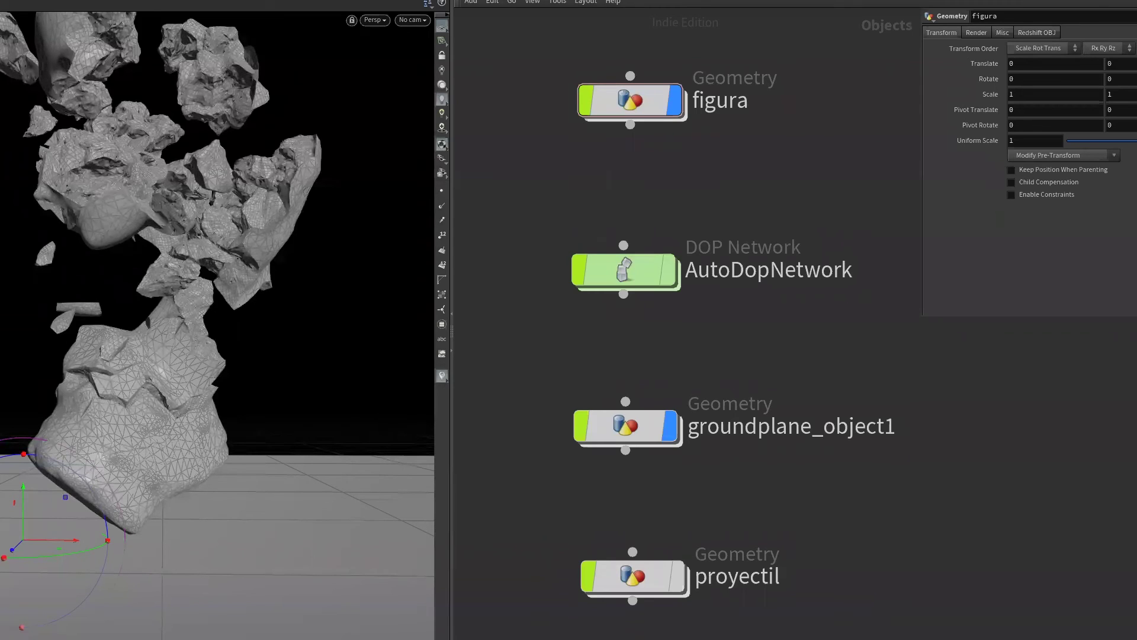
{"action": "key", "text": "ctrl+o"}
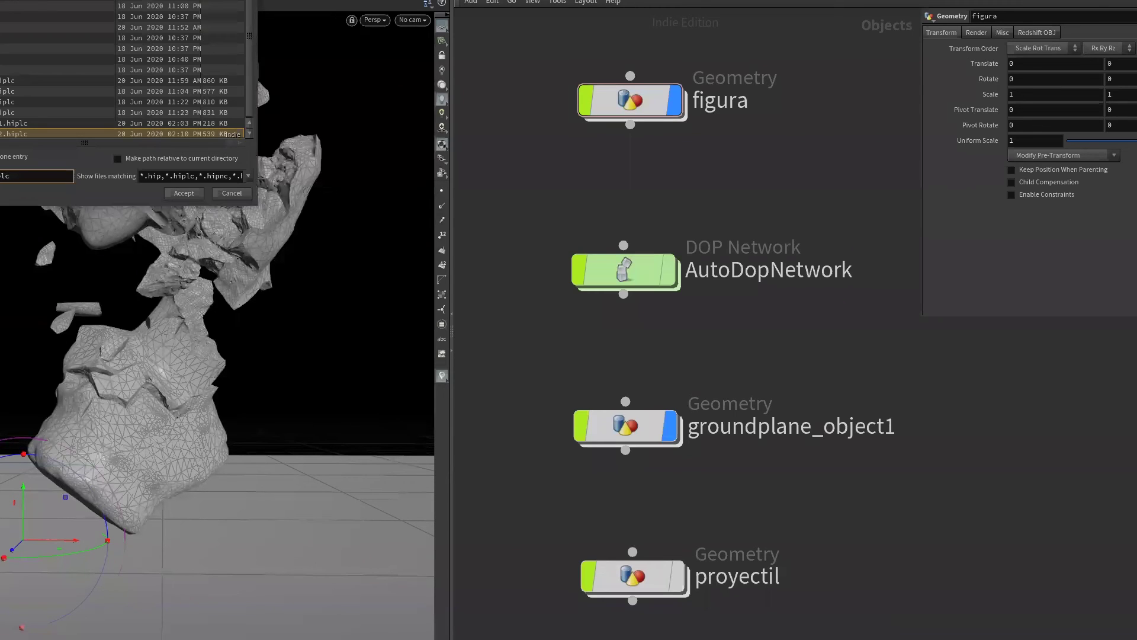
{"action": "key", "text": "Escape"}
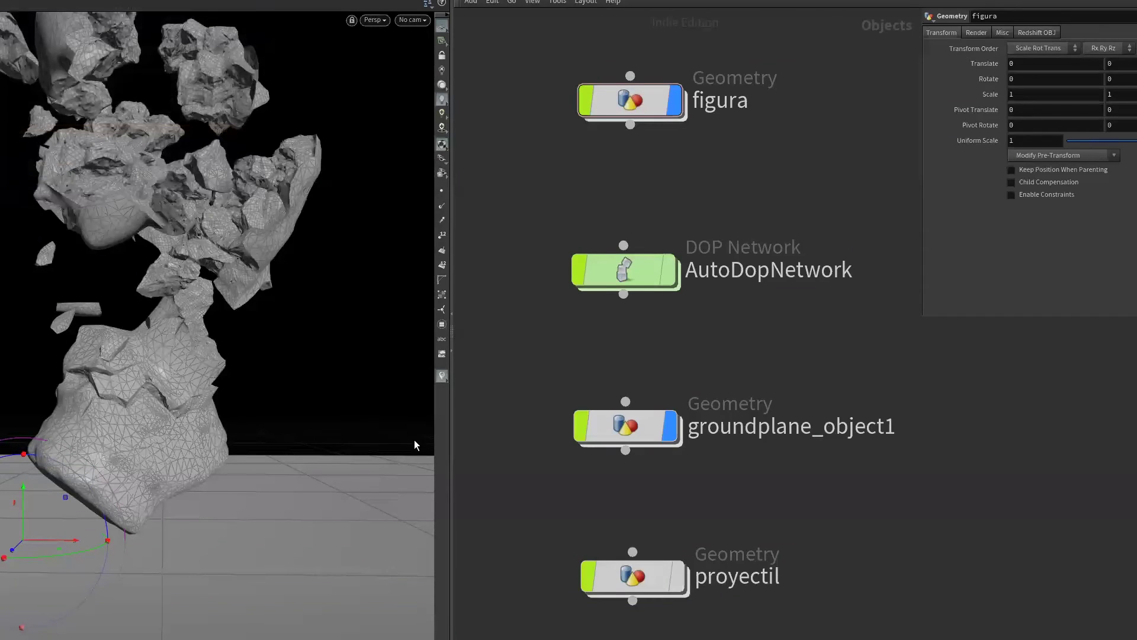
- Select all object nodes and lay them out in a vertical column
{"action": "left_click_drag", "start_coordinate": [299, 448], "coordinate": [248, 472]}
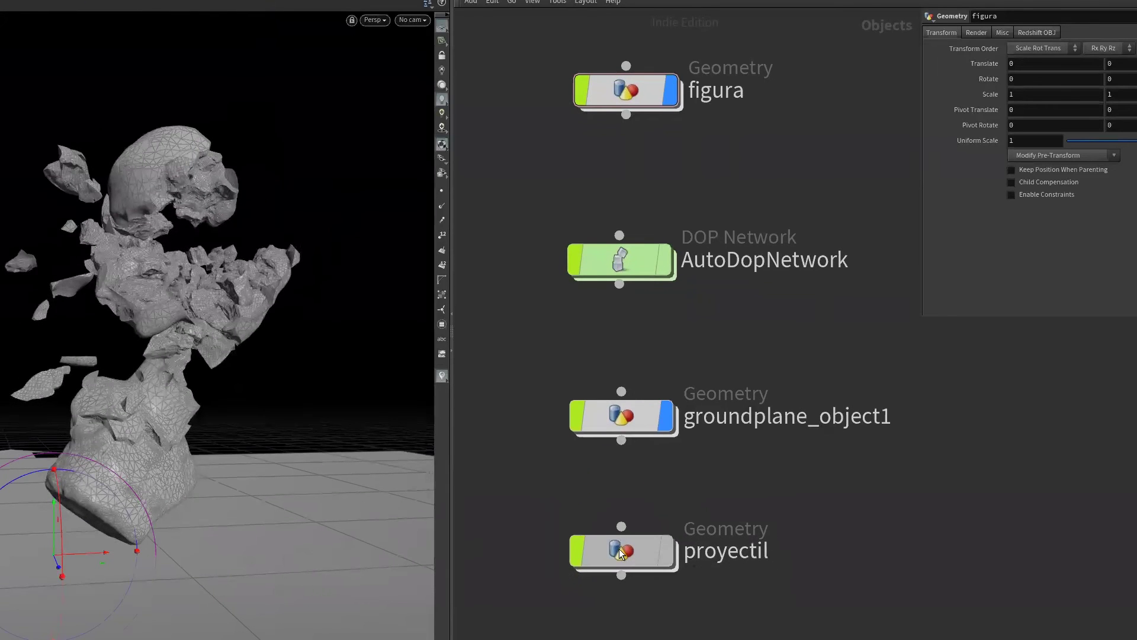
{"action": "key", "text": "n"}
{"action": "key", "text": "l"}
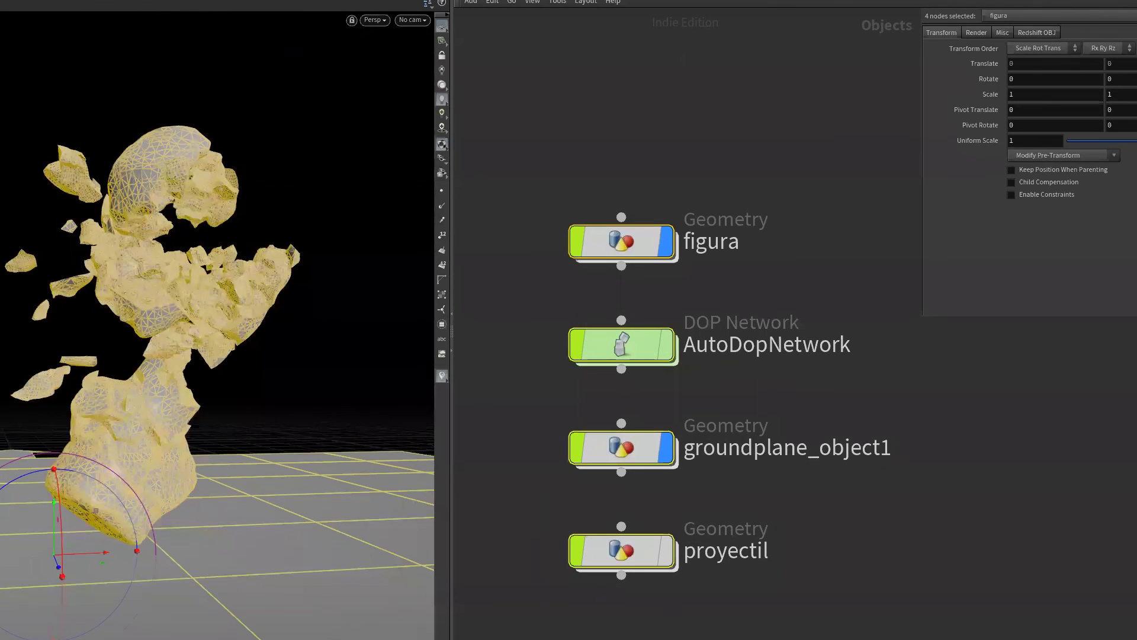
{"action": "left_click", "coordinate": [315, 513]}
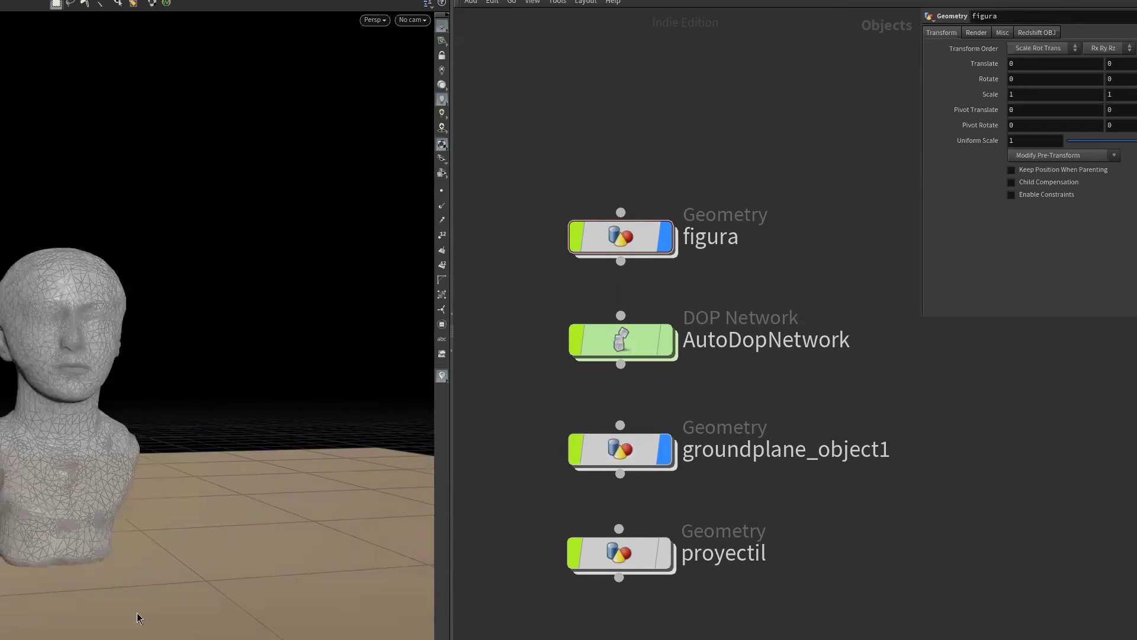
- Show the intact bust at the simulation start and select the proyectil object
{"action": "middle_click_drag", "start_coordinate": [140, 617], "coordinate": [147, 601]}
{"action": "mouse_move", "coordinate": [148, 601]}
{"action": "left_mouse_down"}
{"action": "mouse_move", "coordinate": [173, 599]}
{"action": "mouse_move", "coordinate": [152, 609]}
{"action": "left_mouse_up"}
{"action": "left_click", "coordinate": [671, 568]}
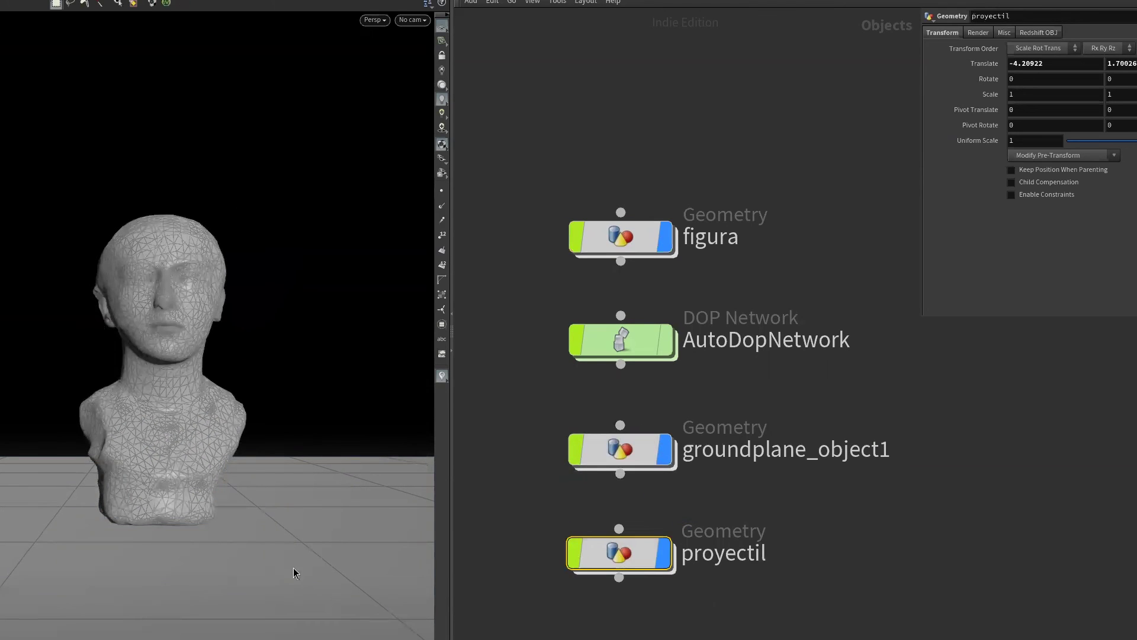
{"action": "left_click_drag", "start_coordinate": [292, 571], "coordinate": [168, 553]}
{"action": "right_click_drag", "start_coordinate": [167, 553], "coordinate": [233, 553]}
{"action": "mouse_move", "coordinate": [233, 553]}
{"action": "left_mouse_down"}
{"action": "mouse_move", "coordinate": [218, 570]}
{"action": "mouse_move", "coordinate": [279, 569]}
{"action": "left_mouse_up"}
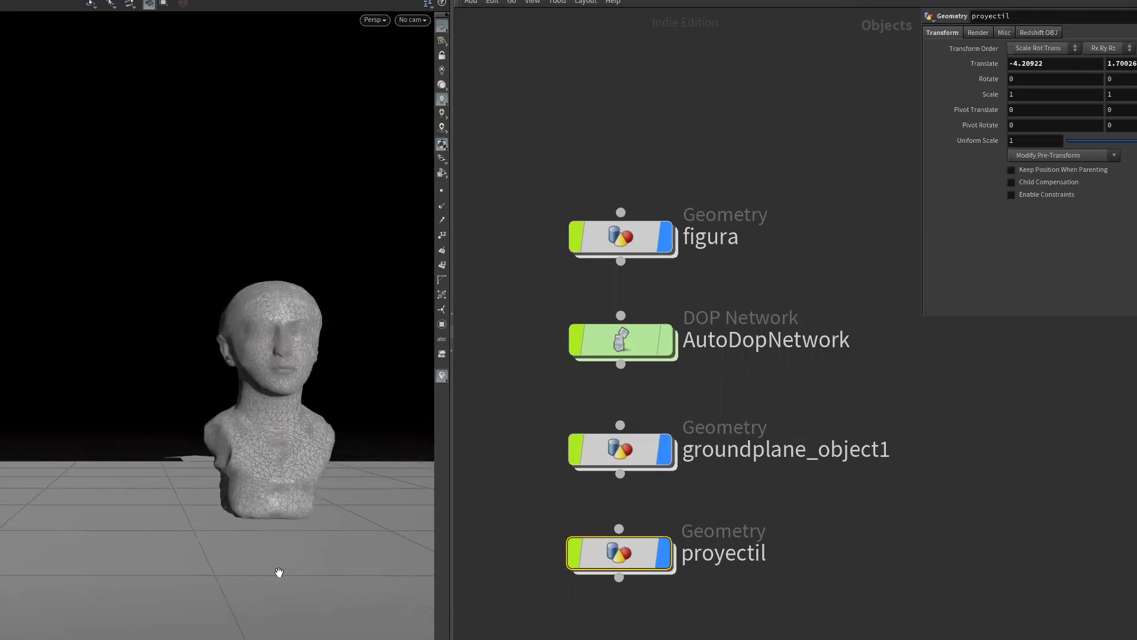
{"action": "left_click", "coordinate": [627, 562]}
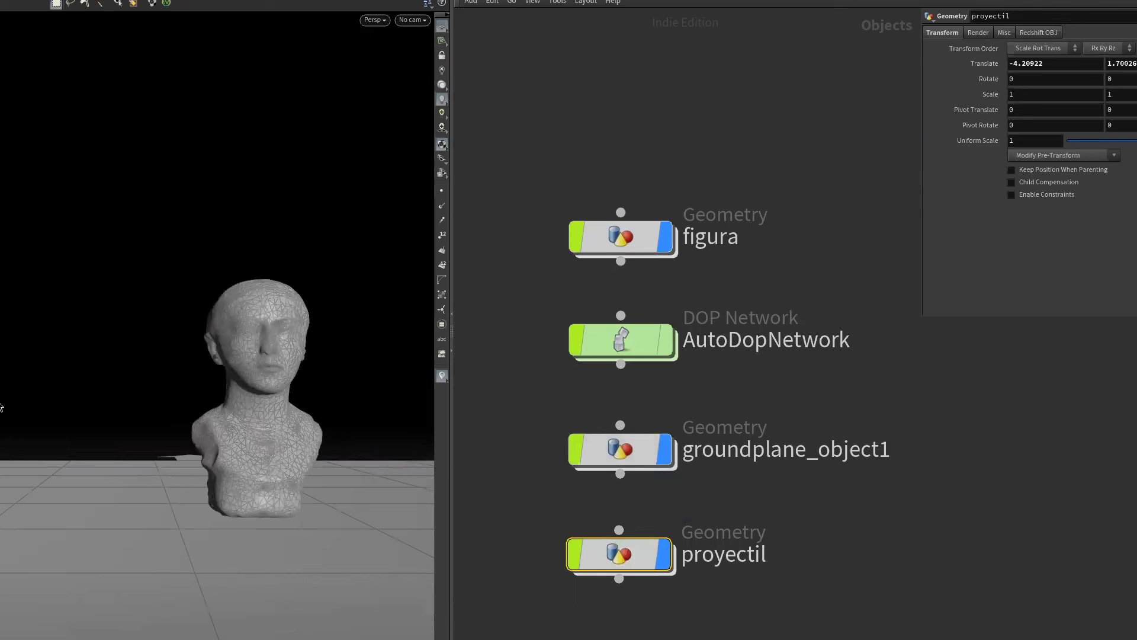
{"action": "left_click_drag", "start_coordinate": [237, 569], "coordinate": [273, 560]}
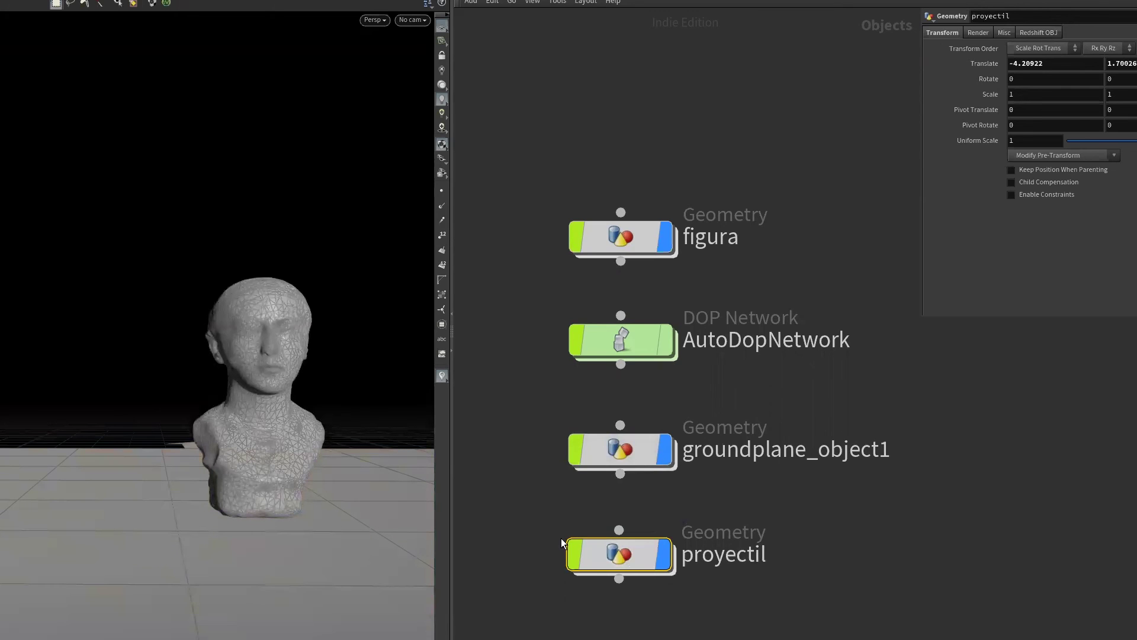
{"action": "left_click_drag", "start_coordinate": [603, 558], "coordinate": [603, 564]}
- Inside proyectil, make dopimport1 the displayed node, then return to /obj
{"action": "double_click", "coordinate": [621, 566]}
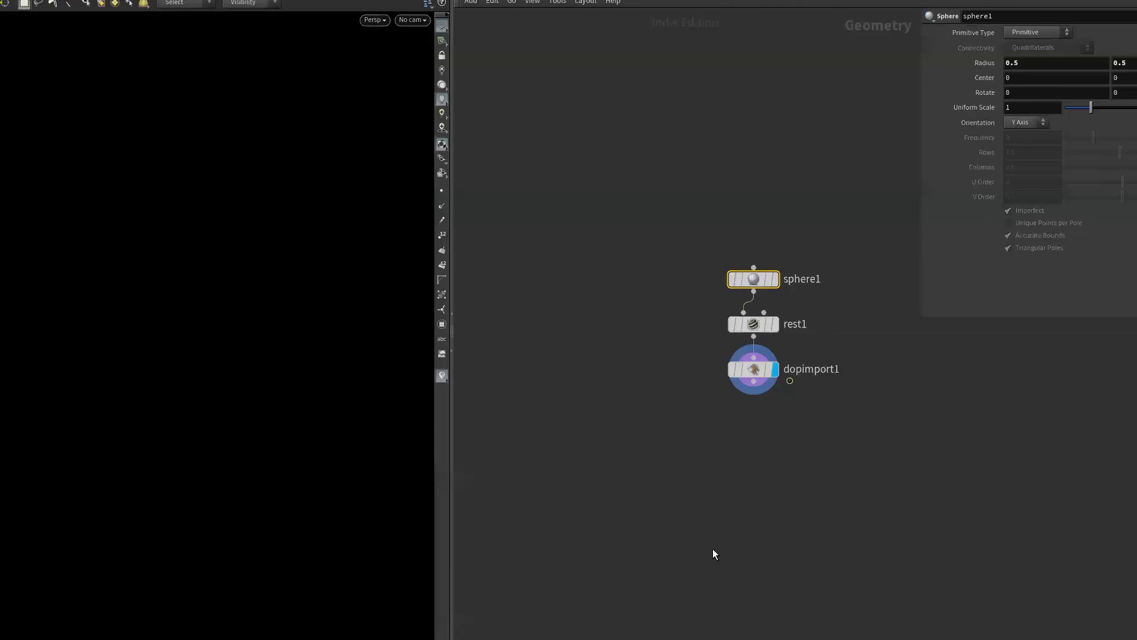
{"action": "scroll", "coordinate": [806, 406], "scroll_direction": "up", "scroll_amount": 2}
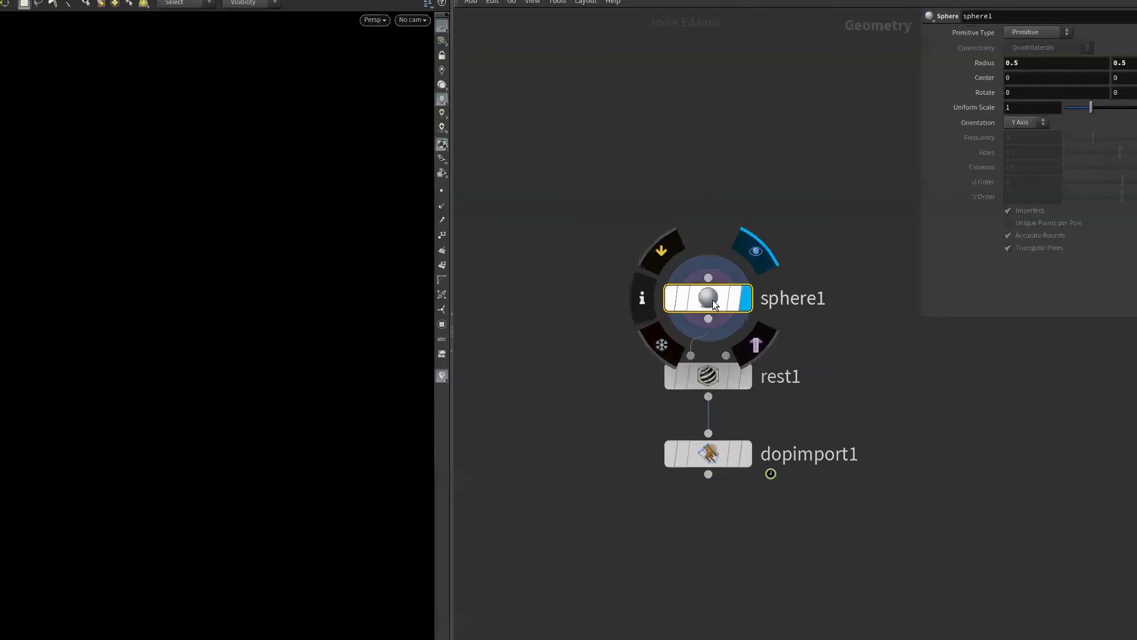
{"action": "scroll", "coordinate": [713, 305], "scroll_direction": "up", "scroll_amount": 2}
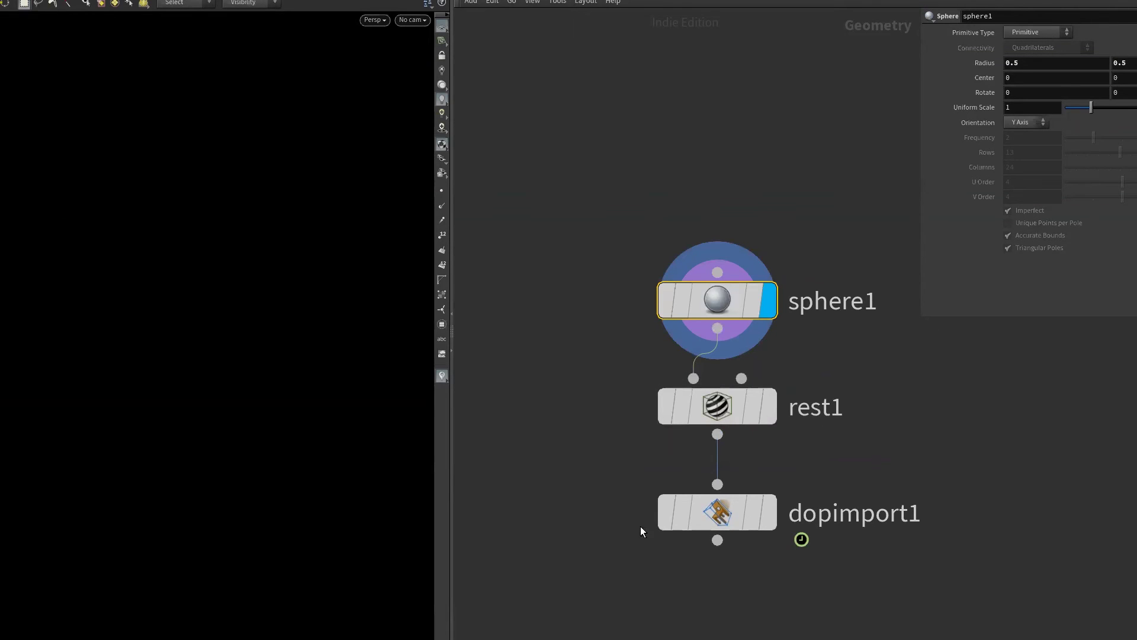
{"action": "left_click", "coordinate": [730, 518]}
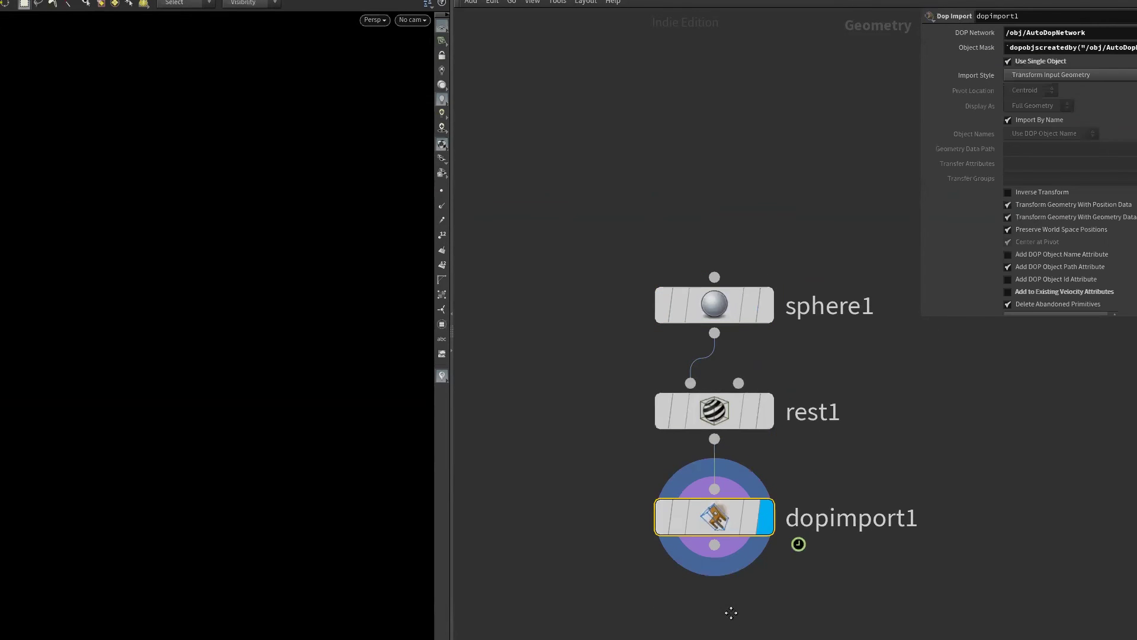
{"action": "key", "text": "u"}
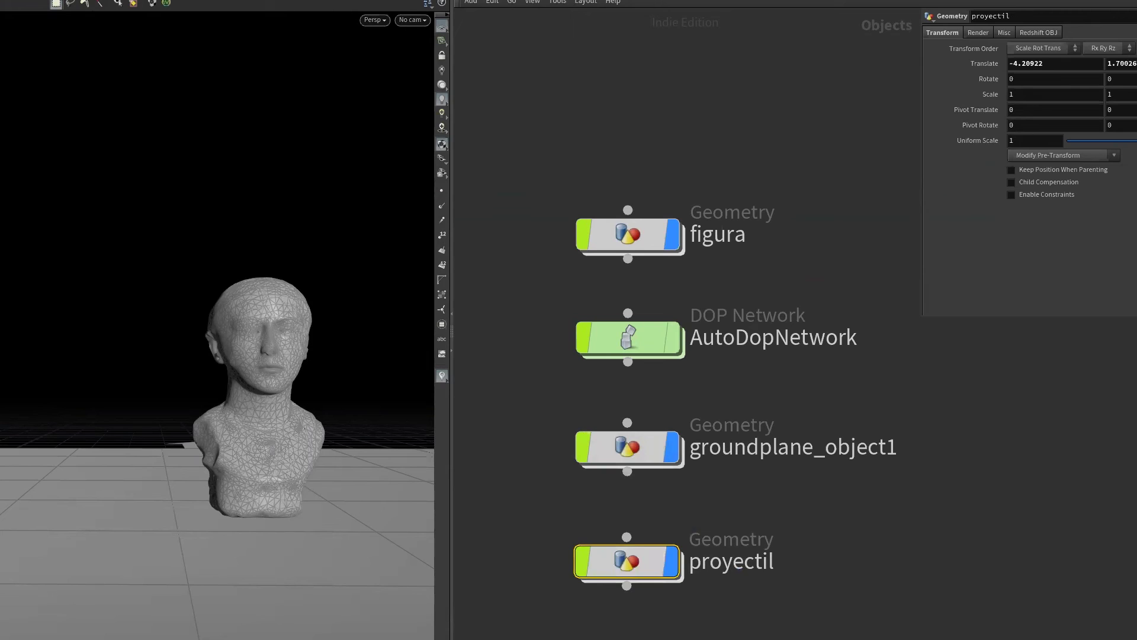
- Pan the network and enter AutoDopNetwork to view the proyectil RBD Object's velocity of 30
{"action": "middle_click_drag", "start_coordinate": [644, 69], "coordinate": [643, 95]}
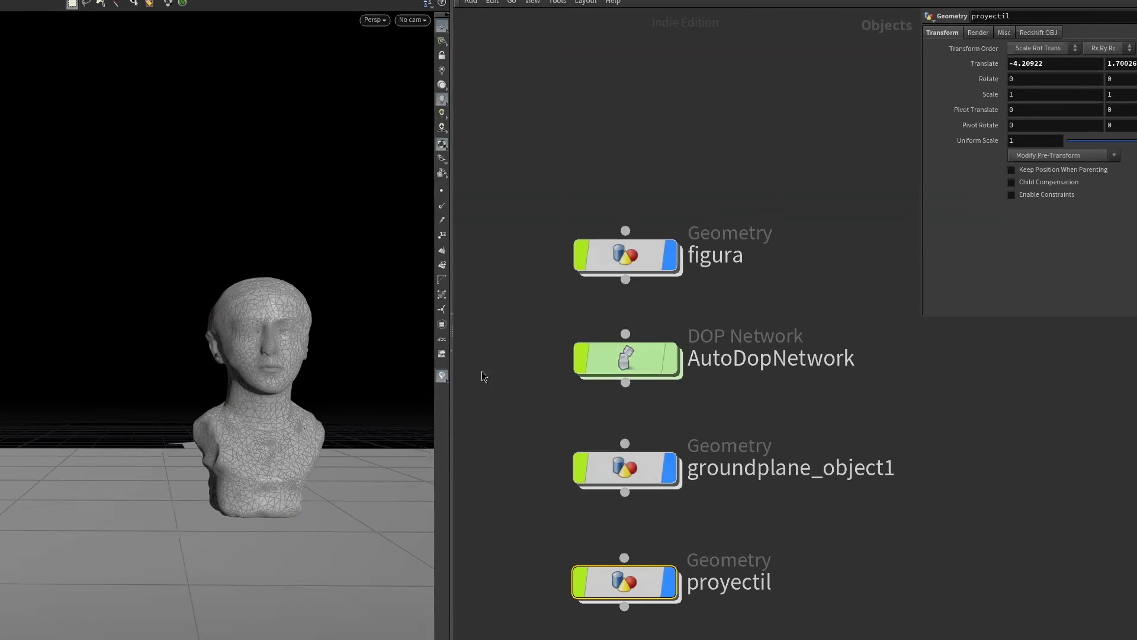
{"action": "middle_click_drag", "start_coordinate": [778, 405], "coordinate": [769, 431]}
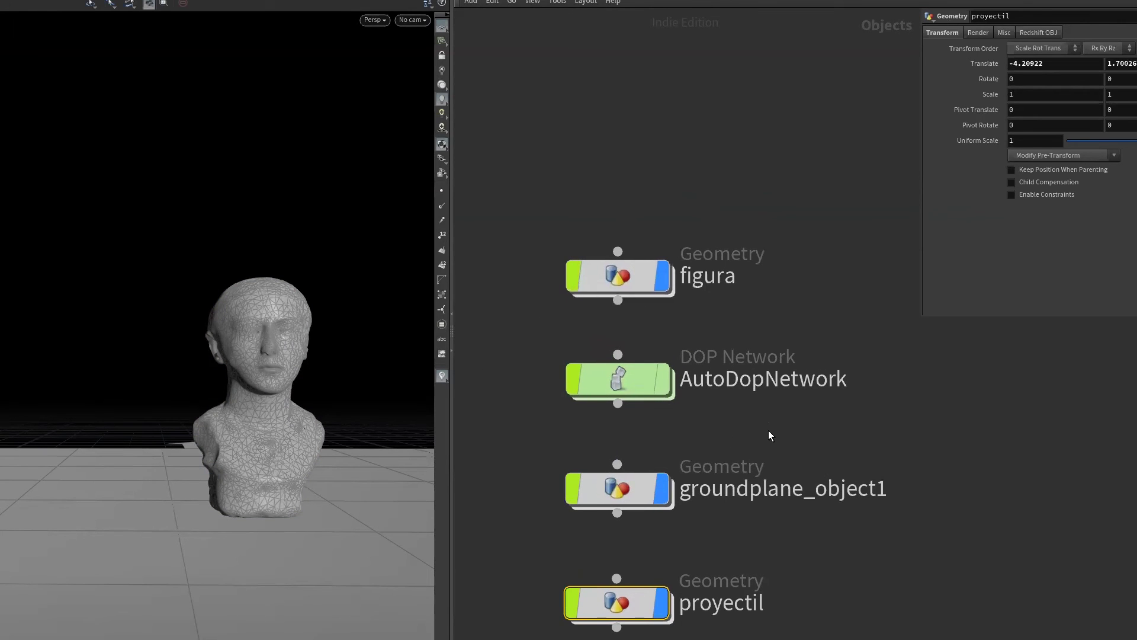
{"action": "mouse_move", "coordinate": [624, 581]}
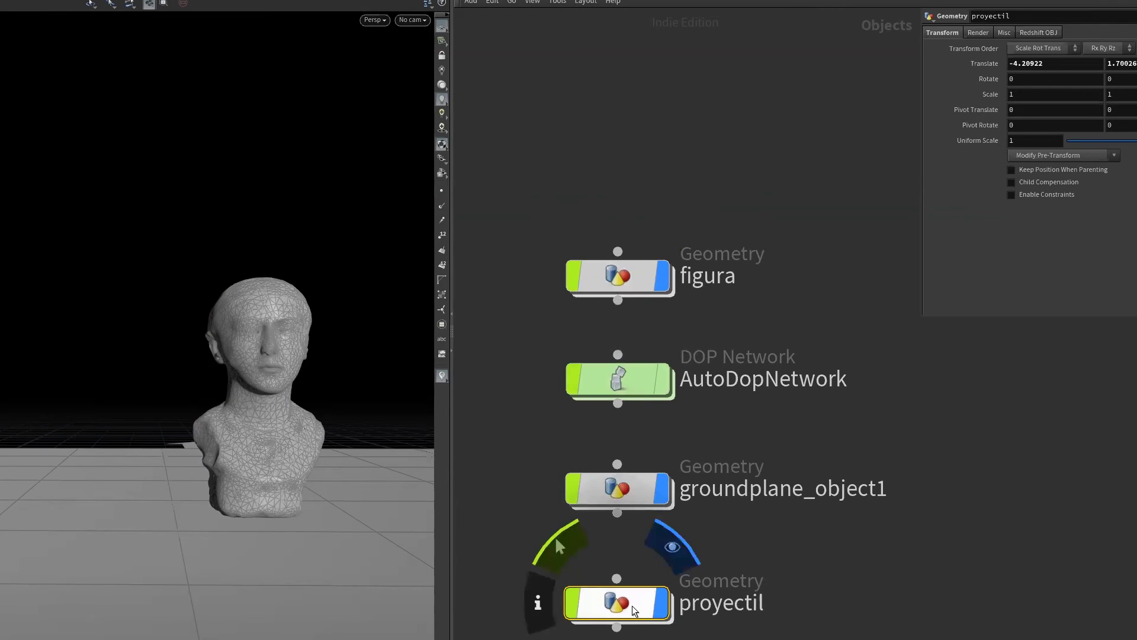
{"action": "double_click", "coordinate": [623, 383]}
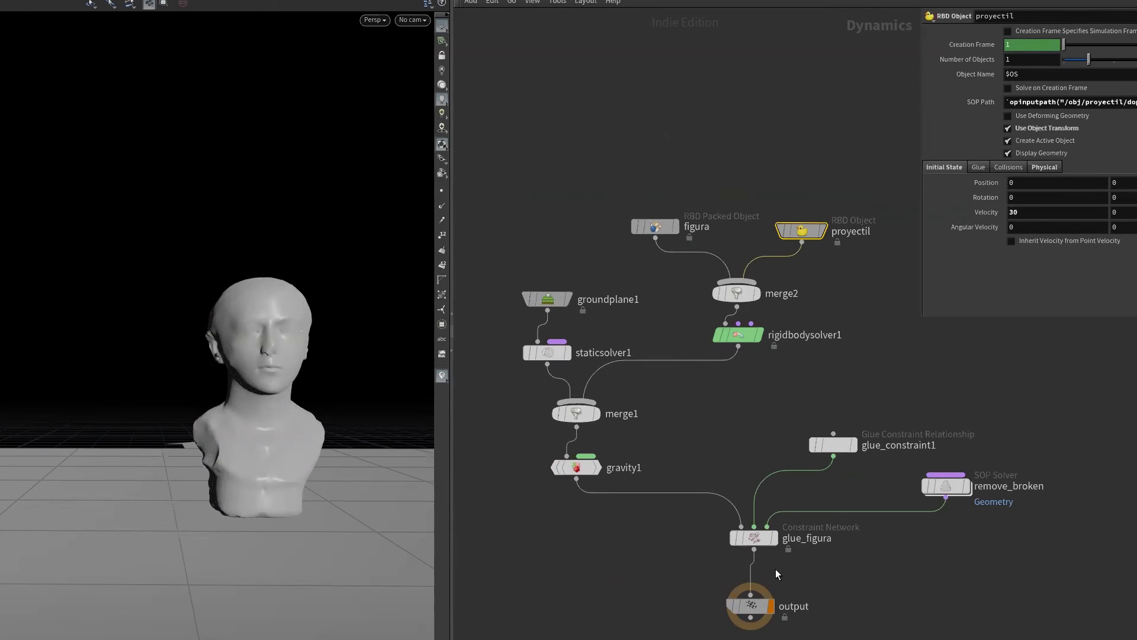
- Bypass dopimport1 inside proyectil and return to the object level to replay the impact
{"action": "key", "text": "u"}
{"action": "double_click", "coordinate": [638, 276]}
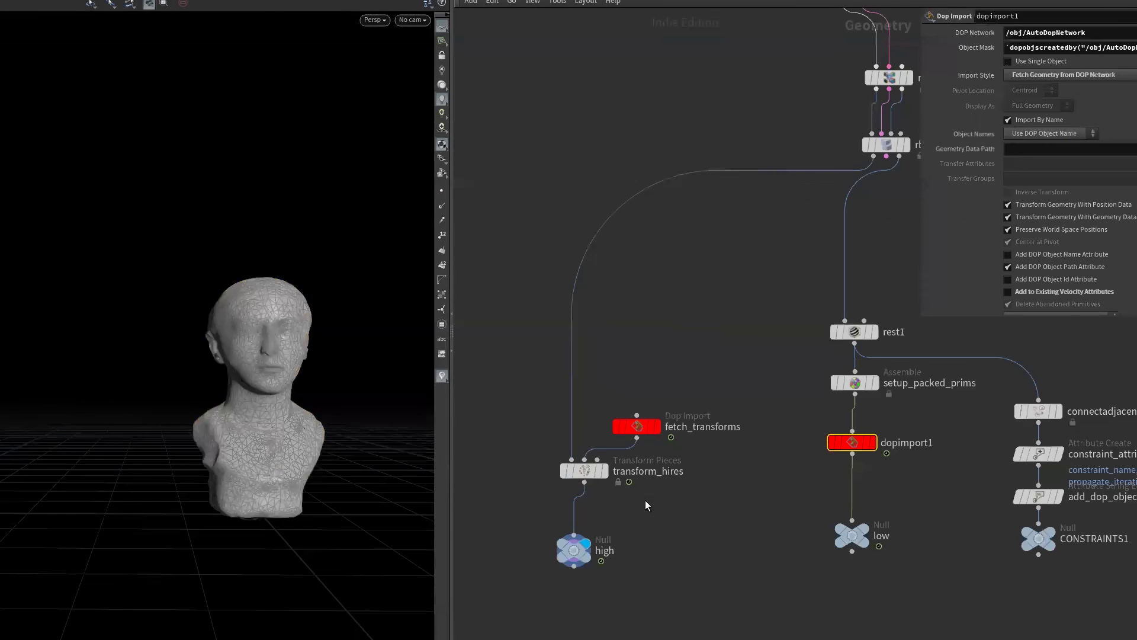
{"action": "key", "text": "u"}
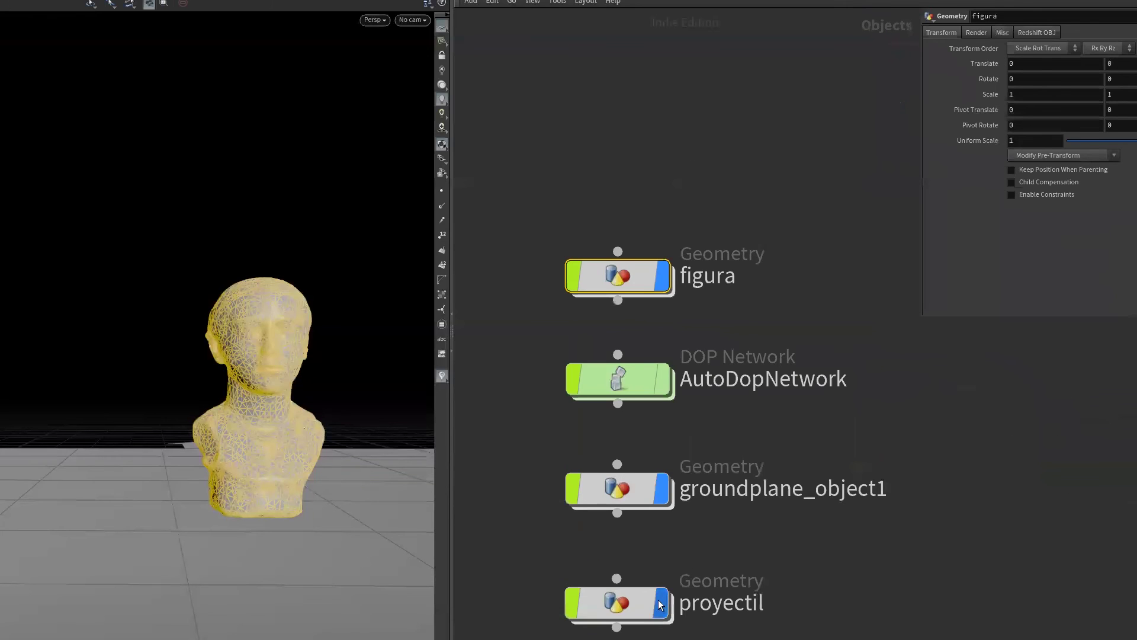
{"action": "double_click", "coordinate": [660, 604]}
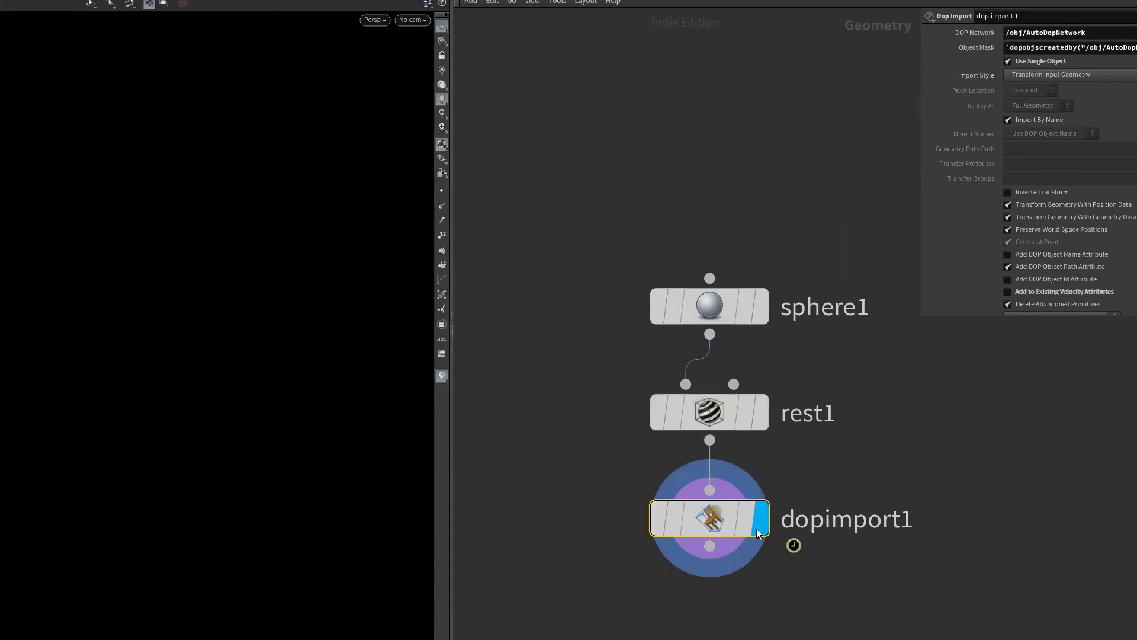
{"action": "left_click", "coordinate": [672, 517]}
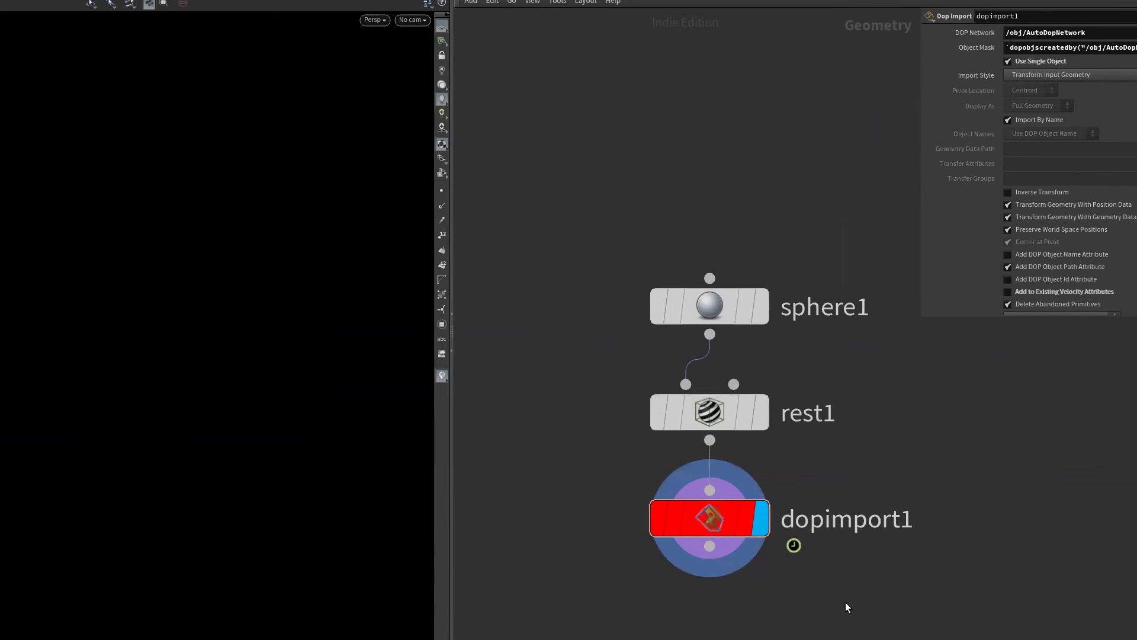
{"action": "key", "text": "u"}
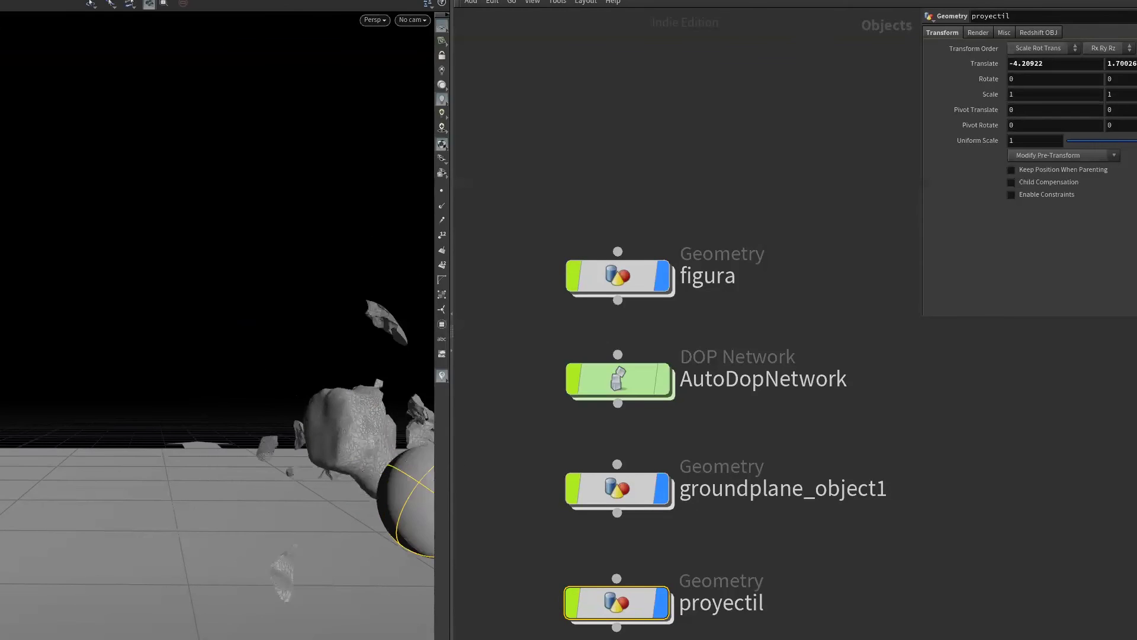
{"action": "middle_click_drag", "start_coordinate": [300, 601], "coordinate": [65, 622]}
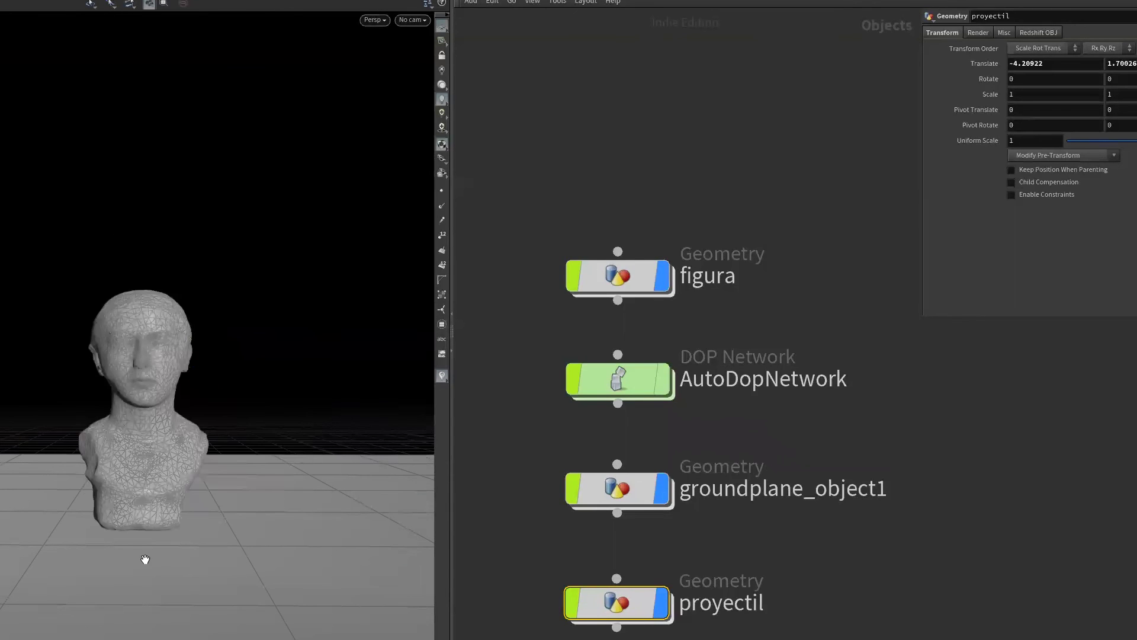
{"action": "middle_click_drag", "start_coordinate": [145, 559], "coordinate": [266, 514]}
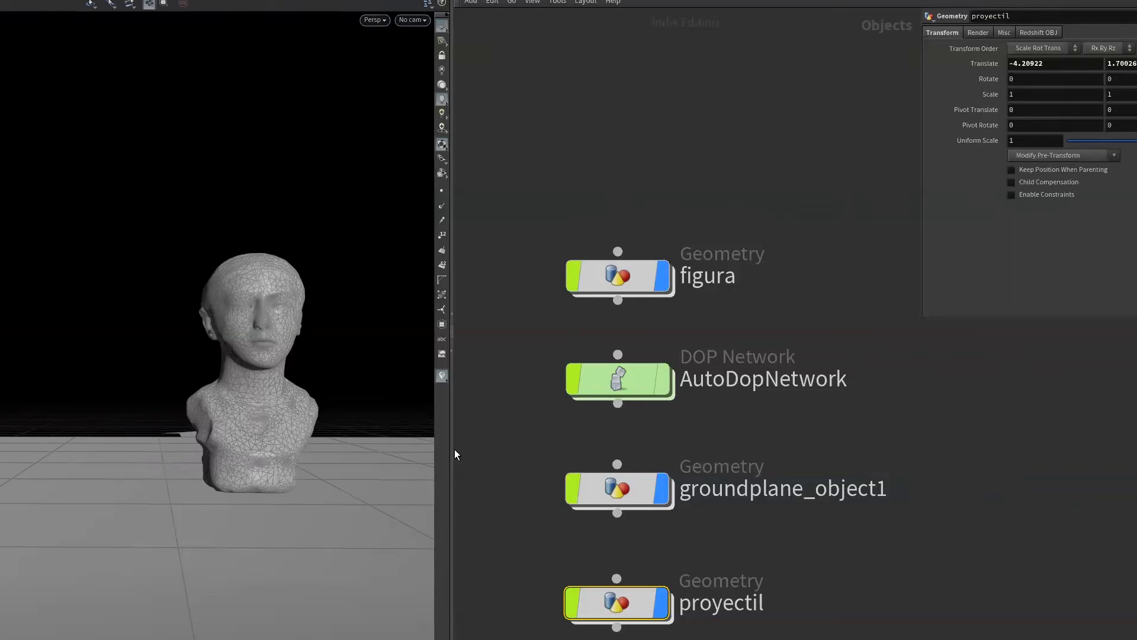
- Inside figura, frame the fracture chain and nudge the file1 node
{"action": "double_click", "coordinate": [635, 269]}
{"action": "key", "text": "h"}
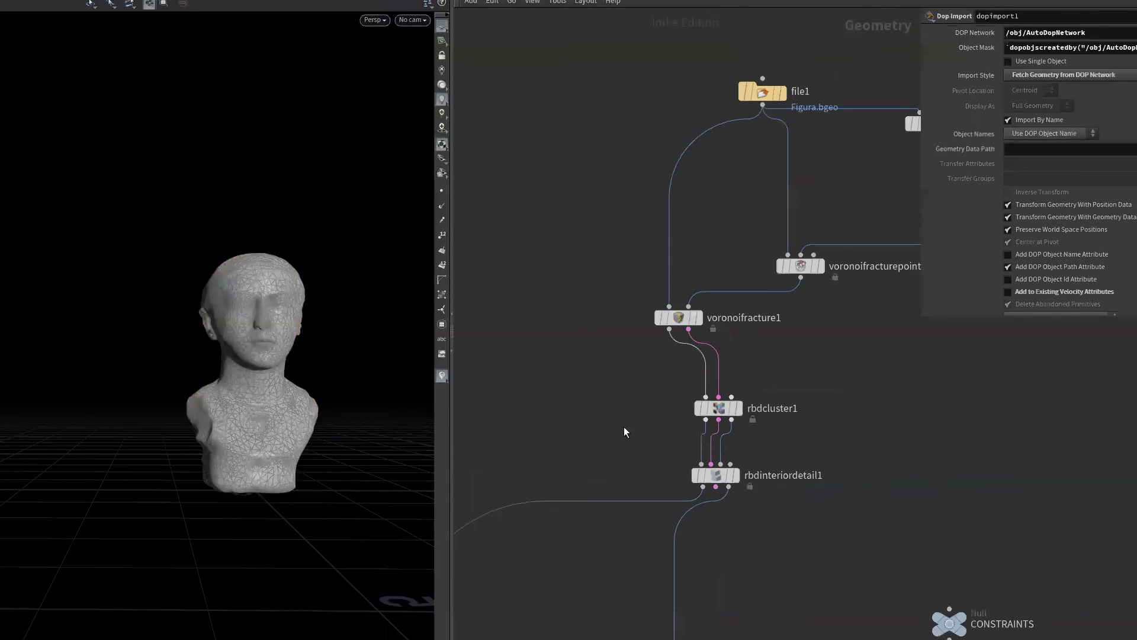
{"action": "scroll", "coordinate": [612, 361], "scroll_direction": "up", "scroll_amount": 5}
{"action": "left_click_drag", "start_coordinate": [583, 267], "coordinate": [602, 222]}
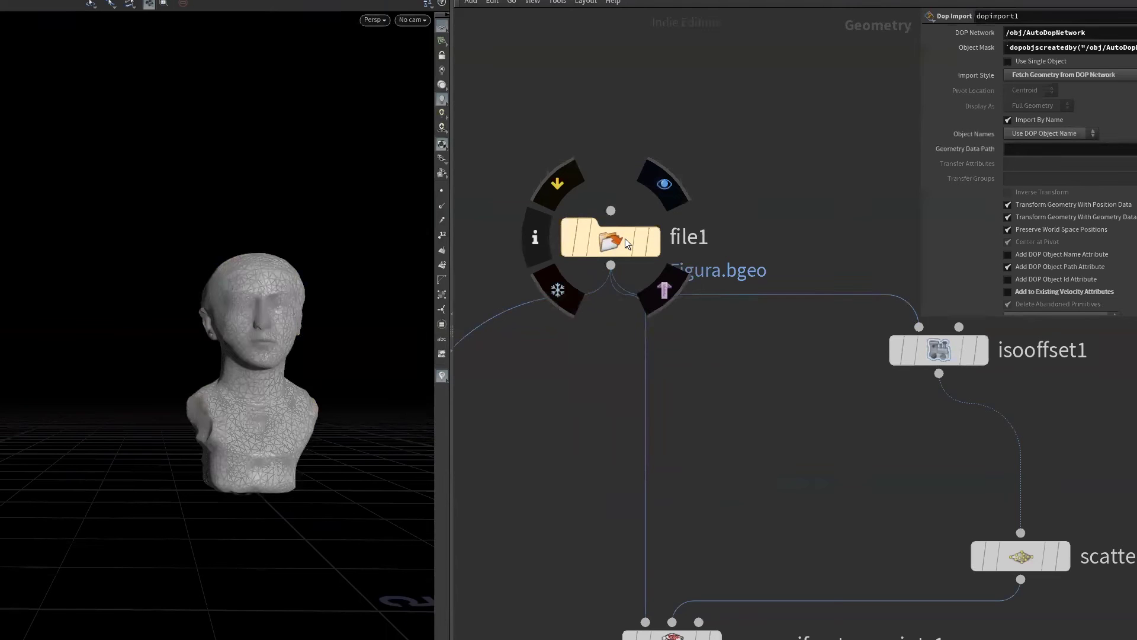
{"action": "scroll", "coordinate": [624, 238], "scroll_direction": "down", "scroll_amount": 3}
{"action": "scroll", "coordinate": [635, 410], "scroll_direction": "down", "scroll_amount": 2}
{"action": "scroll", "coordinate": [748, 447], "scroll_direction": "down", "scroll_amount": 2}
{"action": "key", "text": "h"}
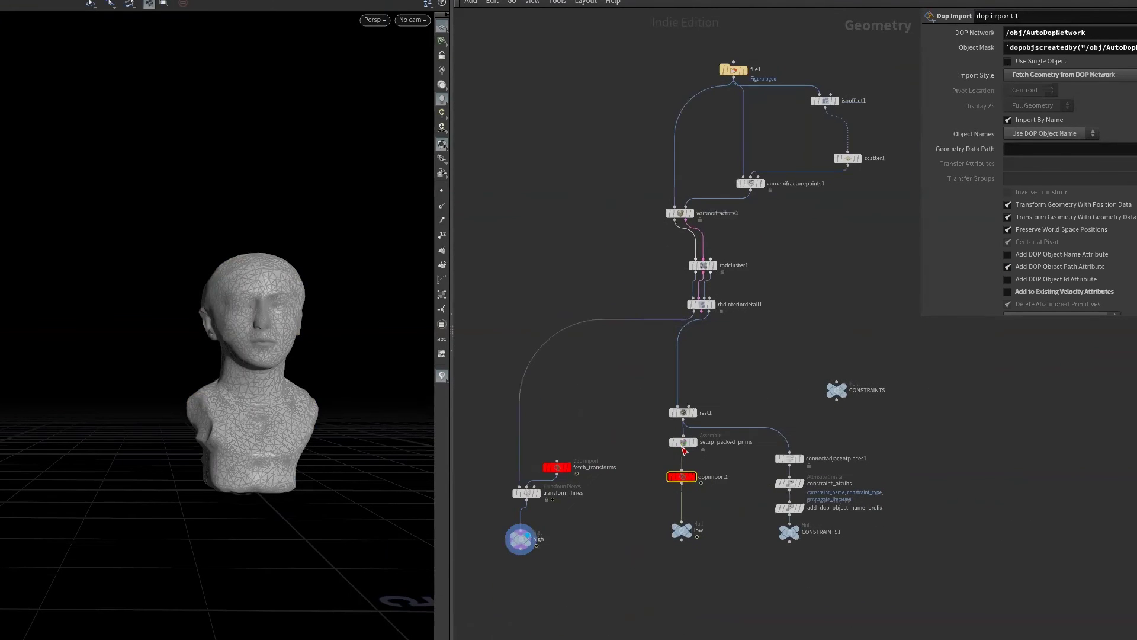
- Check the AutoDopNetwork nodes, then re-enter figura and zoom on file1
{"action": "key", "text": "u"}
{"action": "double_click", "coordinate": [642, 384]}
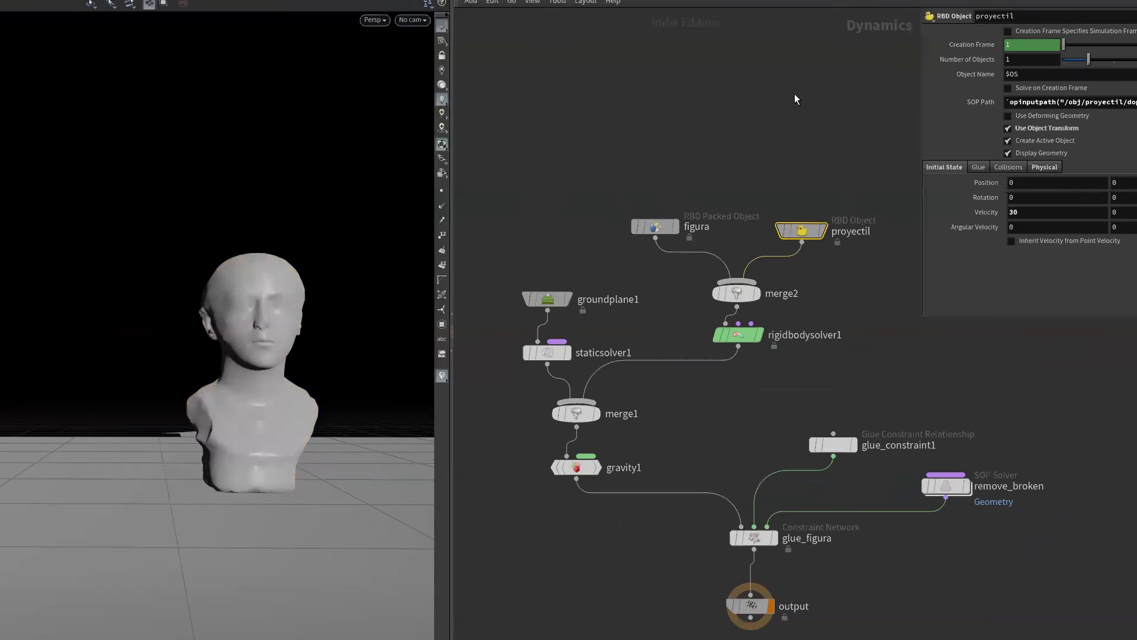
{"action": "key", "text": "u"}
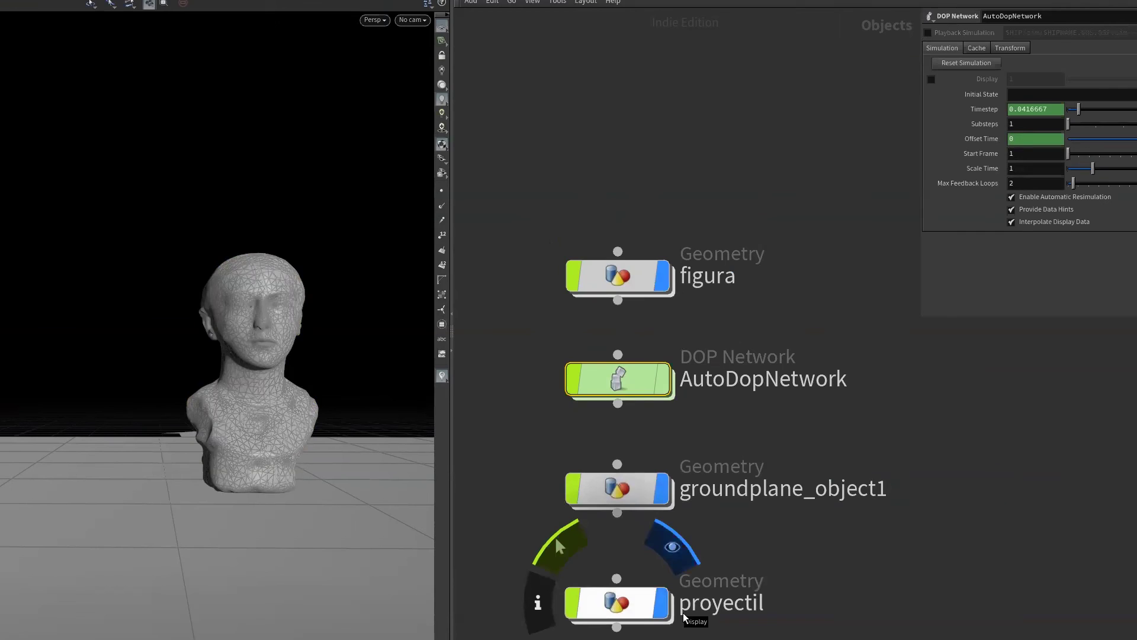
{"action": "double_click", "coordinate": [635, 289]}
{"action": "scroll", "coordinate": [627, 326], "scroll_direction": "up", "scroll_amount": 5}
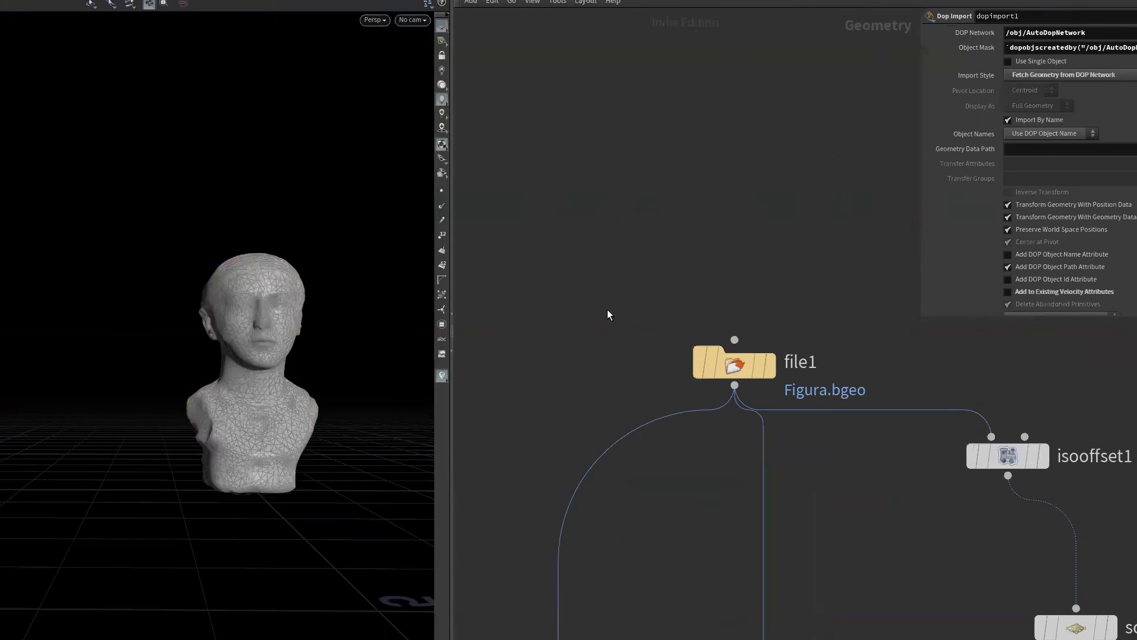
- Add a Pig Head test geometry and wire it into both voronoi fracture nodes and isooffset1
{"action": "key", "text": "Tab"}
{"action": "type", "text": "test"}
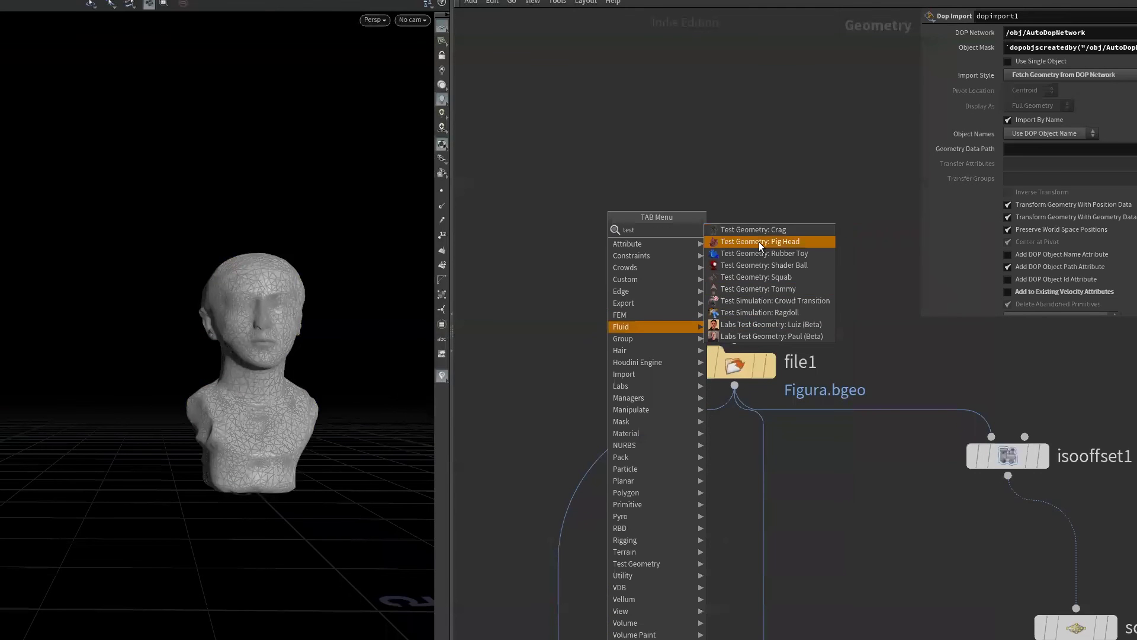
{"action": "left_click", "coordinate": [759, 242]}
{"action": "left_click", "coordinate": [604, 287]}
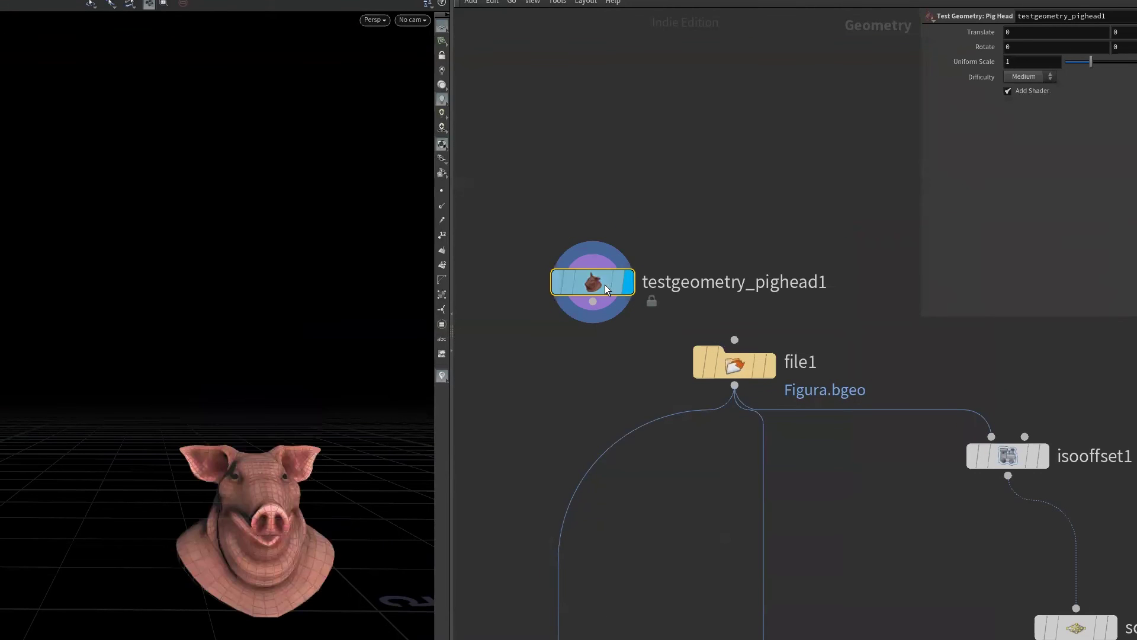
{"action": "key", "text": "space+h"}
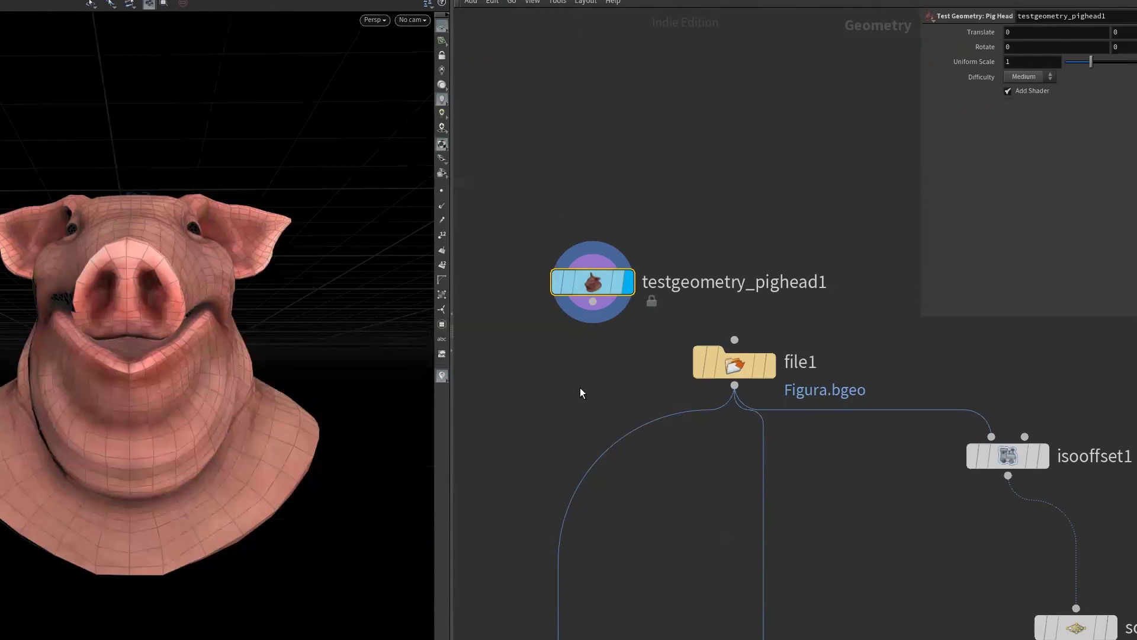
{"action": "left_click_drag", "start_coordinate": [587, 276], "coordinate": [564, 272]}
{"action": "left_click_drag", "start_coordinate": [744, 348], "coordinate": [758, 258]}
{"action": "scroll", "coordinate": [695, 461], "scroll_direction": "down", "scroll_amount": 3}
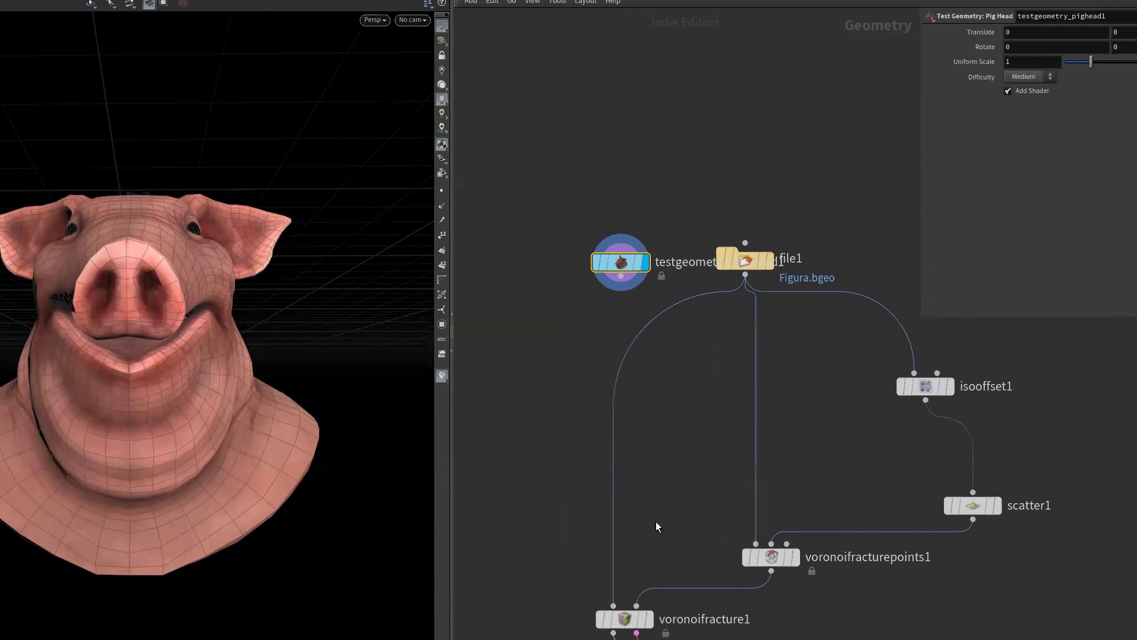
{"action": "left_click_drag", "start_coordinate": [613, 605], "coordinate": [621, 278]}
{"action": "left_click_drag", "start_coordinate": [755, 543], "coordinate": [621, 276]}
{"action": "left_click_drag", "start_coordinate": [914, 374], "coordinate": [621, 276]}
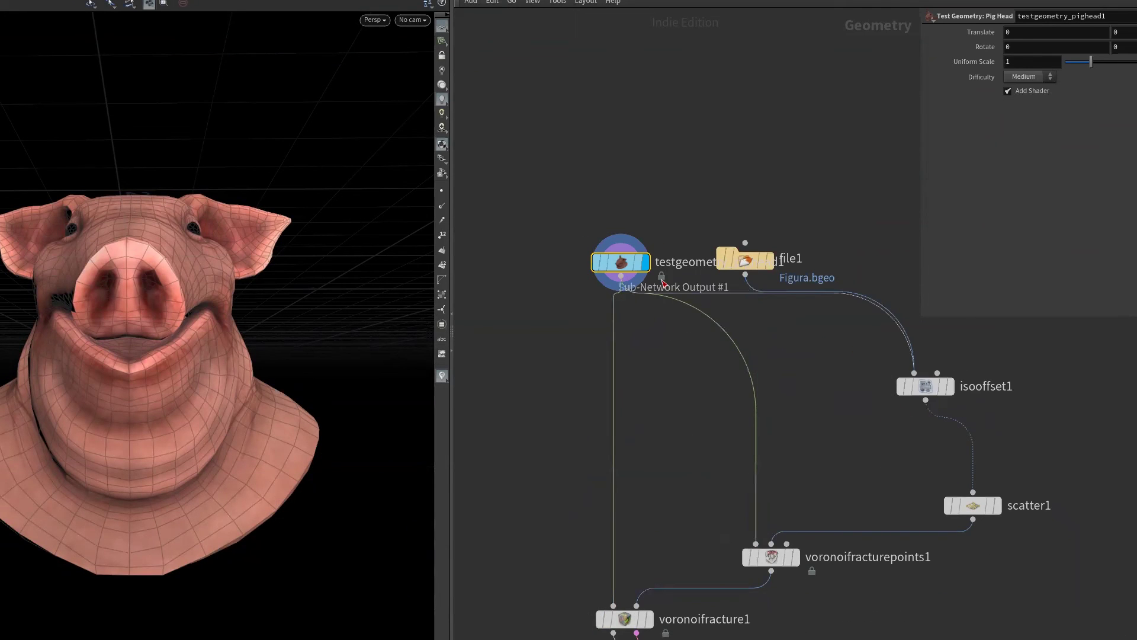
{"action": "left_click_drag", "start_coordinate": [745, 264], "coordinate": [771, 207]}
{"action": "mouse_move", "coordinate": [620, 262]}
{"action": "left_mouse_down"}
{"action": "mouse_move", "coordinate": [601, 239]}
{"action": "mouse_move", "coordinate": [599, 172]}
{"action": "left_mouse_up"}
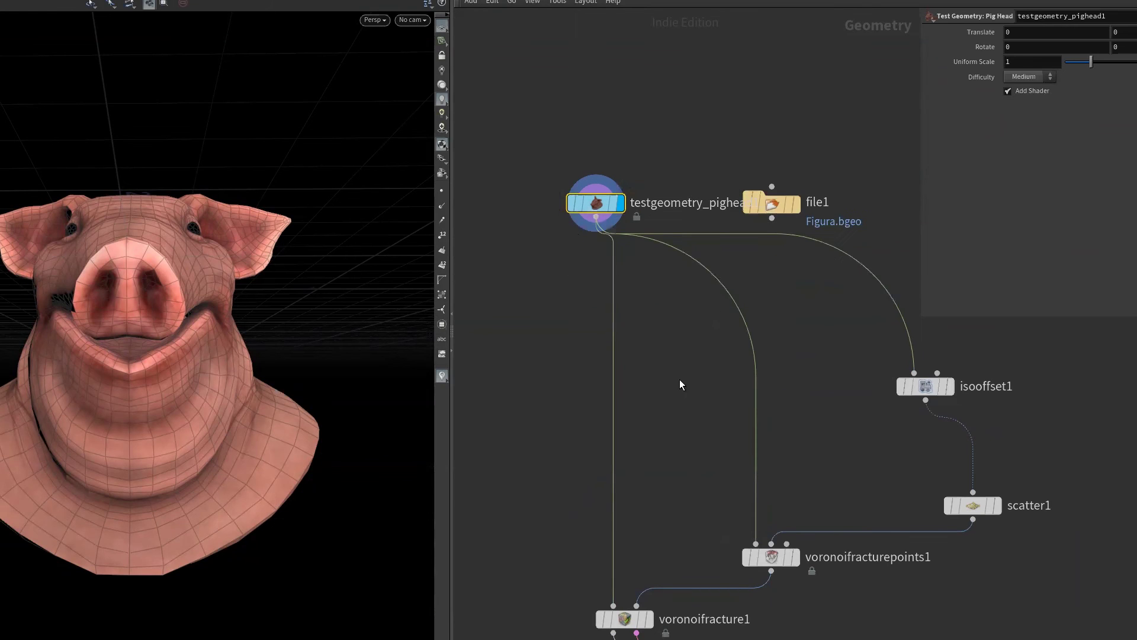
- Add switch1 taking file1, feeding both voronoi fracture nodes and isooffset1
{"action": "key", "text": "Tab"}
{"action": "type", "text": "sw"}
{"action": "left_click", "coordinate": [643, 241]}
{"action": "left_click", "coordinate": [539, 299]}
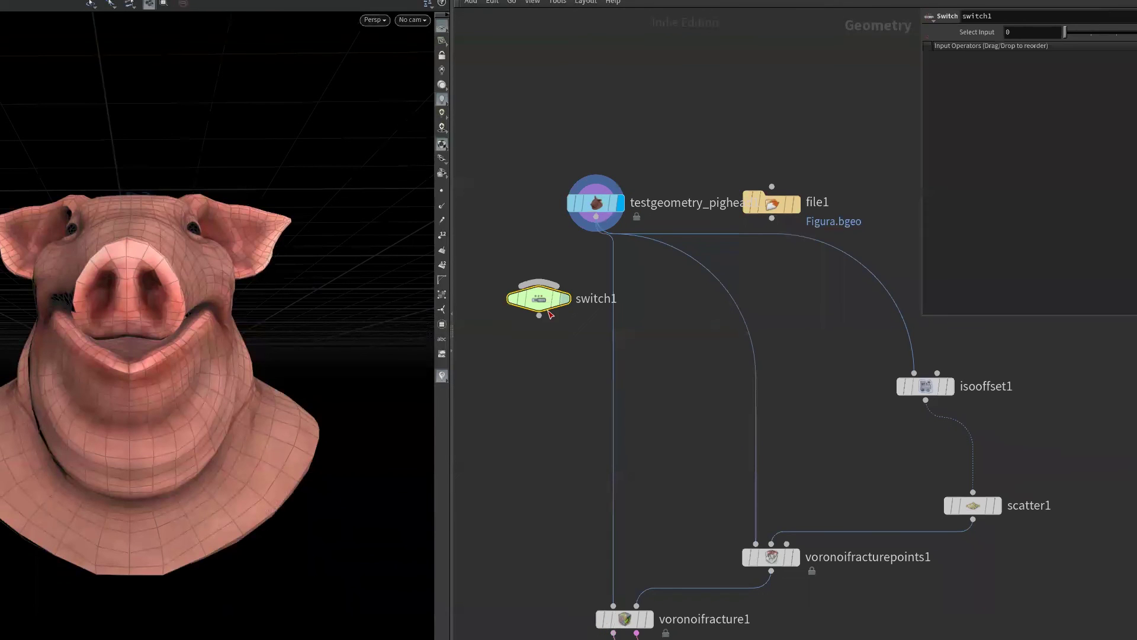
{"action": "mouse_move", "coordinate": [581, 201]}
{"action": "left_mouse_down"}
{"action": "mouse_move", "coordinate": [572, 194]}
{"action": "mouse_move", "coordinate": [540, 282]}
{"action": "mouse_move", "coordinate": [753, 212]}
{"action": "left_mouse_up"}
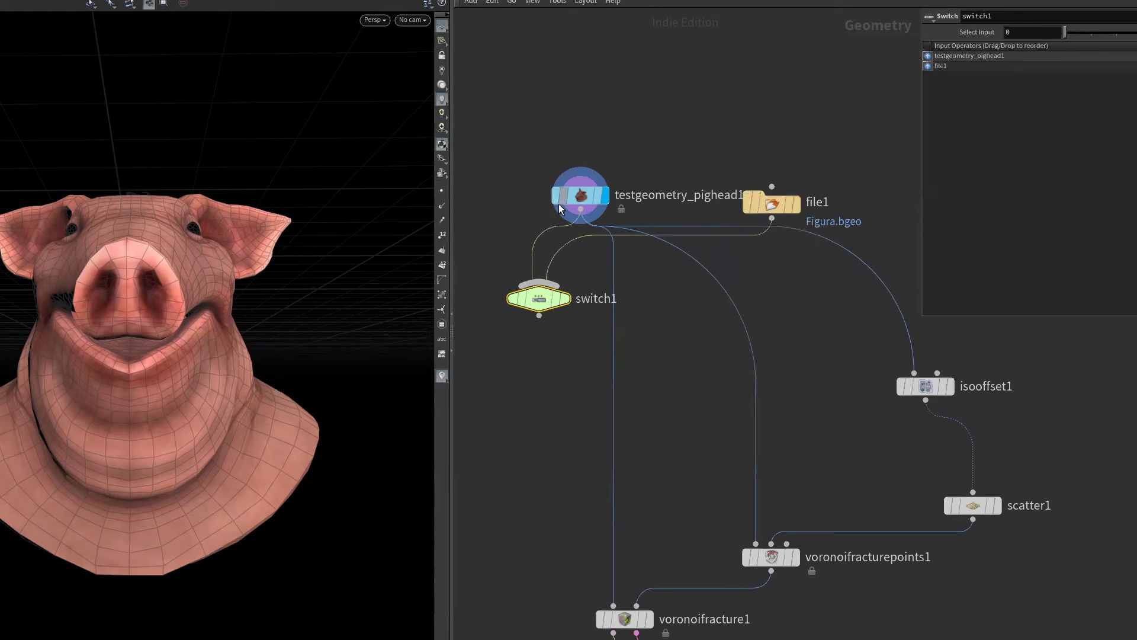
{"action": "left_click_drag", "start_coordinate": [580, 196], "coordinate": [558, 111]}
{"action": "mouse_move", "coordinate": [539, 299]}
{"action": "left_mouse_down"}
{"action": "mouse_move", "coordinate": [551, 271]}
{"action": "mouse_move", "coordinate": [563, 523]}
{"action": "mouse_move", "coordinate": [613, 606]}
{"action": "left_mouse_up"}
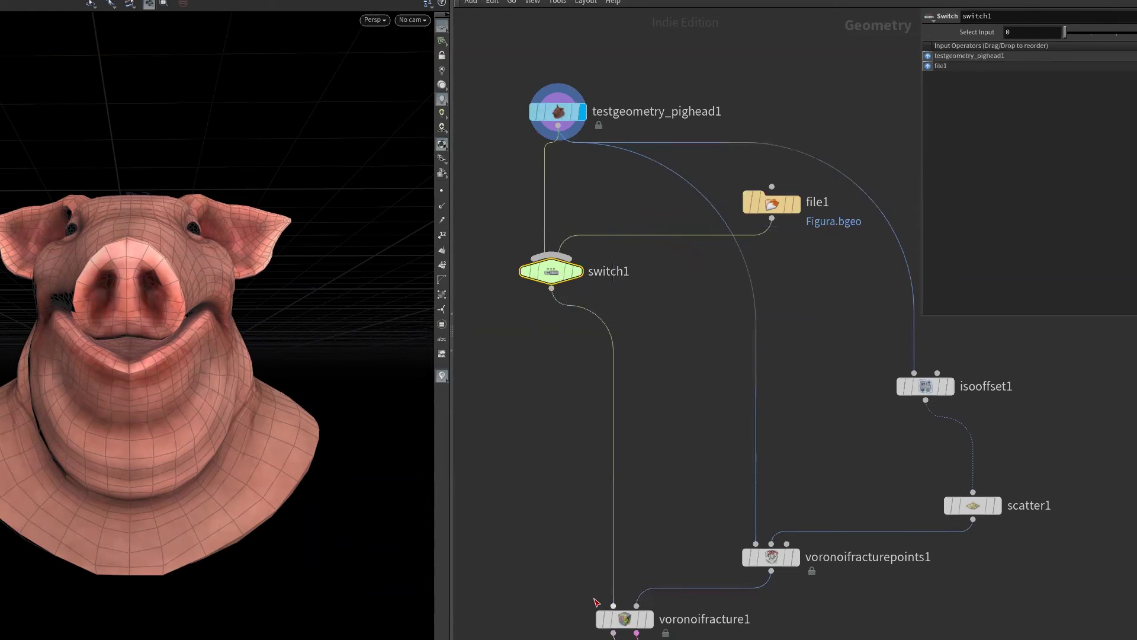
{"action": "left_click_drag", "start_coordinate": [551, 288], "coordinate": [752, 539]}
{"action": "left_click_drag", "start_coordinate": [551, 289], "coordinate": [914, 373]}
- Arrange file1 and the pig head node beside switch1
{"action": "left_click_drag", "start_coordinate": [771, 208], "coordinate": [736, 144]}
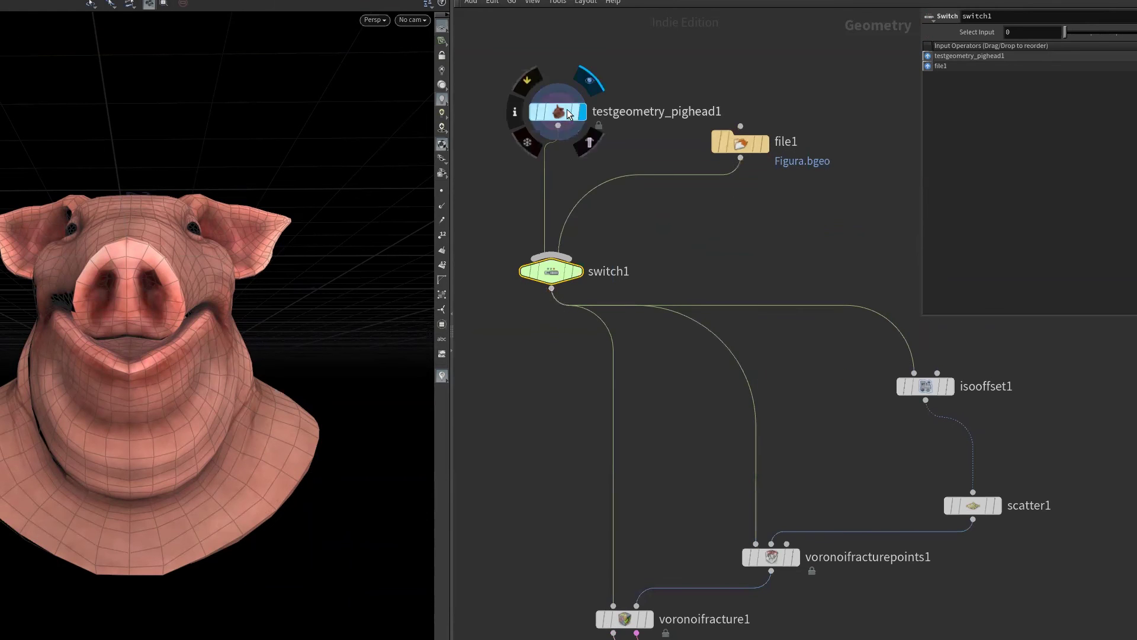
{"action": "left_click_drag", "start_coordinate": [557, 113], "coordinate": [508, 196]}
{"action": "scroll", "coordinate": [752, 272], "scroll_direction": "up", "scroll_amount": 1}
{"action": "scroll", "coordinate": [753, 271], "scroll_direction": "up", "scroll_amount": 2}
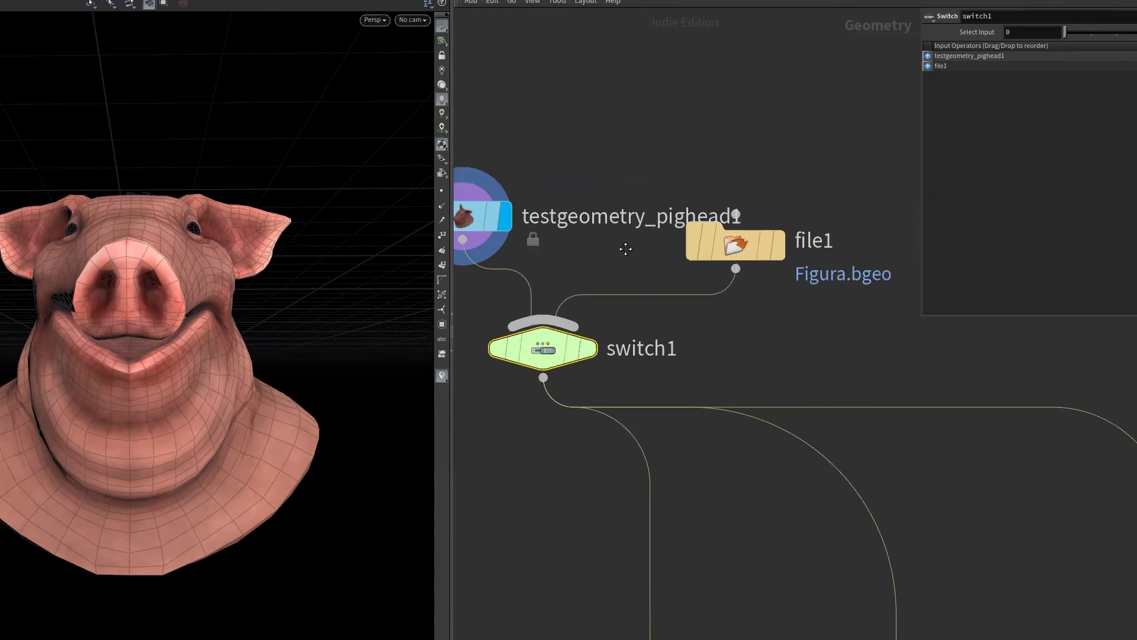
{"action": "middle_click_drag", "start_coordinate": [624, 247], "coordinate": [799, 225]}
{"action": "left_click_drag", "start_coordinate": [603, 211], "coordinate": [561, 241]}
{"action": "left_click_drag", "start_coordinate": [888, 232], "coordinate": [857, 237]}
{"action": "middle_click_drag", "start_coordinate": [722, 333], "coordinate": [582, 300]}
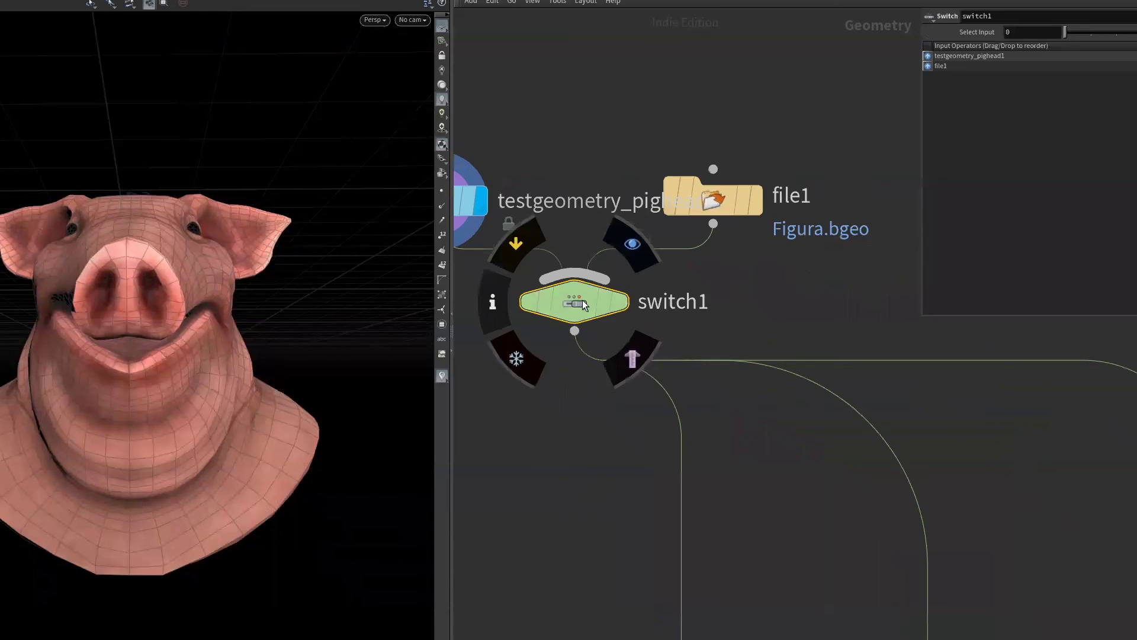
{"action": "scroll", "coordinate": [755, 310], "scroll_direction": "down", "scroll_amount": 3}
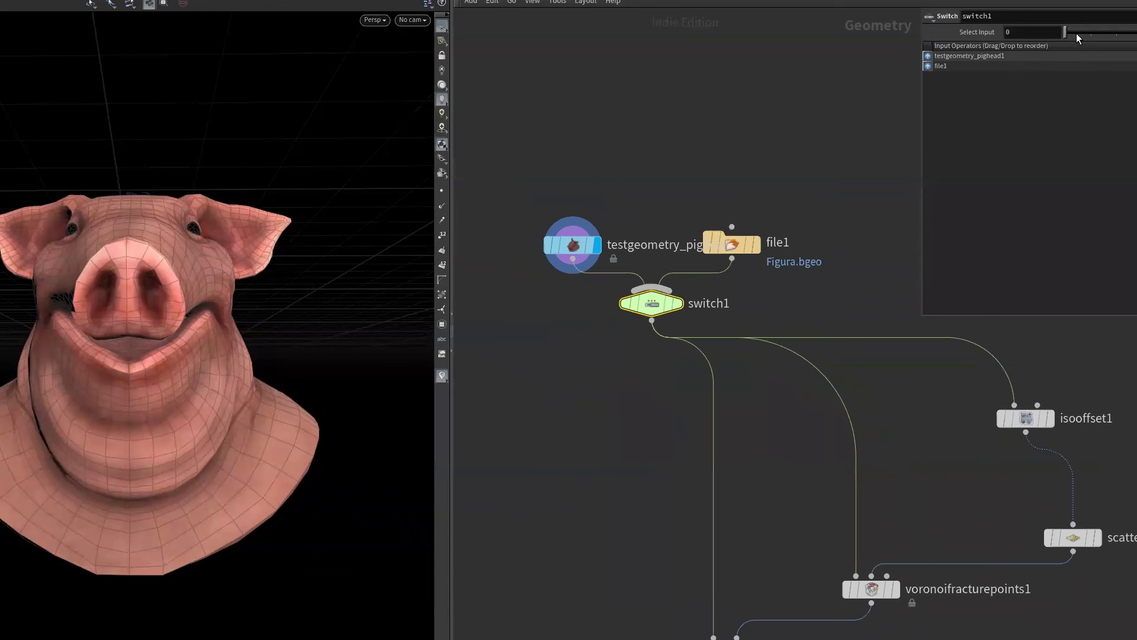
- Display switch1 and set Select Input to 0 so the pig head is used
{"action": "left_click", "coordinate": [677, 303]}
{"action": "left_click_drag", "start_coordinate": [1091, 33], "coordinate": [1066, 37]}
{"action": "left_click_drag", "start_coordinate": [572, 244], "coordinate": [577, 188]}
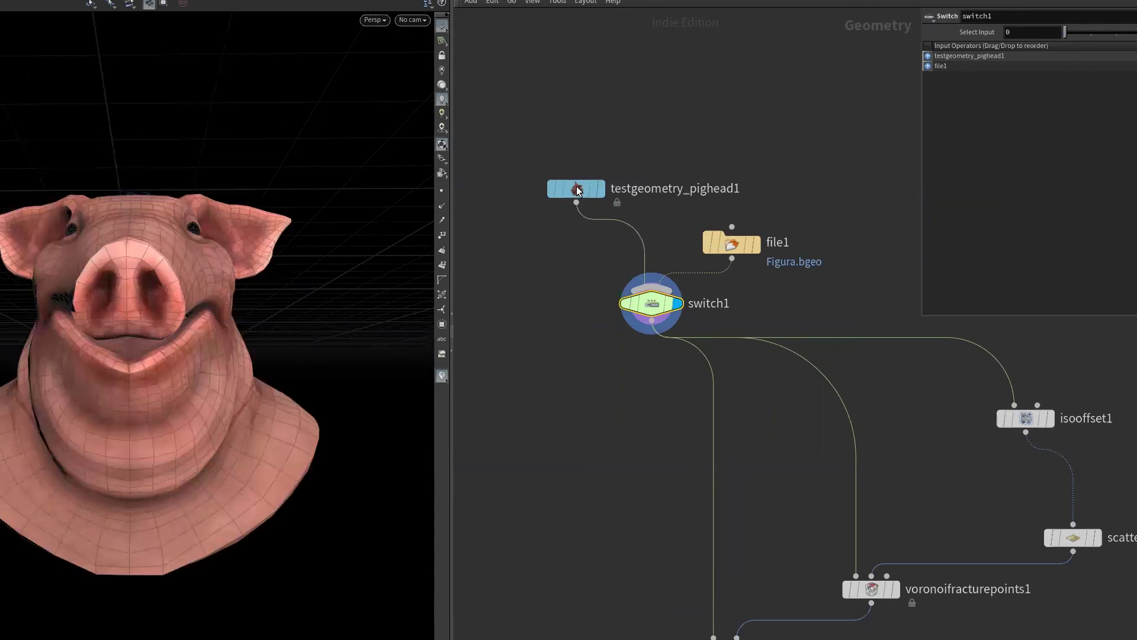
{"action": "middle_click_drag", "start_coordinate": [556, 261], "coordinate": [543, 303]}
- Raise the pig head 1.4 units in Y on its own node, discarding a trial transform
{"action": "key", "text": "Tab"}
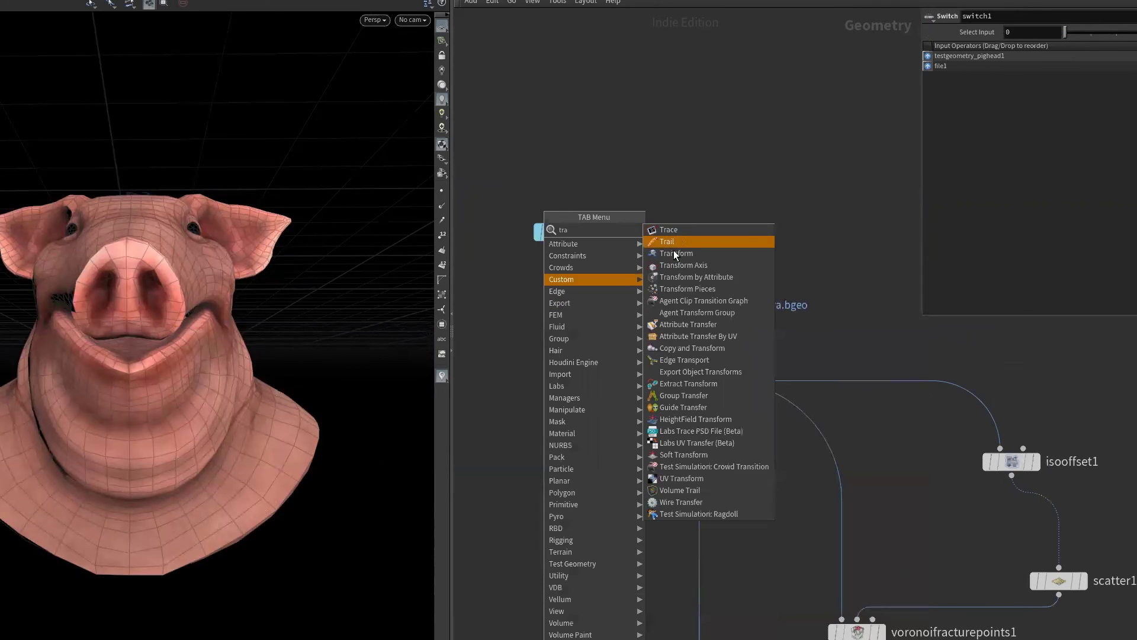
{"action": "left_click", "coordinate": [673, 250]}
{"action": "left_click", "coordinate": [605, 276]}
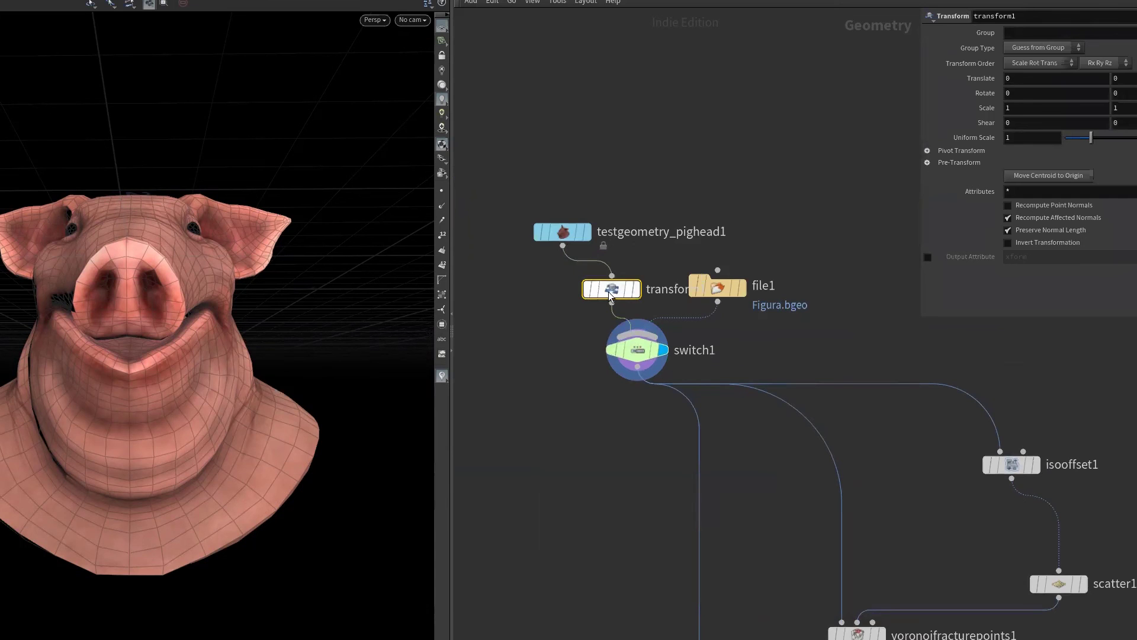
{"action": "key", "text": "Delete"}
{"action": "left_click_drag", "start_coordinate": [575, 235], "coordinate": [573, 247]}
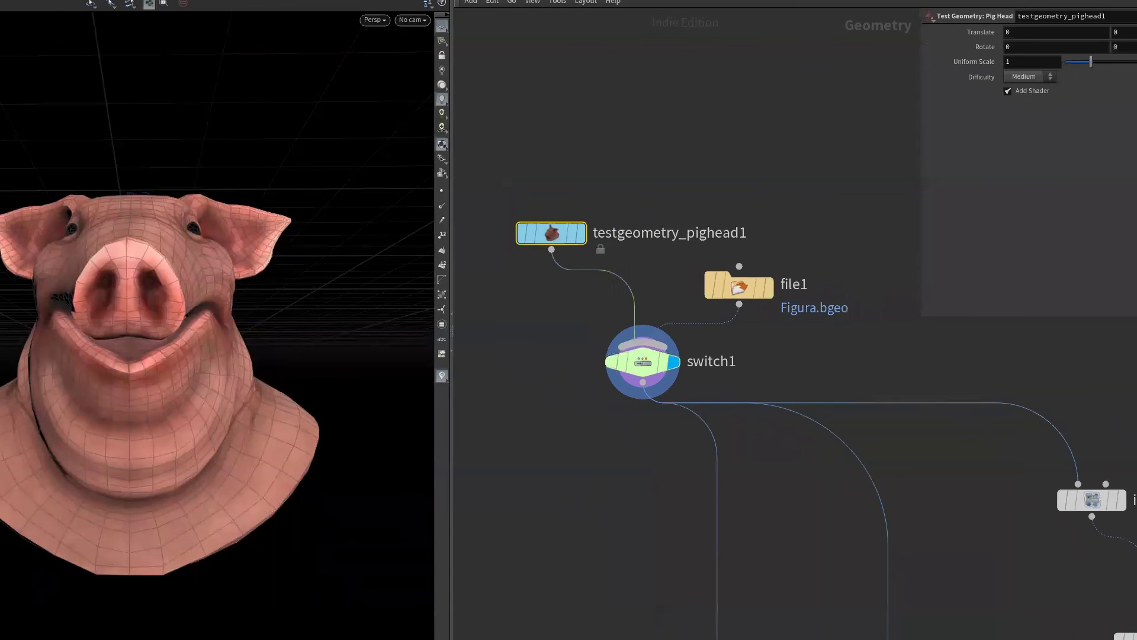
{"action": "middle_click_drag", "start_coordinate": [1129, 33], "coordinate": [1128, 33]}
{"action": "left_click_drag", "start_coordinate": [150, 332], "coordinate": [391, 397]}
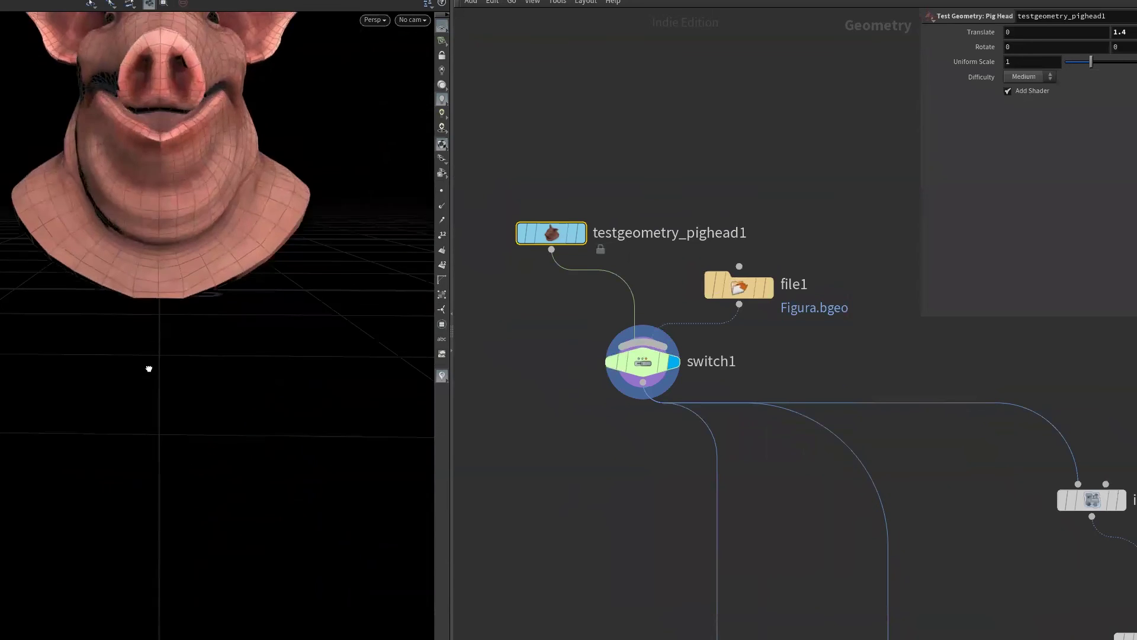
- Scroll through the network to review the simulation and voronoi fracture nodes
{"action": "scroll", "coordinate": [623, 323], "scroll_direction": "down", "scroll_amount": 2}
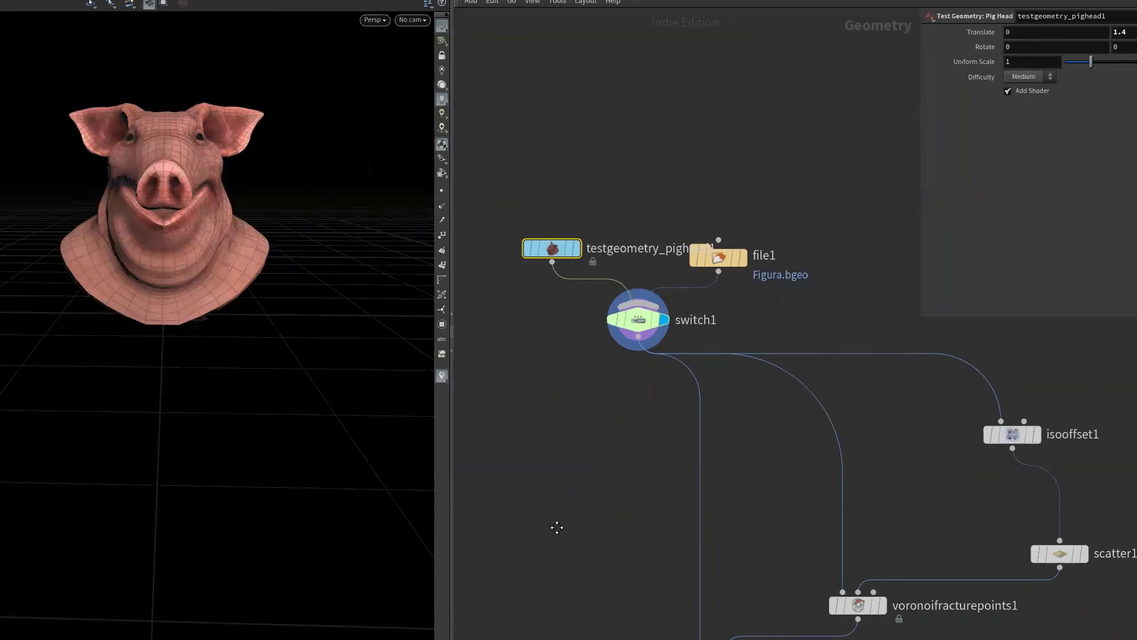
{"action": "middle_click_drag", "start_coordinate": [554, 528], "coordinate": [604, 269]}
{"action": "middle_click_drag", "start_coordinate": [660, 593], "coordinate": [660, 363]}
{"action": "mouse_move", "coordinate": [568, 431]}
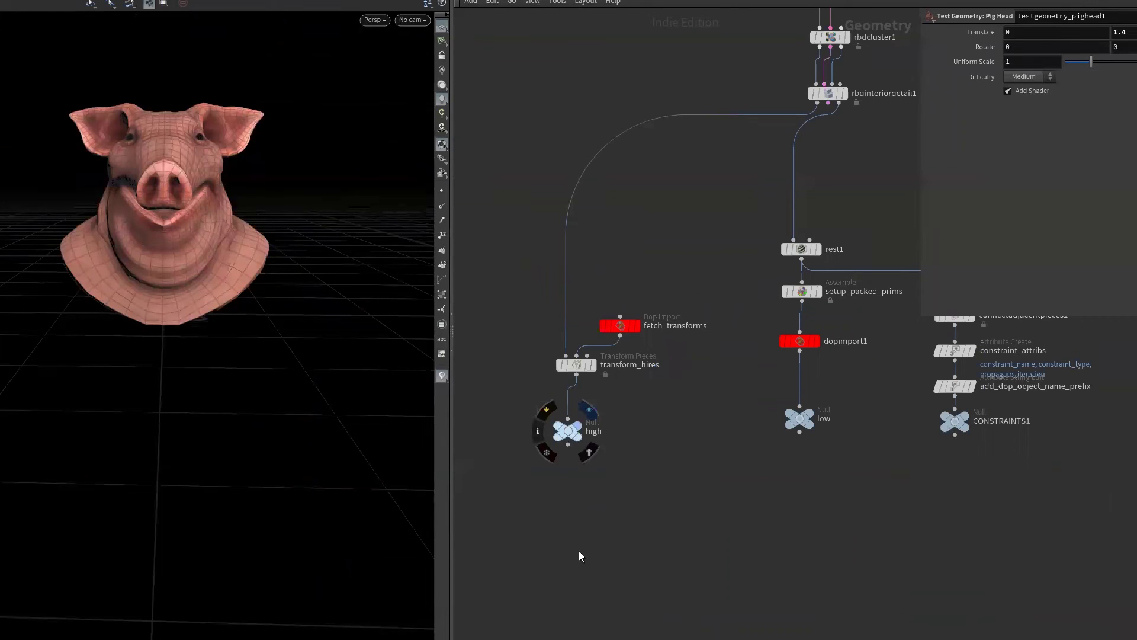
{"action": "scroll", "coordinate": [575, 523], "scroll_direction": "down", "scroll_amount": 2}
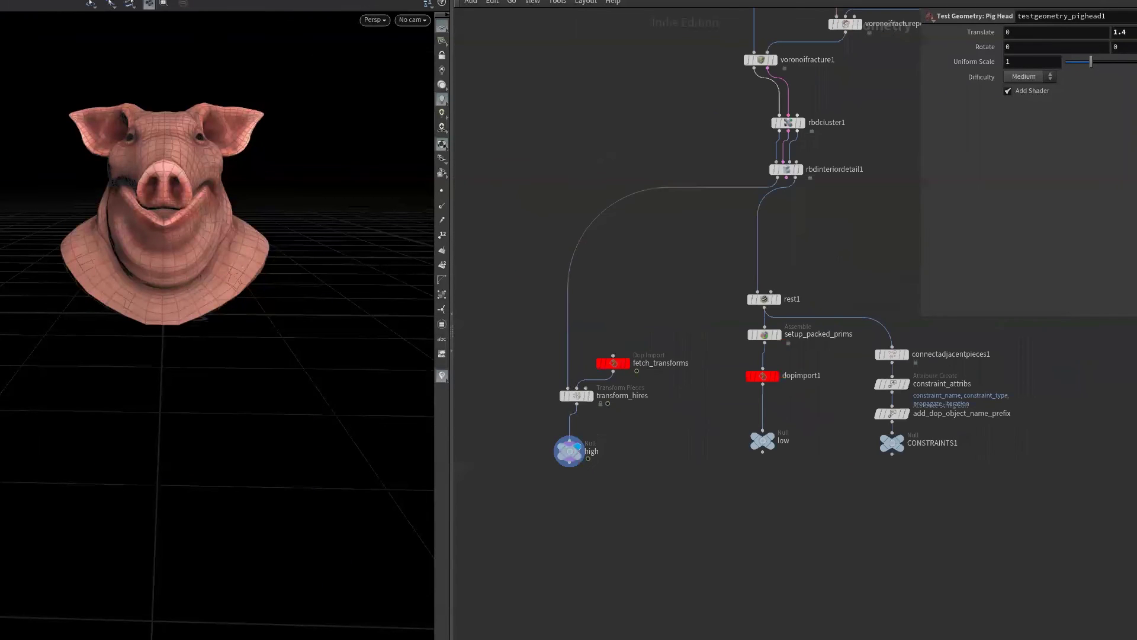
{"action": "middle_click_drag", "start_coordinate": [673, 577], "coordinate": [672, 629]}
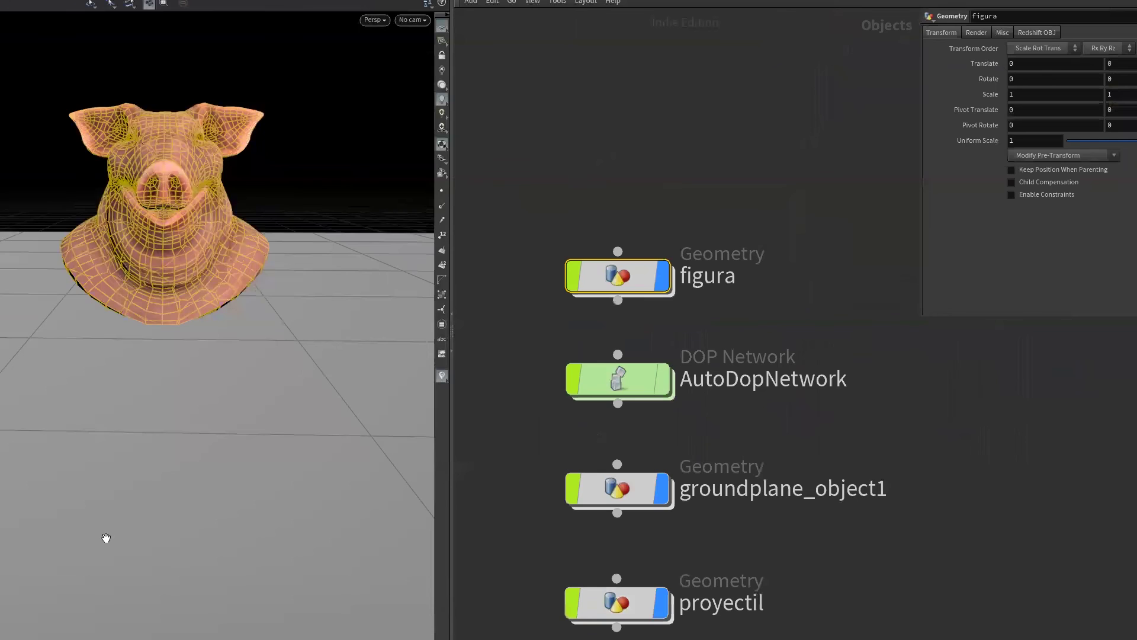
- Orbit around the shattered pig-head fragments, deselect them, and rewind to the first frame
{"action": "left_click_drag", "start_coordinate": [249, 414], "coordinate": [258, 428]}
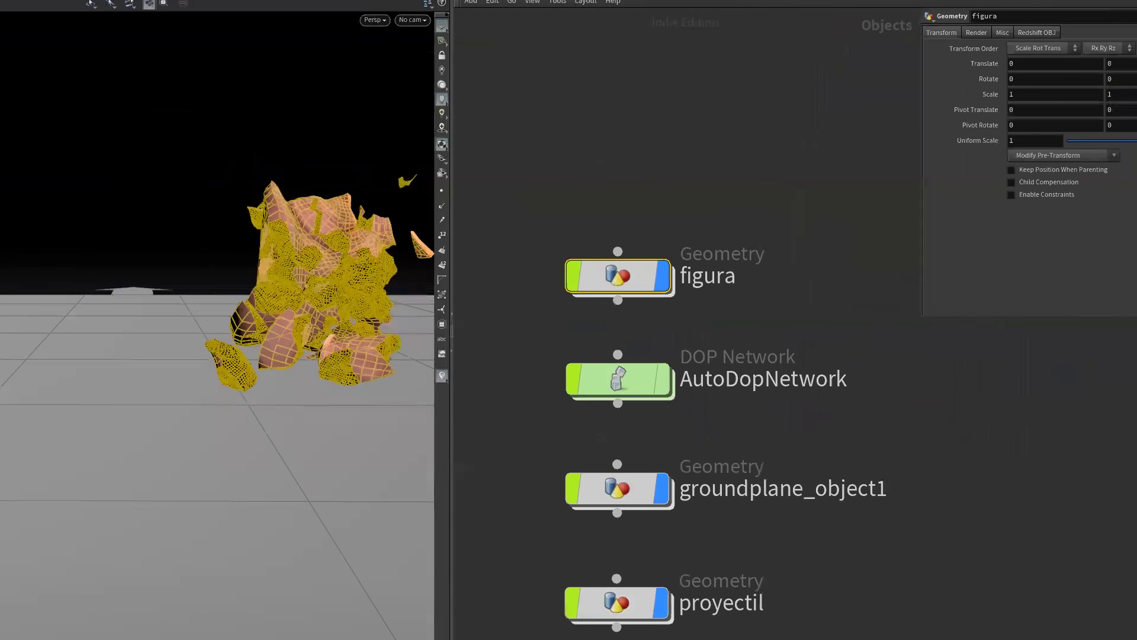
{"action": "left_click_drag", "start_coordinate": [163, 521], "coordinate": [202, 547], "text": "alt"}
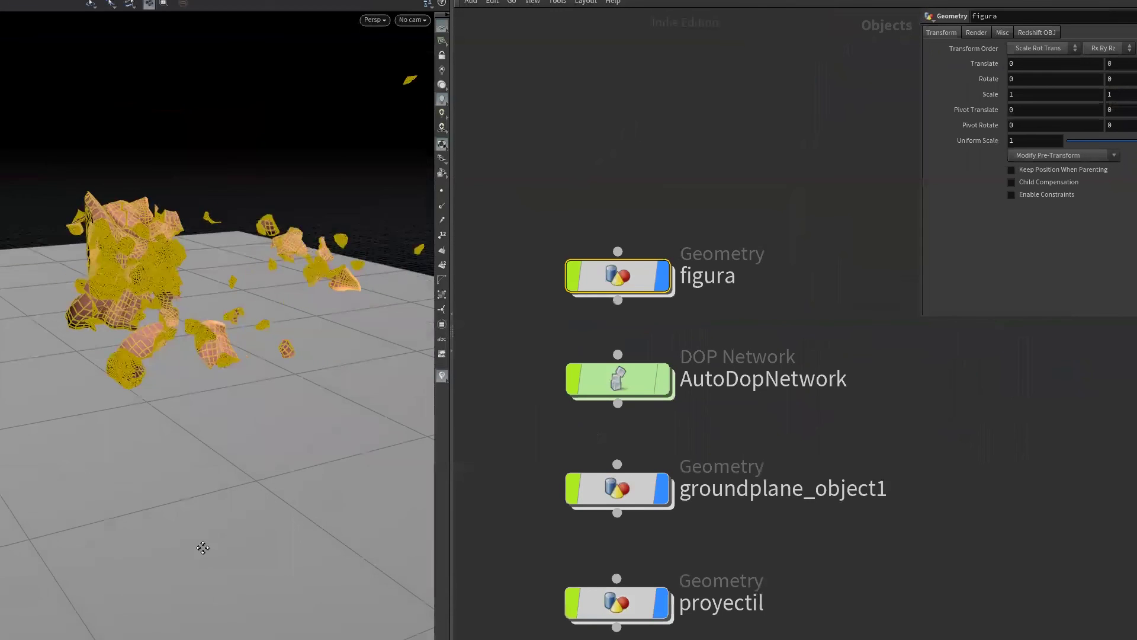
{"action": "left_click", "coordinate": [553, 563]}
{"action": "middle_click_drag", "start_coordinate": [276, 524], "coordinate": [263, 594], "text": "alt"}
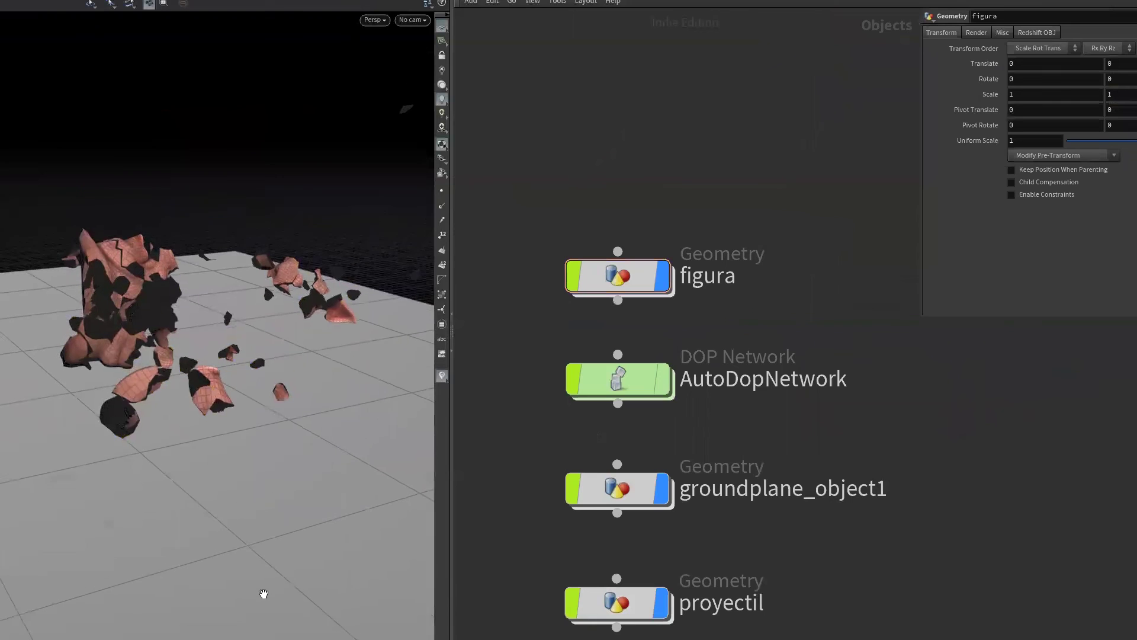
{"action": "left_click", "coordinate": [230, 532]}
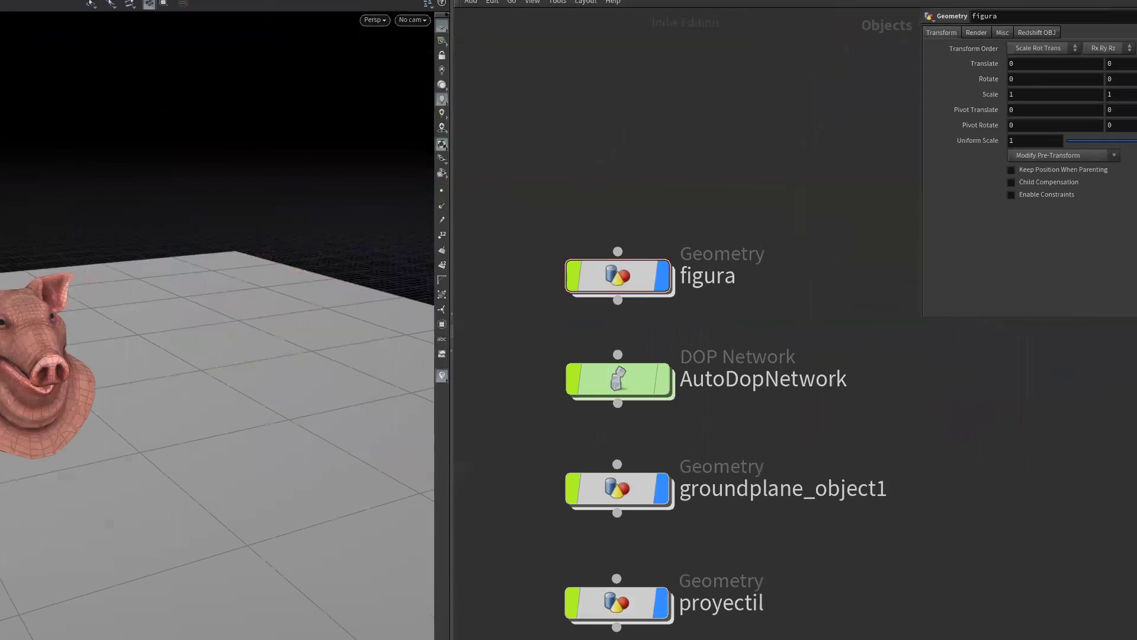
- Set switch1's Select Input to 1 so the Figura.bgeo bust is fractured
{"action": "double_click", "coordinate": [598, 289]}
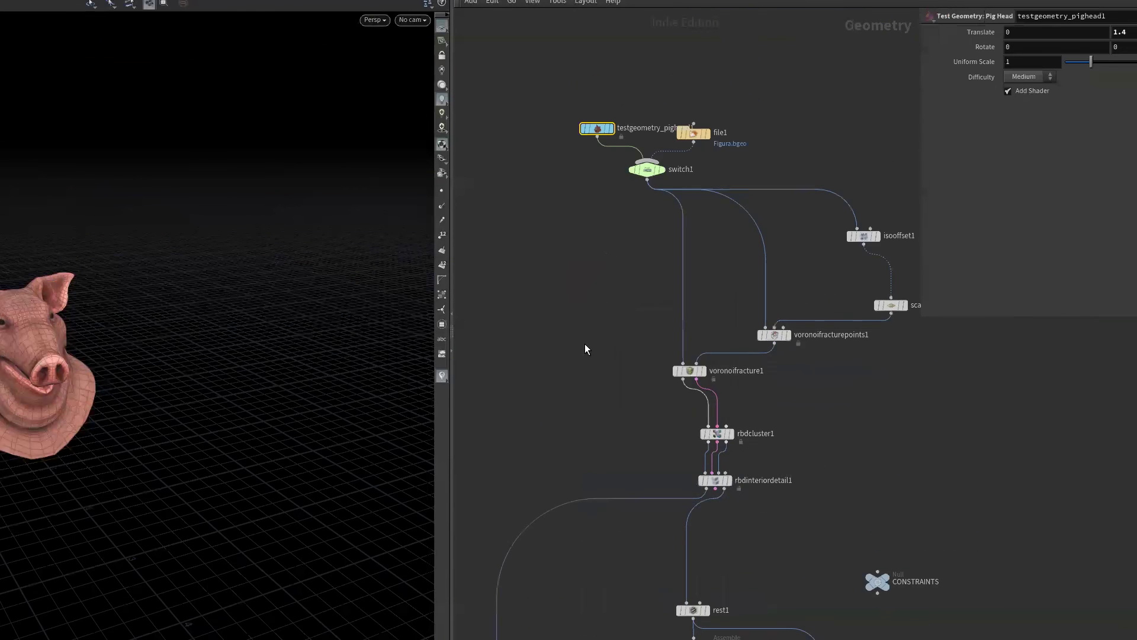
{"action": "left_click_drag", "start_coordinate": [1065, 32], "coordinate": [1091, 32]}
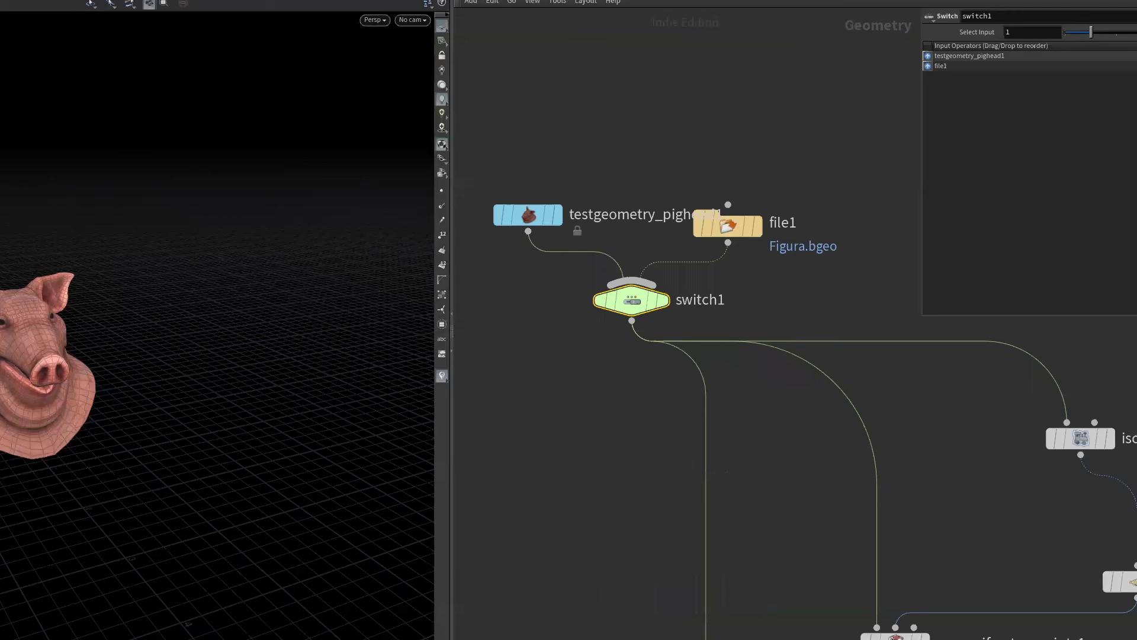
{"action": "key", "text": "Return"}
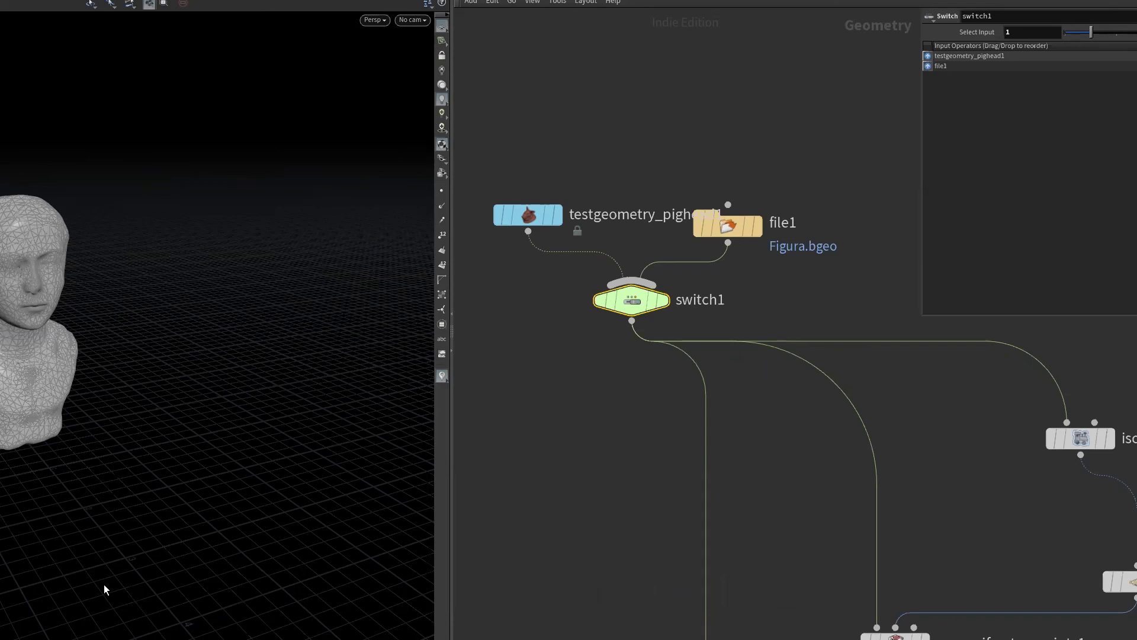
{"action": "key", "text": "h"}
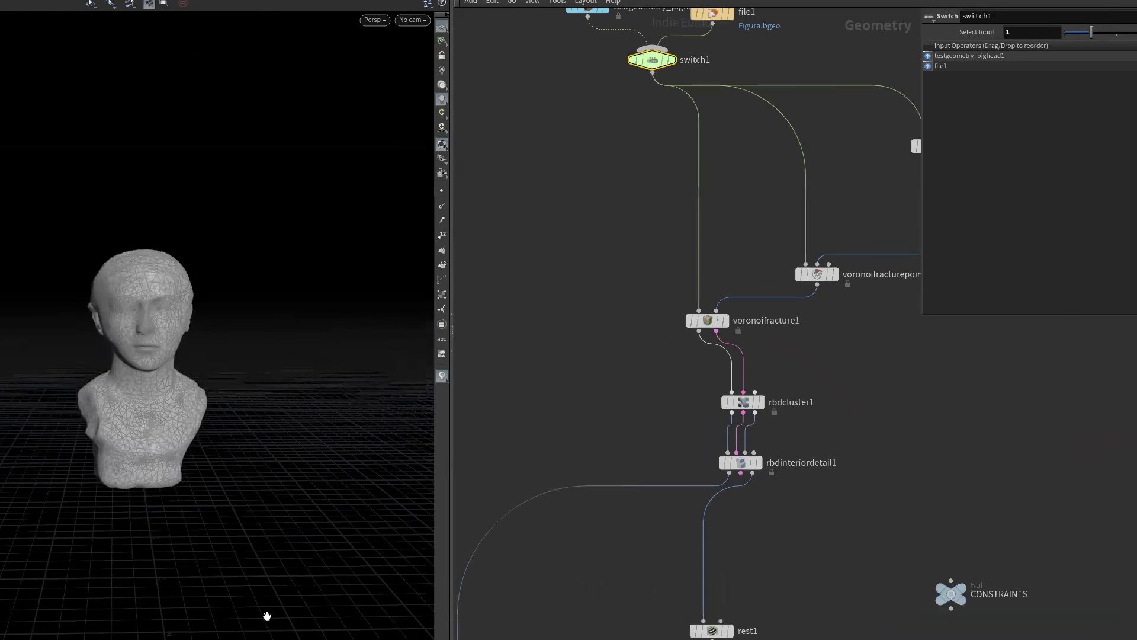
{"action": "scroll", "coordinate": [579, 442], "scroll_direction": "up", "scroll_amount": 5}
{"action": "scroll", "coordinate": [592, 415], "scroll_direction": "up", "scroll_amount": 5}
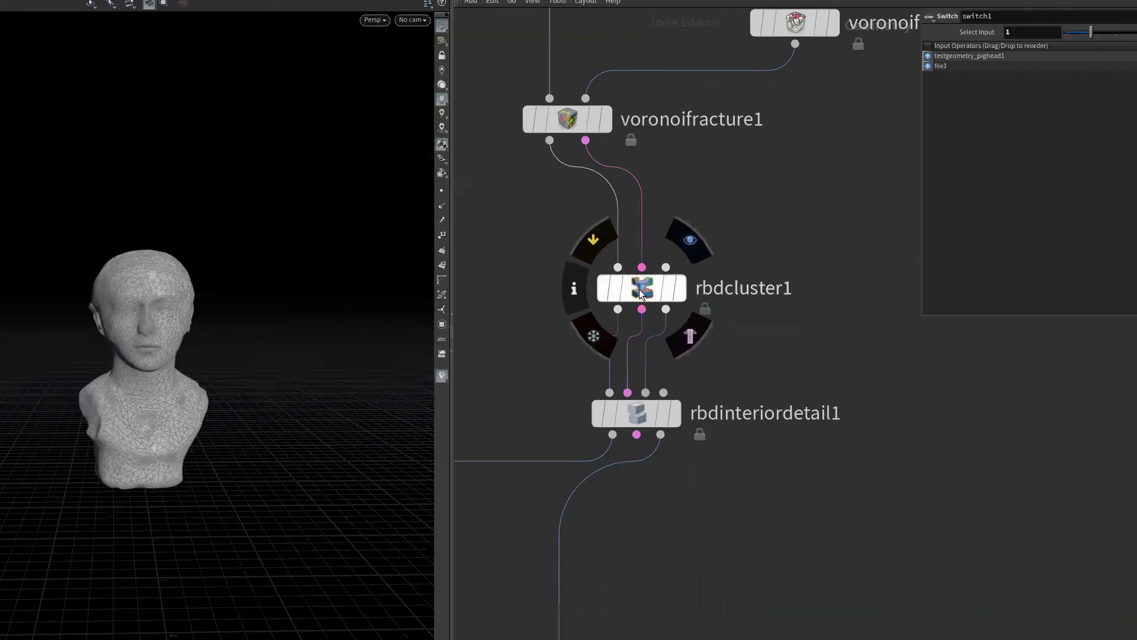
- Inspect rbdcluster1, rbdinteriordetail1 and the high output null, then tumble around the bust
{"action": "left_click", "coordinate": [677, 296]}
{"action": "scroll", "coordinate": [750, 532], "scroll_direction": "down", "scroll_amount": 3}
{"action": "scroll", "coordinate": [673, 414], "scroll_direction": "down", "scroll_amount": 2}
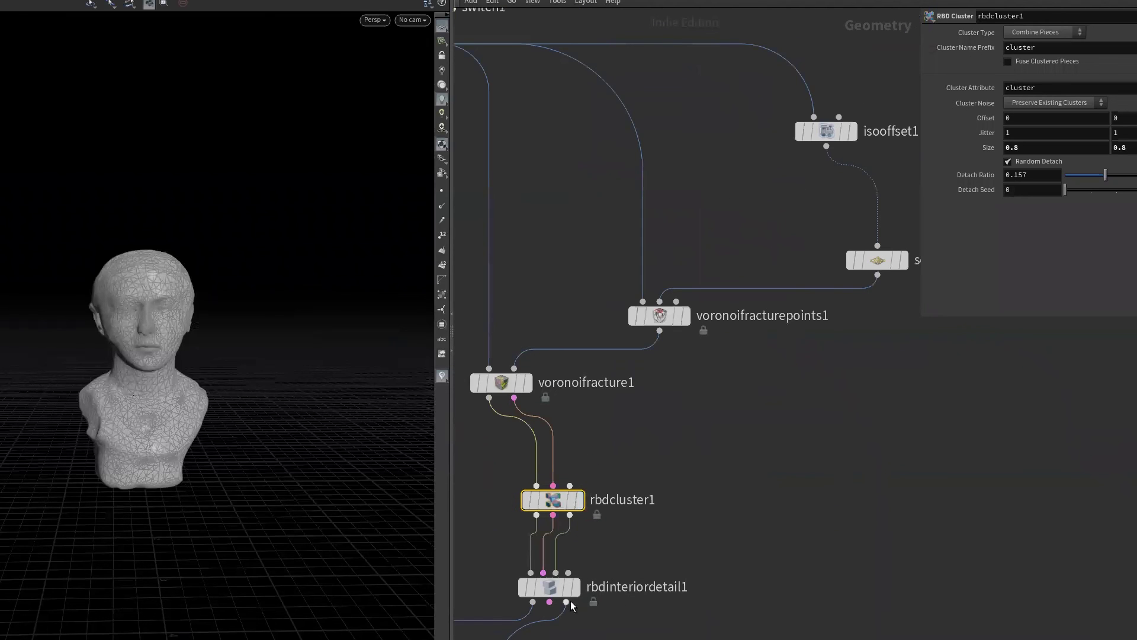
{"action": "left_click", "coordinate": [557, 591]}
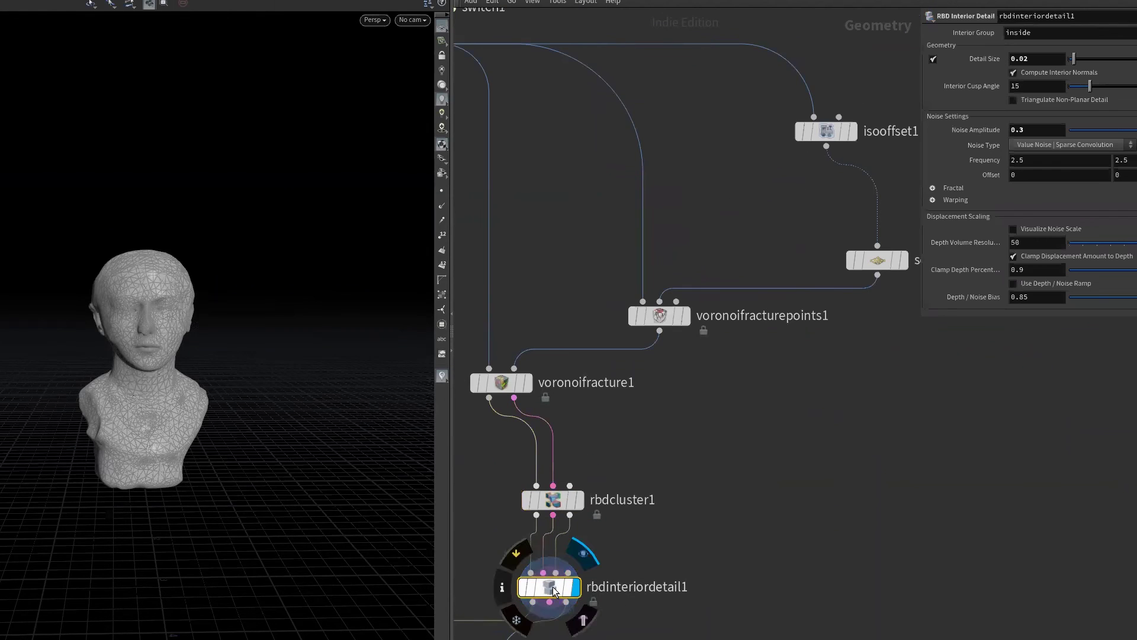
{"action": "middle_click_drag", "start_coordinate": [554, 590], "coordinate": [652, 458]}
{"action": "scroll", "coordinate": [651, 457], "scroll_direction": "down", "scroll_amount": 2}
{"action": "mouse_move", "coordinate": [615, 531]}
{"action": "middle_mouse_down"}
{"action": "mouse_move", "coordinate": [655, 269]}
{"action": "mouse_move", "coordinate": [511, 546]}
{"action": "middle_mouse_up"}
{"action": "middle_click_drag", "start_coordinate": [542, 467], "coordinate": [711, 257]}
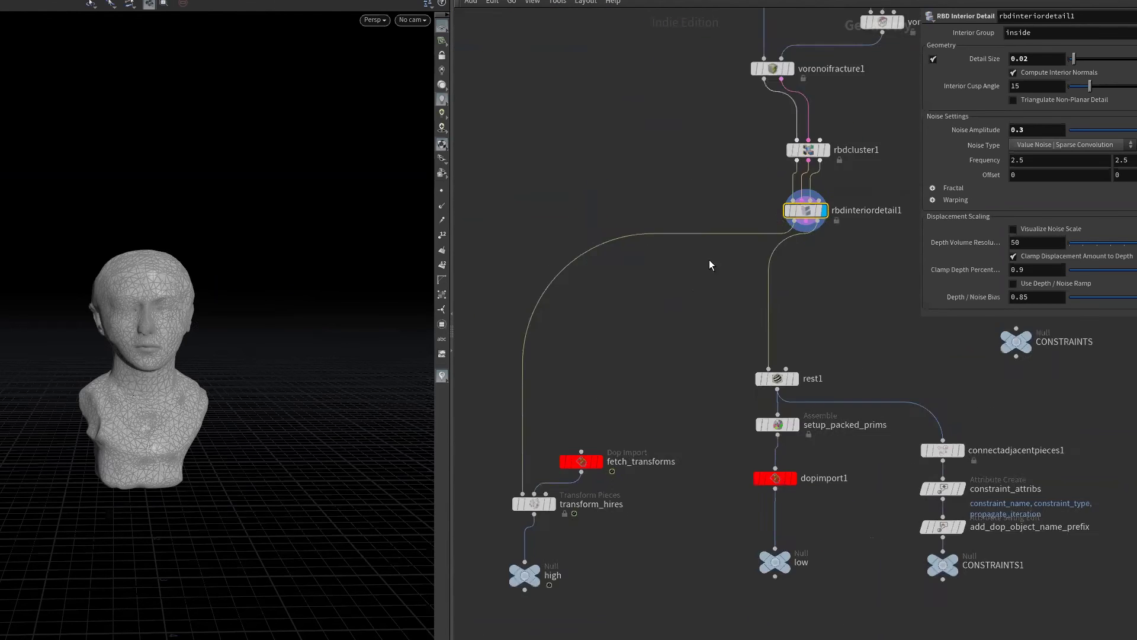
{"action": "middle_click_drag", "start_coordinate": [759, 358], "coordinate": [815, 268]}
{"action": "left_click", "coordinate": [576, 483]}
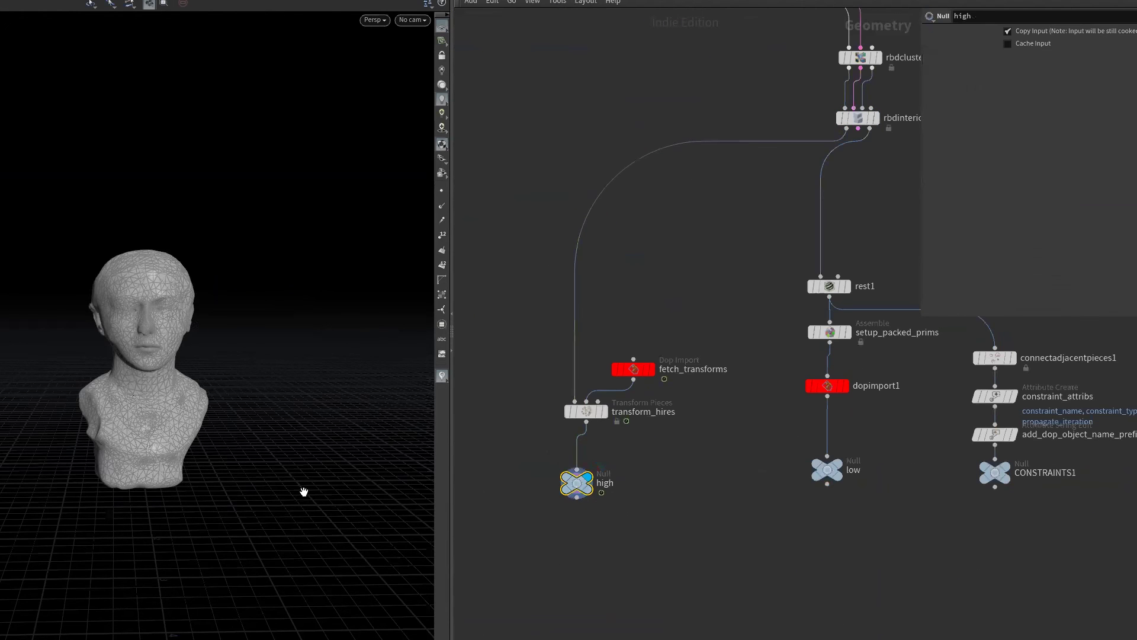
{"action": "mouse_move", "coordinate": [267, 490]}
{"action": "left_mouse_down"}
{"action": "mouse_move", "coordinate": [259, 522]}
{"action": "mouse_move", "coordinate": [197, 594]}
{"action": "mouse_move", "coordinate": [119, 620]}
{"action": "mouse_move", "coordinate": [119, 579]}
{"action": "mouse_move", "coordinate": [99, 617]}
{"action": "mouse_move", "coordinate": [119, 592]}
{"action": "left_mouse_up"}
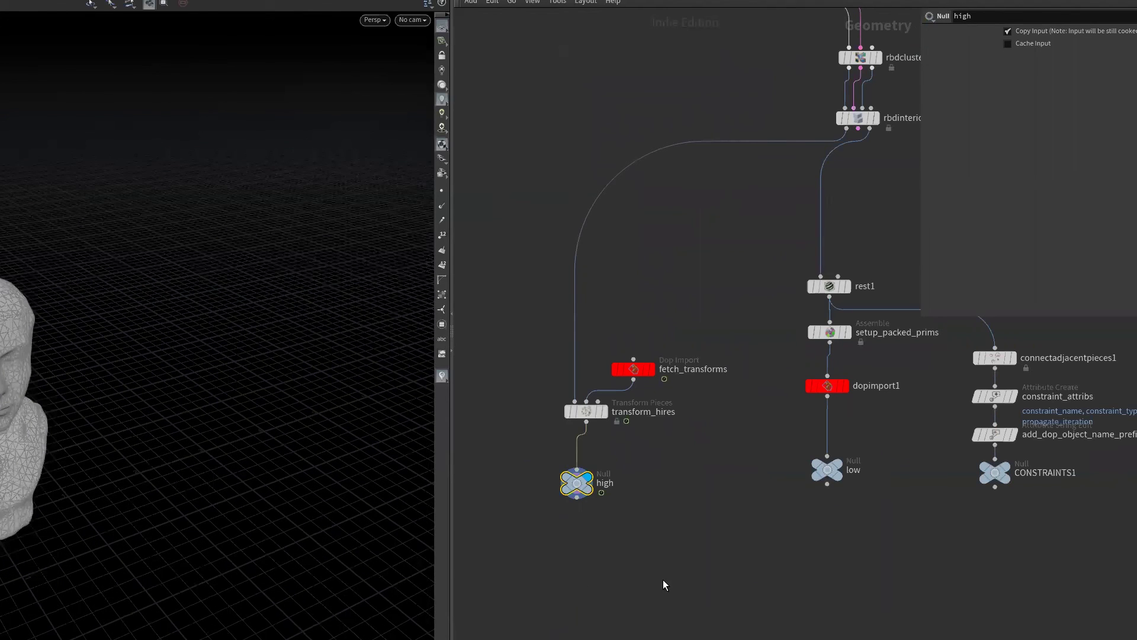
- Hide groundplane_object1 at /obj and select AutoDopNetwork
{"action": "key", "text": "u"}
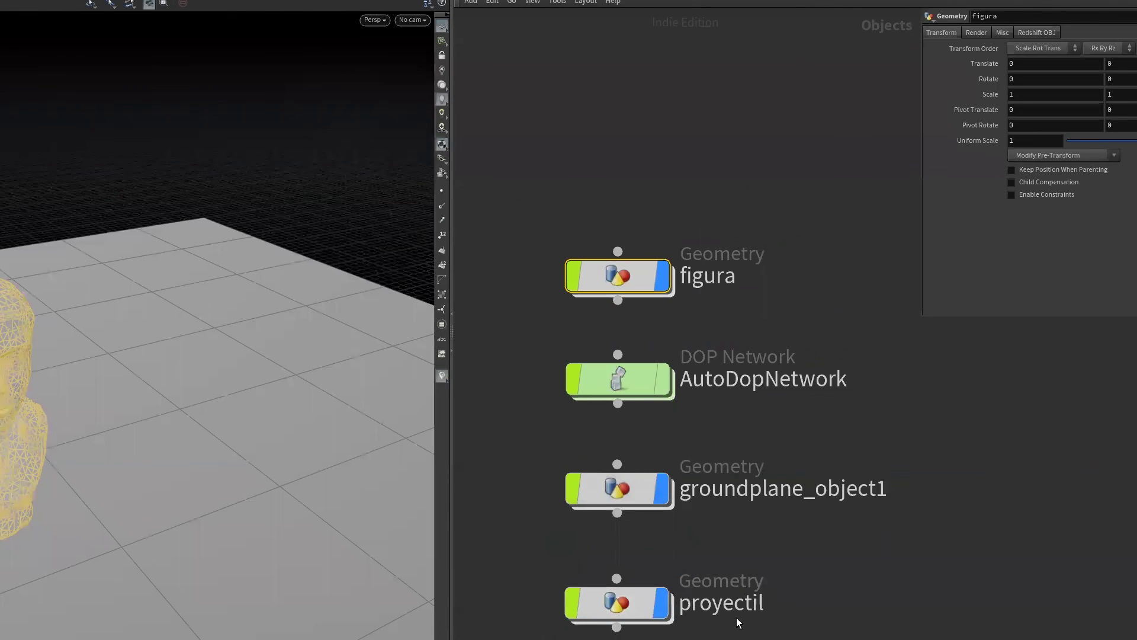
{"action": "left_click", "coordinate": [662, 489]}
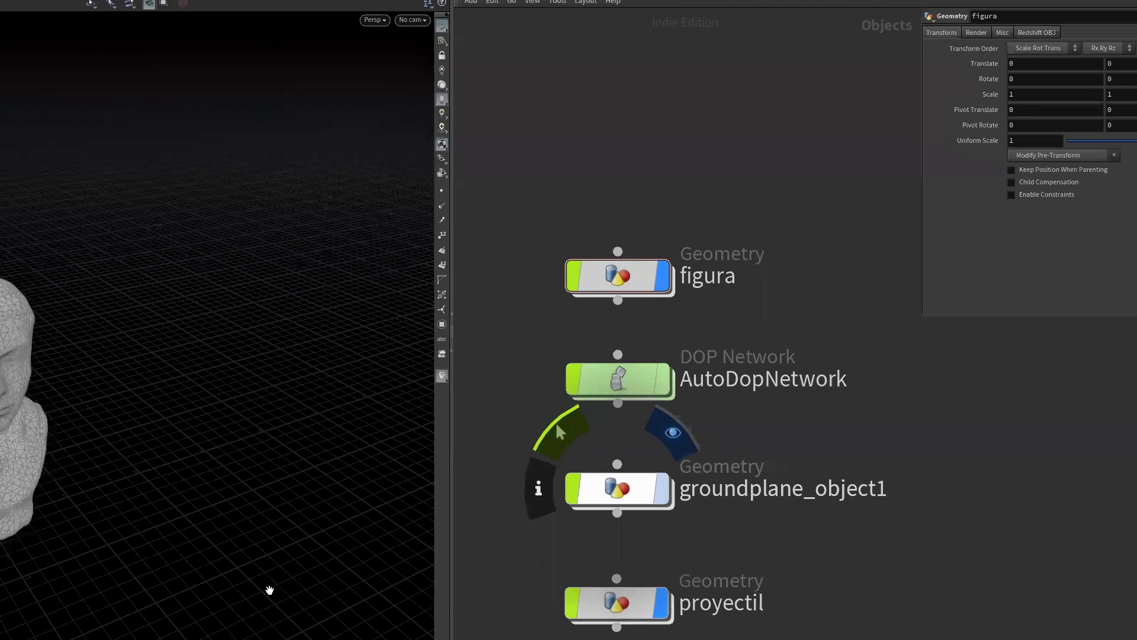
{"action": "left_click", "coordinate": [613, 388]}
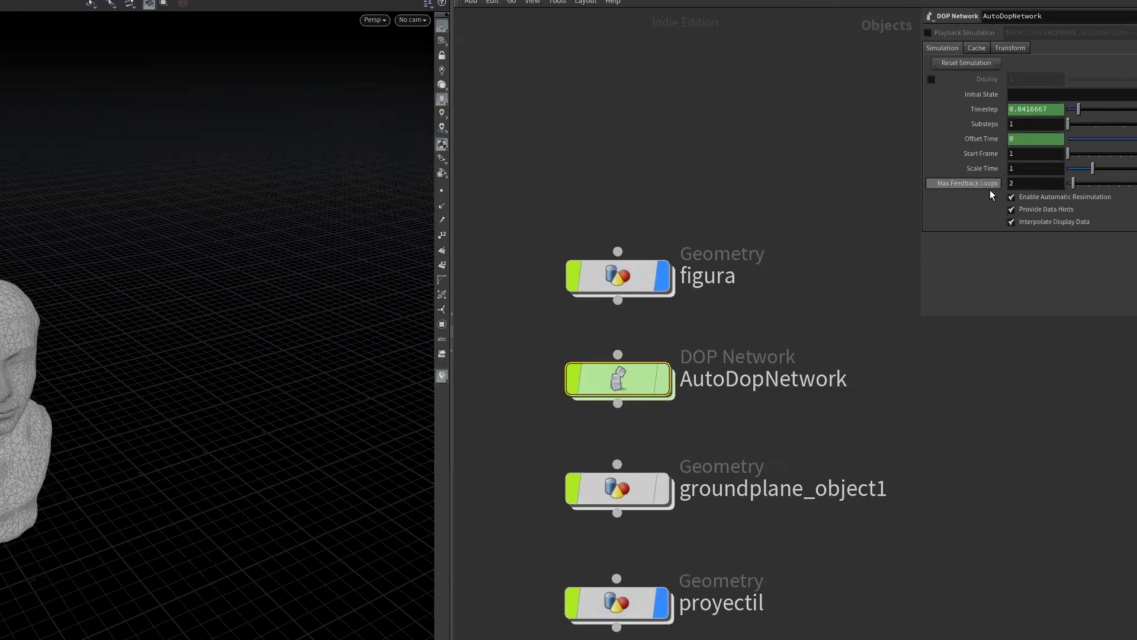
- Set AutoDopNetwork's Scale Time to 0.5 and Substeps to 5
{"action": "left_click", "coordinate": [977, 173]}
{"action": "type", "text": "5"}
{"action": "key", "text": "Return"}
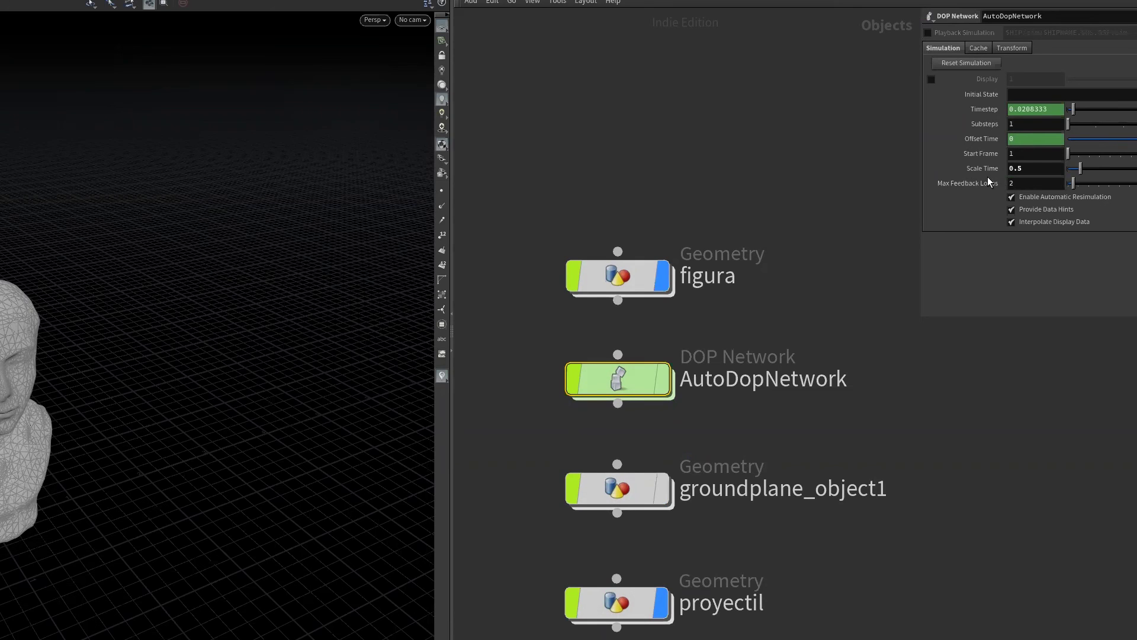
{"action": "left_click", "coordinate": [1009, 125]}
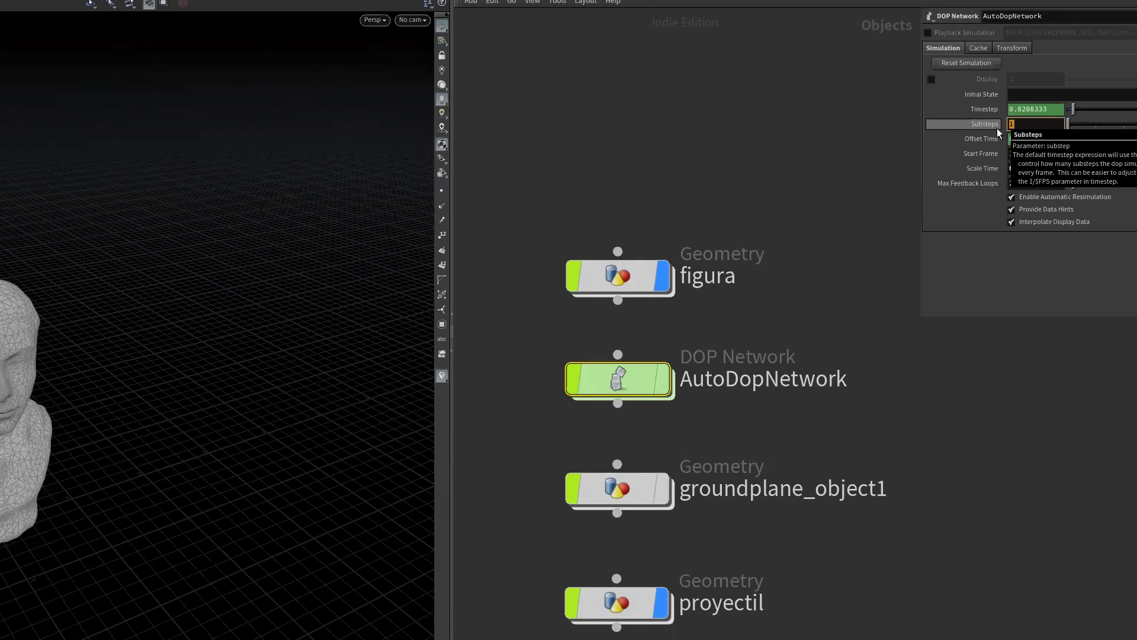
{"action": "type", "text": "5"}
{"action": "key", "text": "Return"}
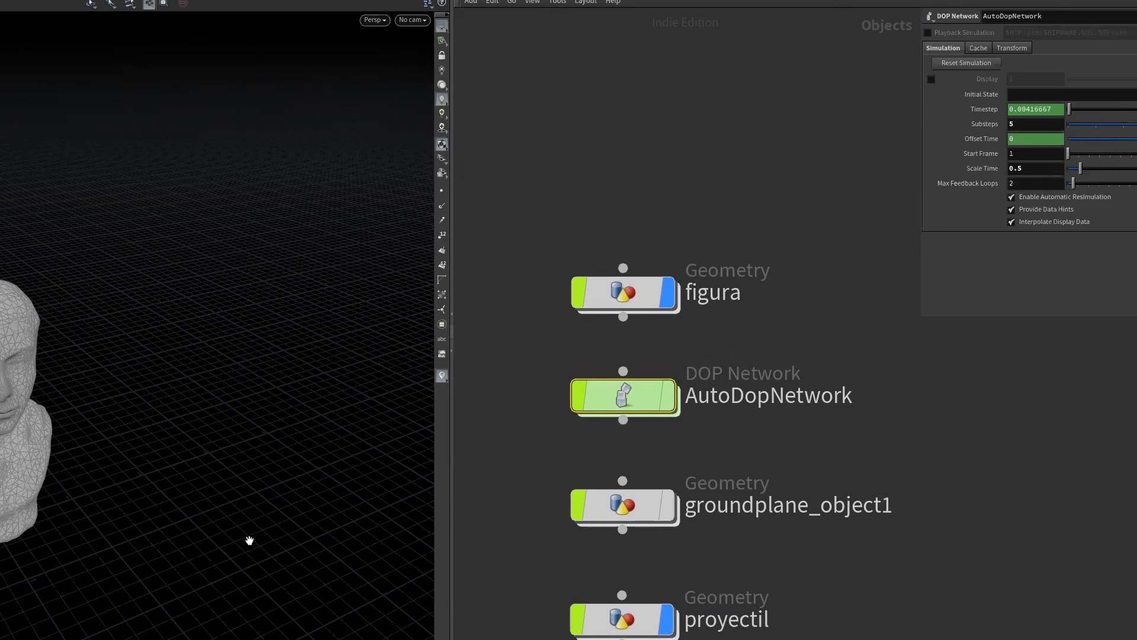
{"action": "middle_click_drag", "start_coordinate": [220, 565], "coordinate": [203, 553]}
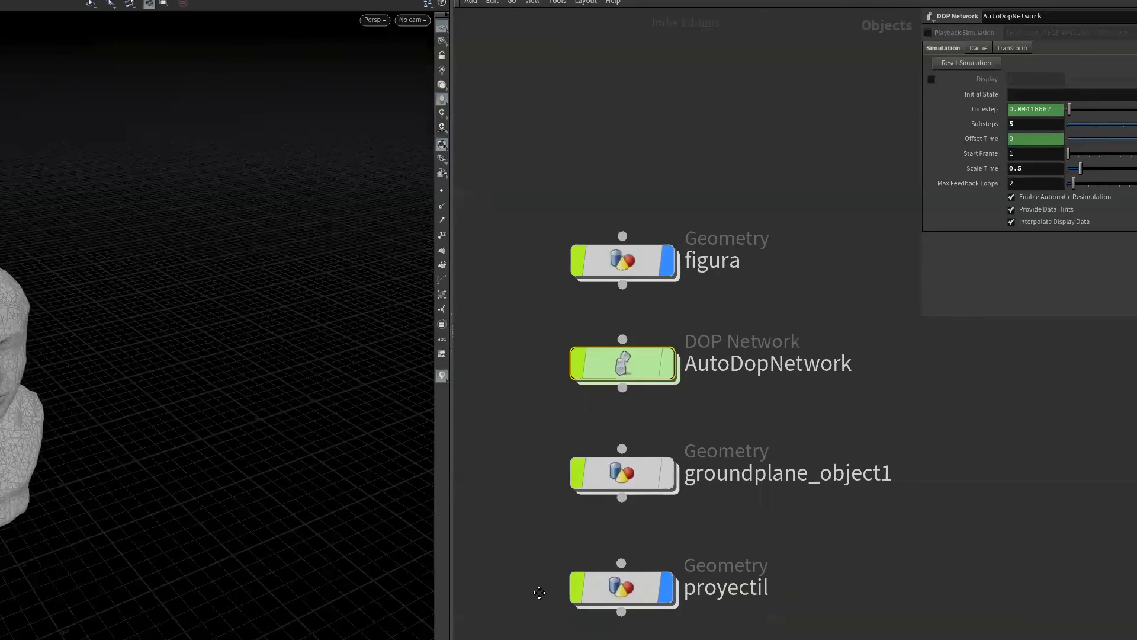
{"action": "scroll", "coordinate": [538, 591], "scroll_direction": "down", "scroll_amount": 2}
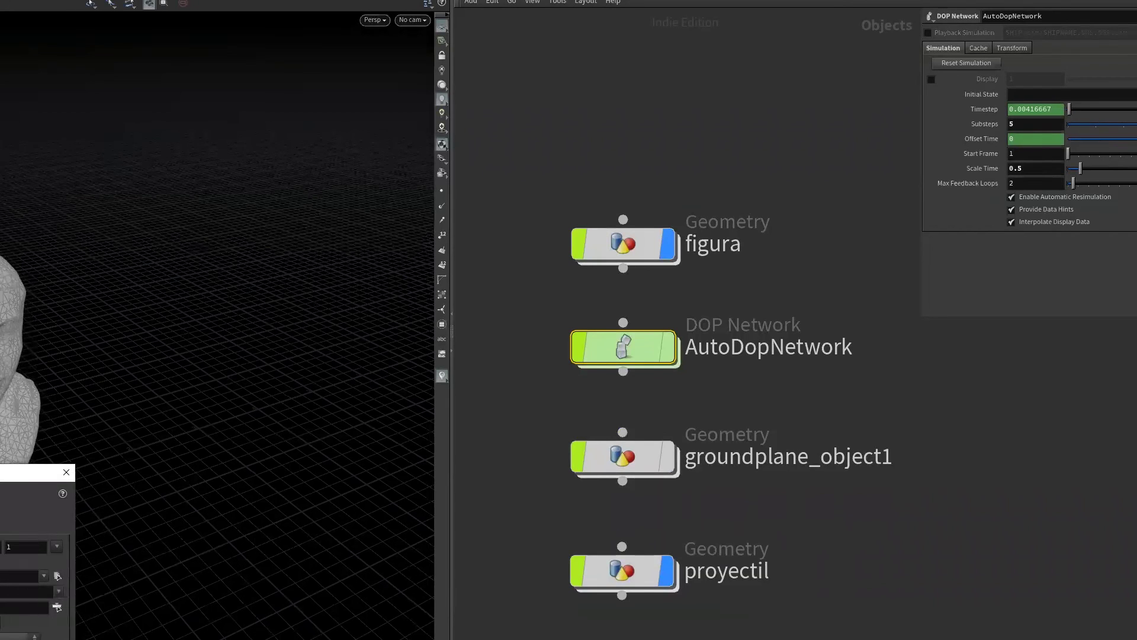
- Turn off the flipbook's Resolution override to use the 1011x1166 viewport size, then close
{"action": "left_click_drag", "start_coordinate": [36, 472], "coordinate": [279, 390]}
{"action": "left_click", "coordinate": [176, 448]}
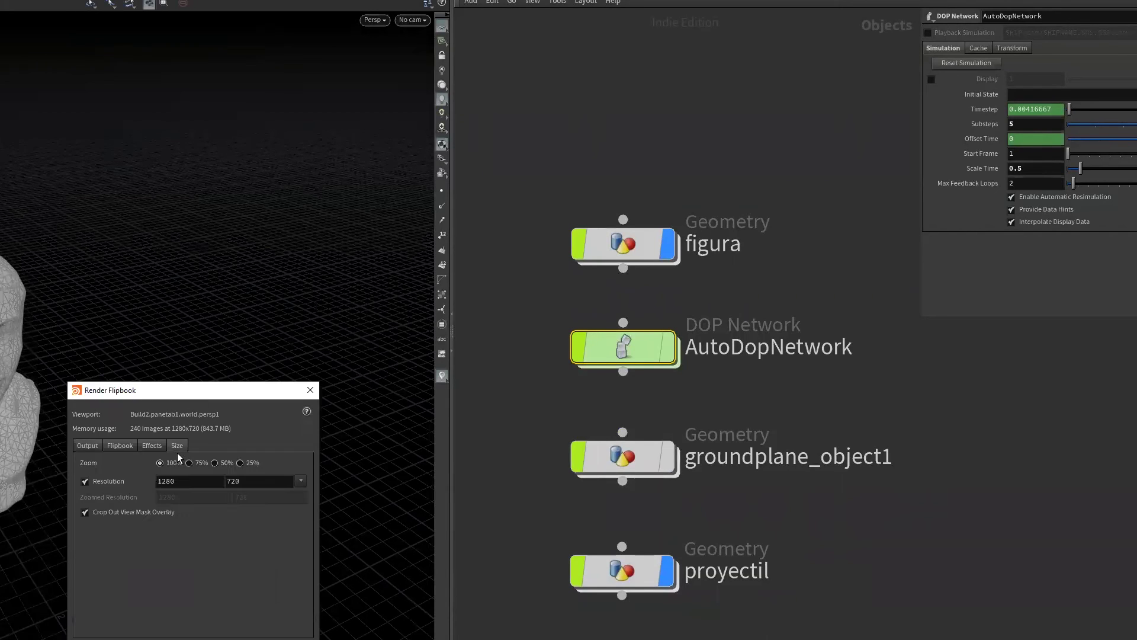
{"action": "left_click", "coordinate": [85, 482]}
{"action": "left_click", "coordinate": [97, 482]}
{"action": "left_click", "coordinate": [95, 482]}
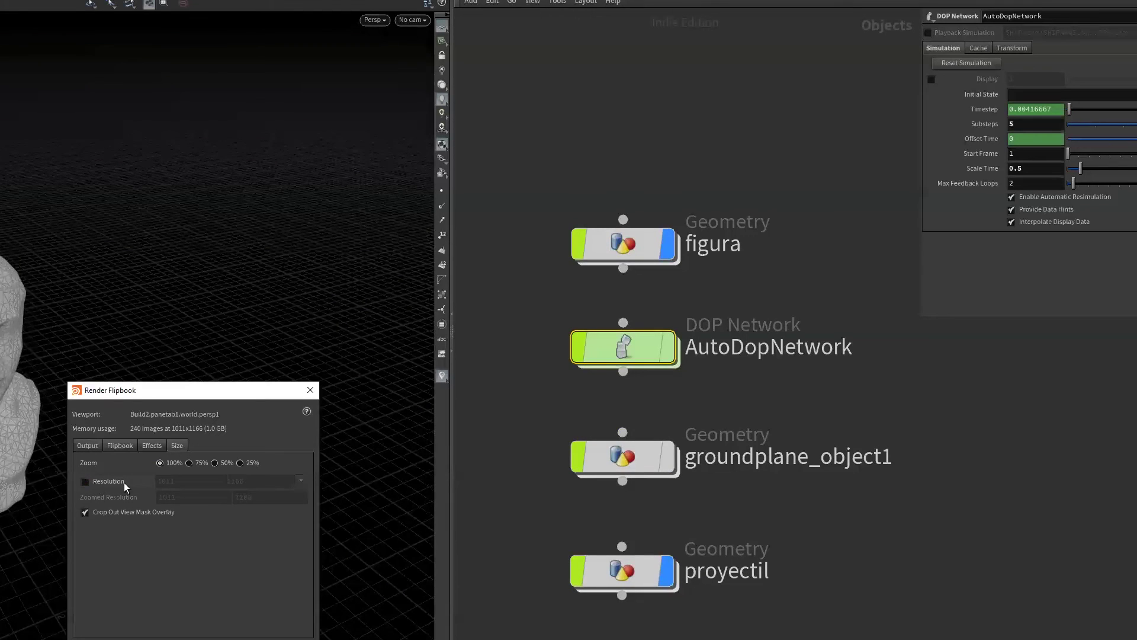
{"action": "left_click", "coordinate": [83, 445]}
{"action": "left_click", "coordinate": [177, 446]}
{"action": "key", "text": "Escape"}
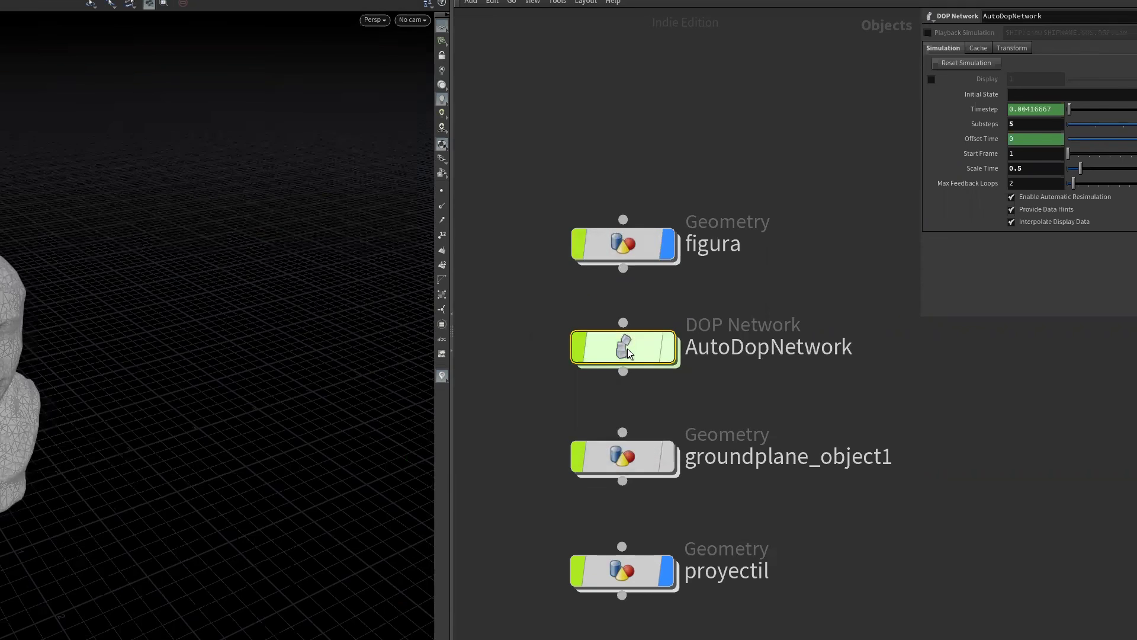
- Lower glue_constraint1's Strength in AutoDopNetwork from 10000 to 100, then return to /obj
{"action": "double_click", "coordinate": [628, 353]}
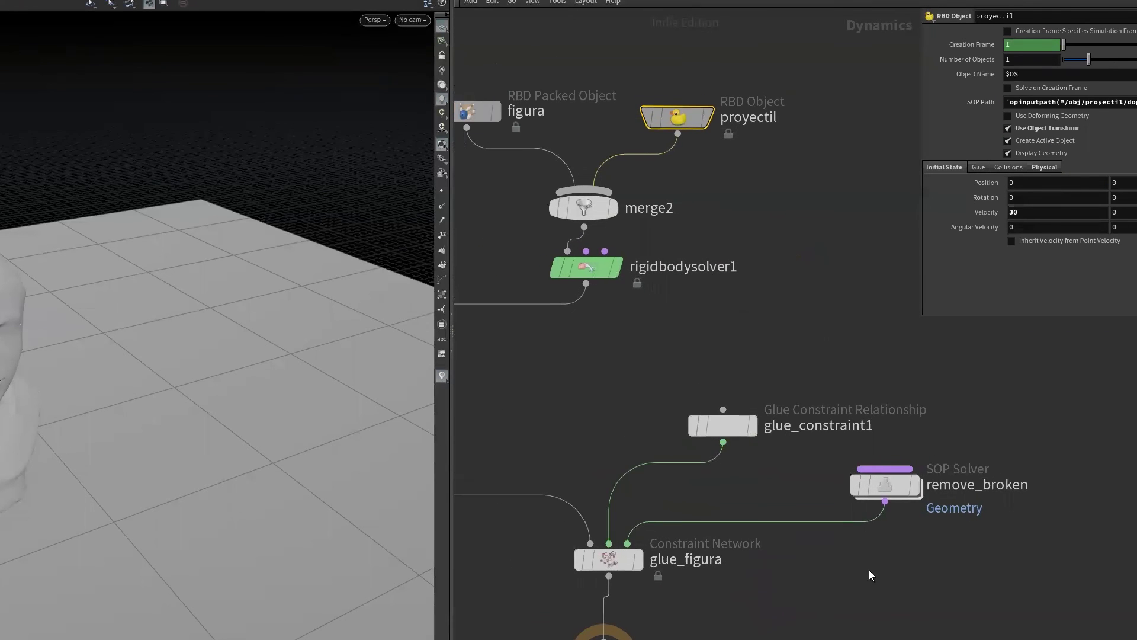
{"action": "scroll", "coordinate": [721, 427], "scroll_direction": "up", "scroll_amount": 2}
{"action": "scroll", "coordinate": [721, 433], "scroll_direction": "up", "scroll_amount": 2}
{"action": "left_click", "coordinate": [721, 433]}
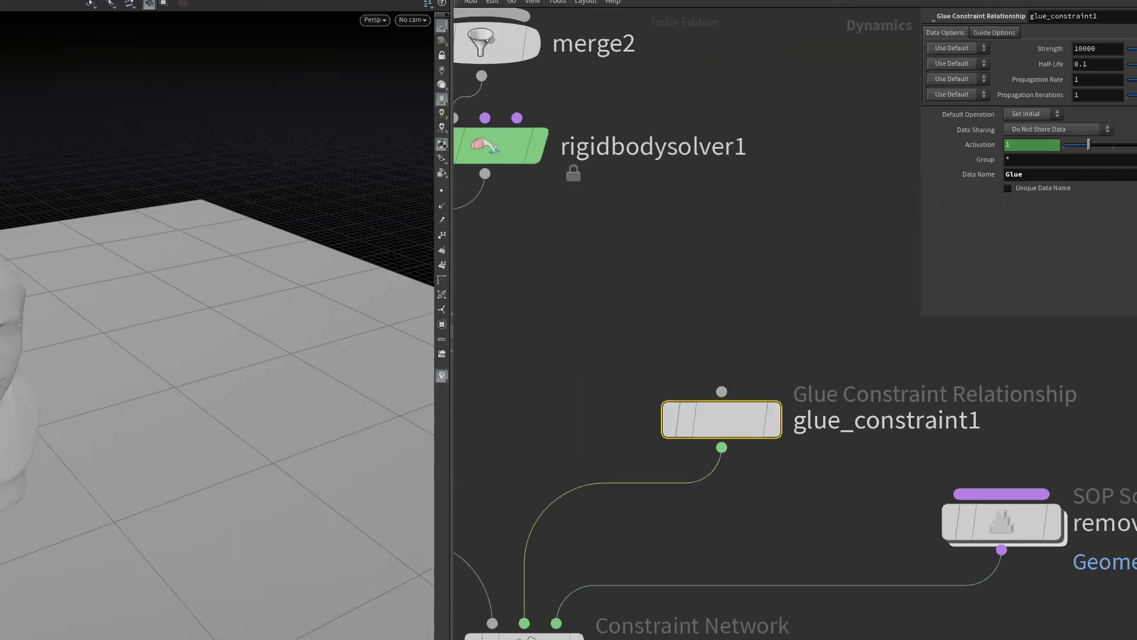
{"action": "left_click", "coordinate": [1104, 51]}
{"action": "key", "text": "BackSpace"}
{"action": "key", "text": "Return"}
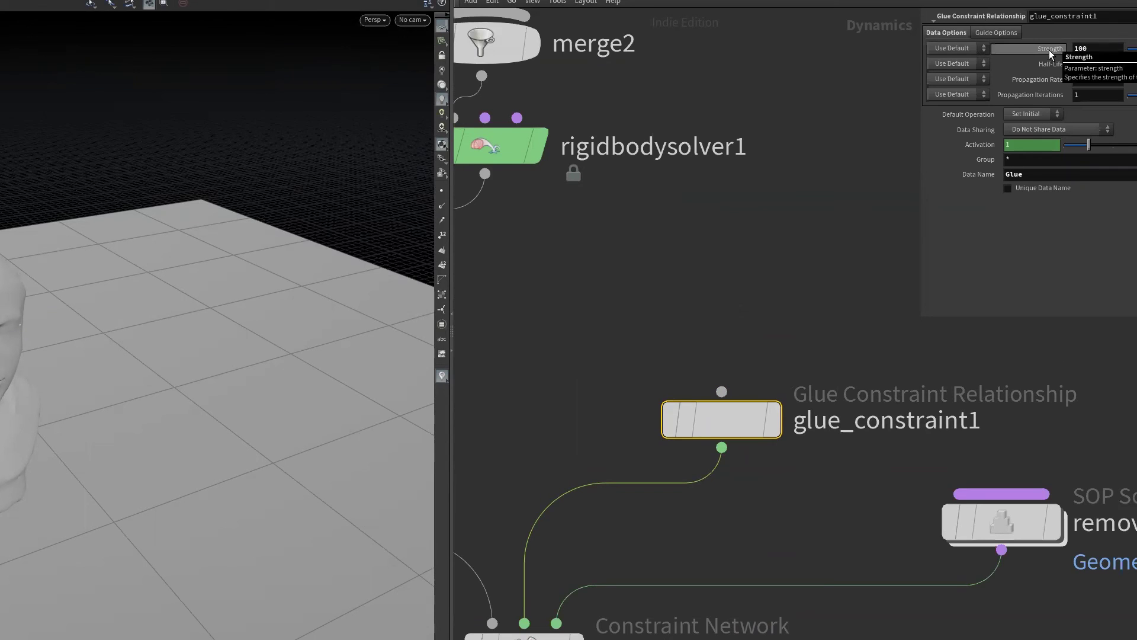
{"action": "left_click", "coordinate": [723, 419]}
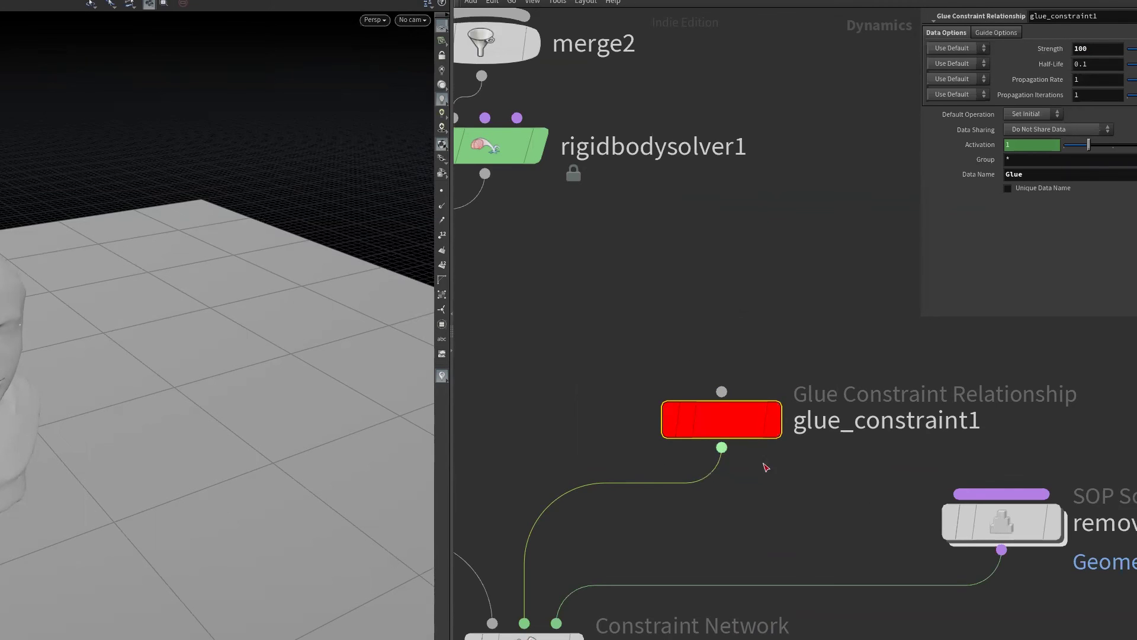
{"action": "key", "text": "u"}
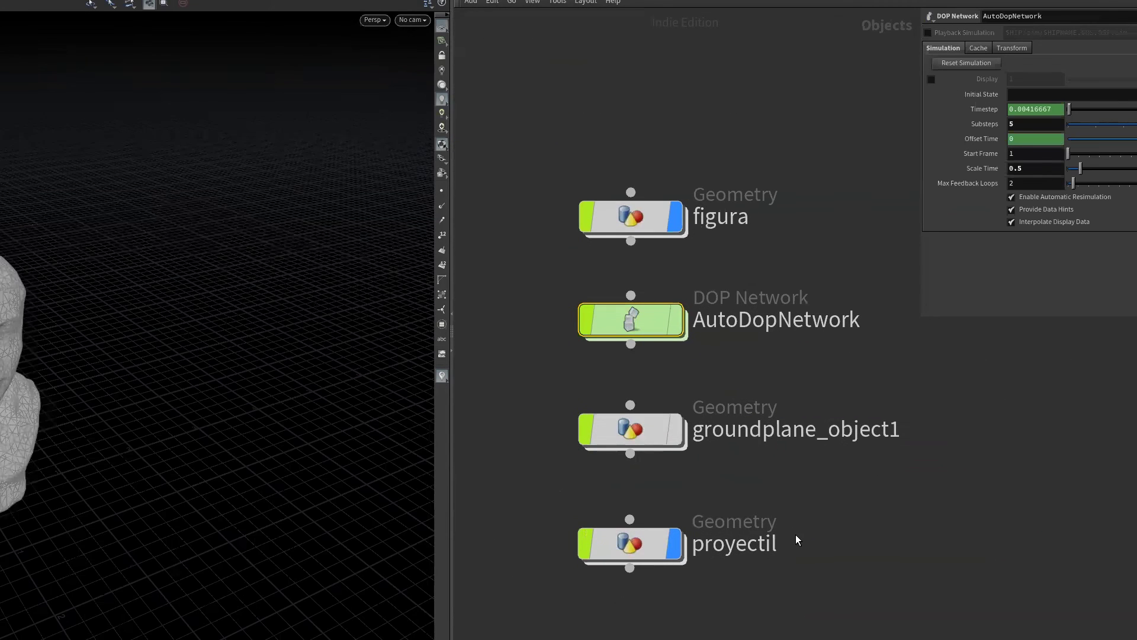
- Hide the proyectil projectile by turning off its display flag
{"action": "left_click", "coordinate": [676, 551]}
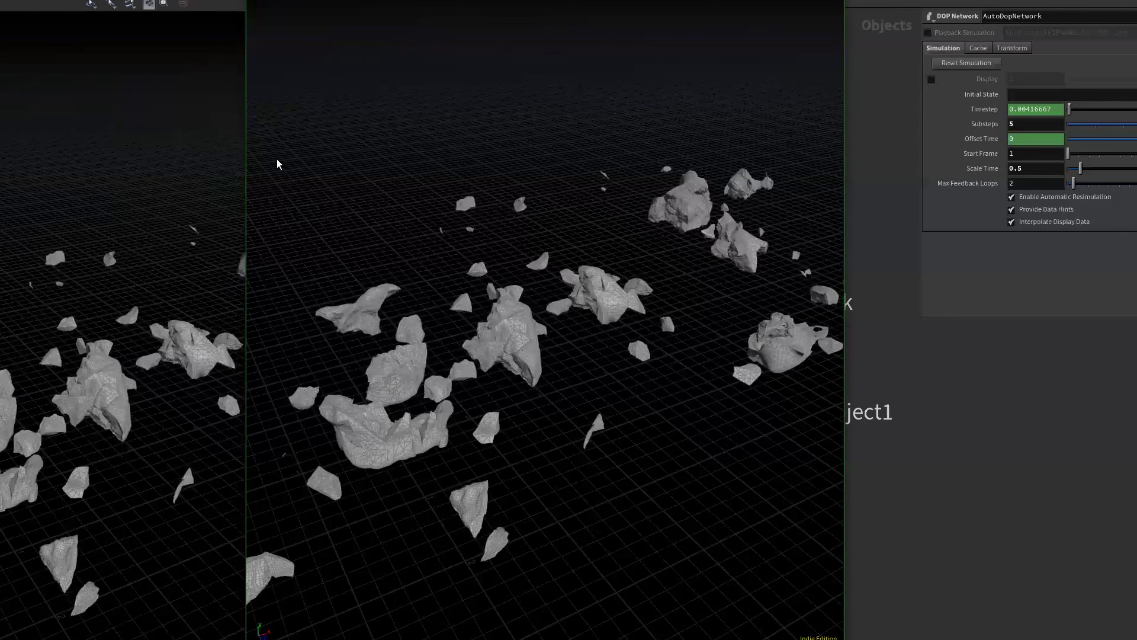
- Dismiss MPlay's file options without exporting and close the flipbook window
{"action": "left_click", "coordinate": [263, 1]}
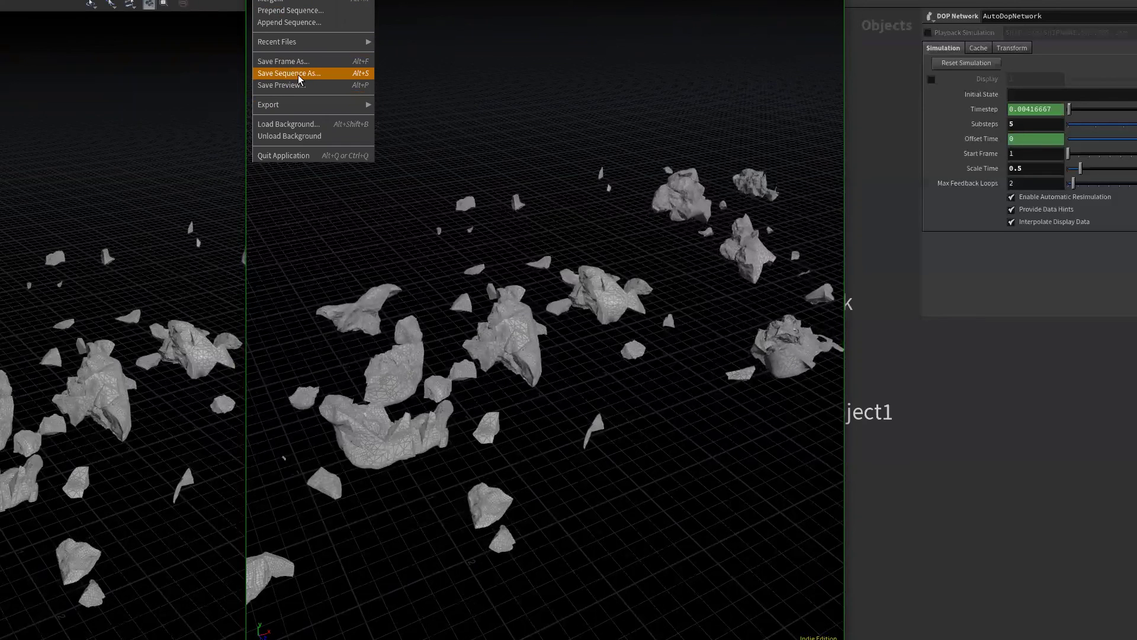
{"action": "mouse_move", "coordinate": [269, 104]}
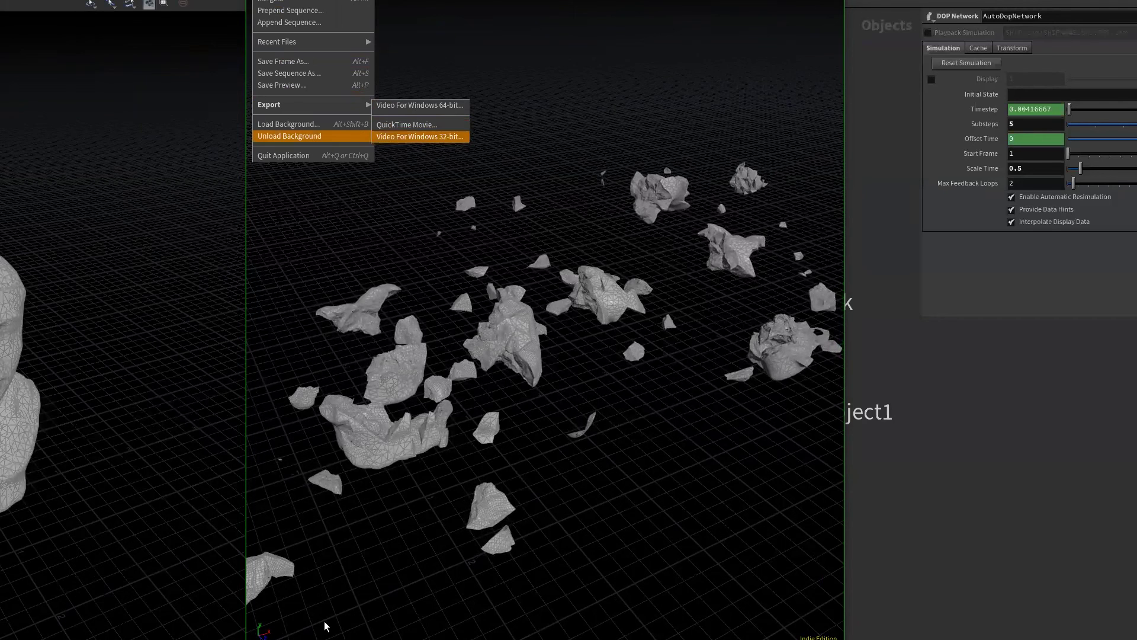
{"action": "key", "text": "Escape"}
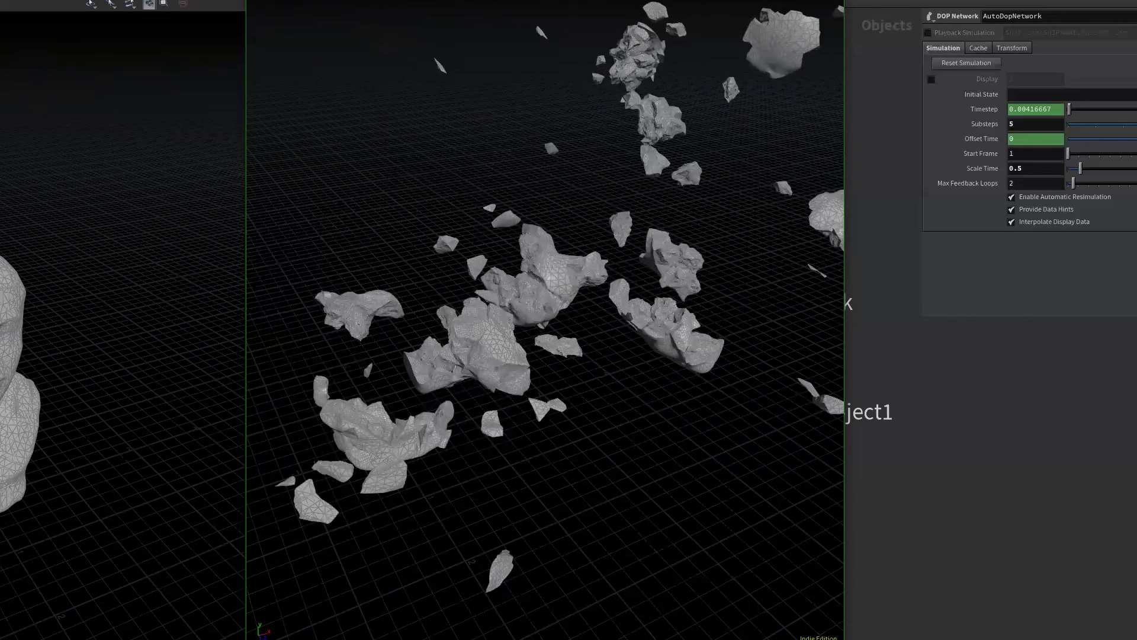
{"action": "key", "text": "Escape"}
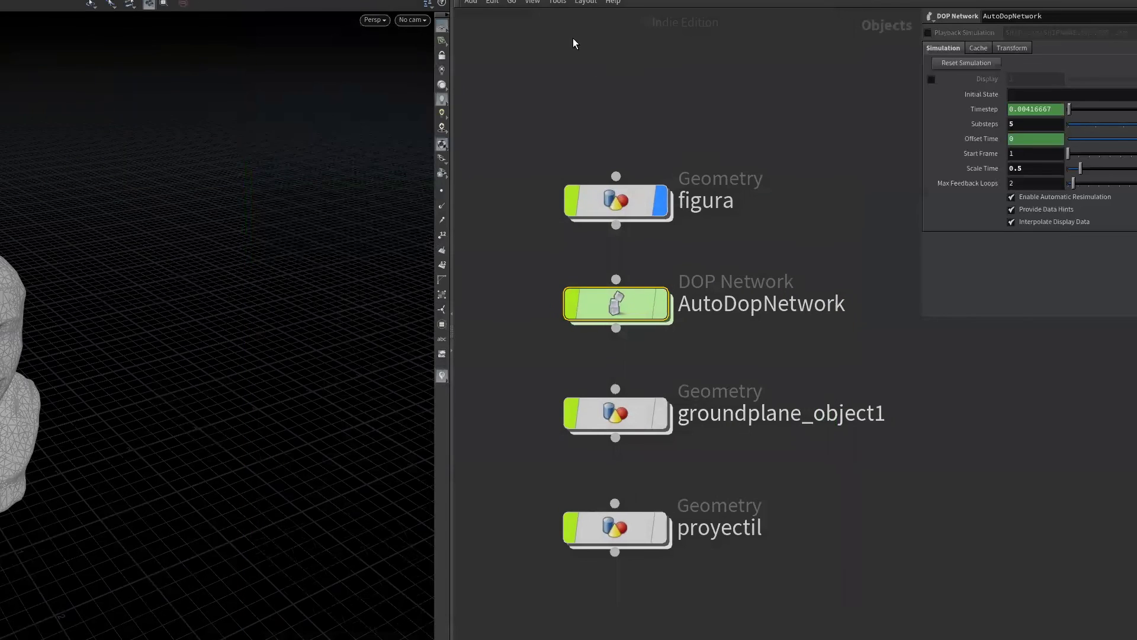
- Add a principledshader1 node in the /mat network
{"action": "left_click", "coordinate": [511, 2]}
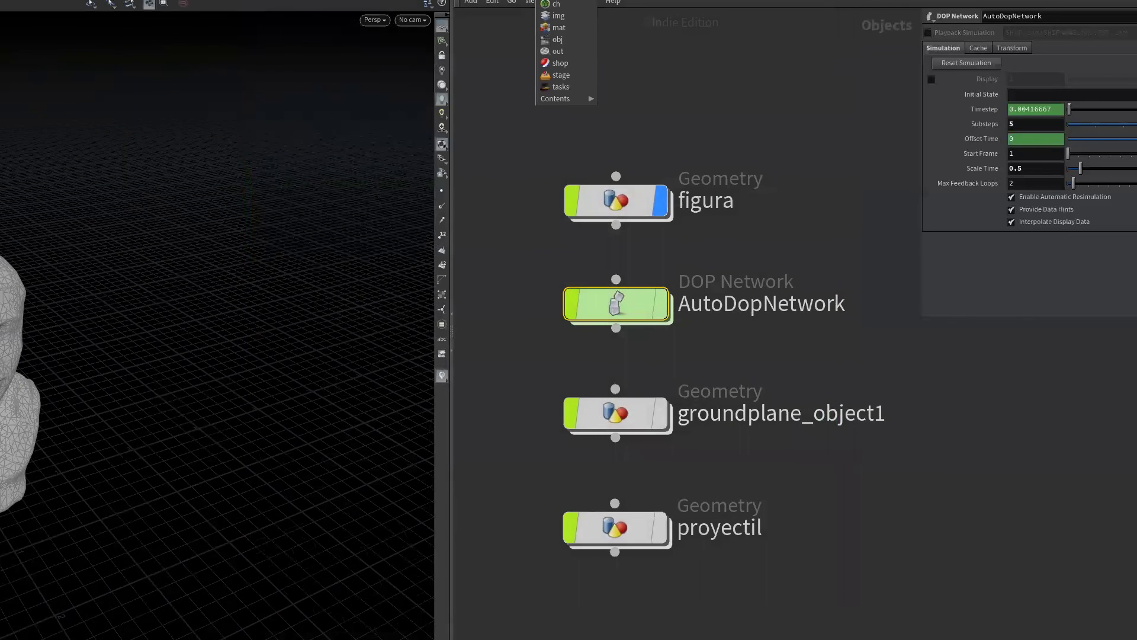
{"action": "left_click", "coordinate": [560, 27]}
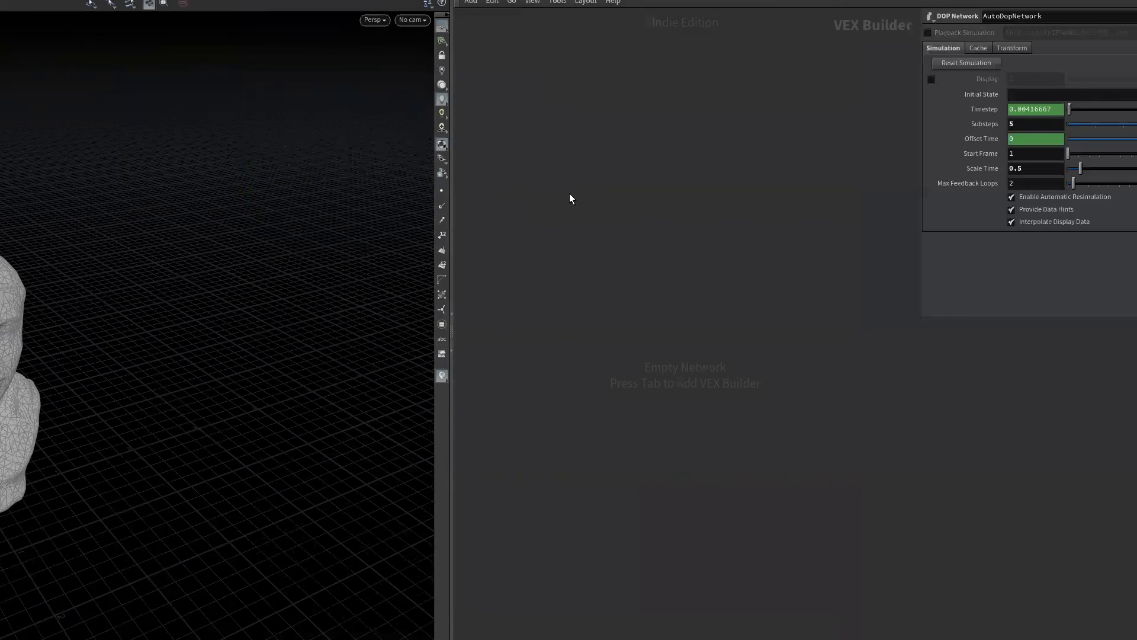
{"action": "key", "text": "Tab"}
{"action": "type", "text": "prin"}
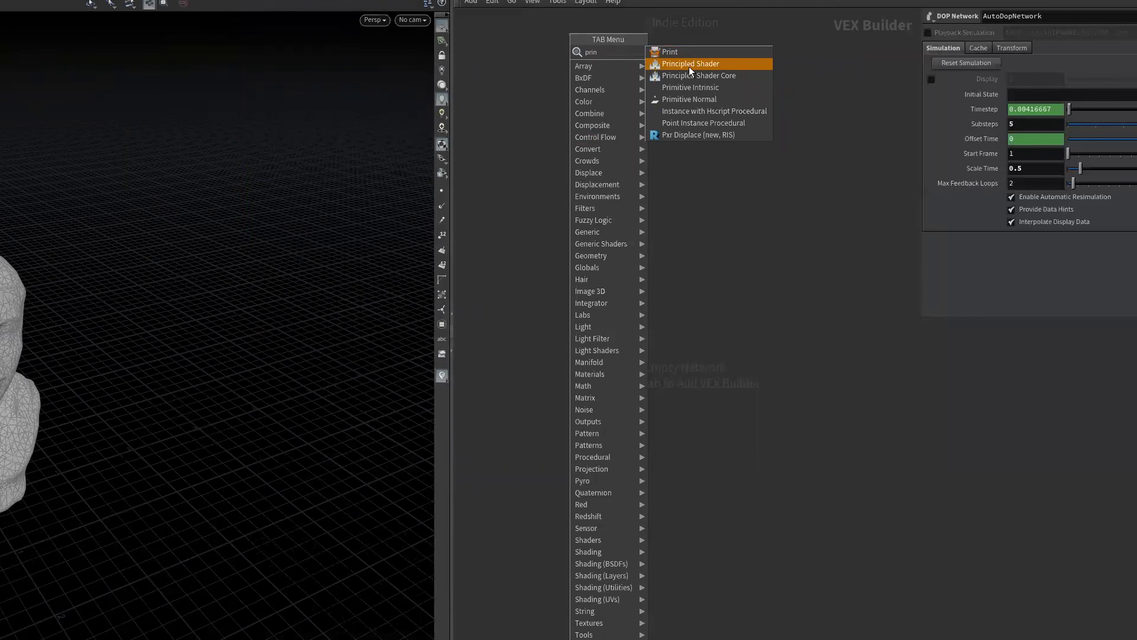
{"action": "left_click", "coordinate": [688, 67]}
{"action": "left_click", "coordinate": [671, 177]}
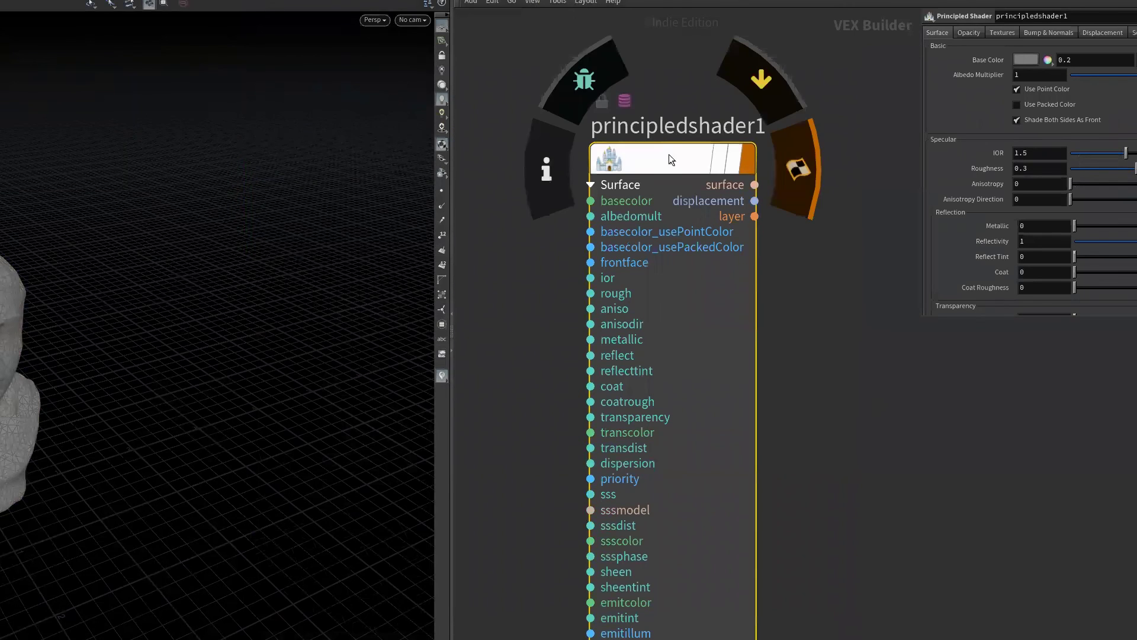
{"action": "left_click_drag", "start_coordinate": [669, 154], "coordinate": [656, 135]}
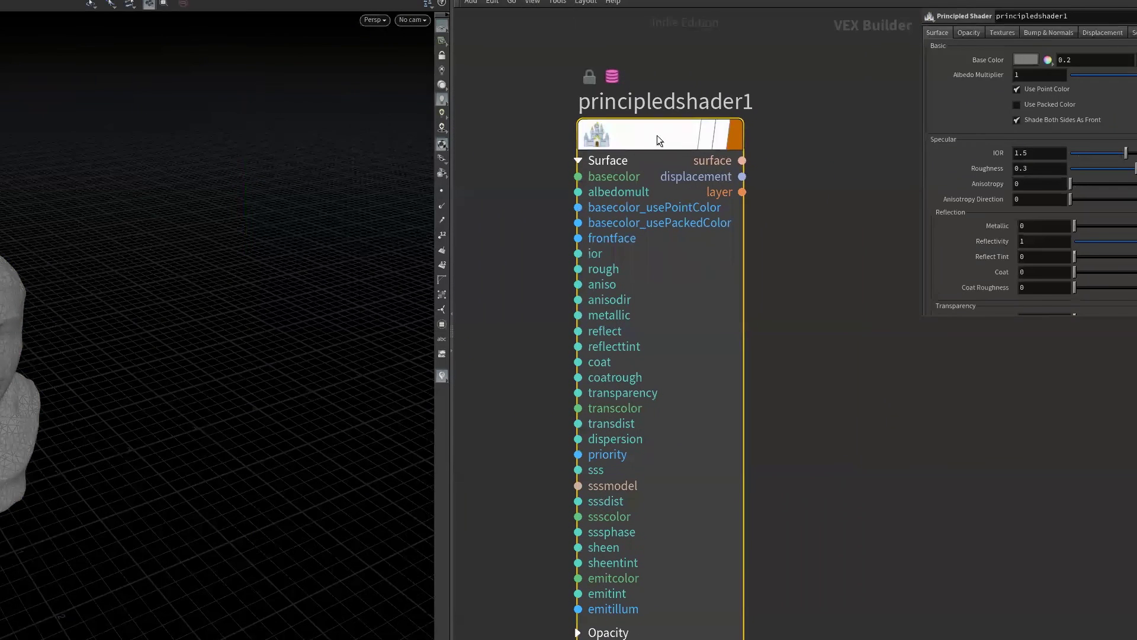
- Enable the base colour texture and load tguwbjyfa_2K_Albedo.jpg from the tex folder
{"action": "left_click", "coordinate": [1003, 32]}
{"action": "left_click", "coordinate": [1050, 32]}
{"action": "left_click", "coordinate": [1000, 33]}
{"action": "left_click", "coordinate": [1040, 32]}
{"action": "left_click", "coordinate": [1005, 32]}
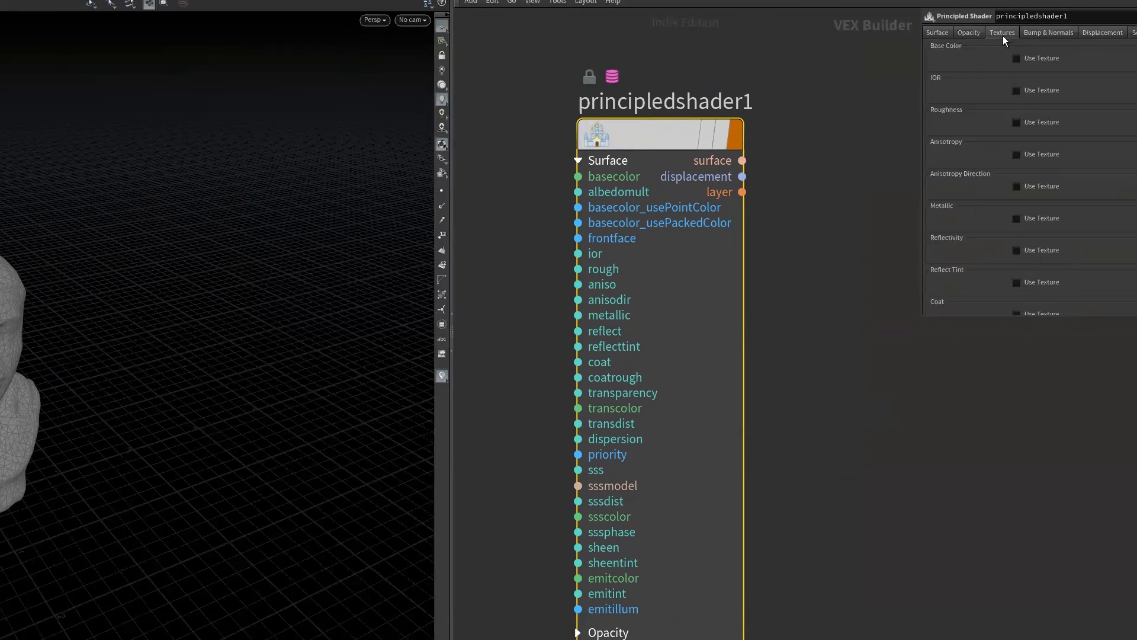
{"action": "left_click", "coordinate": [1016, 59]}
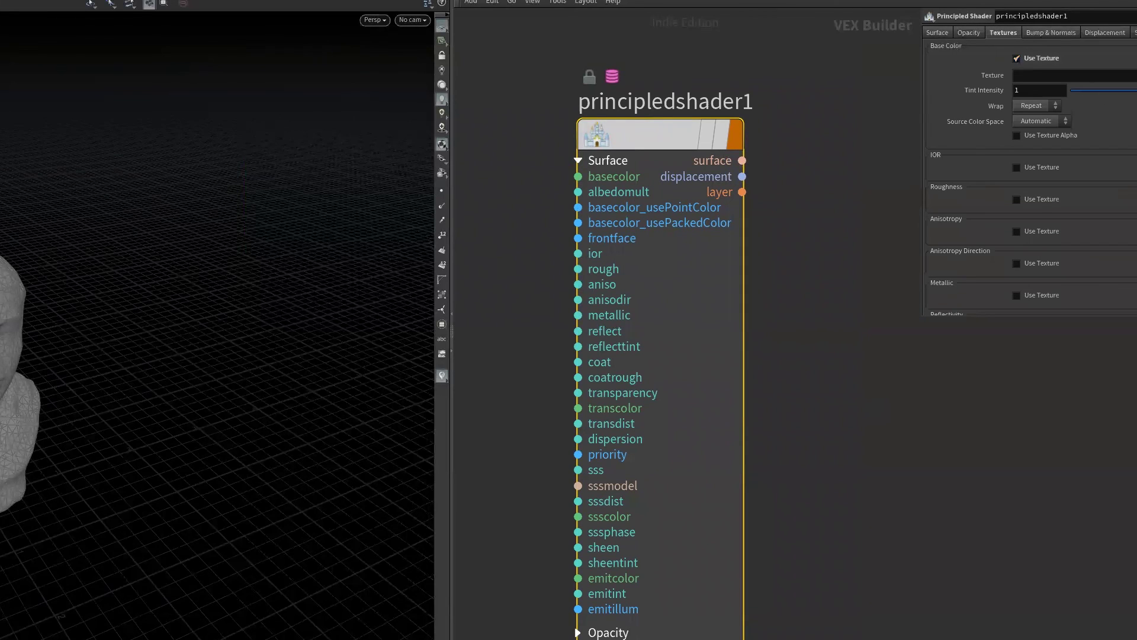
{"action": "scroll", "coordinate": [554, 197], "scroll_direction": "down", "scroll_amount": 1}
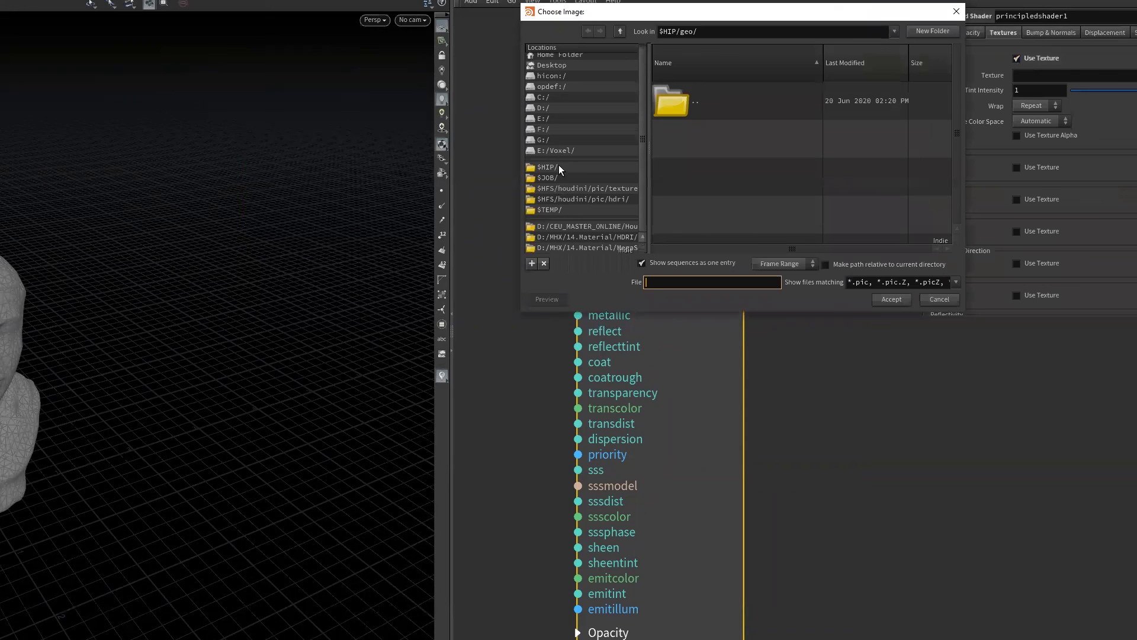
{"action": "left_click", "coordinate": [554, 167]}
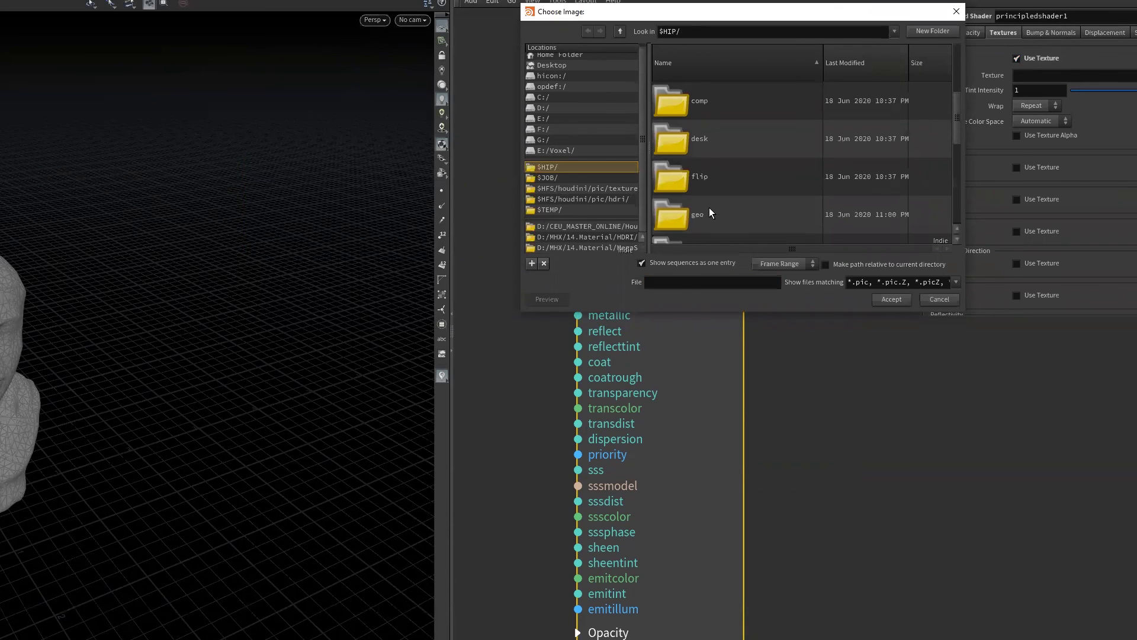
{"action": "scroll", "coordinate": [709, 207], "scroll_direction": "down", "scroll_amount": 1}
{"action": "scroll", "coordinate": [702, 217], "scroll_direction": "down", "scroll_amount": 1}
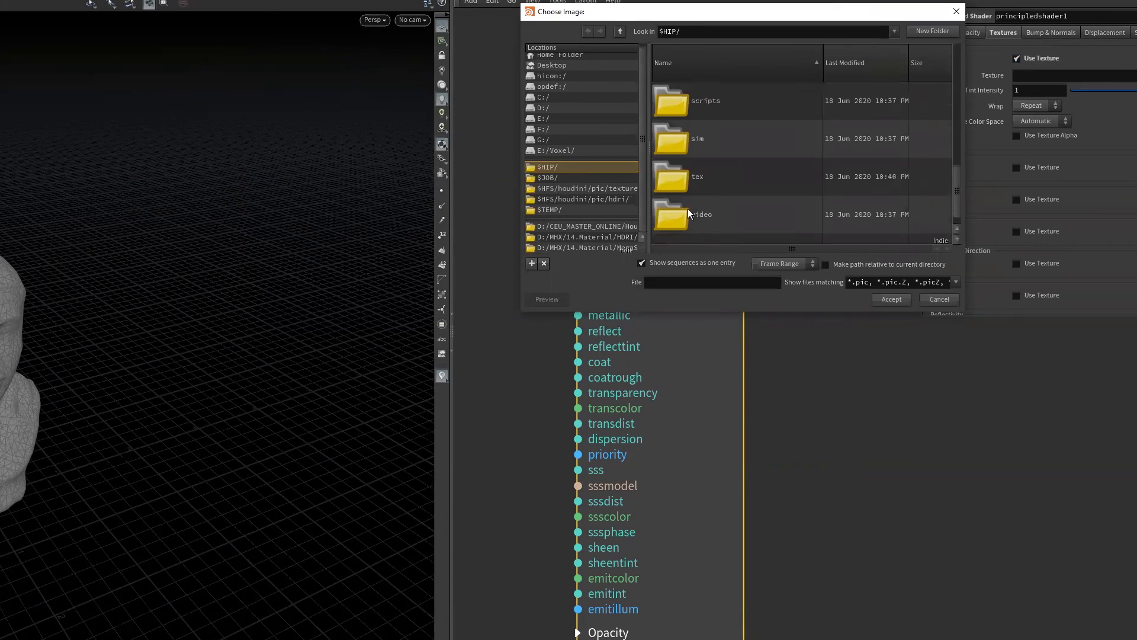
{"action": "double_click", "coordinate": [680, 180]}
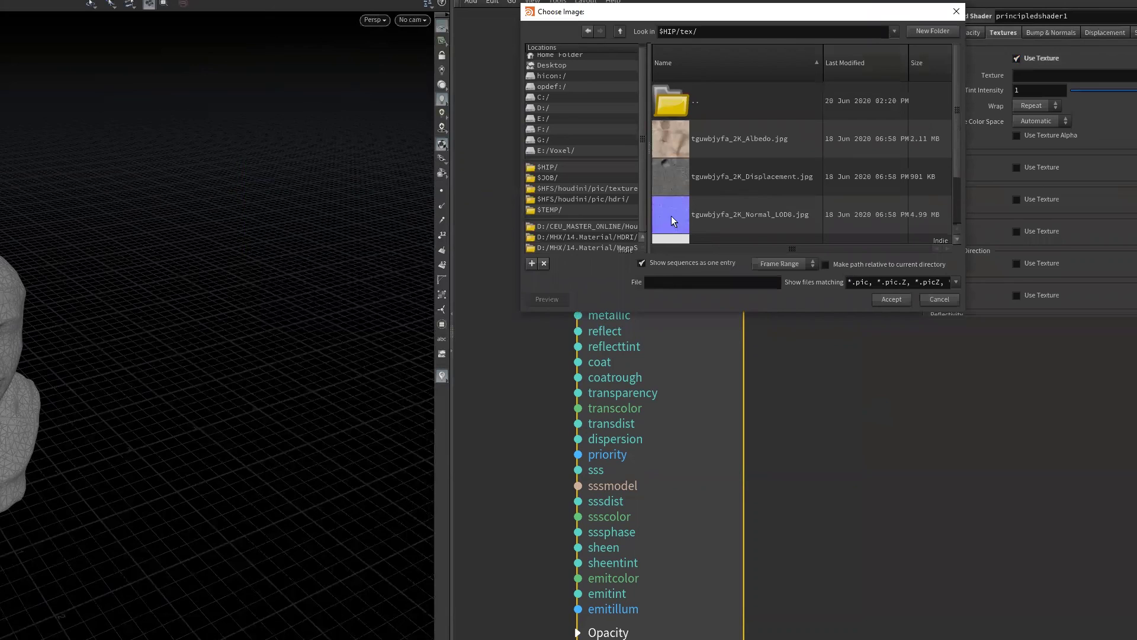
{"action": "left_click", "coordinate": [673, 221]}
{"action": "left_click", "coordinate": [675, 142]}
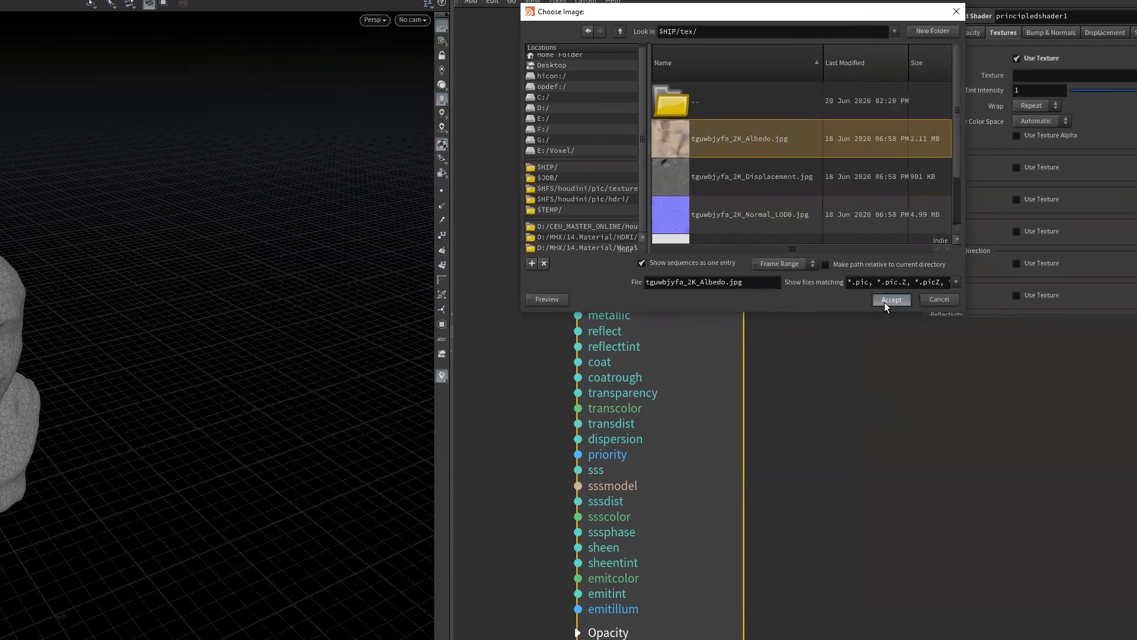
{"action": "left_click", "coordinate": [884, 303]}
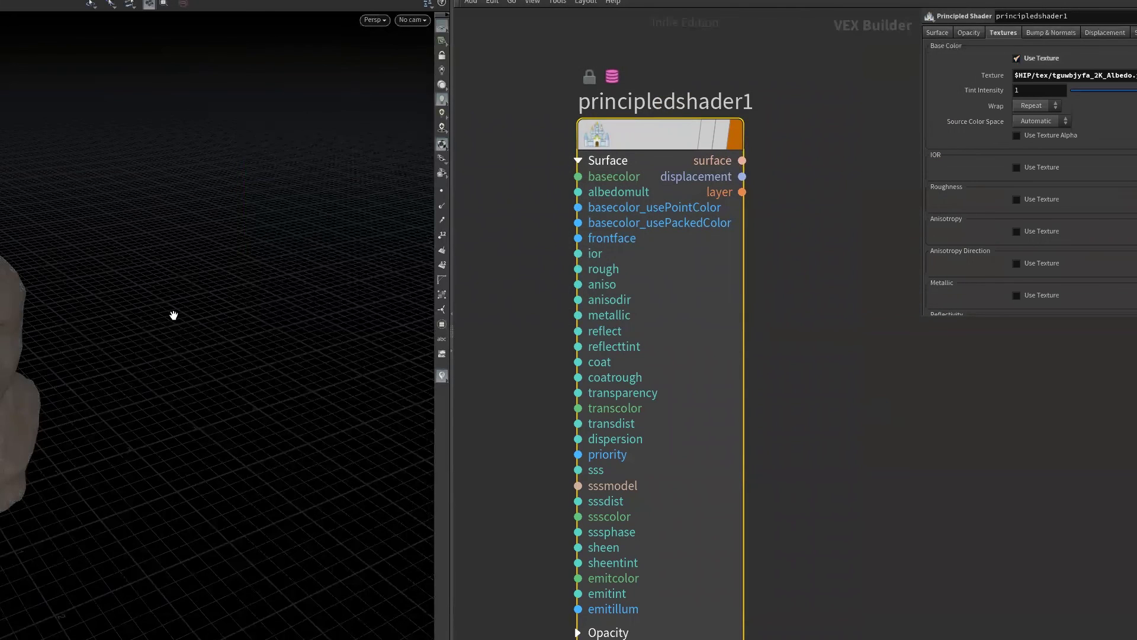
- Set the base colour to white, enable Normal_LOD0.jpg as the normal map, and return to /obj
{"action": "left_click", "coordinate": [936, 33]}
{"action": "left_click", "coordinate": [1029, 61]}
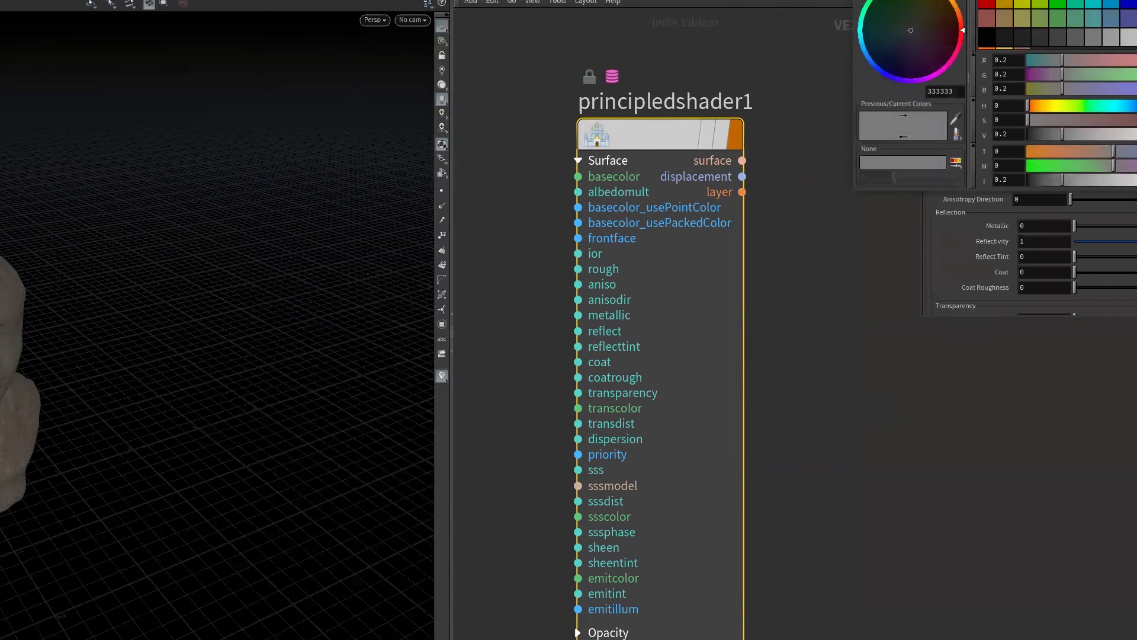
{"action": "left_click", "coordinate": [1042, 33]}
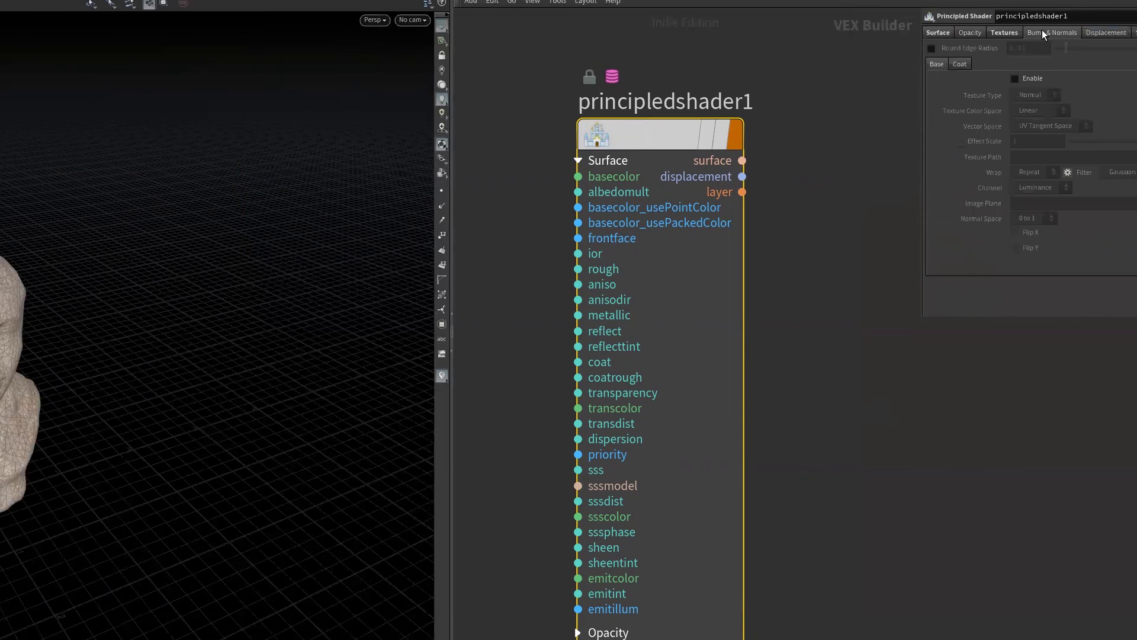
{"action": "left_click", "coordinate": [1028, 76]}
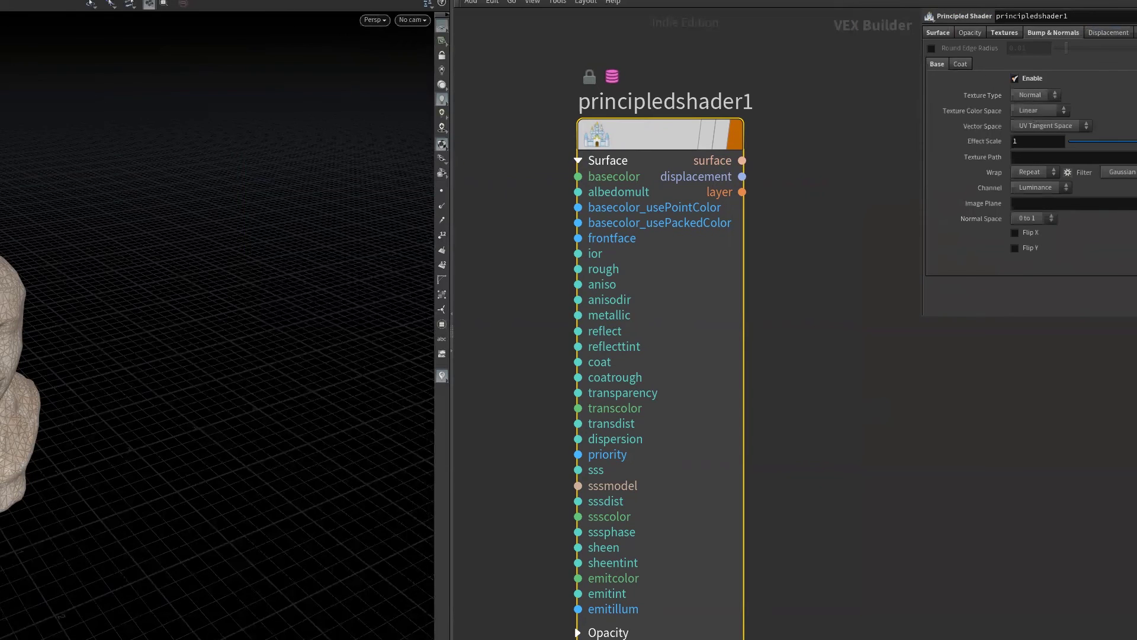
{"action": "double_click", "coordinate": [660, 218]}
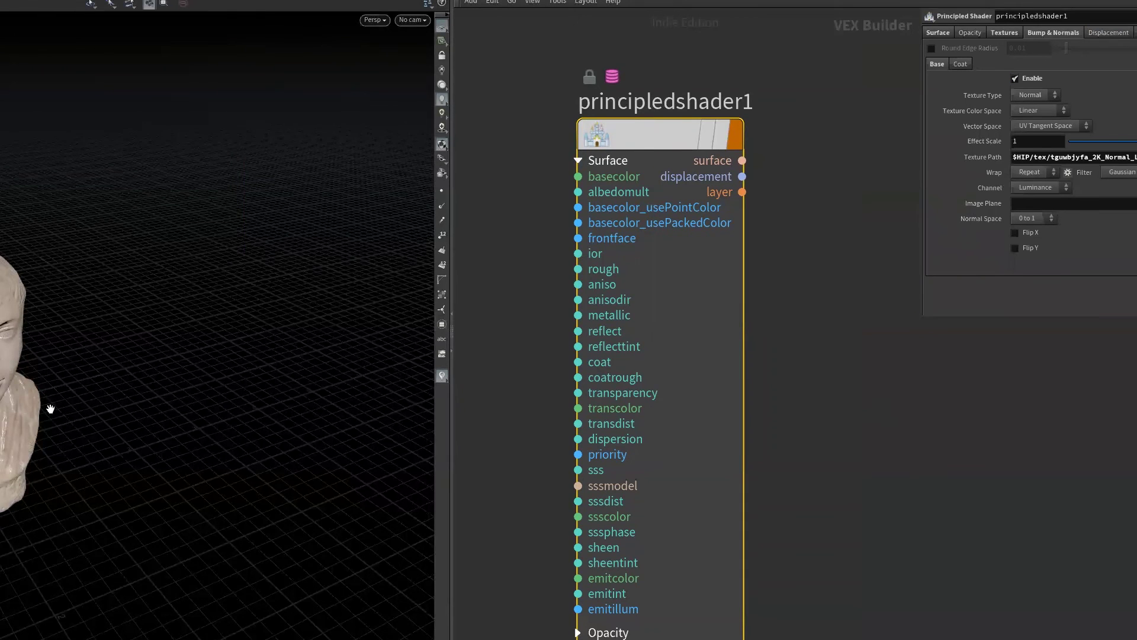
{"action": "left_click_drag", "start_coordinate": [29, 462], "coordinate": [95, 450]}
{"action": "left_click", "coordinate": [511, 1]}
{"action": "left_click", "coordinate": [535, 37]}
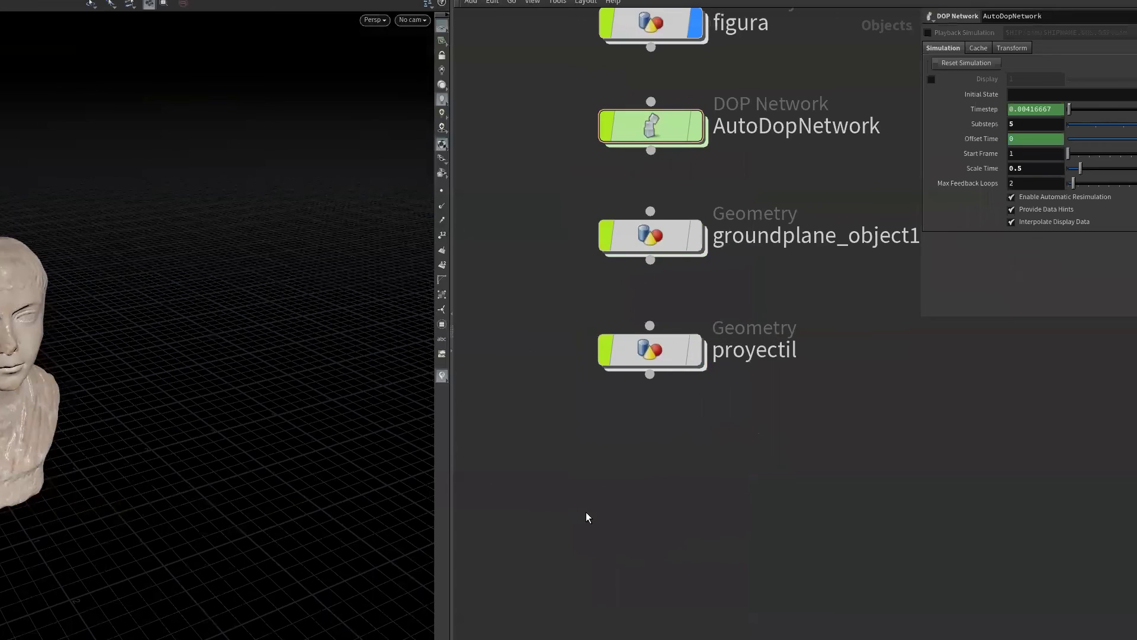
- Add light hlight1, preview scene-lights-only shading, and raise the light high above the bust
{"action": "key", "text": "Tab"}
{"action": "type", "text": "light"}
{"action": "key", "text": "Return"}
{"action": "left_click", "coordinate": [585, 512]}
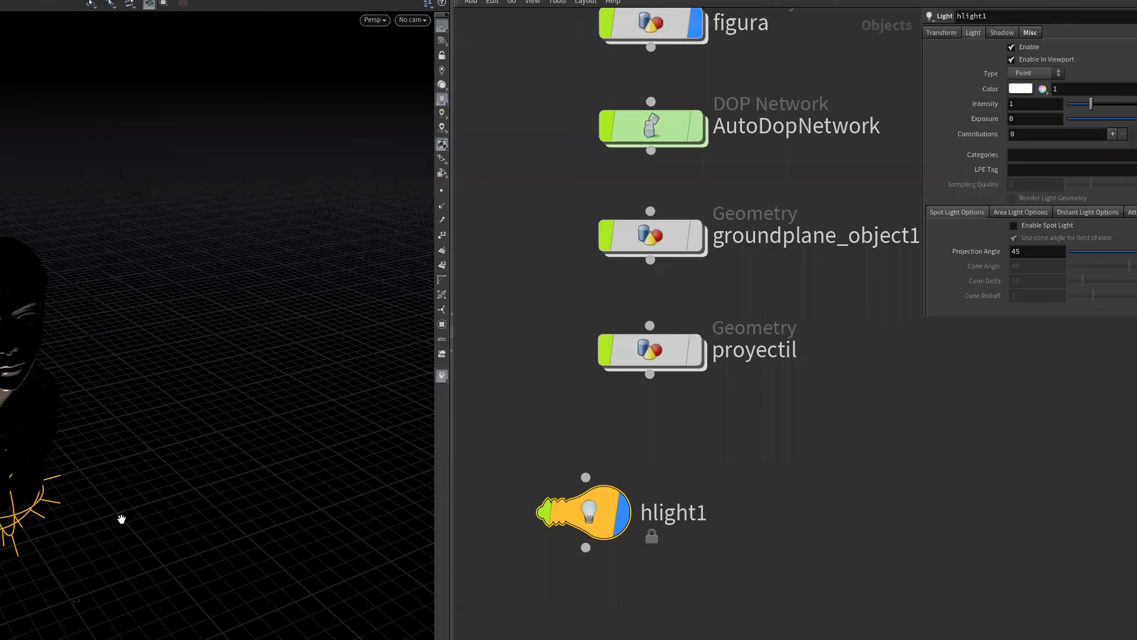
{"action": "left_click", "coordinate": [438, 129]}
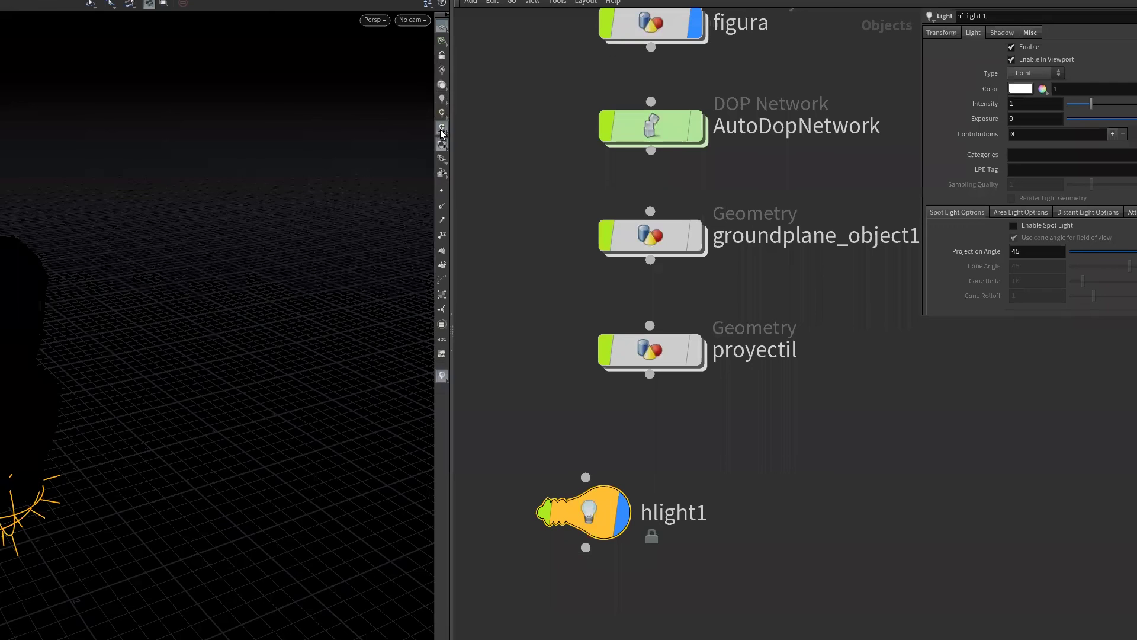
{"action": "key", "text": "Return"}
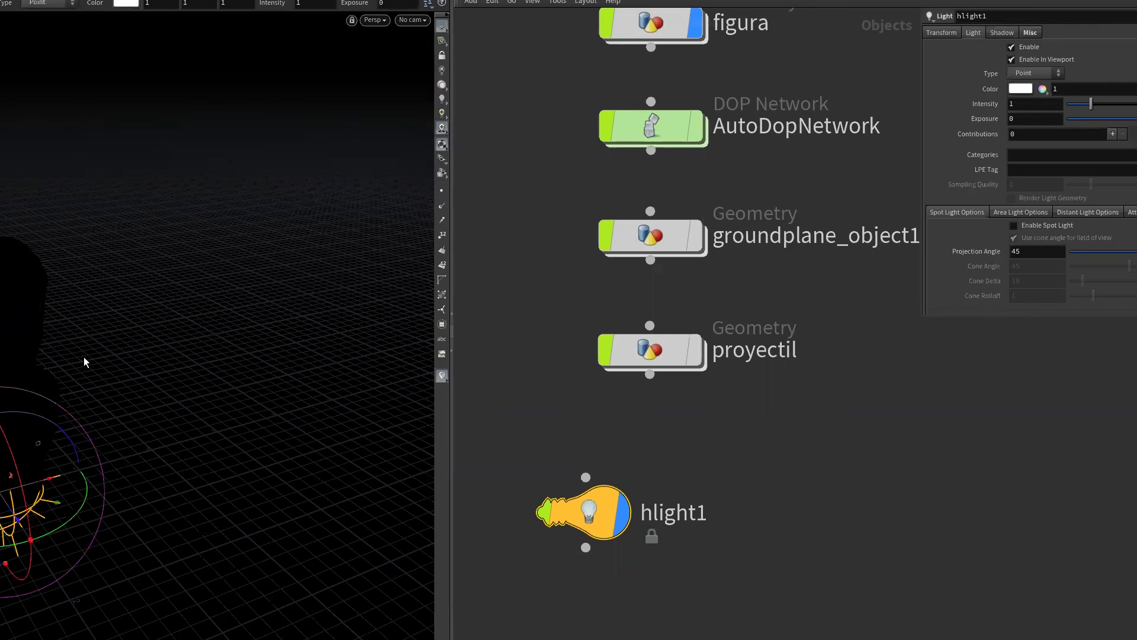
{"action": "left_click_drag", "start_coordinate": [115, 472], "coordinate": [221, 452]}
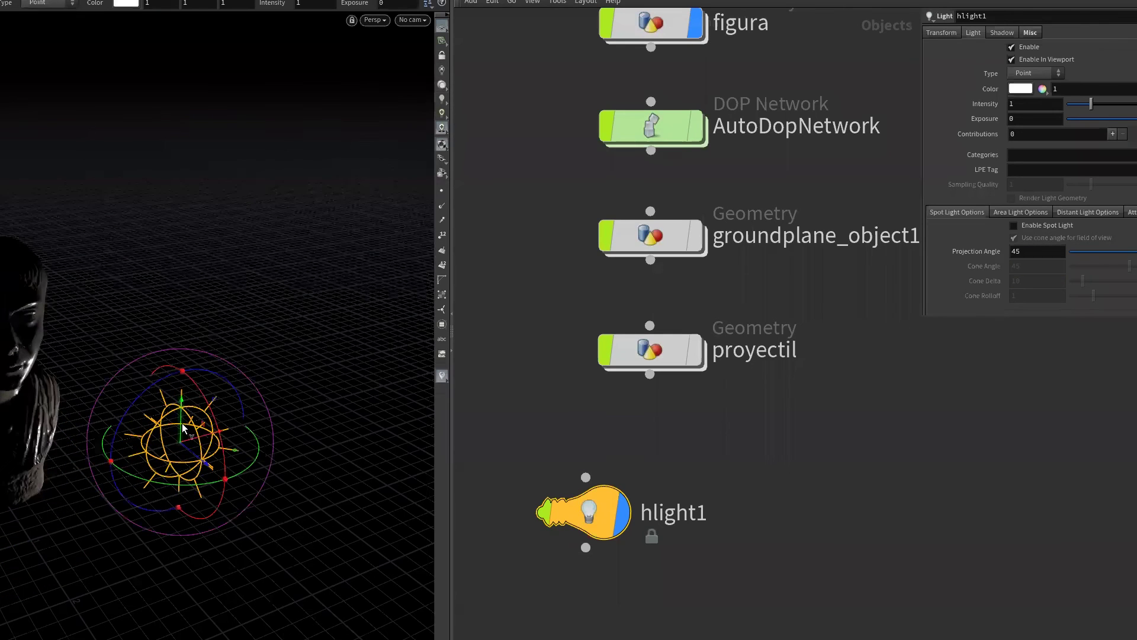
{"action": "mouse_move", "coordinate": [177, 296]}
{"action": "left_mouse_down"}
{"action": "mouse_move", "coordinate": [168, 51]}
{"action": "mouse_move", "coordinate": [170, 150]}
{"action": "left_mouse_up"}
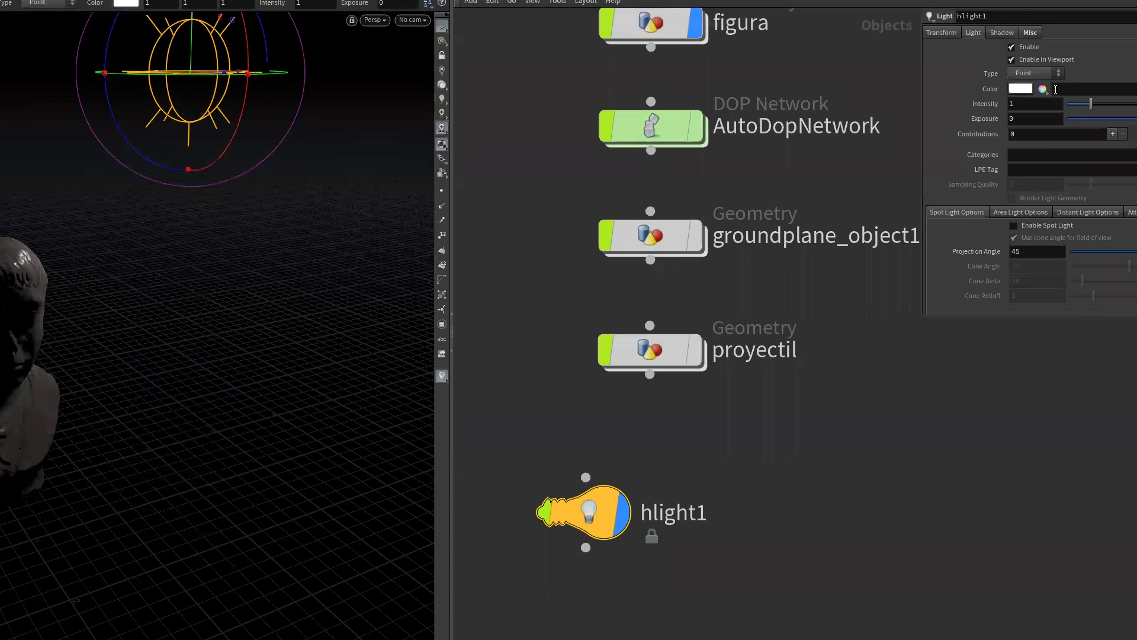
- Make hlight1 a Grid light tilted about 27 degrees with area size 3.3
{"action": "left_click", "coordinate": [1033, 74]}
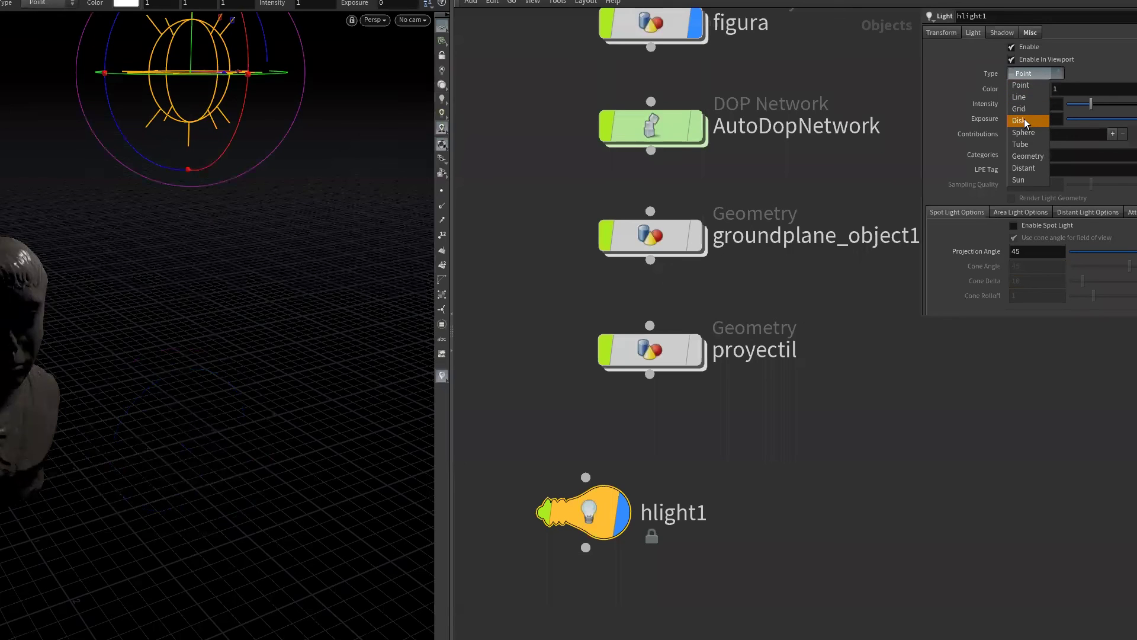
{"action": "left_click", "coordinate": [1026, 121]}
{"action": "left_click", "coordinate": [1027, 74]}
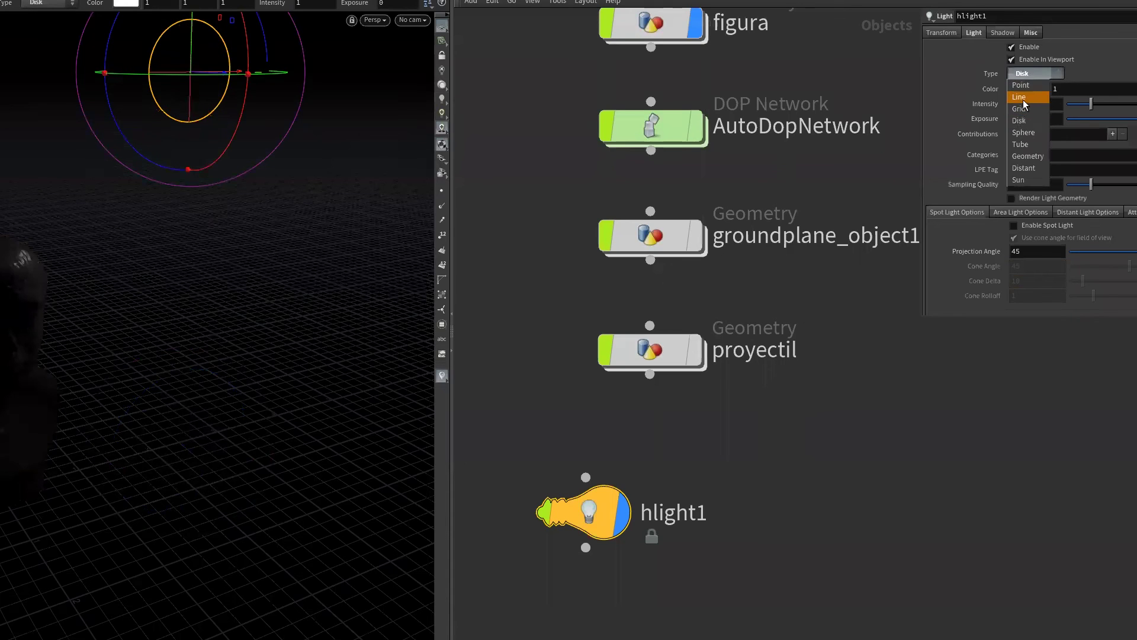
{"action": "left_click", "coordinate": [1026, 107]}
{"action": "mouse_move", "coordinate": [243, 100]}
{"action": "left_mouse_down"}
{"action": "mouse_move", "coordinate": [248, 33]}
{"action": "mouse_move", "coordinate": [252, 59]}
{"action": "left_mouse_up"}
{"action": "left_click", "coordinate": [1011, 217]}
{"action": "mouse_move", "coordinate": [980, 226]}
{"action": "middle_mouse_down"}
{"action": "mouse_move", "coordinate": [1115, 245]}
{"action": "mouse_move", "coordinate": [994, 135]}
{"action": "mouse_move", "coordinate": [1096, 142]}
{"action": "middle_mouse_up"}
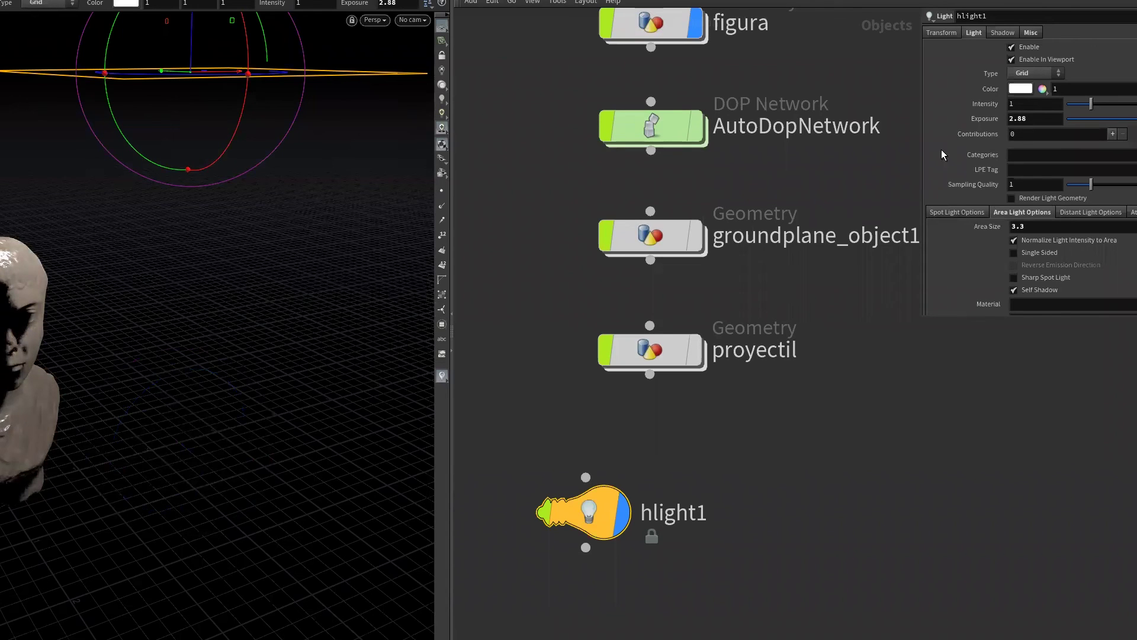
- Duplicate the light as hlight2, move it left, and give it an orange colour
{"action": "left_click_drag", "start_coordinate": [592, 510], "coordinate": [803, 520], "text": "alt"}
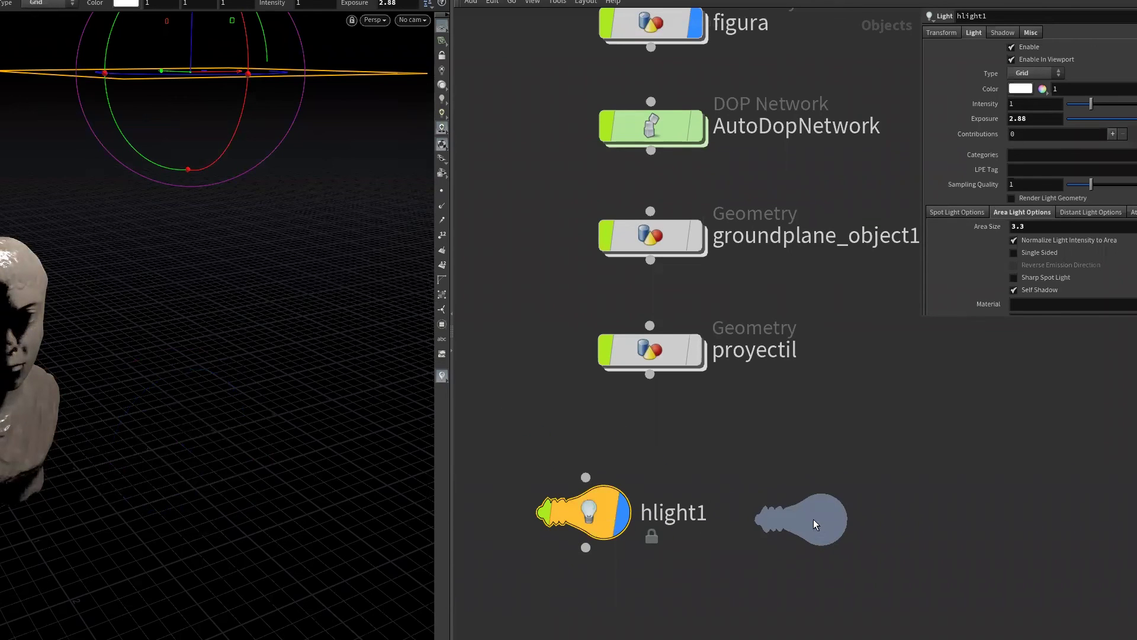
{"action": "left_click_drag", "start_coordinate": [219, 75], "coordinate": [3, 124]}
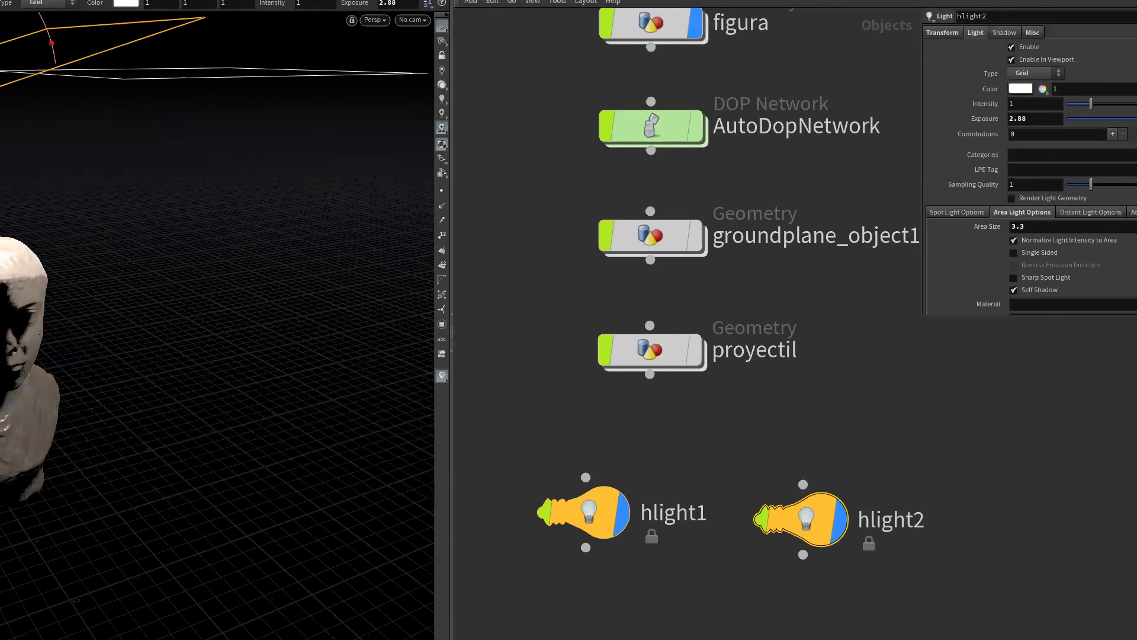
{"action": "mouse_move", "coordinate": [55, 246]}
{"action": "left_mouse_down", "text": "alt"}
{"action": "mouse_move", "coordinate": [28, 105]}
{"action": "mouse_move", "coordinate": [1, 154]}
{"action": "mouse_move", "coordinate": [1, 214]}
{"action": "left_mouse_up", "text": "alt"}
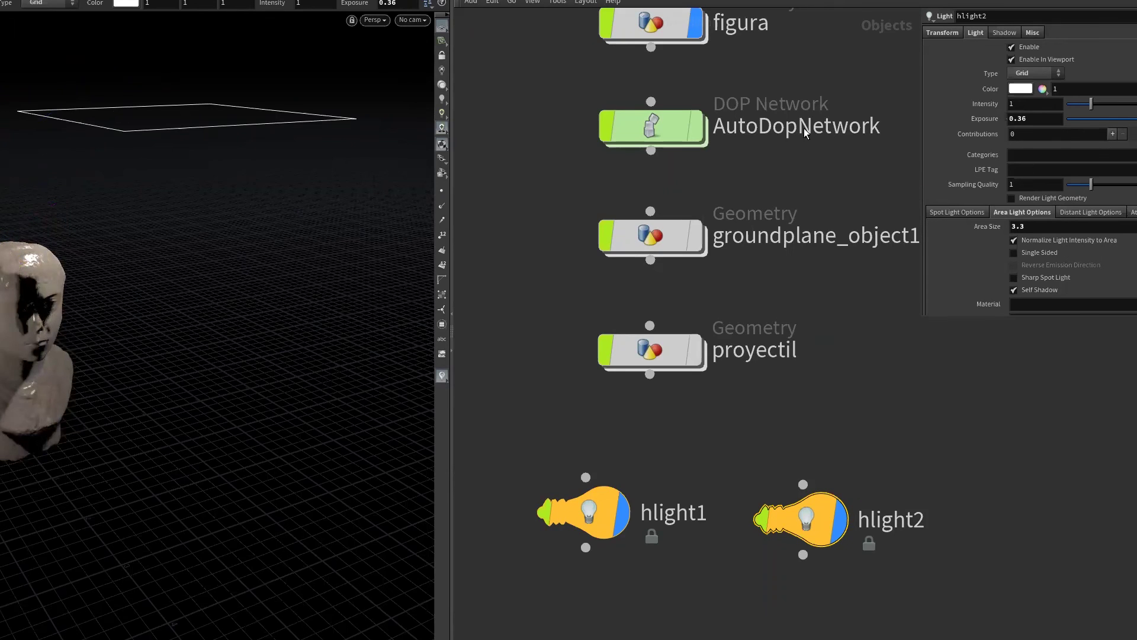
{"action": "left_click", "coordinate": [1028, 89]}
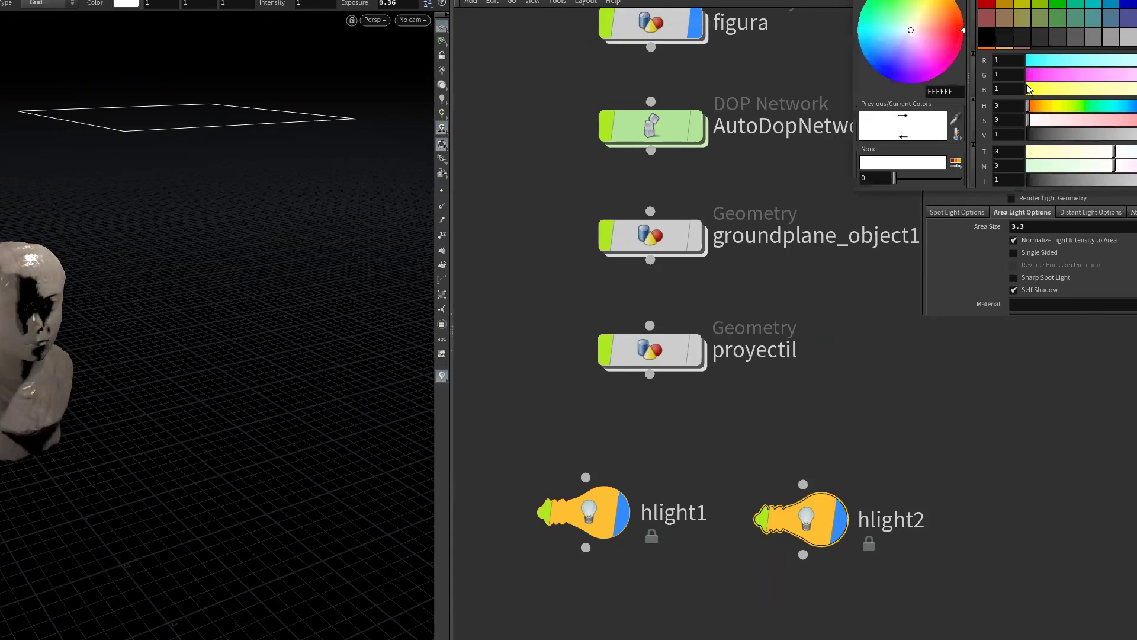
{"action": "left_click", "coordinate": [1003, 4]}
{"action": "mouse_move", "coordinate": [801, 519]}
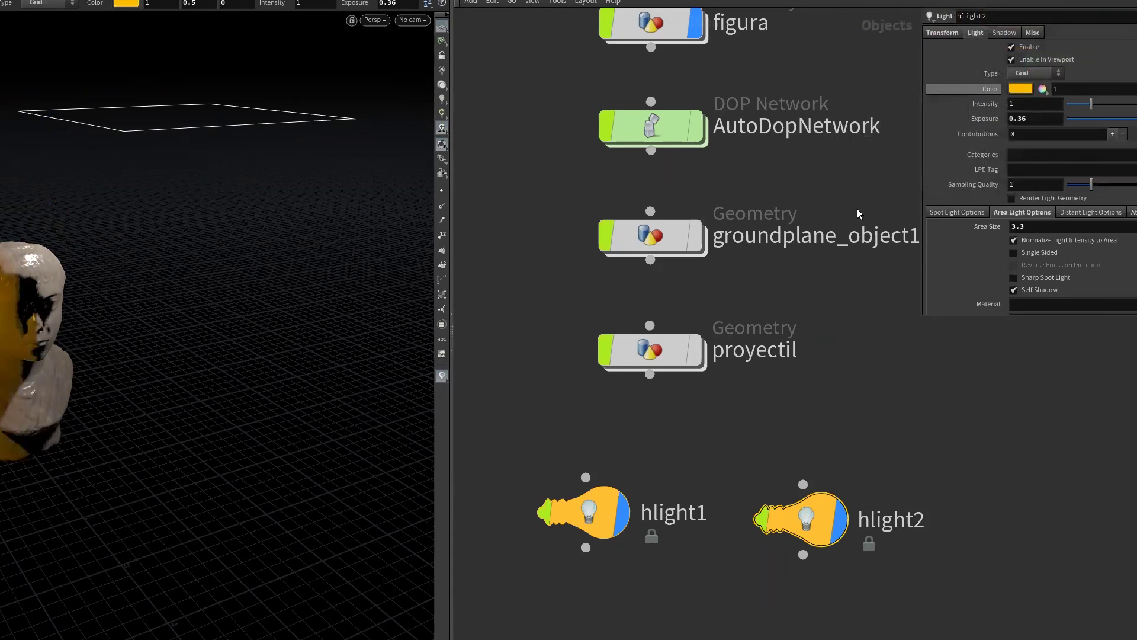
- Set hlight1's colour to dark blue 132F4C
{"action": "left_click", "coordinate": [599, 529]}
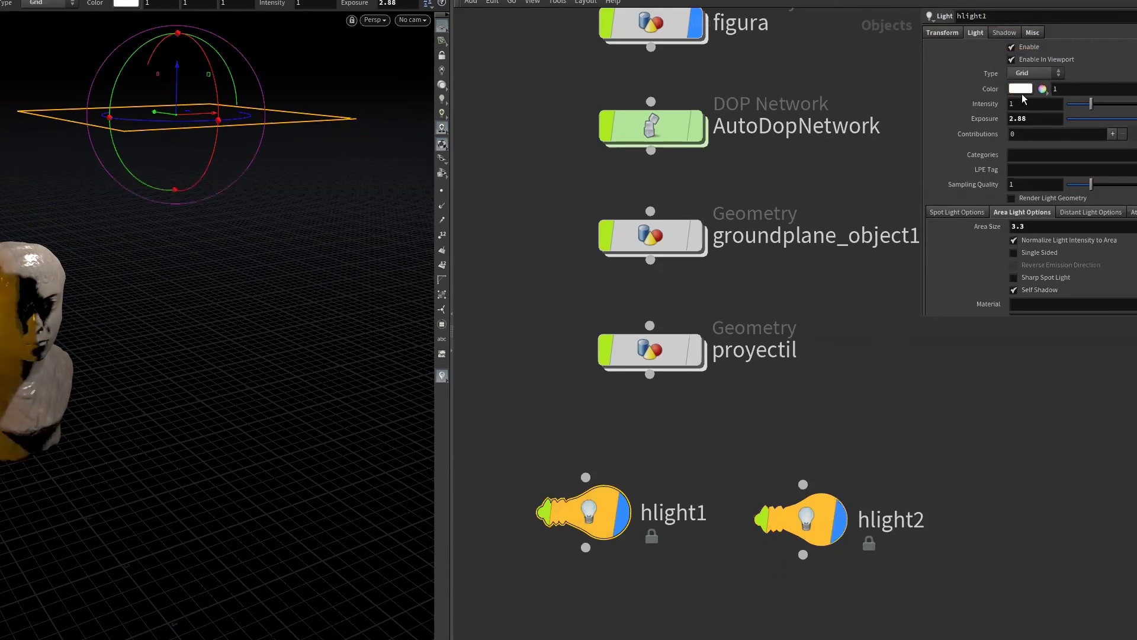
{"action": "left_click", "coordinate": [1021, 90]}
{"action": "left_click", "coordinate": [1097, 34]}
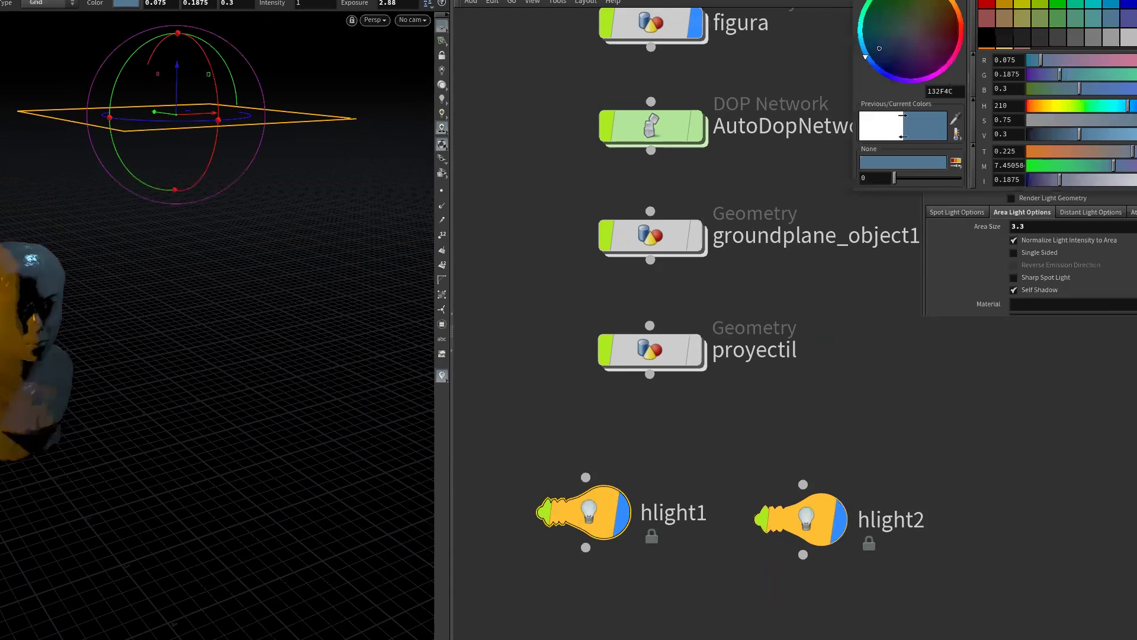
{"action": "left_click_drag", "start_coordinate": [154, 409], "coordinate": [50, 408]}
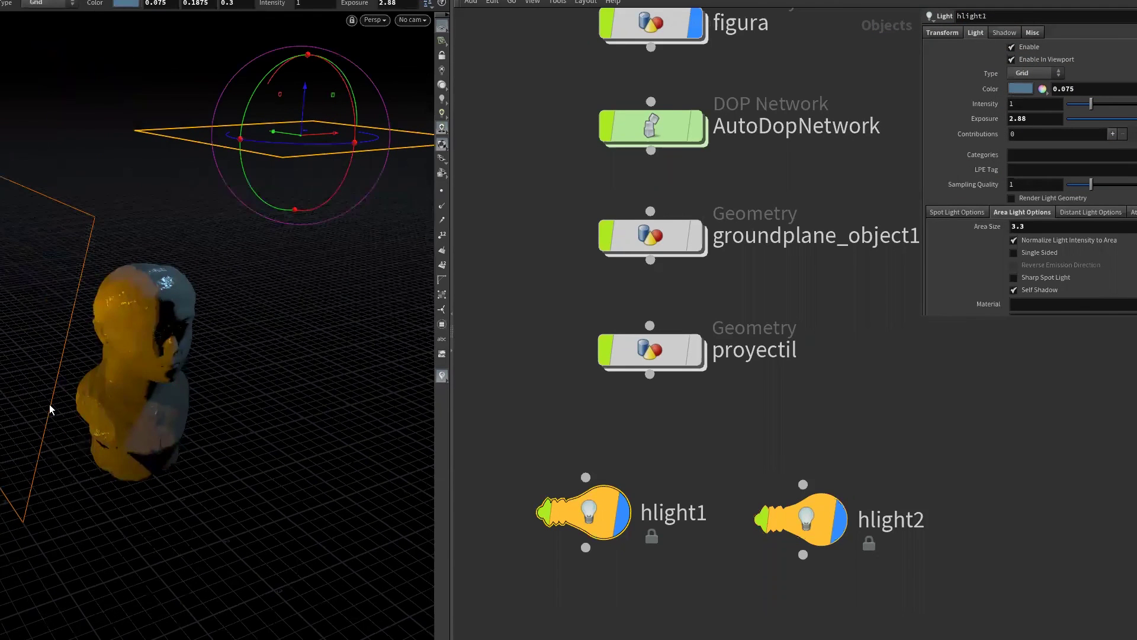
- Rotate hlight2 around the bust and raise its exposure to about 1.5
{"action": "left_click", "coordinate": [797, 520]}
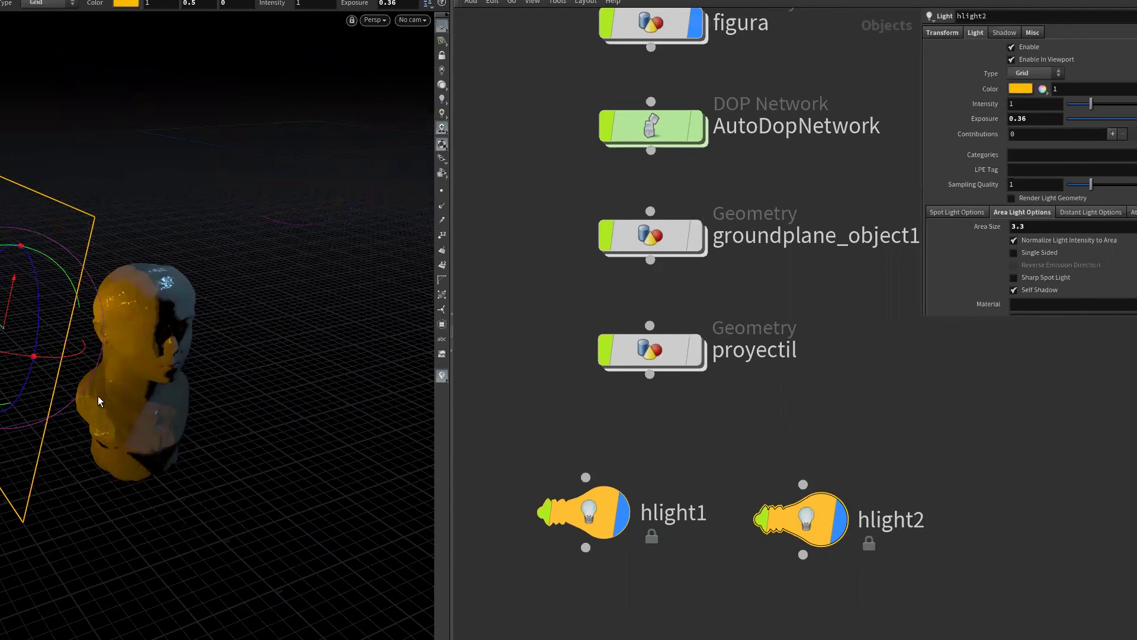
{"action": "left_click_drag", "start_coordinate": [20, 379], "coordinate": [87, 434]}
{"action": "key", "text": "r"}
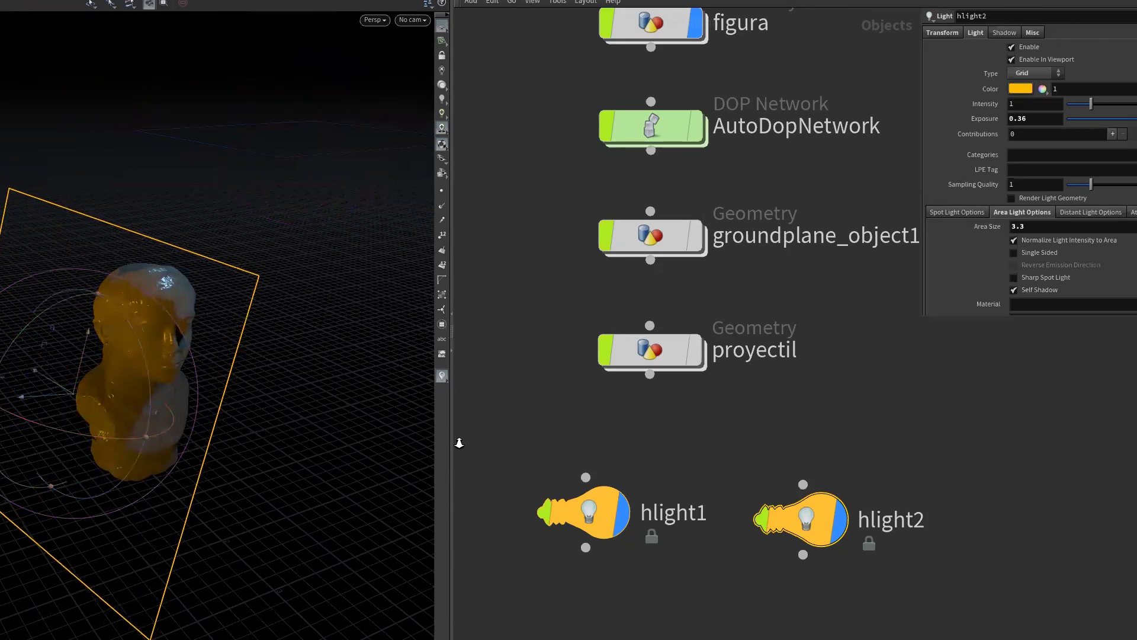
{"action": "scroll", "coordinate": [262, 433], "scroll_direction": "up", "scroll_amount": 5}
{"action": "left_click_drag", "start_coordinate": [1096, 119], "coordinate": [1134, 118]}
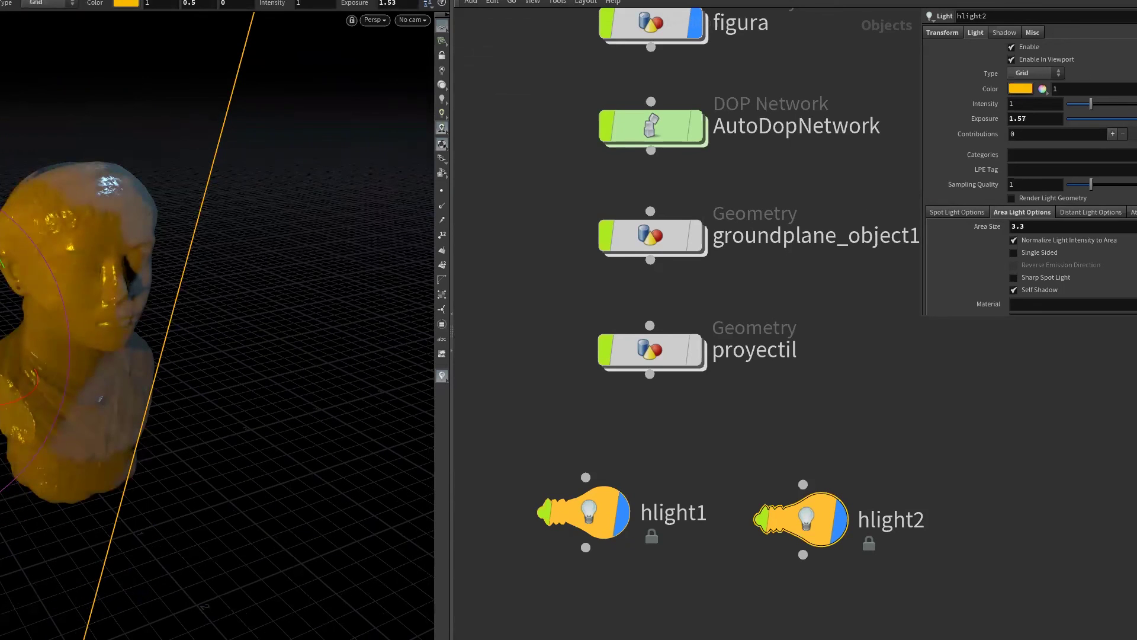
- Hide both light nodes in the viewport
{"action": "left_click_drag", "start_coordinate": [503, 414], "coordinate": [844, 575]}
{"action": "left_click", "coordinate": [841, 522]}
{"action": "key", "text": "Escape"}
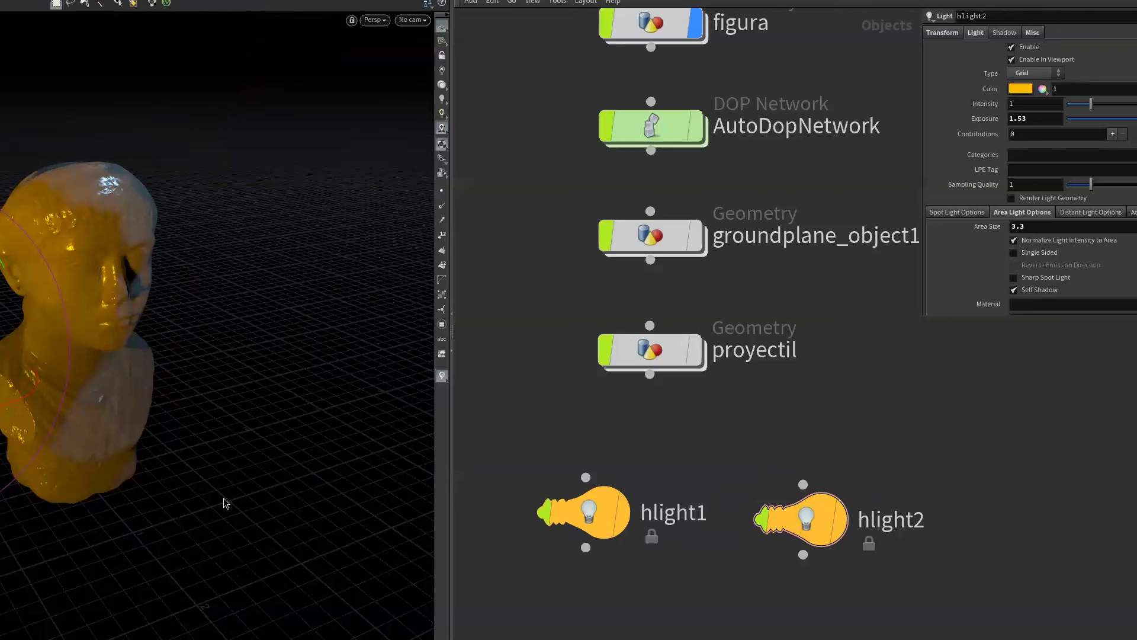
{"action": "mouse_move", "coordinate": [209, 493]}
{"action": "left_mouse_down", "text": "alt"}
{"action": "mouse_move", "coordinate": [246, 482]}
{"action": "mouse_move", "coordinate": [175, 522]}
{"action": "left_mouse_up", "text": "alt"}
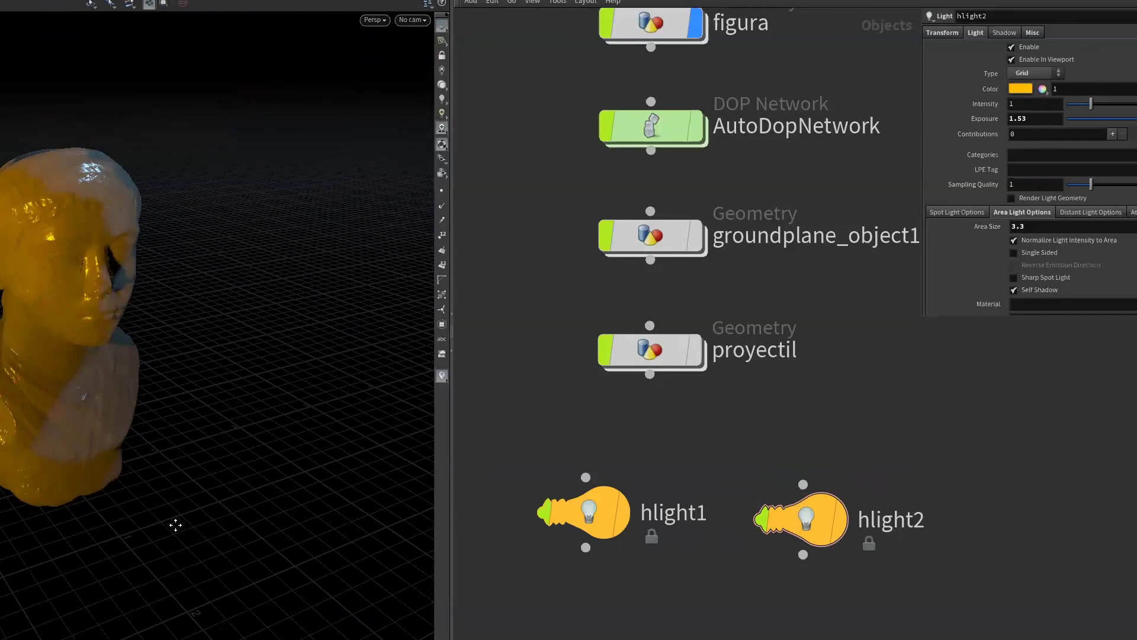
- Make hlight2's orange colour paler in the colour chooser
{"action": "left_click", "coordinate": [585, 523]}
{"action": "left_click", "coordinate": [822, 544]}
{"action": "left_click", "coordinate": [1020, 89]}
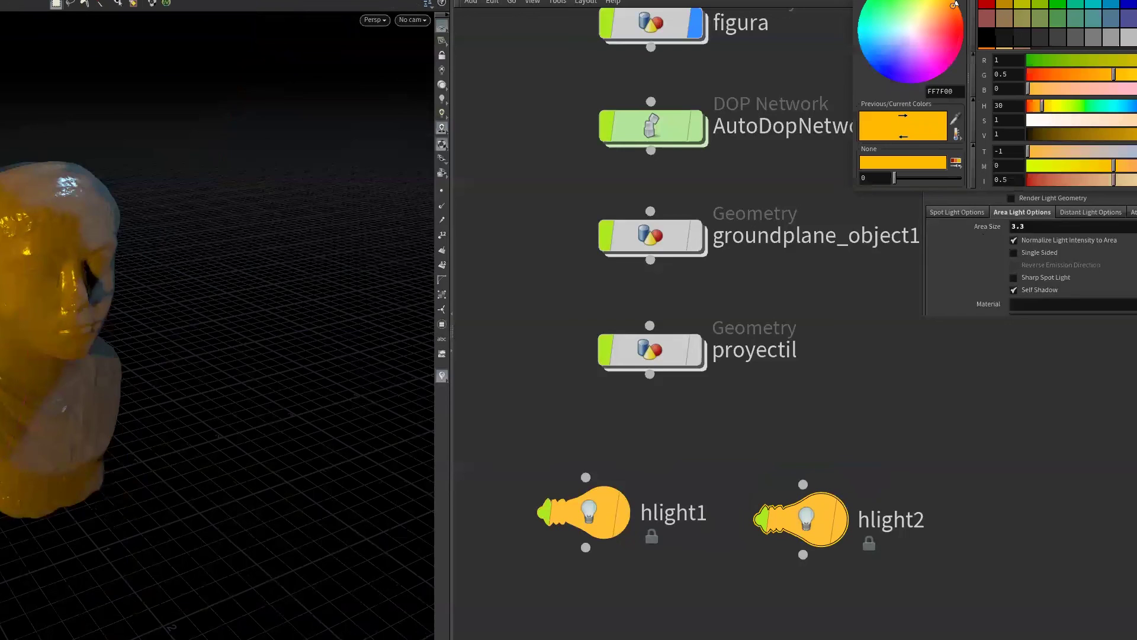
{"action": "left_click_drag", "start_coordinate": [952, 5], "coordinate": [941, 12]}
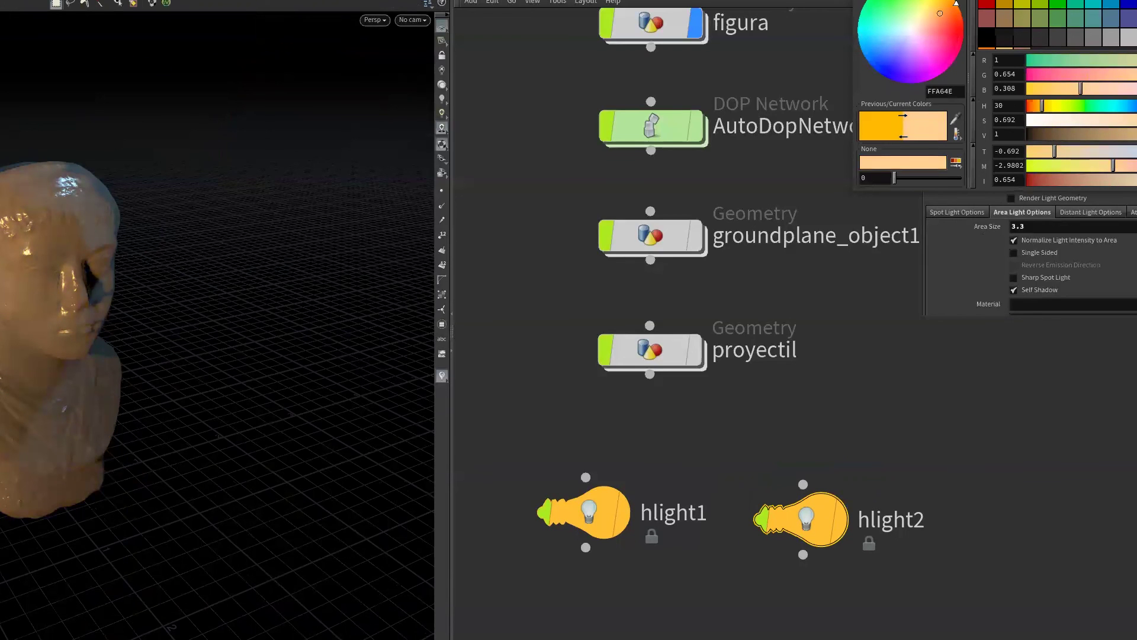
{"action": "key", "text": "space"}
{"action": "mouse_move", "coordinate": [190, 594]}
{"action": "left_mouse_down"}
{"action": "mouse_move", "coordinate": [170, 625]}
{"action": "mouse_move", "coordinate": [152, 603]}
{"action": "mouse_move", "coordinate": [180, 604]}
{"action": "mouse_move", "coordinate": [127, 616]}
{"action": "mouse_move", "coordinate": [142, 634]}
{"action": "mouse_move", "coordinate": [96, 626]}
{"action": "left_mouse_up"}
- Play the RBD simulation so the bust shatters into scattered fragments
{"action": "key", "text": "s"}
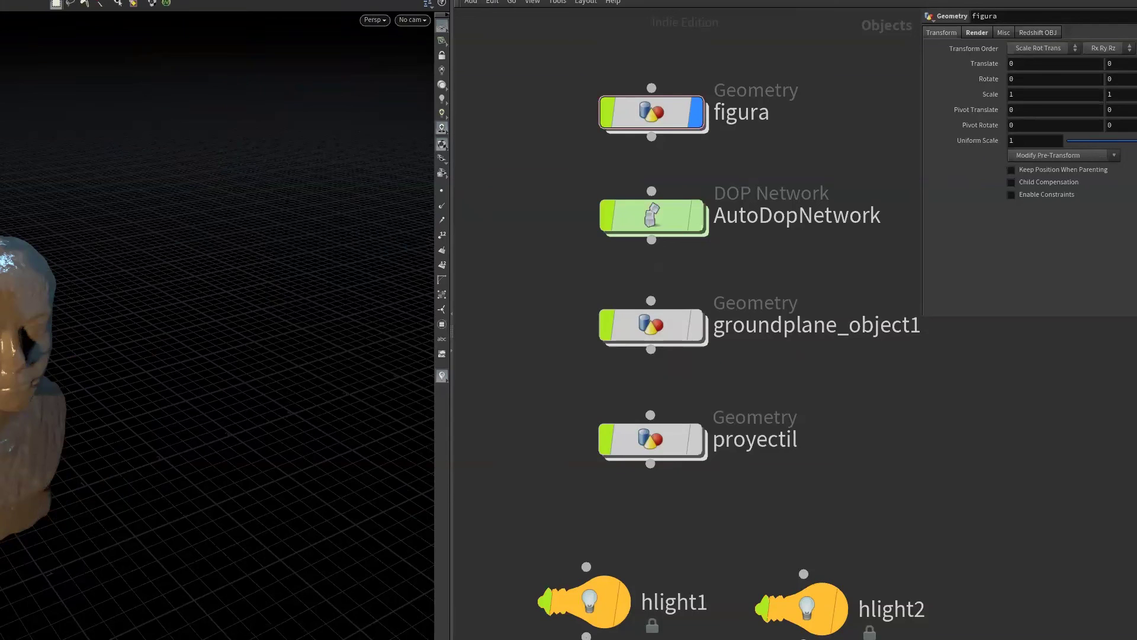
{"action": "key", "text": "Escape"}
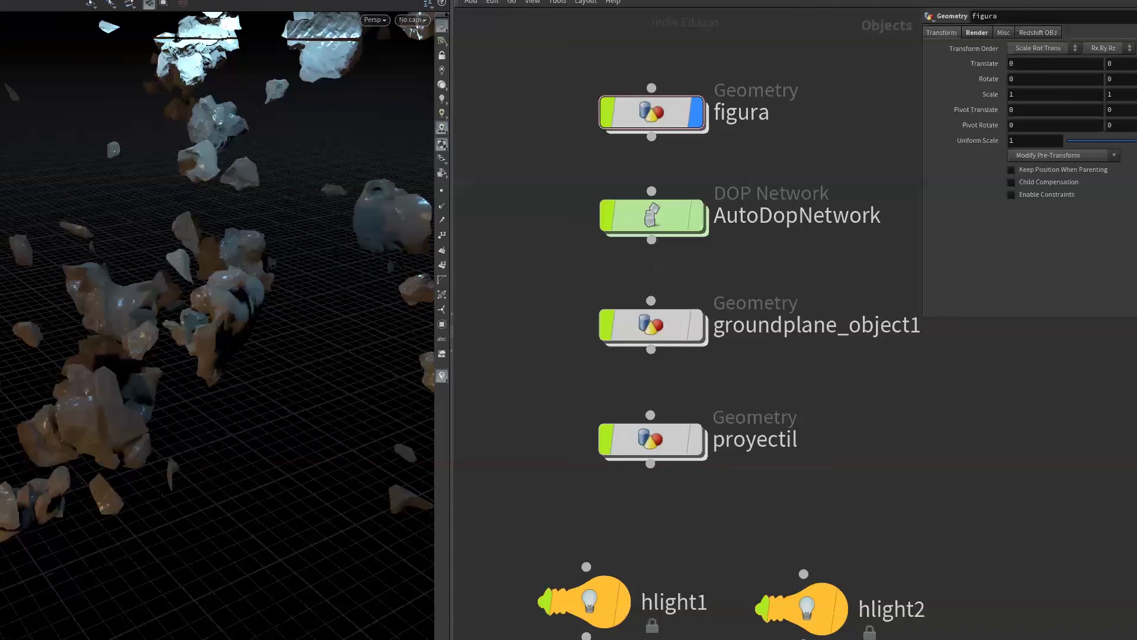
- Render a viewport flipbook with motion blur enabled over 5 frames
{"action": "left_click", "coordinate": [441, 353]}
{"action": "left_click", "coordinate": [149, 447]}
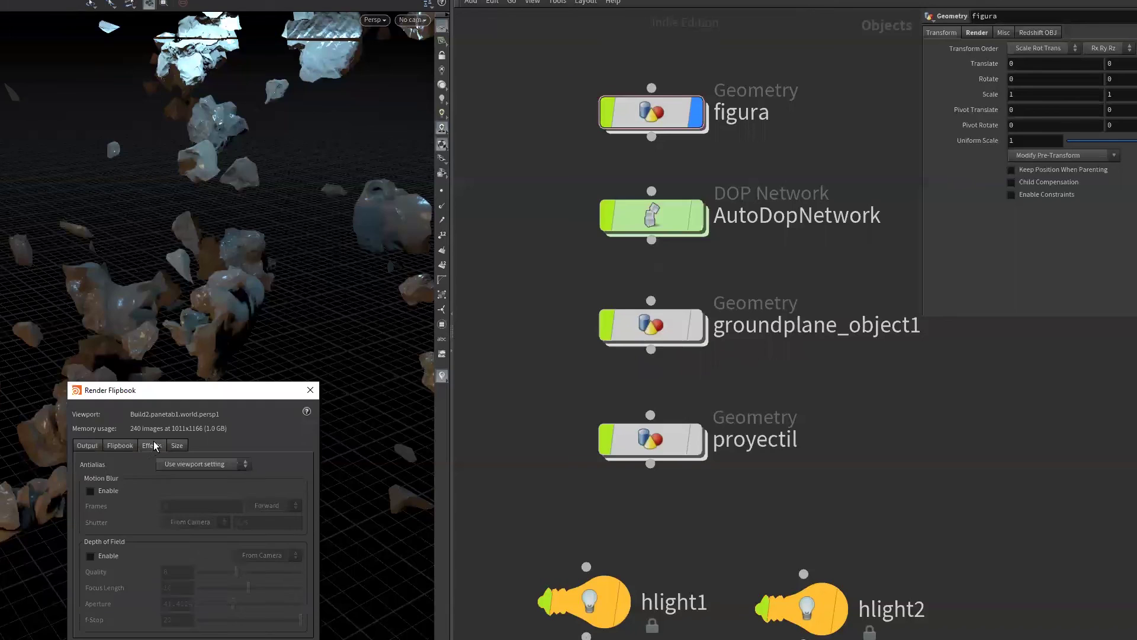
{"action": "left_click", "coordinate": [92, 490]}
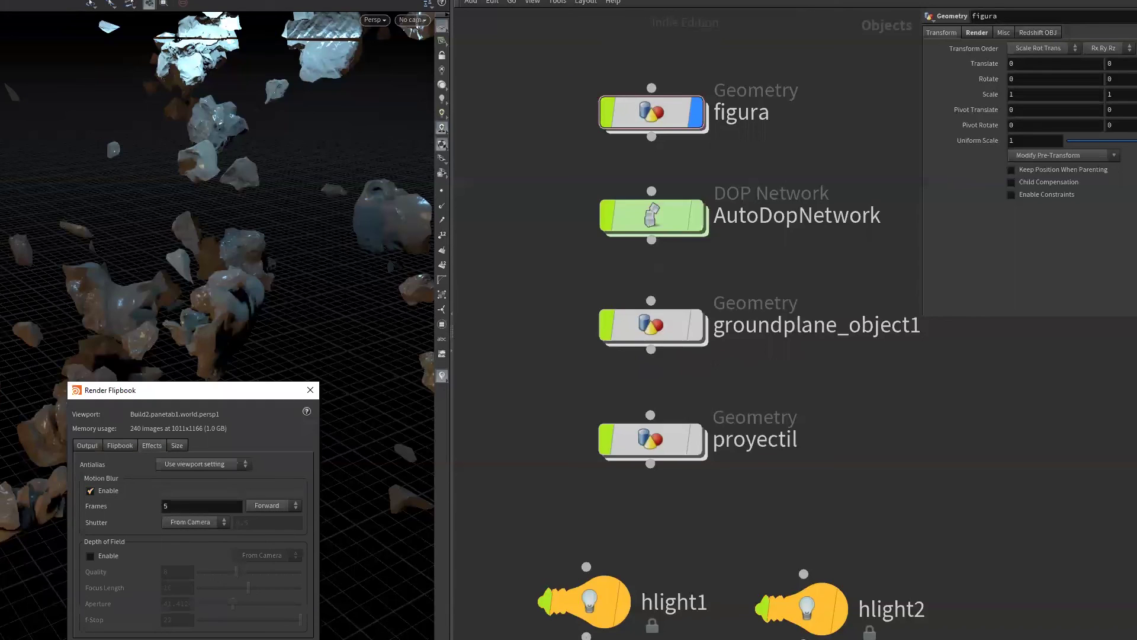
{"action": "key", "text": "Return"}
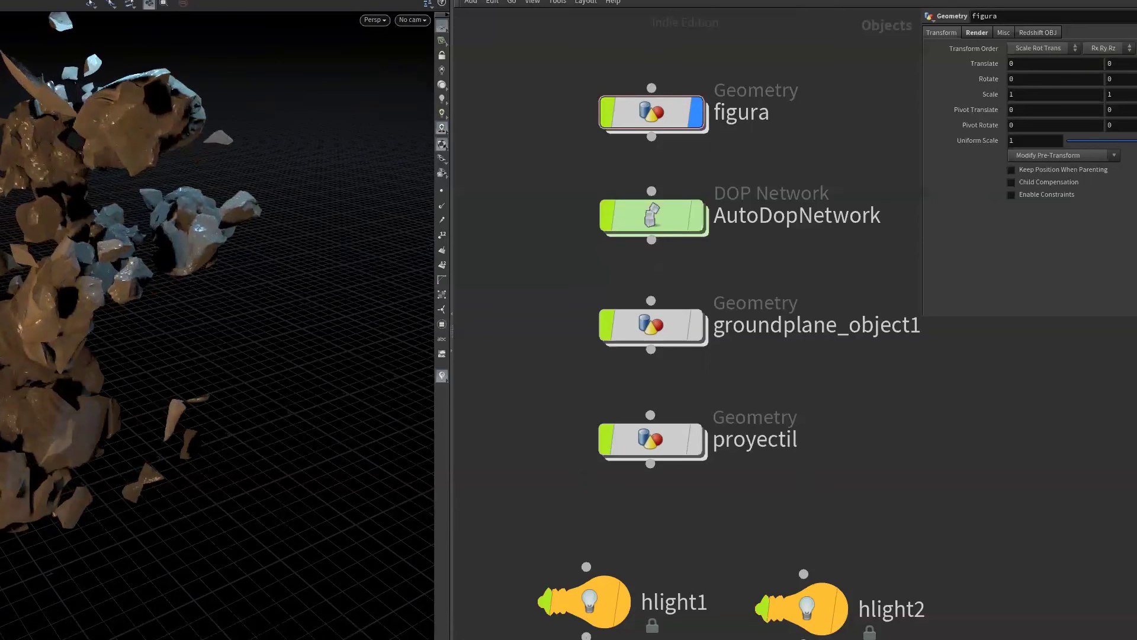
{"action": "key", "text": "alt+Tab"}
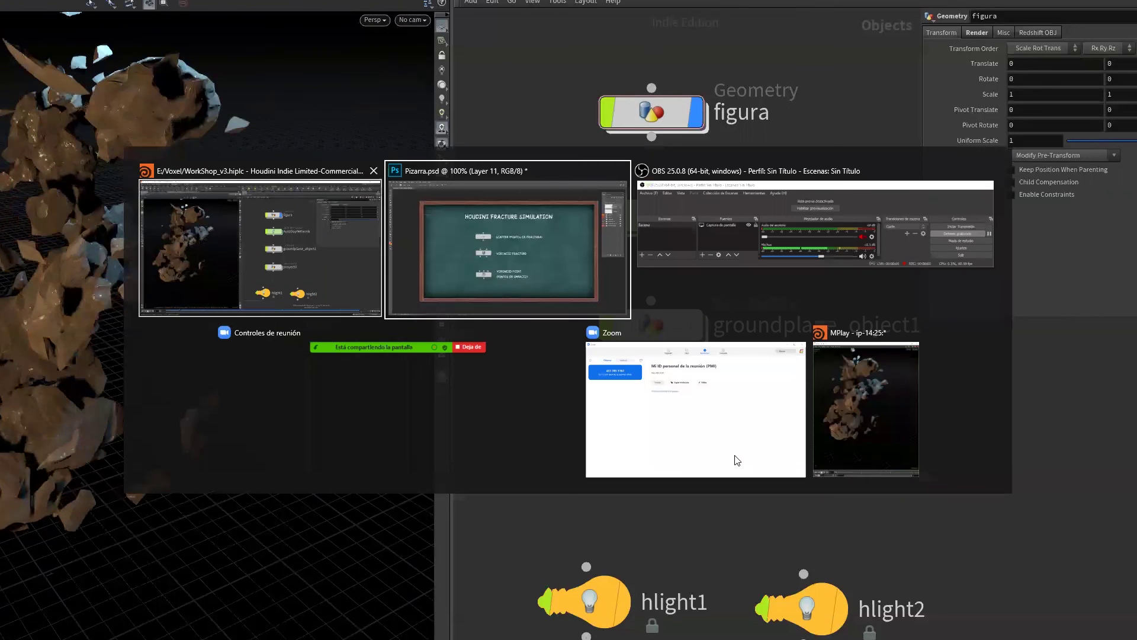
- Bring the MPlay flipbook window to the front via Alt+Tab
{"action": "key", "text": "Escape"}
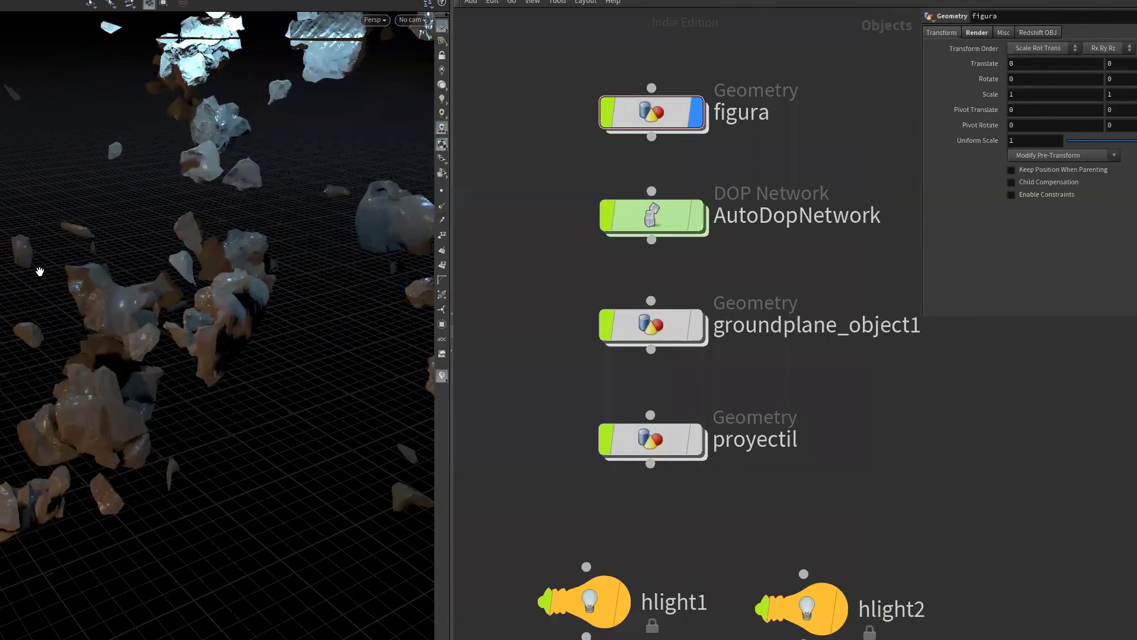
{"action": "key", "text": "alt+Tab"}
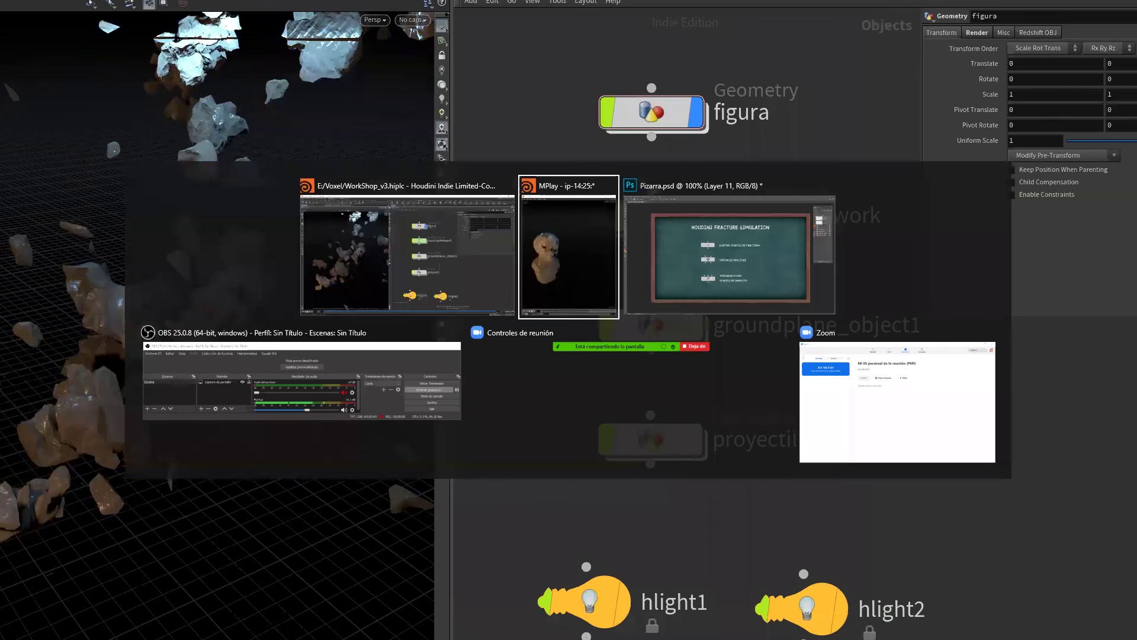
{"action": "left_click", "coordinate": [588, 271]}
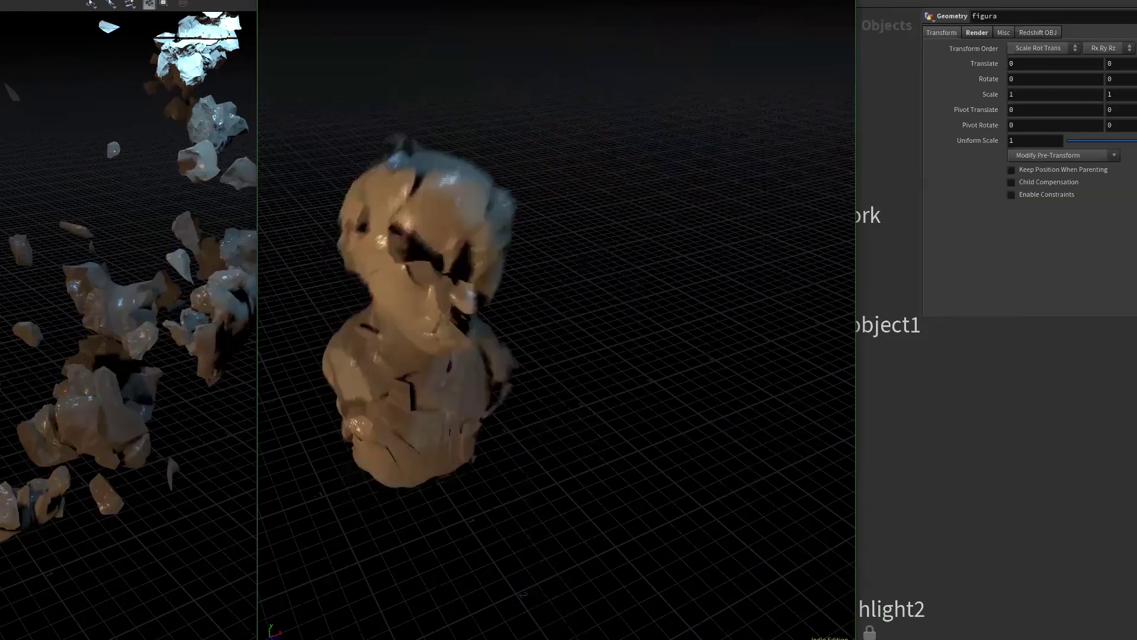
- Minimize OBS while MPlay plays the flipbook, then stop the screen recording
{"action": "key", "text": "alt+Tab"}
{"action": "left_click", "coordinate": [389, 358]}
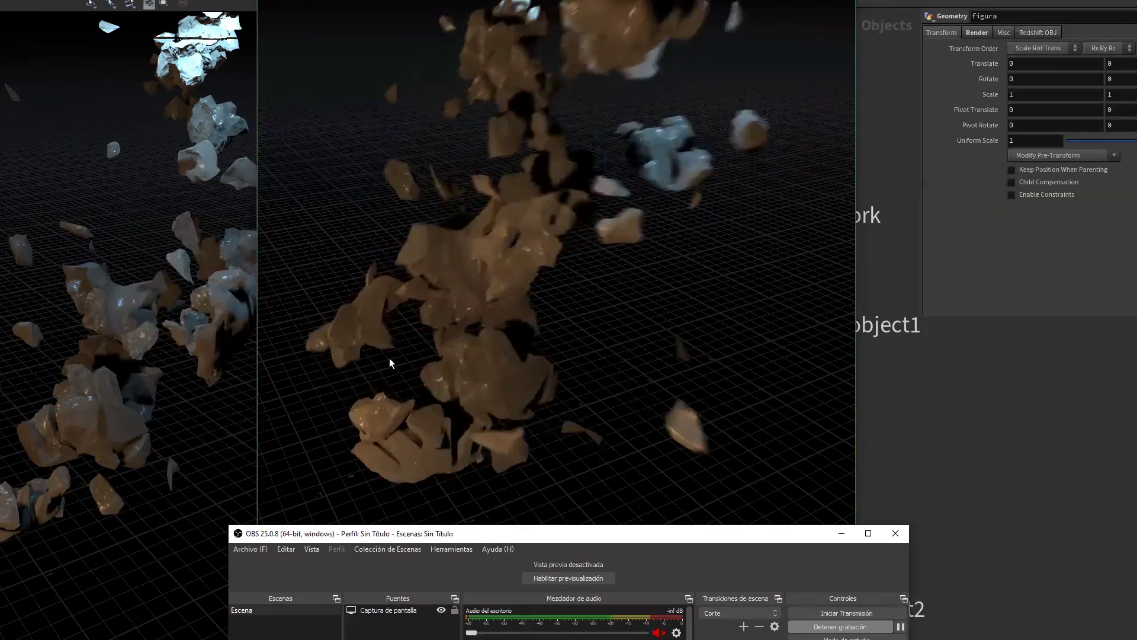
{"action": "left_click", "coordinate": [784, 518]}
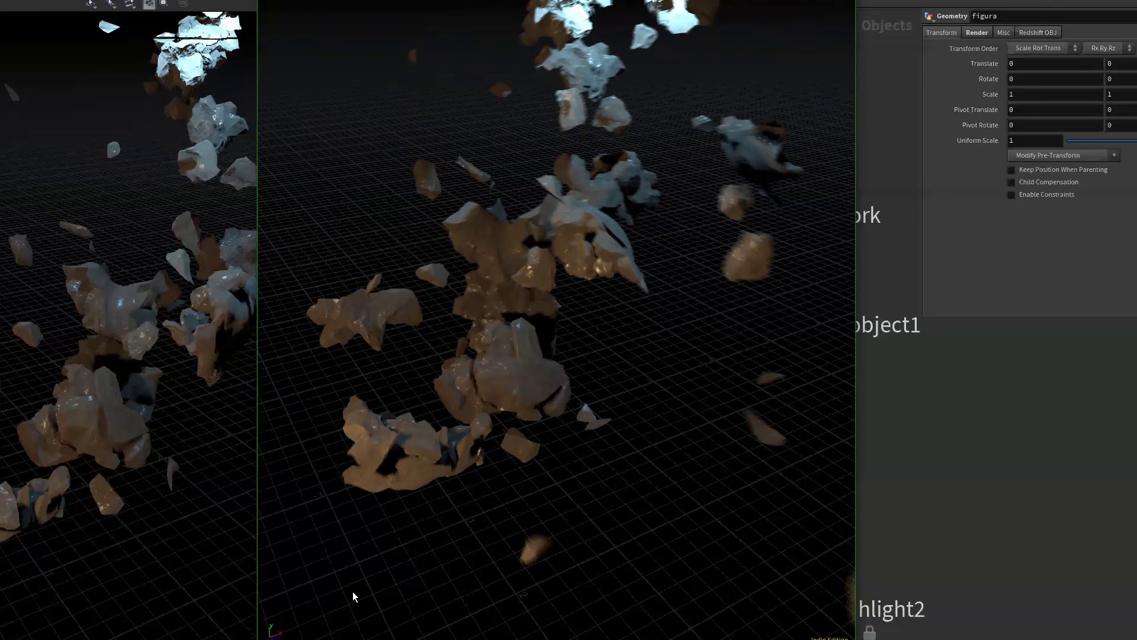
{"action": "key", "text": "alt+Tab"}
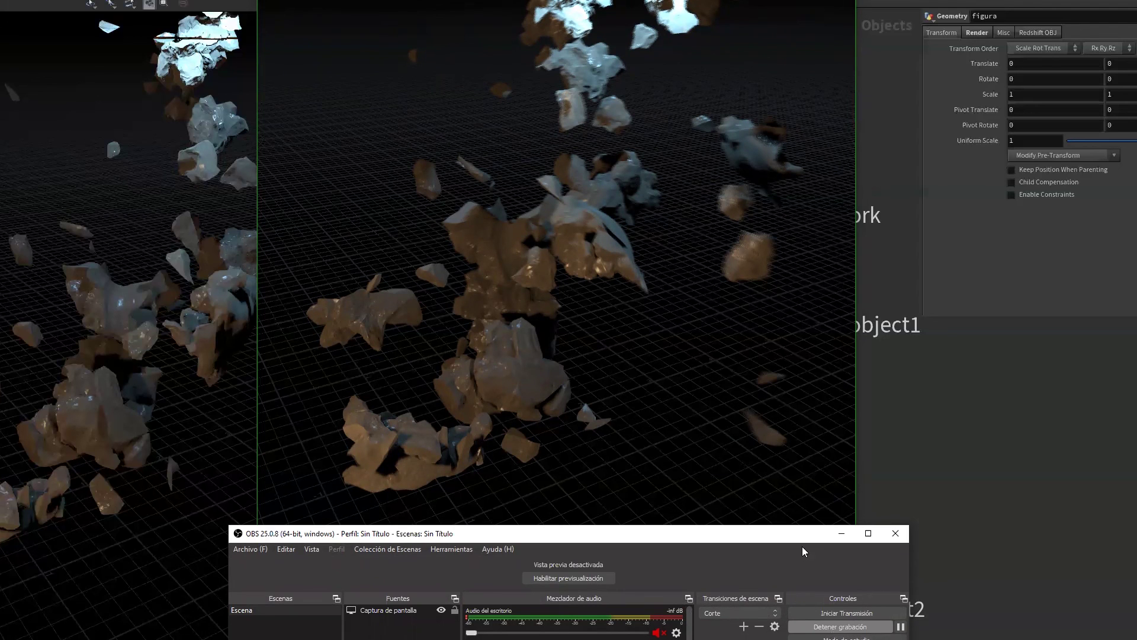
{"action": "left_click", "coordinate": [841, 533]}
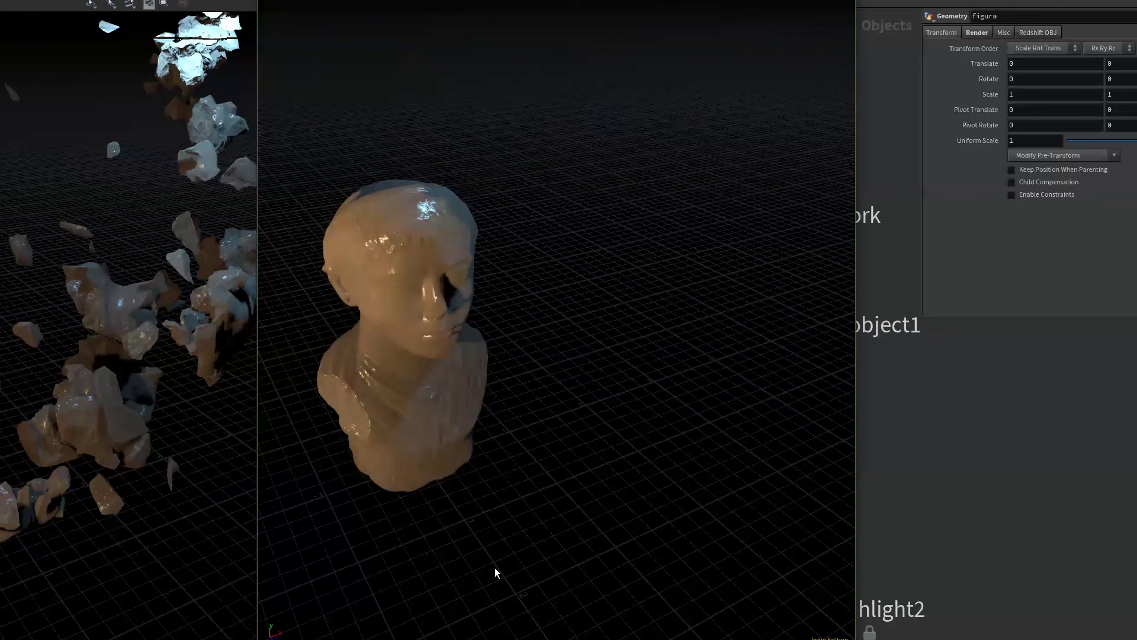
{"action": "key", "text": "alt+Tab"}
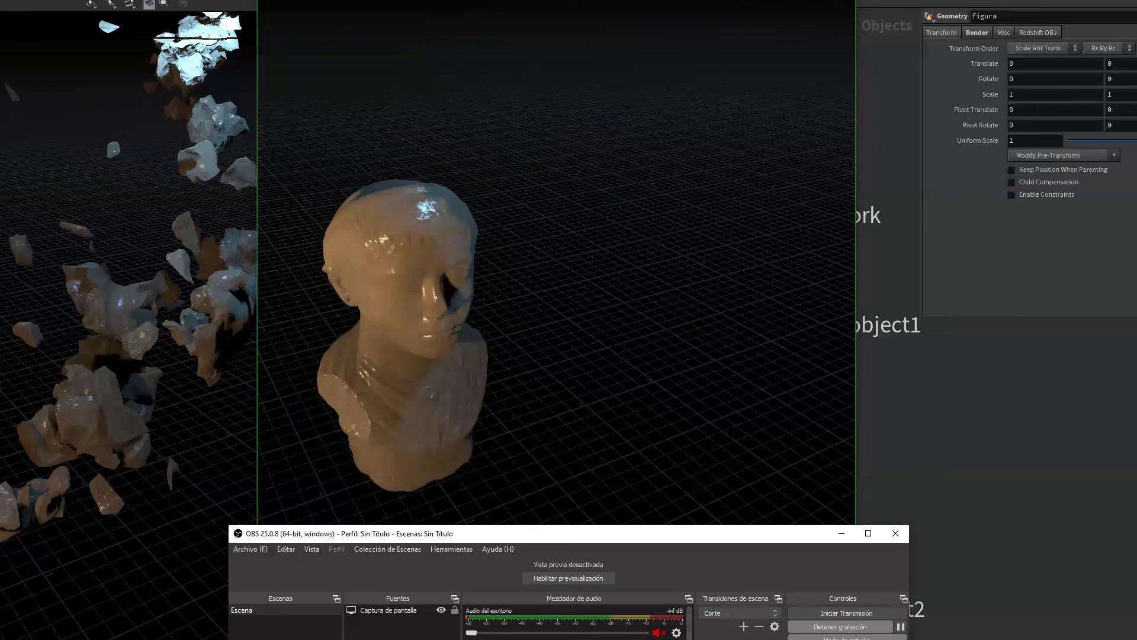
{"action": "left_click", "coordinate": [843, 631]}
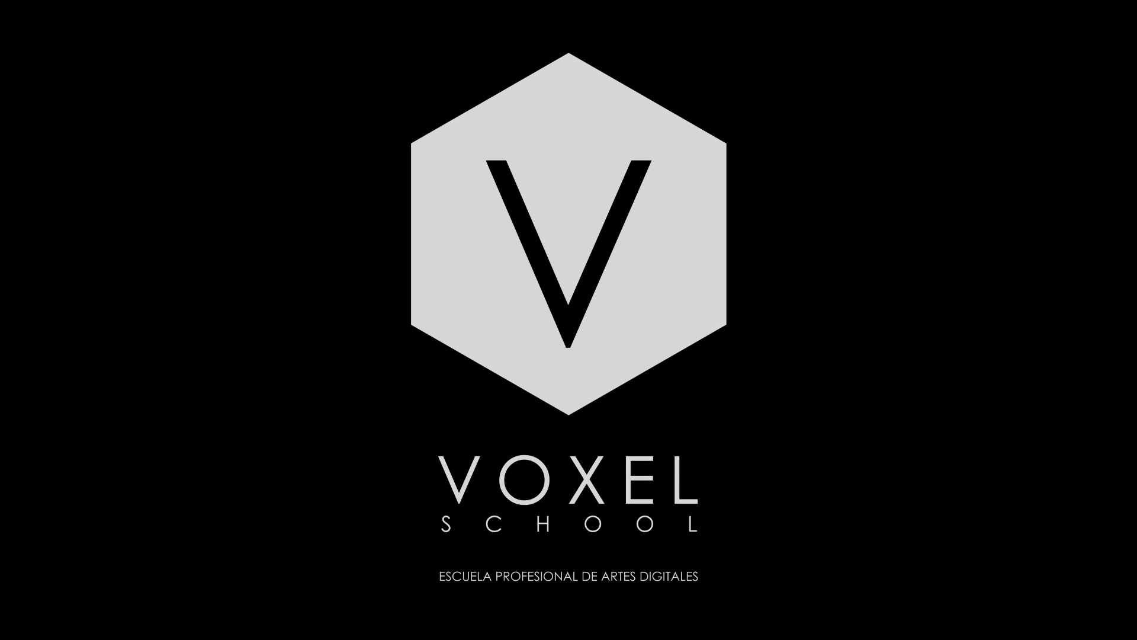